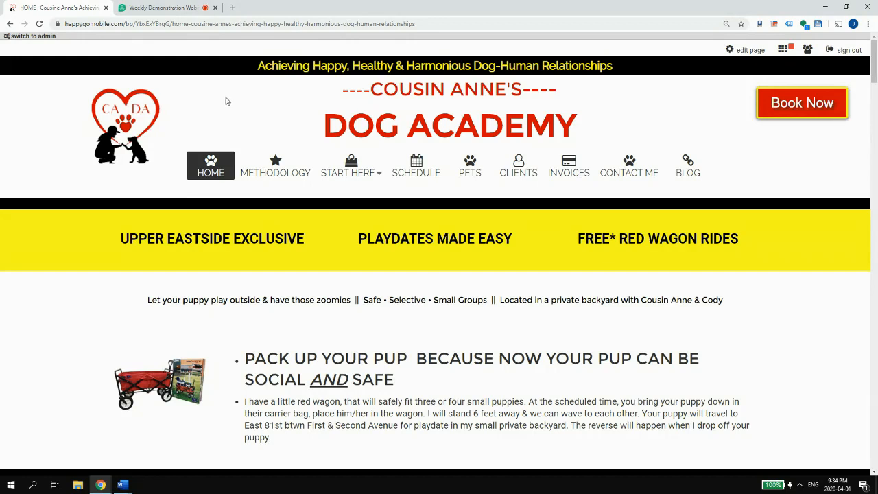
# - Scroll through the Dog Academy home page, then open its admin dashboard
pyautogui.moveTo(125, 487)
pyautogui.scroll(-10, 660, 78)
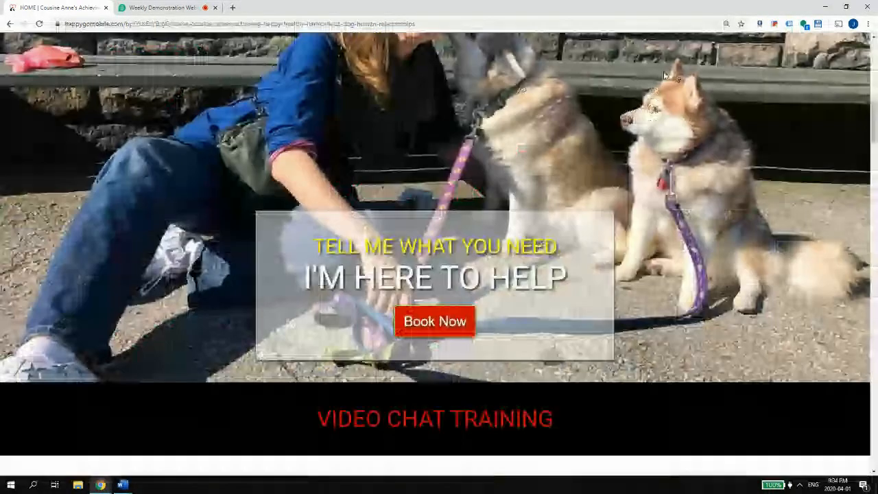
pyautogui.scroll(-1, 664, 71)
pyautogui.scroll(6, 663, 71)
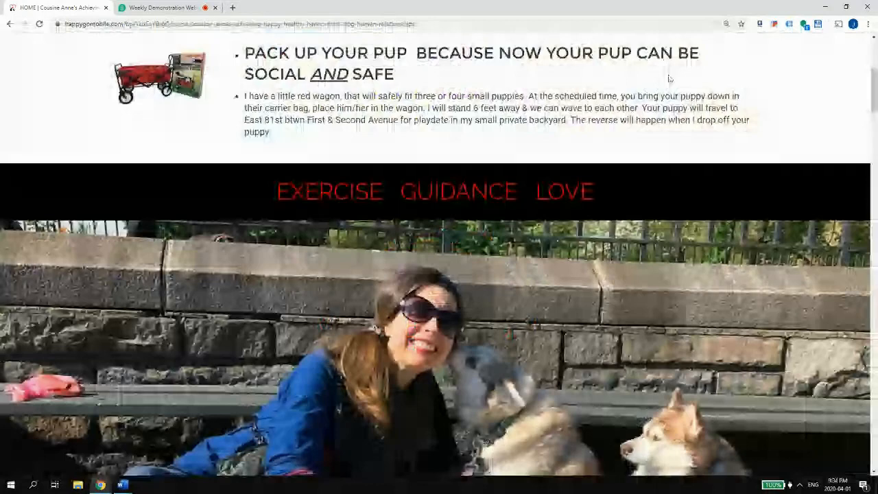
pyautogui.scroll(5, 670, 79)
pyautogui.click(789, 52)
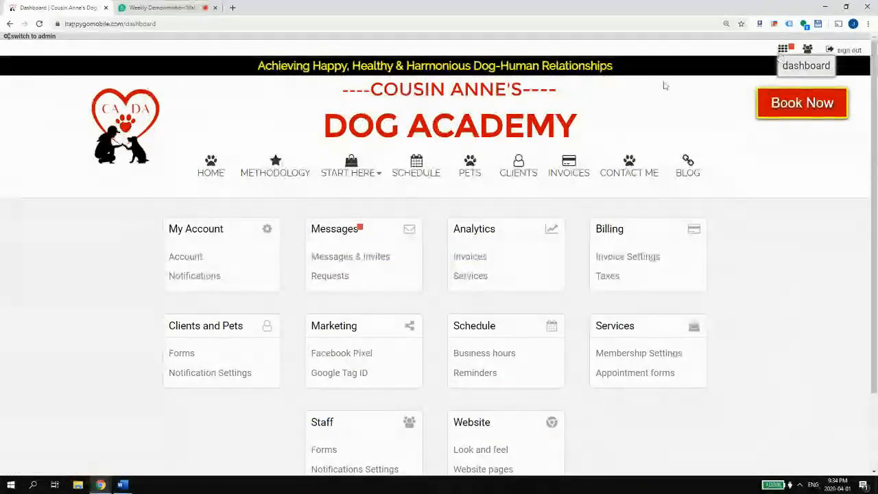
# - Open Forms under Clients and Pets and scroll down to the Client and Pet forms tables
pyautogui.scroll(-2, 610, 102)
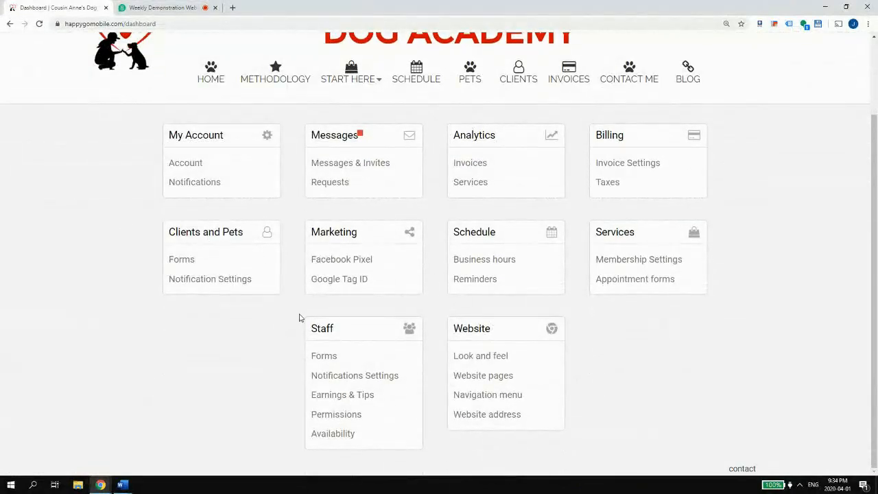
pyautogui.click(190, 260)
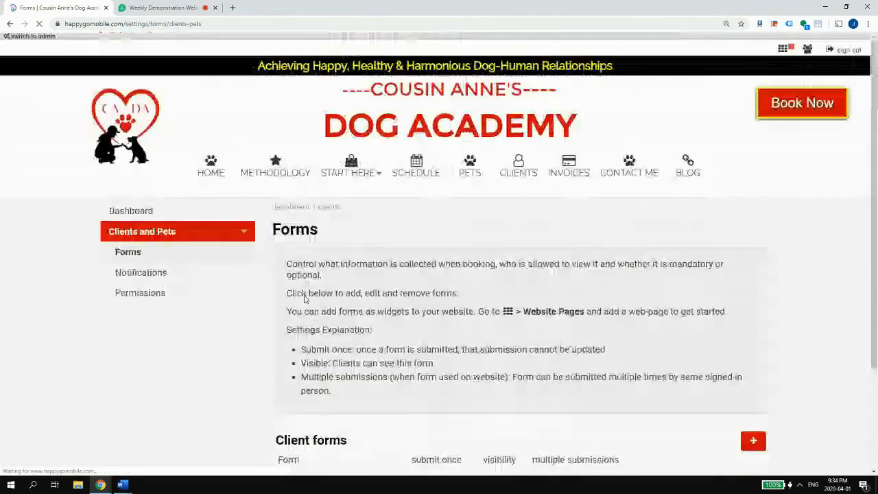
pyautogui.scroll(-3, 307, 294)
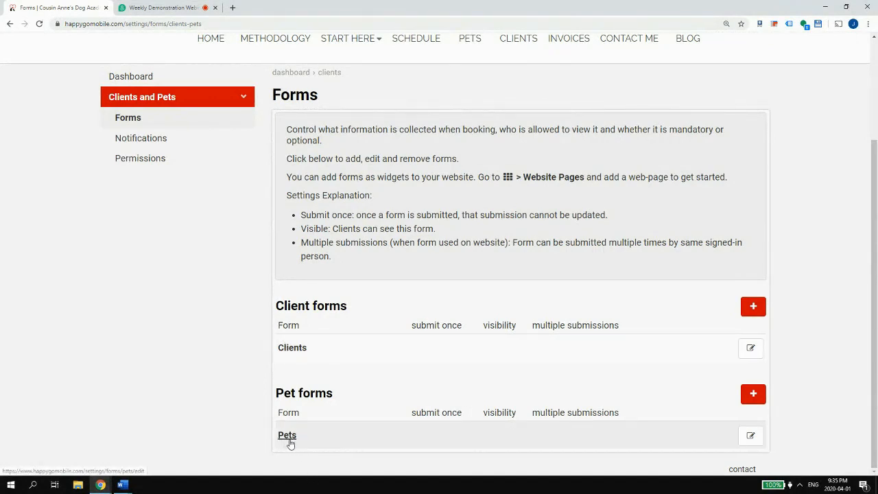
pyautogui.scroll(3, 289, 443)
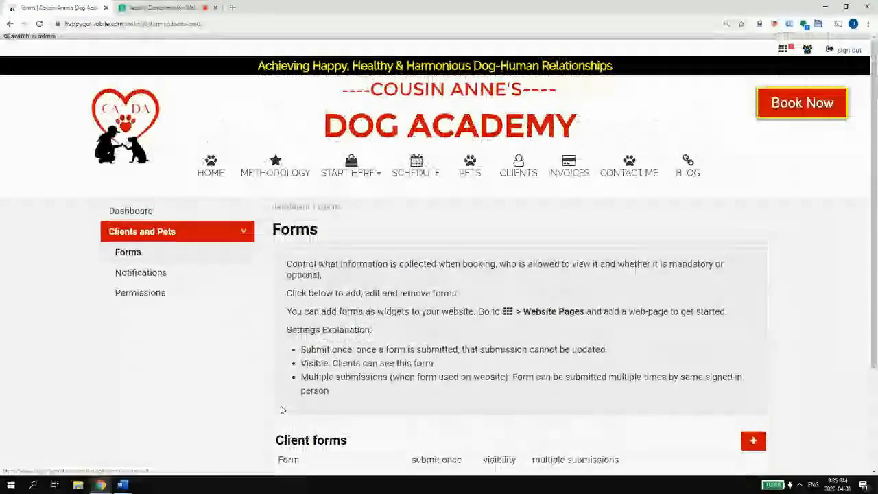
pyautogui.click(328, 174)
pyautogui.scroll(-2, 201, 418)
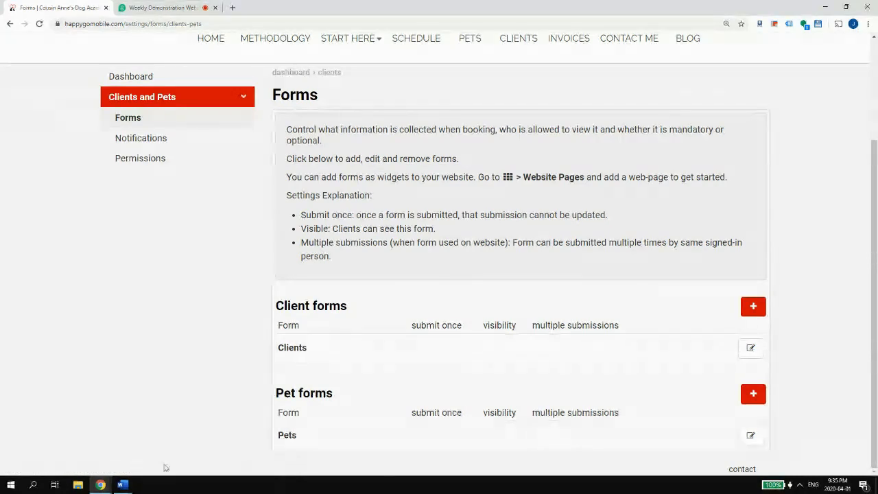
pyautogui.click(120, 488)
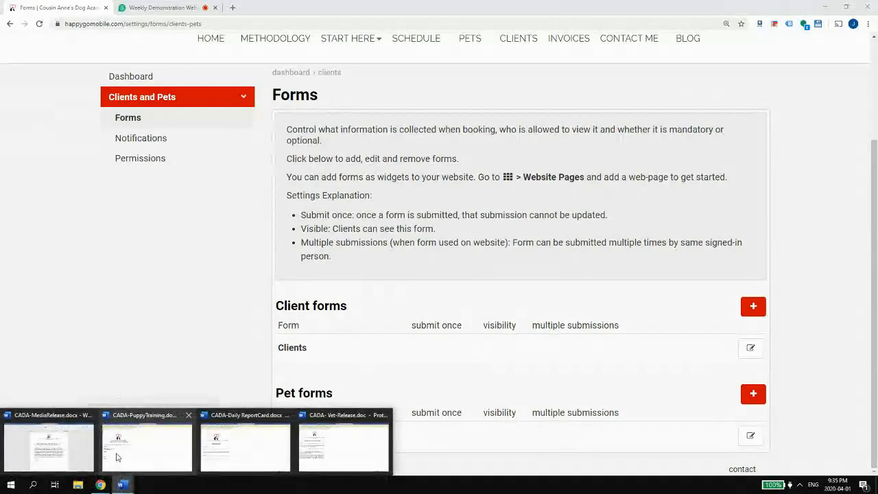
pyautogui.click(331, 447)
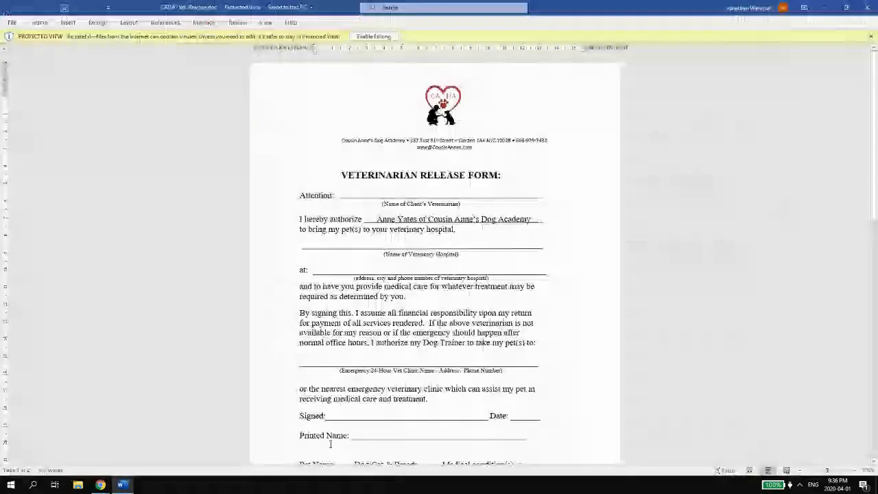
pyautogui.scroll(-7, 360, 374)
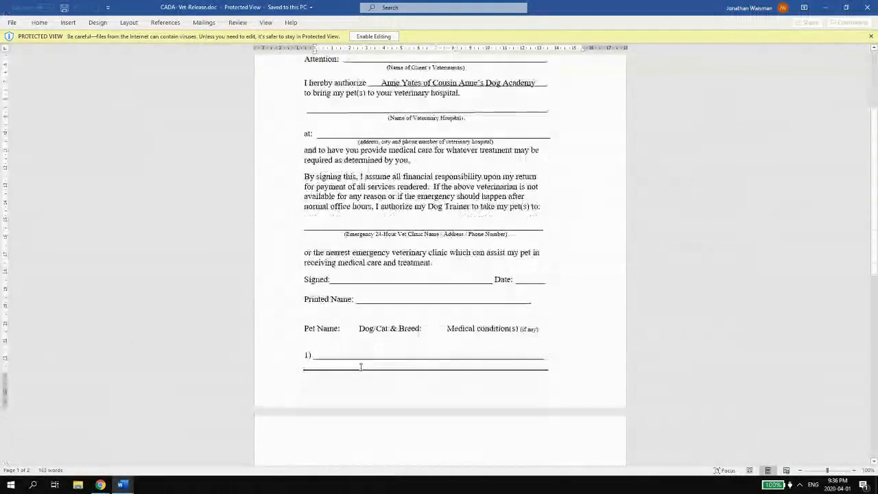
pyautogui.scroll(7, 357, 366)
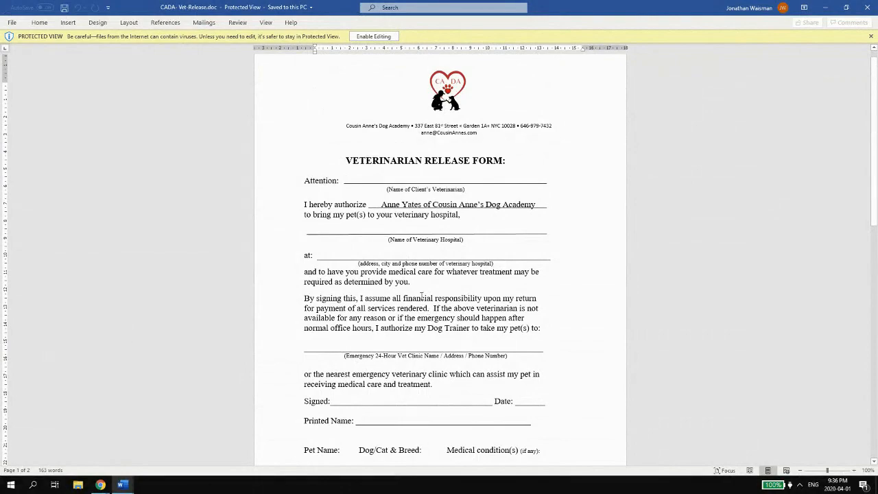
pyautogui.scroll(-7, 421, 295)
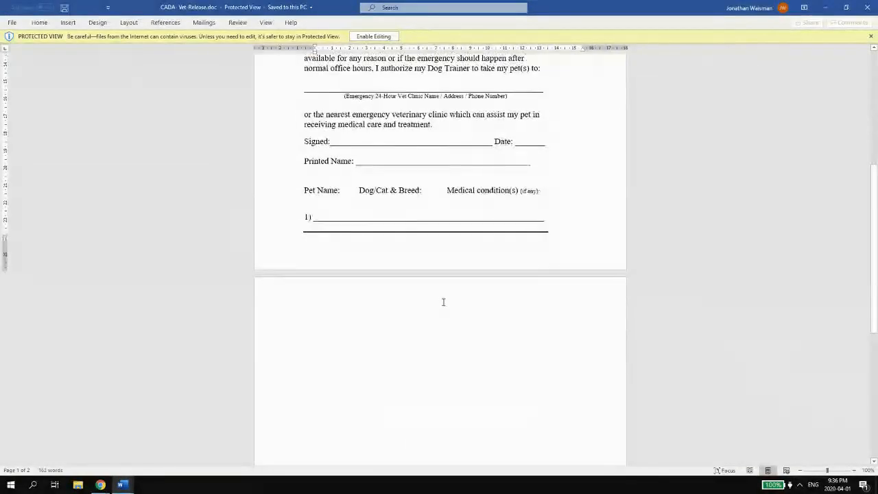
pyautogui.scroll(-3, 444, 302)
pyautogui.scroll(7, 445, 298)
pyautogui.scroll(-1, 453, 298)
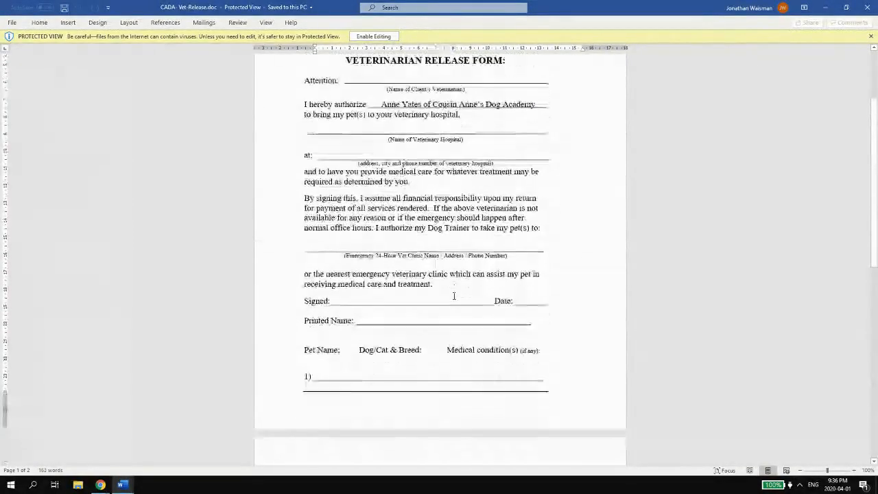
pyautogui.scroll(1, 454, 295)
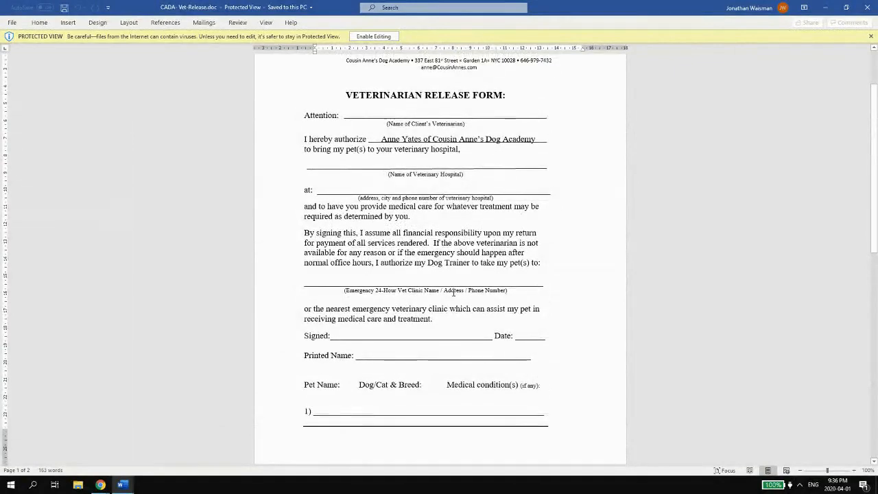
pyautogui.click(825, 8)
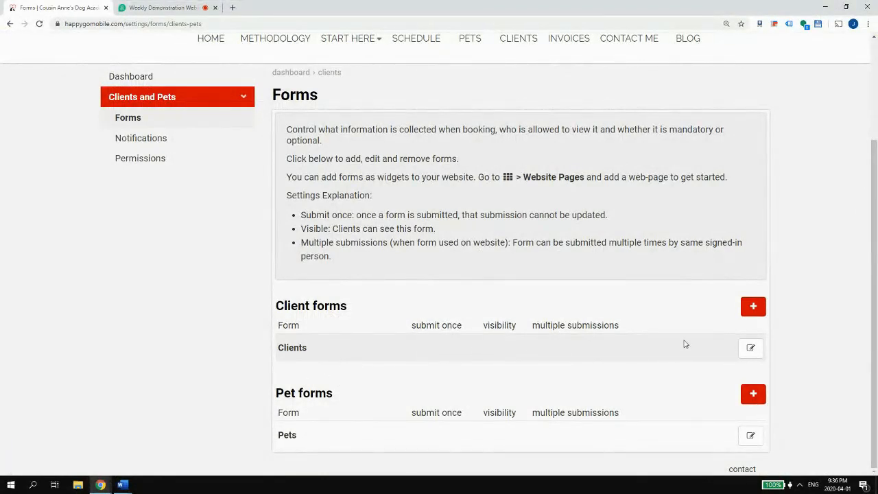
# - Start a pet form named 'Veterinary Release Form', unticking Website widget and ticking One time submission
pyautogui.click(754, 394)
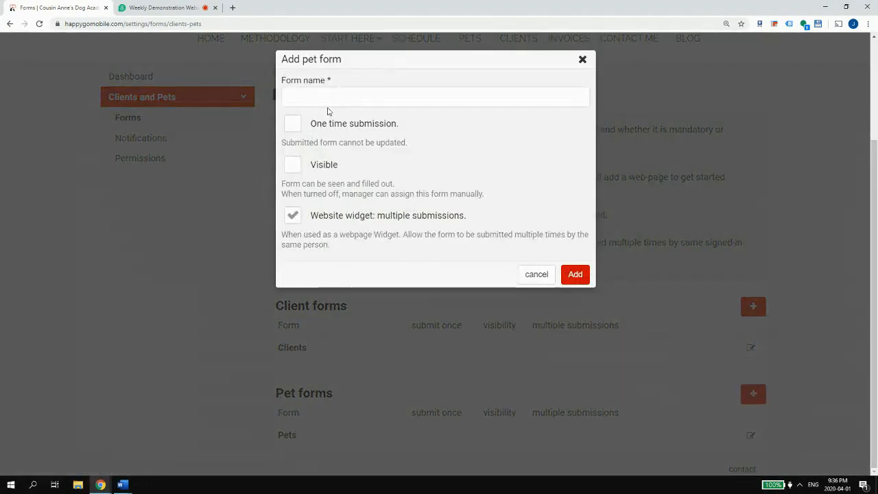
pyautogui.click(328, 100)
pyautogui.write('Vet')
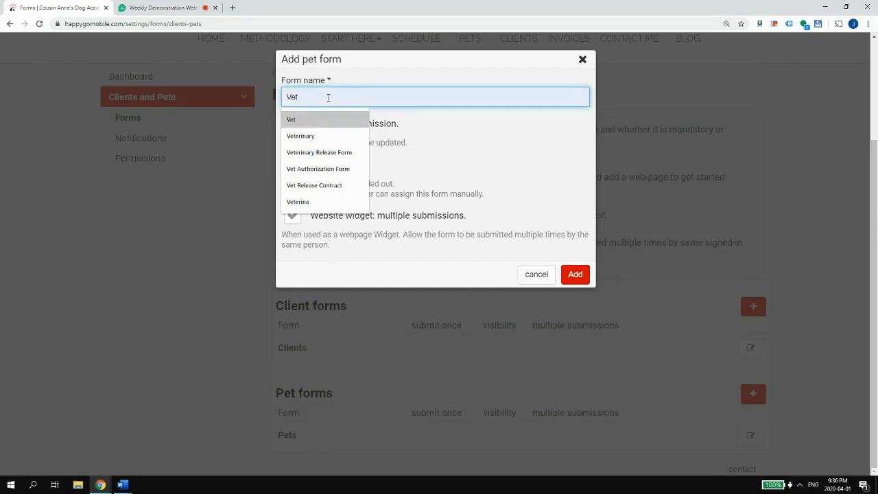
pyautogui.press('Down')
pyautogui.press('Down')
pyautogui.press('Return')
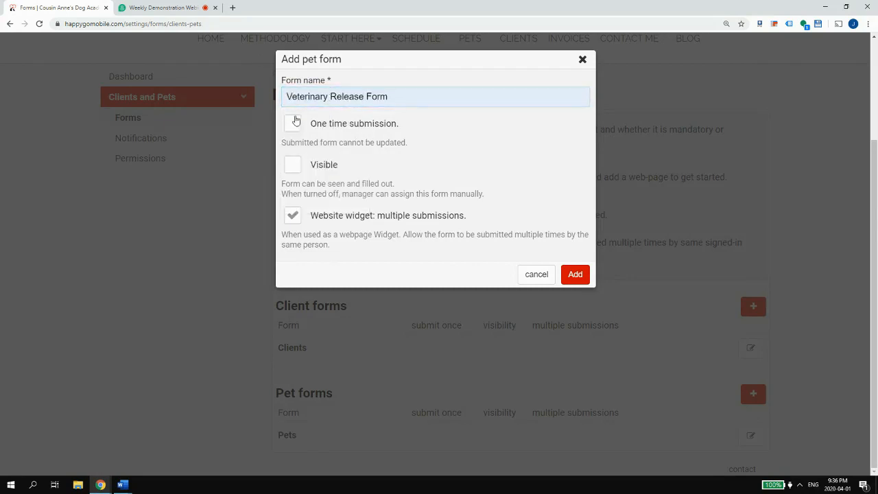
pyautogui.click(329, 224)
pyautogui.click(398, 103)
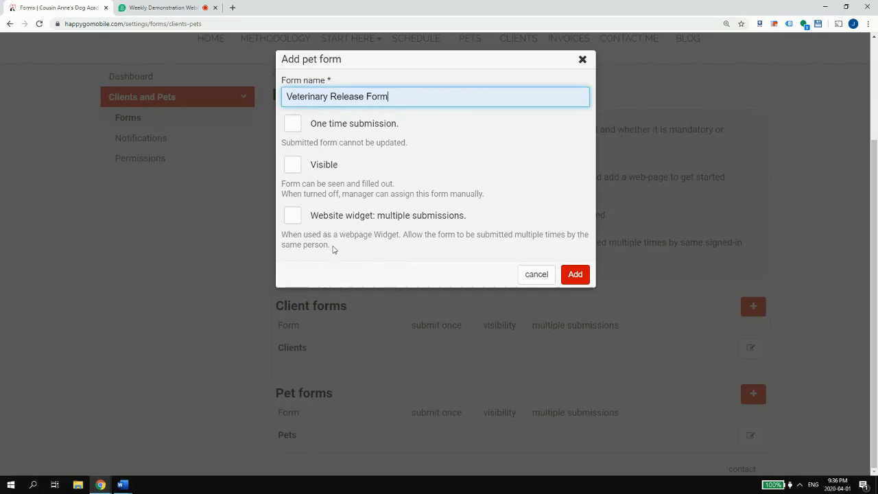
pyautogui.click(342, 126)
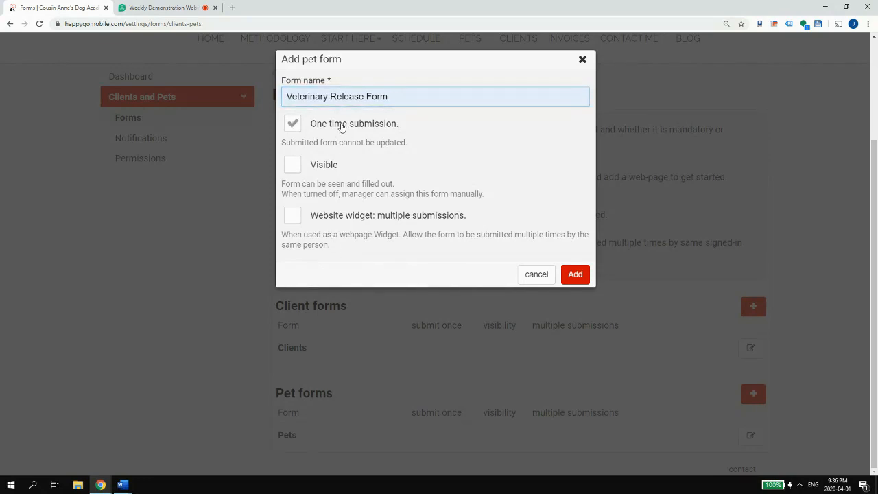
pyautogui.click(378, 96)
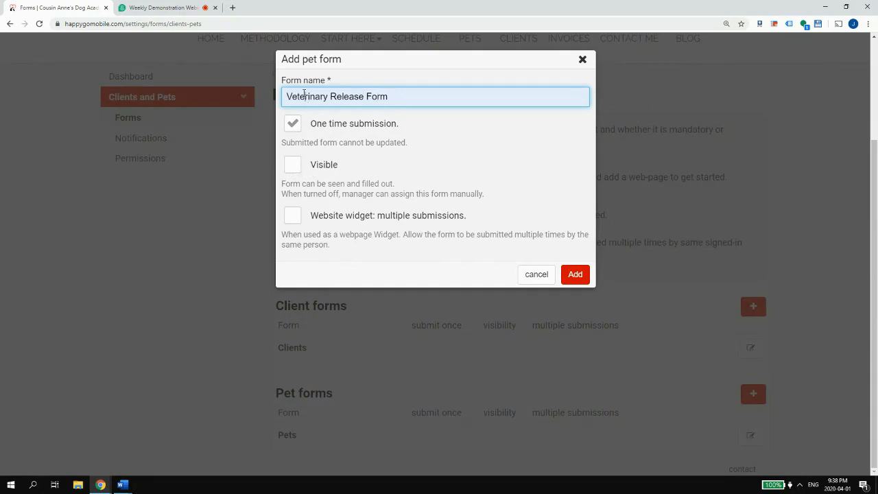
# - Make the Veterinary Release Form visible, leave Website widget off, and add it
pyautogui.moveTo(306, 97); pyautogui.dragTo(388, 99)
pyautogui.click(383, 99)
pyautogui.click(293, 165)
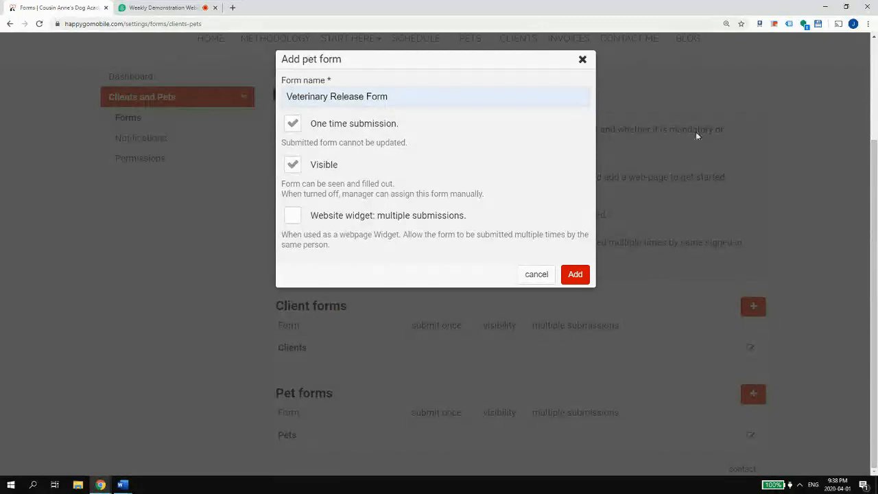
pyautogui.click(346, 219)
pyautogui.click(395, 215)
pyautogui.moveTo(299, 97); pyautogui.dragTo(379, 97)
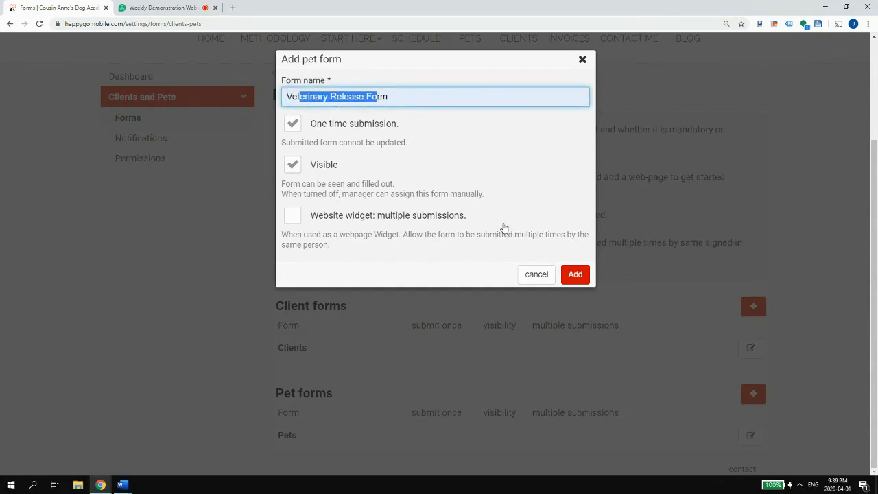
pyautogui.click(575, 274)
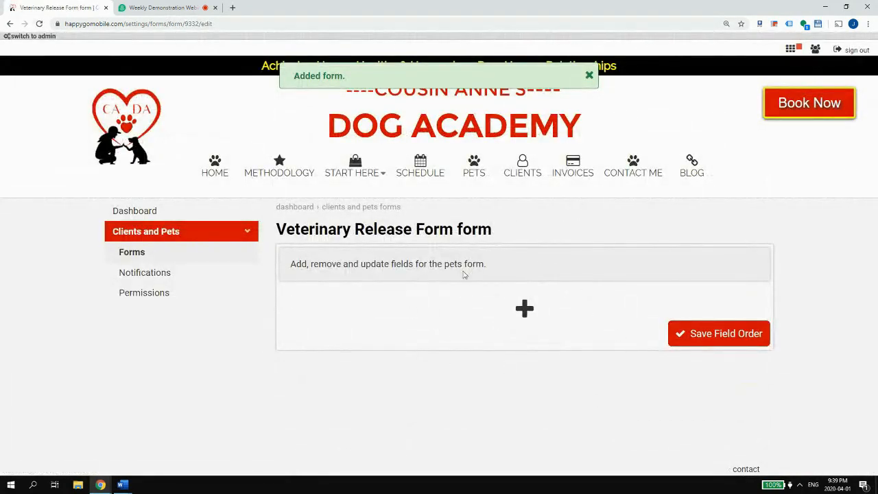
# - Return to the Forms list and view the Veterinary Release Form's settings without changing them
pyautogui.click(141, 248)
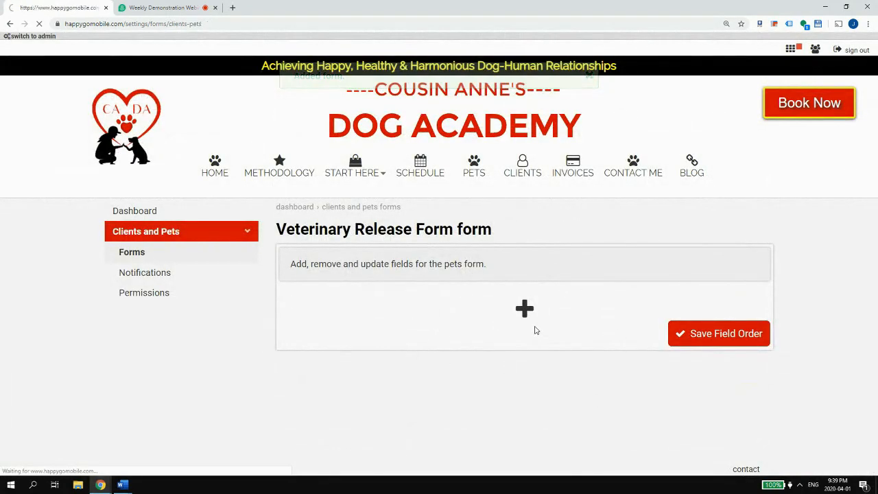
pyautogui.scroll(-3, 535, 326)
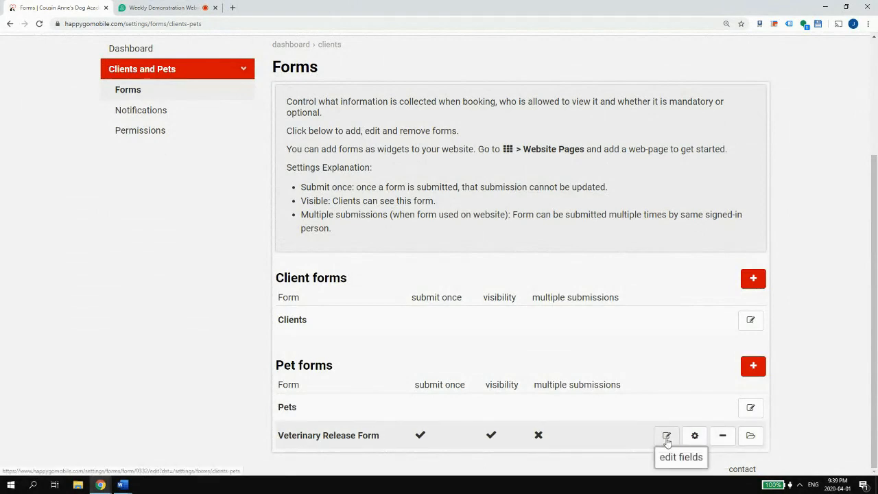
pyautogui.click(692, 436)
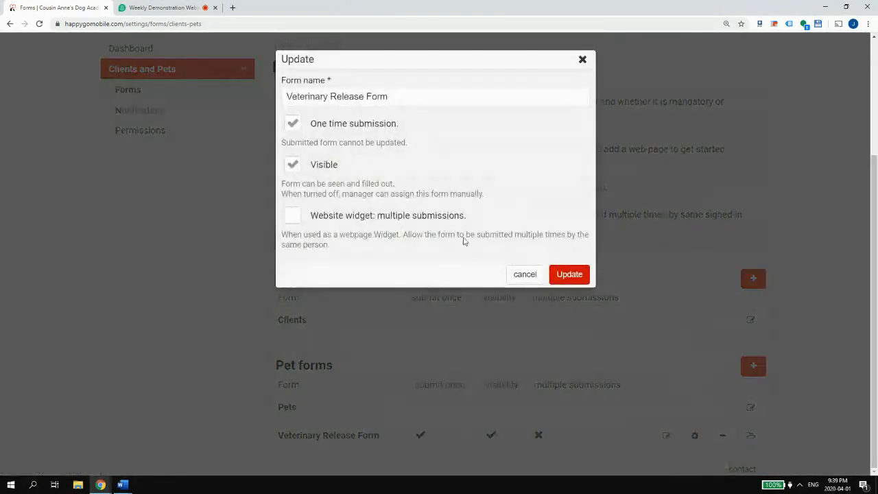
pyautogui.click(529, 275)
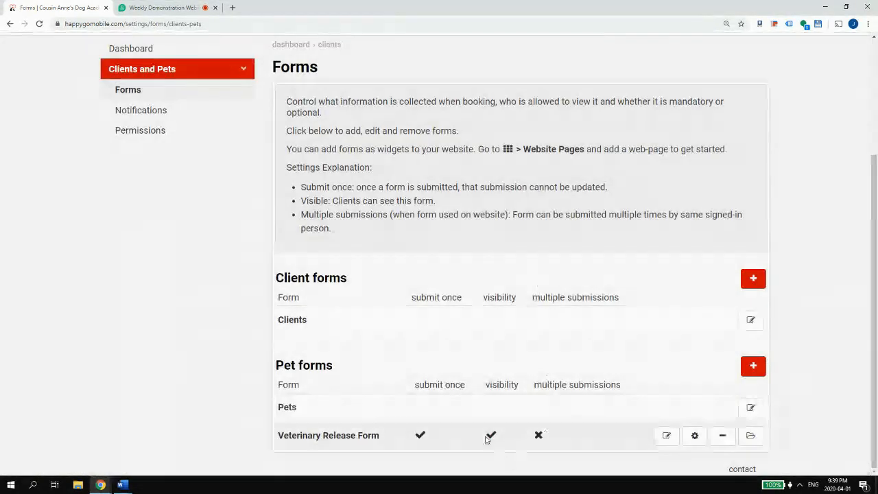
# - View the Veterinary Release Form's submissions, then go back to the Forms settings page
pyautogui.click(750, 437)
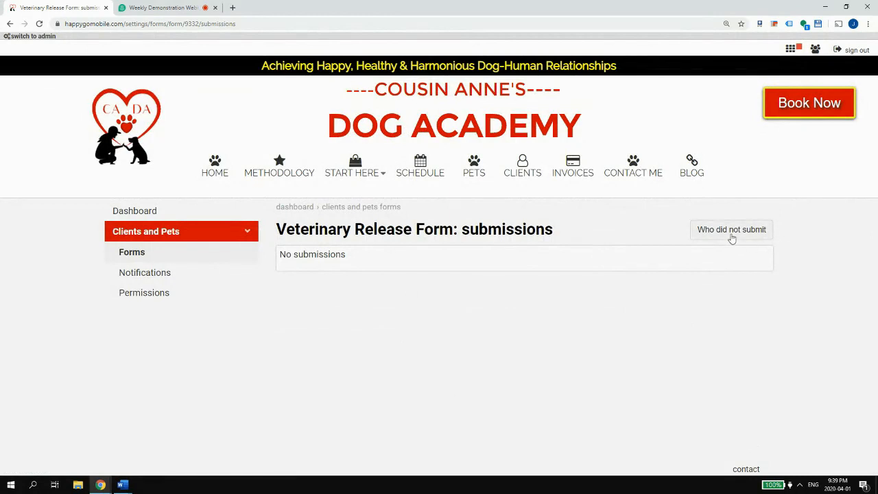
pyautogui.hotkey('alt', 'Left')
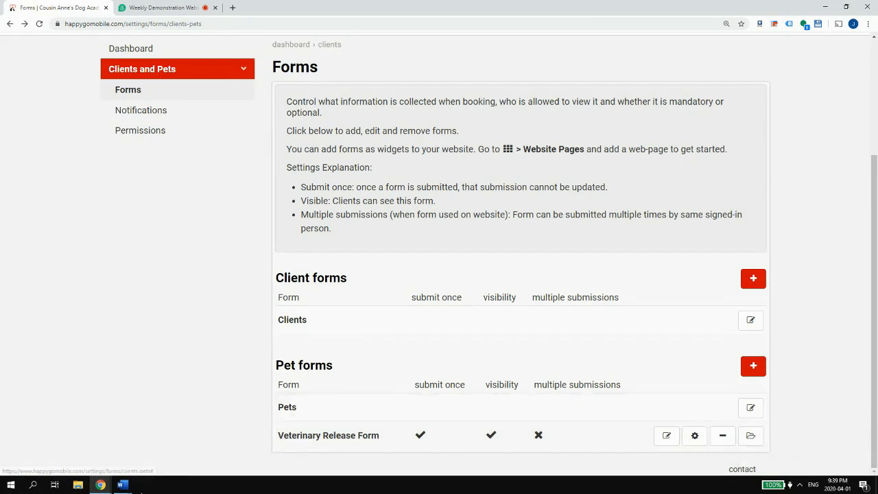
pyautogui.click(122, 484)
# - Open CADA-Daily ReportCard and review its fields from Today's date through Activities to Comments
pyautogui.click(221, 438)
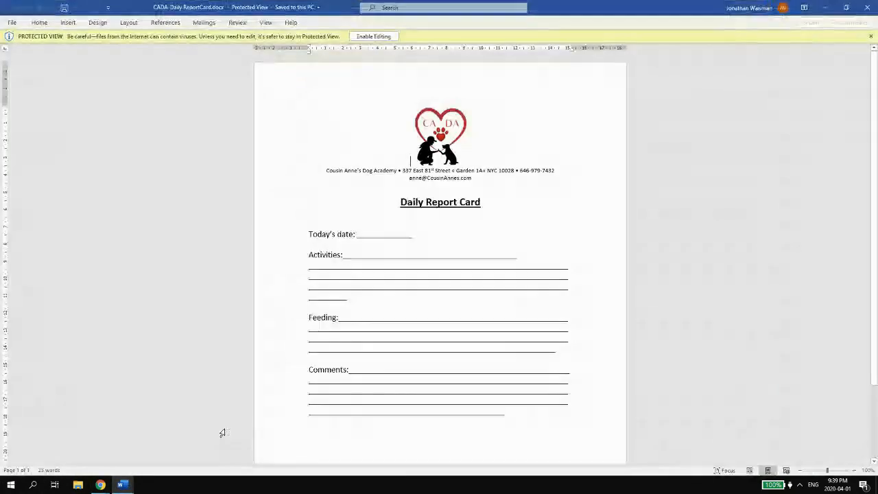
pyautogui.scroll(-3, 336, 219)
pyautogui.scroll(2, 320, 175)
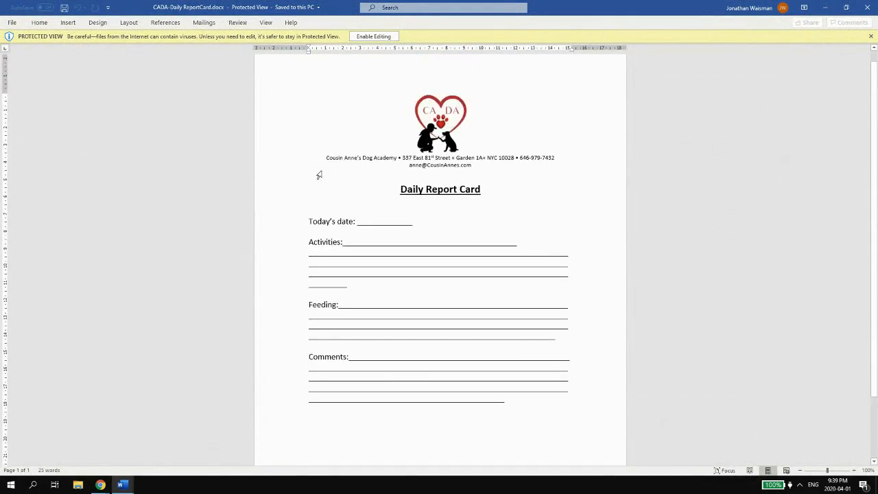
pyautogui.moveTo(309, 220); pyautogui.dragTo(544, 411)
pyautogui.click(543, 400)
pyautogui.doubleClick(317, 241)
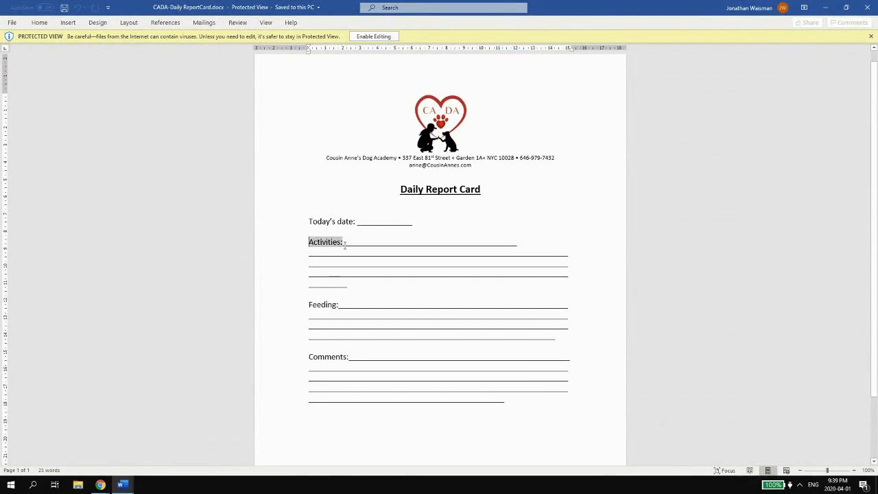
pyautogui.click(320, 304)
pyautogui.doubleClick(361, 357)
pyautogui.click(361, 357)
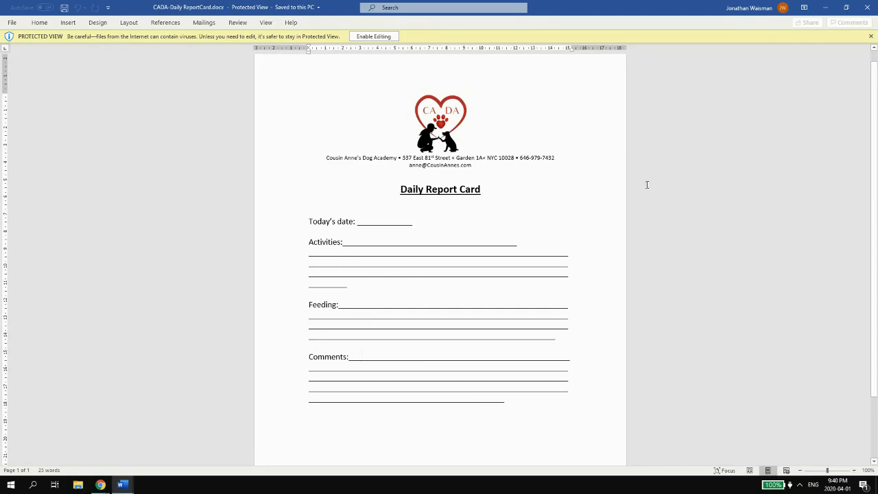
# - Minimize the report card and open the CADA-PuppyTraining document
pyautogui.click(824, 7)
pyautogui.moveTo(132, 487)
pyautogui.click(129, 453)
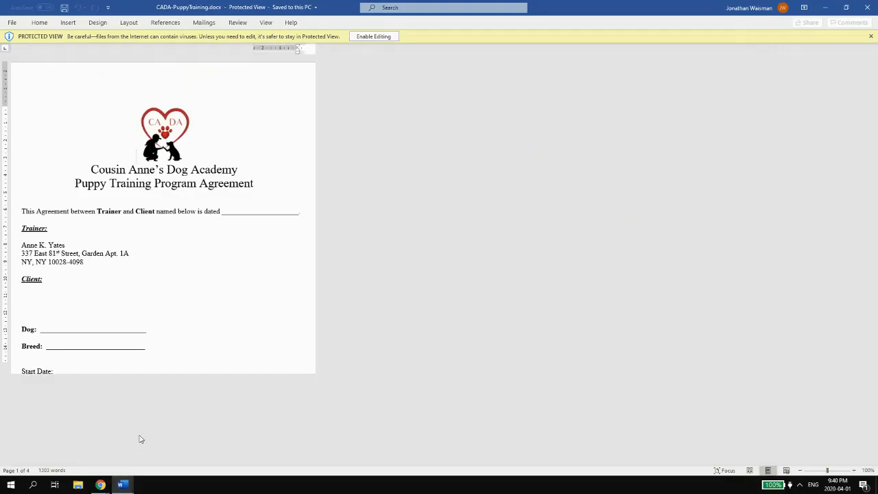
# - Scroll through the Puppy Training agreement's pages, select its title, then minimize Word
pyautogui.scroll(-1, 351, 247)
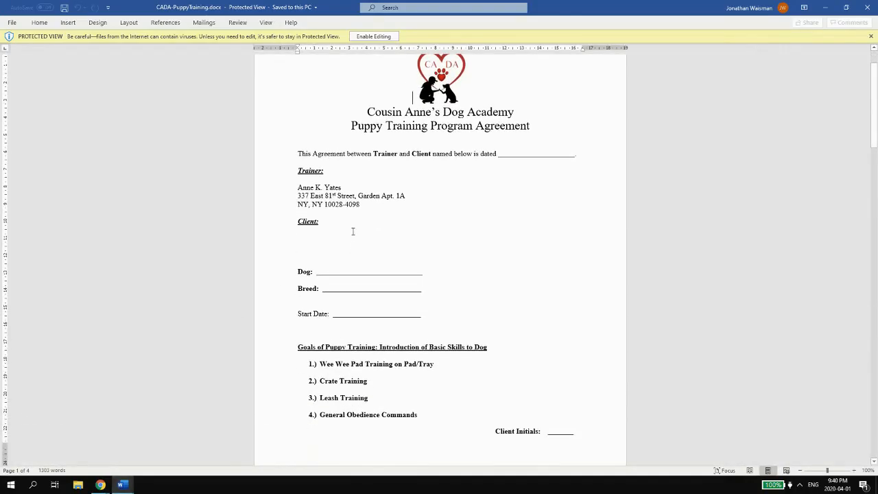
pyautogui.scroll(-5, 323, 175)
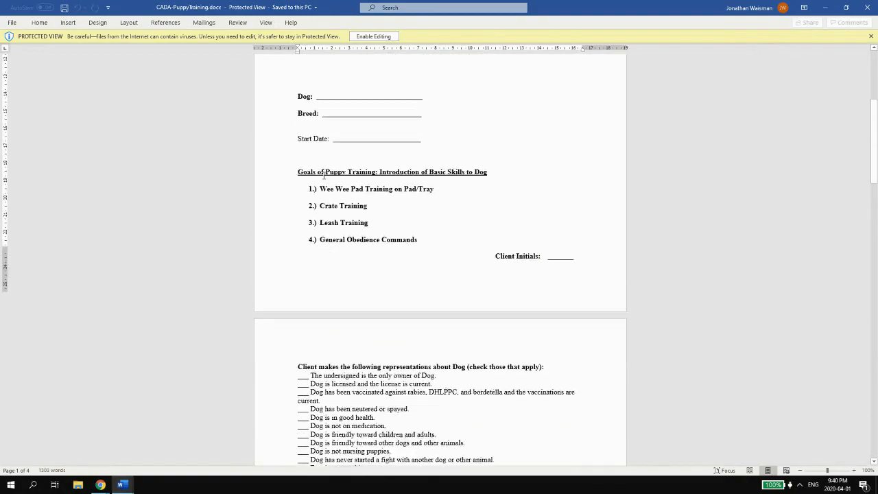
pyautogui.scroll(-6, 322, 179)
pyautogui.moveTo(318, 166); pyautogui.dragTo(453, 166)
pyautogui.scroll(-3, 452, 165)
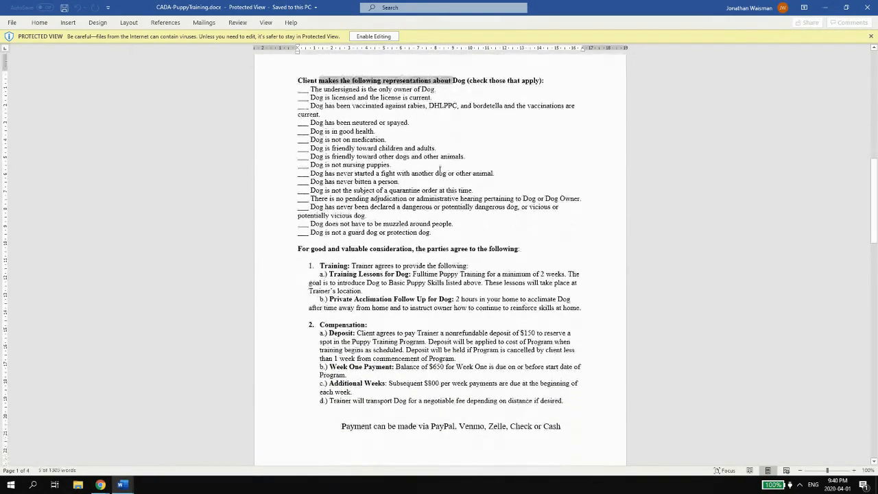
pyautogui.scroll(-20, 440, 169)
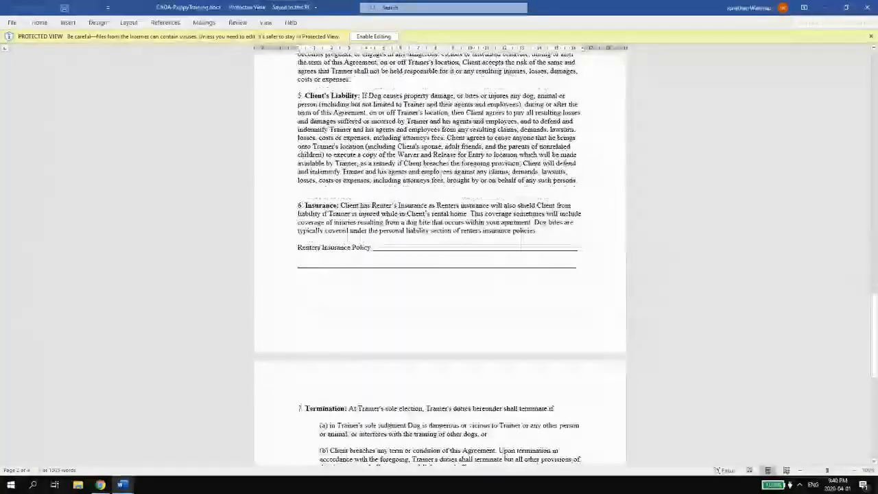
pyautogui.scroll(-12, 440, 175)
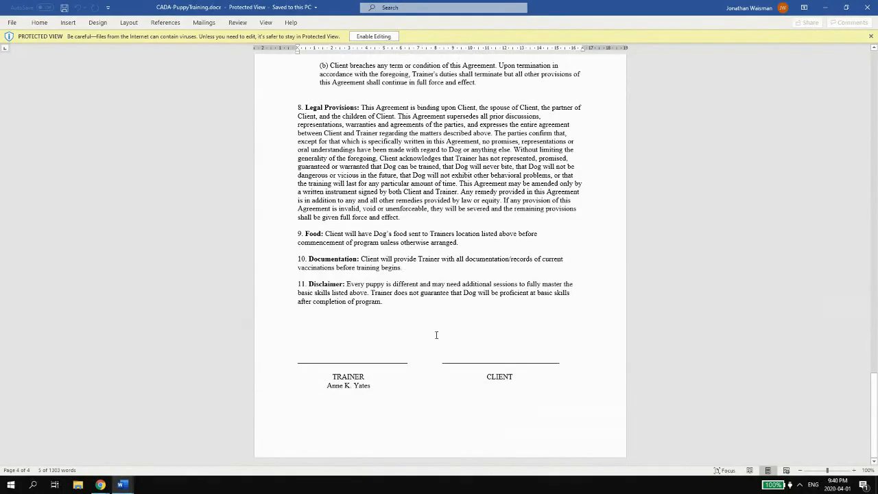
pyautogui.scroll(20, 435, 335)
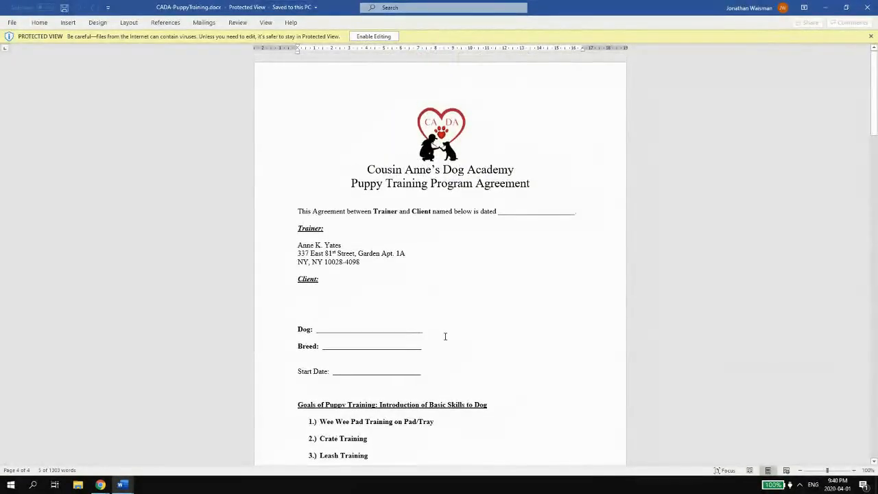
pyautogui.scroll(-20, 385, 305)
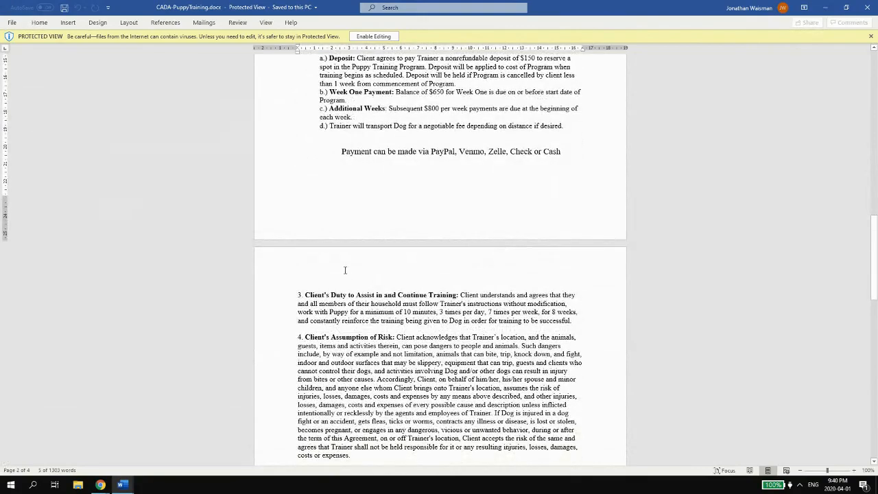
pyautogui.scroll(-8, 404, 176)
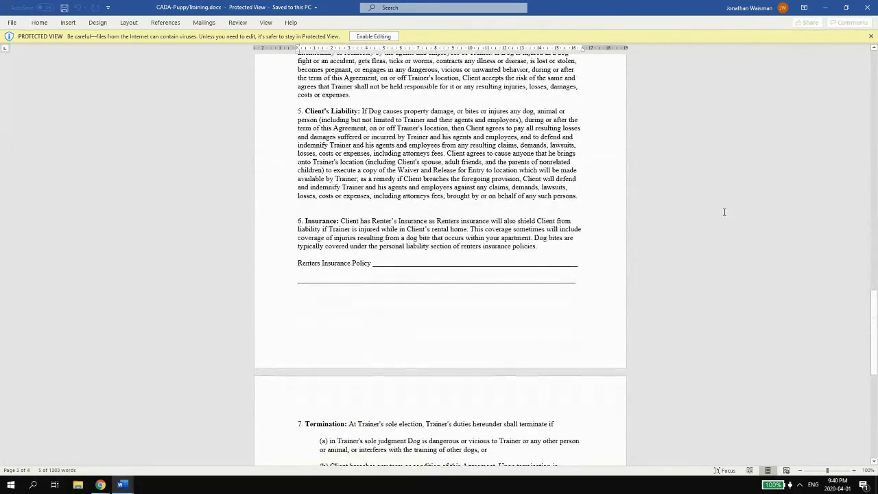
pyautogui.scroll(9, 544, 120)
pyautogui.scroll(10, 544, 120)
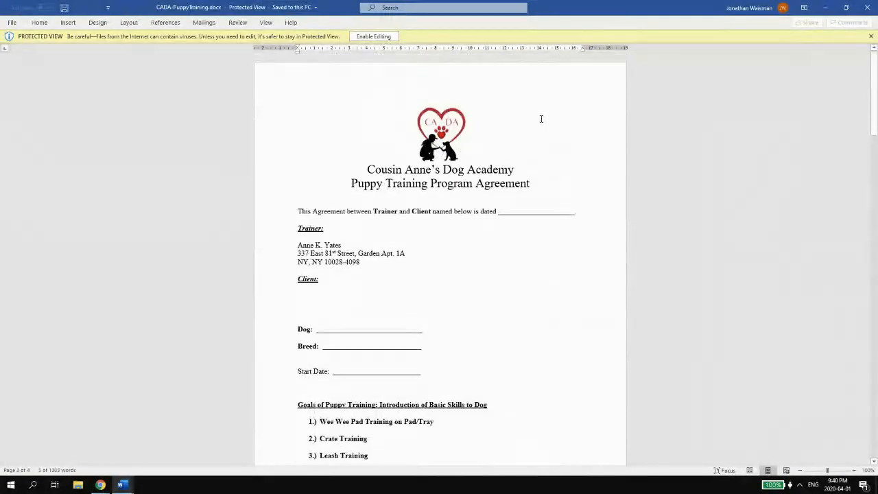
pyautogui.moveTo(364, 184); pyautogui.dragTo(513, 187)
pyautogui.scroll(-15, 453, 225)
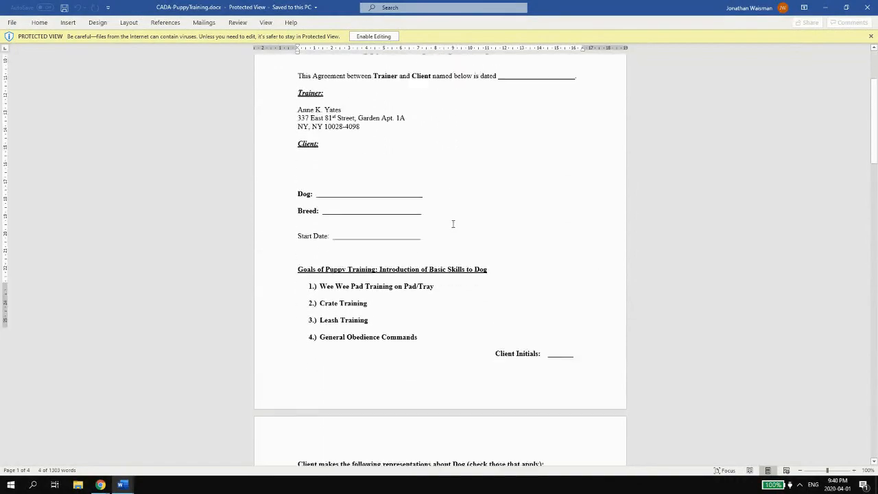
pyautogui.scroll(3, 453, 226)
pyautogui.scroll(-20, 458, 244)
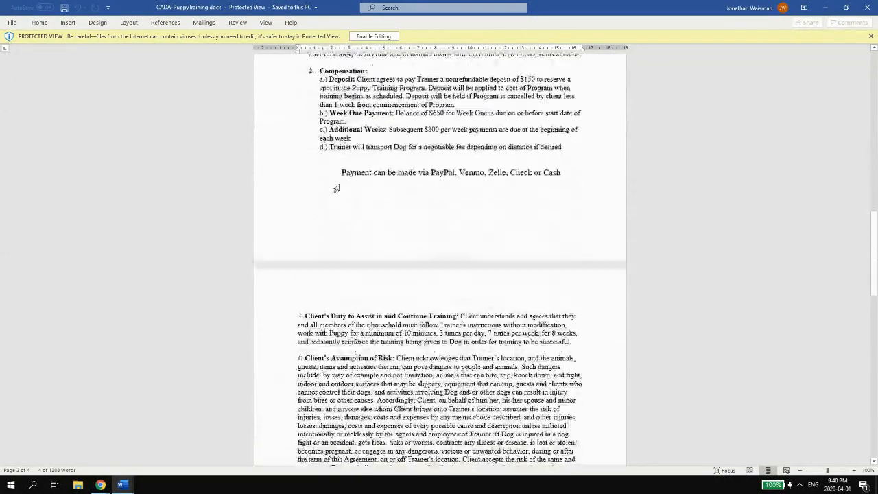
pyautogui.scroll(-1, 457, 245)
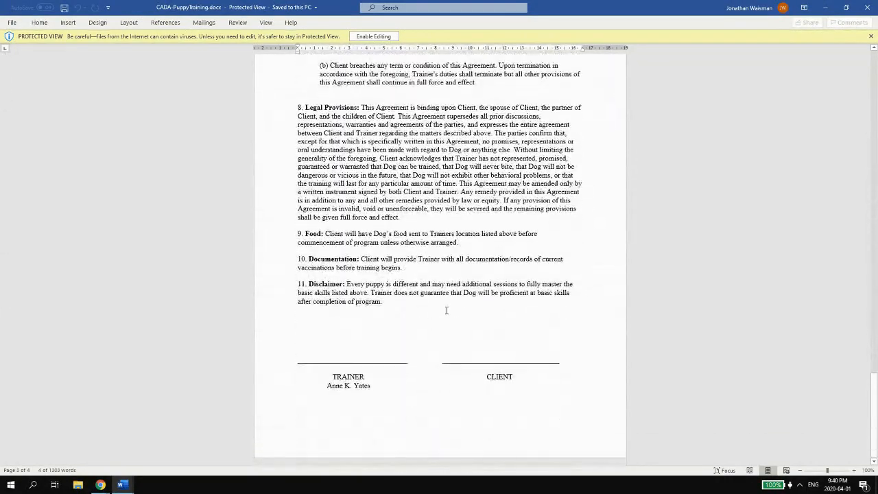
pyautogui.click(825, 7)
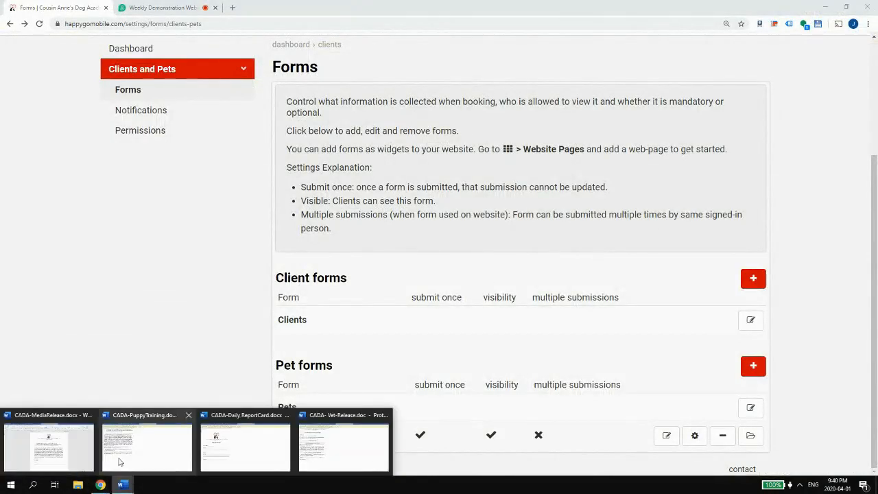
# - Reopen the agreement, inspect the Week One Payment 650 balance text, and minimize it again
pyautogui.click(128, 450)
pyautogui.scroll(3, 497, 173)
pyautogui.scroll(20, 497, 173)
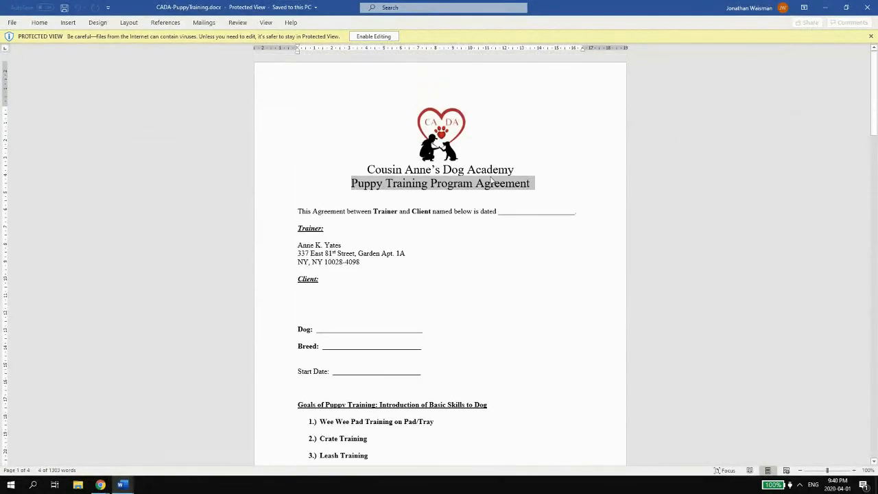
pyautogui.click(491, 180)
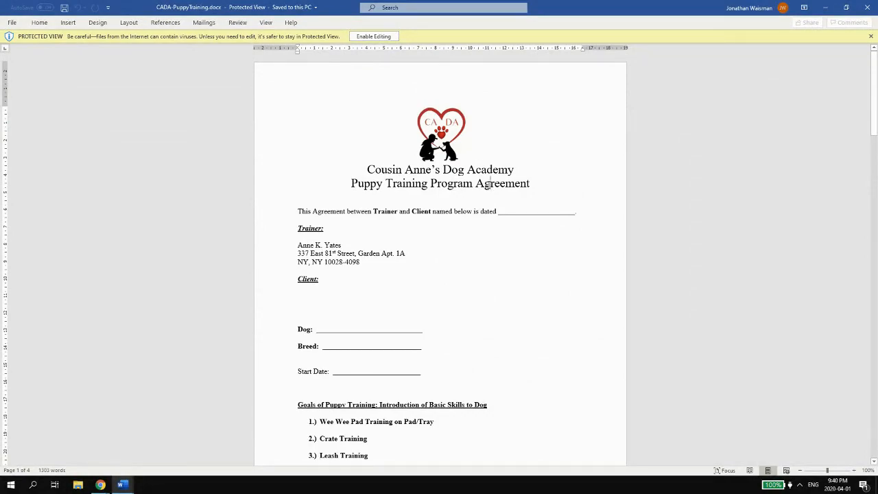
pyautogui.scroll(-7, 466, 187)
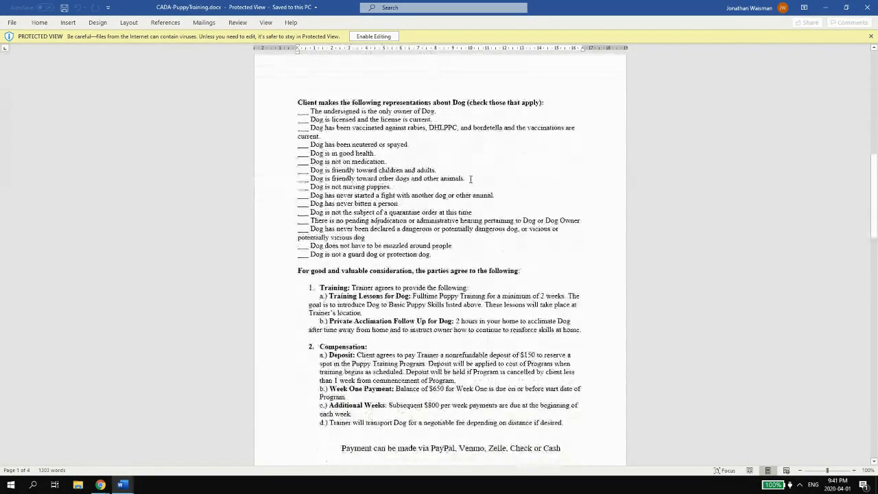
pyautogui.scroll(-5, 470, 179)
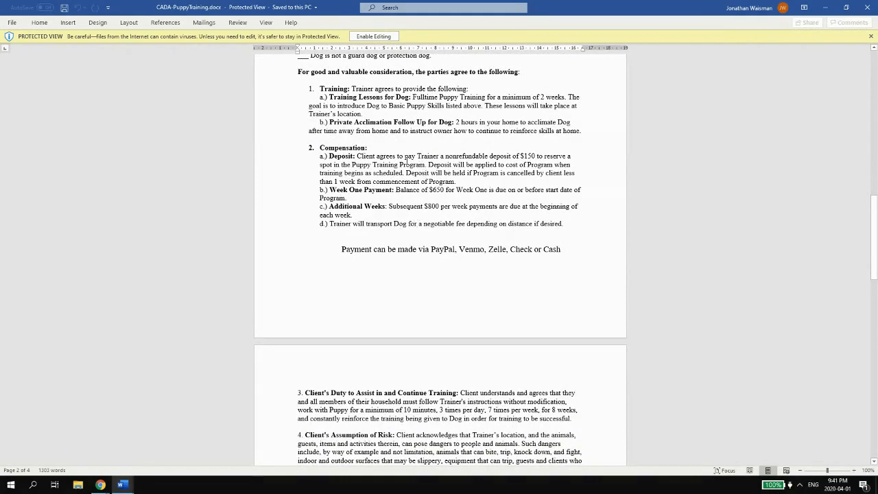
pyautogui.moveTo(406, 190); pyautogui.dragTo(444, 192)
pyautogui.click(433, 191)
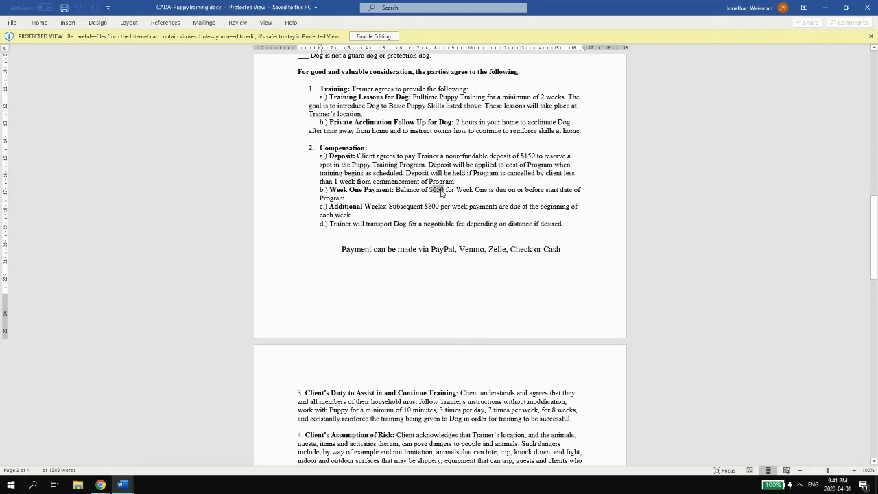
pyautogui.click(442, 192)
pyautogui.scroll(15, 601, 133)
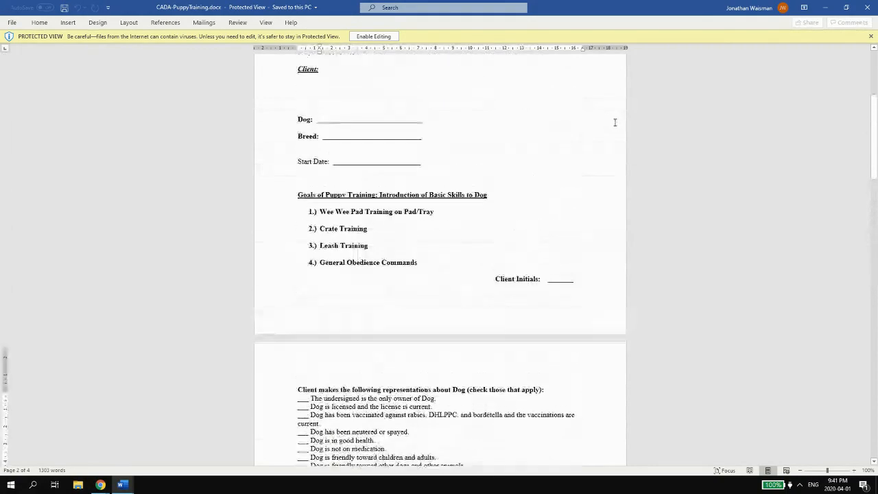
pyautogui.scroll(4, 615, 122)
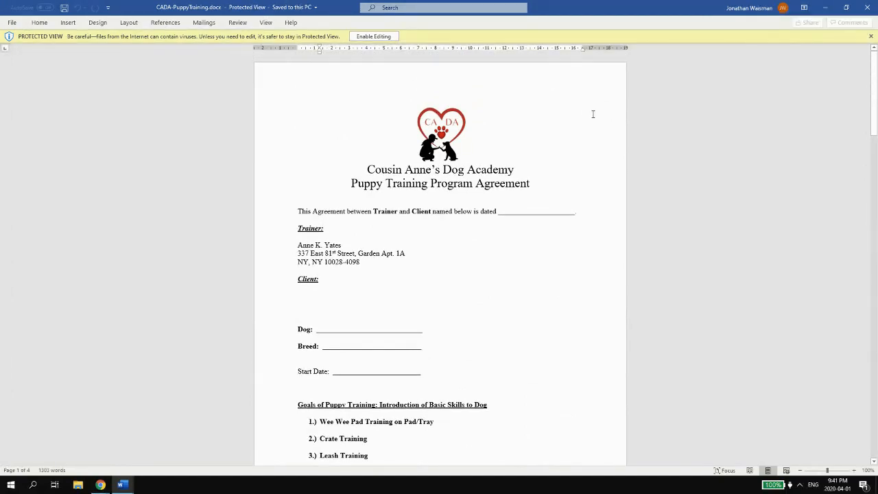
pyautogui.scroll(-18, 602, 111)
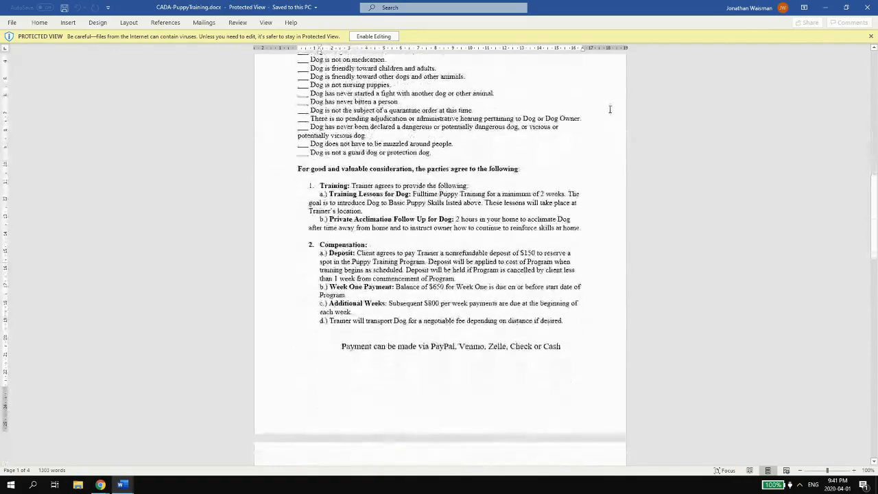
pyautogui.scroll(-15, 610, 109)
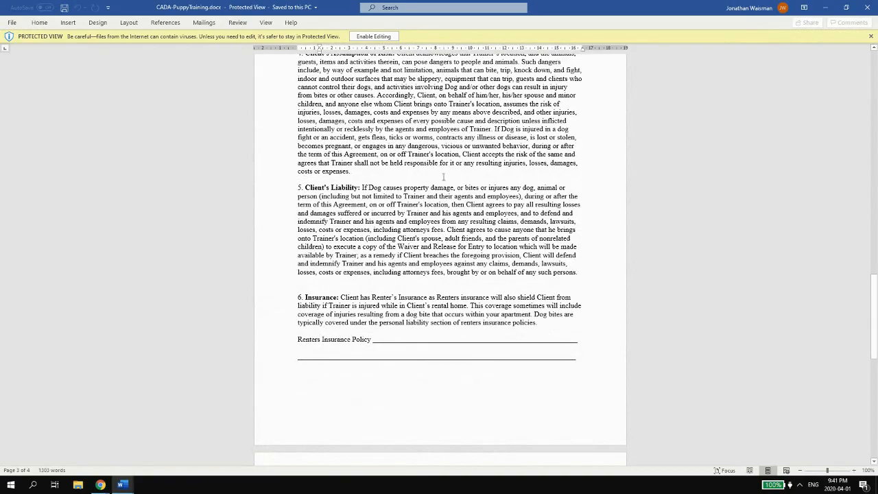
pyautogui.scroll(-7, 458, 164)
pyautogui.scroll(20, 532, 153)
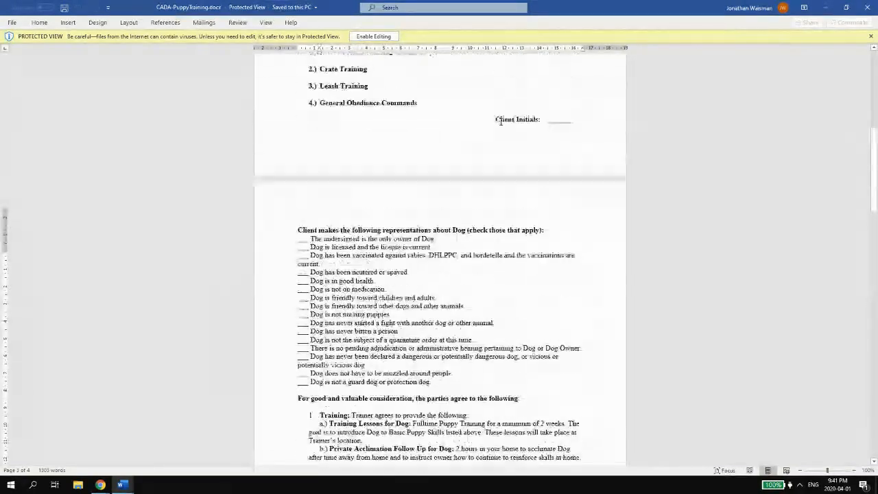
pyautogui.click(353, 184)
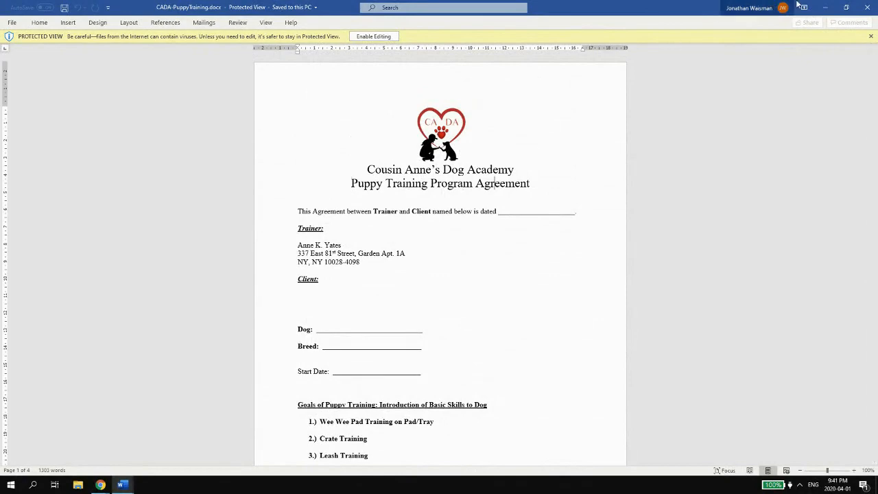
pyautogui.click(825, 7)
# - Start a new pet form named 'Puppy Training Program Agreement', checking the title in Word
pyautogui.click(753, 365)
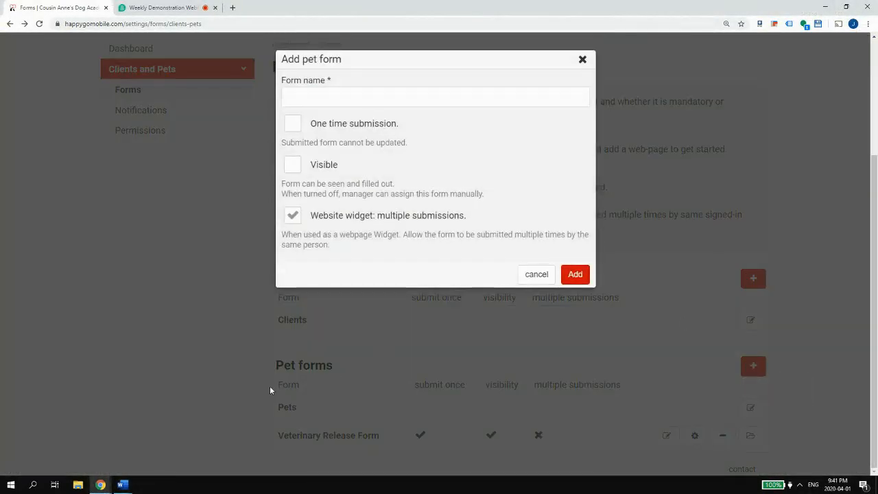
pyautogui.click(356, 100)
pyautogui.write('Puppy')
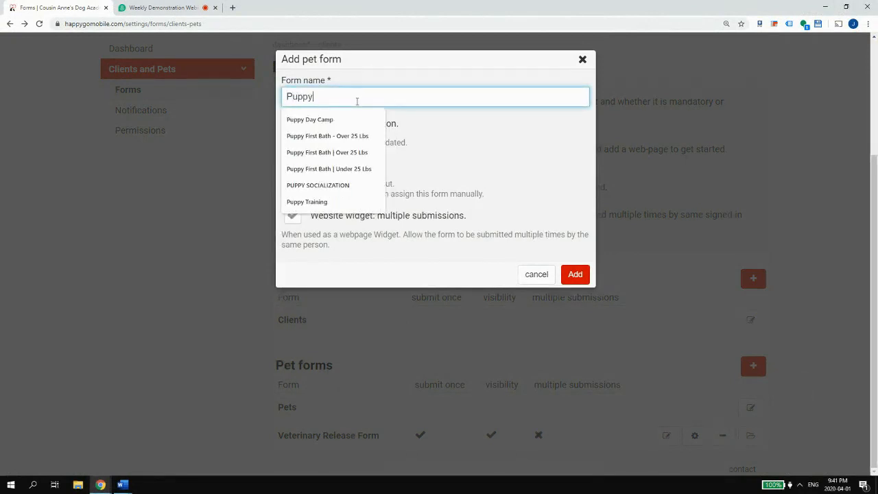
pyautogui.write(' Training')
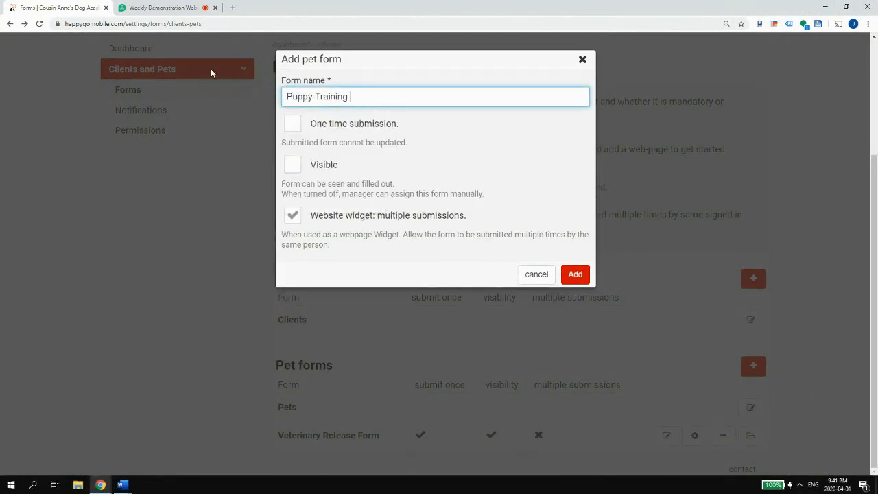
pyautogui.click(122, 483)
pyautogui.click(121, 472)
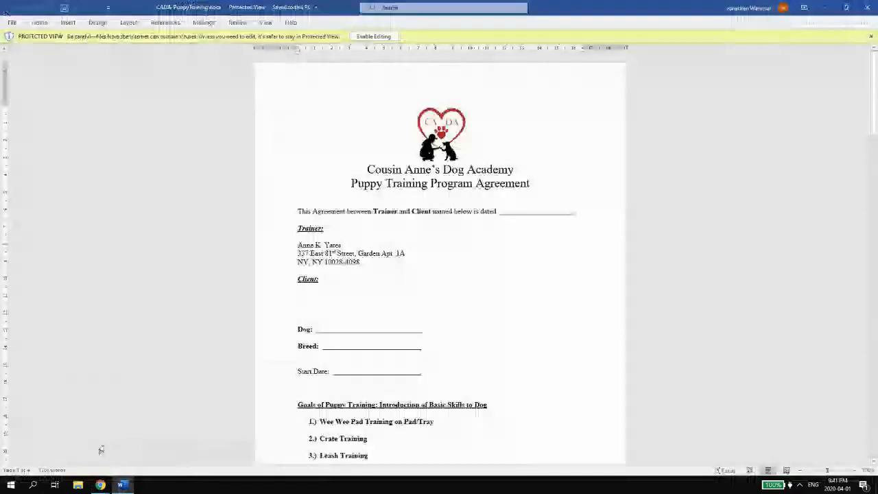
pyautogui.click(815, 9)
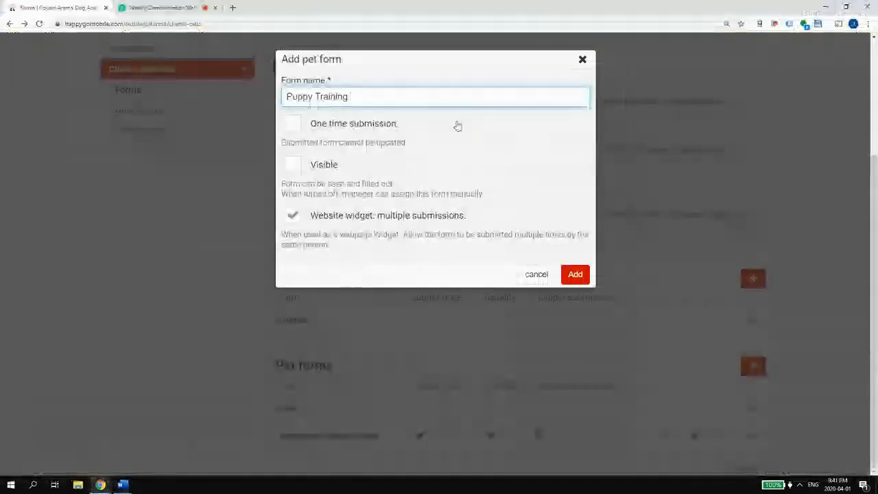
pyautogui.write('Program Agreement')
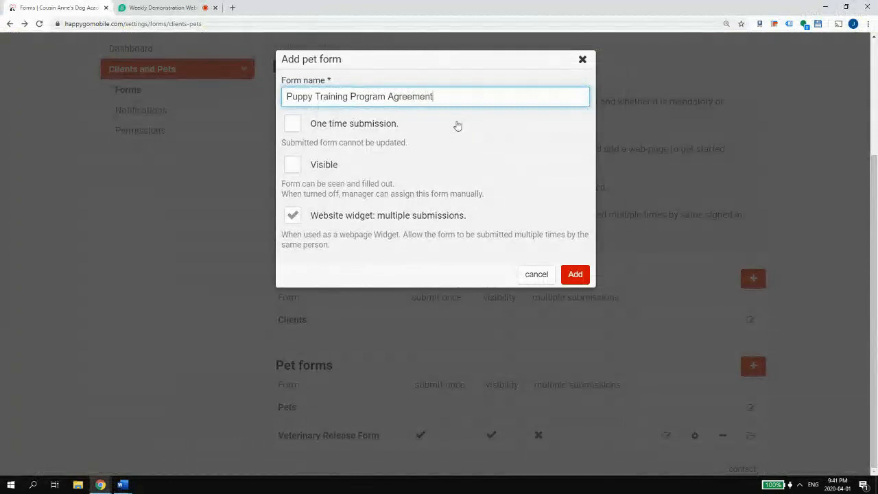
# - Untick Website widget, tick One time submission, toggle Visible, then cancel the dialog
pyautogui.click(328, 132)
pyautogui.click(331, 217)
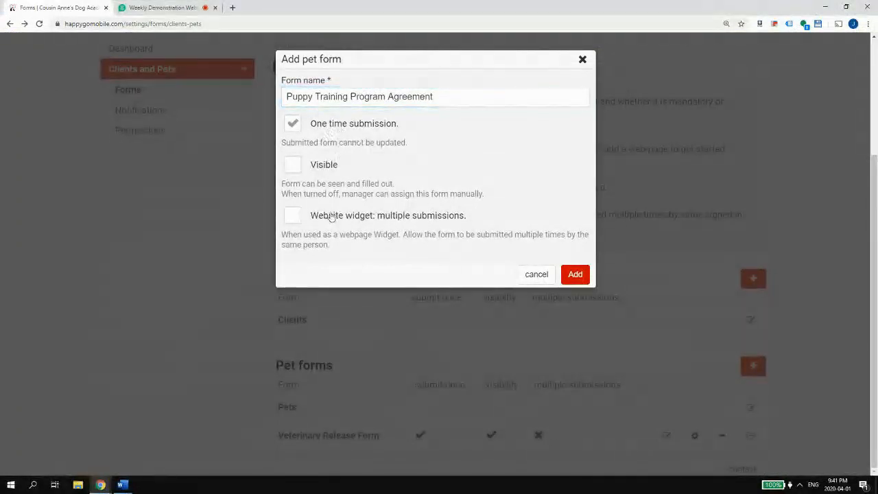
pyautogui.click(314, 166)
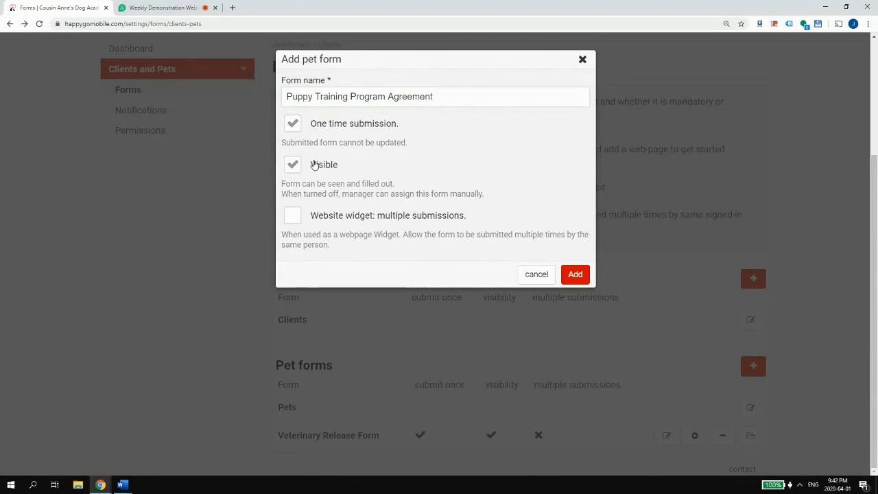
pyautogui.click(310, 166)
pyautogui.click(534, 273)
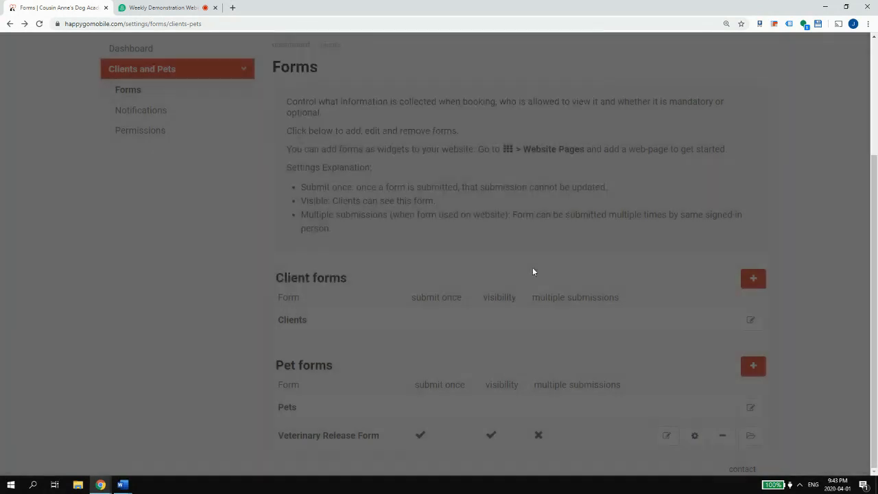
# - Open the booking steps list, start and dismiss a pet form, and recheck the Word agreement
pyautogui.click(353, 172)
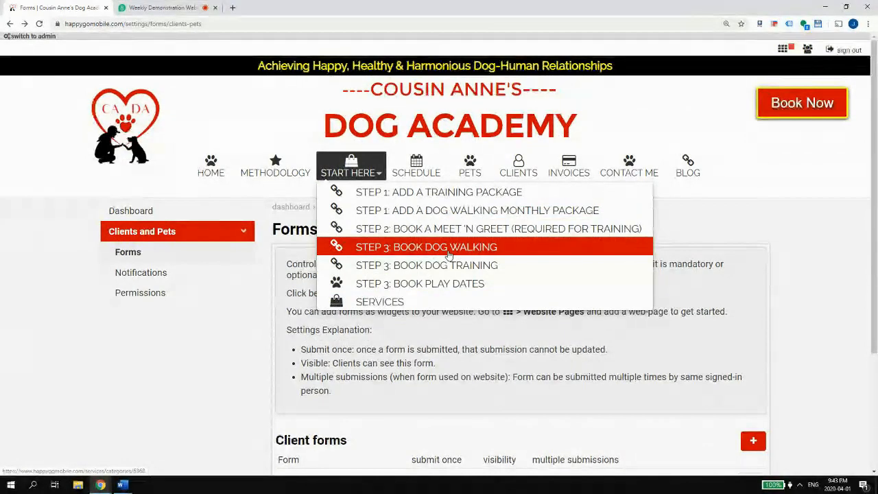
pyautogui.scroll(-3, 230, 420)
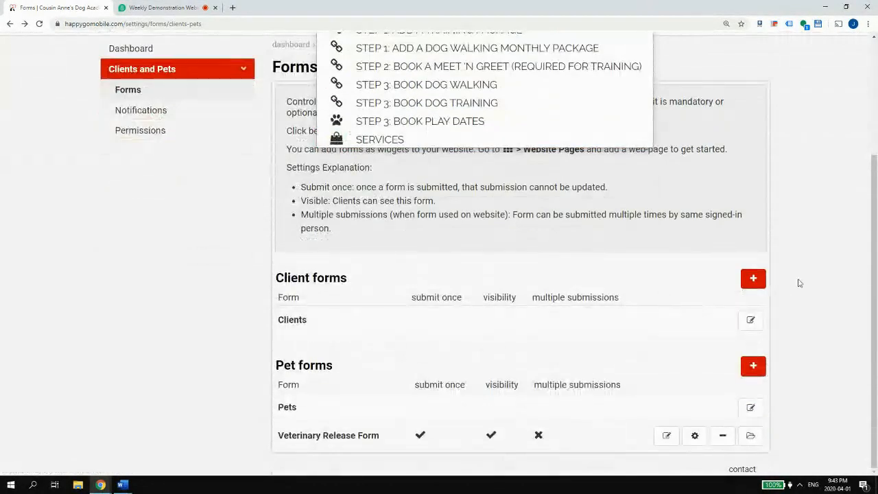
pyautogui.click(758, 369)
pyautogui.click(382, 97)
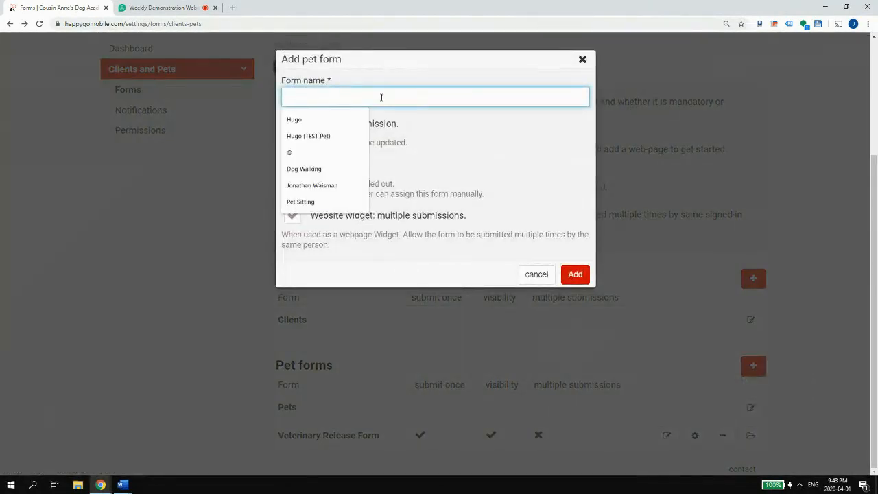
pyautogui.click(203, 212)
pyautogui.moveTo(124, 483)
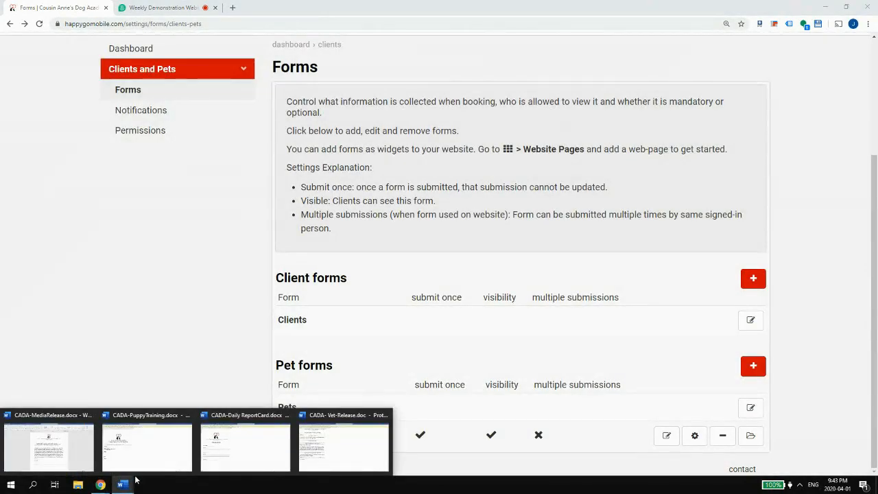
pyautogui.click(167, 421)
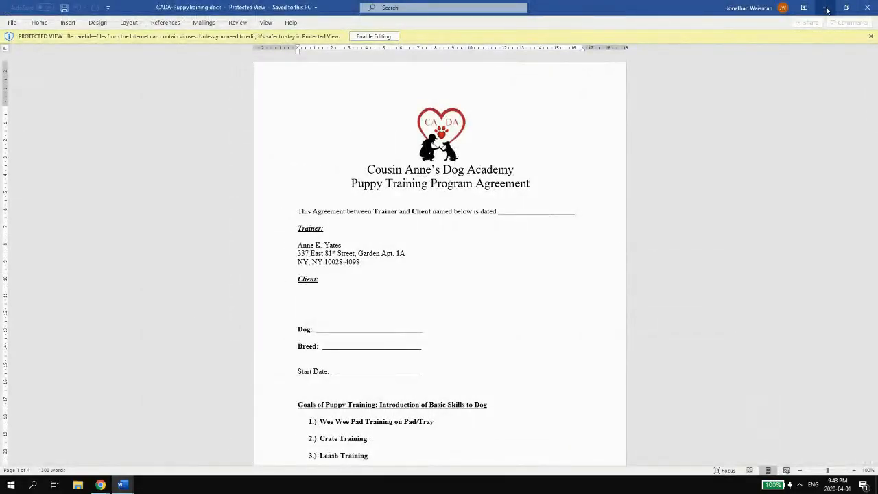
pyautogui.click(826, 8)
# - Add pet form 'Puppy Training Program Agreement' with one-time submission, no Website widget, hidden from clients
pyautogui.click(753, 365)
pyautogui.click(392, 95)
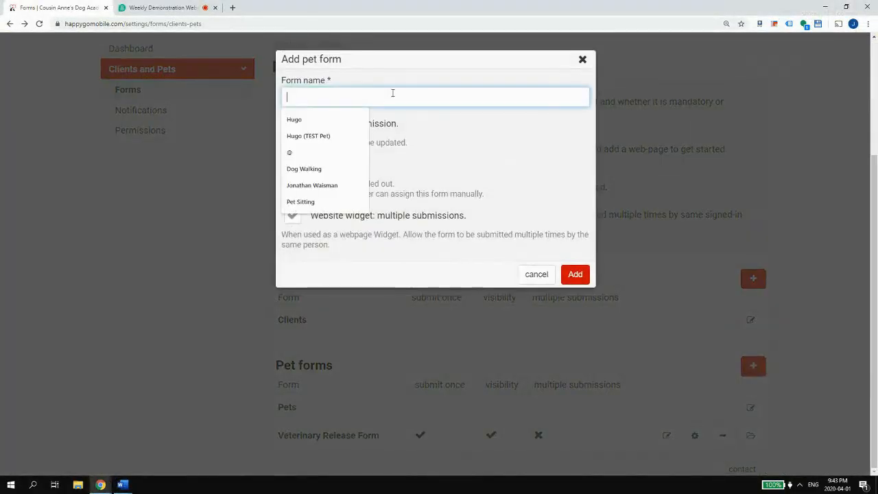
pyautogui.write('Puppy ')
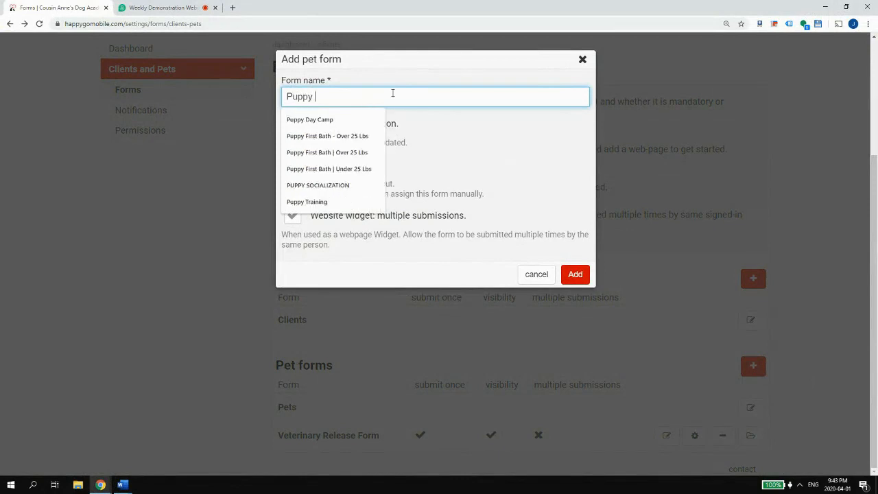
pyautogui.write('Training')
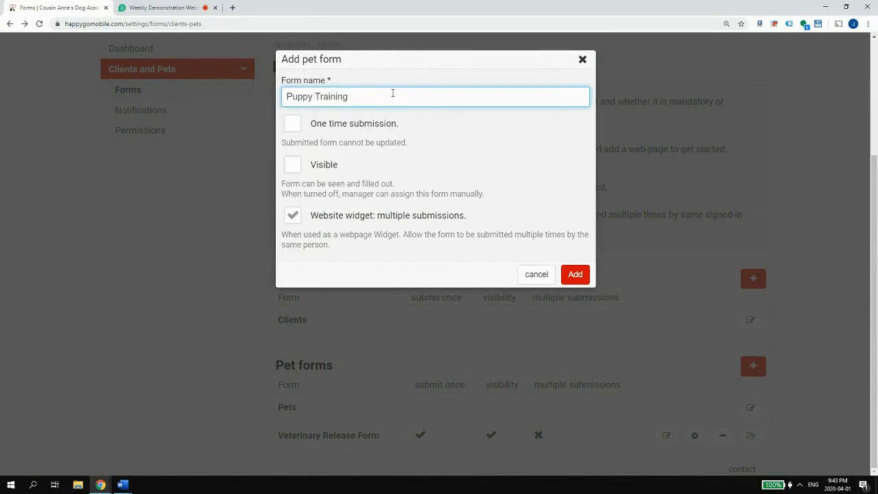
pyautogui.write(' Program Agreement')
pyautogui.click(340, 217)
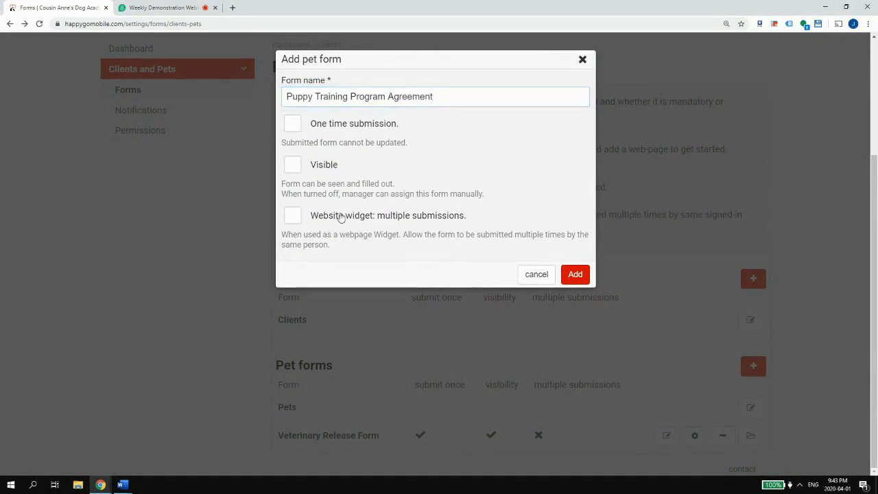
pyautogui.click(306, 128)
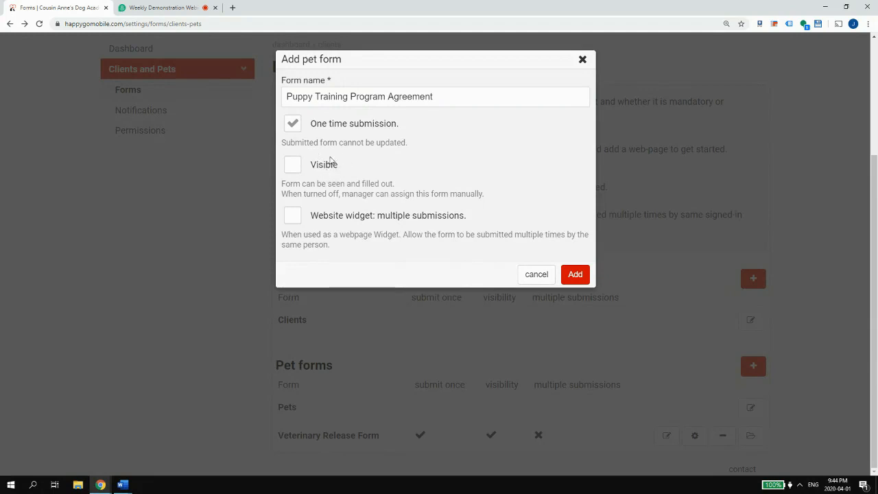
pyautogui.click(314, 168)
pyautogui.click(324, 166)
pyautogui.click(568, 275)
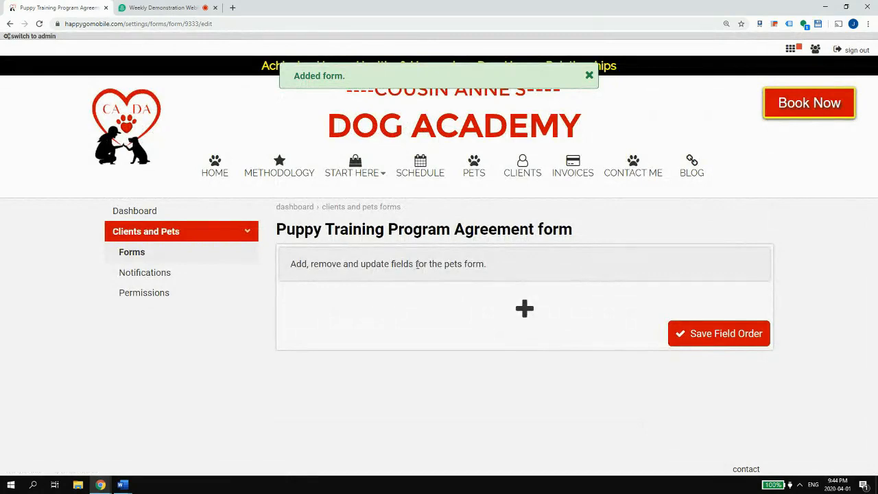
# - Return to the Forms list's Pet forms table, then glance at the CADA-MediaRelease Word document
pyautogui.click(122, 256)
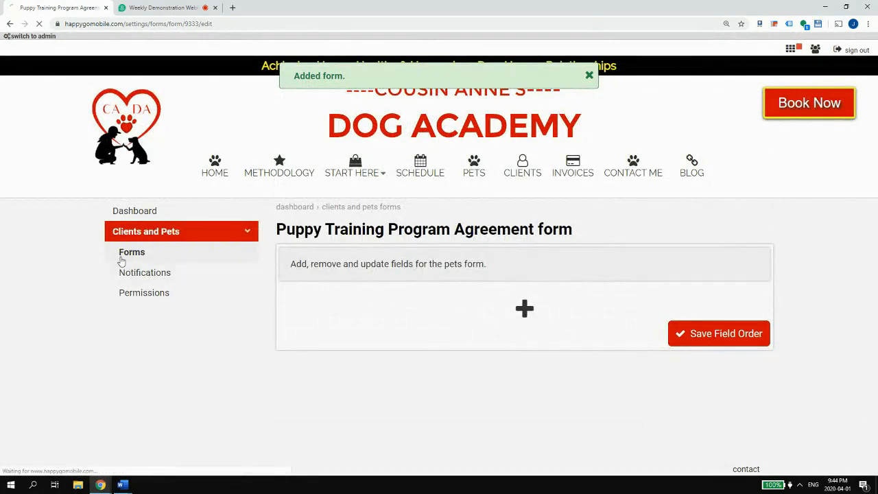
pyautogui.scroll(-3, 291, 315)
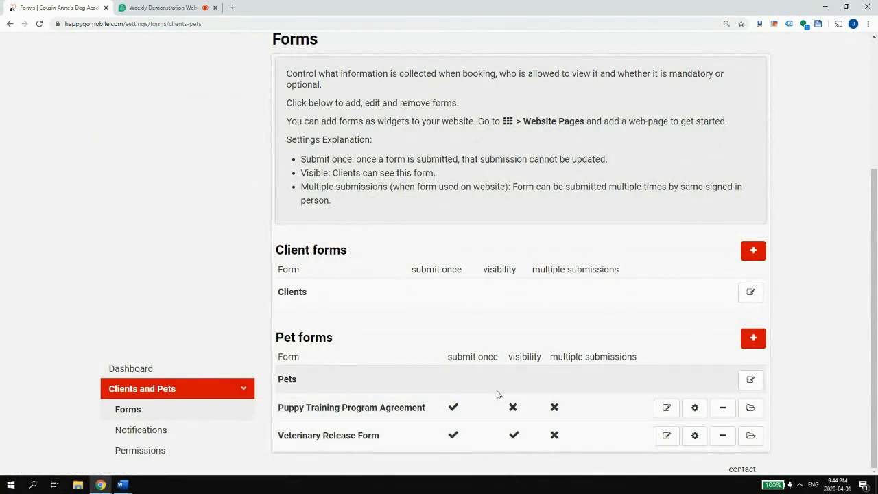
pyautogui.moveTo(122, 484)
pyautogui.click(49, 446)
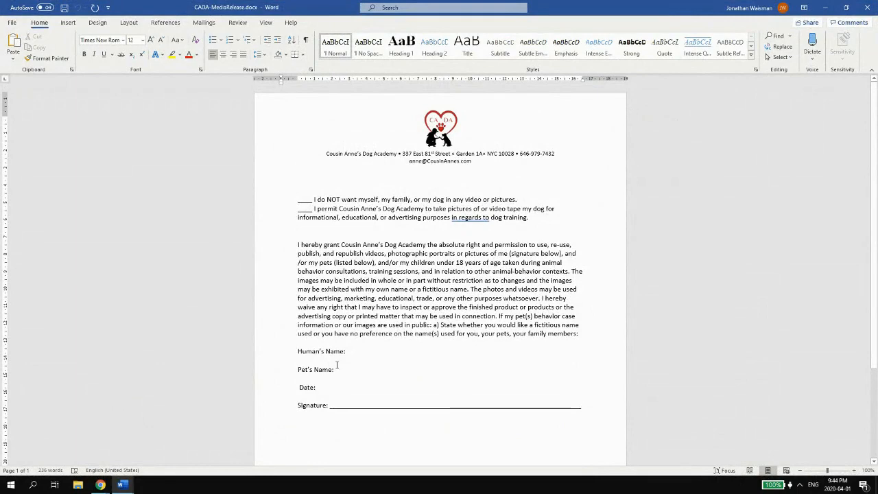
pyautogui.click(826, 10)
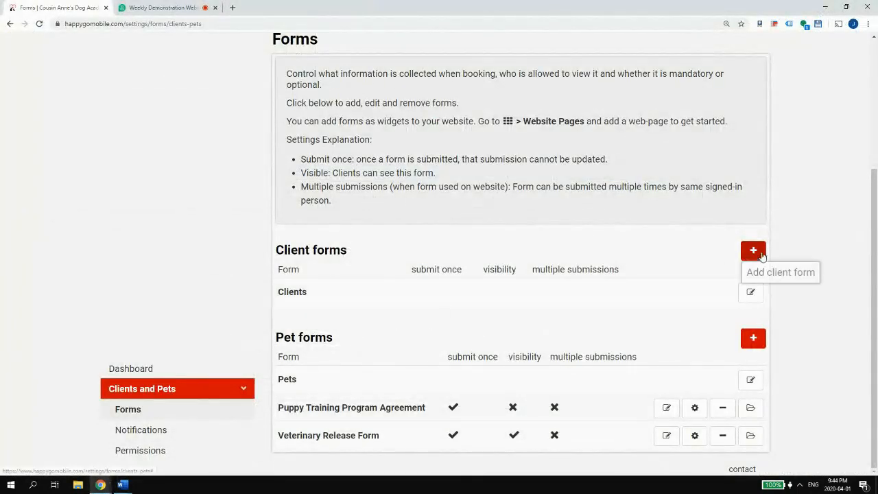
# - Create a 'Media Release Form' client form that is visible to clients and allows a single submission
pyautogui.click(752, 253)
pyautogui.click(356, 95)
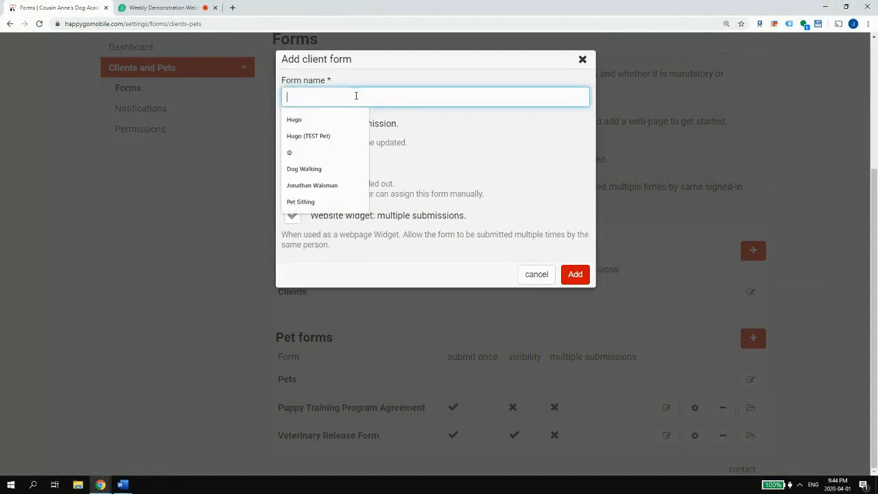
pyautogui.click(561, 281)
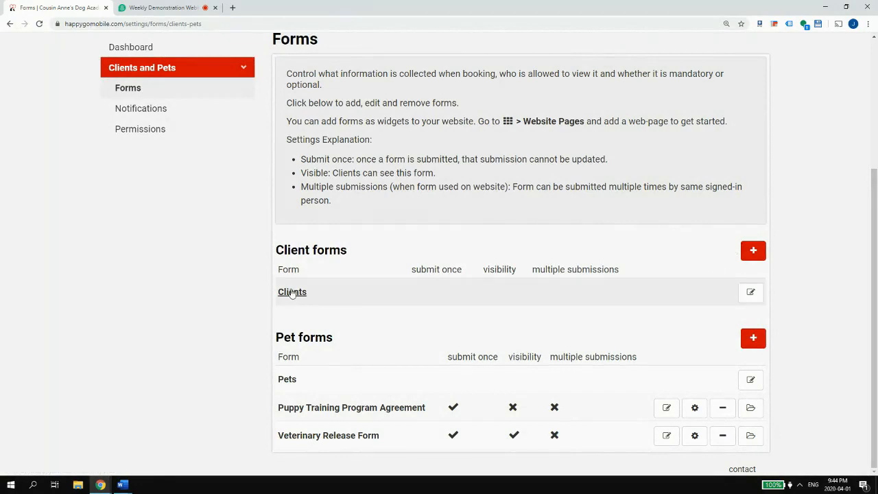
pyautogui.click(753, 251)
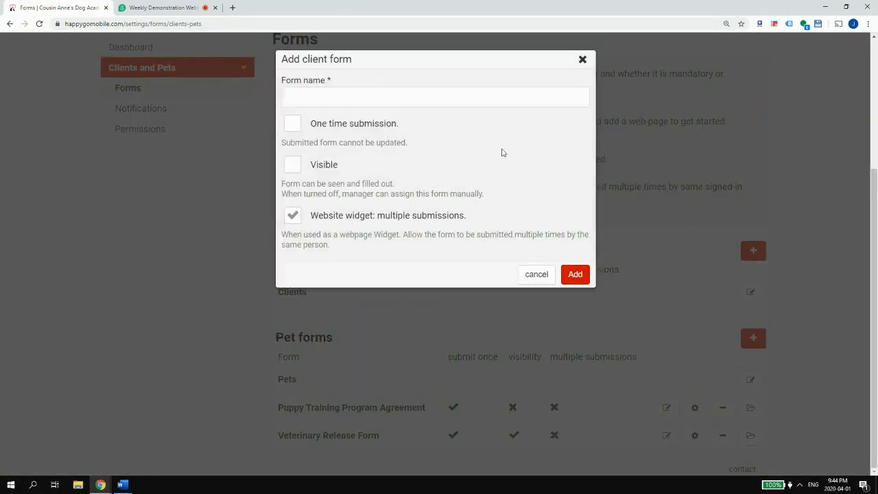
pyautogui.click(374, 97)
pyautogui.write('Media Release Form')
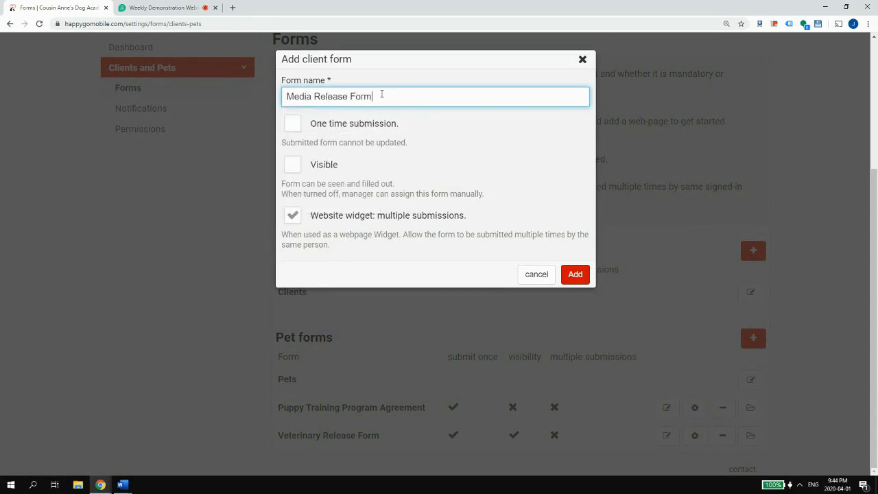
pyautogui.click(326, 218)
pyautogui.click(312, 164)
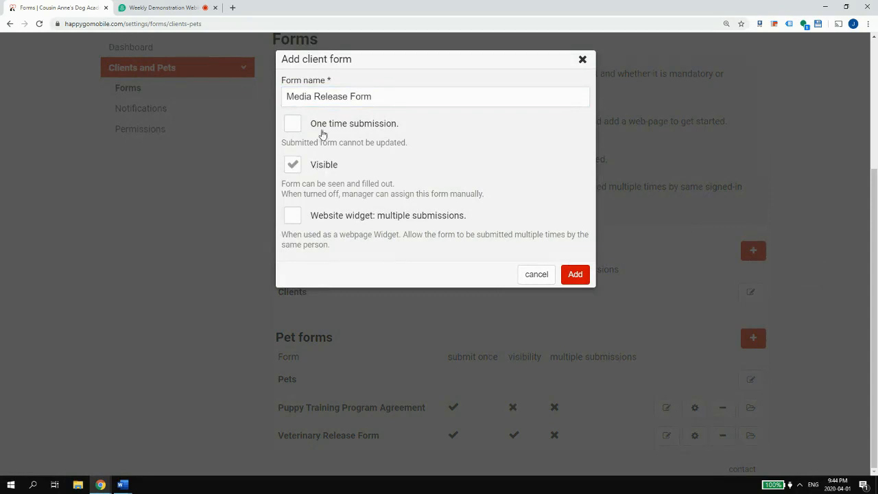
pyautogui.click(320, 126)
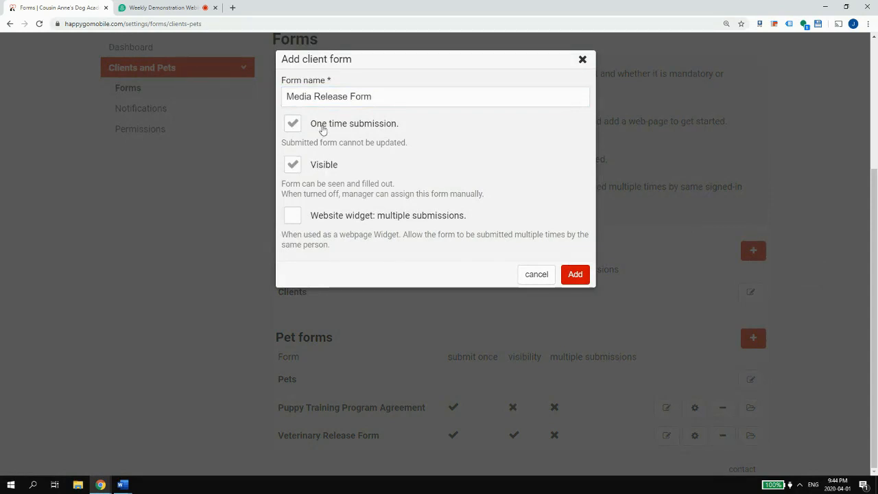
pyautogui.click(575, 273)
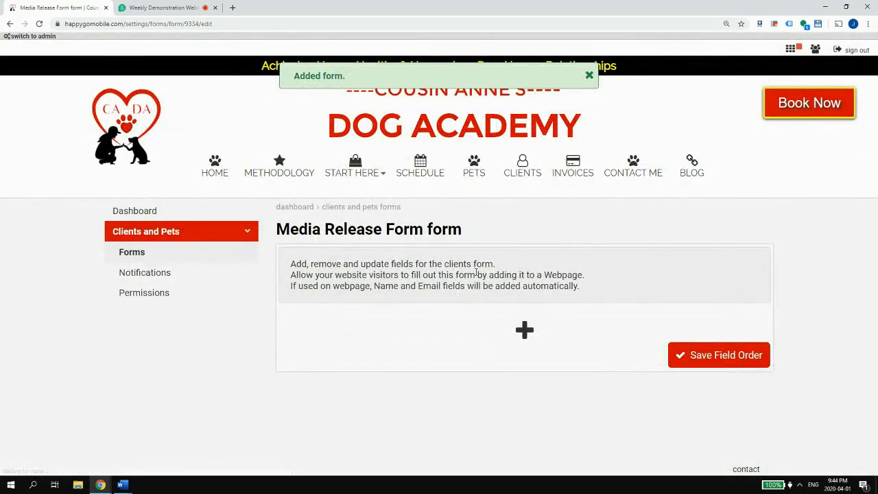
# - Return to the forms list and open the Media Release Form's field editor
pyautogui.click(228, 256)
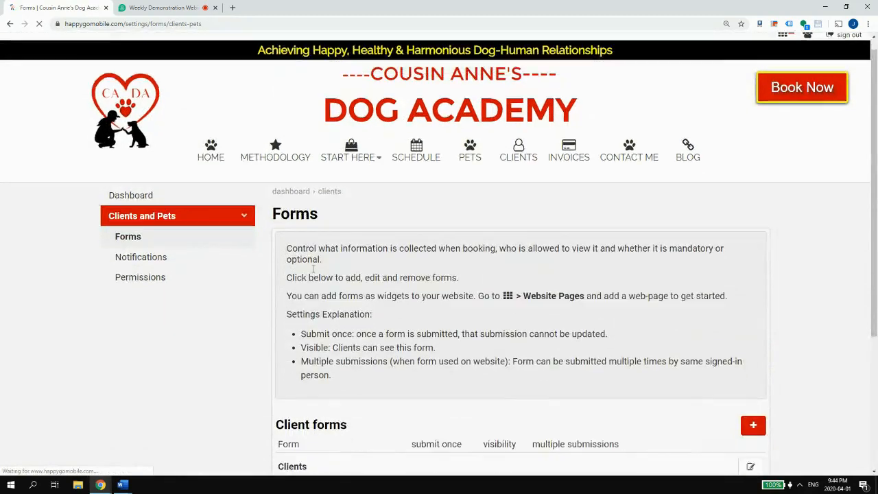
pyautogui.scroll(-3, 355, 272)
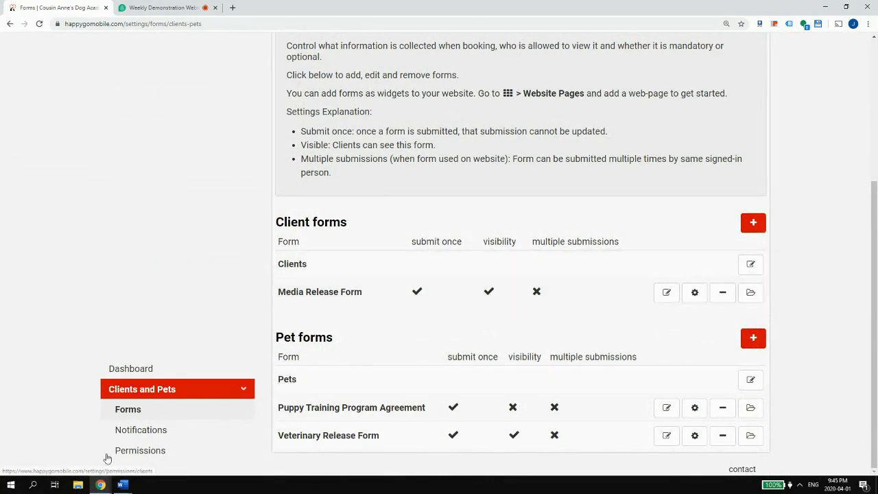
pyautogui.moveTo(118, 487)
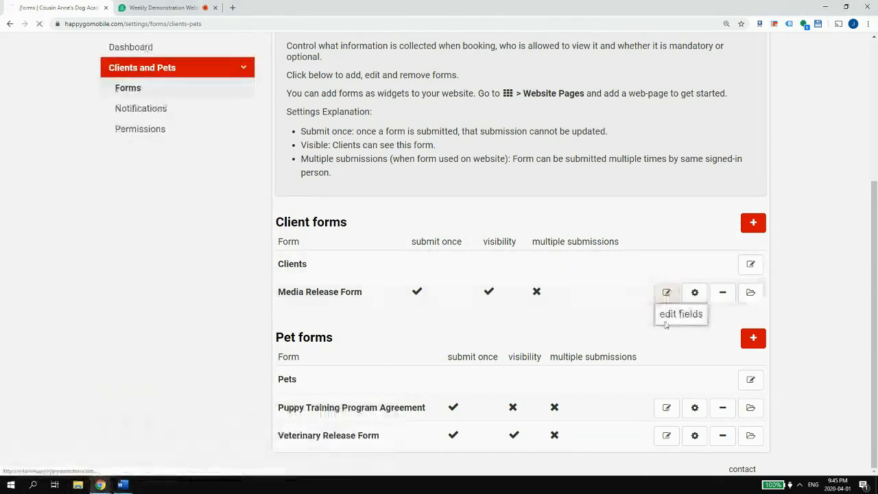
pyautogui.click(663, 297)
pyautogui.click(122, 484)
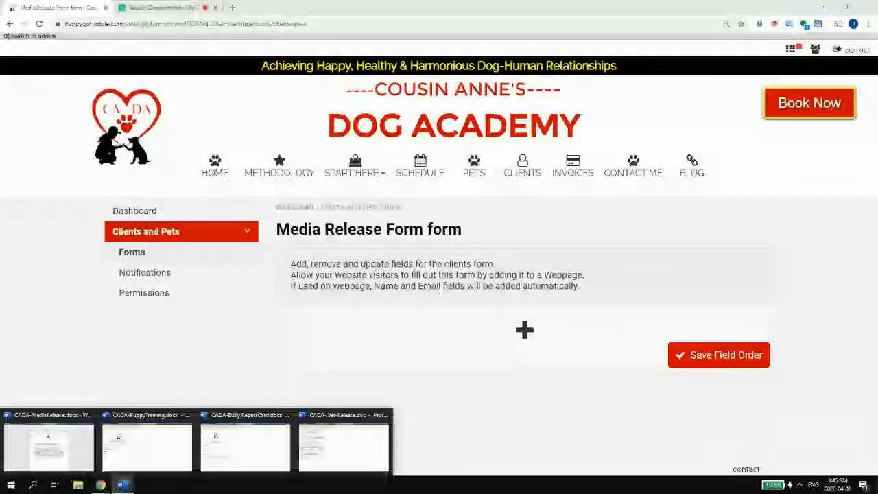
# - Copy both checkbox statements from CADA-MediaRelease.docx, then minimize Word
pyautogui.click(48, 446)
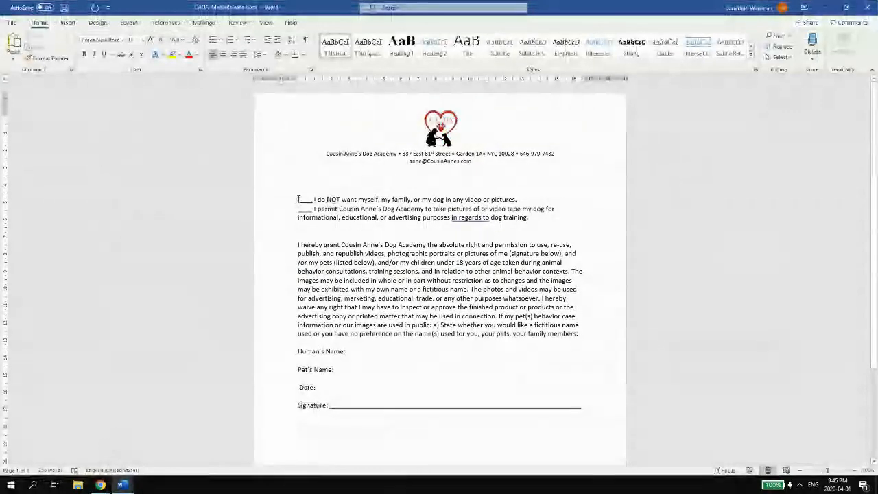
pyautogui.moveTo(300, 198); pyautogui.dragTo(523, 199)
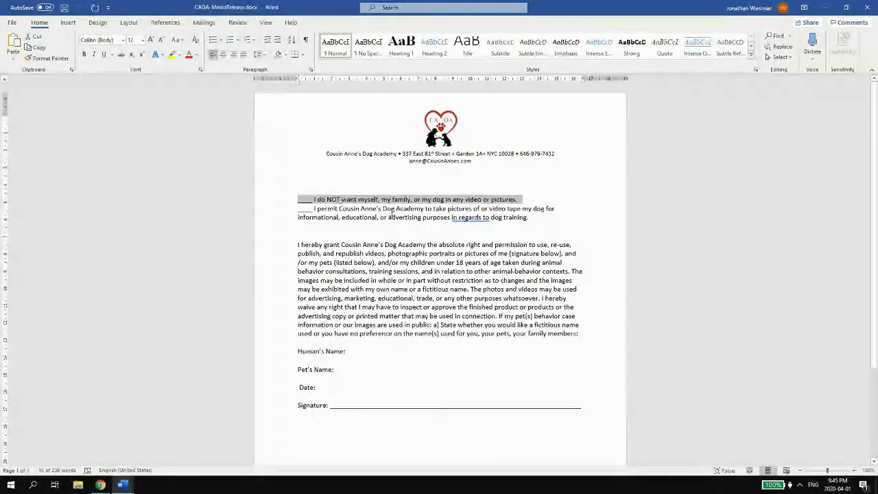
pyautogui.moveTo(528, 218); pyautogui.dragTo(302, 203)
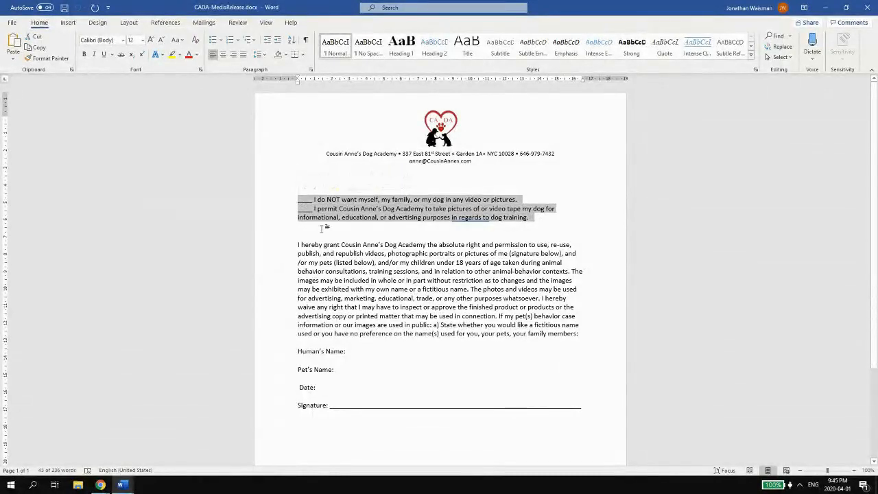
pyautogui.rightClick(321, 226)
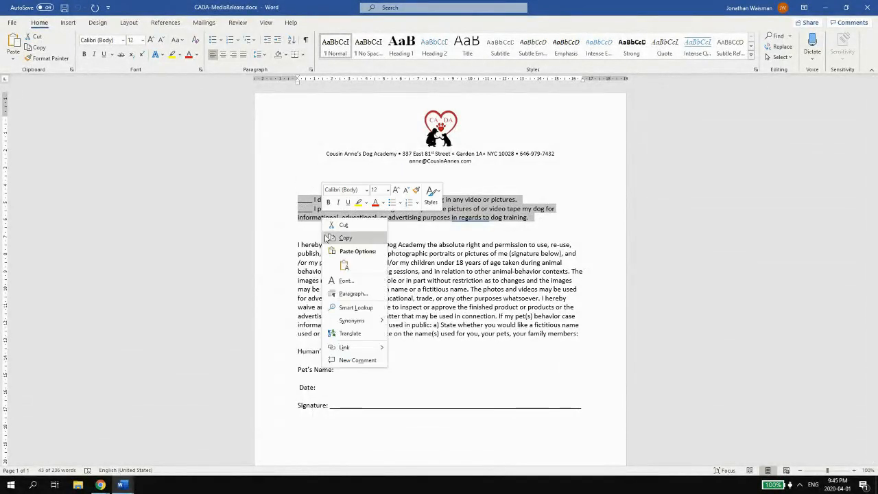
pyautogui.click(336, 236)
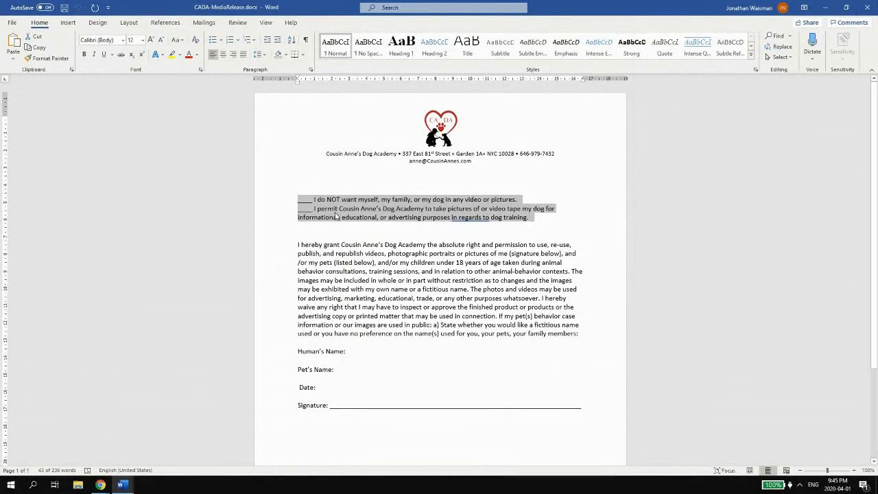
pyautogui.click(335, 209)
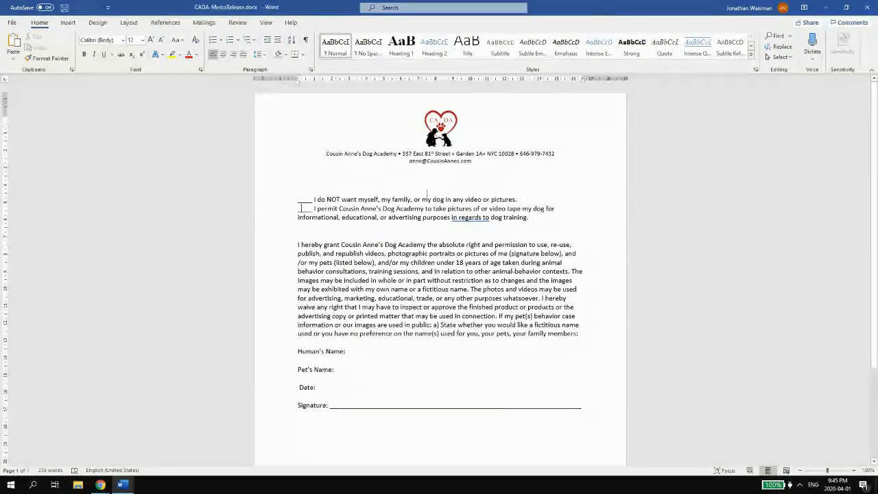
pyautogui.click(826, 7)
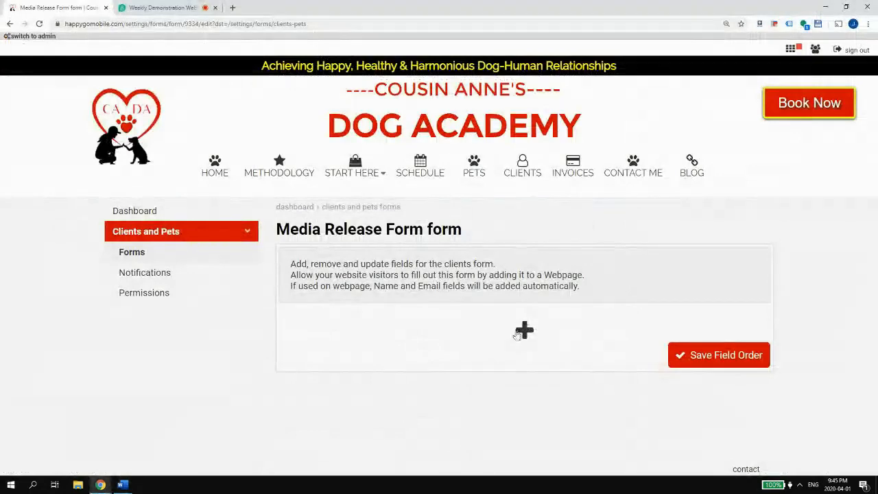
# - Add a Multiple Choice field with the two pasted statements as Allowed Values, minus leading underscores
pyautogui.click(524, 331)
pyautogui.click(469, 383)
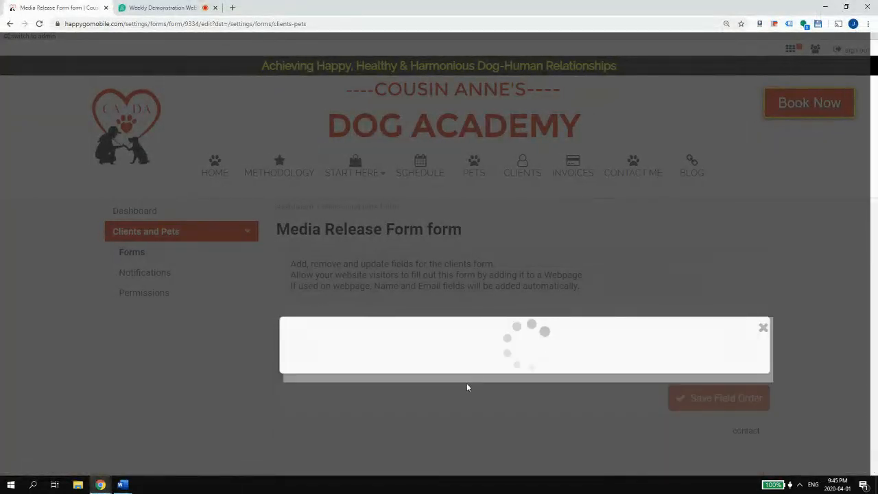
pyautogui.scroll(-5, 364, 123)
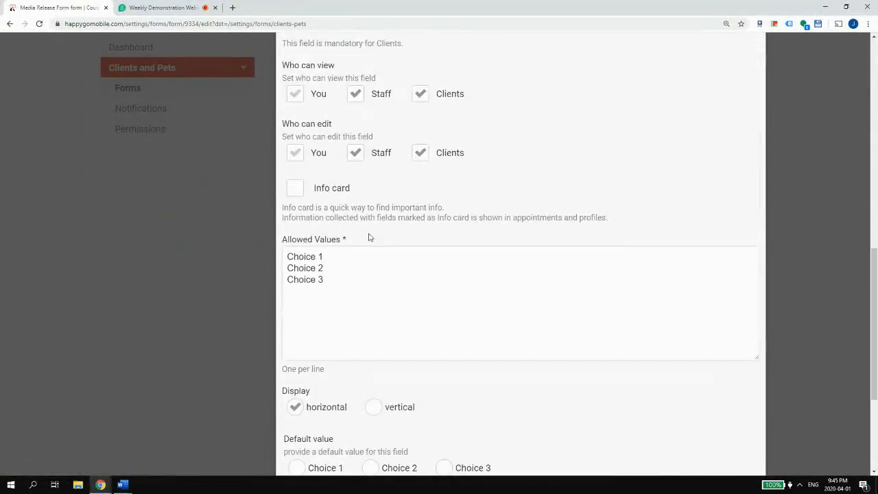
pyautogui.moveTo(359, 306); pyautogui.dragTo(222, 236)
pyautogui.hotkey('ctrl', 'v')
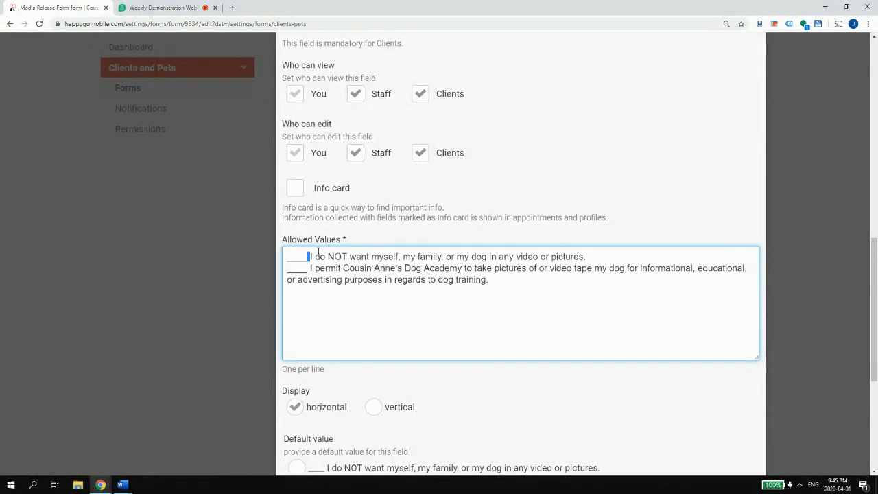
pyautogui.press('BackSpace')
pyautogui.press('BackSpace')
pyautogui.press('BackSpace')
pyautogui.press('BackSpace')
pyautogui.press('BackSpace')
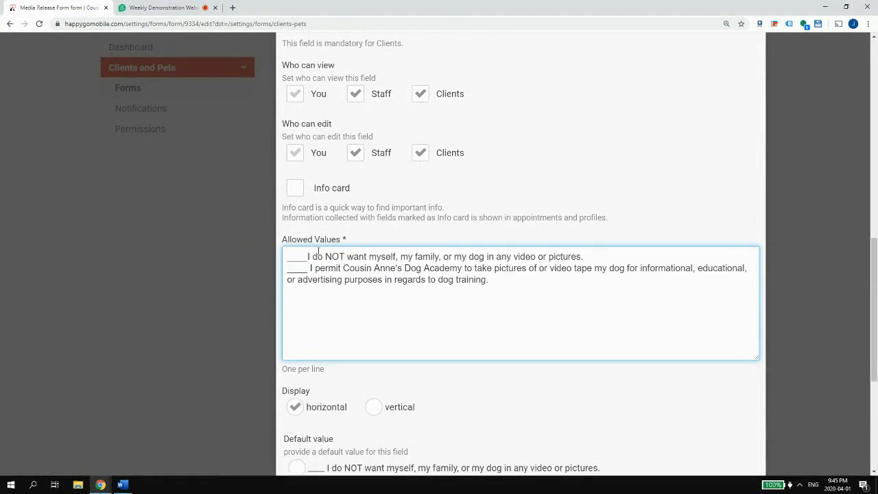
pyautogui.press('Delete')
pyautogui.press('Delete')
pyautogui.press('Delete')
pyautogui.press('Delete')
pyautogui.press('Delete')
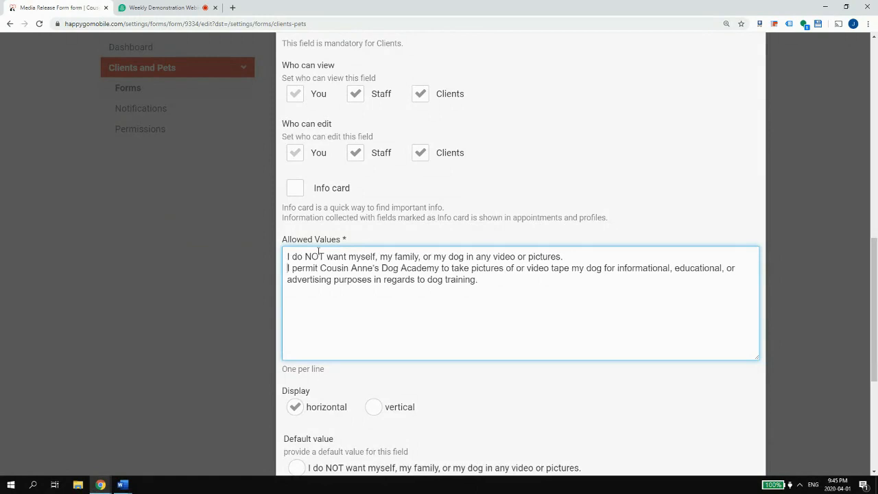
# - Set the field's choices to display vertically
pyautogui.scroll(-3, 372, 297)
pyautogui.scroll(-2, 381, 291)
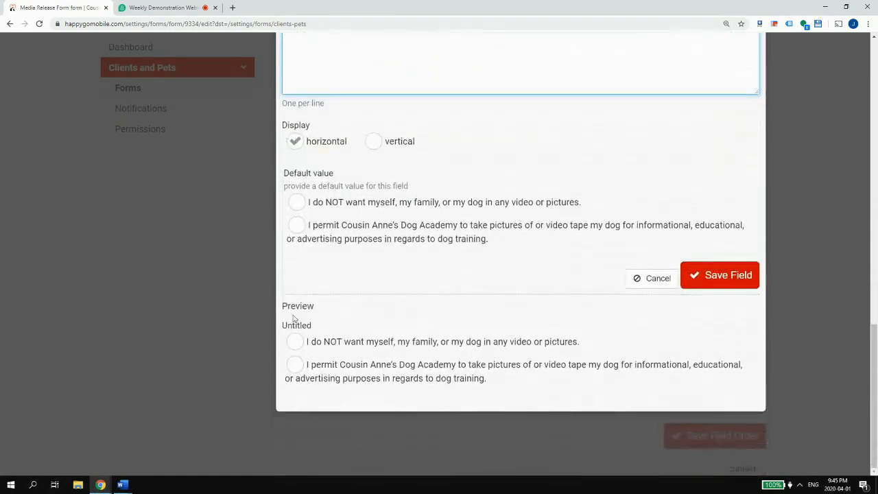
pyautogui.click(386, 143)
pyautogui.scroll(5, 347, 213)
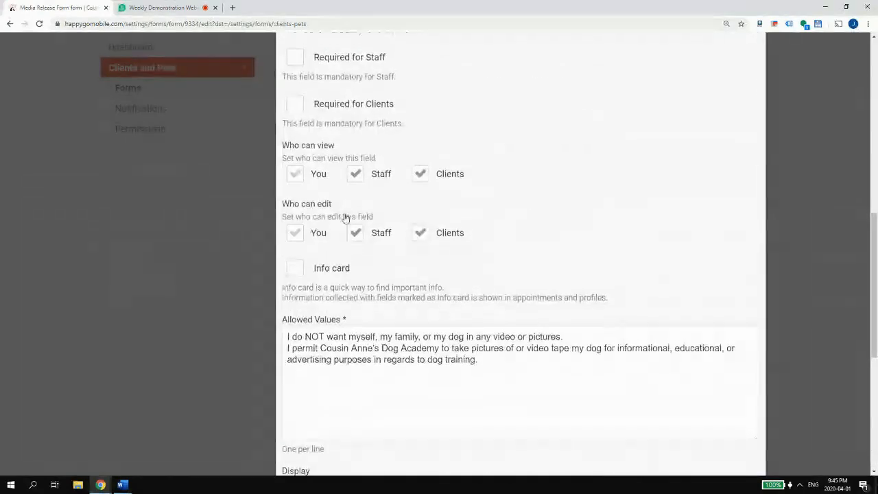
pyautogui.scroll(8, 347, 217)
pyautogui.scroll(-4, 357, 208)
pyautogui.scroll(-3, 357, 184)
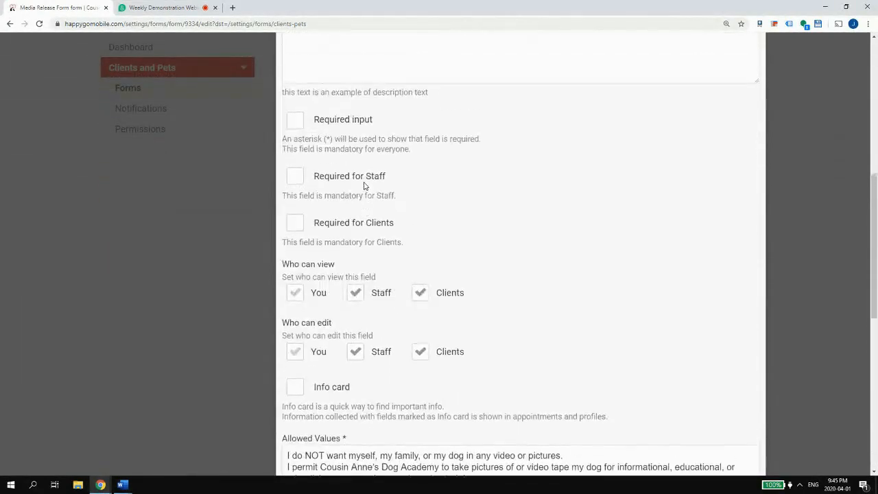
pyautogui.scroll(3, 364, 185)
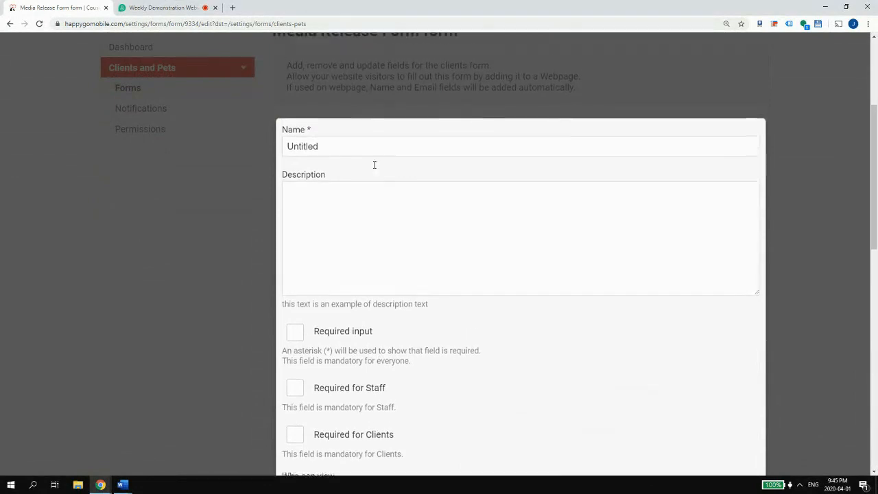
pyautogui.scroll(-6, 375, 165)
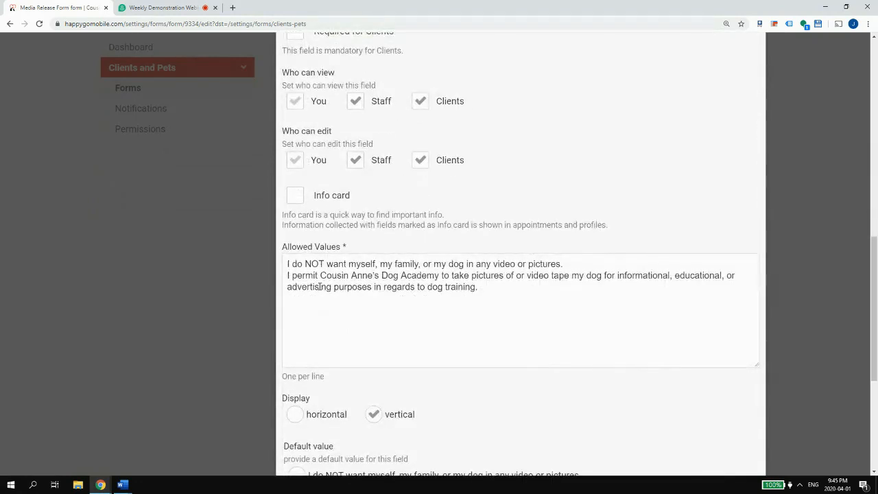
pyautogui.scroll(7, 559, 289)
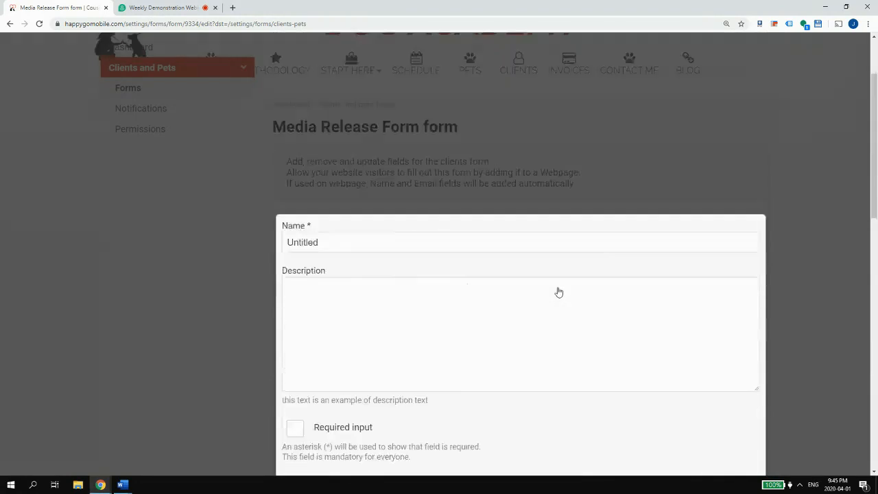
# - Rename the Untitled field to 'Selection', make it required for clients, and save it
pyautogui.doubleClick(383, 181)
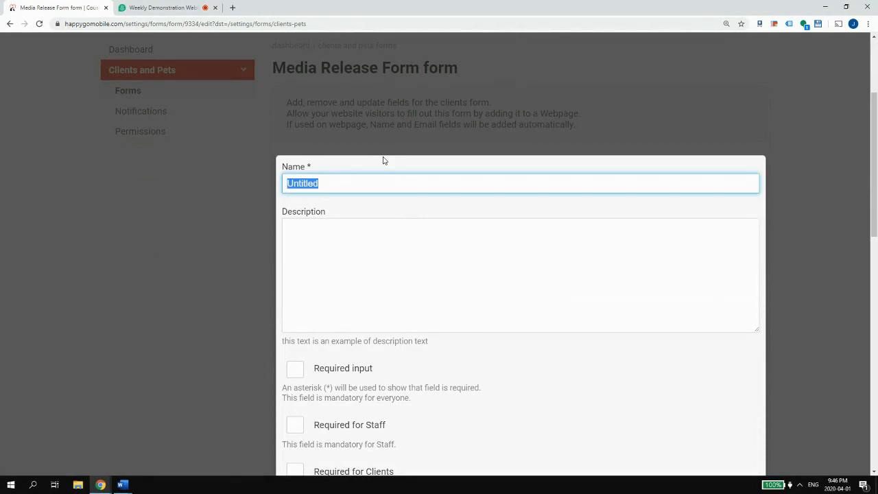
pyautogui.scroll(-2, 586, 295)
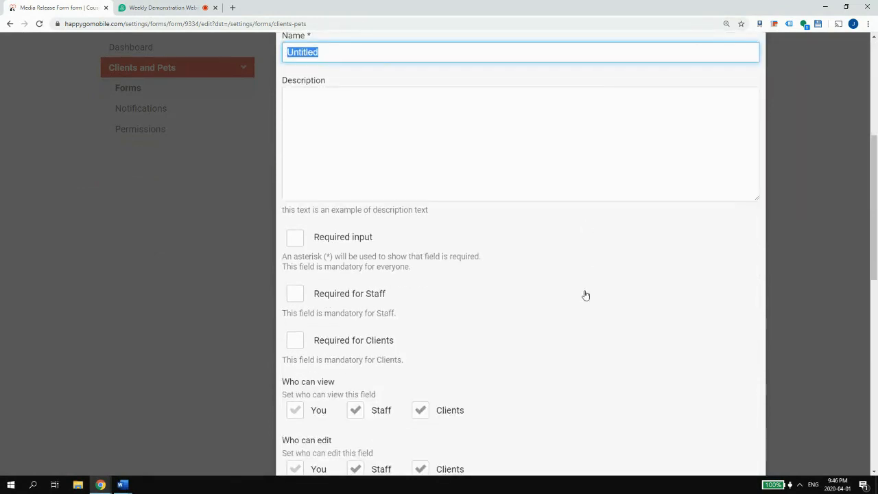
pyautogui.write('Slec')
pyautogui.press('BackSpace')
pyautogui.write('election')
pyautogui.click(362, 343)
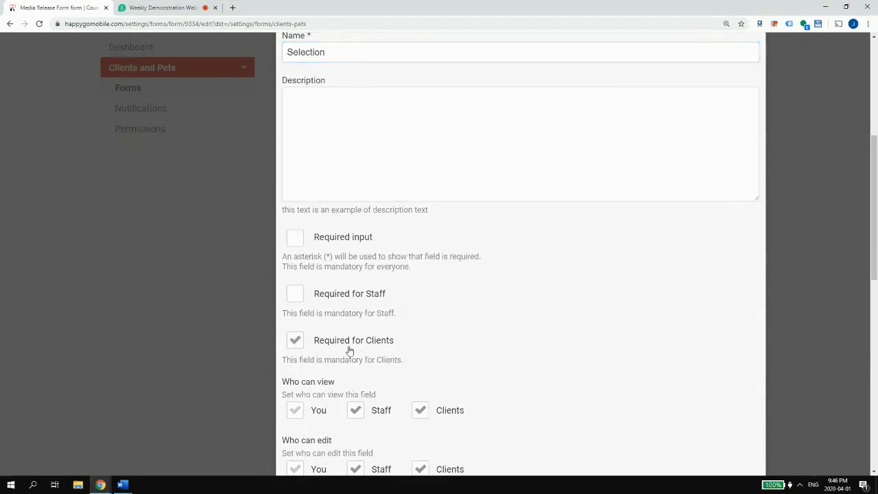
pyautogui.scroll(-2, 340, 348)
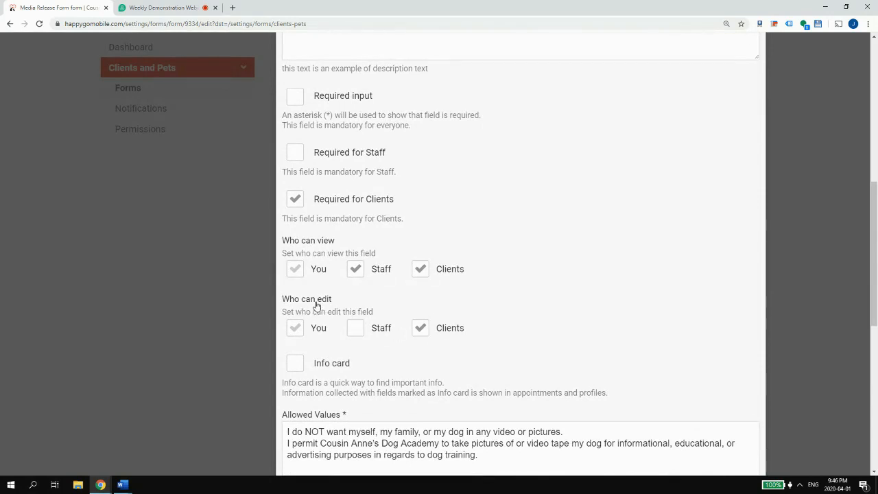
pyautogui.scroll(-5, 317, 305)
pyautogui.click(731, 328)
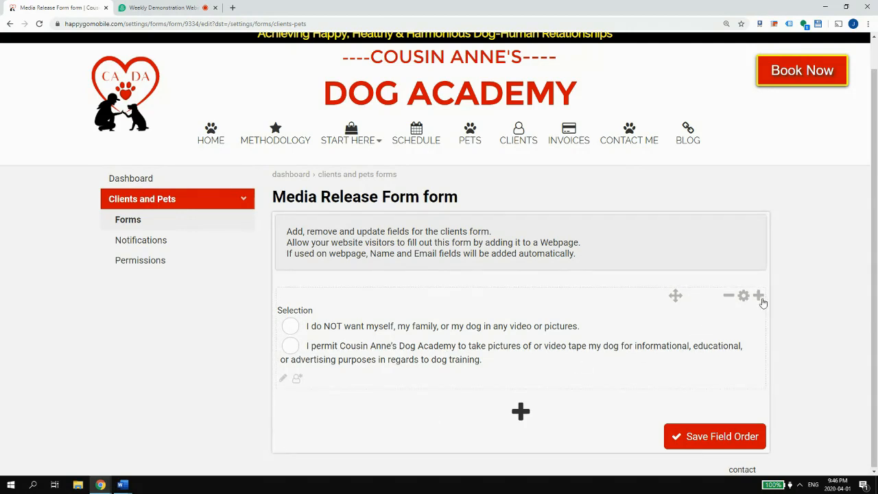
# - Cancel adding another field, then open and close the Selection field's settings without changes
pyautogui.click(520, 411)
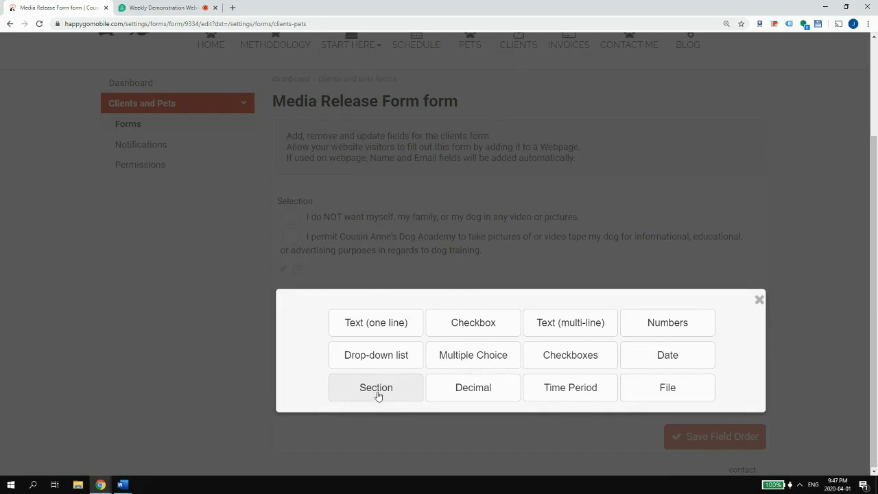
pyautogui.click(757, 299)
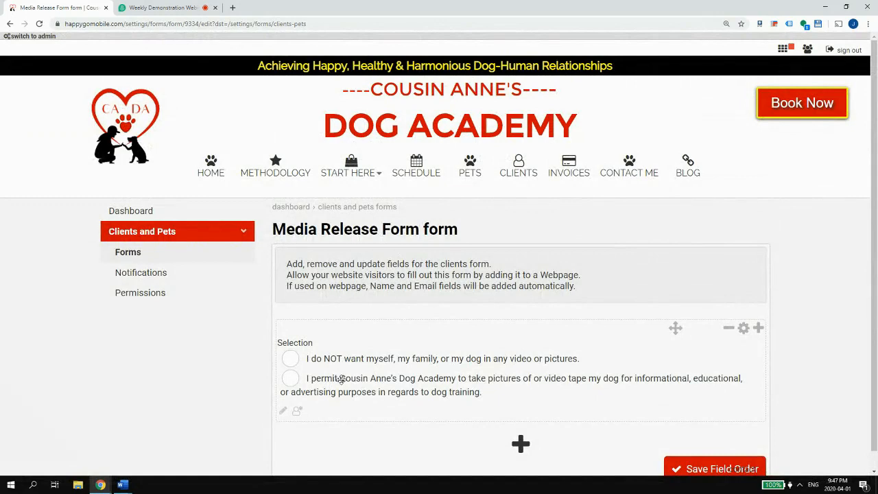
pyautogui.click(743, 328)
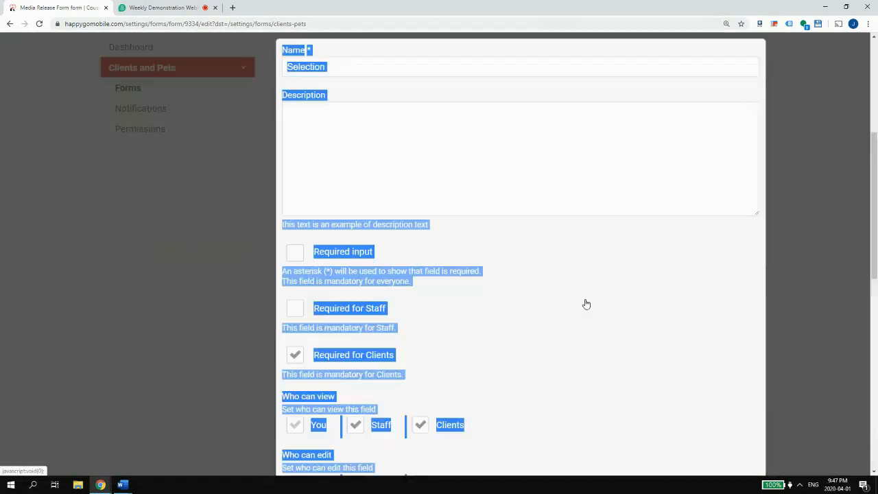
pyautogui.scroll(-6, 627, 314)
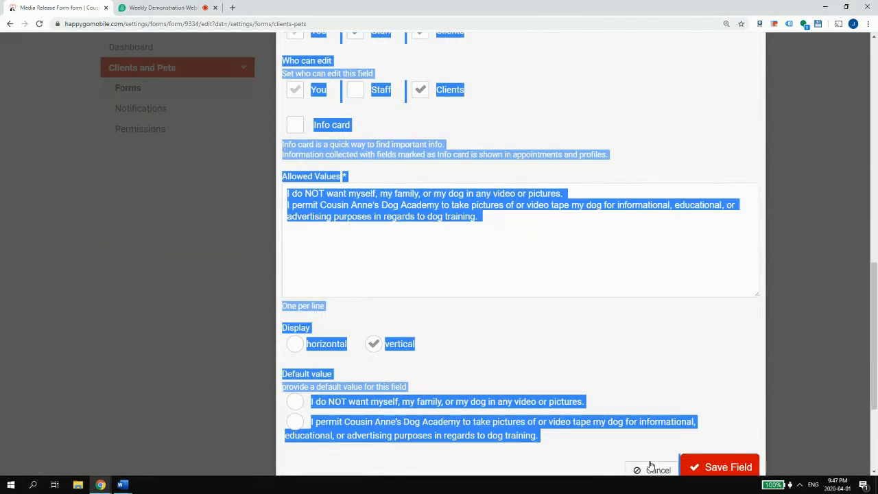
pyautogui.click(652, 467)
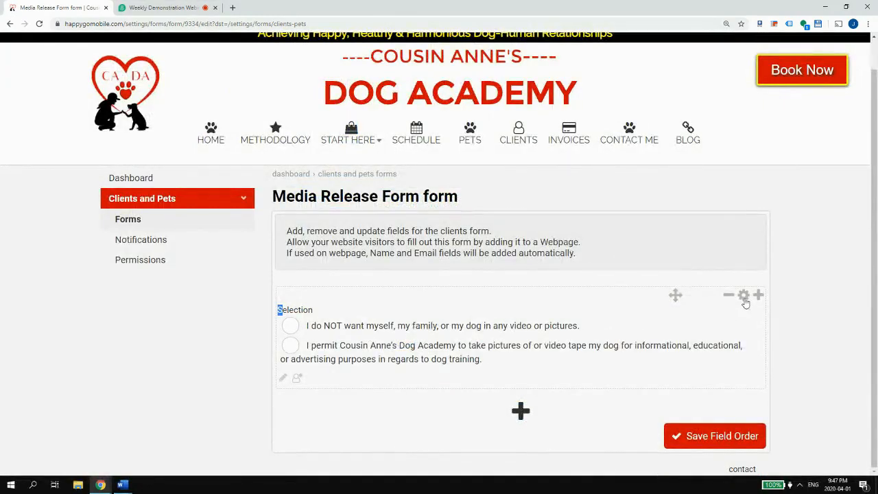
# - Reopen the Selection field, review its name, description, allowed values and default, and save
pyautogui.click(743, 296)
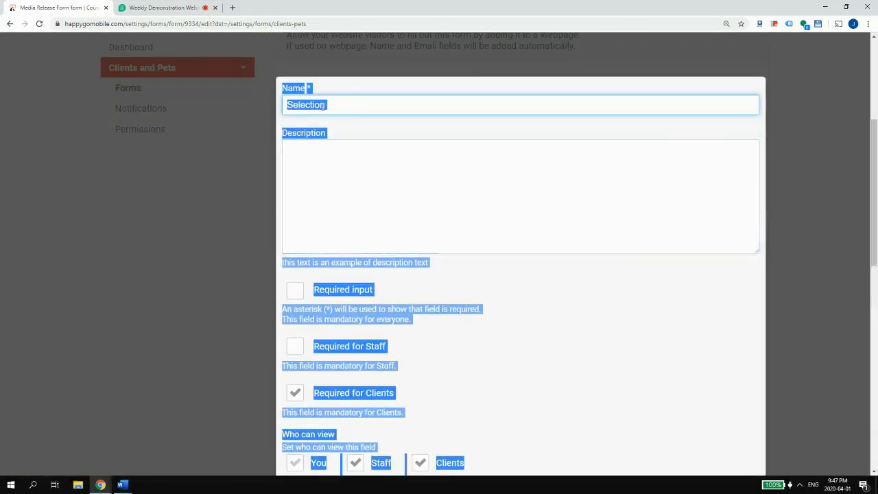
pyautogui.click(323, 104)
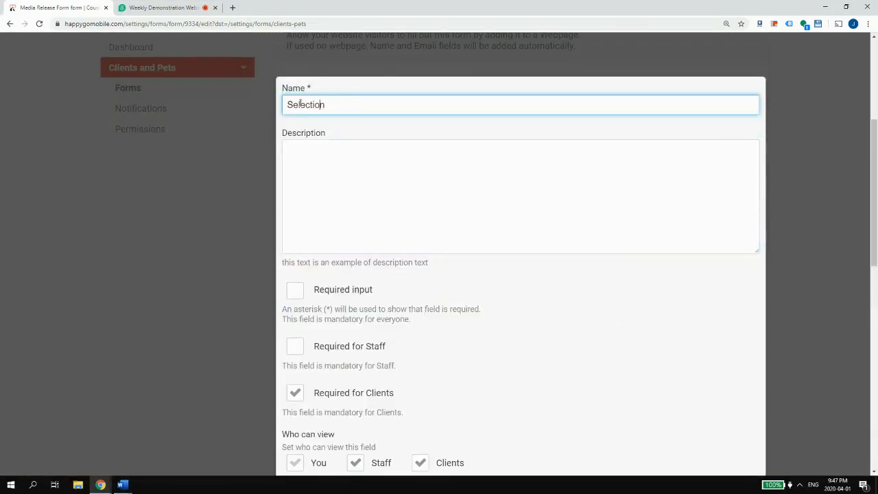
pyautogui.click(310, 157)
pyautogui.scroll(-9, 315, 157)
pyautogui.scroll(6, 325, 160)
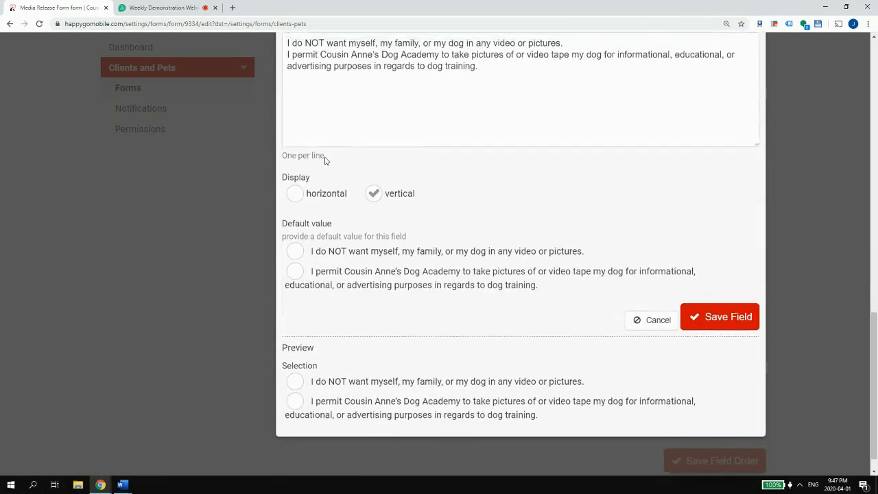
pyautogui.scroll(2, 343, 199)
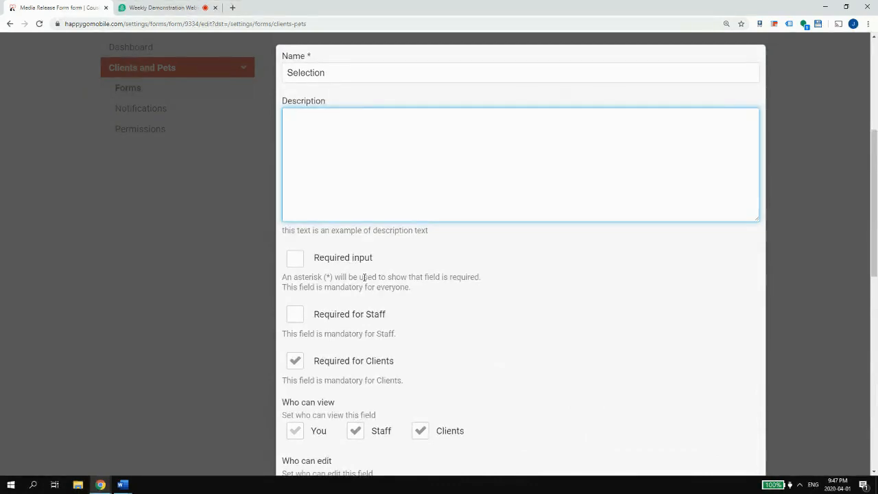
pyautogui.scroll(-2, 346, 312)
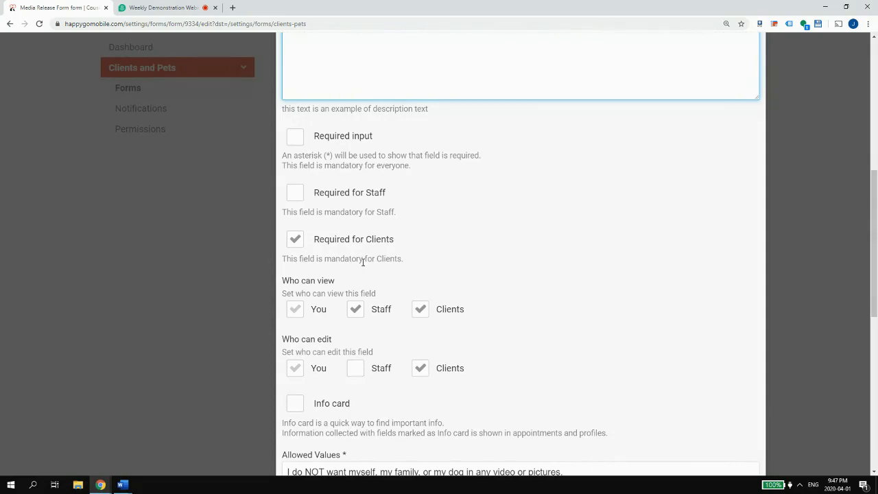
pyautogui.scroll(-1, 367, 255)
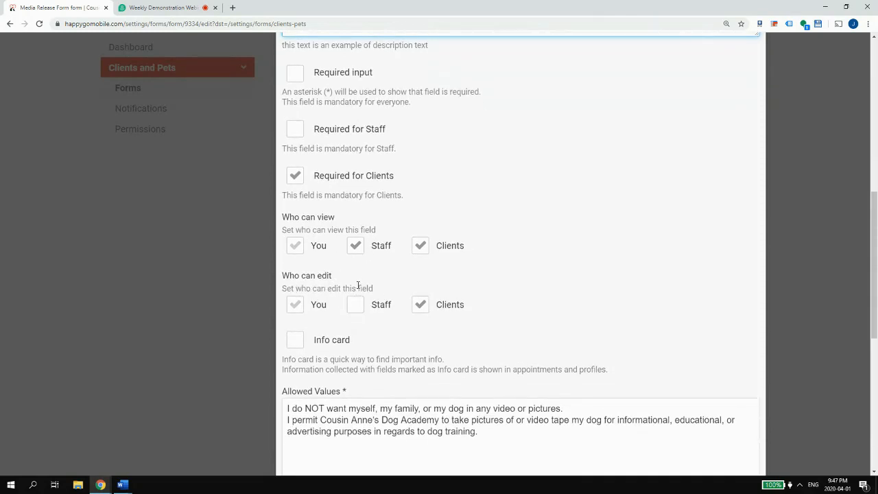
pyautogui.scroll(-6, 356, 286)
pyautogui.scroll(2, 350, 265)
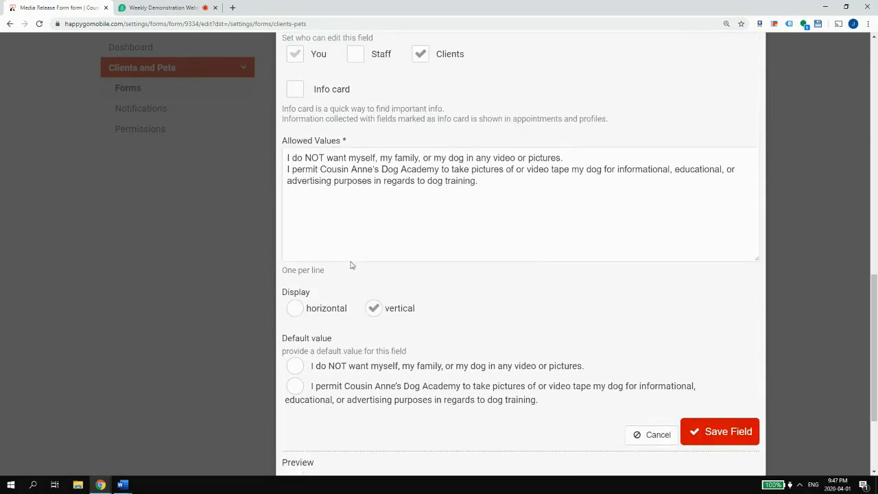
pyautogui.scroll(-1, 344, 150)
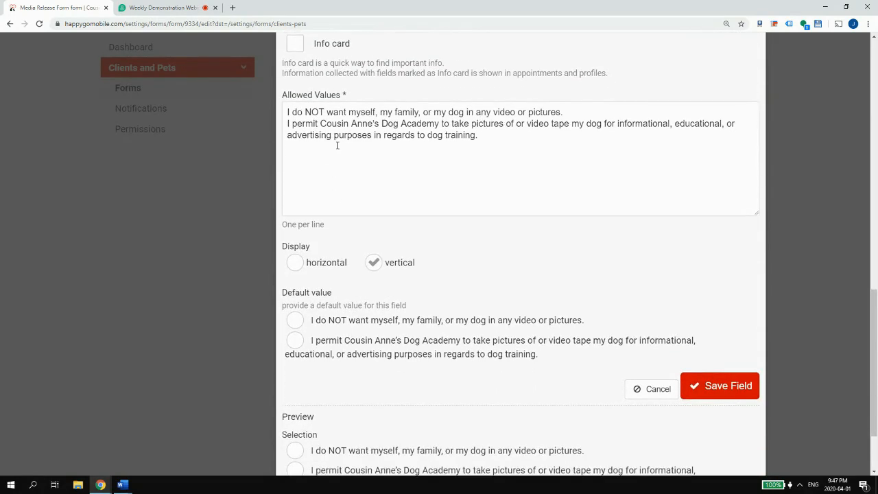
pyautogui.scroll(-1, 331, 136)
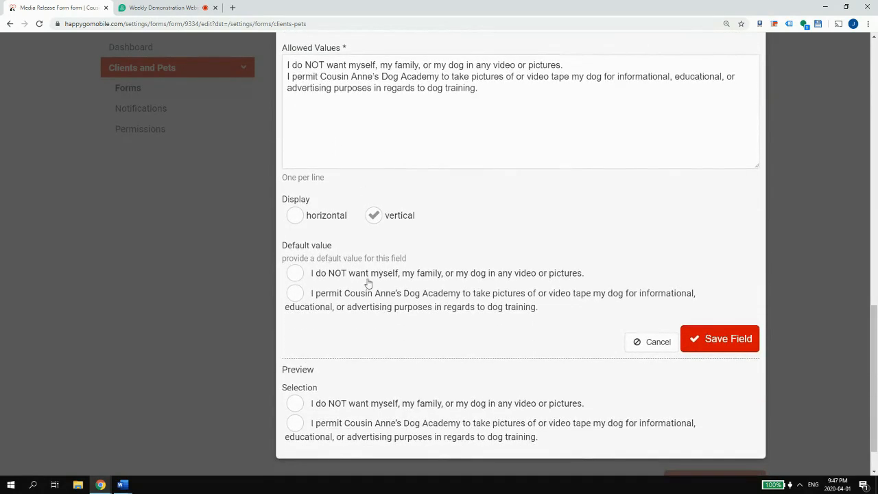
pyautogui.click(721, 346)
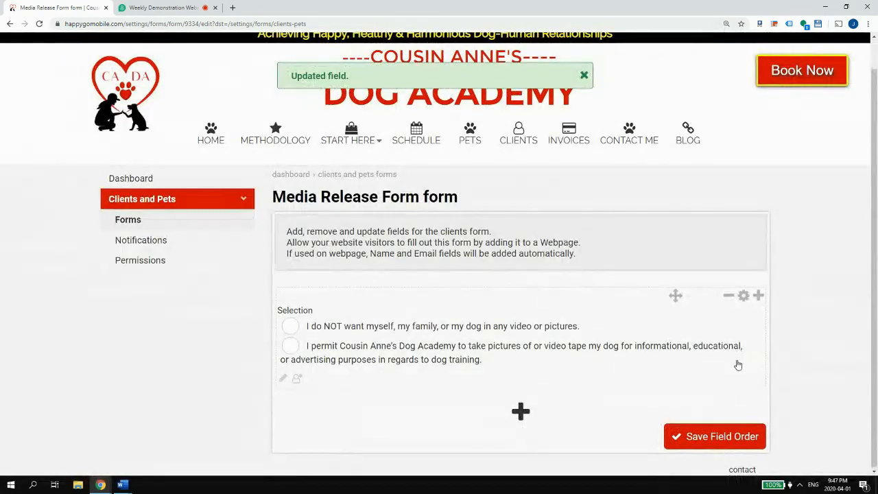
# - Copy the 'I hereby grant…' consent paragraph from CADA-MediaRelease.docx, then minimize Word
pyautogui.moveTo(122, 485)
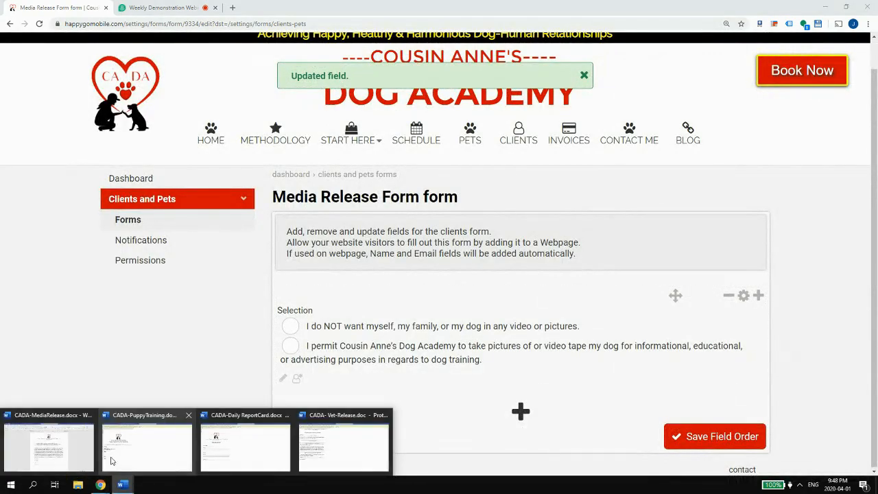
pyautogui.click(90, 450)
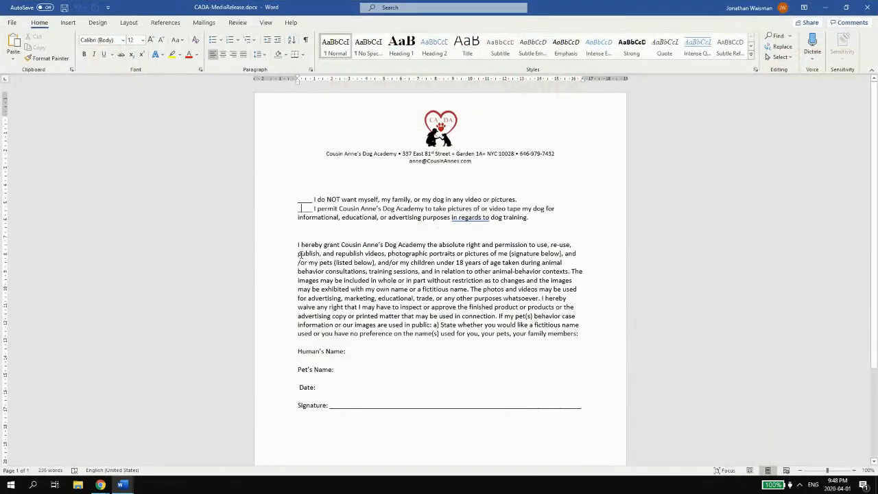
pyautogui.moveTo(296, 244); pyautogui.dragTo(580, 333)
pyautogui.hotkey('ctrl', 'c')
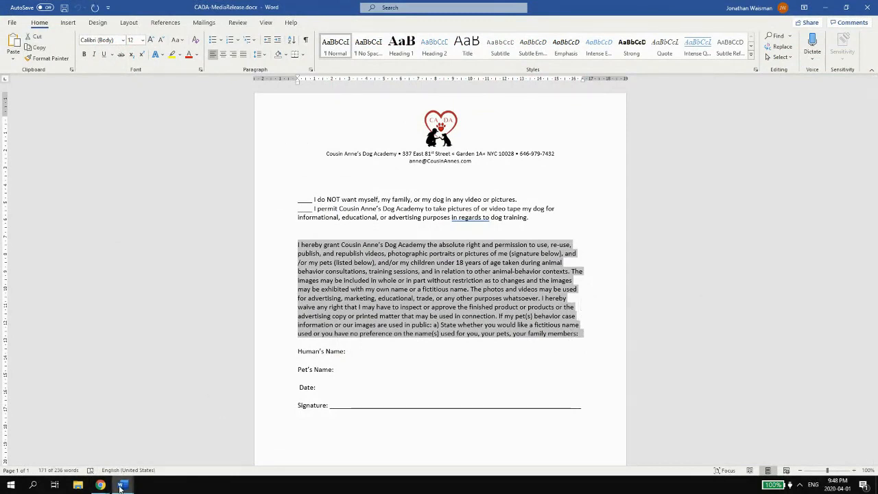
pyautogui.click(824, 8)
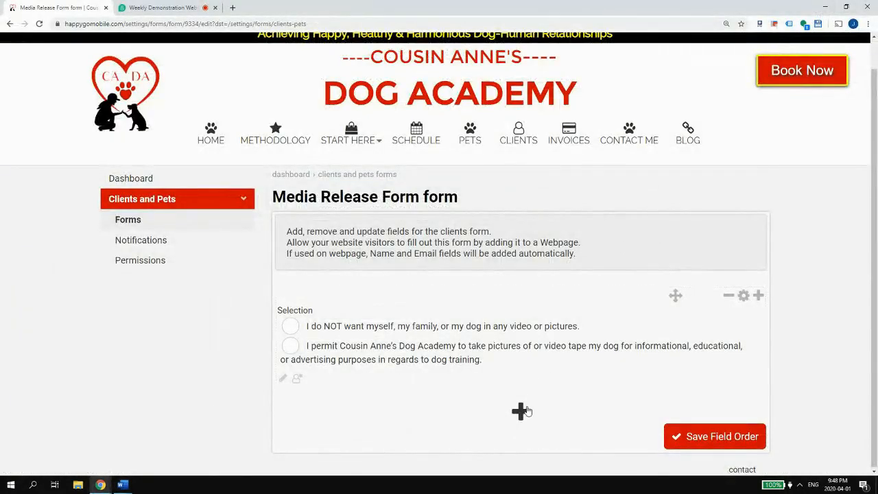
# - Try a Section field with the pasted consent paragraph, then clear and discard it
pyautogui.click(523, 410)
pyautogui.click(393, 396)
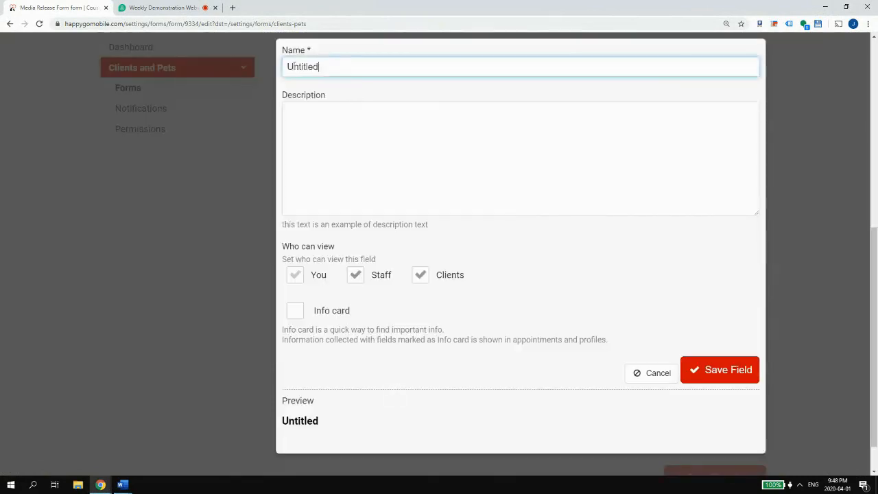
pyautogui.click(320, 122)
pyautogui.hotkey('ctrl', 'v')
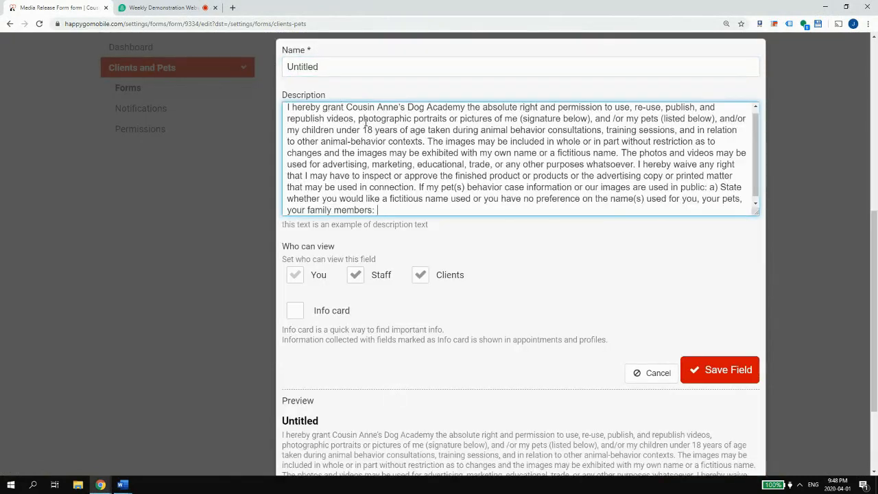
pyautogui.scroll(-1, 364, 179)
pyautogui.scroll(-3, 421, 325)
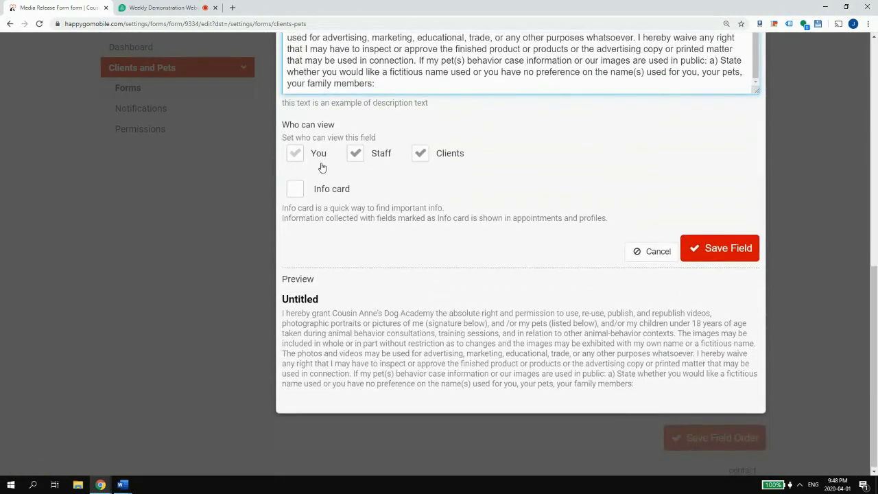
pyautogui.scroll(2, 324, 164)
pyautogui.scroll(1, 412, 122)
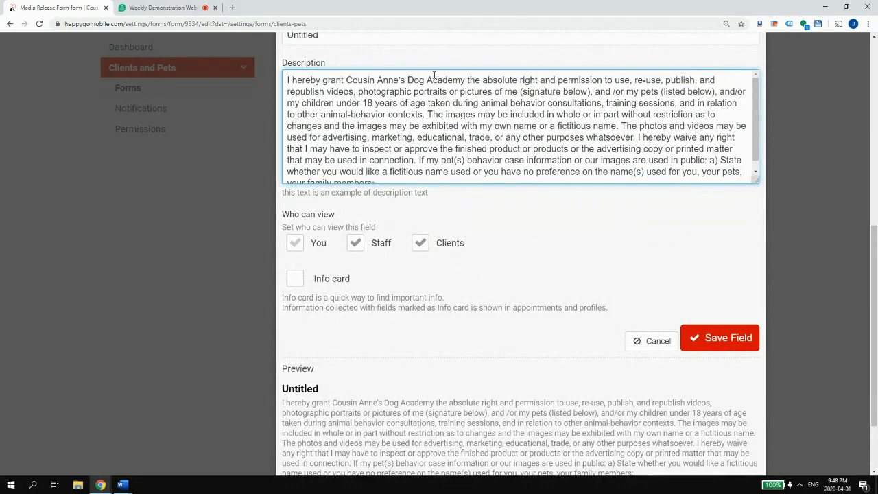
pyautogui.scroll(1, 442, 76)
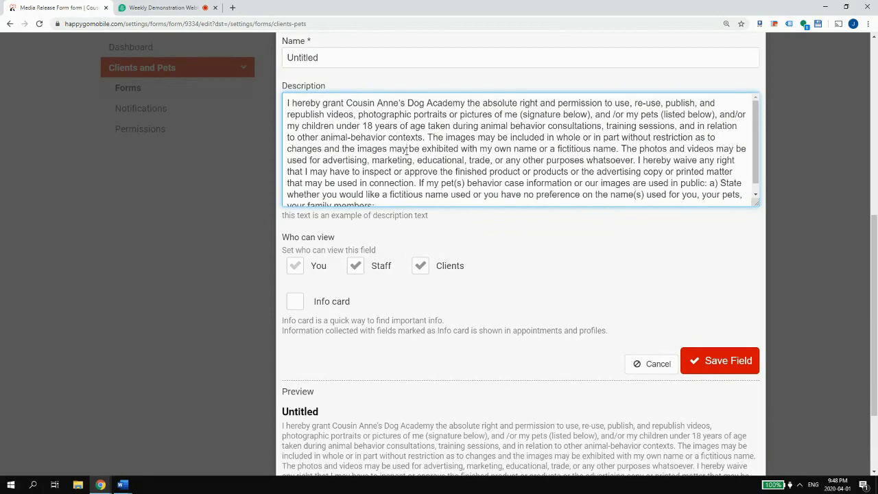
pyautogui.hotkey('ctrl', 'a')
pyautogui.scroll(-2, 484, 295)
pyautogui.press('BackSpace')
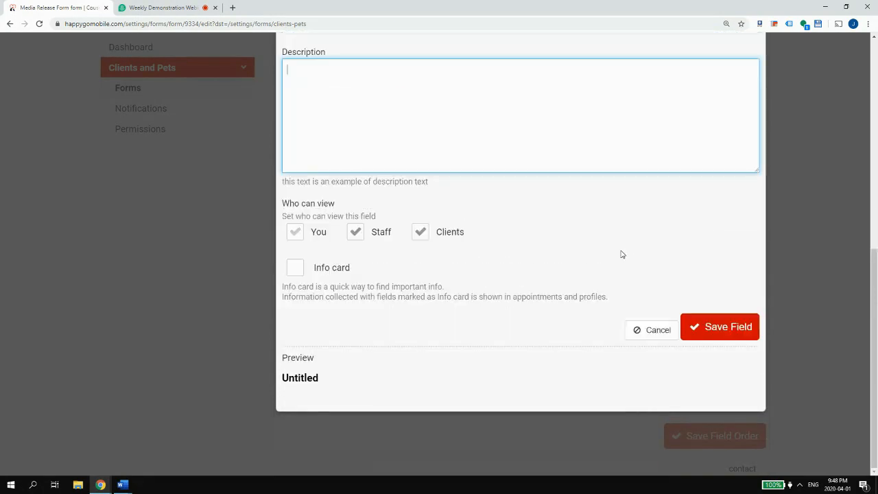
pyautogui.click(639, 330)
pyautogui.scroll(-1, 541, 243)
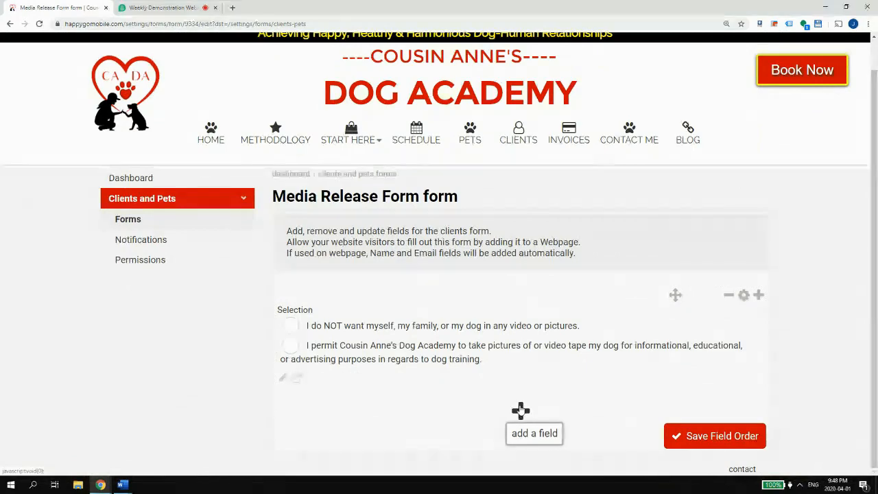
# - Add a Section named 'Agreement' with the consent paragraph as its description and save it
pyautogui.click(521, 412)
pyautogui.click(378, 387)
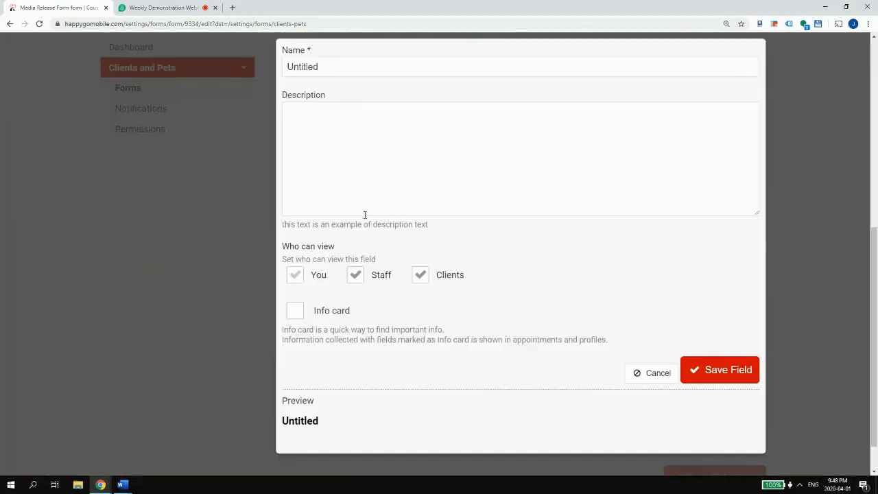
pyautogui.click(321, 133)
pyautogui.hotkey('ctrl', 'v')
pyautogui.moveTo(320, 66); pyautogui.dragTo(260, 61)
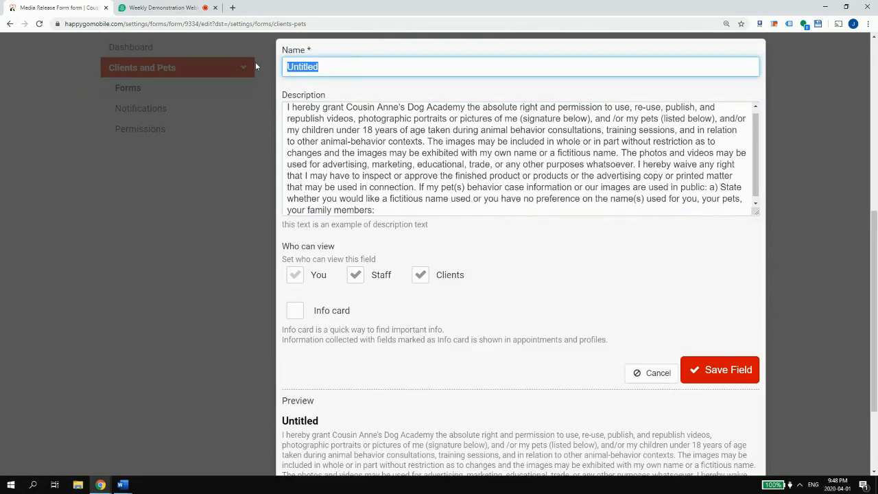
pyautogui.write('Agreement')
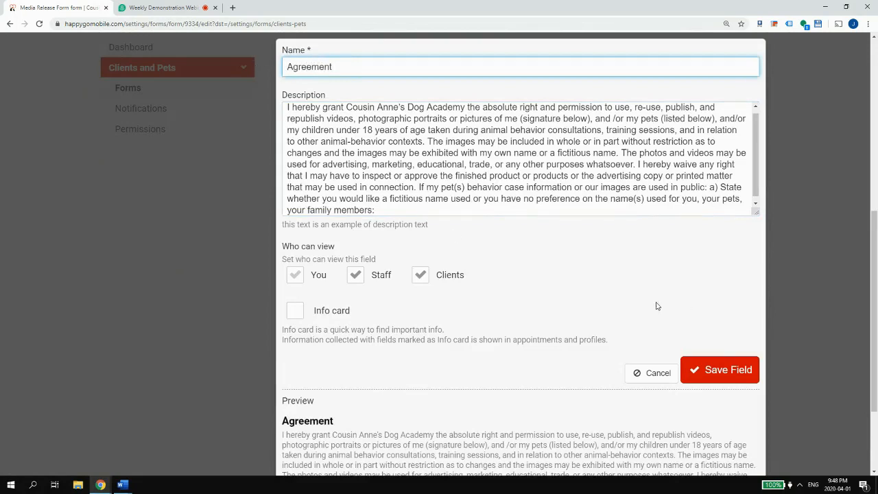
pyautogui.click(720, 369)
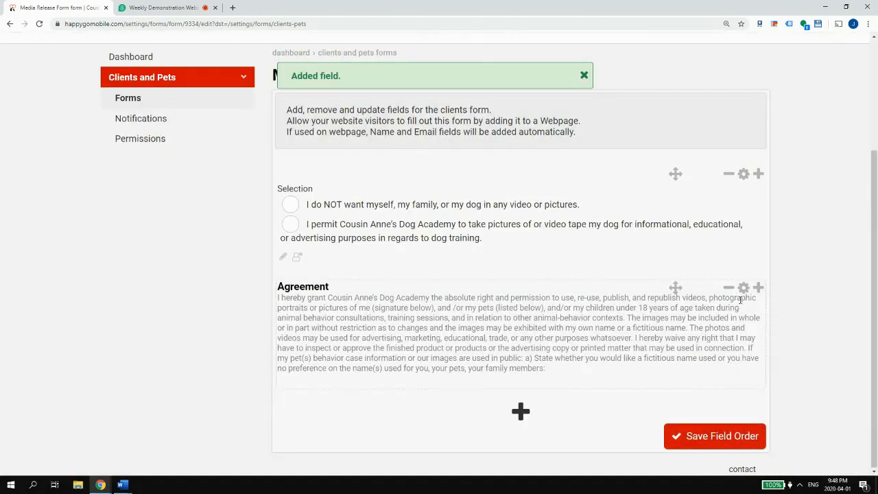
# - Move the Agreement section above Selection, then bring CADA-MediaRelease.docx back in Word
pyautogui.moveTo(676, 288)
pyautogui.mouseDown()
pyautogui.moveTo(676, 226)
pyautogui.moveTo(677, 286)
pyautogui.moveTo(671, 276)
pyautogui.mouseUp()
pyautogui.scroll(-2, 660, 271)
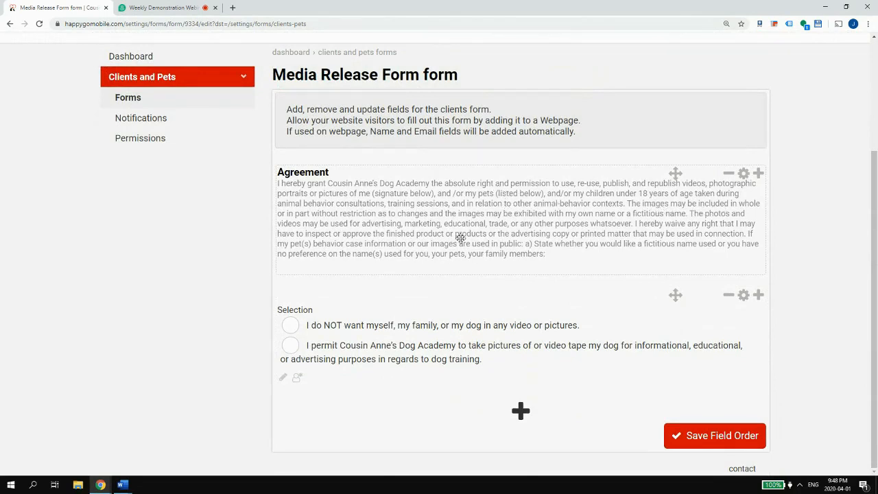
pyautogui.click(124, 480)
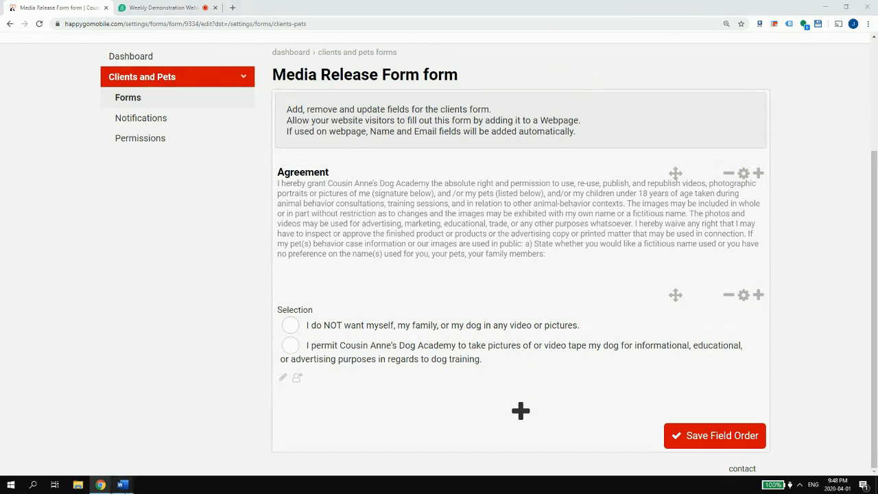
pyautogui.click(74, 453)
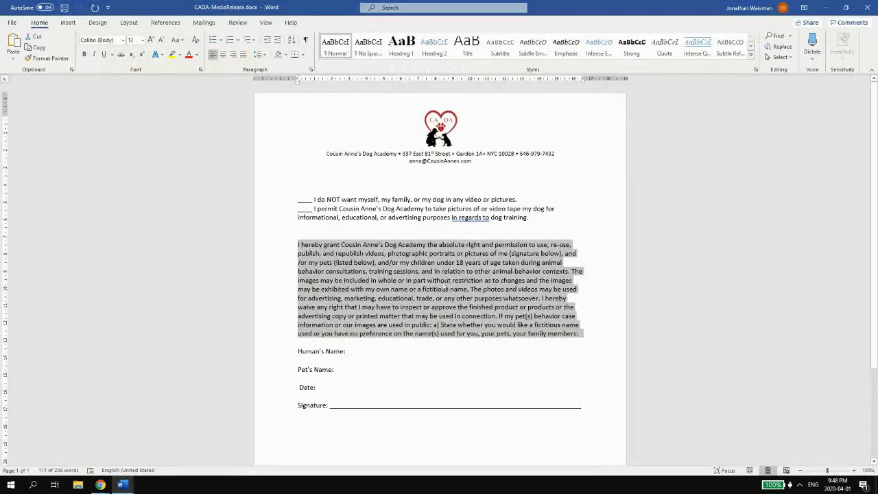
pyautogui.click(349, 224)
pyautogui.moveTo(384, 193); pyautogui.dragTo(386, 218)
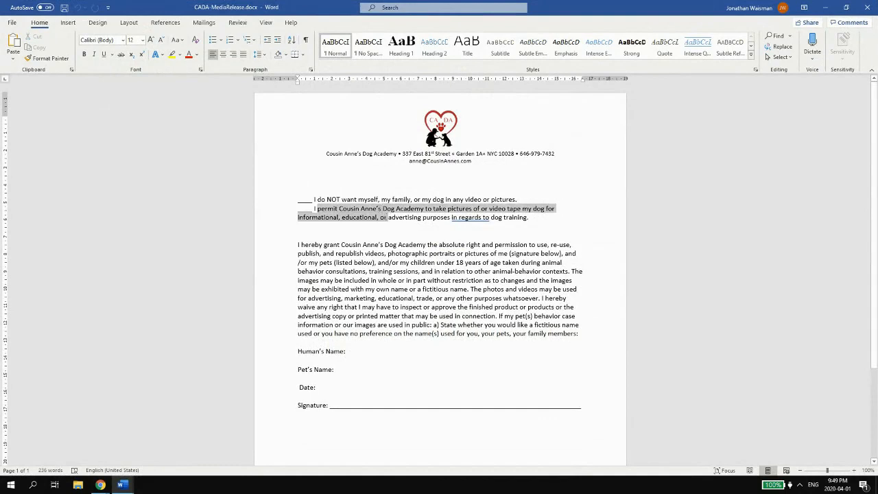
pyautogui.click(406, 280)
pyautogui.moveTo(298, 244); pyautogui.dragTo(469, 334)
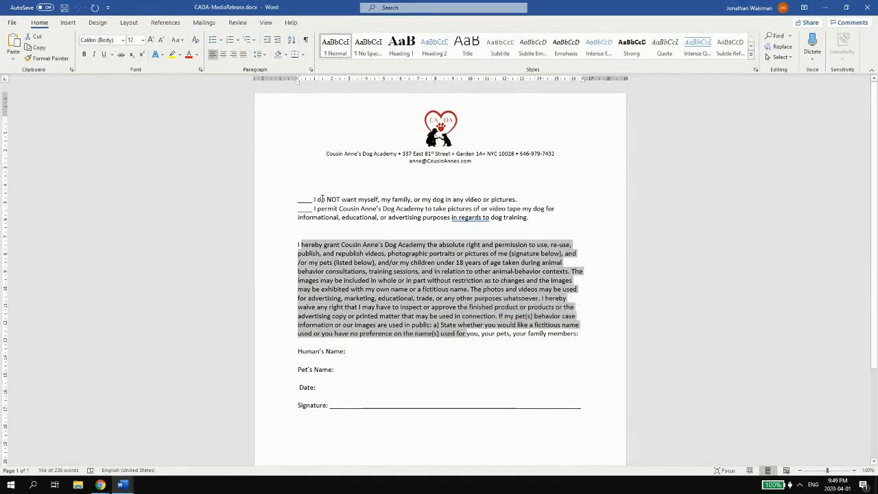
pyautogui.moveTo(314, 200); pyautogui.dragTo(378, 200)
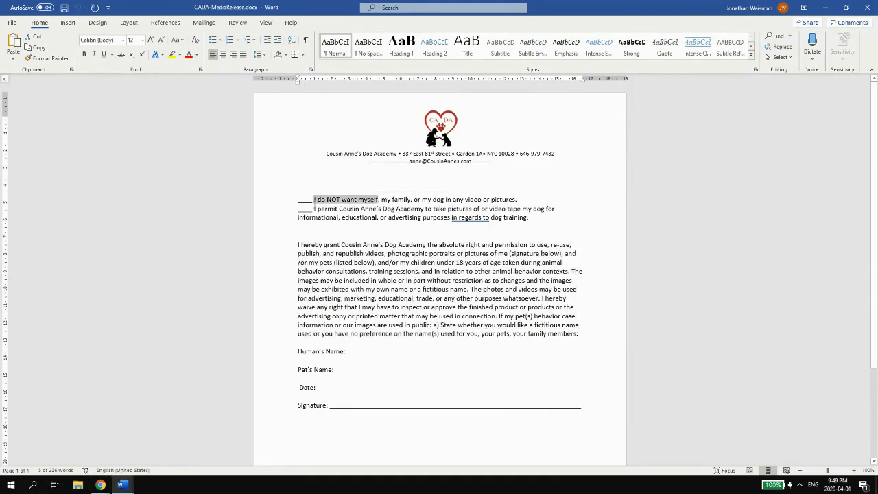
pyautogui.click(318, 210)
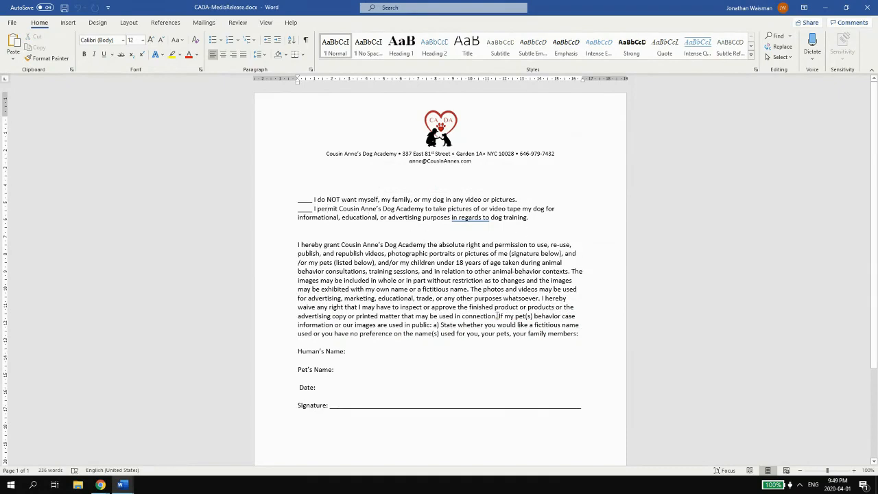
pyautogui.moveTo(308, 328); pyautogui.dragTo(518, 327)
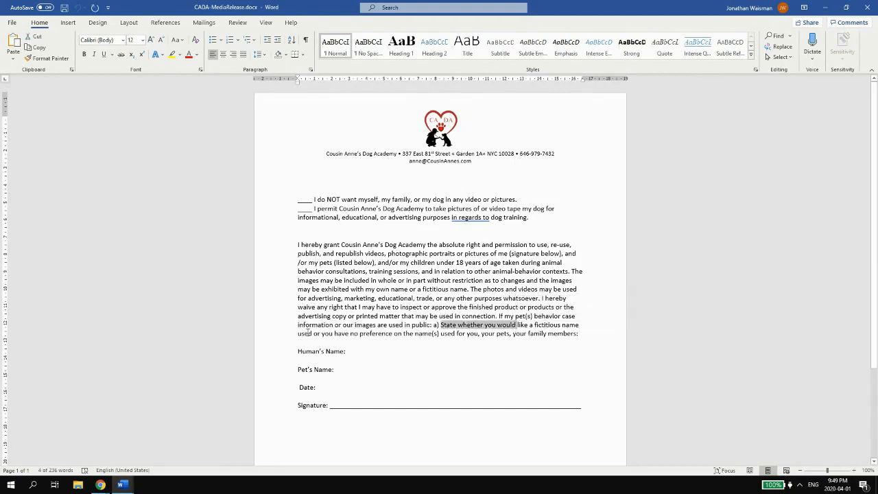
pyautogui.moveTo(298, 333); pyautogui.dragTo(468, 334)
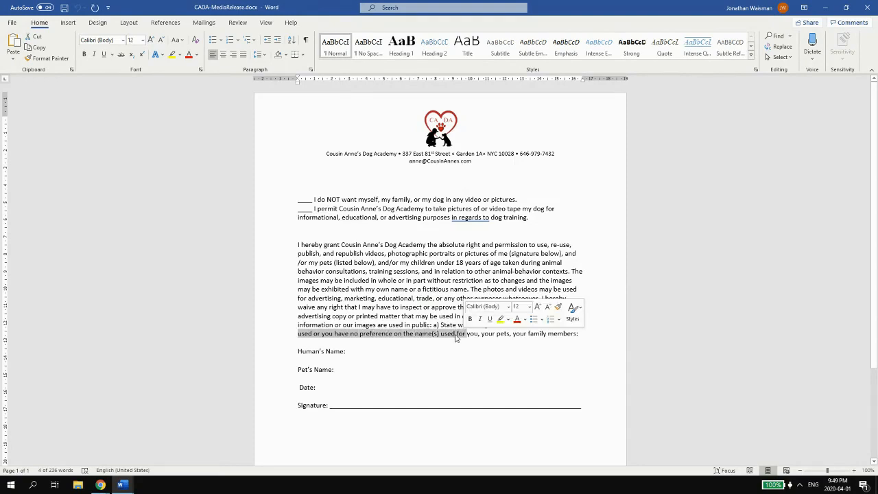
pyautogui.scroll(-1, 473, 341)
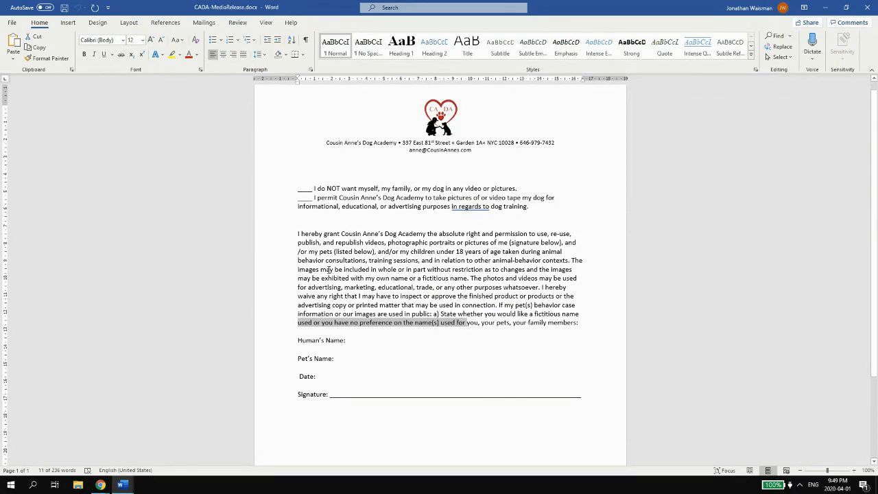
pyautogui.moveTo(329, 270); pyautogui.dragTo(428, 270)
pyautogui.click(472, 278)
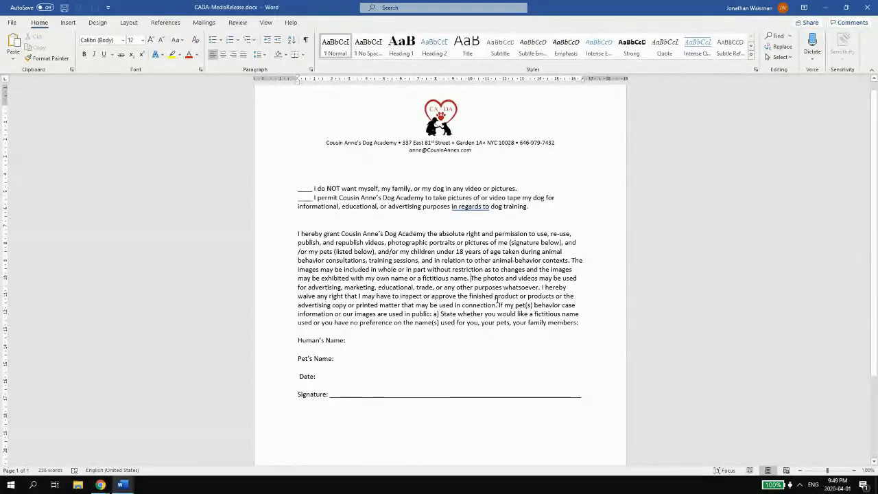
# - Move Agreement below Selection, rename it 'If permitted:', delete its fictitious-names sentence, and save
pyautogui.click(826, 7)
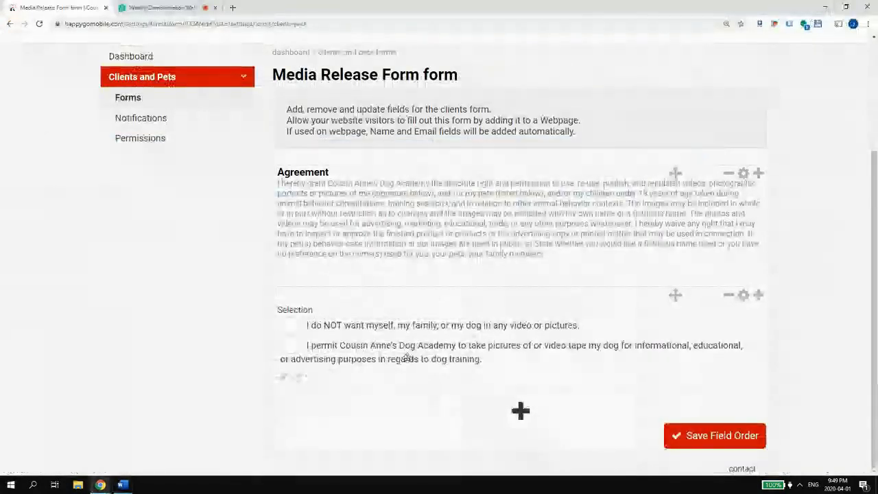
pyautogui.moveTo(651, 182); pyautogui.dragTo(520, 425)
pyautogui.click(746, 293)
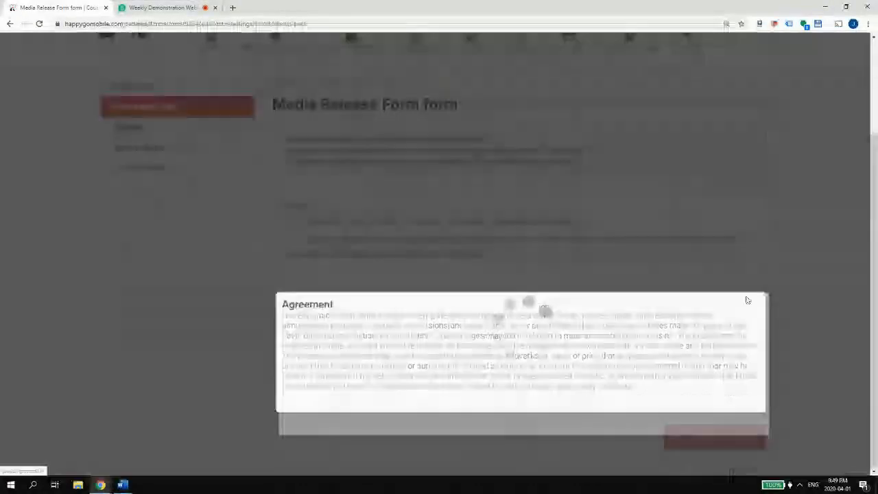
pyautogui.doubleClick(338, 62)
pyautogui.write('I')
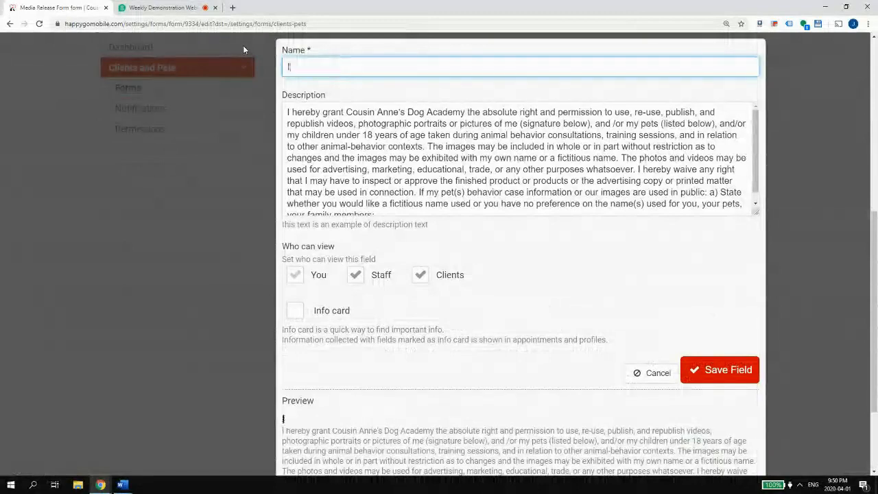
pyautogui.write('f permitted:')
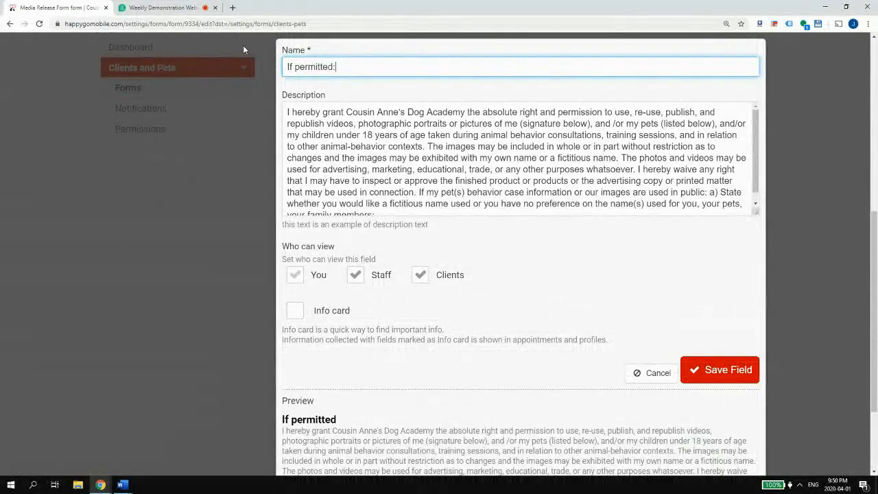
pyautogui.scroll(-5, 568, 130)
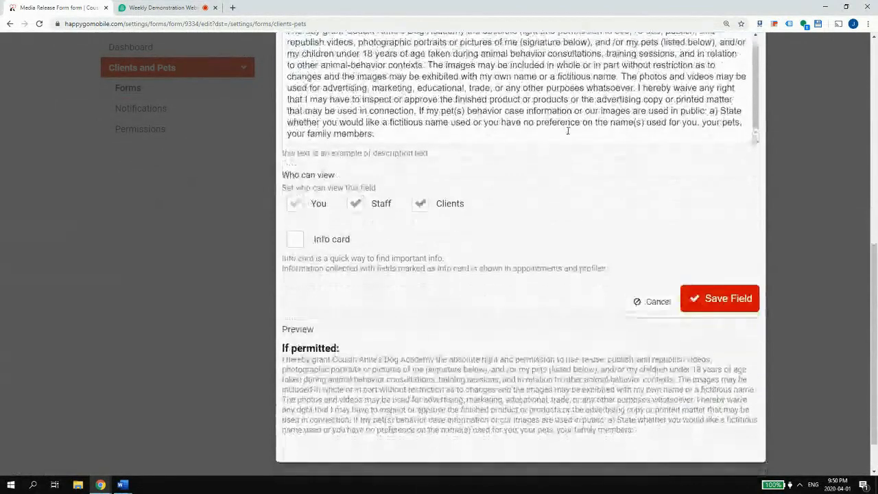
pyautogui.moveTo(420, 110); pyautogui.dragTo(384, 136)
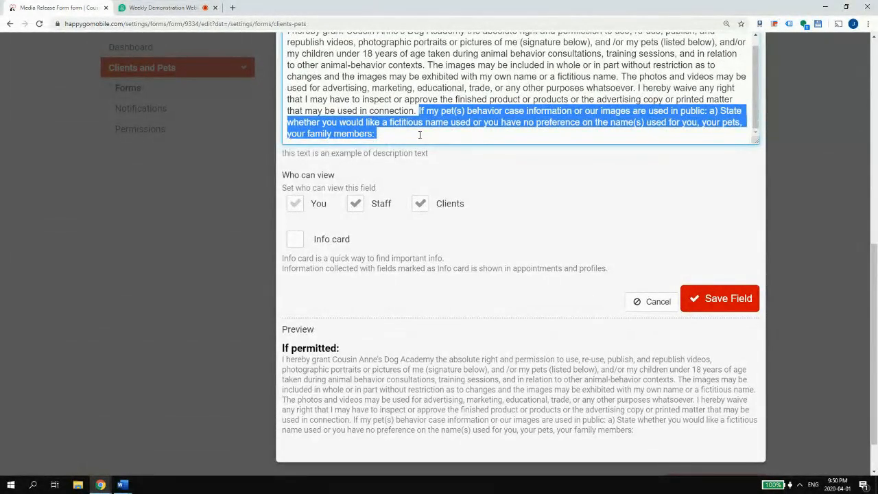
pyautogui.press('BackSpace')
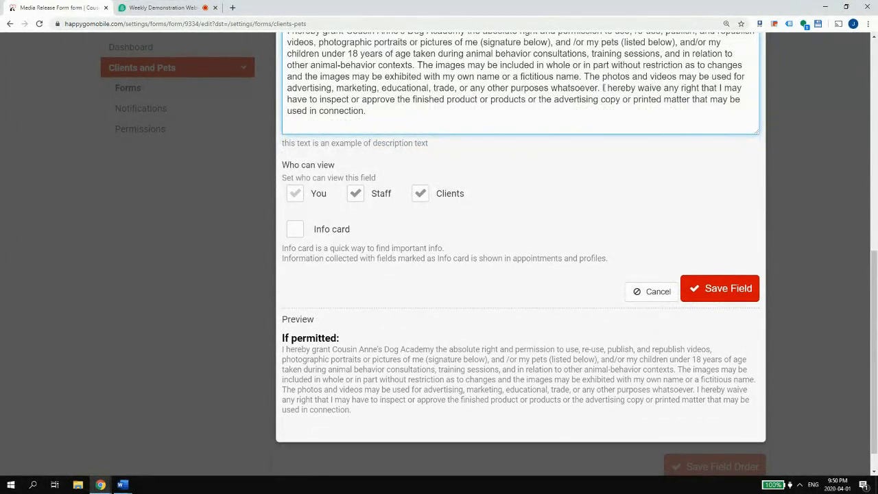
pyautogui.moveTo(604, 87); pyautogui.dragTo(607, 113)
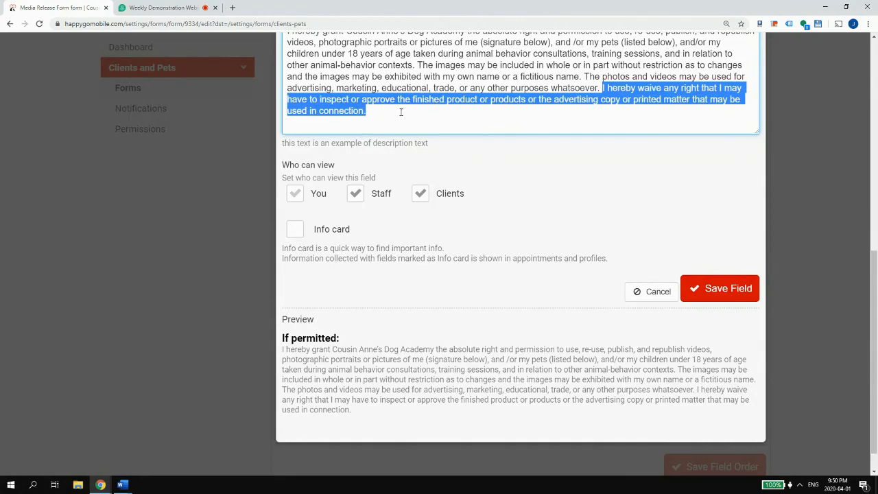
pyautogui.click(717, 294)
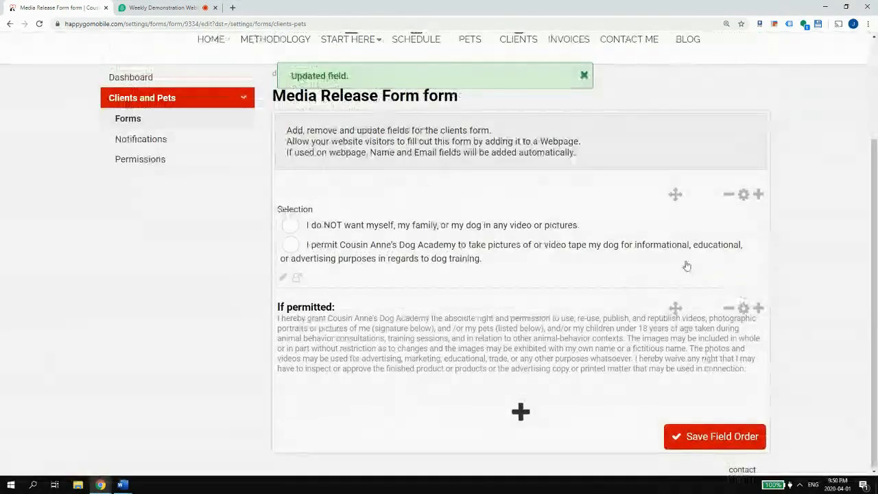
pyautogui.click(521, 411)
pyautogui.click(428, 351)
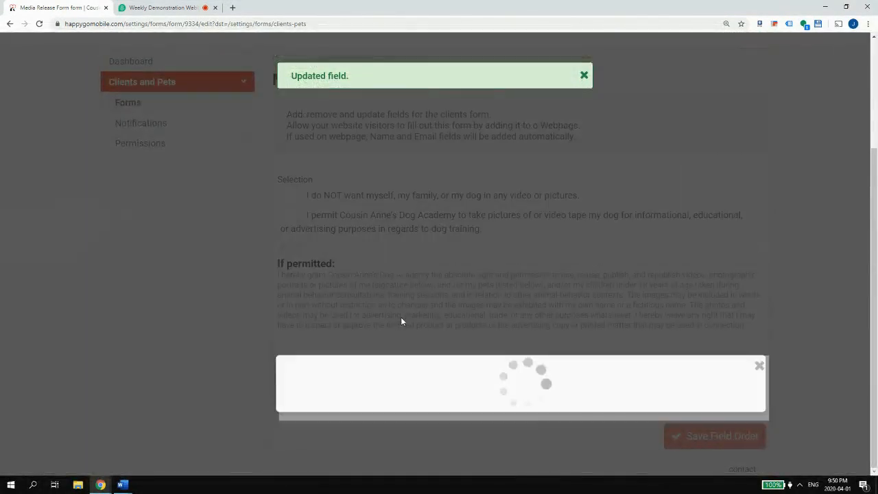
# - Dismiss the field-updated notice and cancel the unwanted multiple-choice field
pyautogui.click(584, 76)
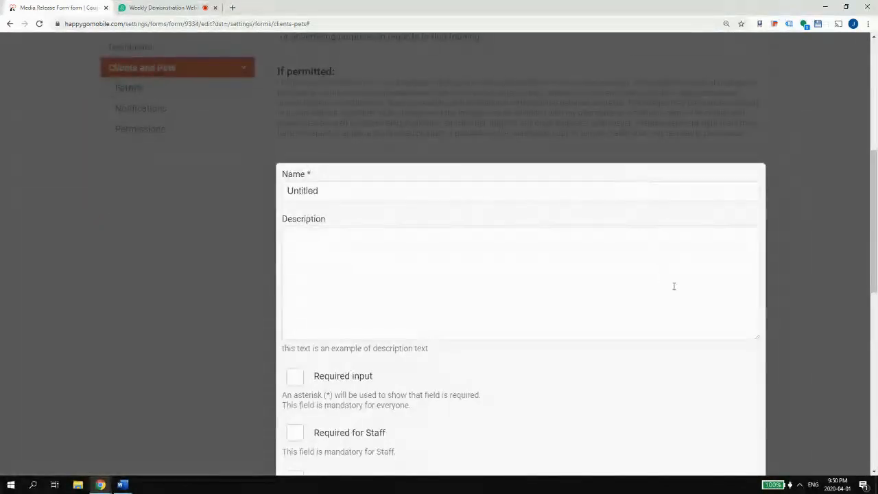
pyautogui.scroll(-10, 674, 286)
pyautogui.click(652, 369)
pyautogui.scroll(-2, 482, 417)
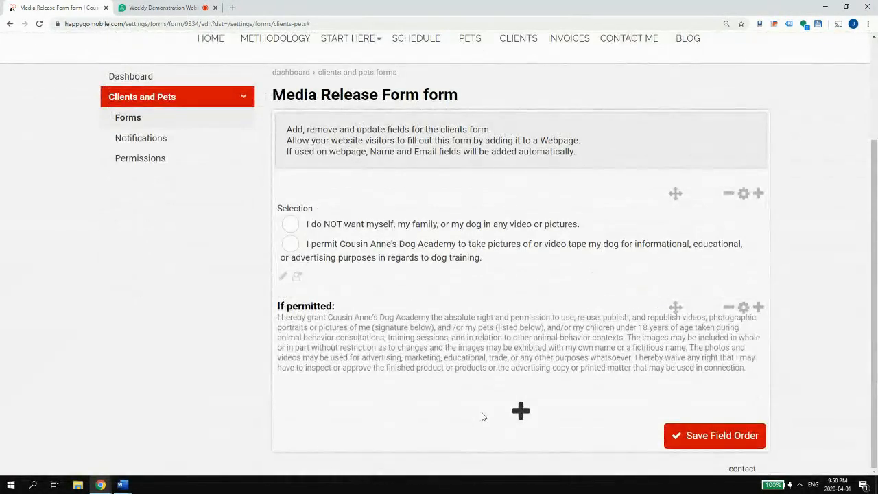
# - Add a one-line Text field 'eSignature' described 'By entering my first and last name, I agree to all of'
pyautogui.click(520, 412)
pyautogui.click(355, 328)
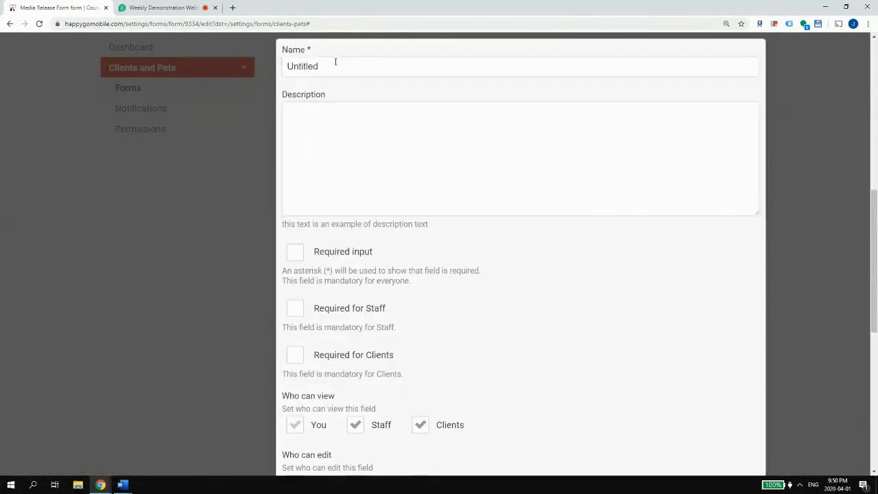
pyautogui.doubleClick(336, 62)
pyautogui.write('e')
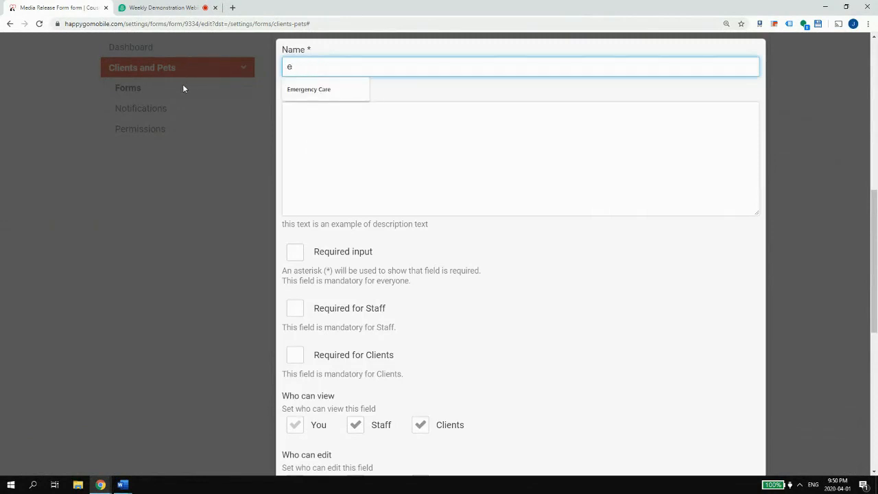
pyautogui.write('Signature')
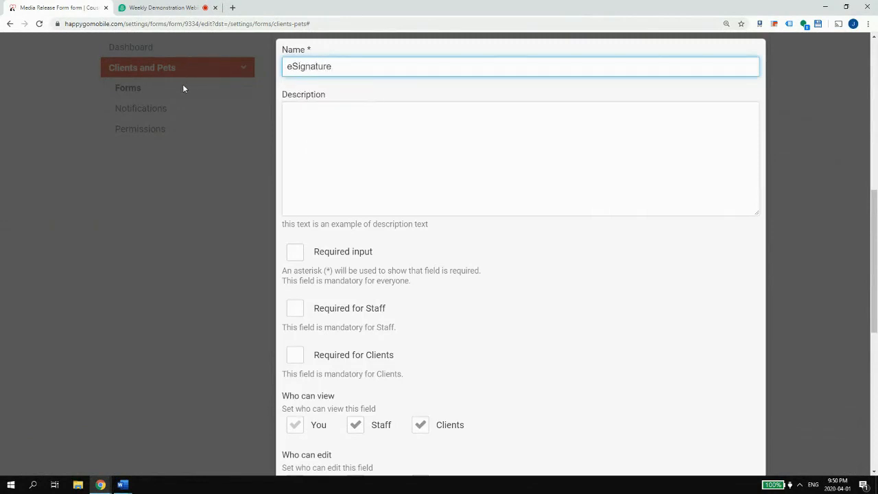
pyautogui.click(445, 183)
pyautogui.write('By ')
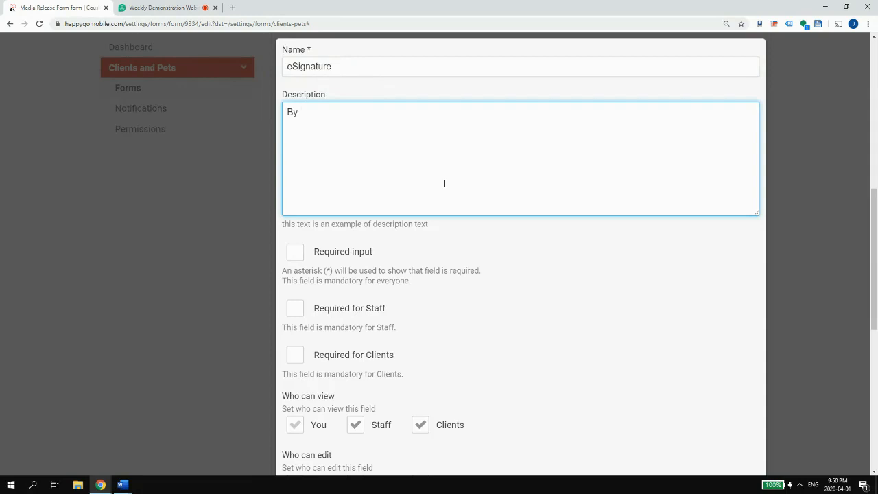
pyautogui.write('entering my first and last name, ')
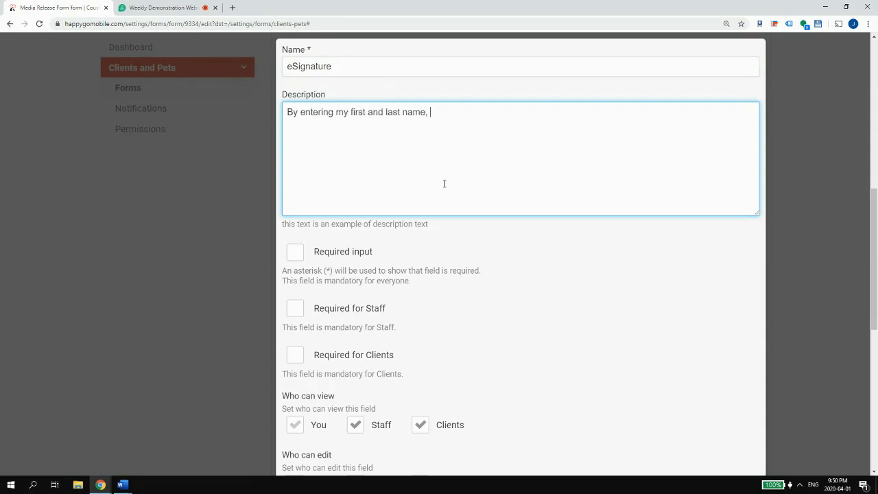
pyautogui.write('I agree to all of the above.')
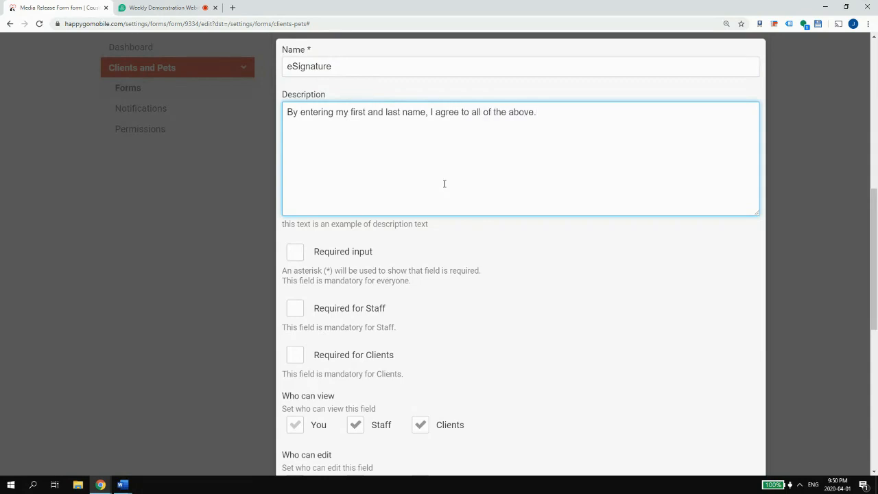
pyautogui.scroll(-2, 417, 295)
pyautogui.scroll(2, 449, 130)
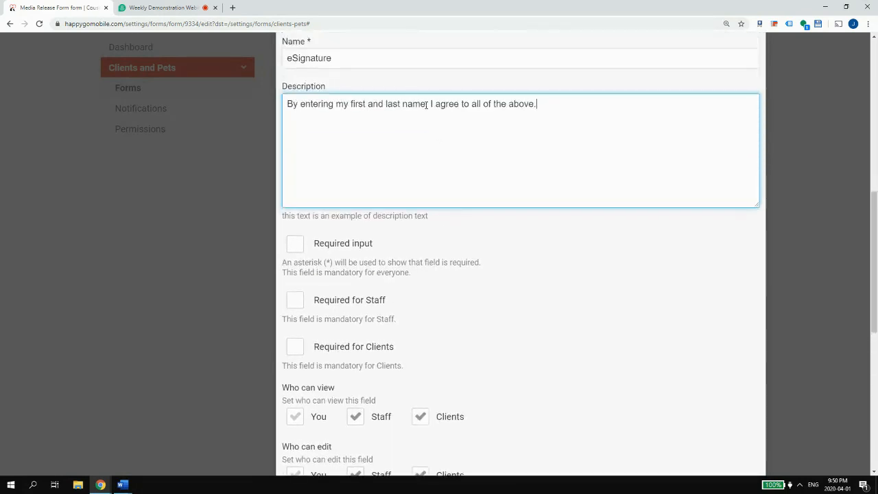
pyautogui.scroll(-2, 342, 214)
# - Make eSignature required for clients and not staff-editable, then save the field and field order
pyautogui.click(333, 200)
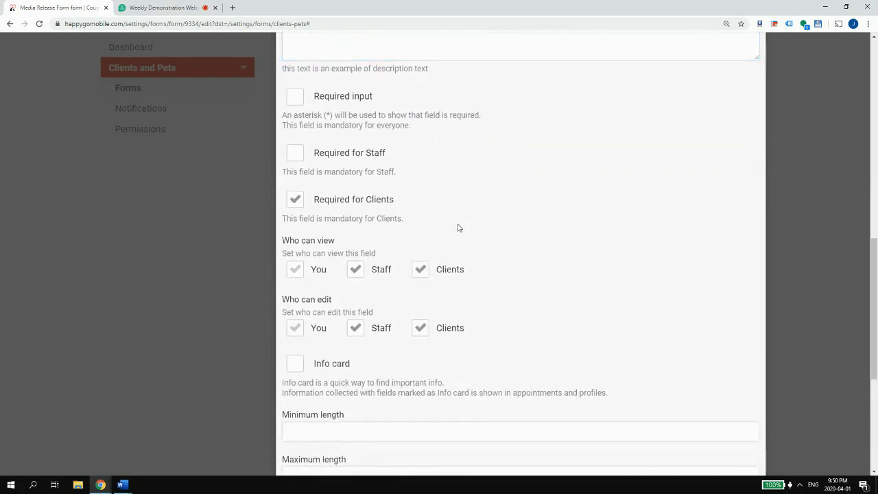
pyautogui.click(382, 328)
pyautogui.scroll(-2, 361, 326)
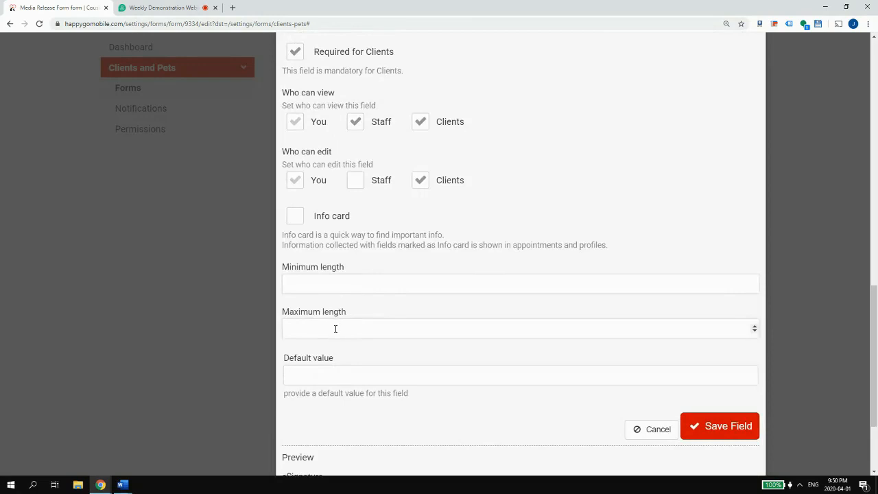
pyautogui.scroll(-2, 336, 329)
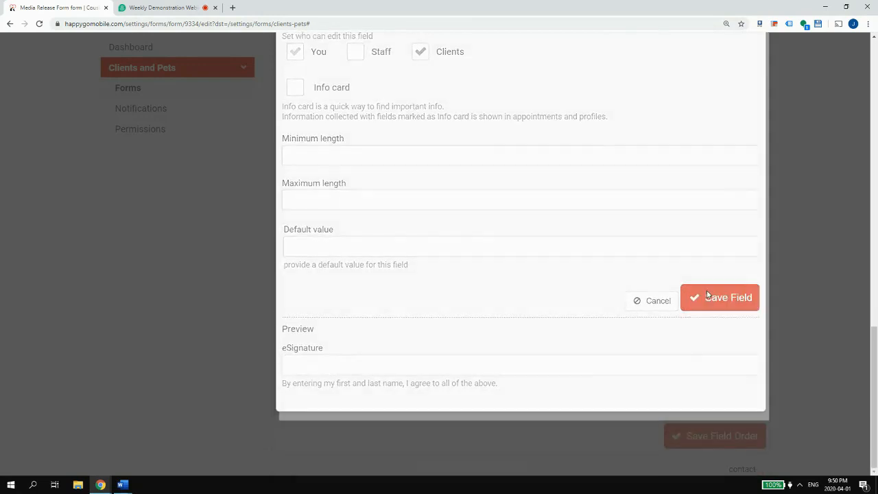
pyautogui.click(709, 296)
pyautogui.click(697, 432)
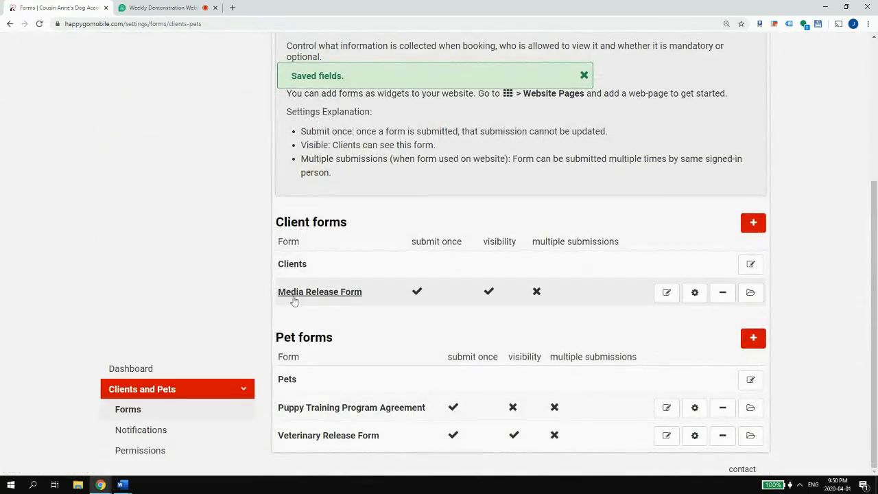
pyautogui.click(666, 293)
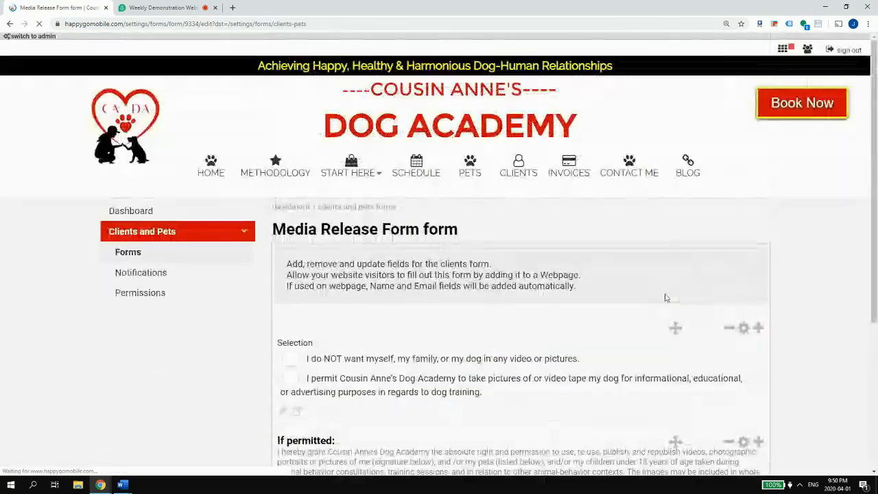
pyautogui.scroll(-4, 615, 303)
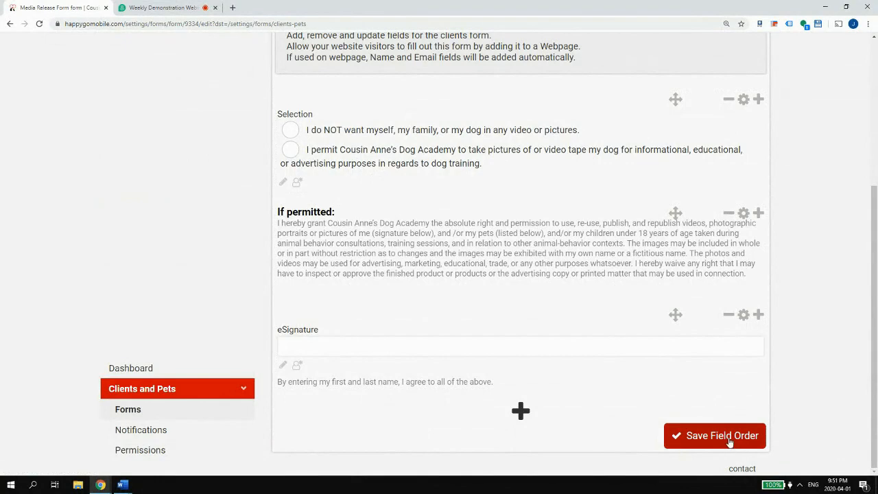
pyautogui.click(678, 434)
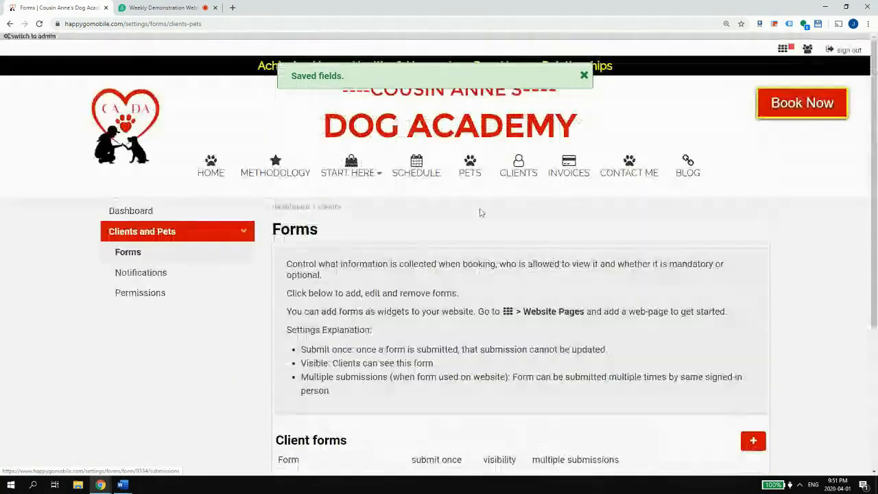
pyautogui.scroll(-3, 545, 286)
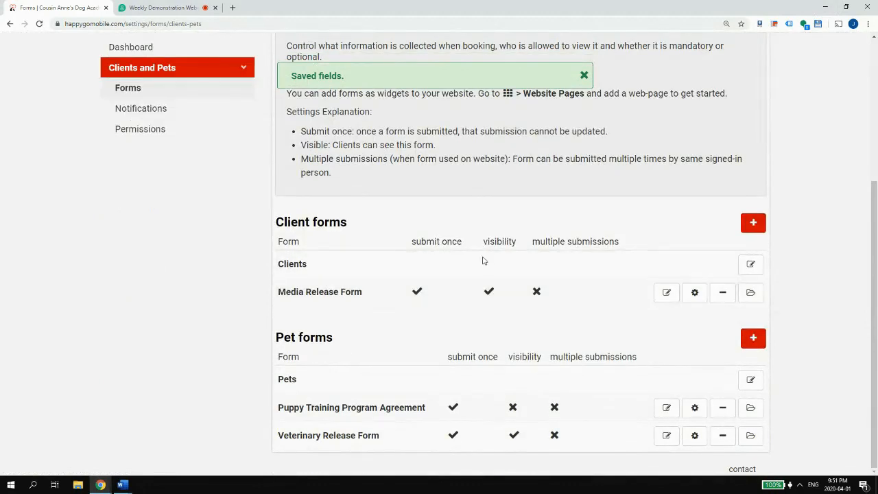
pyautogui.scroll(3, 645, 226)
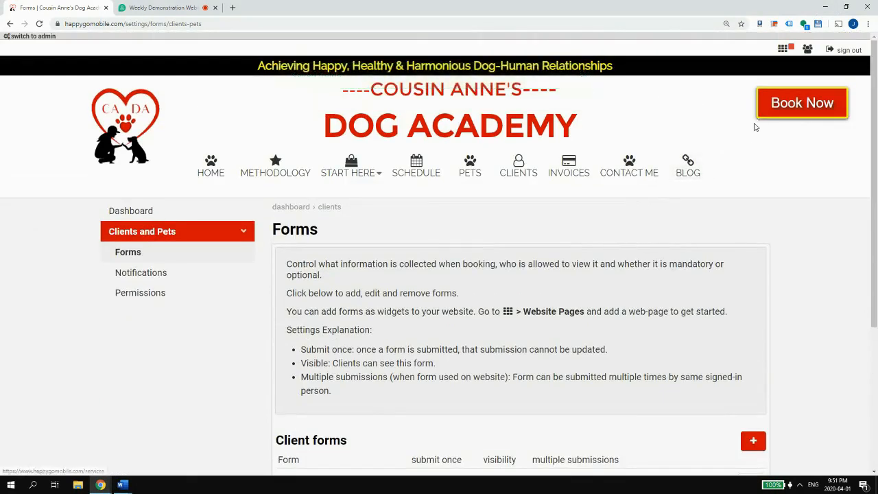
pyautogui.scroll(-3, 756, 144)
# - Switch to the pet owner profile and open the Media Release Form from Forms
pyautogui.scroll(3, 821, 247)
pyautogui.click(807, 49)
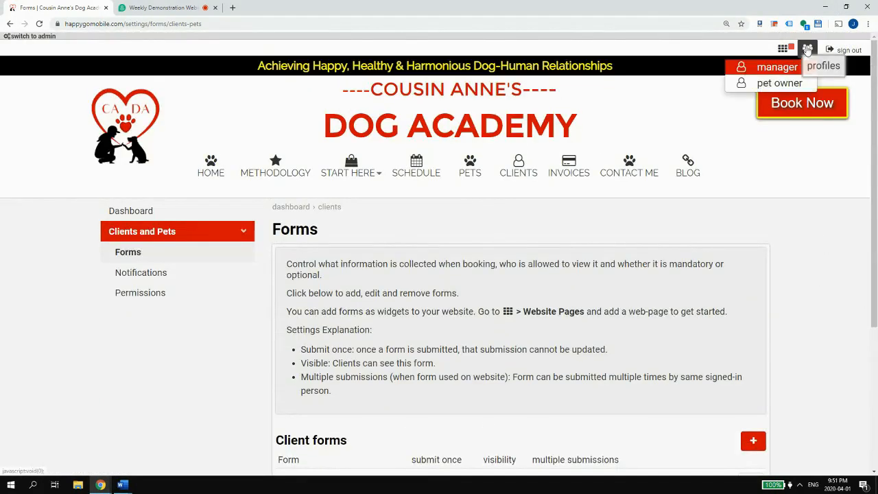
pyautogui.click(774, 84)
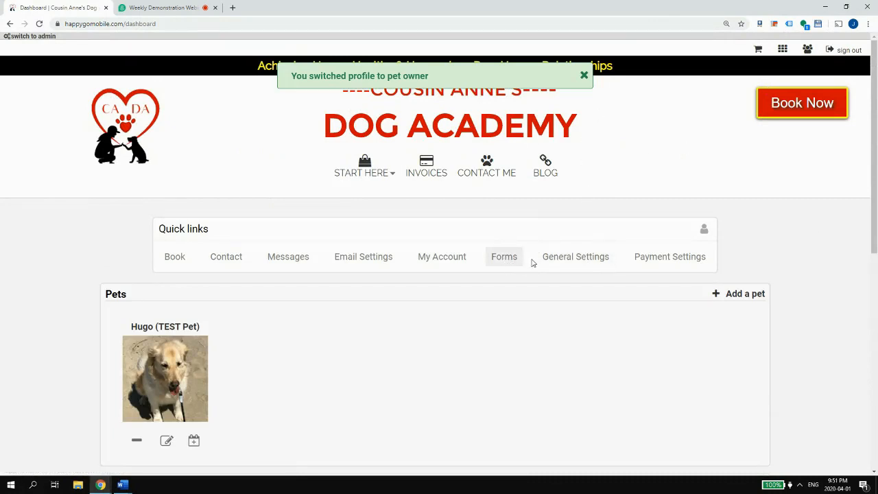
pyautogui.click(504, 257)
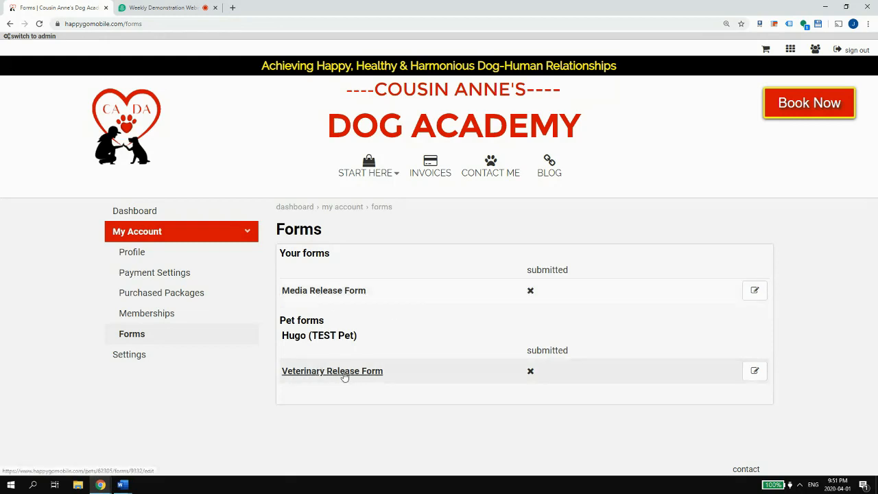
pyautogui.click(754, 291)
# - Sign the Media Release Form with the eSignature 'Test' and submit it
pyautogui.scroll(-1, 727, 289)
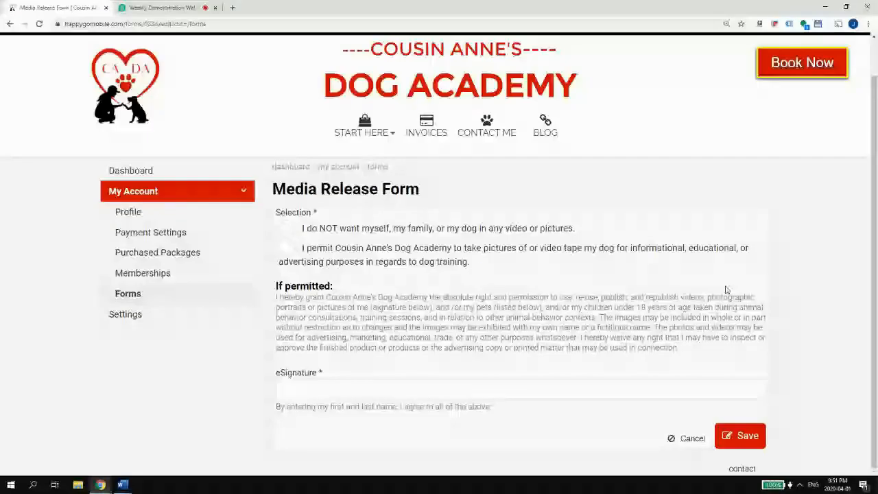
pyautogui.click(744, 435)
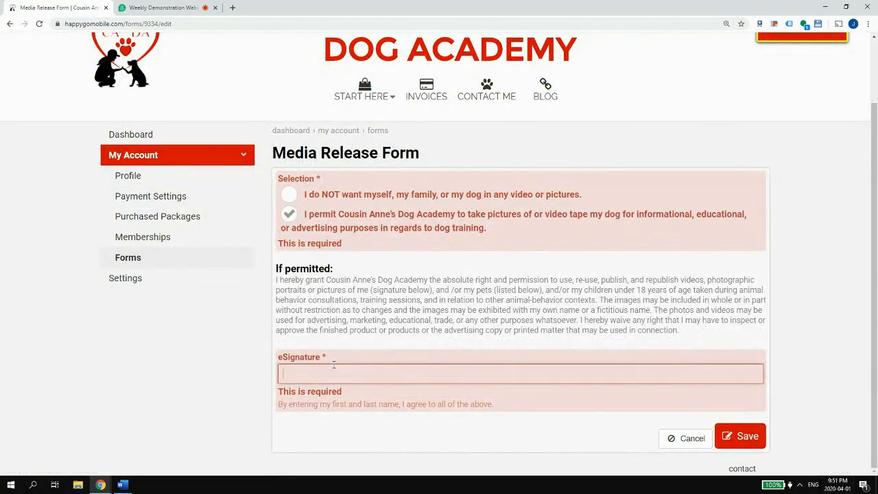
pyautogui.write('Test Person First & Last Name')
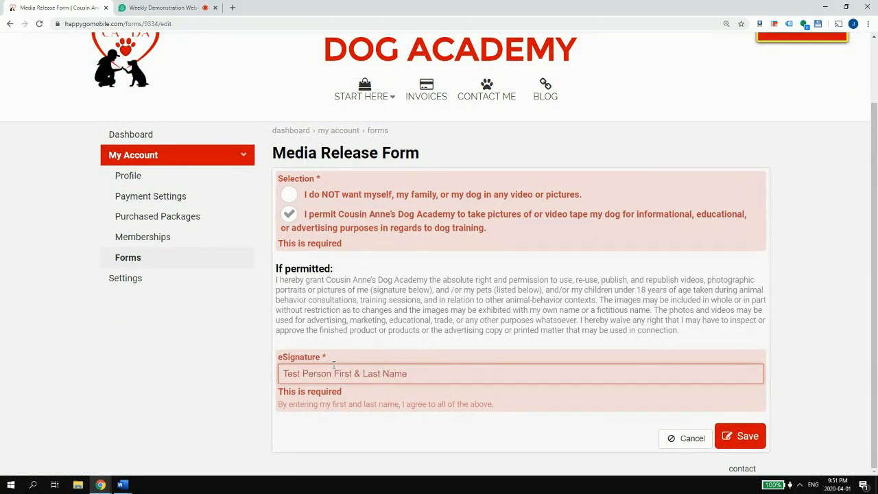
pyautogui.click(746, 437)
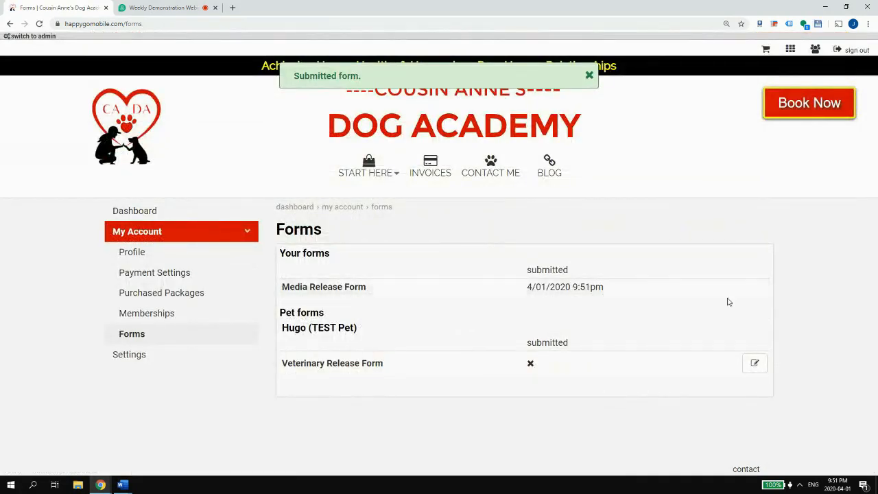
# - View the new 9:51pm submission, then switch back to the manager profile
pyautogui.moveTo(580, 288); pyautogui.dragTo(311, 293)
pyautogui.click(311, 293)
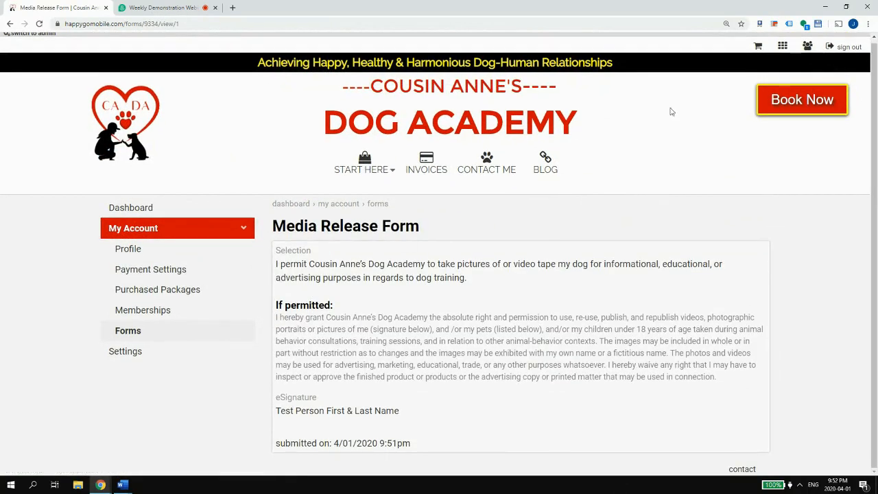
pyautogui.click(808, 45)
pyautogui.click(785, 60)
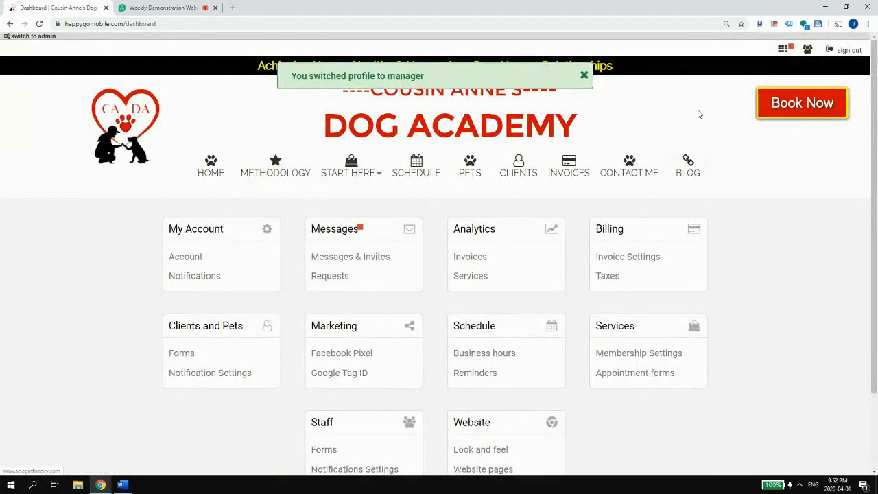
# - Review the Media Release Form's single 9:51pm submission and its non-submitters list, then return to Forms
pyautogui.click(584, 76)
pyautogui.click(225, 352)
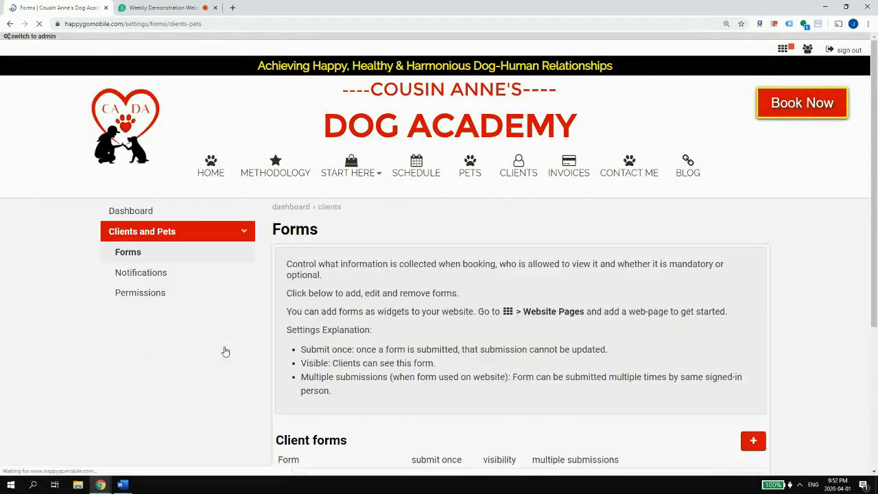
pyautogui.scroll(-4, 236, 337)
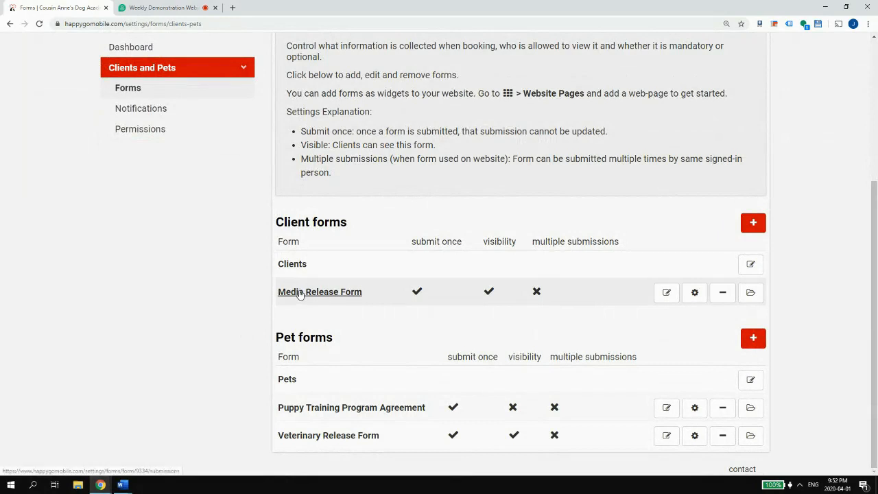
pyautogui.click(750, 291)
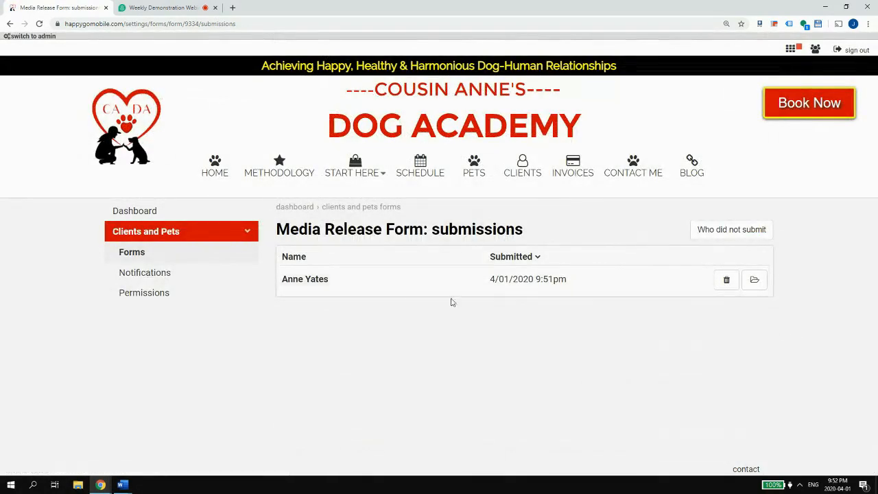
pyautogui.moveTo(282, 285); pyautogui.dragTo(330, 282)
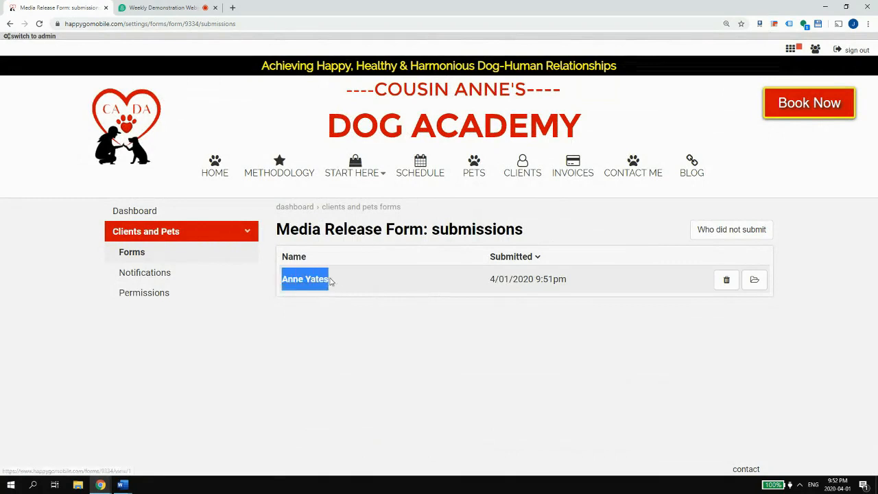
pyautogui.click(711, 236)
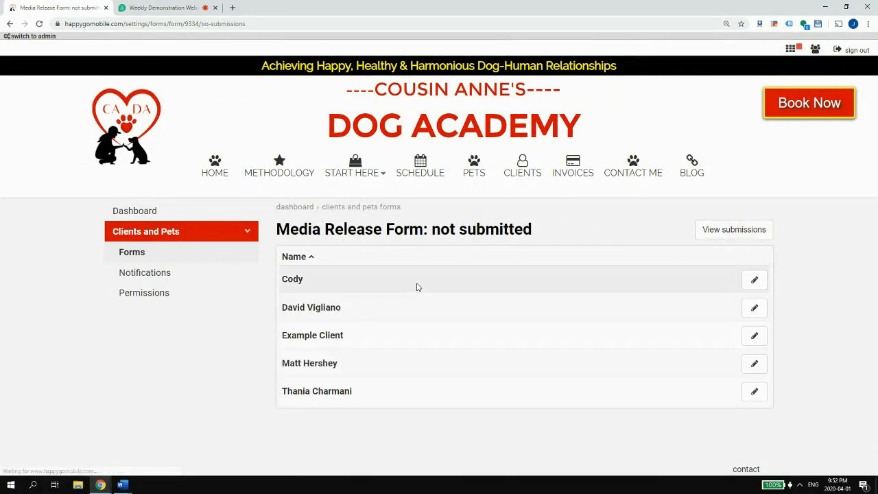
pyautogui.hotkey('alt', 'Left')
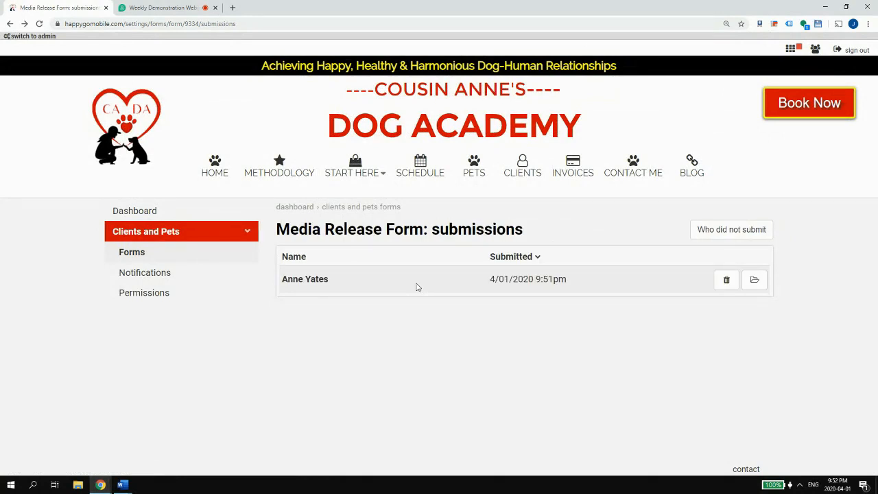
pyautogui.hotkey('alt', 'Left')
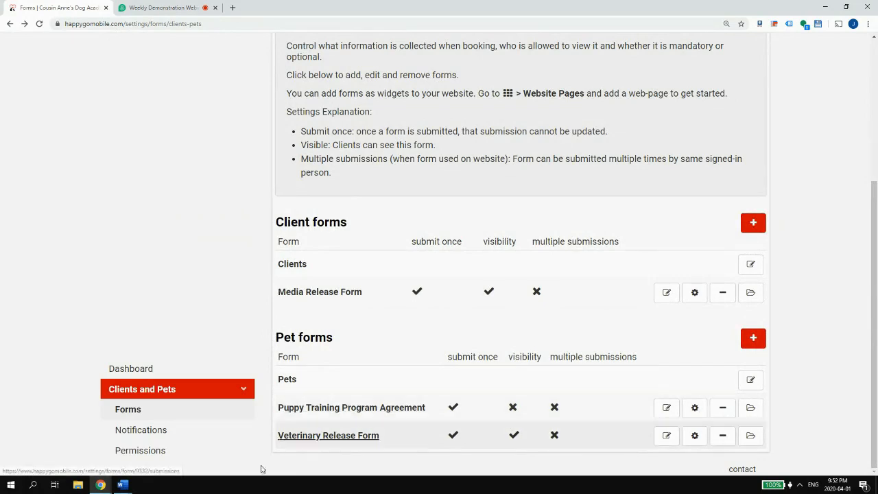
pyautogui.click(160, 459)
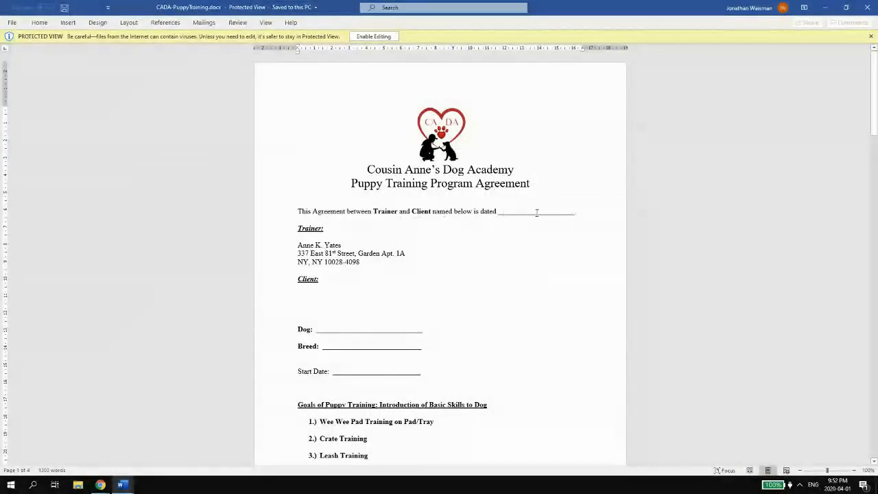
# - Select the Trainer heading and the trainer's address block in the Word agreement, then minimize Word
pyautogui.moveTo(594, 210); pyautogui.dragTo(278, 210)
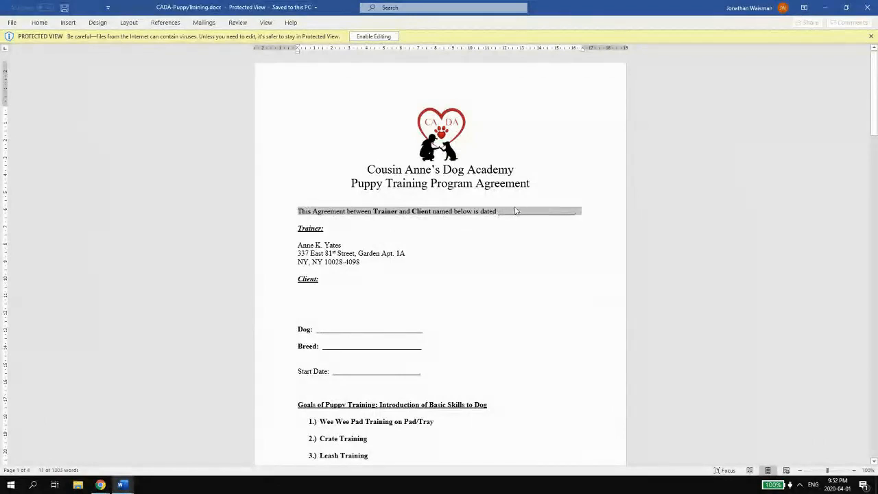
pyautogui.click(580, 215)
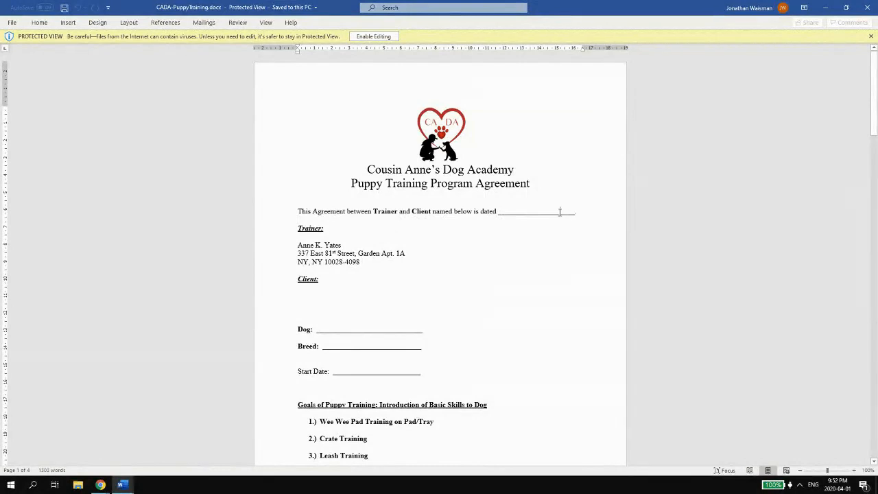
pyautogui.click(559, 212)
pyautogui.moveTo(297, 212)
pyautogui.mouseDown()
pyautogui.moveTo(580, 216)
pyautogui.moveTo(445, 199)
pyautogui.moveTo(296, 211)
pyautogui.mouseUp()
pyautogui.click(580, 216)
pyautogui.click(296, 211)
pyautogui.moveTo(500, 212); pyautogui.dragTo(558, 211)
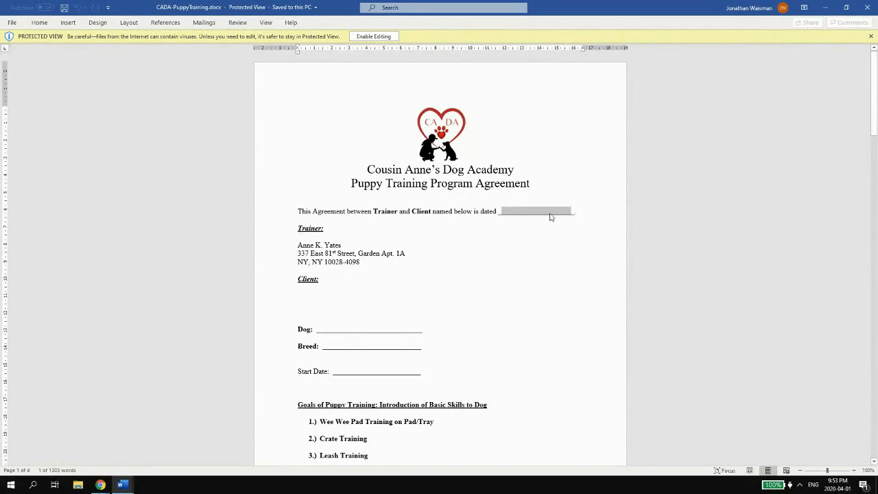
pyautogui.click(551, 212)
pyautogui.scroll(-1, 238, 264)
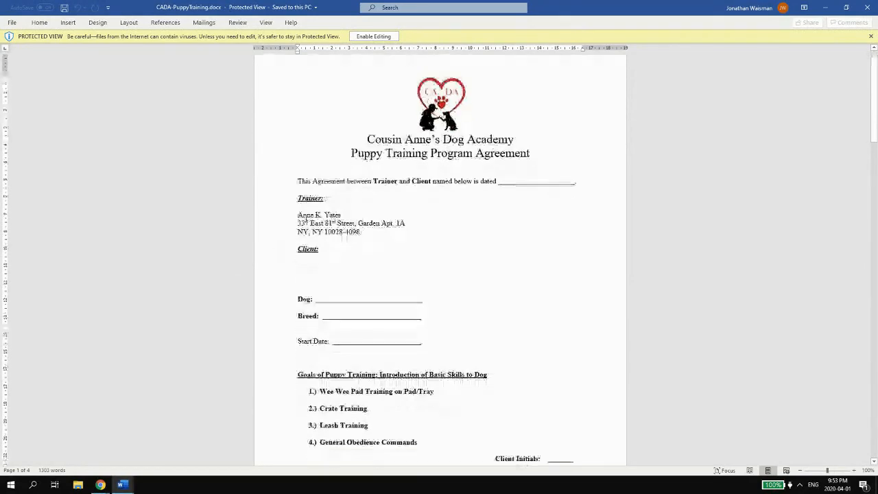
pyautogui.moveTo(337, 224); pyautogui.dragTo(360, 233)
pyautogui.hotkey('ctrl', 'c')
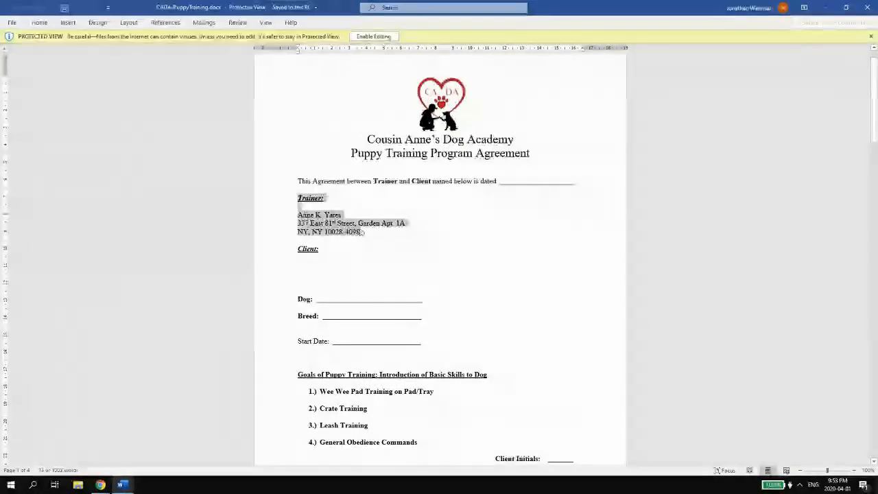
pyautogui.click(825, 8)
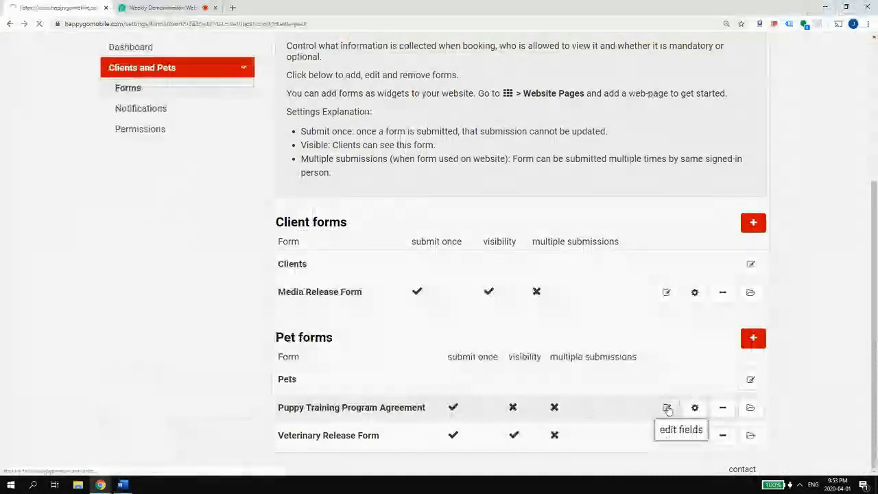
# - Add a Section field to the Puppy Training Program Agreement and paste the Trainer block into its description
pyautogui.click(667, 408)
pyautogui.click(525, 309)
pyautogui.click(376, 394)
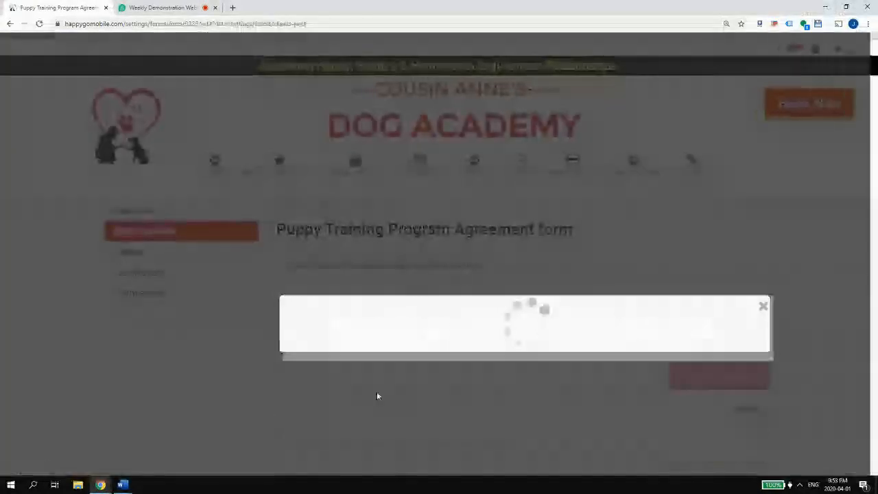
pyautogui.click(337, 180)
pyautogui.hotkey('ctrl', 'v')
# - Move 'Trainer:' into the section name, remove the blank lines above the address, and save
pyautogui.moveTo(339, 111); pyautogui.dragTo(286, 112)
pyautogui.hotkey('ctrl', 'x')
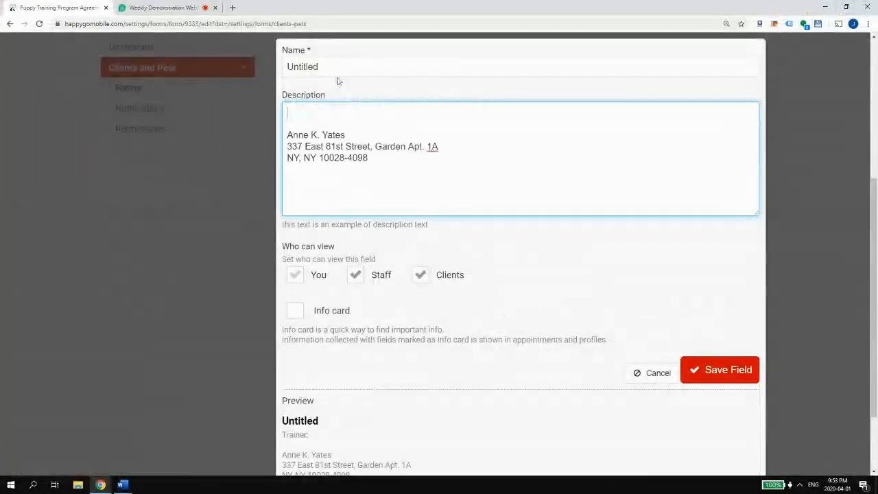
pyautogui.tripleClick(337, 66)
pyautogui.hotkey('ctrl', 'v')
pyautogui.click(311, 112)
pyautogui.press('Delete')
pyautogui.press('Delete')
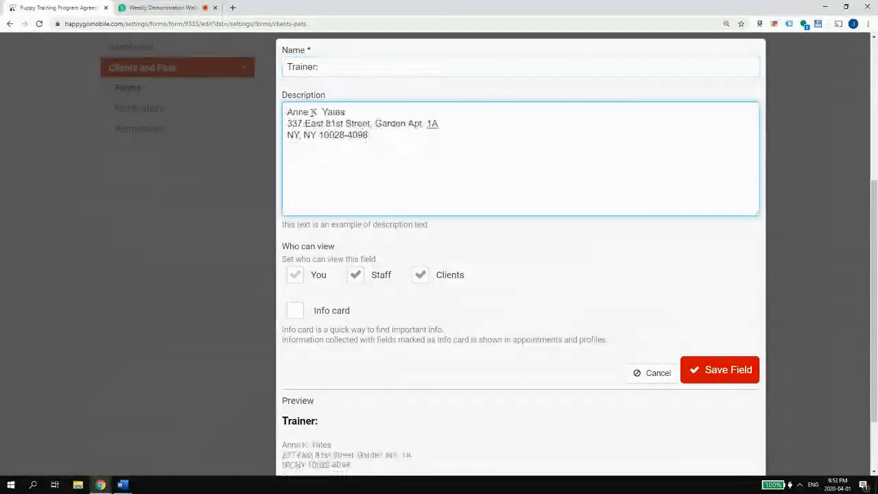
pyautogui.scroll(-1, 739, 318)
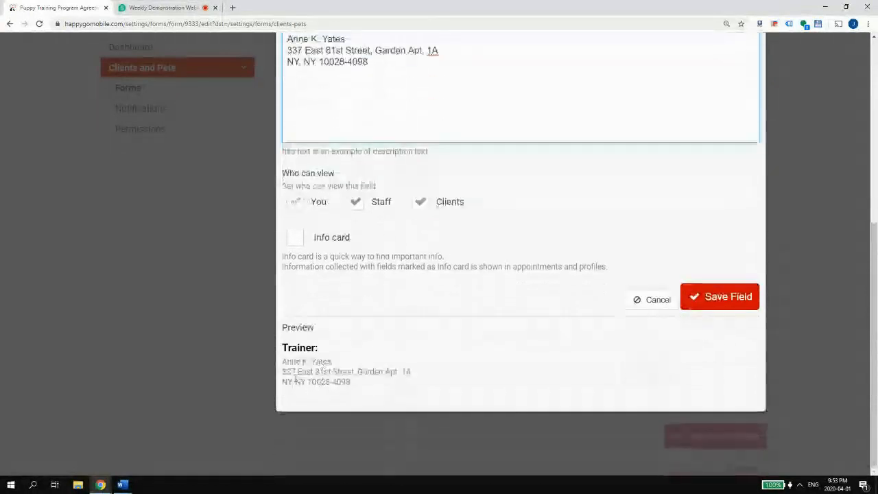
pyautogui.click(734, 309)
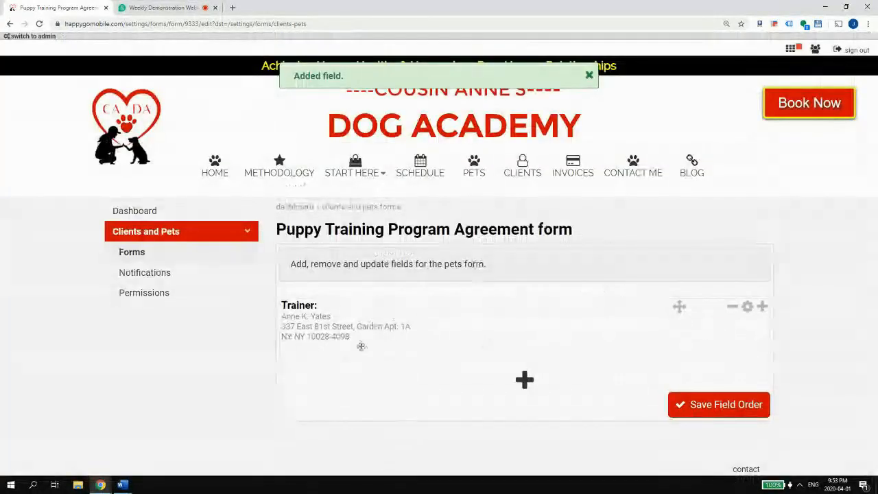
# - Begin another new field and bring the Puppy Training agreement in Word back into view
pyautogui.click(763, 306)
pyautogui.moveTo(124, 488)
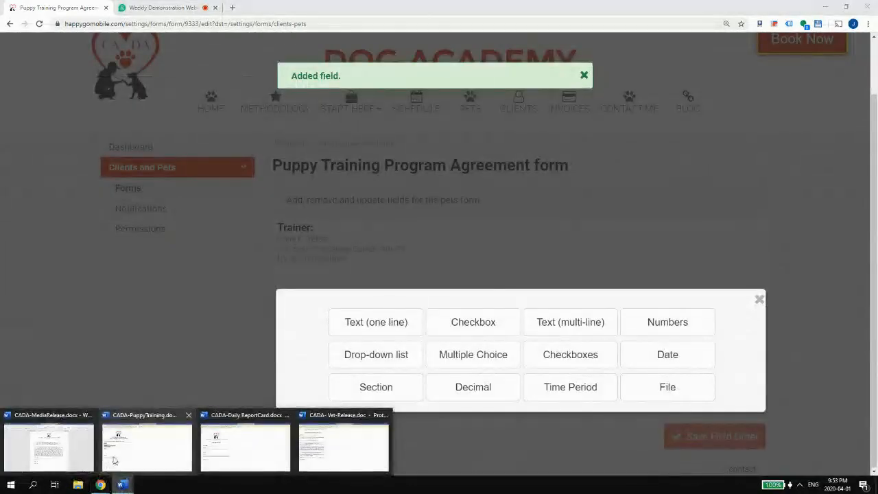
pyautogui.click(155, 454)
pyautogui.scroll(-1, 461, 251)
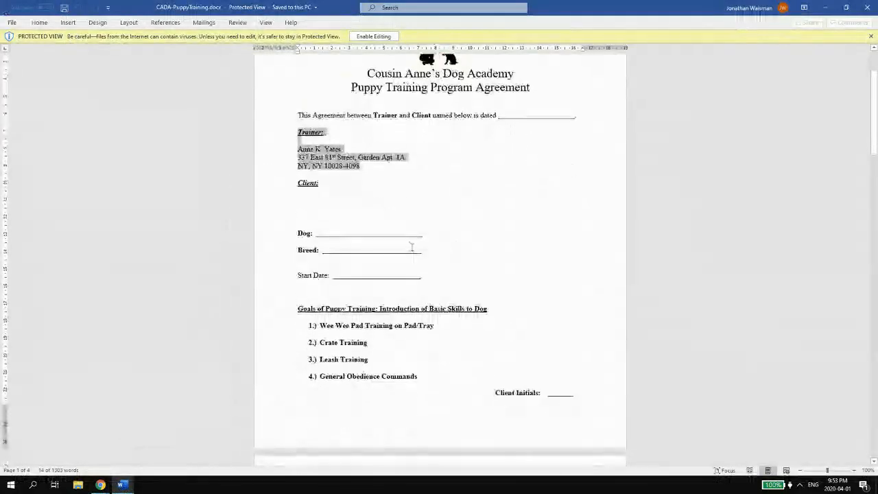
# - Deselect the Trainer details in the Word agreement and minimize Word
pyautogui.click(320, 253)
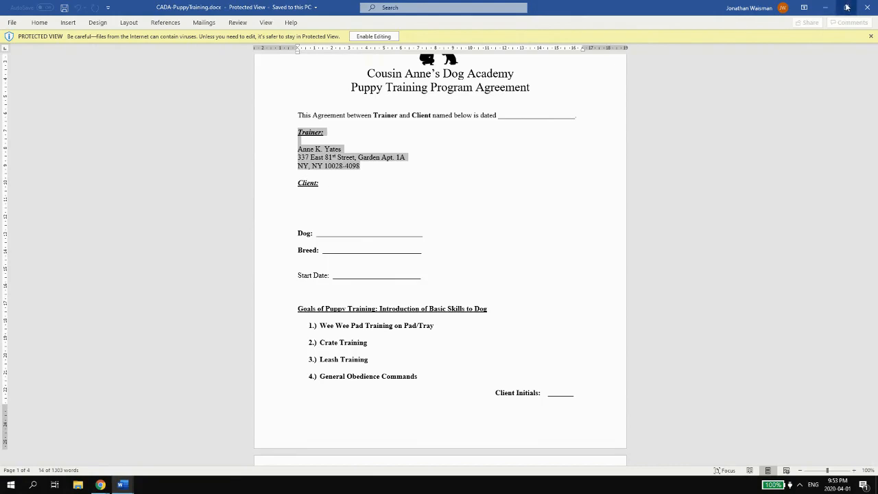
pyautogui.click(300, 182)
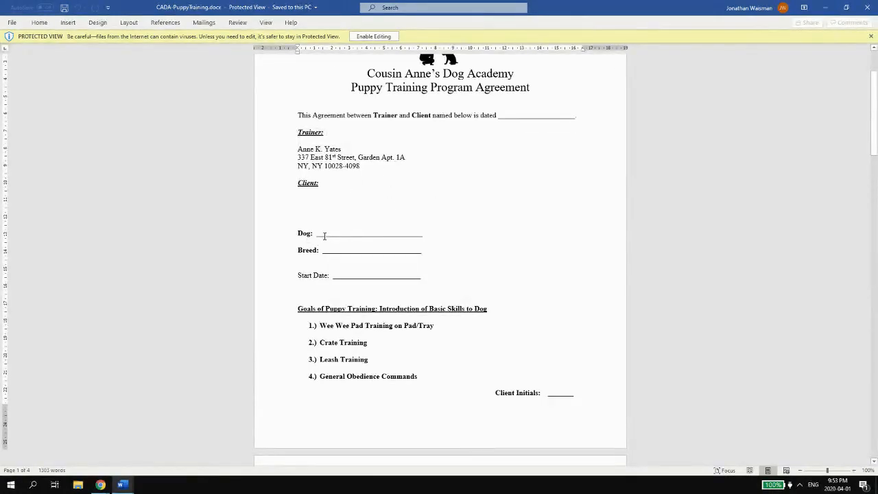
pyautogui.click(826, 8)
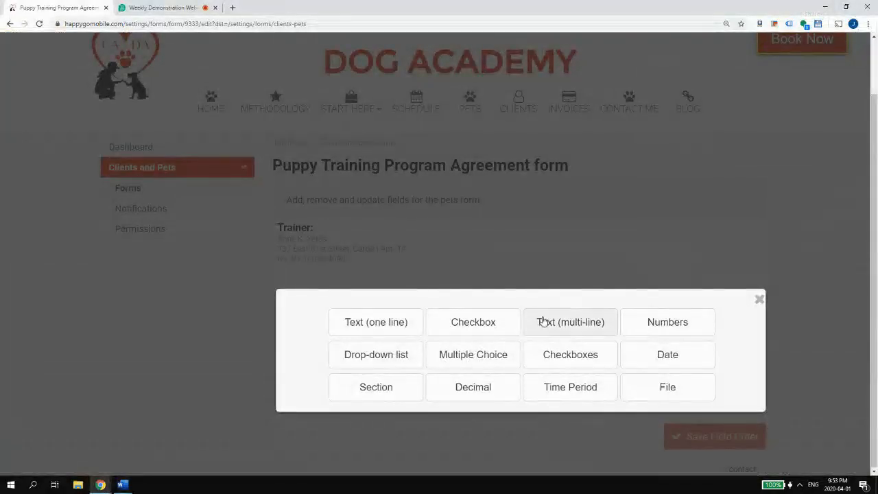
# - Start a multi-line text field named Client, then discard that draft
pyautogui.click(572, 329)
pyautogui.moveTo(357, 64); pyautogui.dragTo(201, 67)
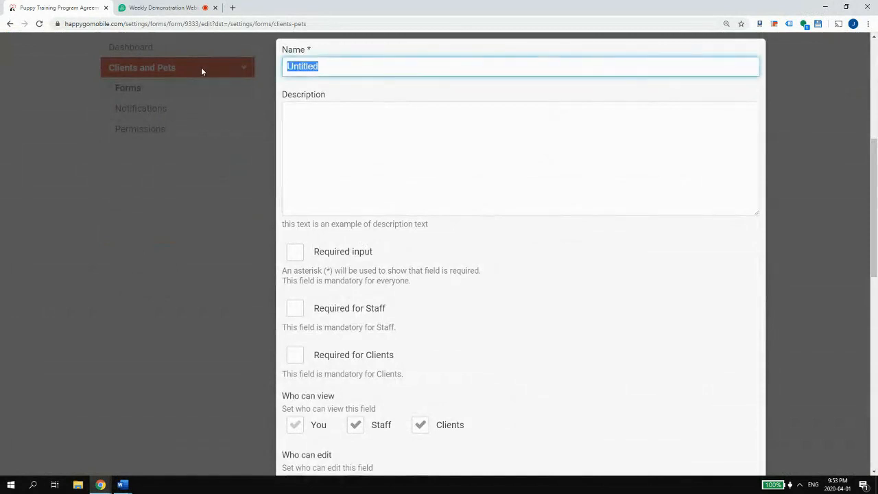
pyautogui.write('Client:')
pyautogui.press('Tab')
pyautogui.scroll(-5, 381, 363)
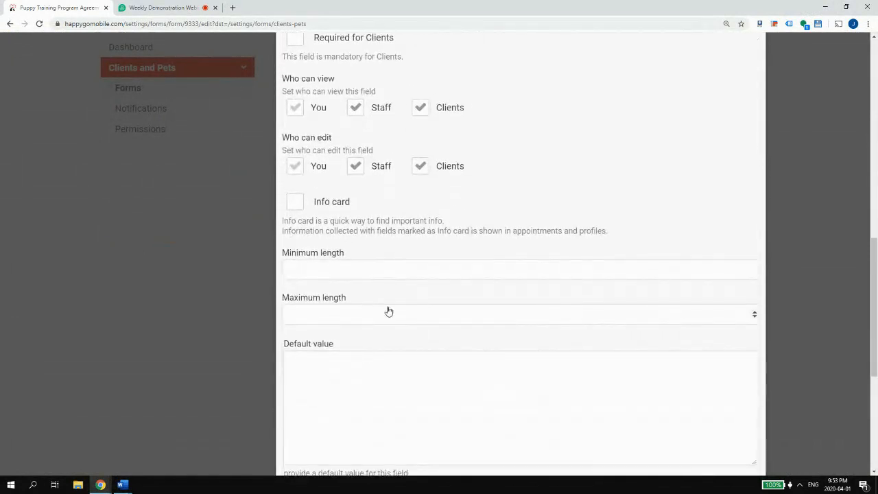
pyautogui.scroll(5, 391, 295)
pyautogui.scroll(-10, 405, 267)
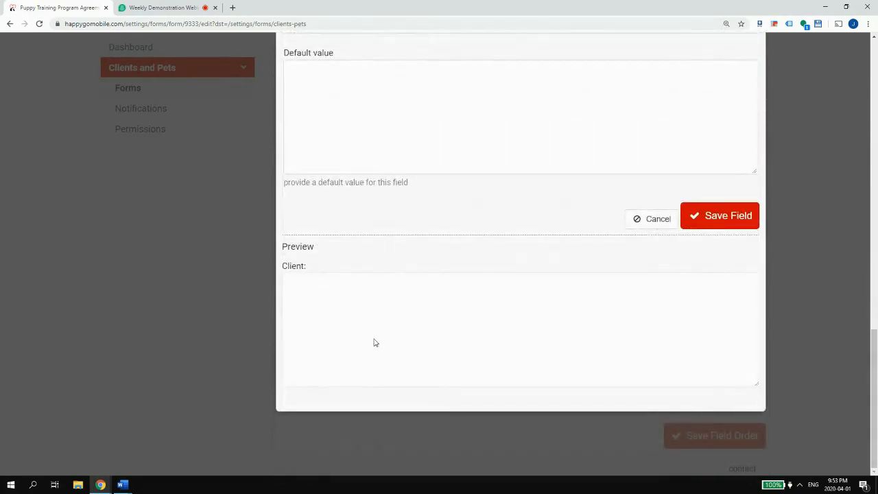
pyautogui.click(650, 218)
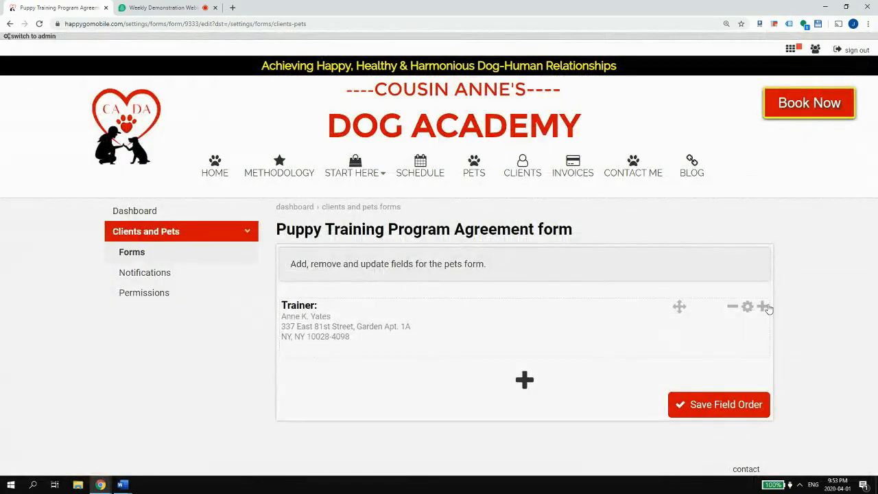
# - Add a one-line text field 'Client' described 'Please fill out your first and last name. Then enter your address.'
pyautogui.click(763, 307)
pyautogui.click(374, 323)
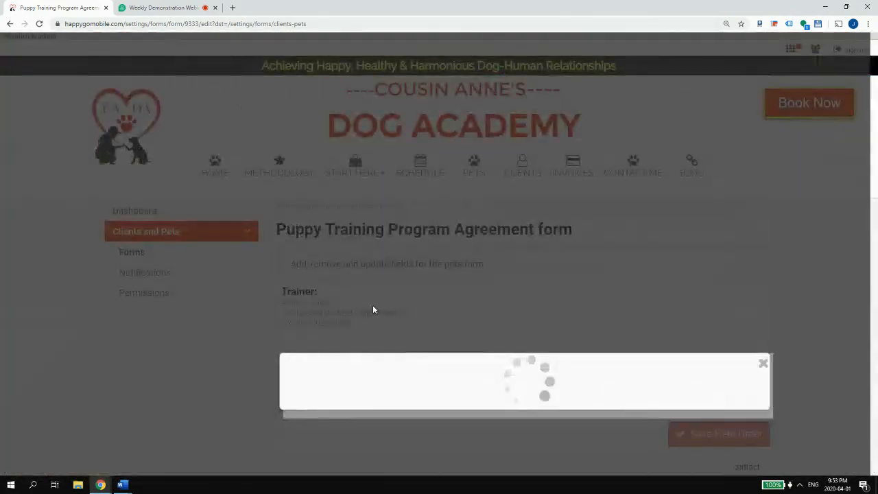
pyautogui.write('Client')
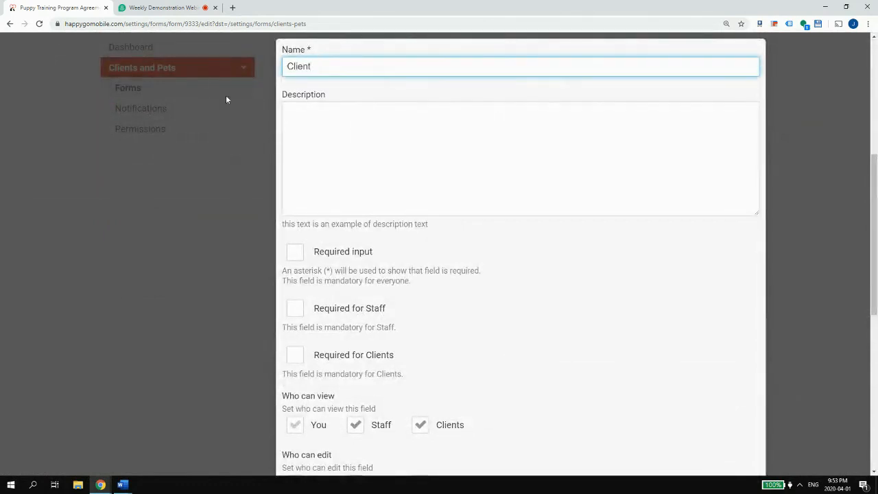
pyautogui.click(398, 112)
pyautogui.click(352, 67)
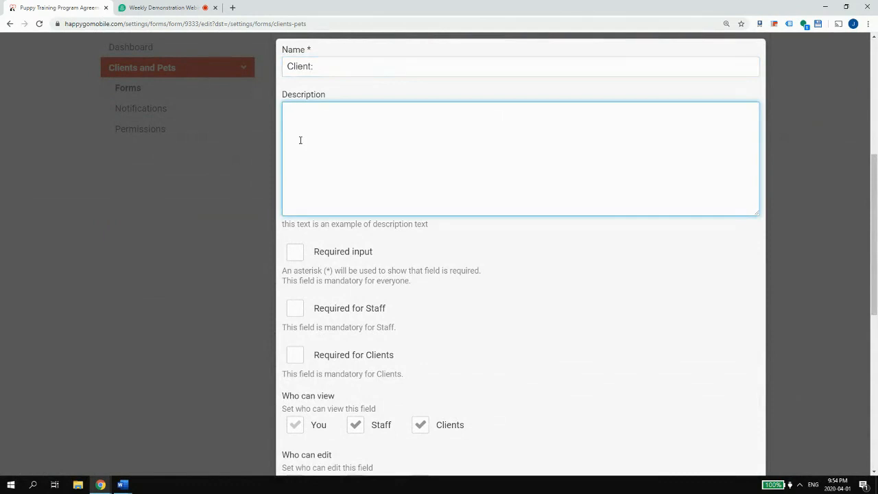
pyautogui.write('Please fill out your first and last name')
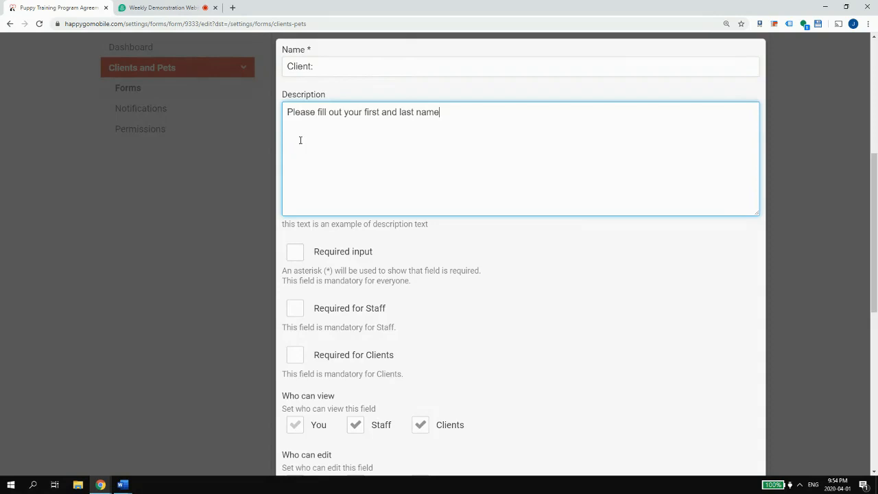
pyautogui.write('. Then enter your addres')
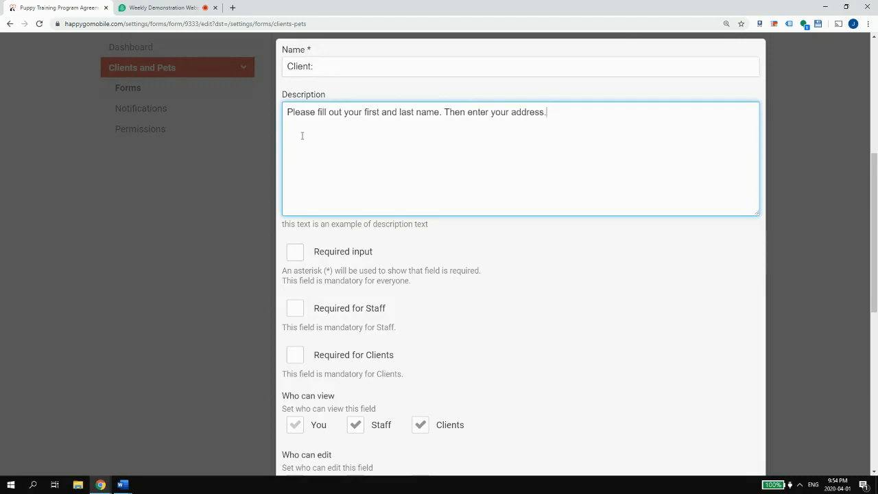
pyautogui.write('s.')
# - Make the Client field required for clients, not staff-editable, and save it
pyautogui.scroll(-2, 302, 135)
pyautogui.click(318, 198)
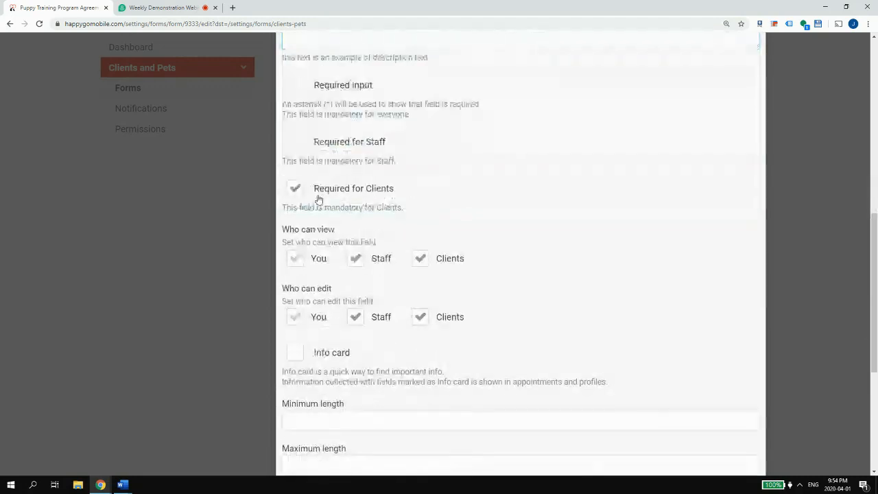
pyautogui.scroll(-1, 351, 252)
pyautogui.click(376, 272)
pyautogui.scroll(-4, 414, 280)
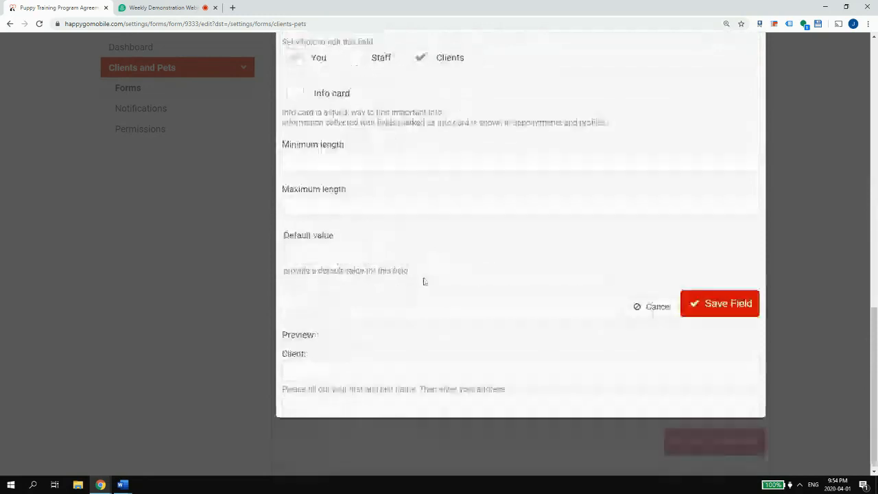
pyautogui.click(719, 303)
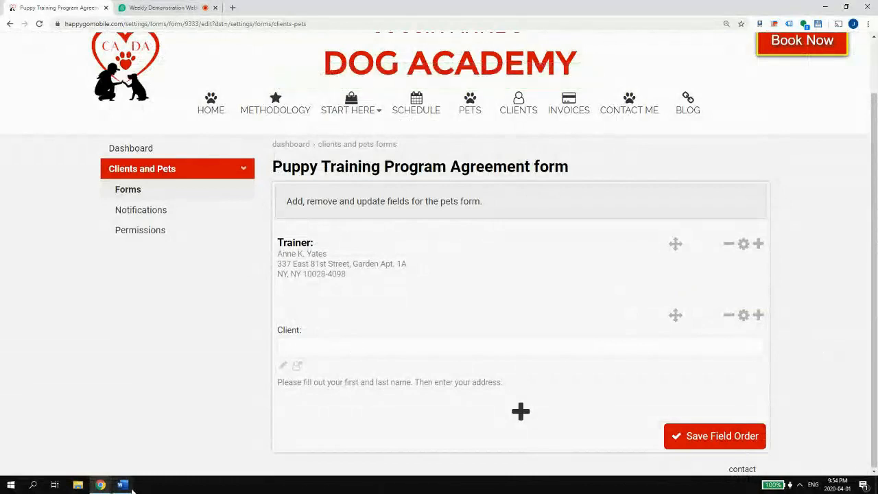
pyautogui.moveTo(124, 485)
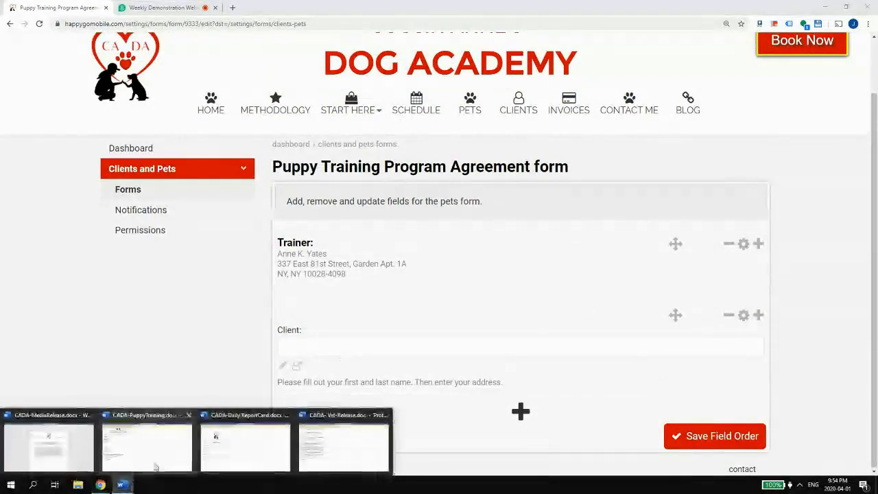
# - Add a Section heading named 'Client:' after Trainer and save it
pyautogui.click(758, 245)
pyautogui.click(394, 308)
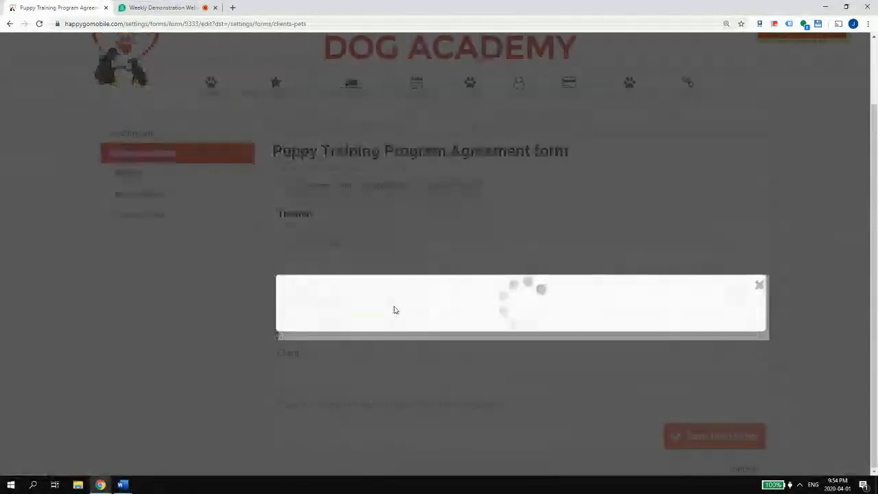
pyautogui.write('Client:')
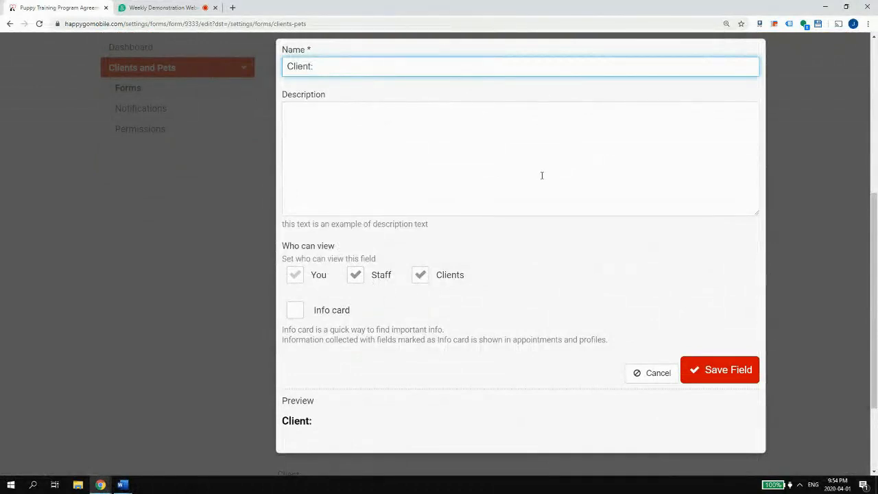
pyautogui.click(700, 376)
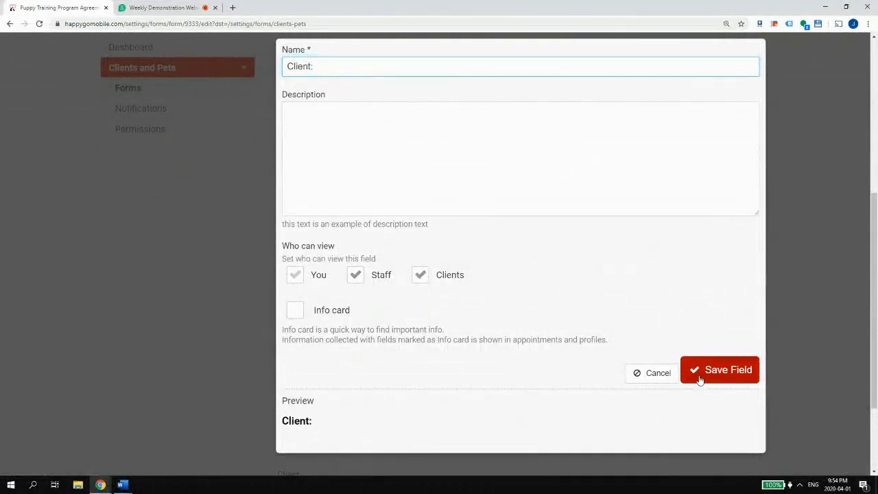
# - Relabel the client text field with its name-and-address instruction, moved from the description, and save
pyautogui.click(743, 316)
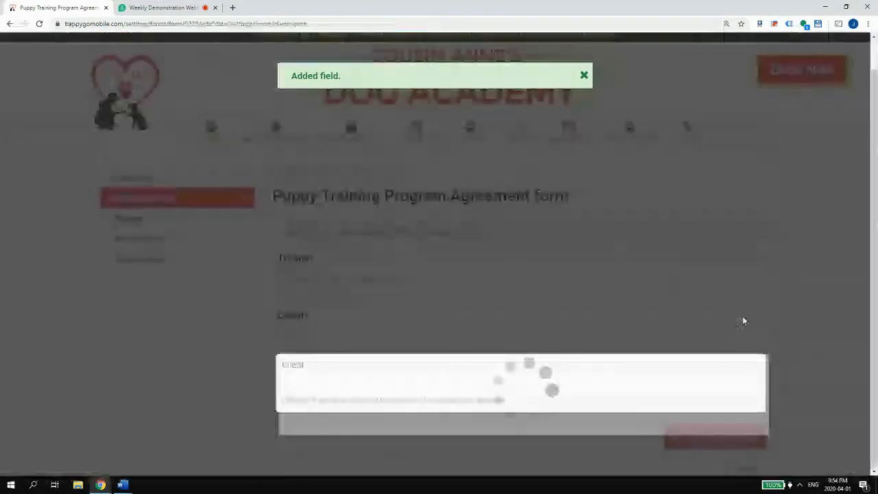
pyautogui.scroll(2, 597, 215)
pyautogui.moveTo(597, 215); pyautogui.dragTo(199, 202)
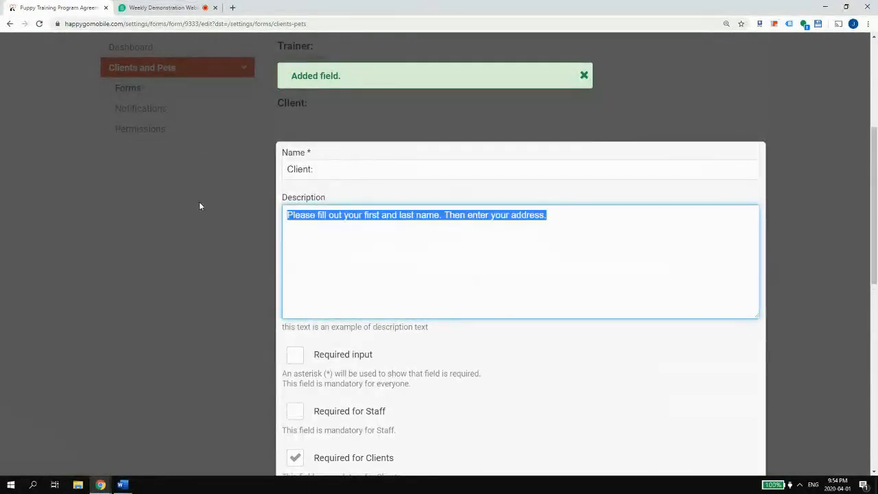
pyautogui.hotkey('ctrl', 'x')
pyautogui.click(336, 169)
pyautogui.hotkey('ctrl', 'a')
pyautogui.hotkey('ctrl', 'v')
pyautogui.scroll(-6, 505, 208)
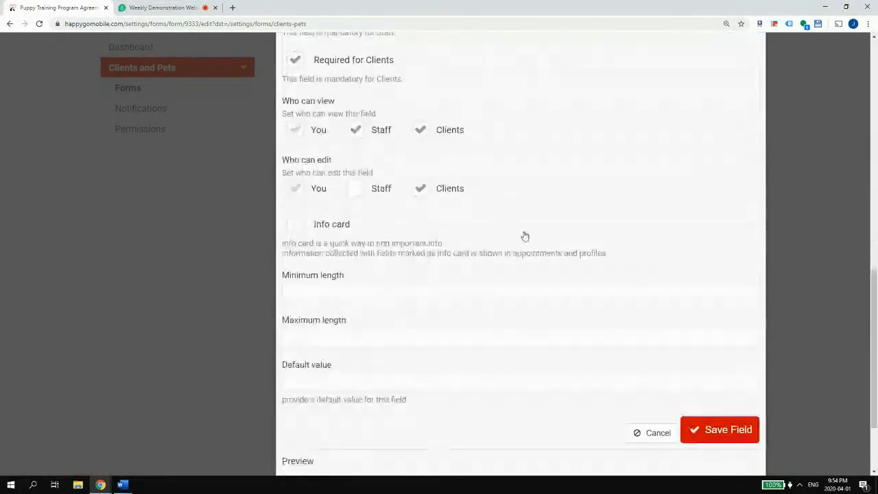
pyautogui.click(706, 422)
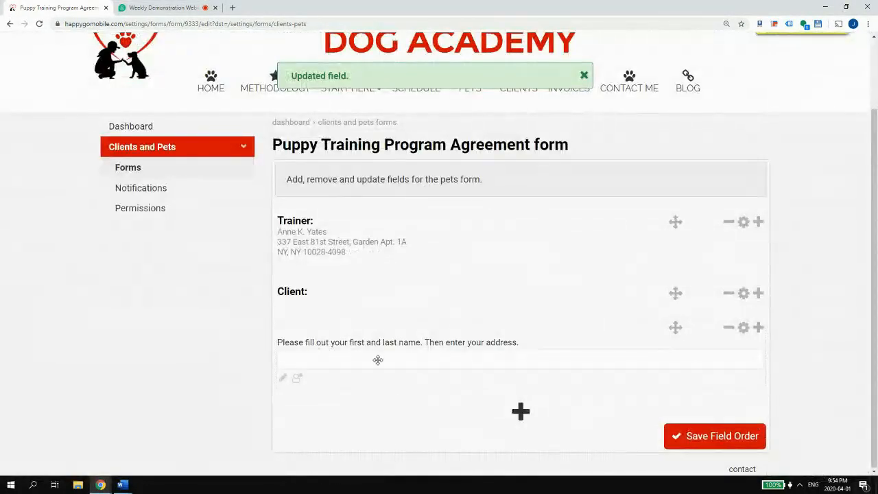
# - Save the form's field order, reopen the agreement's fields, and bring the Word document back
pyautogui.click(707, 441)
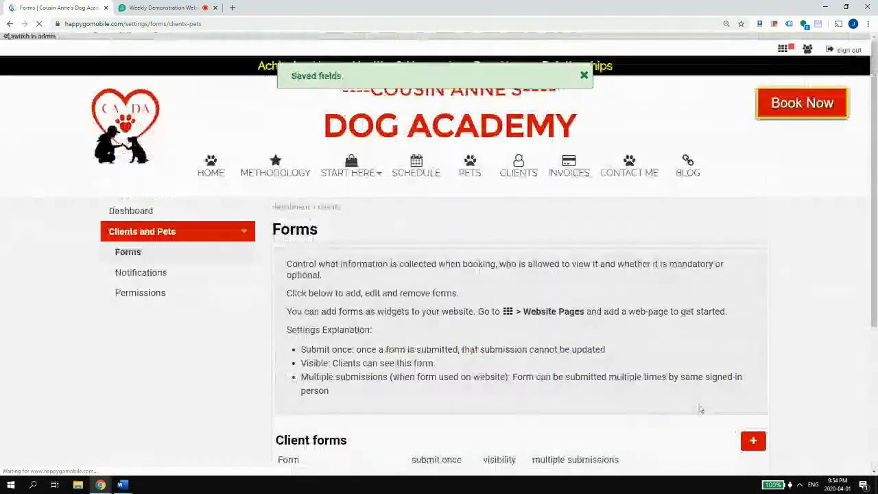
pyautogui.scroll(-4, 691, 404)
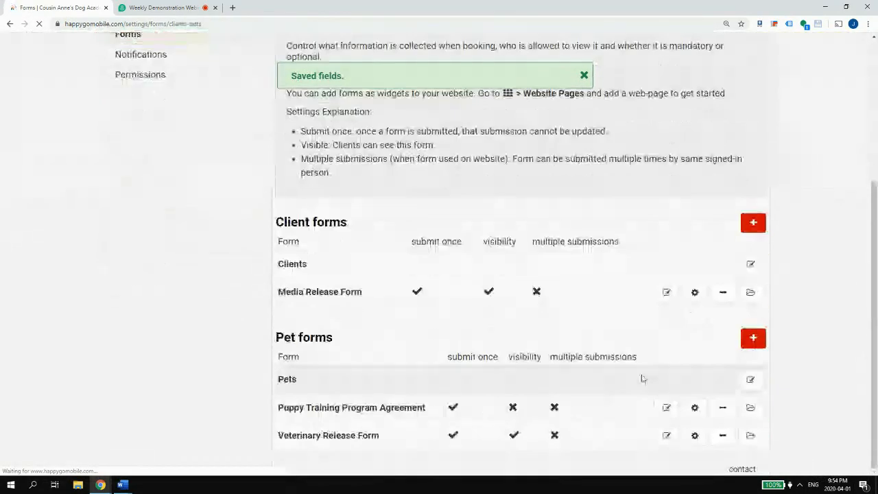
pyautogui.click(665, 408)
pyautogui.scroll(-1, 651, 408)
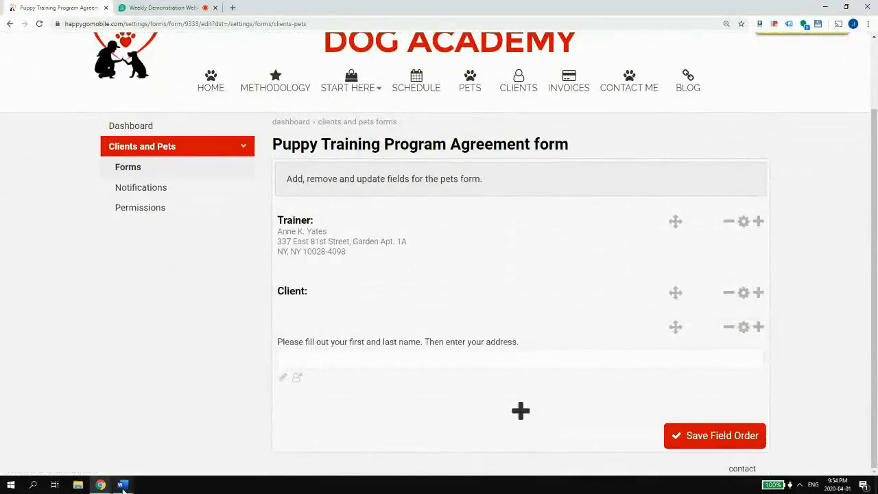
pyautogui.click(122, 457)
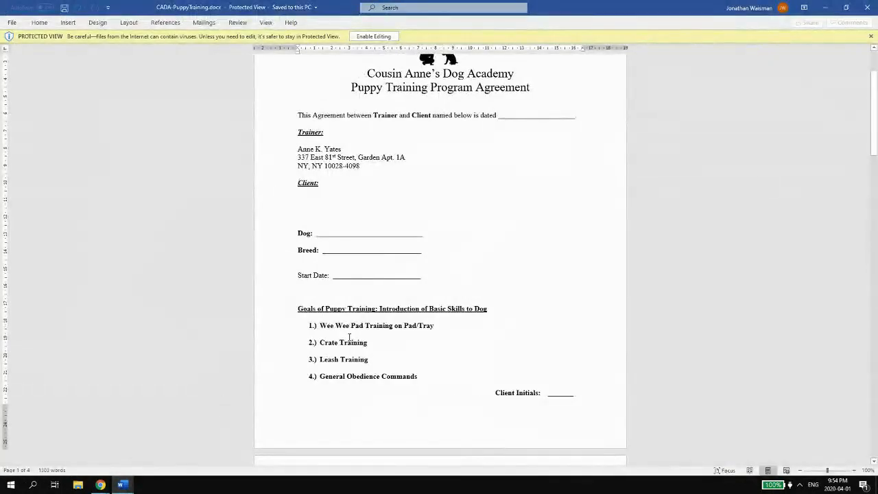
pyautogui.scroll(-1, 295, 302)
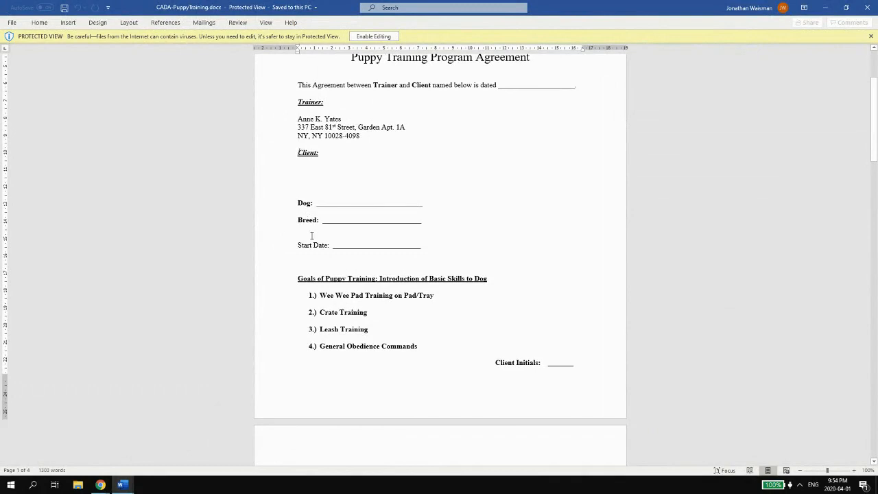
pyautogui.moveTo(296, 220); pyautogui.dragTo(322, 218)
pyautogui.click(321, 225)
pyautogui.click(286, 249)
pyautogui.click(377, 245)
pyautogui.click(314, 246)
pyautogui.tripleClick(297, 245)
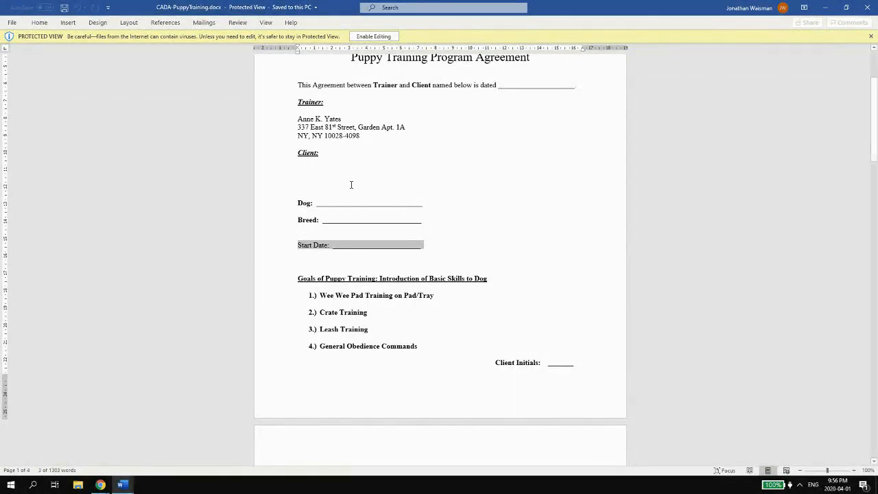
# - Copy the Goals of Puppy Training heading and its four numbered training items in Word
pyautogui.scroll(-1, 351, 185)
pyautogui.click(335, 207)
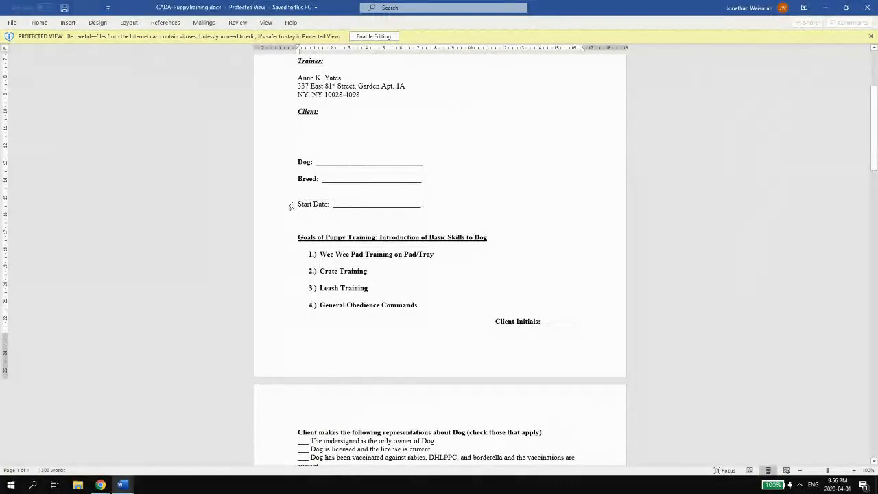
pyautogui.click(292, 206)
pyautogui.click(299, 205)
pyautogui.moveTo(298, 204); pyautogui.dragTo(423, 204)
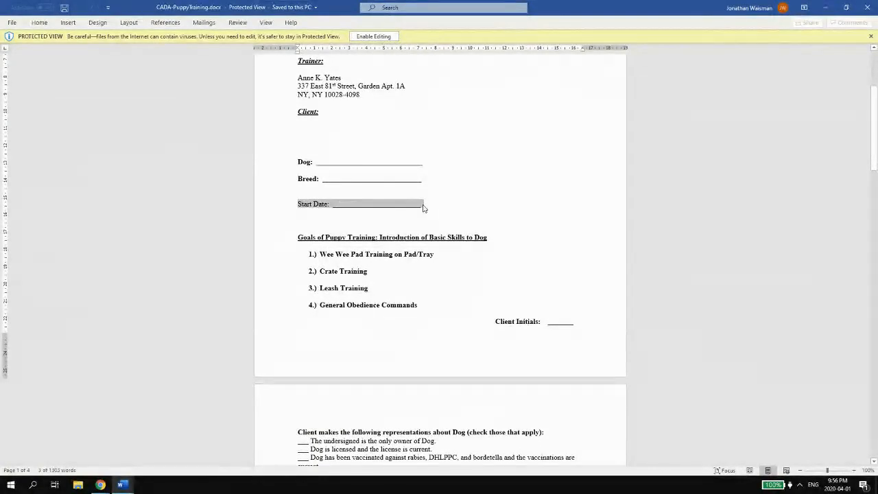
pyautogui.scroll(-1, 424, 206)
pyautogui.scroll(-2, 427, 210)
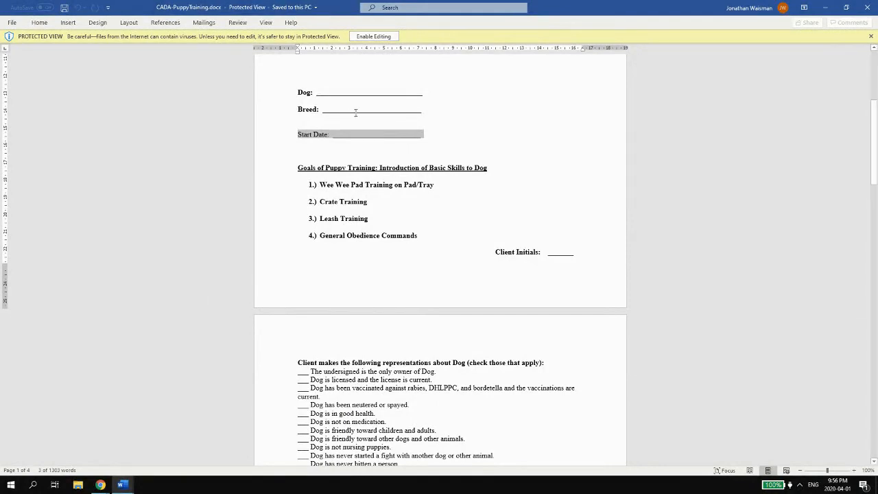
pyautogui.moveTo(298, 169); pyautogui.dragTo(447, 234)
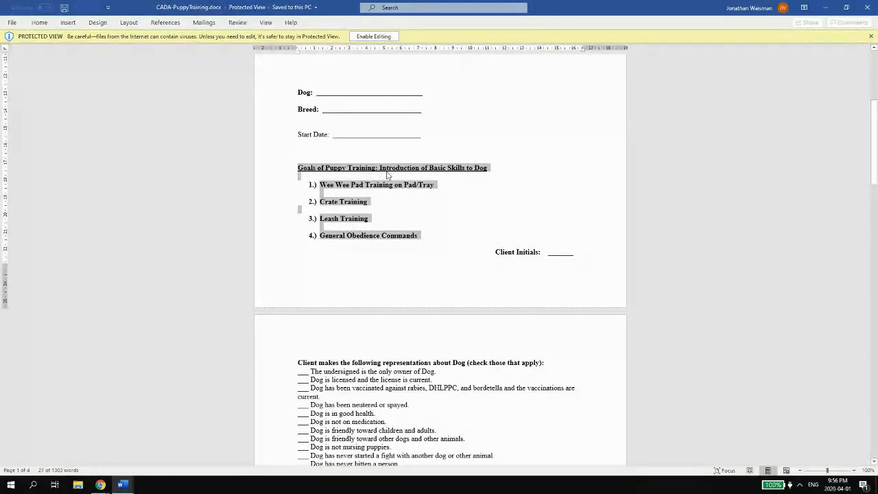
pyautogui.moveTo(121, 485)
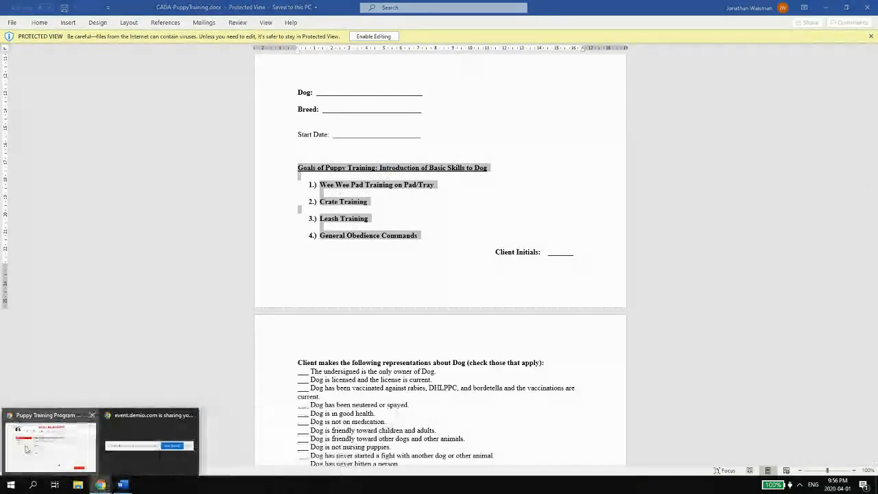
# - Add a new Section field and paste the four training goals, without the heading, as its description
pyautogui.click(50, 446)
pyautogui.click(758, 329)
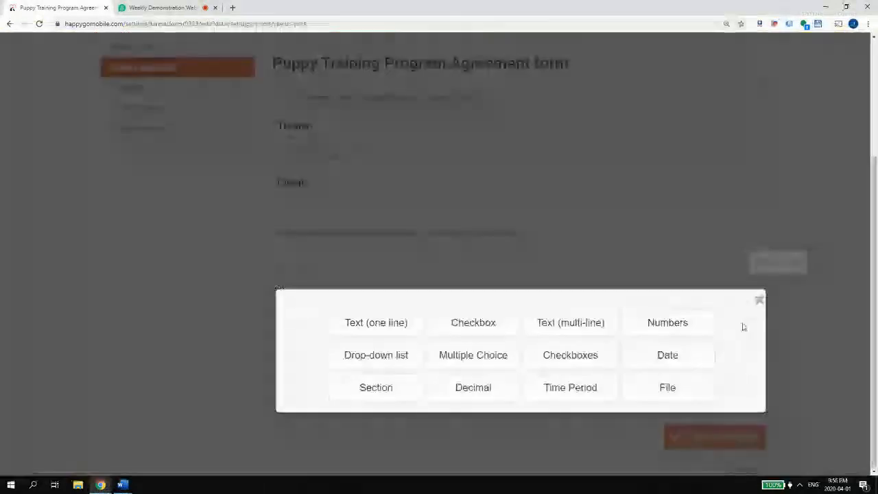
pyautogui.click(376, 388)
pyautogui.click(346, 191)
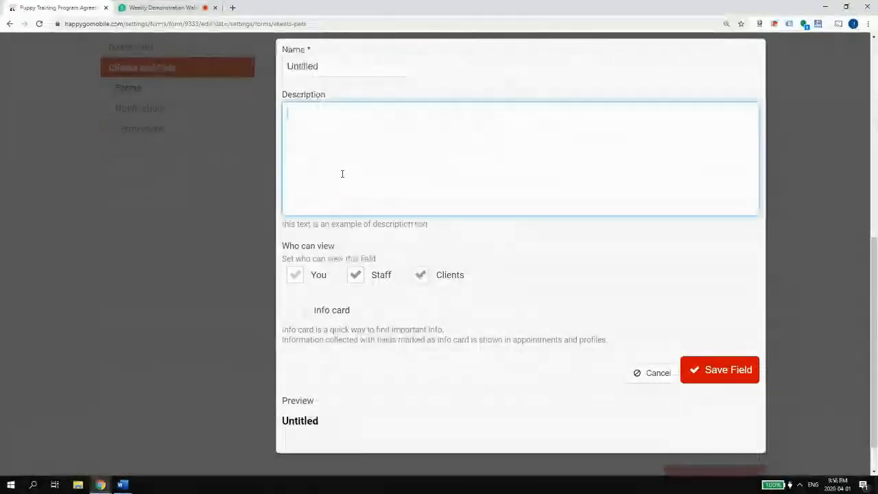
pyautogui.hotkey('ctrl', 'v')
pyautogui.moveTo(527, 107)
pyautogui.mouseDown()
pyautogui.moveTo(389, 110)
pyautogui.moveTo(528, 112)
pyautogui.mouseUp()
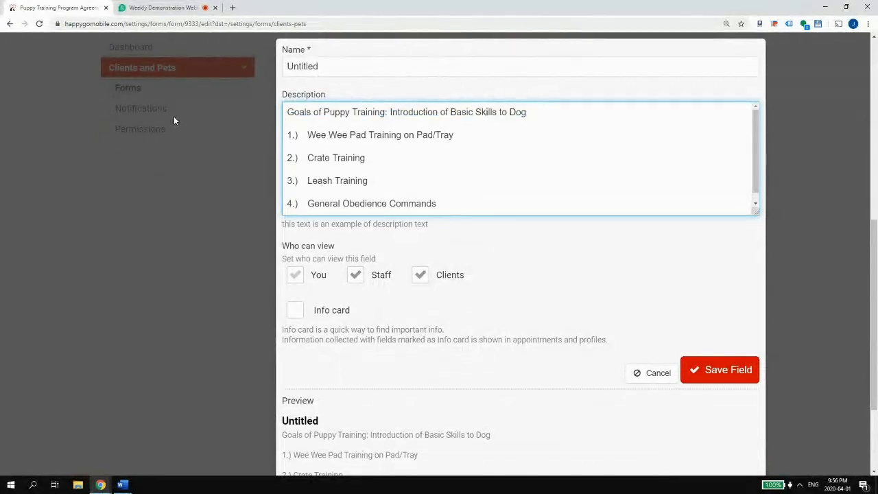
pyautogui.hotkey('shift', 'Home')
pyautogui.hotkey('ctrl', 'c')
pyautogui.press('BackSpace')
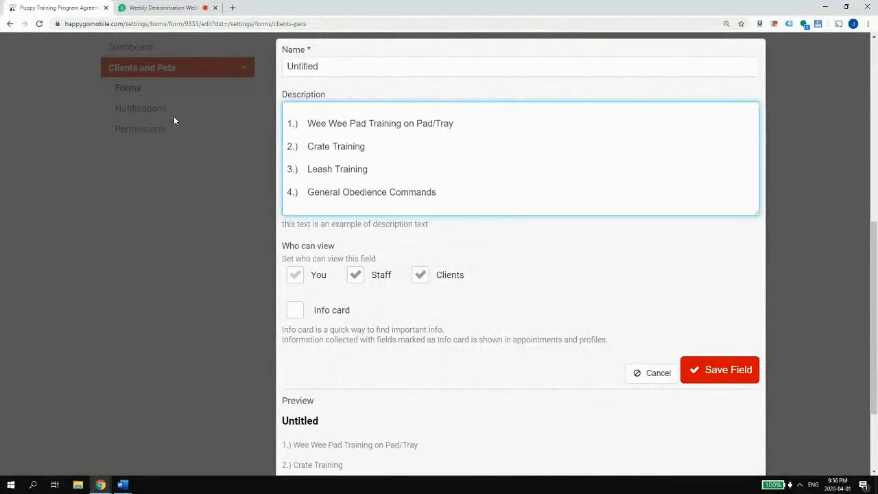
pyautogui.press('Delete')
# - Name the section 'Goals of Puppy Training' and remove the blank lines between goal items
pyautogui.doubleClick(316, 68)
pyautogui.hotkey('ctrl', 'v')
pyautogui.click(347, 122)
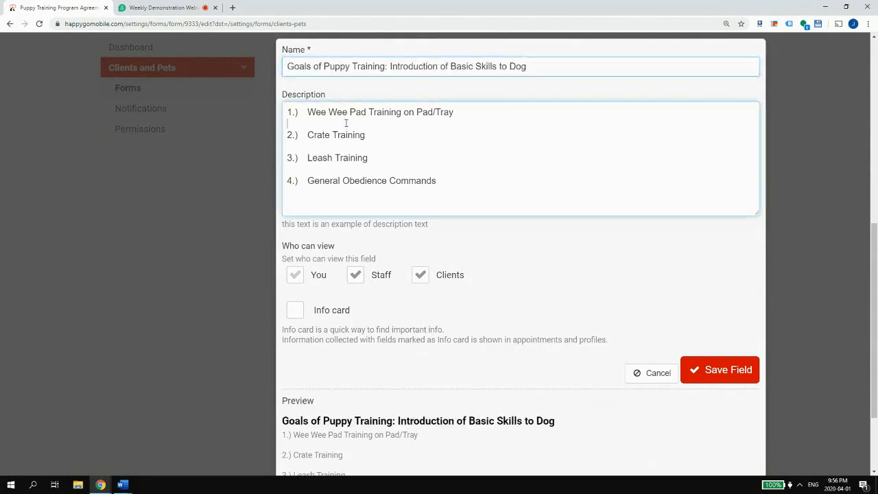
pyautogui.press('Delete')
pyautogui.press('Down')
pyautogui.press('Delete')
pyautogui.press('Down')
pyautogui.press('Delete')
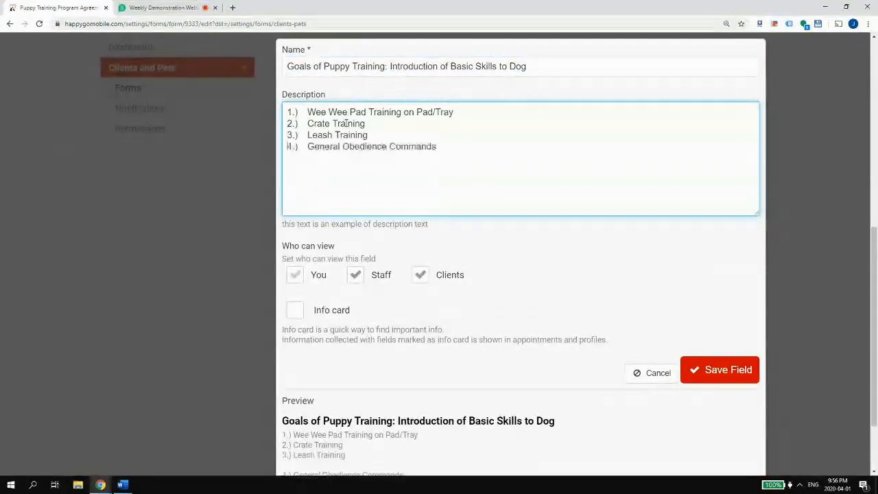
# - Save the goals section field and the form's field order
pyautogui.scroll(-2, 359, 153)
pyautogui.click(707, 289)
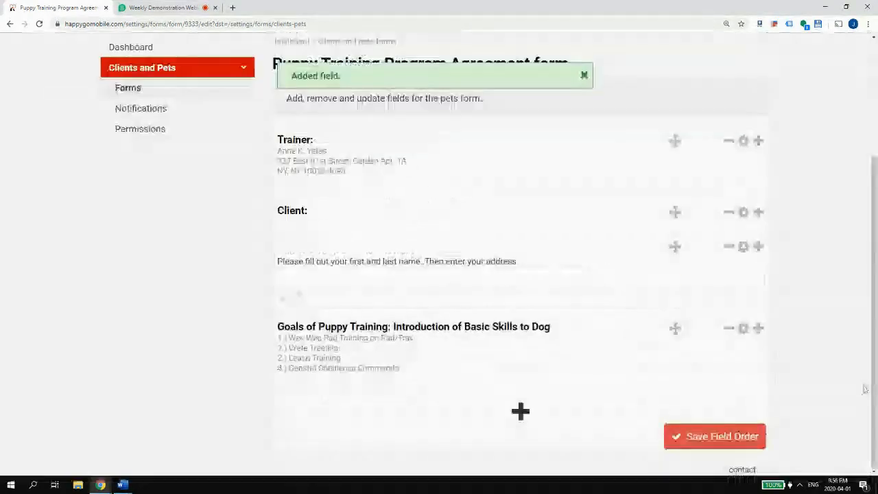
pyautogui.click(676, 440)
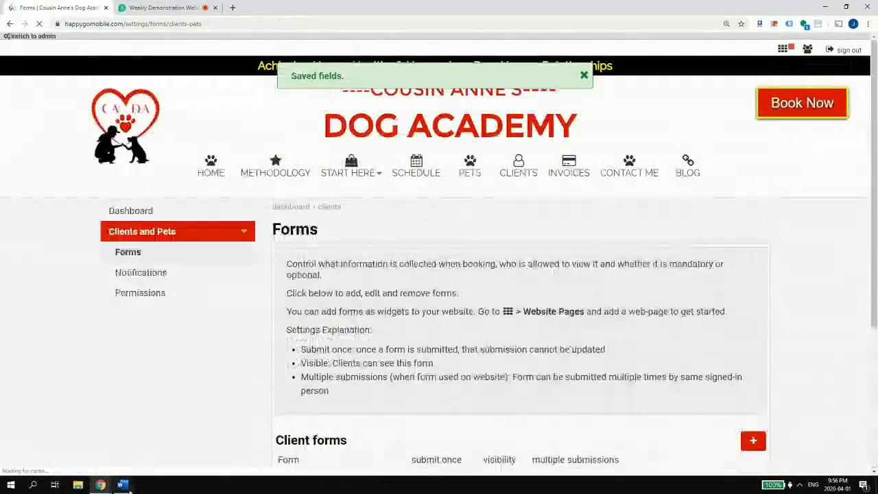
# - Copy the 'Client makes the following representations' heading from page 2 of the Word document
pyautogui.moveTo(121, 485)
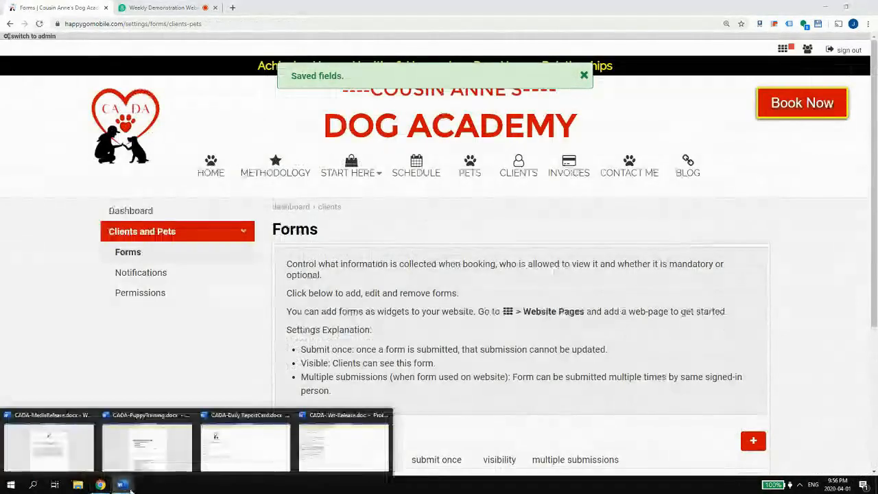
pyautogui.click(140, 448)
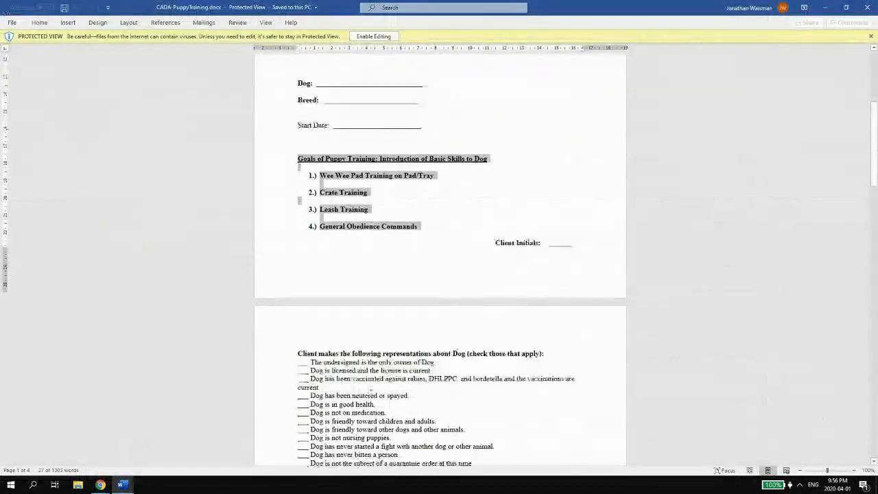
pyautogui.scroll(-4, 305, 226)
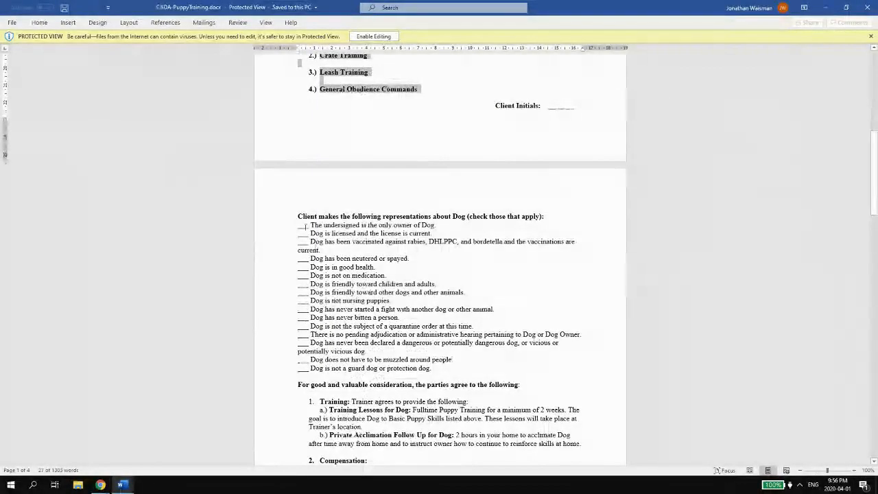
pyautogui.moveTo(298, 217); pyautogui.dragTo(570, 215)
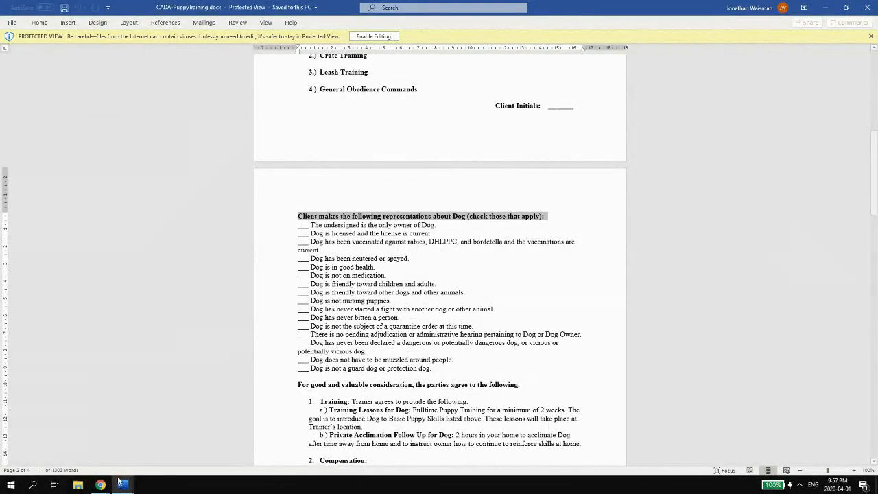
pyautogui.scroll(2, 463, 242)
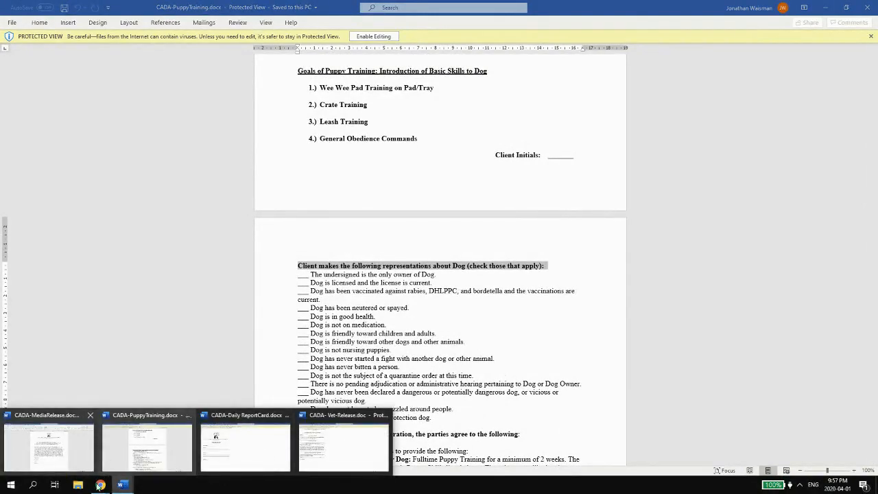
# - Reopen the Puppy Training agreement's fields for editing in HappyGoMobile
pyautogui.moveTo(100, 485)
pyautogui.click(82, 450)
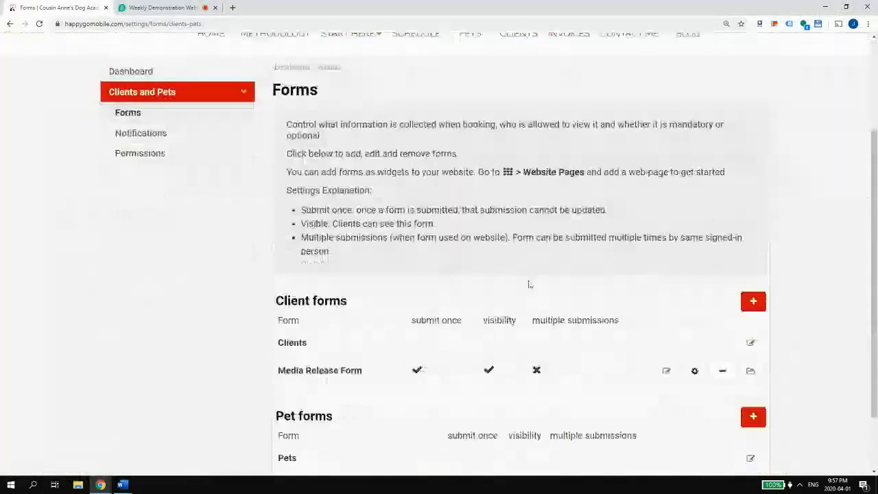
pyautogui.scroll(-1, 528, 284)
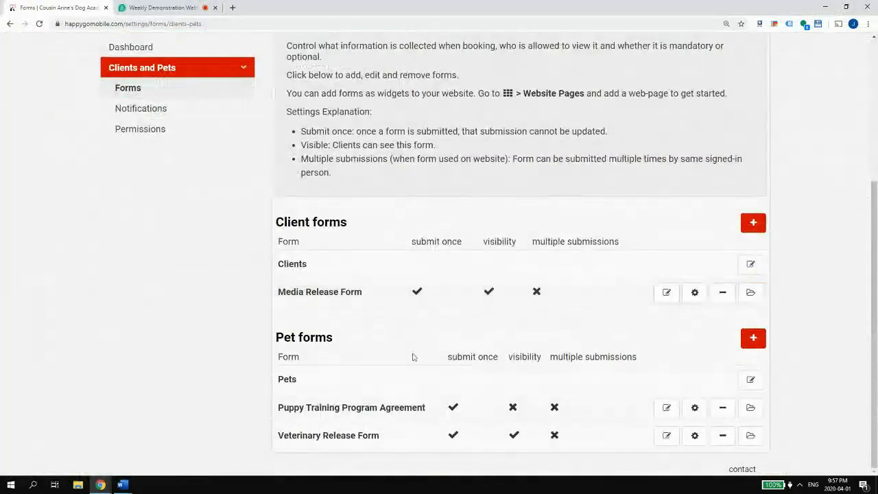
pyautogui.click(667, 408)
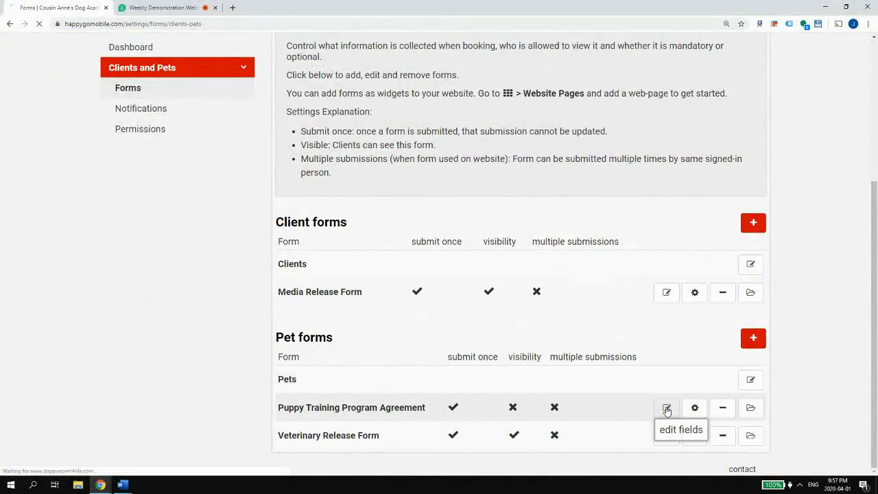
pyautogui.scroll(-3, 568, 328)
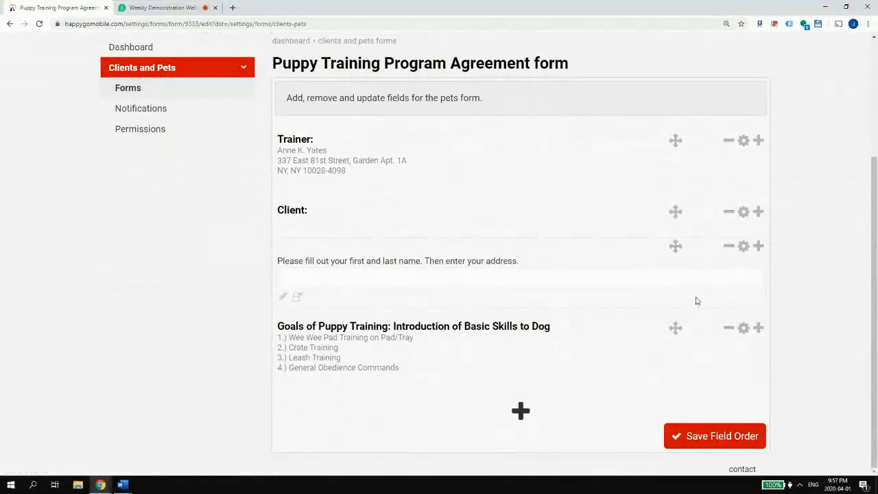
# - Add a text field after the goals section named 'Please enter any additional goals at this time'
pyautogui.click(758, 328)
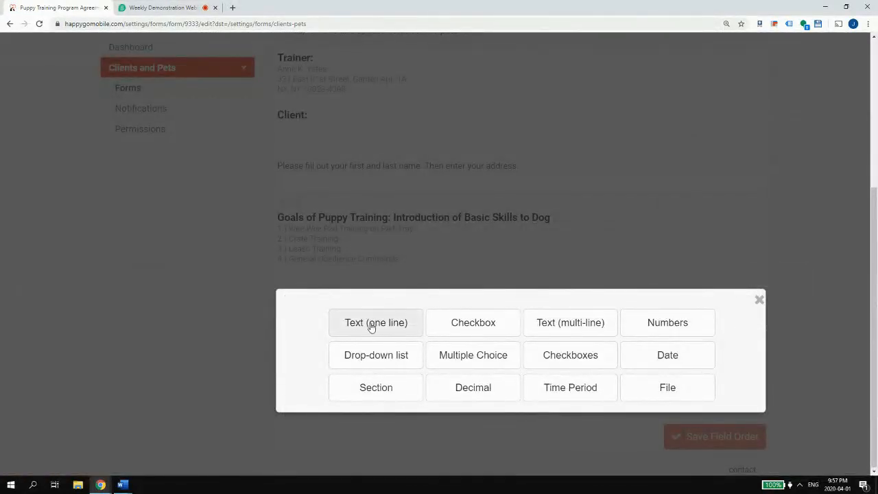
pyautogui.click(563, 324)
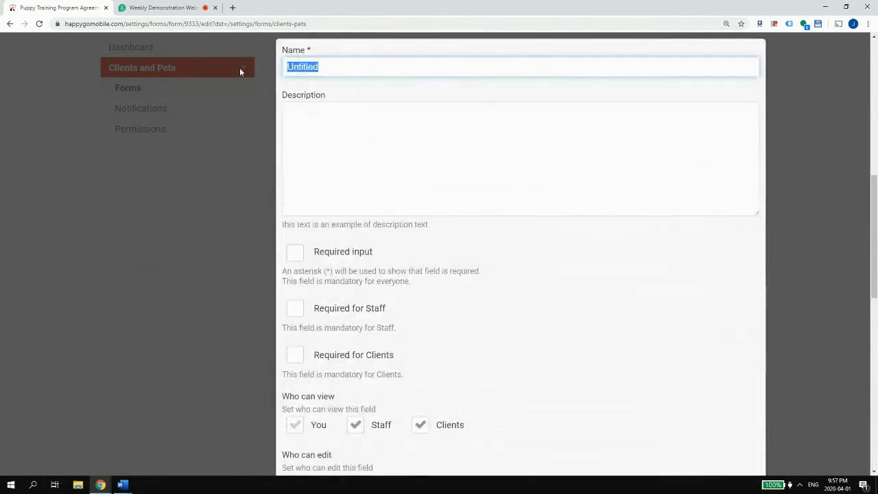
pyautogui.write('Ple')
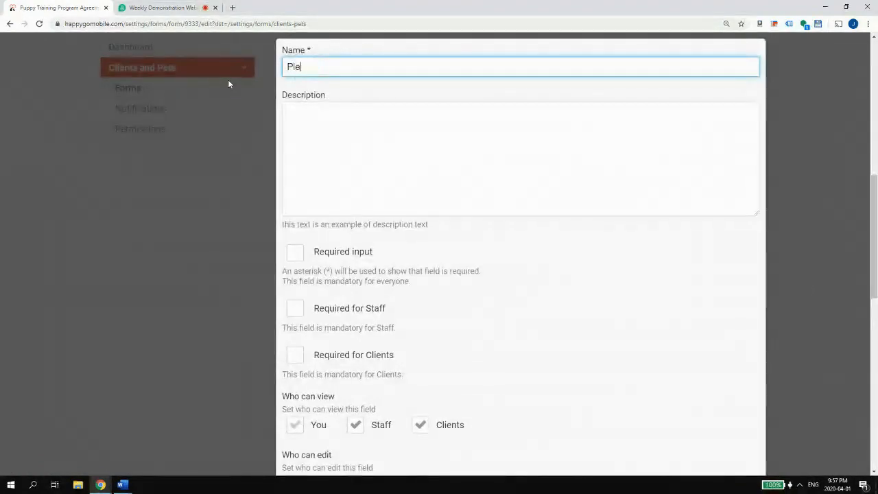
pyautogui.write('ase enter any')
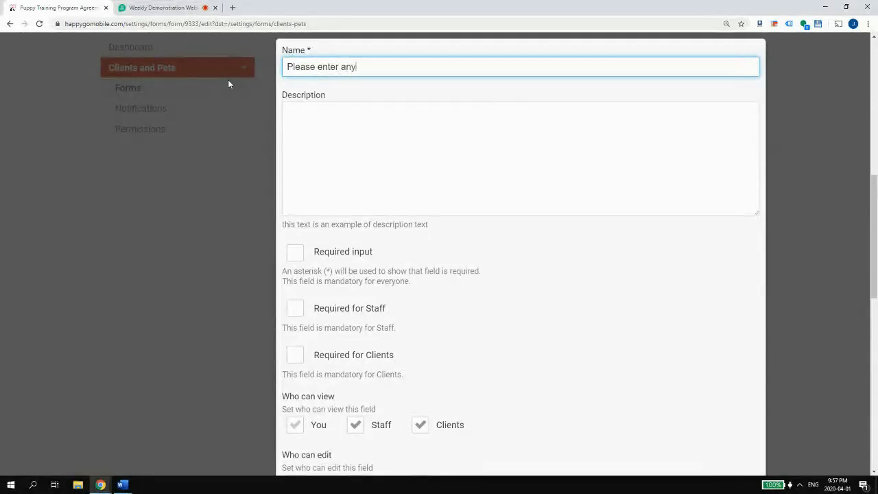
pyautogui.write(' additional goals at this time:')
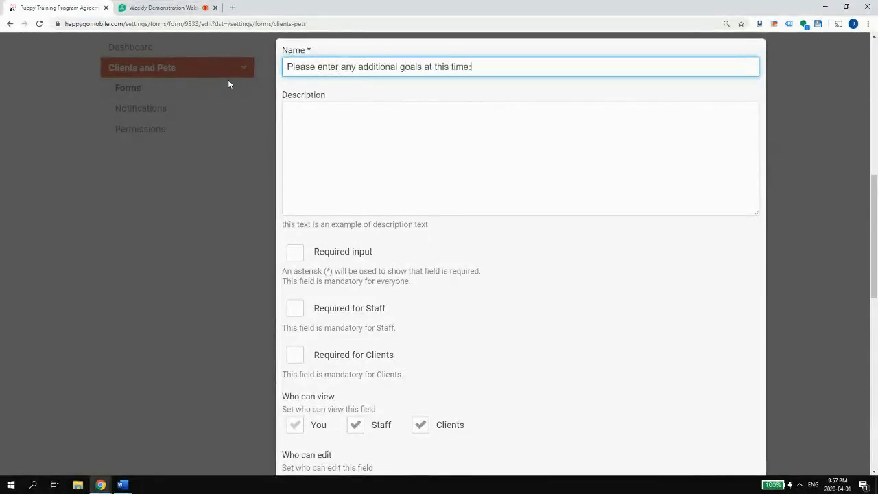
pyautogui.scroll(-3, 288, 103)
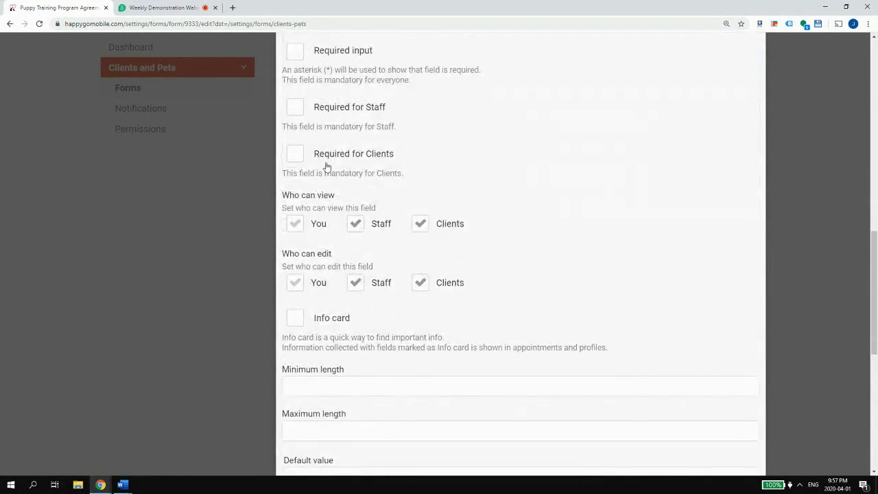
pyautogui.scroll(-4, 393, 171)
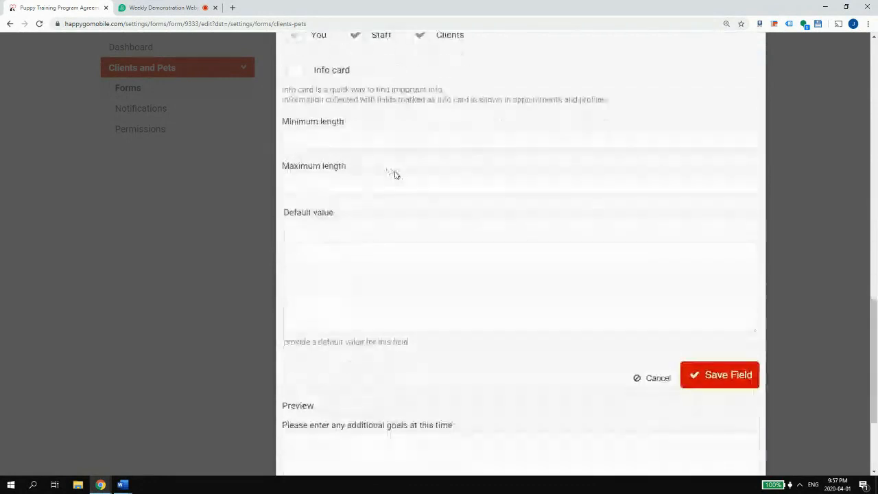
pyautogui.scroll(-2, 395, 174)
pyautogui.scroll(5, 388, 168)
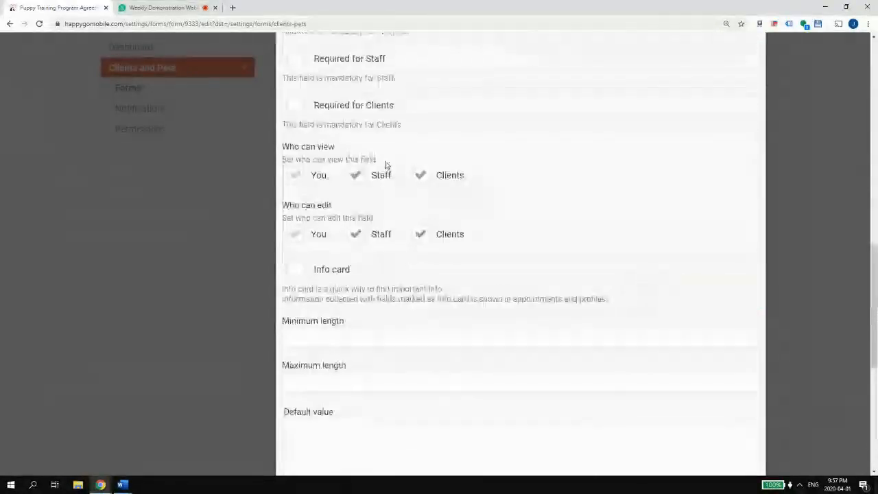
pyautogui.scroll(4, 387, 166)
# - Give the additional-goals field the description 'Goal Name, Description and Measure of Success' and save it
pyautogui.click(360, 155)
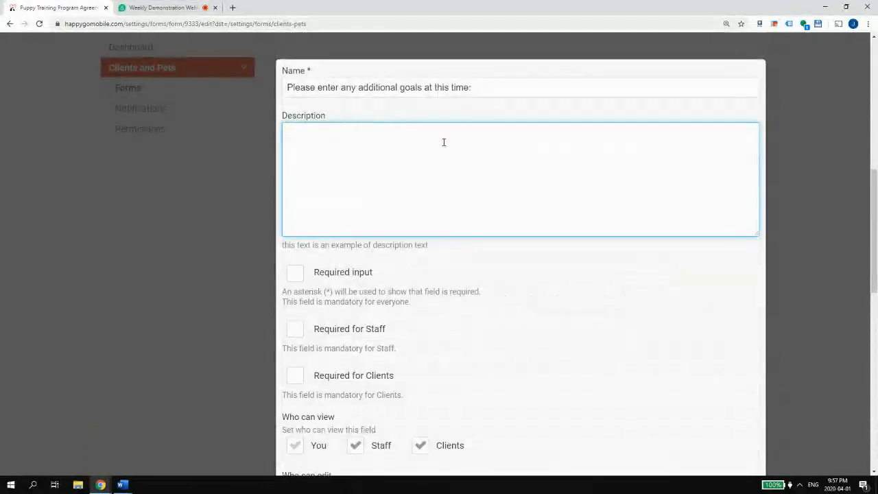
pyautogui.scroll(-1, 378, 131)
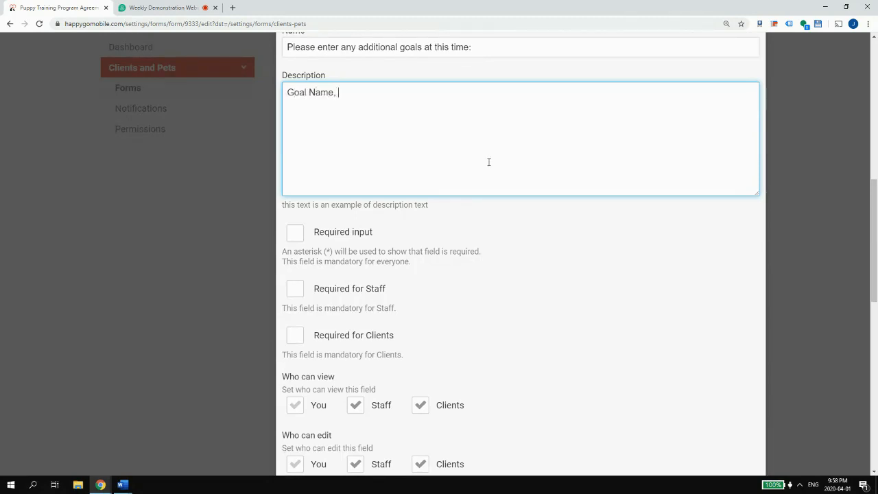
pyautogui.write('ion')
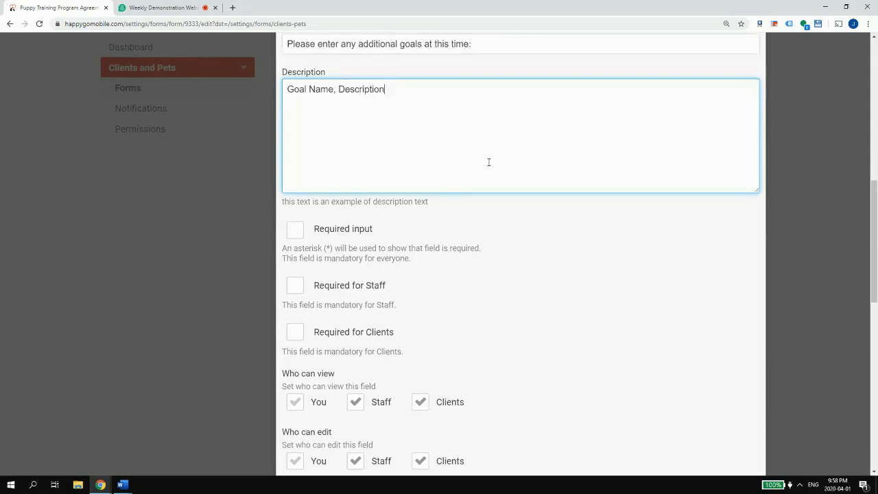
pyautogui.write(' and Measure of Success:')
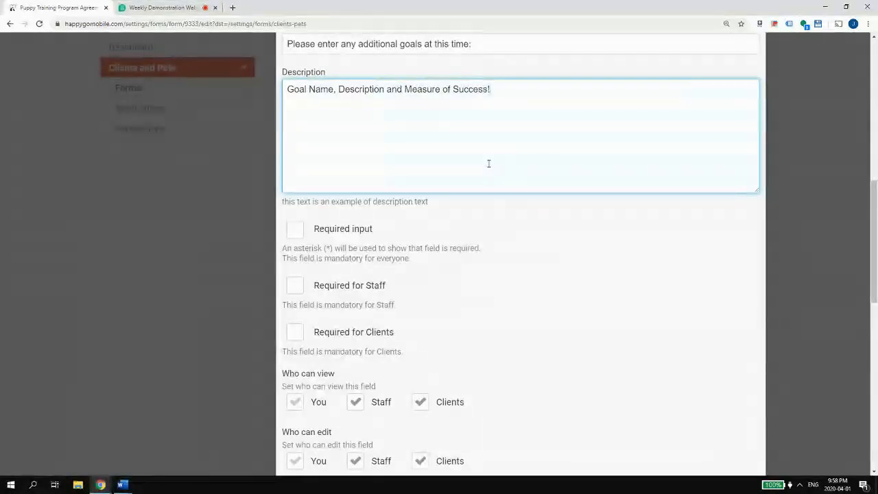
pyautogui.scroll(-3, 499, 179)
pyautogui.scroll(-4, 500, 179)
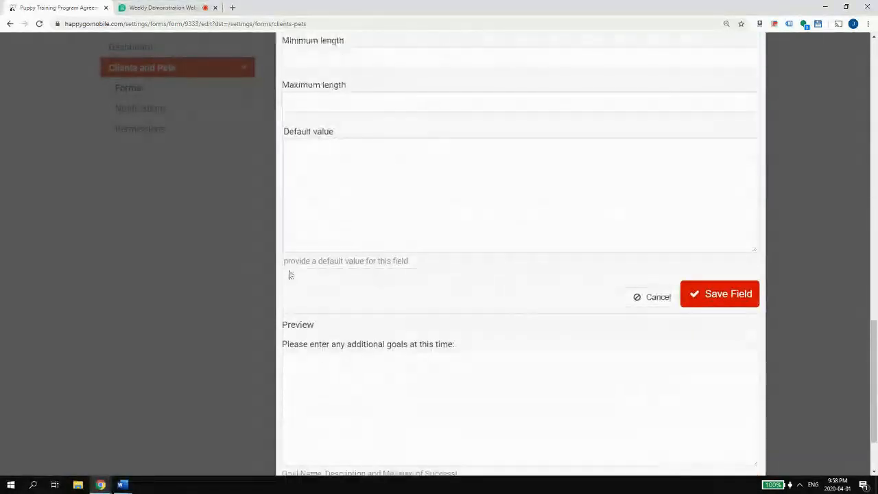
pyautogui.scroll(-2, 318, 362)
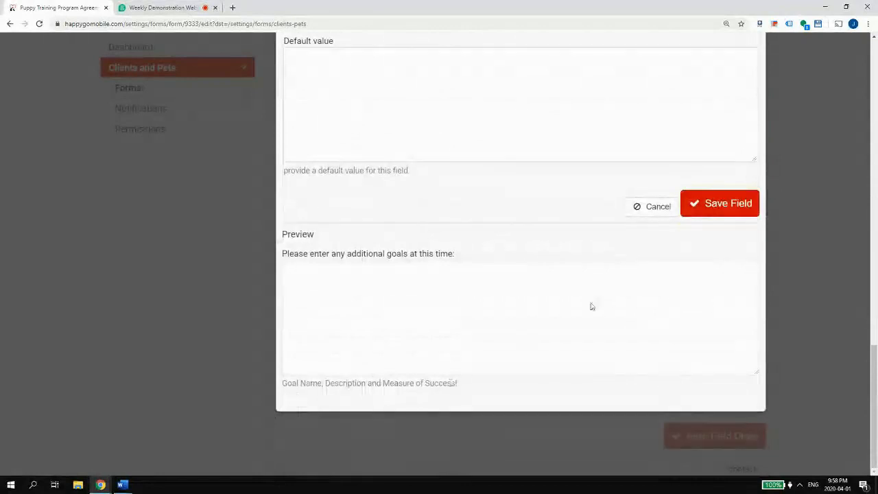
pyautogui.click(720, 204)
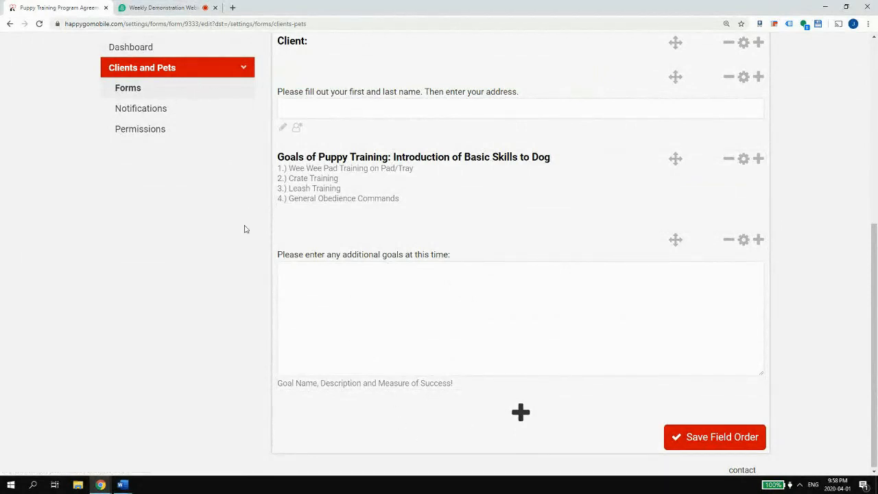
# - Copy the dog-representations heading in Word and return to the form editor
pyautogui.moveTo(121, 485)
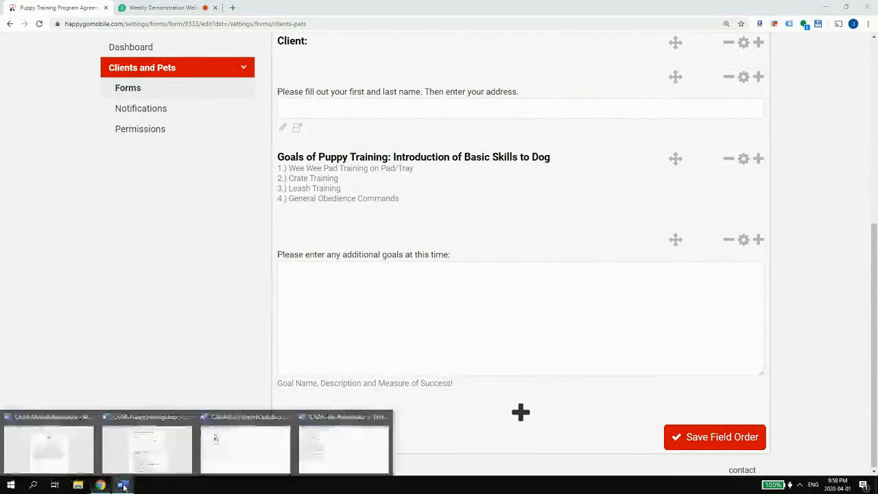
pyautogui.click(146, 446)
pyautogui.scroll(-1, 302, 384)
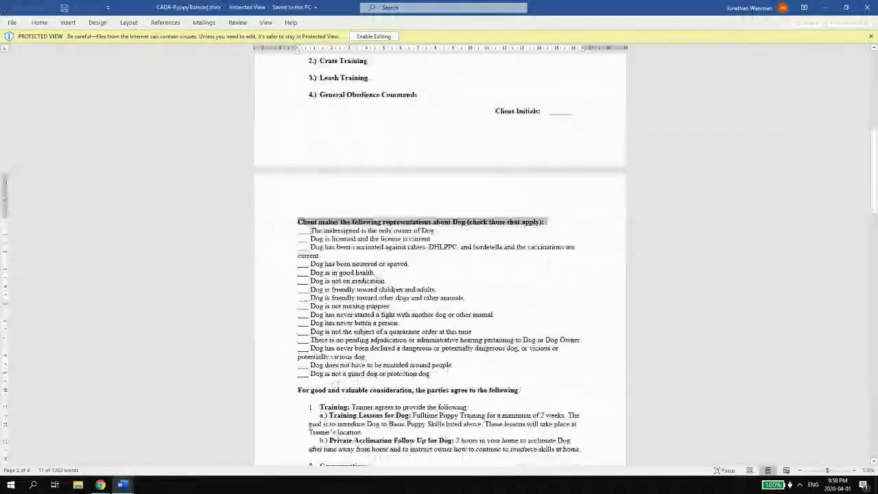
pyautogui.rightClick(320, 221)
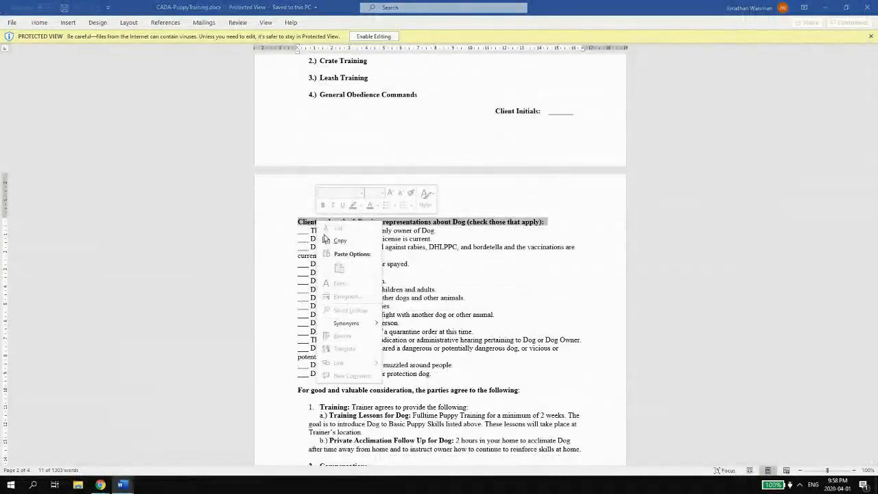
pyautogui.click(329, 240)
pyautogui.click(826, 8)
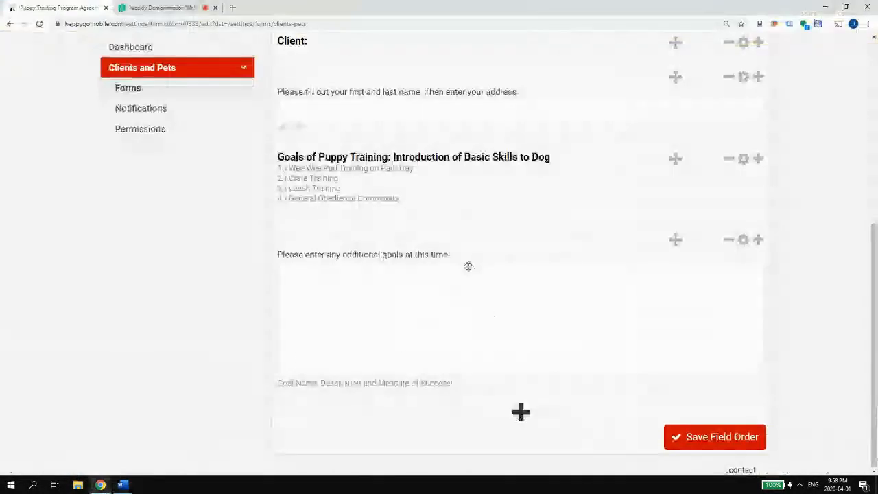
# - Add and save a Section field named with the pasted dog-representations heading
pyautogui.click(522, 413)
pyautogui.click(418, 403)
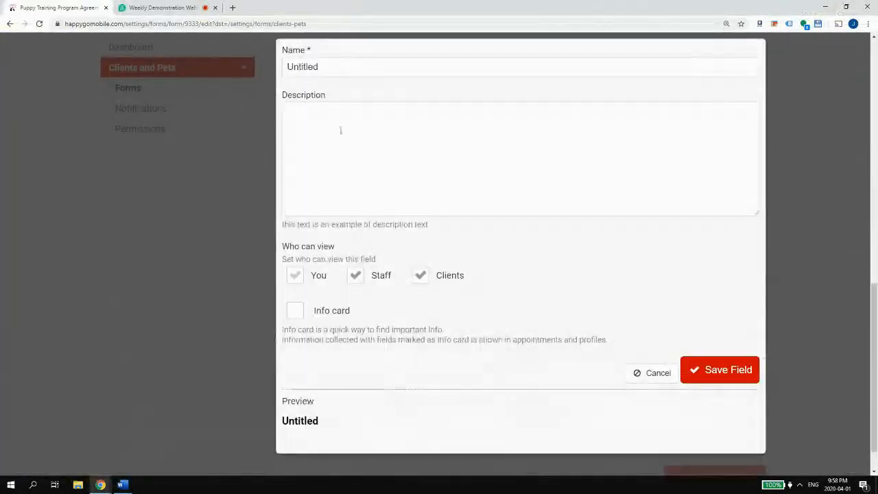
pyautogui.hotkey('ctrl', 'v')
pyautogui.click(691, 378)
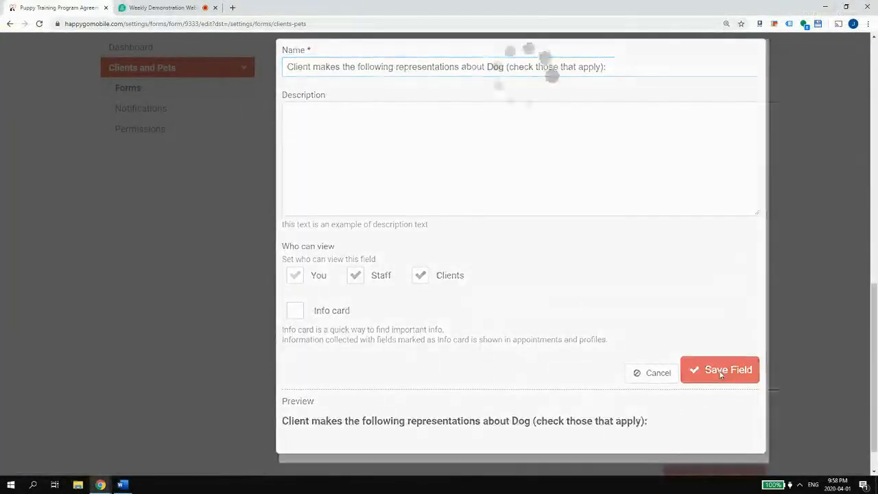
# - Add a Checkboxes field and copy the whole dog representations checklist from Word
pyautogui.click(520, 412)
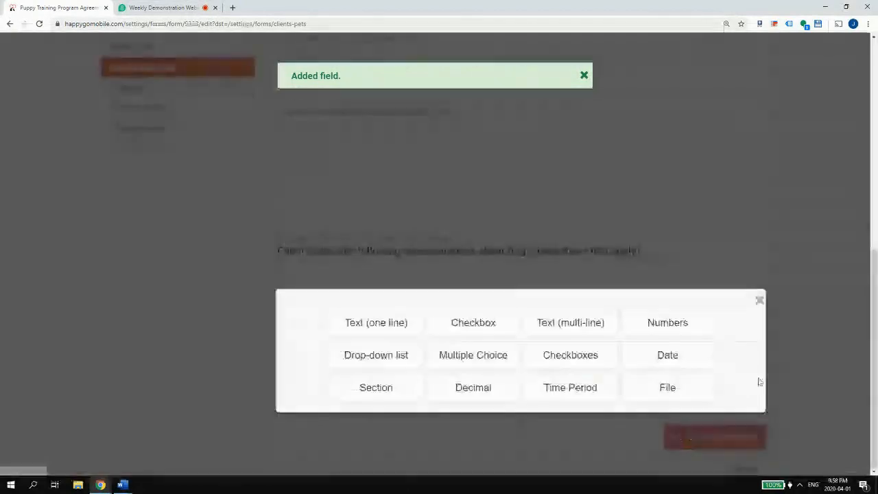
pyautogui.click(572, 362)
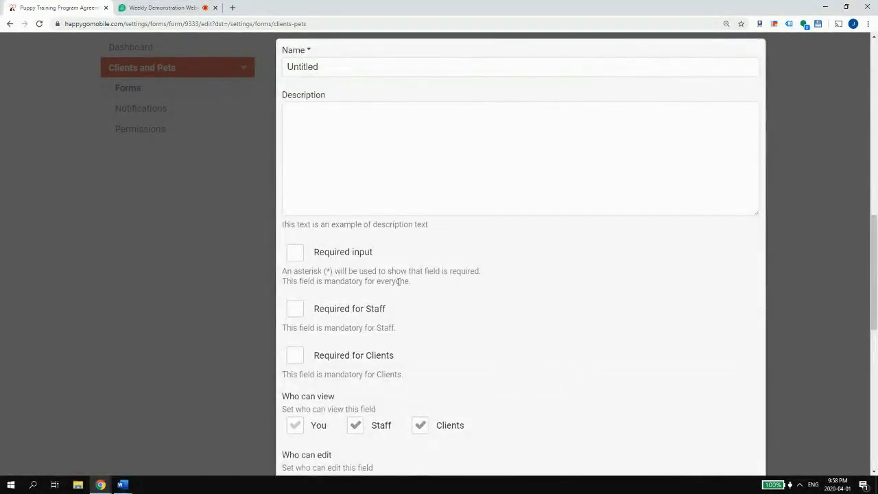
pyautogui.moveTo(126, 484)
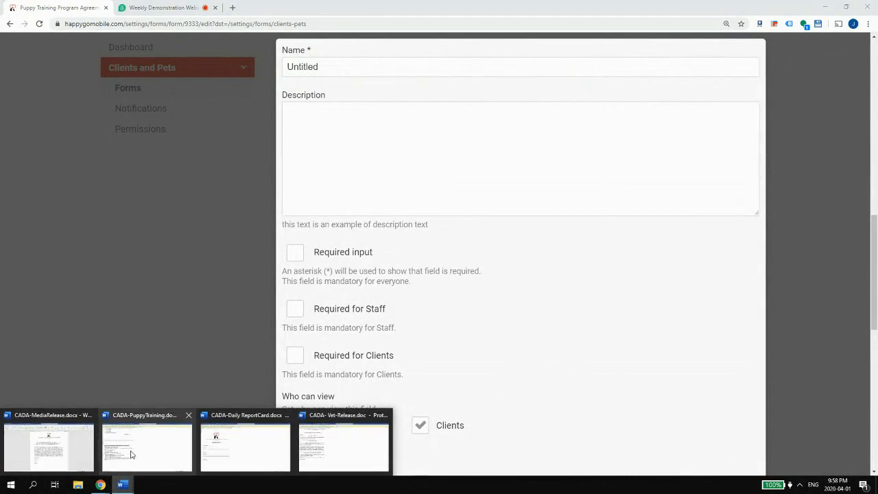
pyautogui.click(130, 454)
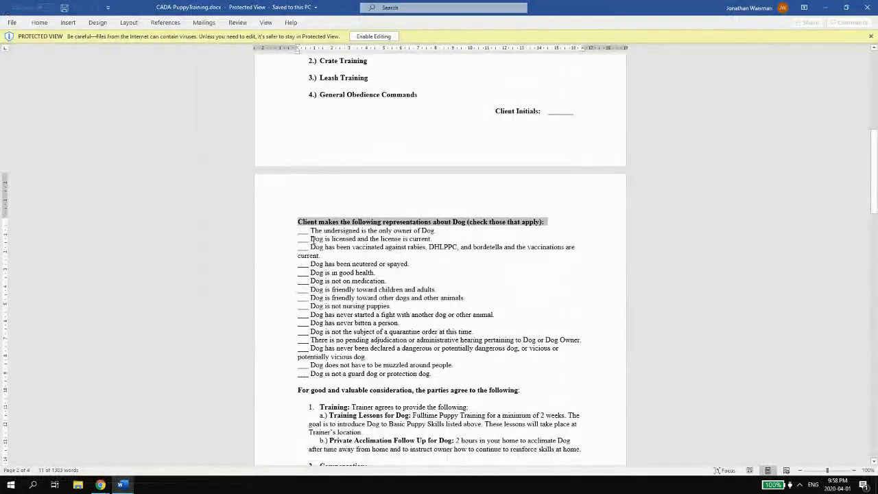
pyautogui.moveTo(433, 374); pyautogui.dragTo(301, 227)
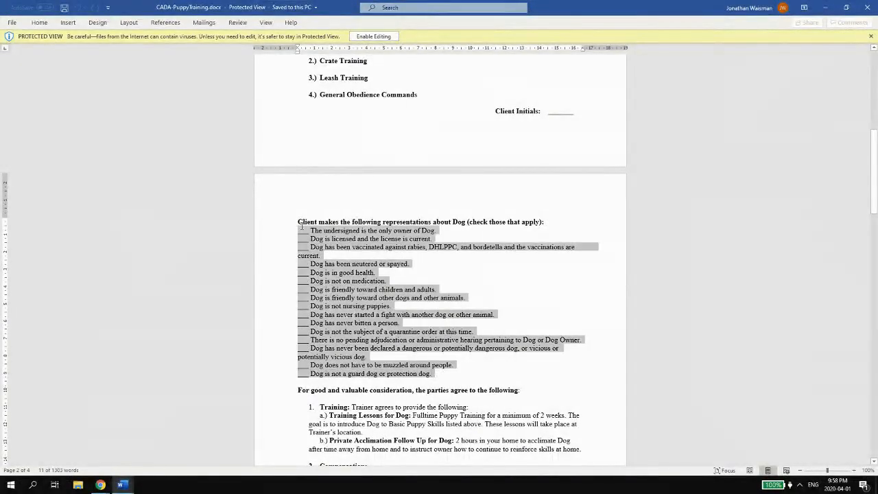
pyautogui.click(825, 7)
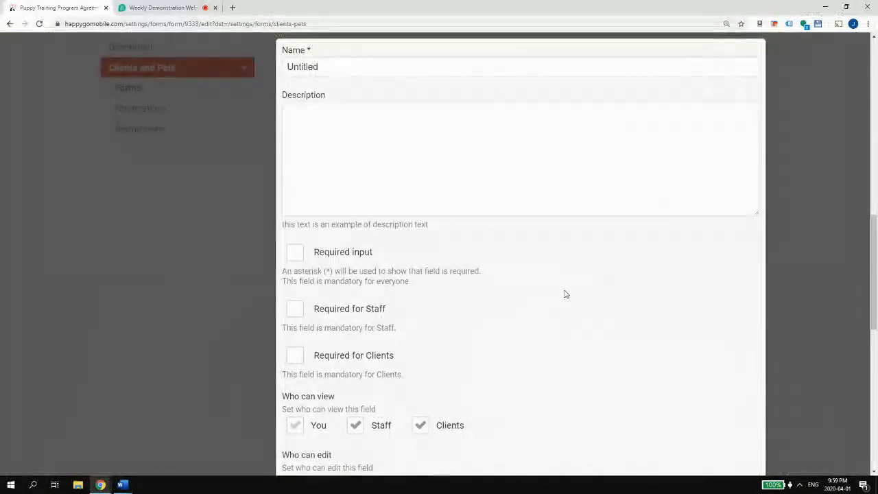
# - Make the checkboxes required for clients, paste the dog checklist as choices, and display them vertically
pyautogui.scroll(-2, 407, 247)
pyautogui.click(341, 241)
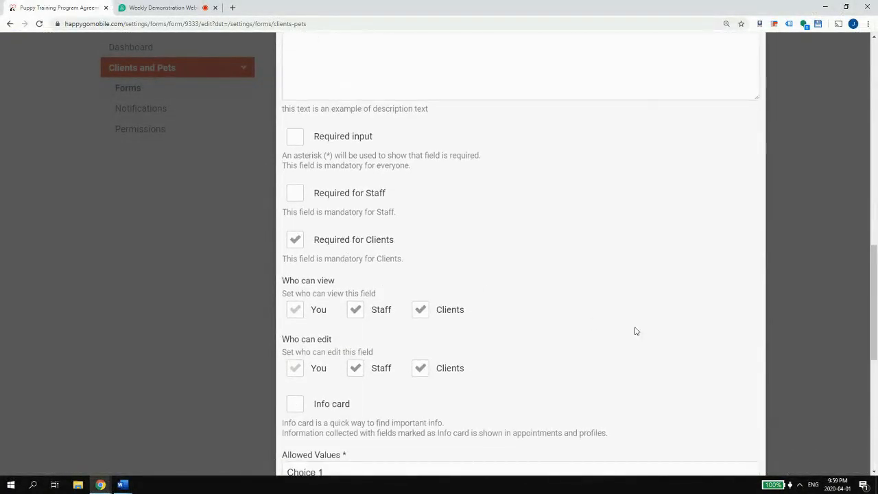
pyautogui.scroll(-4, 635, 328)
pyautogui.moveTo(482, 329); pyautogui.dragTo(231, 212)
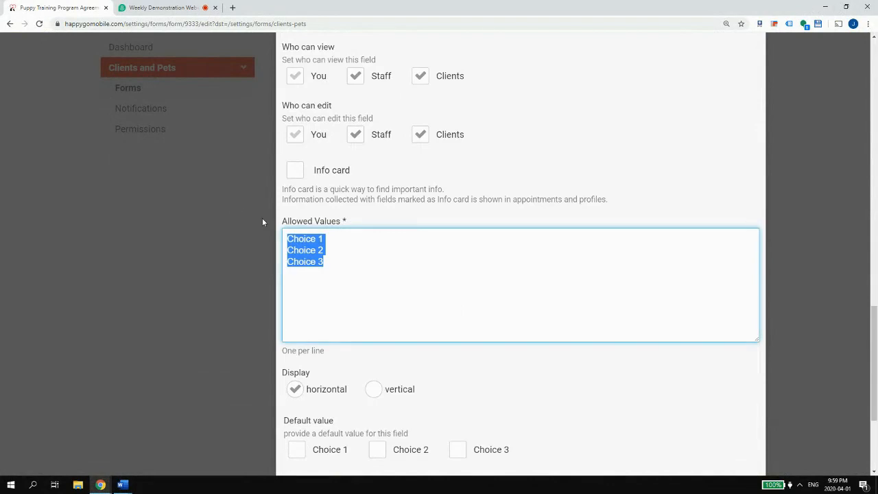
pyautogui.hotkey('ctrl', 'v')
pyautogui.scroll(-3, 322, 243)
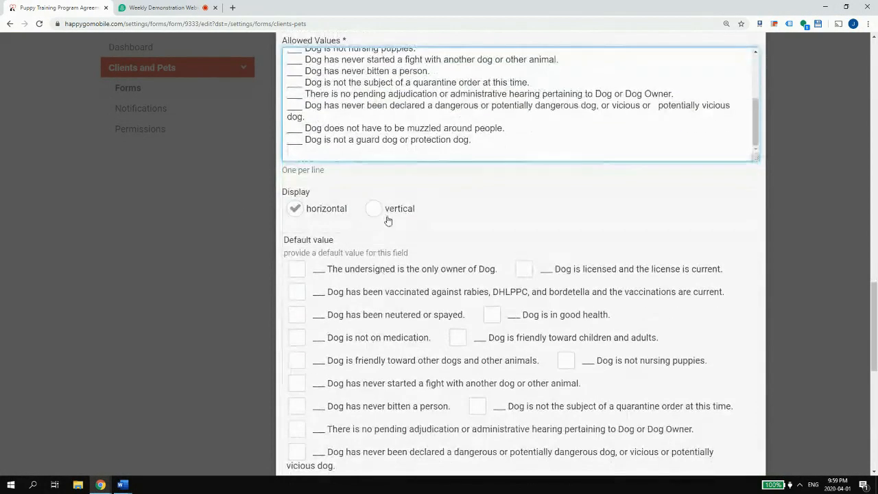
pyautogui.click(374, 208)
pyautogui.scroll(-7, 392, 247)
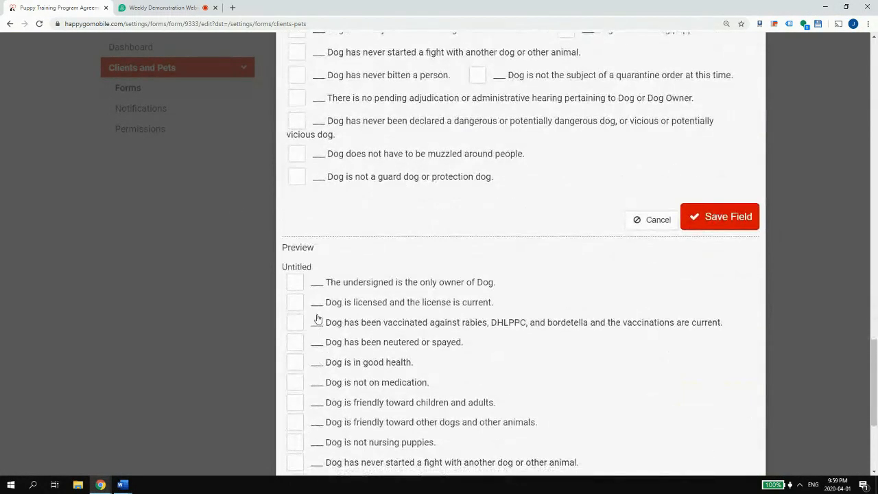
# - Select the underscore blank before the first choice and search for all underscore runs
pyautogui.scroll(8, 348, 294)
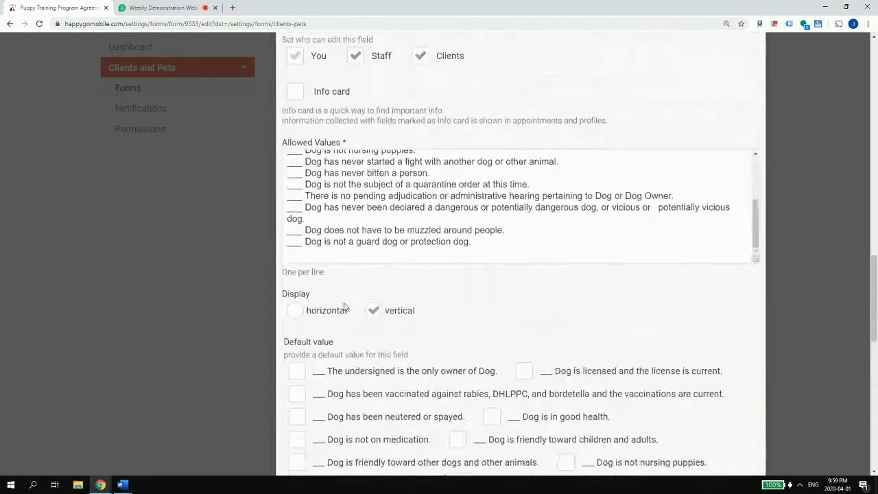
pyautogui.scroll(10, 333, 226)
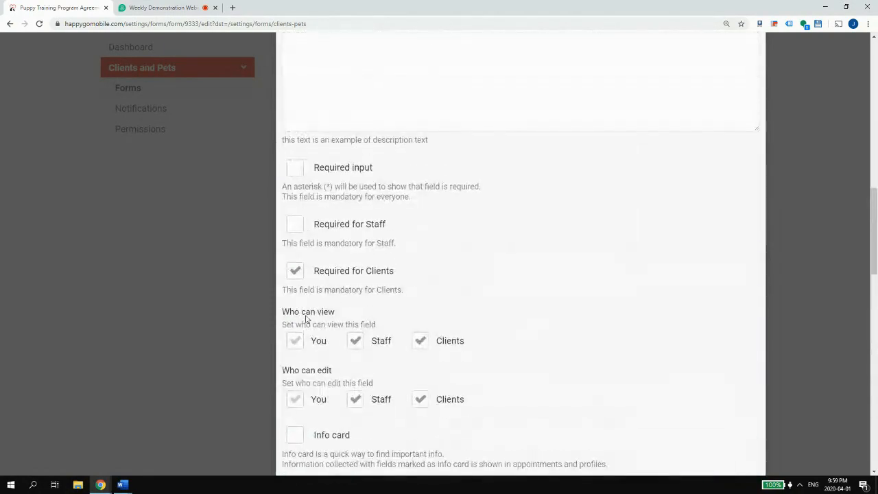
pyautogui.scroll(-3, 313, 363)
pyautogui.click(313, 363)
pyautogui.moveTo(305, 325); pyautogui.dragTo(284, 323)
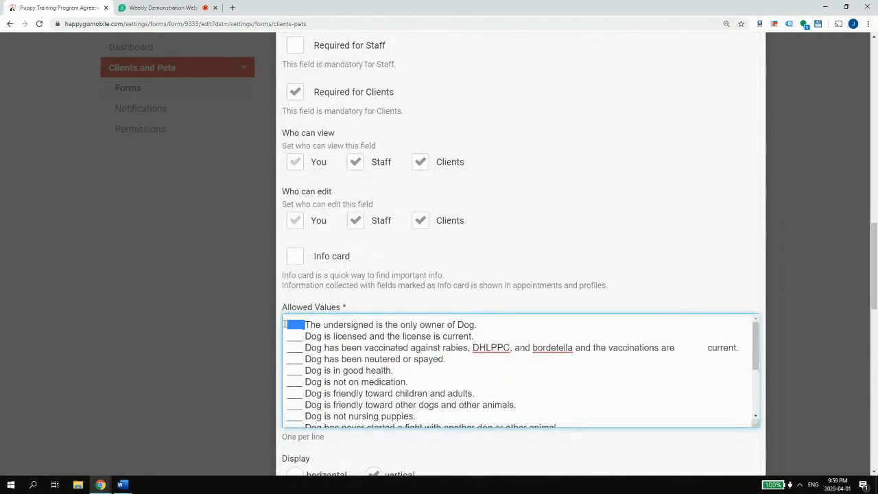
pyautogui.hotkey('ctrl', 'f')
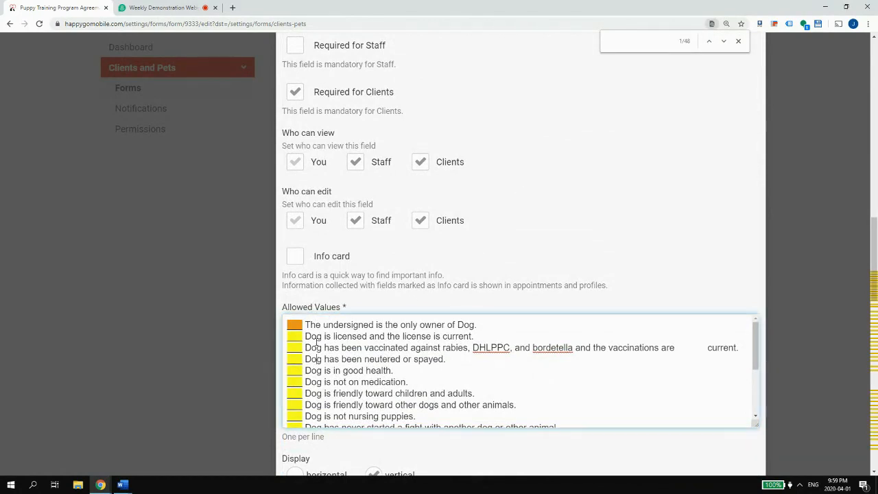
# - Strip the underscore blanks from the choices from the first line through the other-dogs line
pyautogui.click(309, 325)
pyautogui.moveTo(306, 324); pyautogui.dragTo(283, 325)
pyautogui.press('BackSpace')
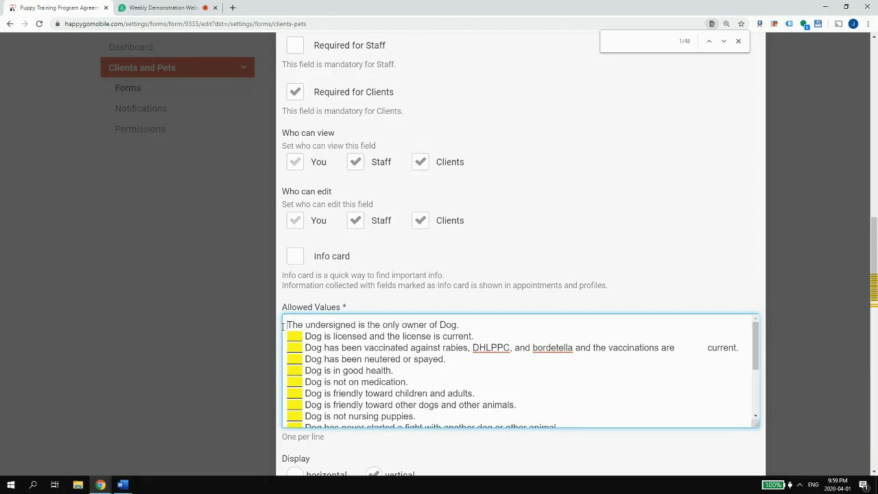
pyautogui.press('Down')
pyautogui.hotkey('ctrl', 'shift', 'Right')
pyautogui.press('BackSpace')
pyautogui.press('Down')
pyautogui.hotkey('ctrl', 'shift', 'Right')
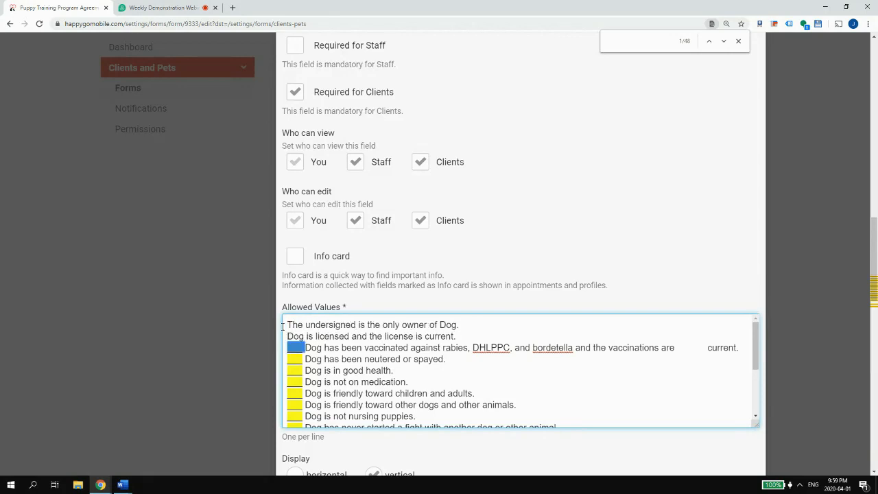
pyautogui.press('BackSpace')
pyautogui.press('Down')
pyautogui.hotkey('ctrl', 'shift', 'Right')
pyautogui.press('BackSpace')
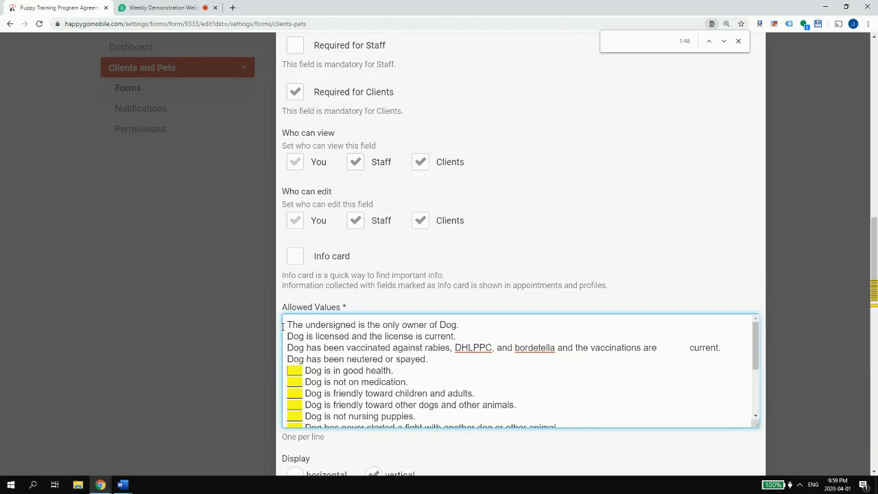
pyautogui.press('Down')
pyautogui.hotkey('ctrl', 'shift', 'Right')
pyautogui.press('BackSpace')
pyautogui.press('Down')
pyautogui.hotkey('ctrl', 'shift', 'Right')
pyautogui.press('BackSpace')
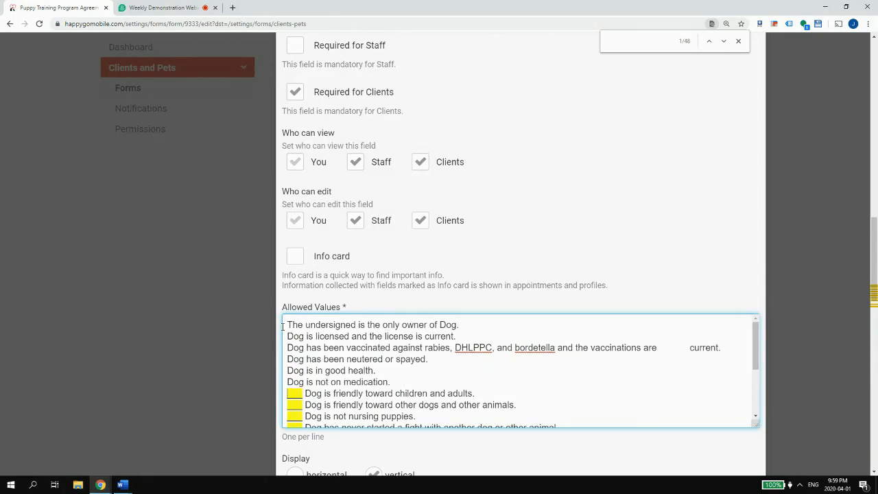
pyautogui.press('Down')
pyautogui.hotkey('ctrl', 'shift', 'Right')
pyautogui.press('BackSpace')
pyautogui.press('Down')
pyautogui.hotkey('ctrl', 'shift', 'Right')
pyautogui.press('BackSpace')
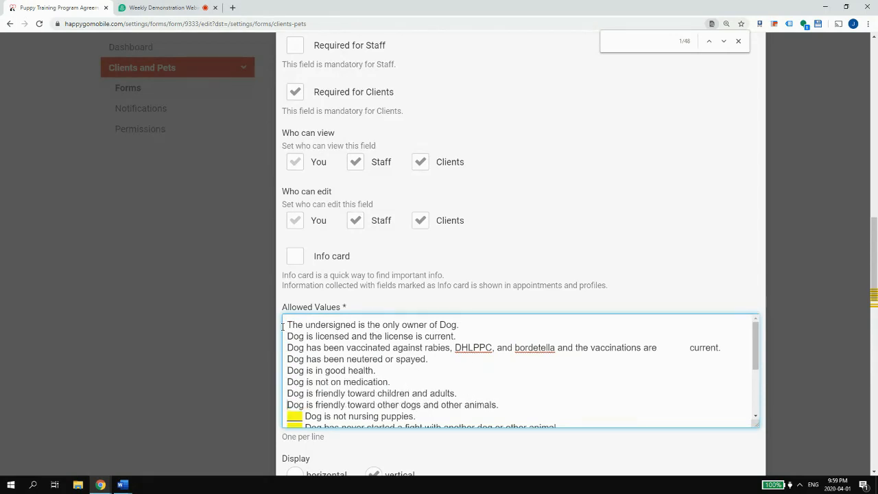
# - Strip the underscore blanks from the nursing through guard dog choices and delete the empty last line
pyautogui.press('Down')
pyautogui.hotkey('ctrl', 'shift', 'Right')
pyautogui.press('BackSpace')
pyautogui.press('Down')
pyautogui.hotkey('ctrl', 'shift', 'Right')
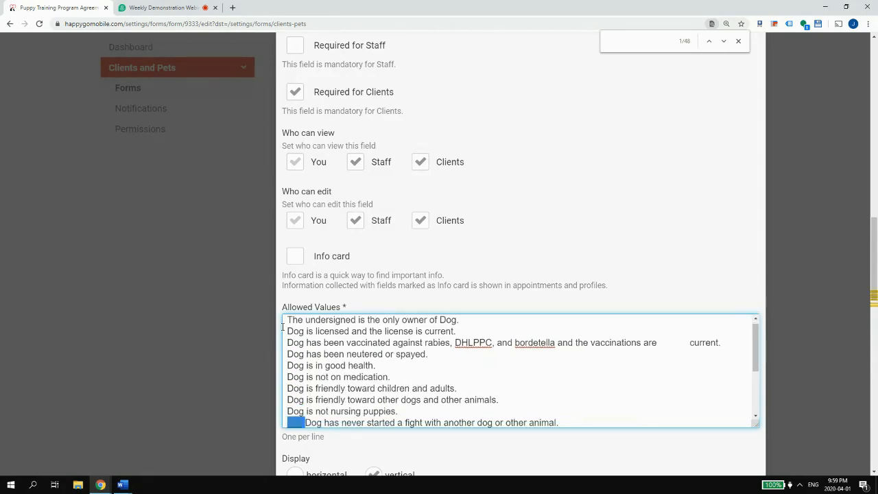
pyautogui.press('BackSpace')
pyautogui.press('Down')
pyautogui.hotkey('ctrl', 'shift', 'Right')
pyautogui.press('BackSpace')
pyautogui.press('Down')
pyautogui.hotkey('ctrl', 'shift', 'Right')
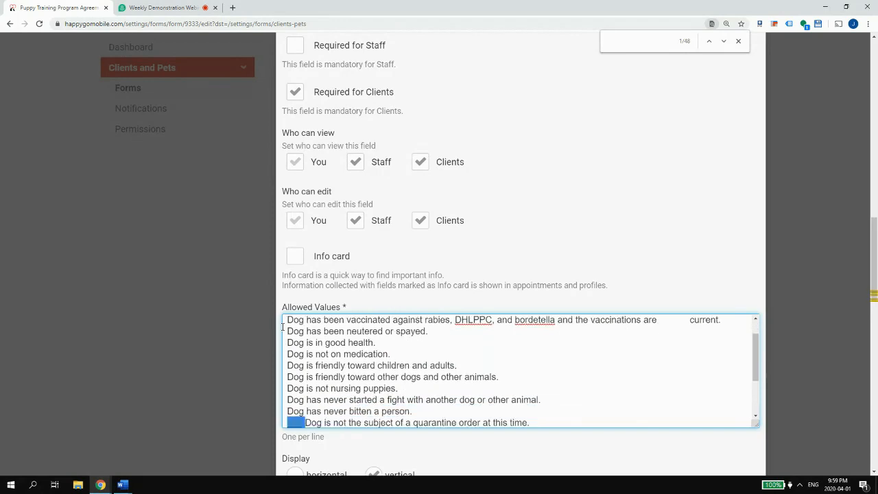
pyautogui.press('BackSpace')
pyautogui.press('Down')
pyautogui.hotkey('ctrl', 'shift', 'Right')
pyautogui.press('BackSpace')
pyautogui.press('Down')
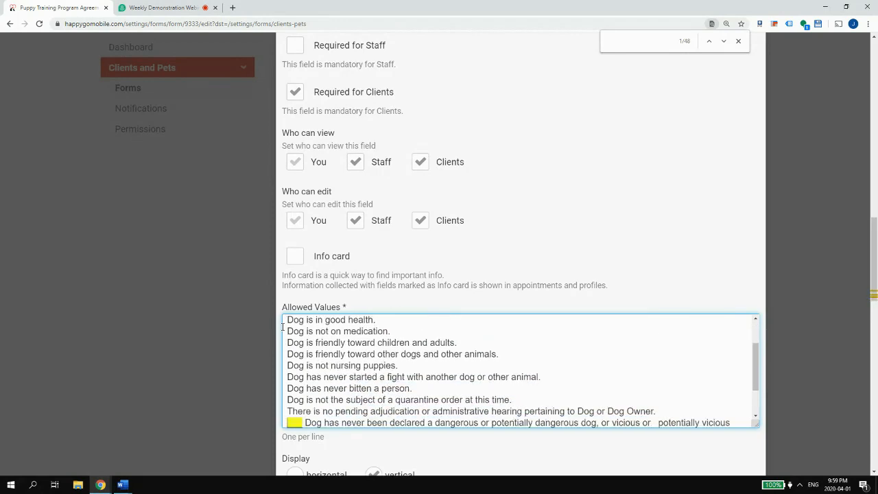
pyautogui.hotkey('ctrl', 'shift', 'Right')
pyautogui.press('BackSpace')
pyautogui.press('Down')
pyautogui.hotkey('ctrl', 'shift', 'Right')
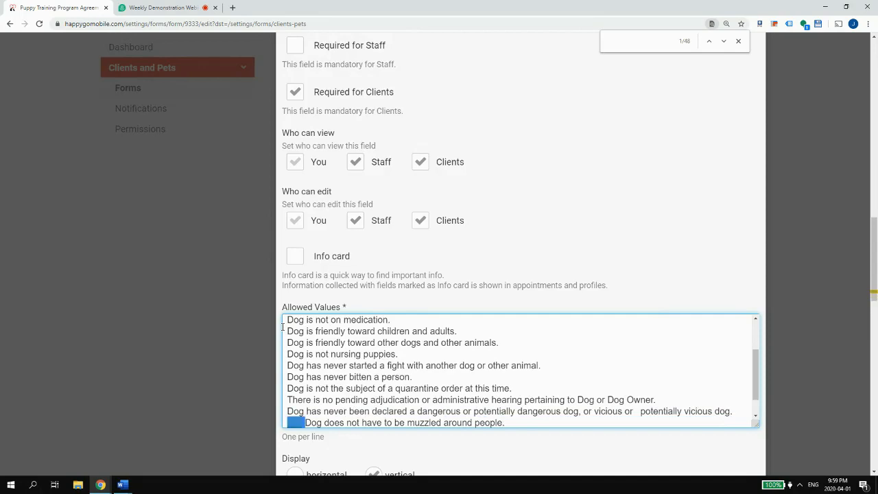
pyautogui.press('BackSpace')
pyautogui.press('Down')
pyautogui.hotkey('ctrl', 'shift', 'Right')
pyautogui.press('BackSpace')
pyautogui.press('Down')
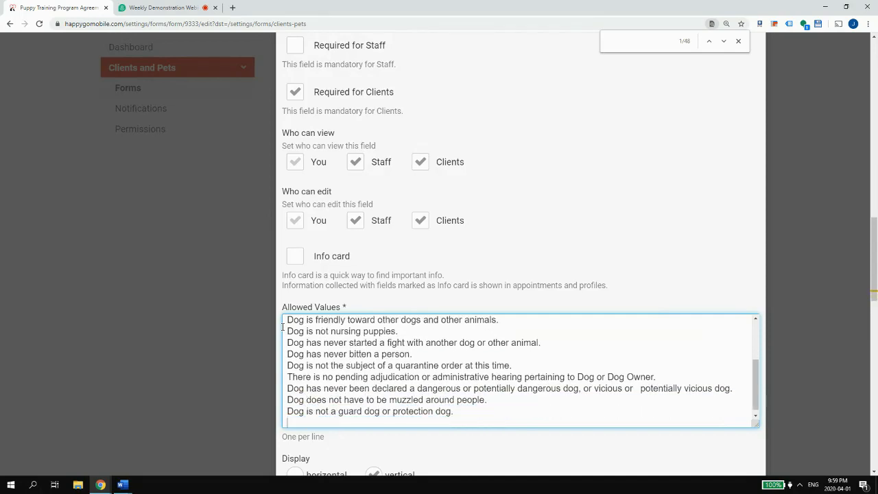
pyautogui.press('BackSpace')
# - Save the dog representations checklist field and the form's field order, then return to Word
pyautogui.scroll(-12, 315, 343)
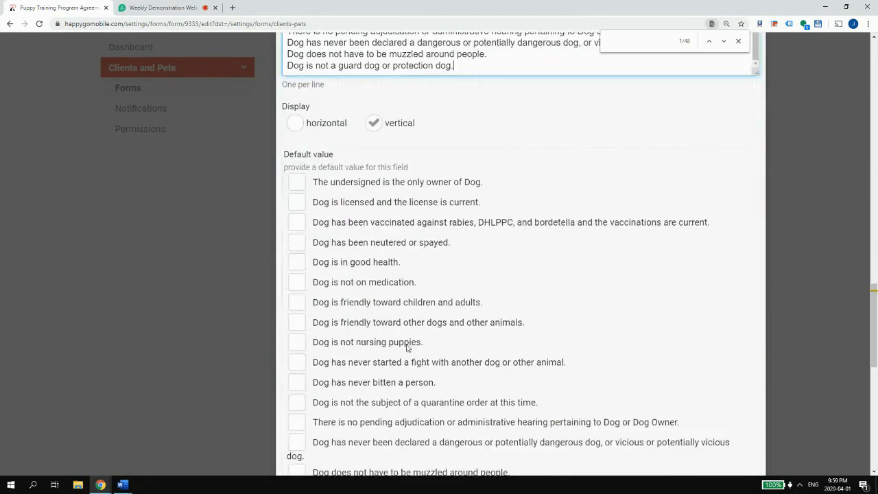
pyautogui.scroll(3, 657, 169)
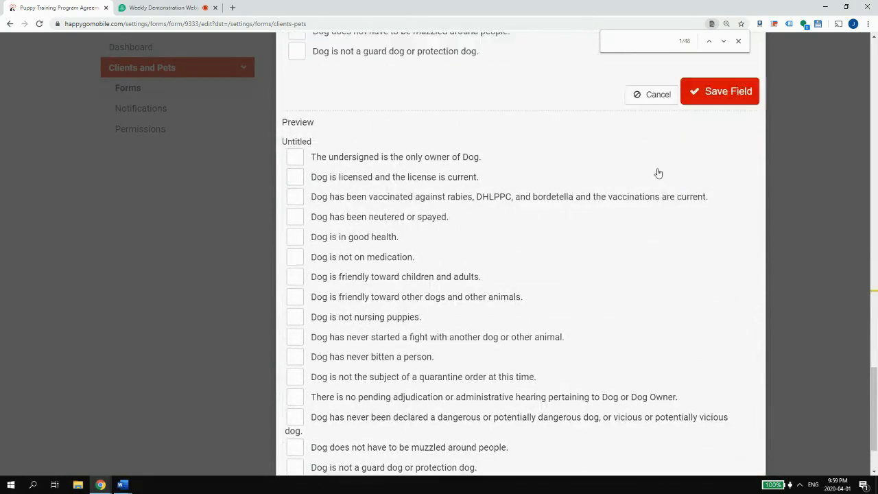
pyautogui.click(714, 246)
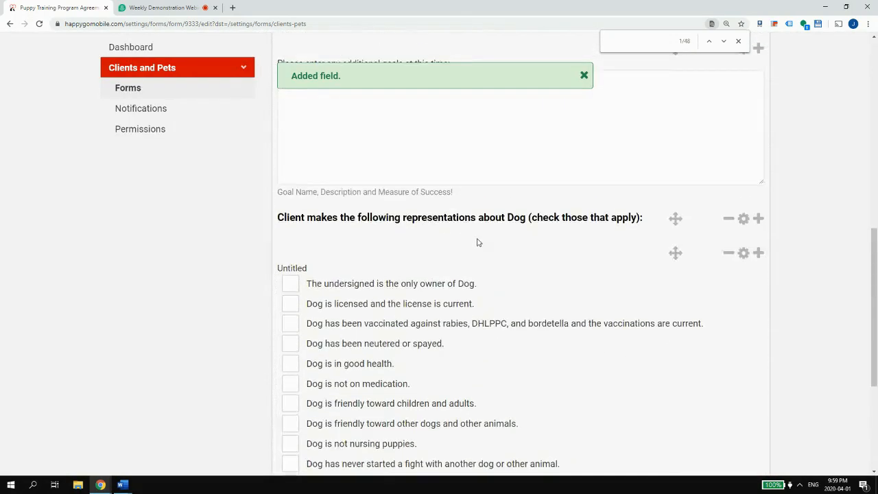
pyautogui.click(720, 449)
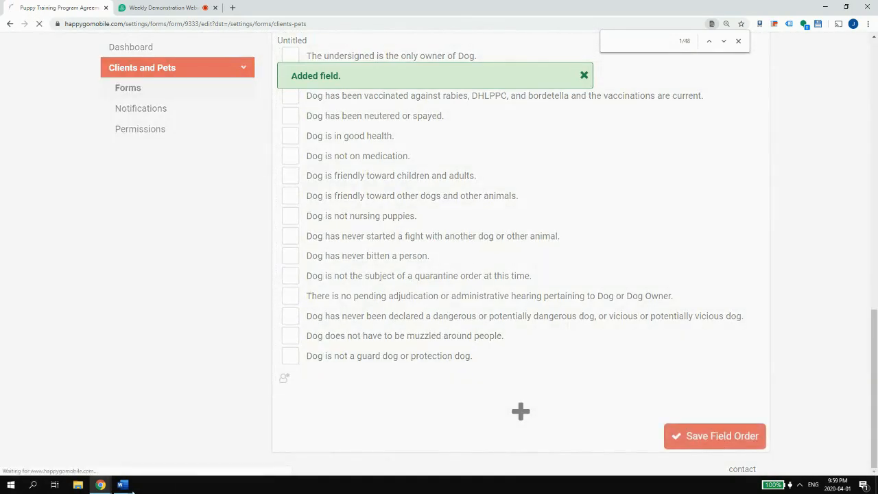
pyautogui.click(131, 453)
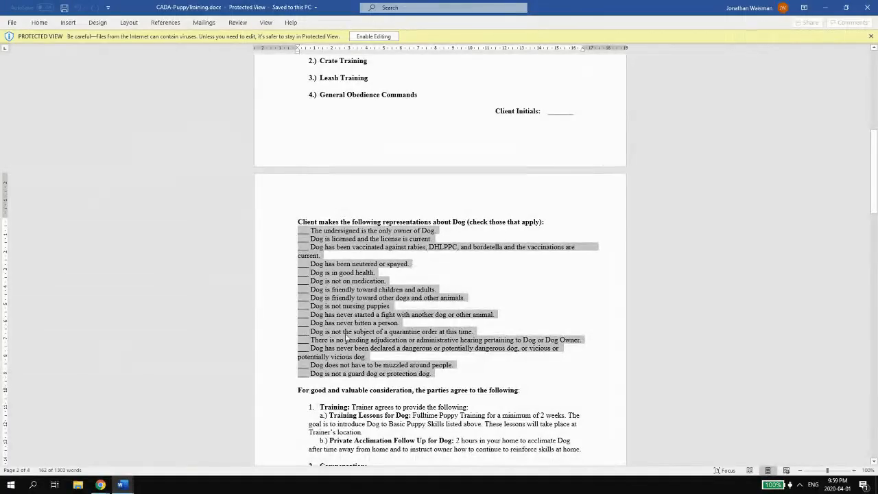
# - Copy the 'For good and valuable consideration, the parties agree to the following:' heading from the Word document
pyautogui.scroll(-10, 306, 325)
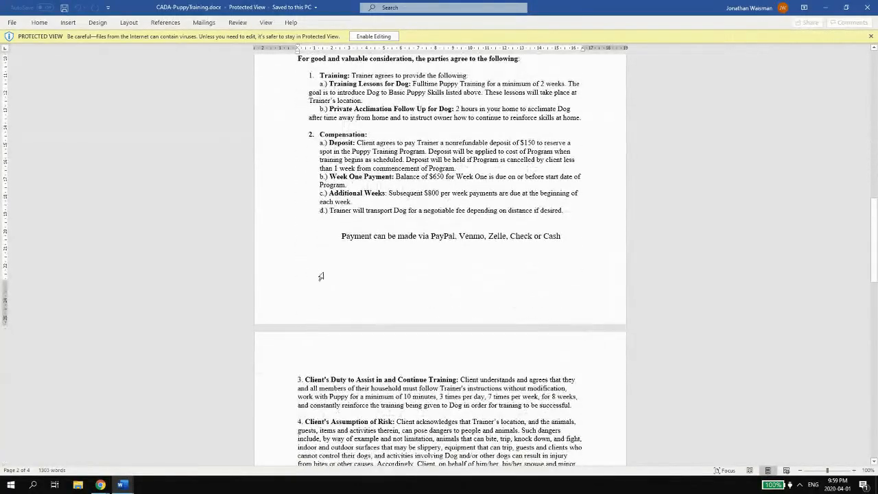
pyautogui.scroll(-18, 320, 277)
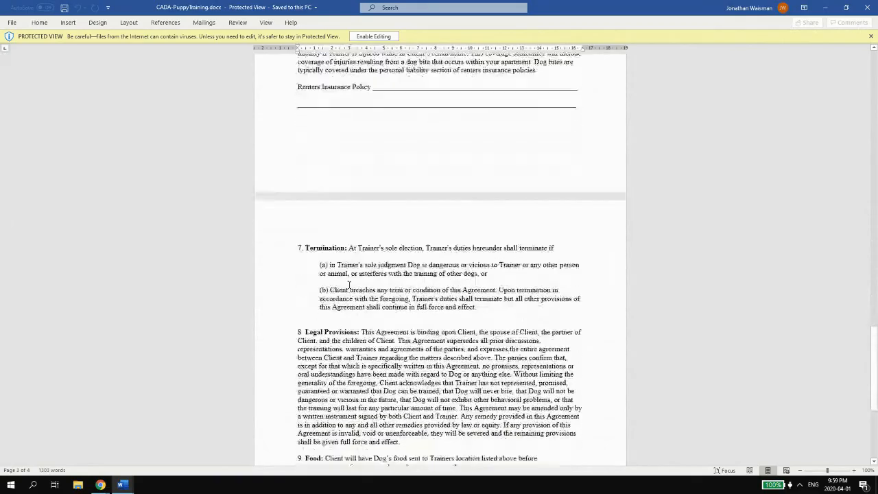
pyautogui.scroll(-7, 349, 285)
pyautogui.scroll(20, 357, 282)
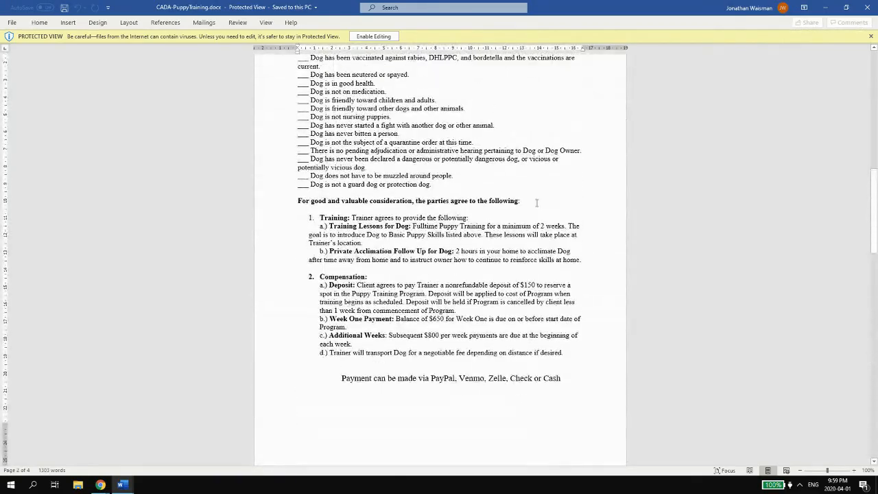
pyautogui.click(275, 200)
pyautogui.hotkey('ctrl', 'c')
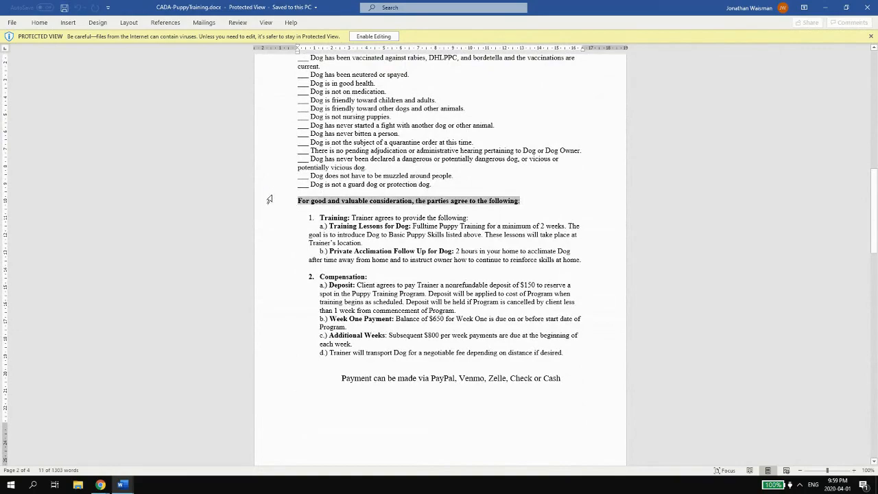
pyautogui.click(825, 8)
pyautogui.scroll(-3, 487, 206)
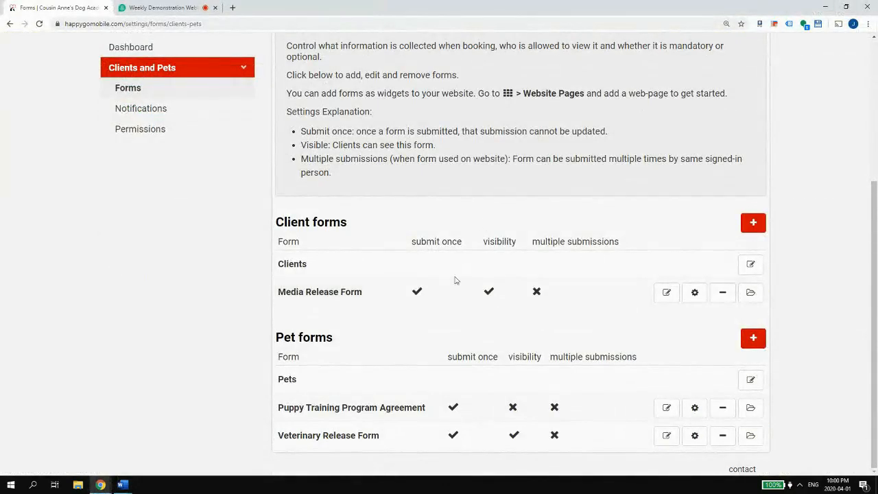
# - Add a Section field named 'For good and valuable consideration, the parties agree to the following:' below the dog checklist
pyautogui.click(666, 408)
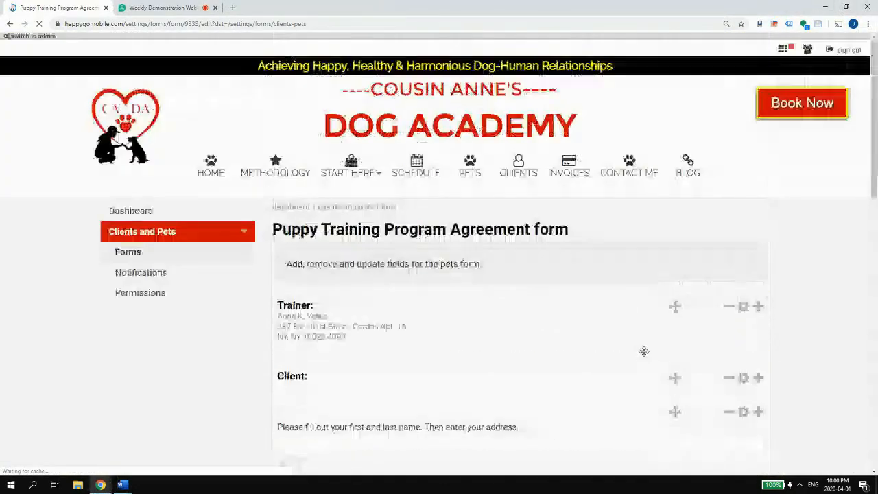
pyautogui.scroll(-15, 687, 357)
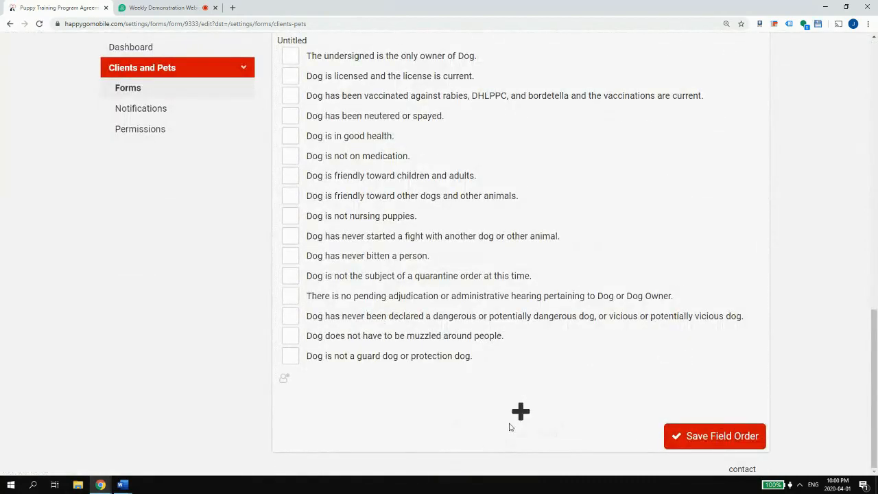
pyautogui.scroll(15, 518, 408)
pyautogui.scroll(-15, 520, 402)
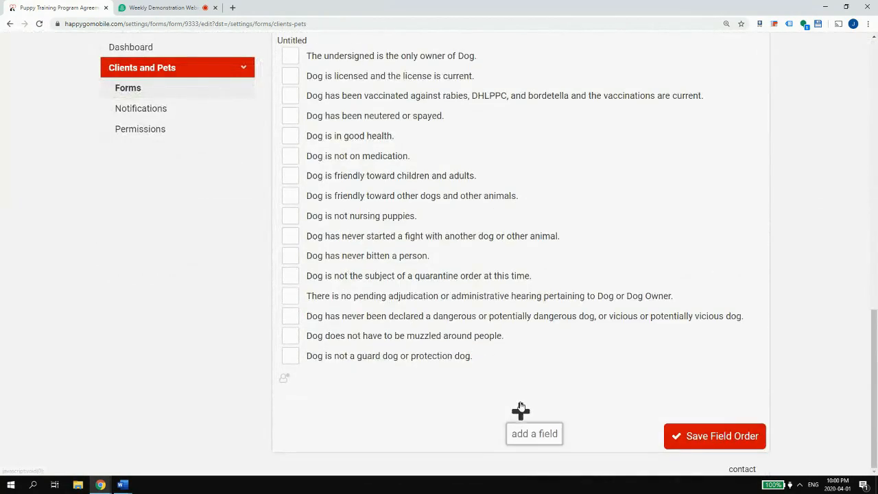
pyautogui.click(521, 409)
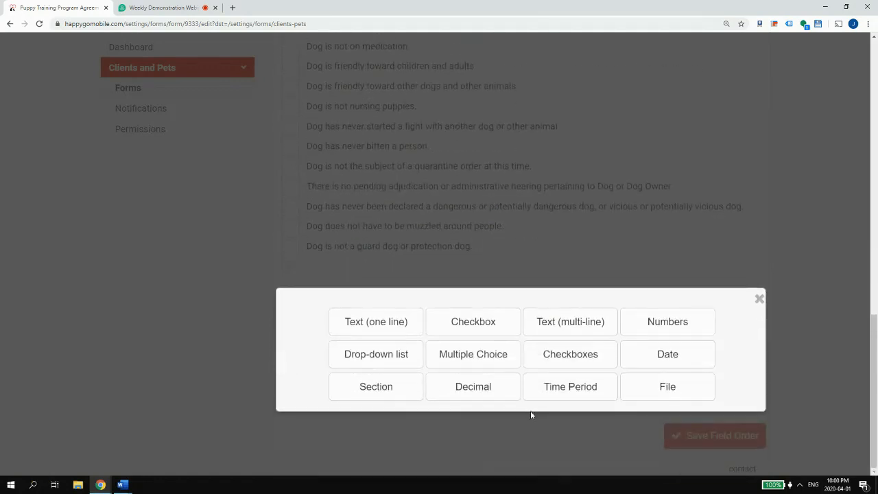
pyautogui.click(373, 388)
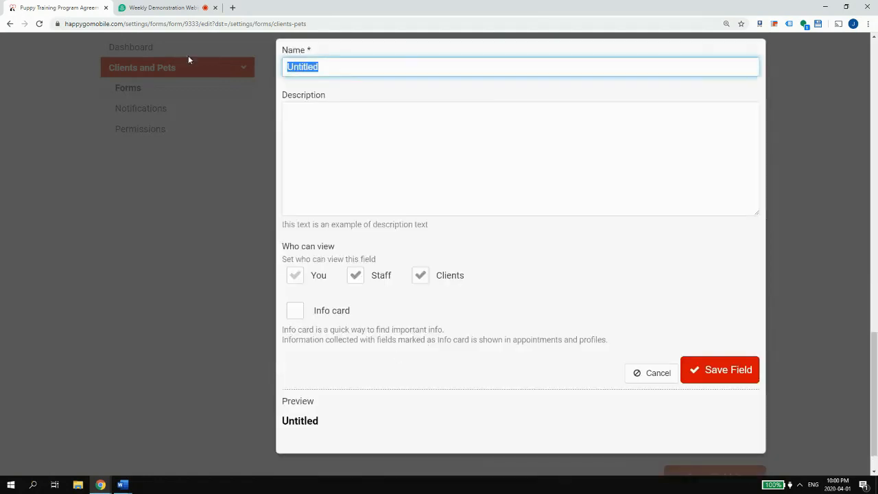
pyautogui.hotkey('ctrl', 'v')
pyautogui.click(708, 373)
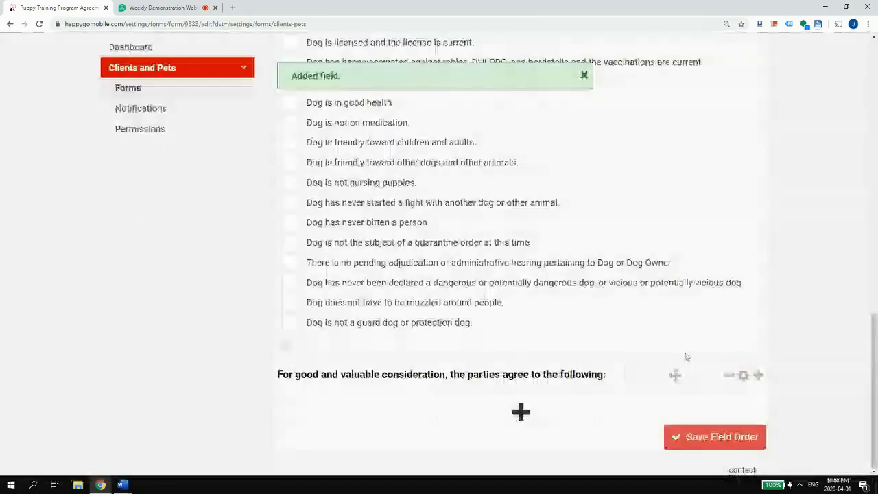
pyautogui.click(758, 375)
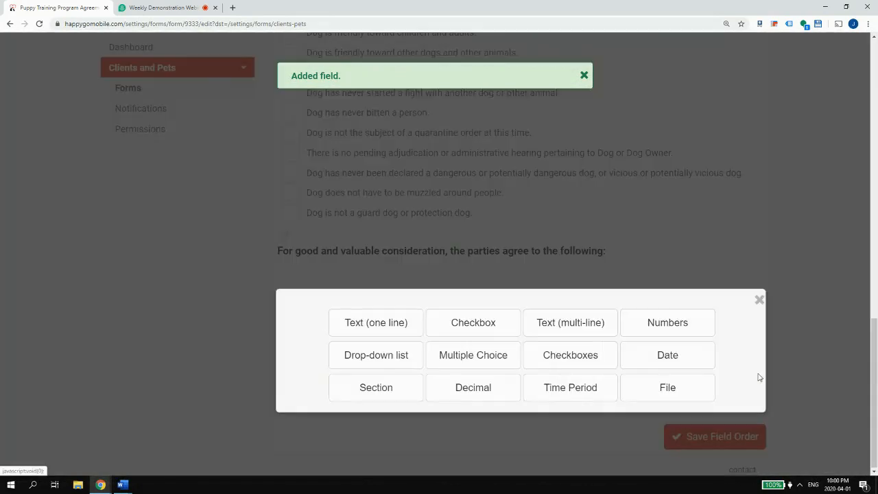
pyautogui.click(760, 300)
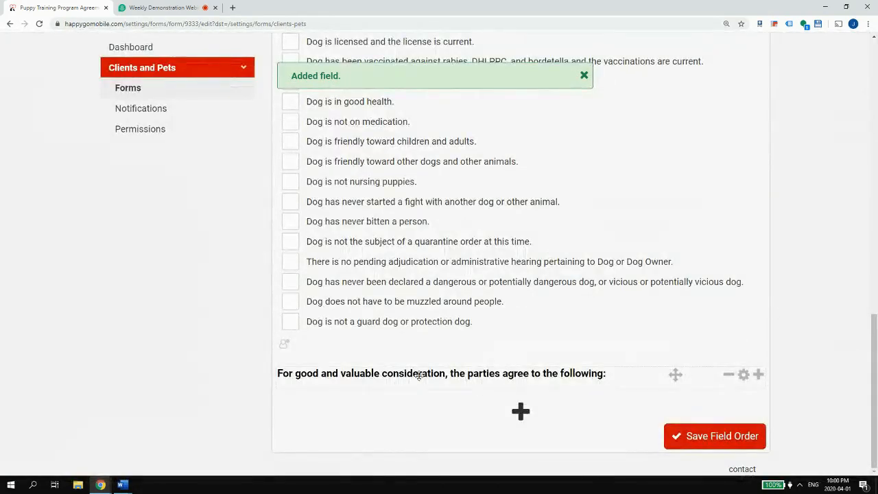
# - Copy clause 1, Training, with its a.) and b.) sub-items from the Word document
pyautogui.moveTo(120, 478)
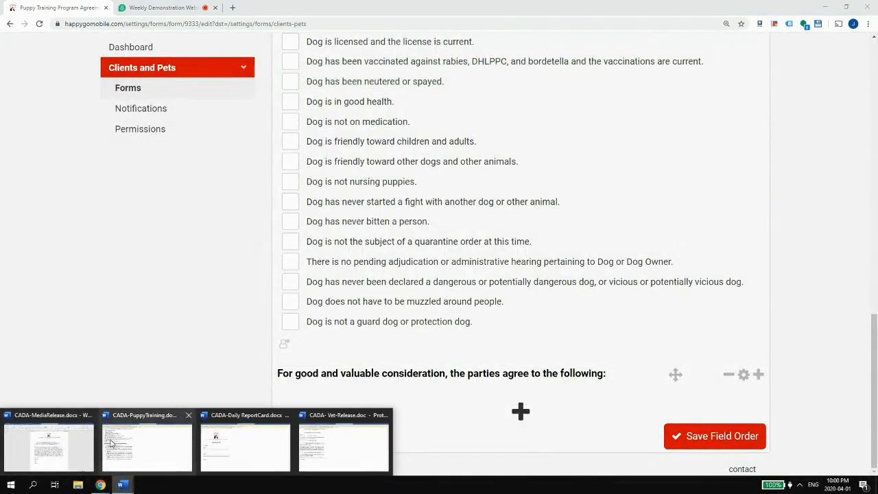
pyautogui.click(115, 446)
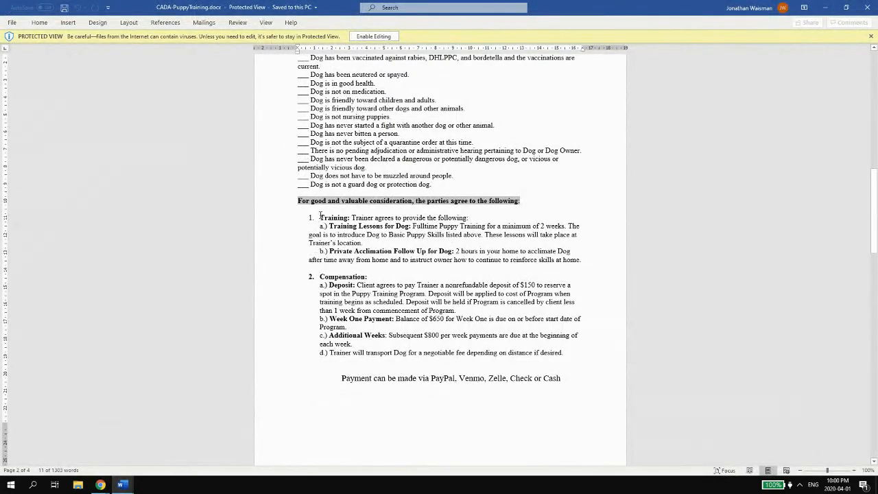
pyautogui.moveTo(316, 218)
pyautogui.mouseDown()
pyautogui.moveTo(573, 243)
pyautogui.moveTo(601, 264)
pyautogui.moveTo(323, 227)
pyautogui.moveTo(320, 219)
pyautogui.mouseUp()
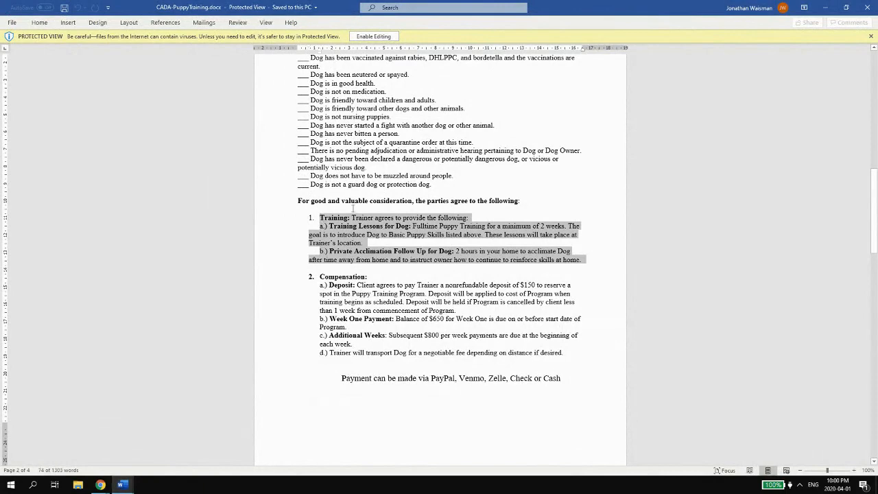
pyautogui.click(825, 7)
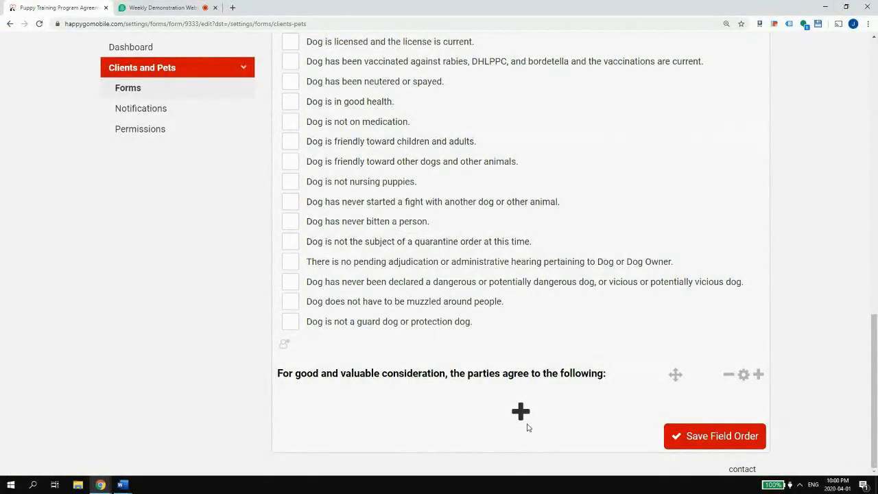
# - Add a new Section field with the Training clause pasted into its description, minus the heading line
pyautogui.click(521, 411)
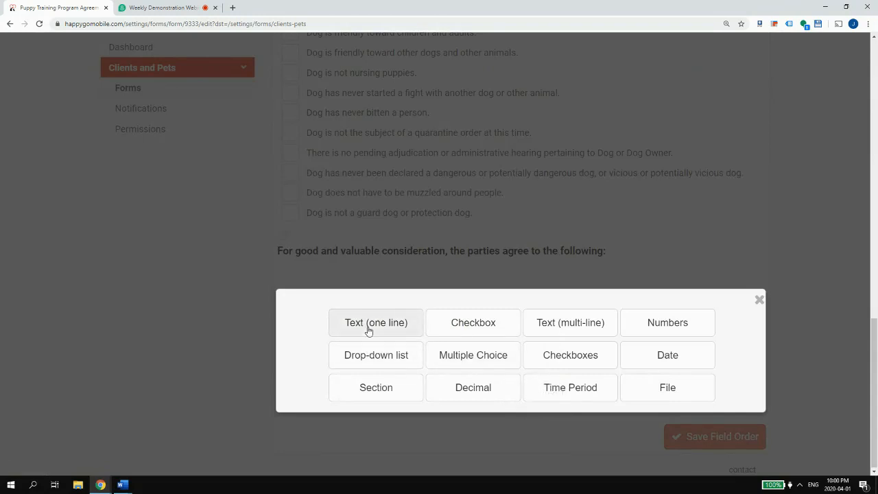
pyautogui.click(409, 392)
pyautogui.click(383, 186)
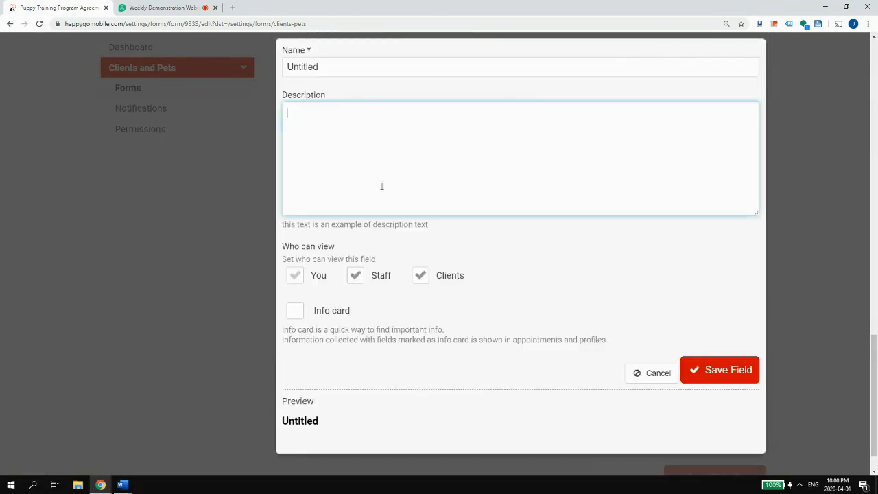
pyautogui.write("1.\tTraining: Trainer agrees to provide the following: a.) Training Lessons for Dog: Fulltime Puppy Training for a minimum of 2 weeks. The goal is to introduce Dog to Basic Puppy Skills listed above. These lessons will take place at Trainer's location. b.) Private Acclimation Follow Up for Dog: 2 hours in your home to acclimate Dog after time away from home and to instruct owner how to continue to reinforce skills at home.")
pyautogui.moveTo(508, 108); pyautogui.dragTo(251, 113)
pyautogui.hotkey('ctrl', 'c')
pyautogui.press('BackSpace')
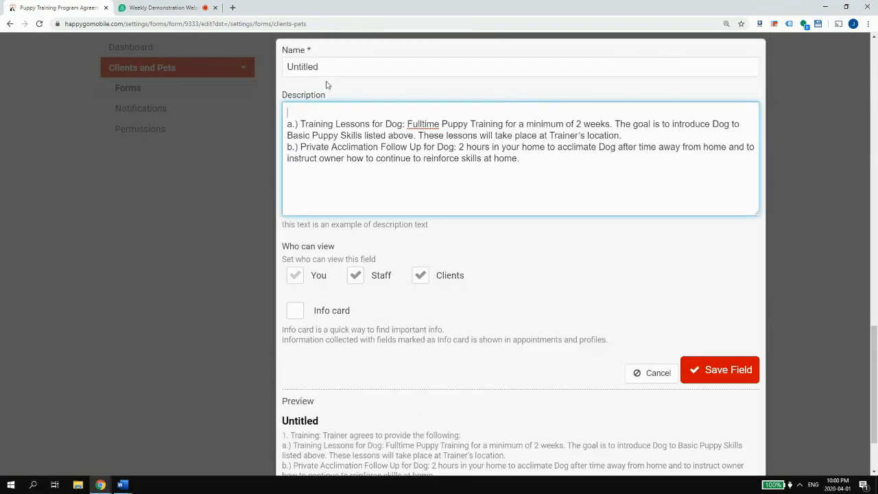
# - Name the section '1. Training: Trainer agrees to provide the following:', tidy the spacing, and save it
pyautogui.moveTo(332, 71); pyautogui.dragTo(277, 69)
pyautogui.hotkey('ctrl', 'v')
pyautogui.click(308, 104)
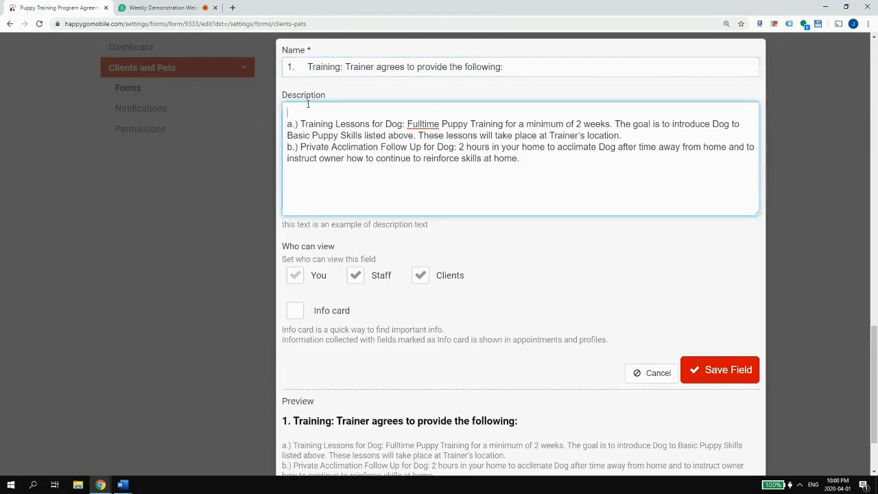
pyautogui.press('Delete')
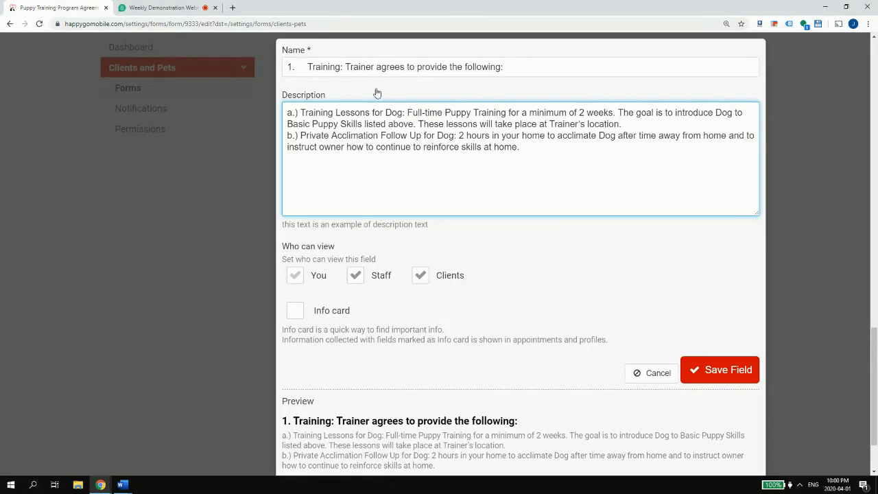
pyautogui.click(304, 68)
pyautogui.press('BackSpace')
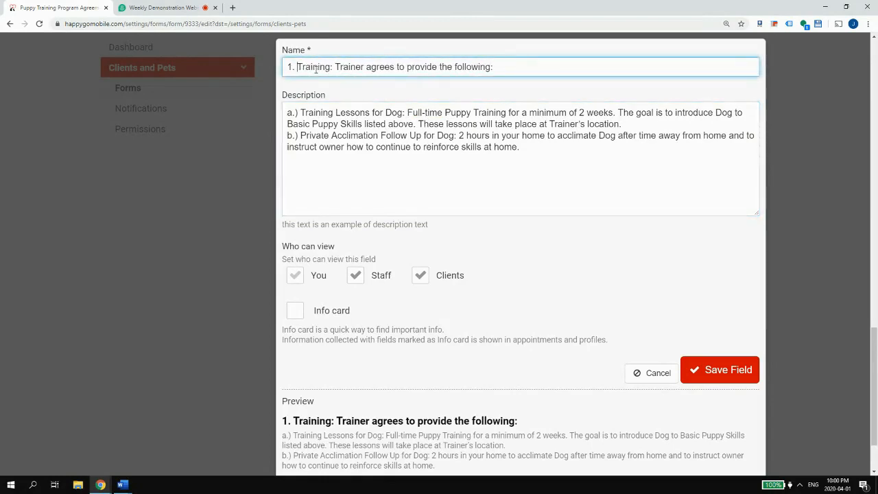
pyautogui.scroll(-2, 552, 205)
pyautogui.click(707, 295)
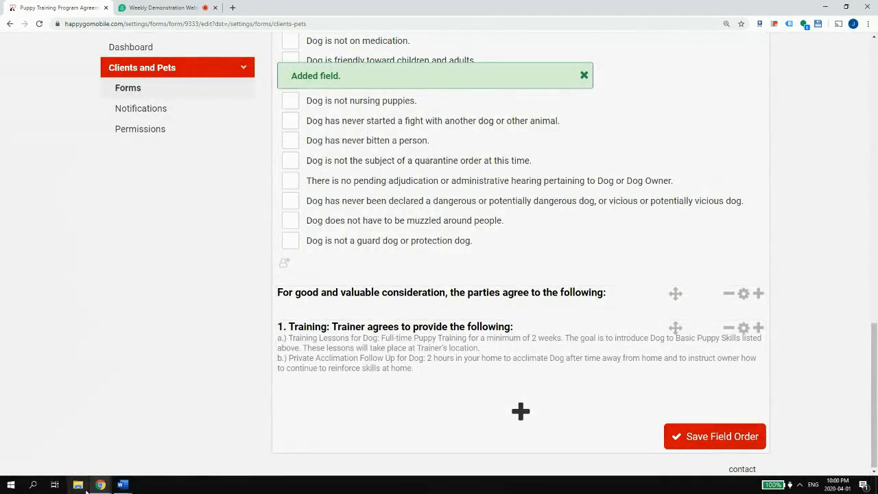
# - Copy clause 2, Compensation, with items a.) through d.) from CADA-PuppyTraining.docx
pyautogui.click(122, 485)
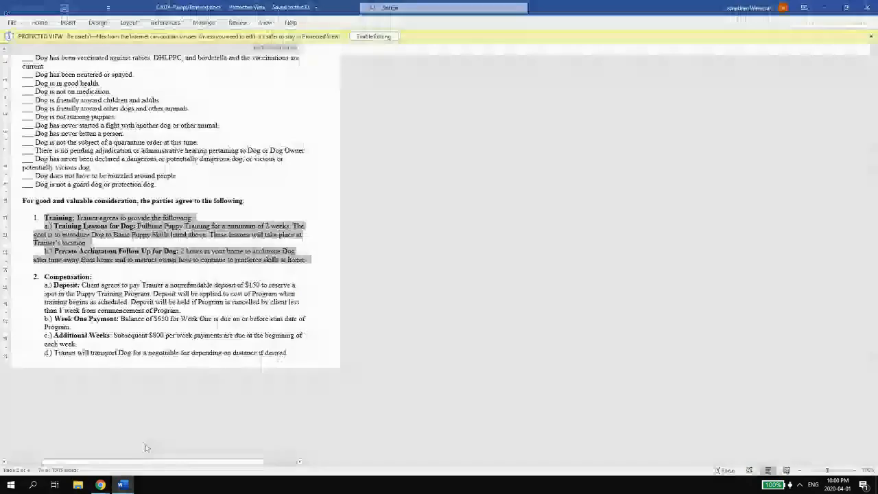
pyautogui.click(137, 456)
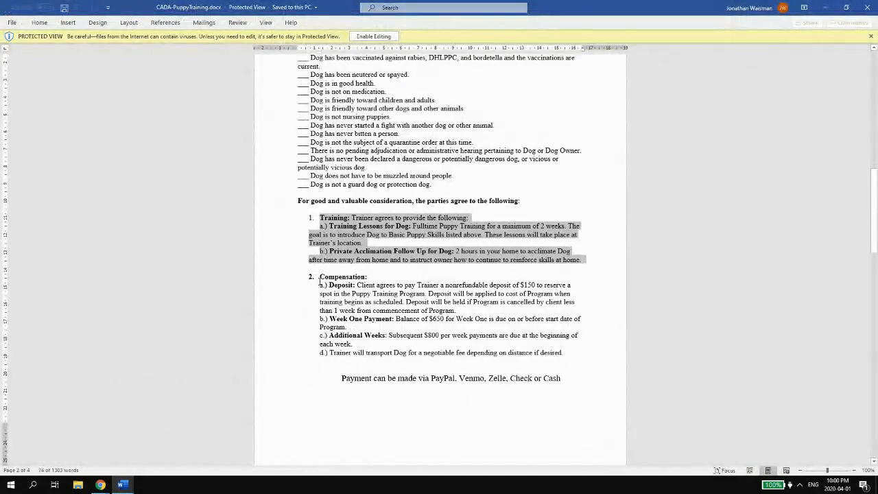
pyautogui.scroll(-3, 332, 295)
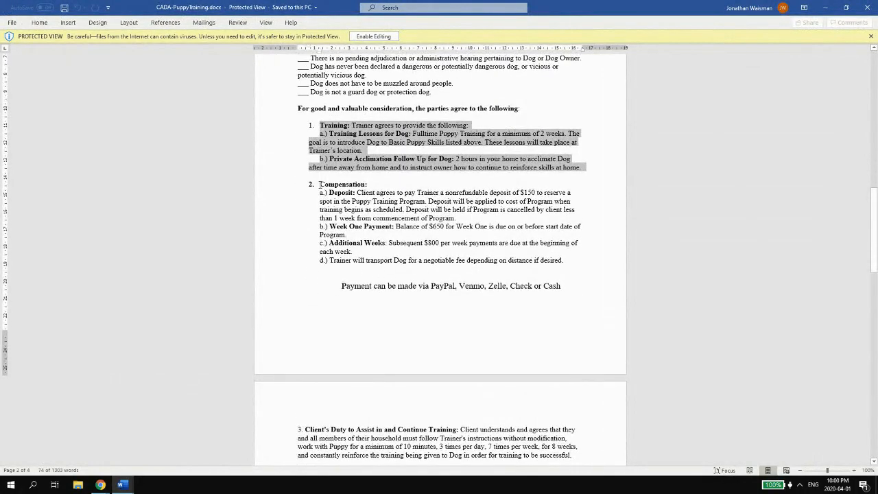
pyautogui.moveTo(320, 183)
pyautogui.mouseDown()
pyautogui.moveTo(412, 227)
pyautogui.moveTo(567, 261)
pyautogui.moveTo(321, 194)
pyautogui.moveTo(321, 186)
pyautogui.mouseUp()
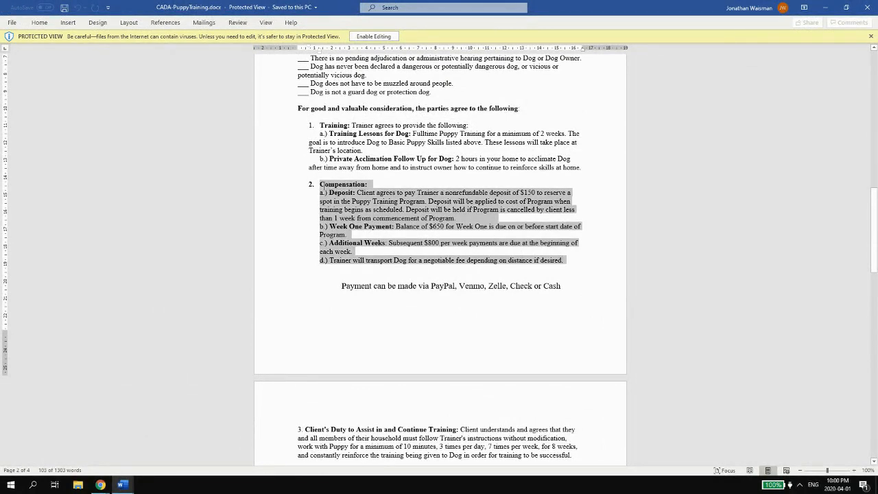
pyautogui.hotkey('alt', 'Tab')
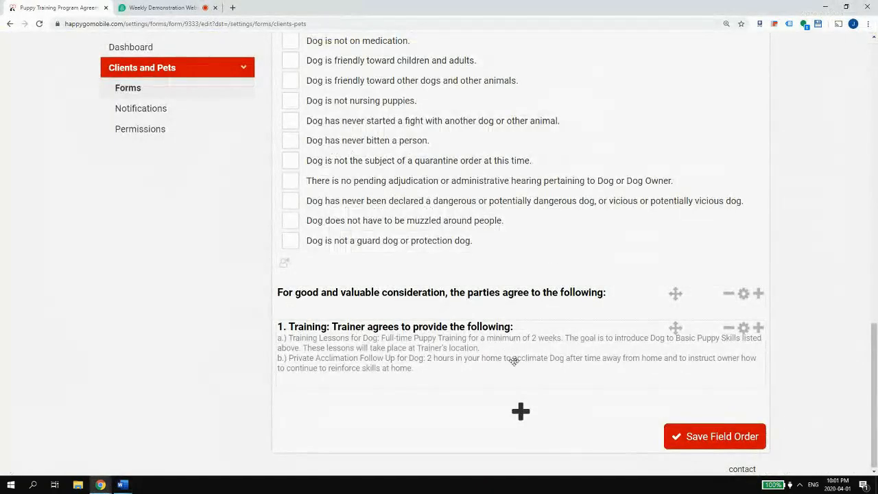
# - Add a new Section field with the Compensation clause pasted into its description, cutting out the heading
pyautogui.click(520, 404)
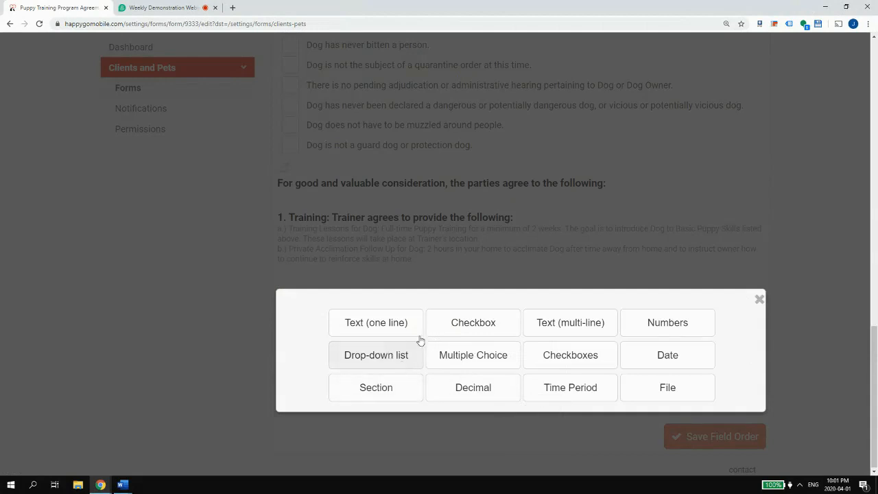
pyautogui.click(351, 392)
pyautogui.write('2.\tCompensation: a.) Deposit: Client agrees to pay Trainer a nonrefundable deposit of $150 to reserve a spot in the Puppy Training Program. Deposit will be applied to cost of Program when training begins as scheduled. Deposit will be held if Program is cancelled by client less than 1 week from commencement of Program. b.) Week One Payment: Balance of $650 for Week One is due on or before start date of Program. c.) Additional Weeks: Subsequent $800 per week payments are due at the beginning of each week. d.) Trainer will transport Dog for a negotiable fee depending on distance if desired.')
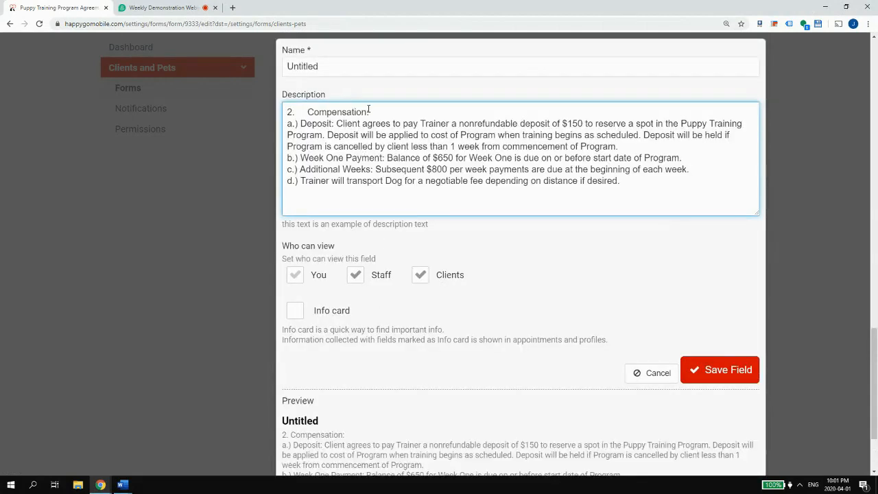
pyautogui.moveTo(370, 112); pyautogui.dragTo(212, 91)
pyautogui.hotkey('ctrl', 'x')
# - Name the section '2. Compensation:' with corrected spacing and save it
pyautogui.click(348, 72)
pyautogui.hotkey('ctrl', 'a')
pyautogui.hotkey('ctrl', 'v')
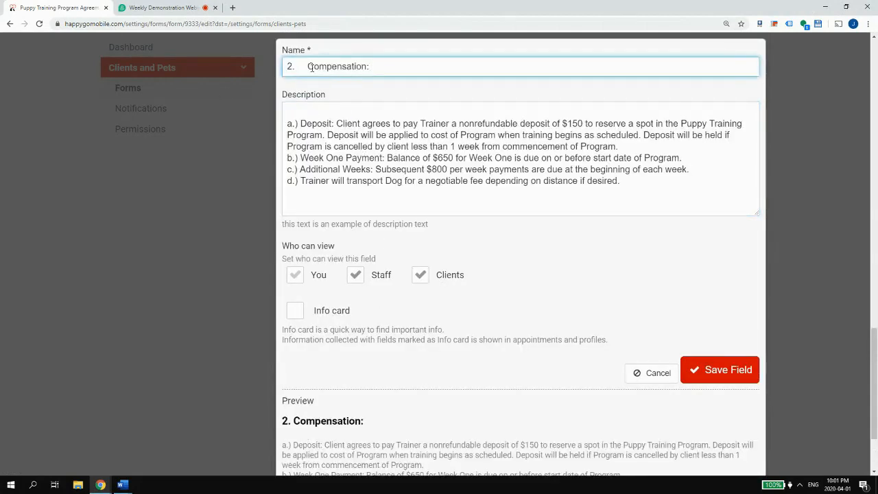
pyautogui.press('BackSpace')
pyautogui.press('BackSpace')
pyautogui.write('.')
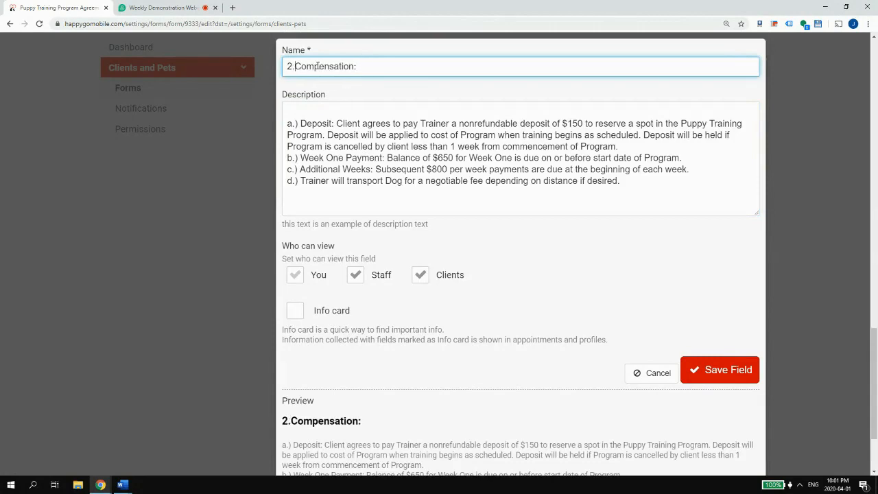
pyautogui.scroll(-2, 638, 296)
pyautogui.click(707, 256)
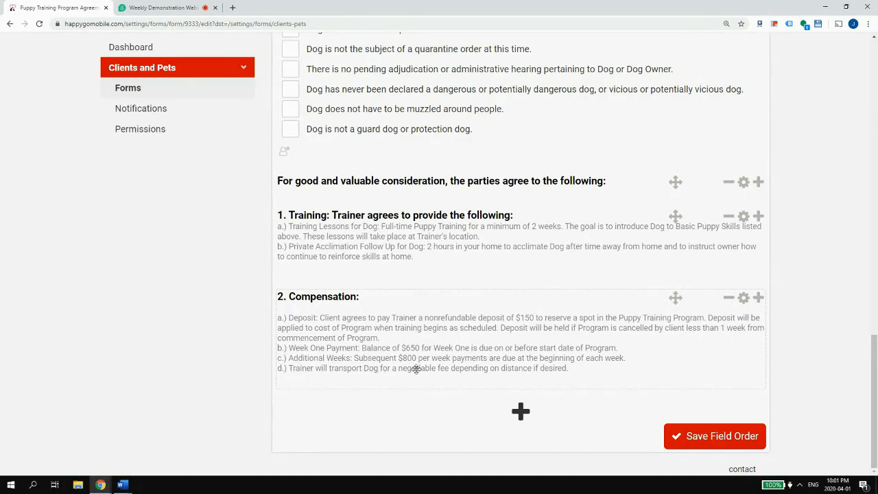
pyautogui.click(116, 484)
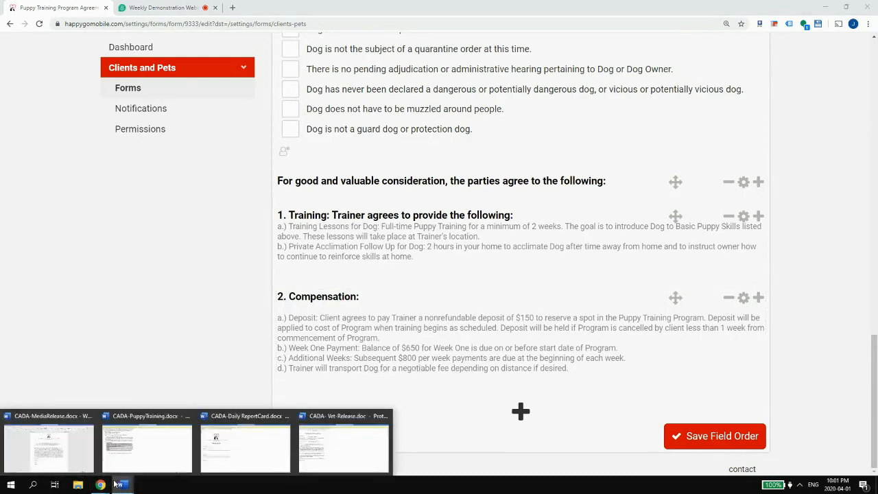
# - Copy the 'Payment can be made via PayPal, Venmo, Zelle, Check or Cash' line from Word
pyautogui.click(147, 447)
pyautogui.click(348, 292)
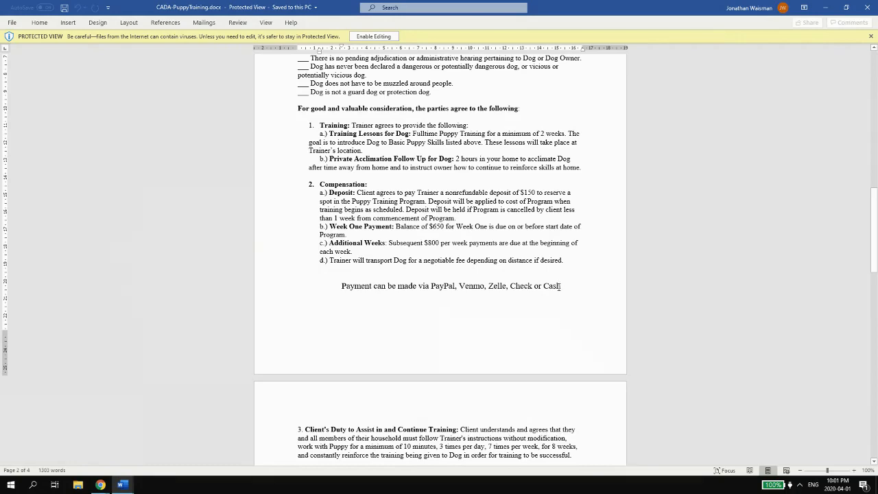
pyautogui.moveTo(549, 292); pyautogui.dragTo(553, 288)
pyautogui.click(335, 289)
pyautogui.moveTo(341, 287); pyautogui.dragTo(563, 286)
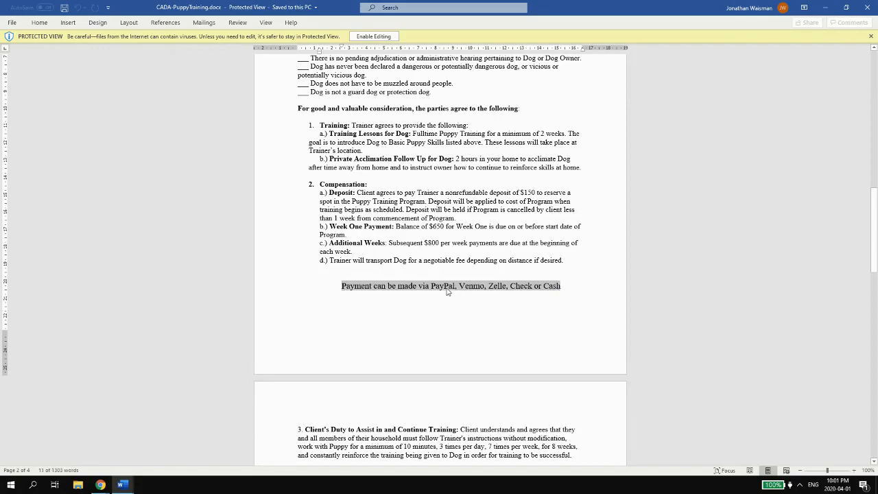
pyautogui.click(825, 8)
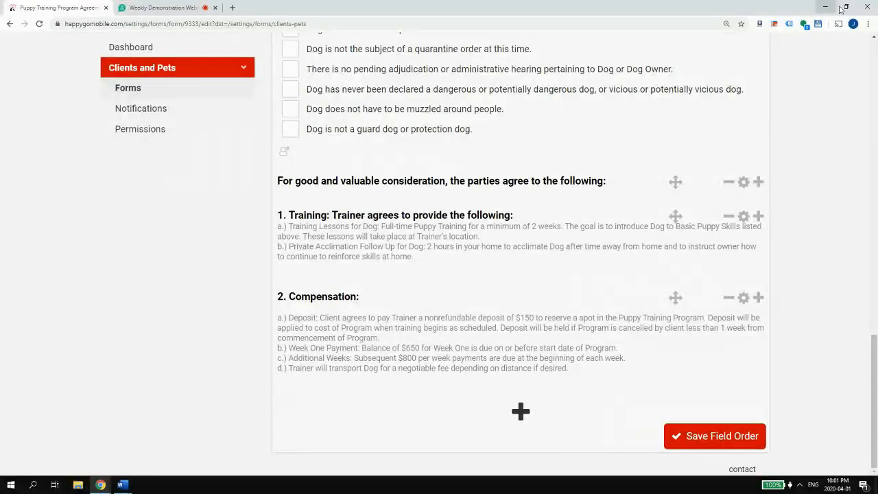
# - Append the copied payment line to the end of the Compensation section's description
pyautogui.click(744, 298)
pyautogui.scroll(-2, 432, 298)
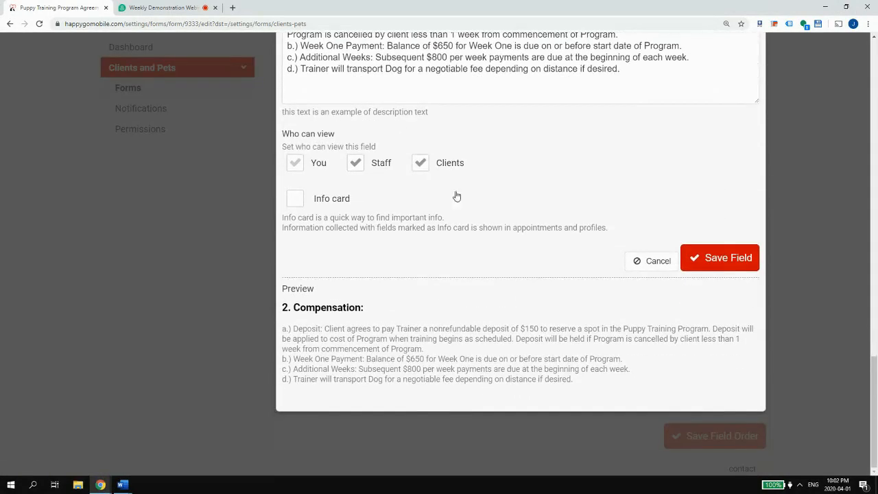
pyautogui.scroll(1, 457, 197)
pyautogui.click(650, 129)
pyautogui.hotkey('ctrl', 'v')
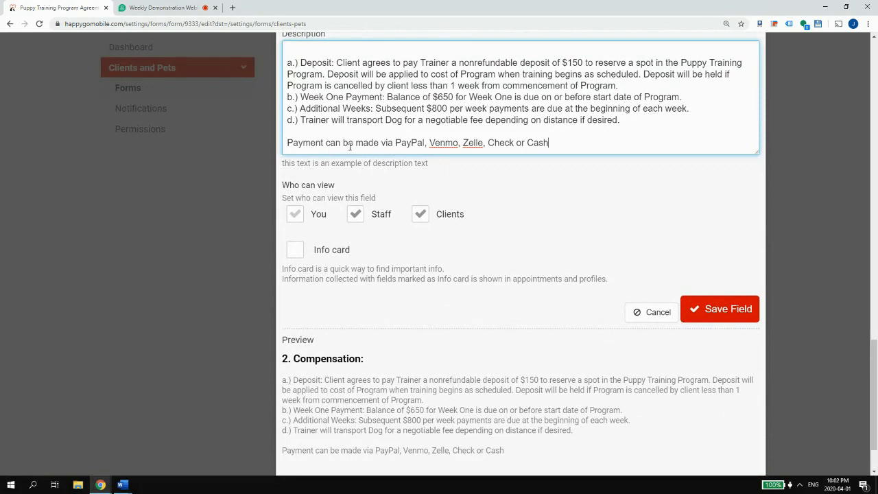
# - Reword the payment methods as Credit Cards, Bank Transfer (ACH), Cash or Check (MasterCard, VISA, Amex, JCB, Discover, etc.)
pyautogui.moveTo(396, 142); pyautogui.dragTo(287, 142)
pyautogui.moveTo(615, 142); pyautogui.dragTo(396, 144)
pyautogui.write('Cash, C')
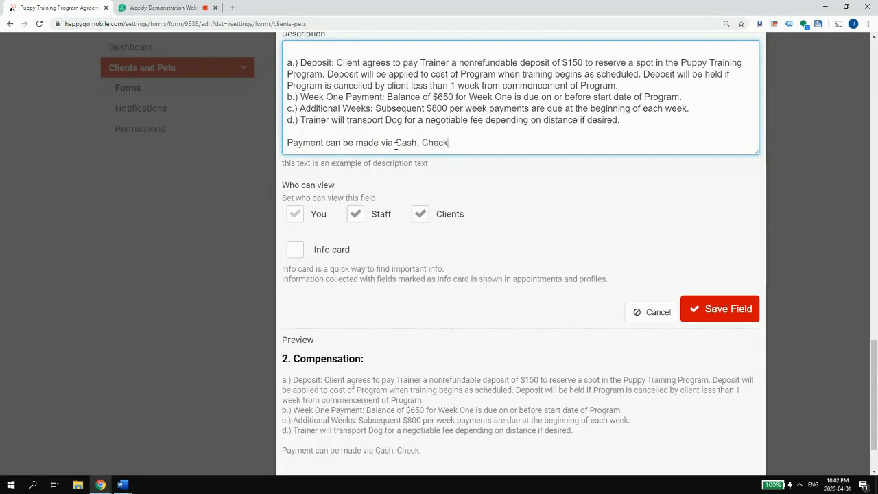
pyautogui.click(396, 142)
pyautogui.write('Creidt')
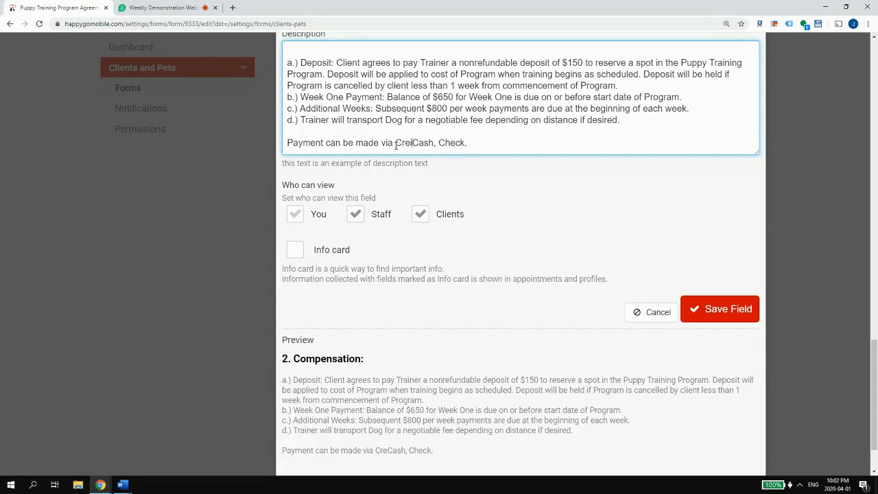
pyautogui.press('BackSpace')
pyautogui.press('BackSpace')
pyautogui.press('BackSpace')
pyautogui.write('dit ')
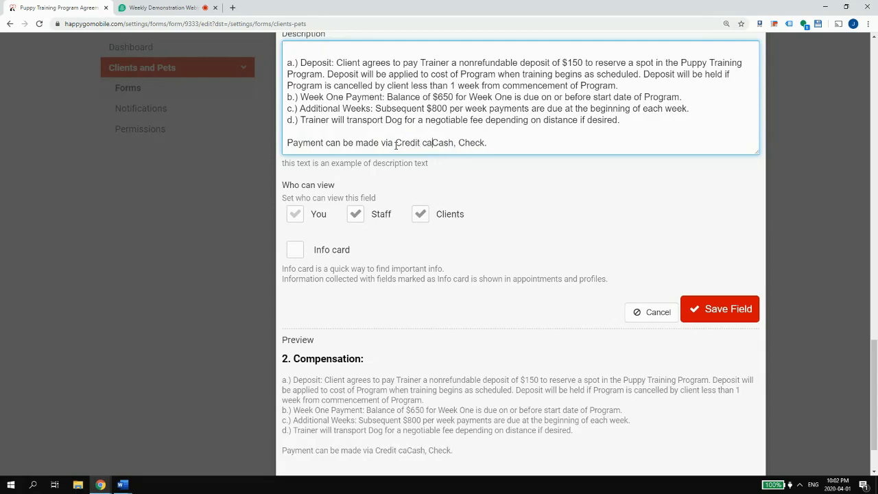
pyautogui.write('Cards, B')
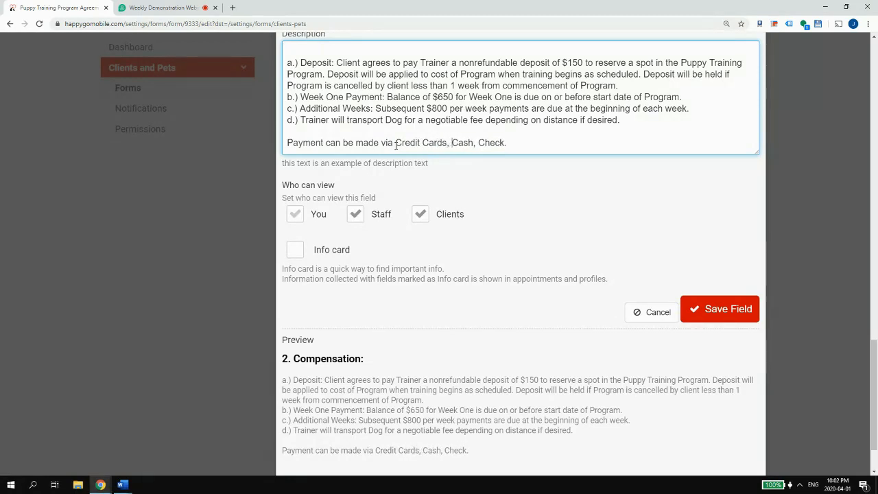
pyautogui.write('ank Transfer')
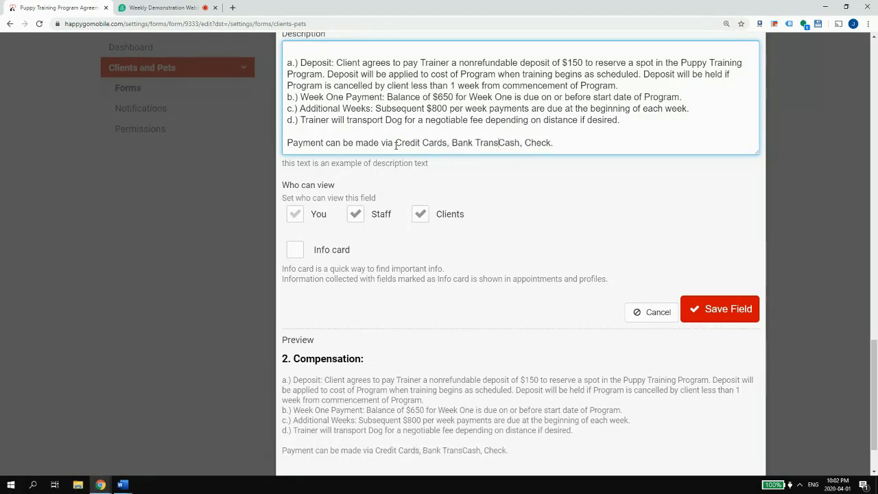
pyautogui.write(' (ACH),')
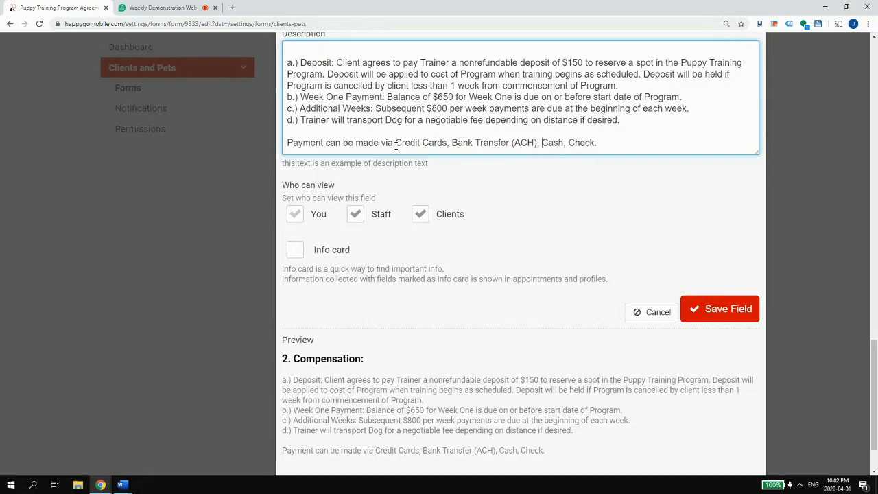
pyautogui.press('BackSpace')
pyautogui.press('BackSpace')
pyautogui.write('or ')
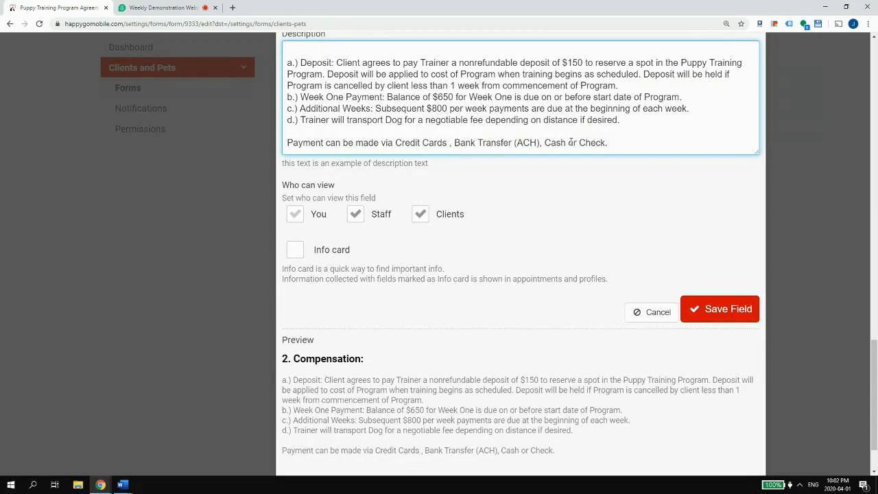
pyautogui.write(' (Mastercard,')
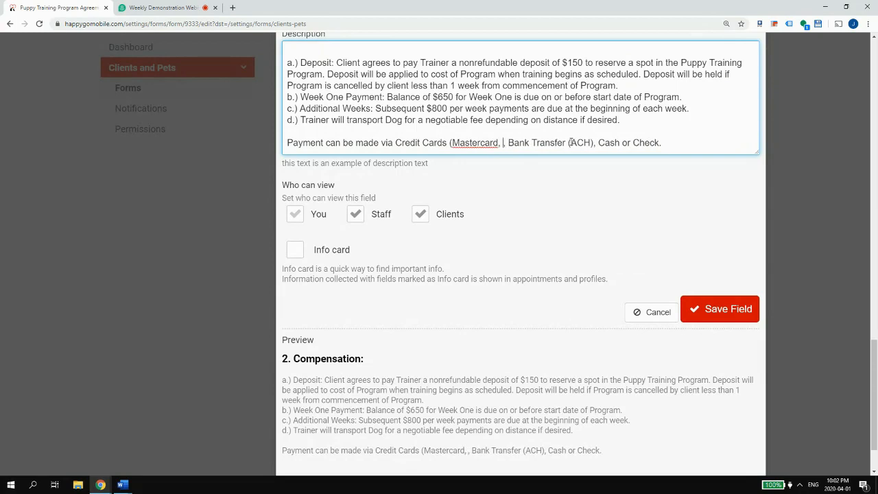
pyautogui.press('BackSpace')
pyautogui.write('Card, ')
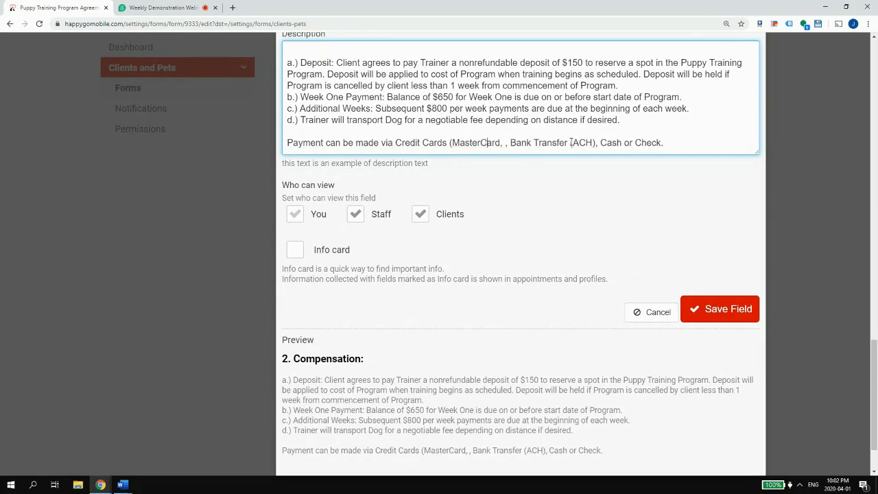
pyautogui.write('VISA, ')
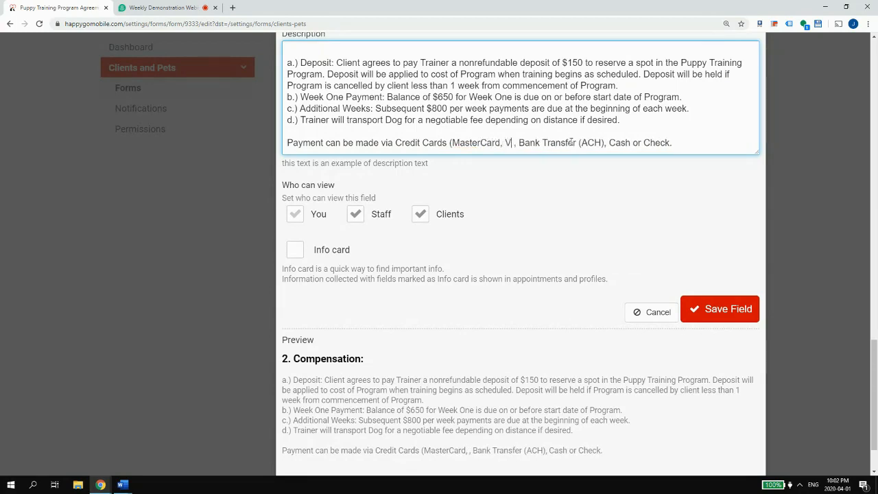
pyautogui.write('Amex, ')
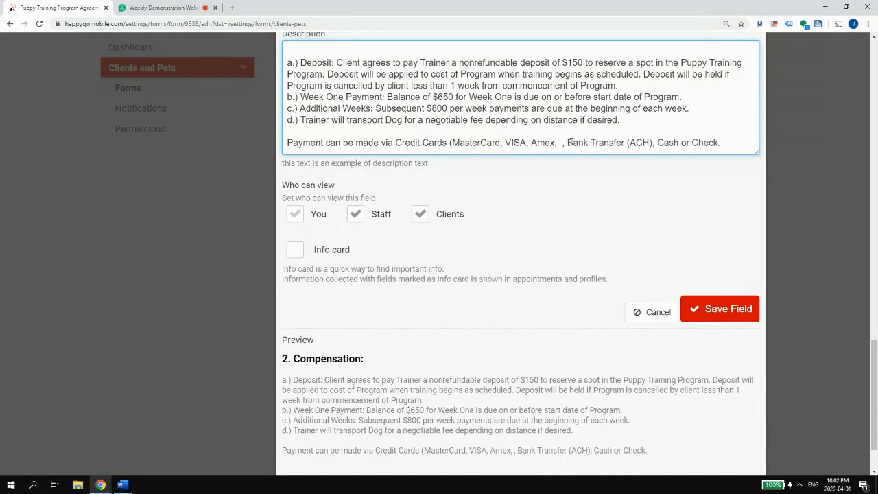
pyautogui.write('JCB, ')
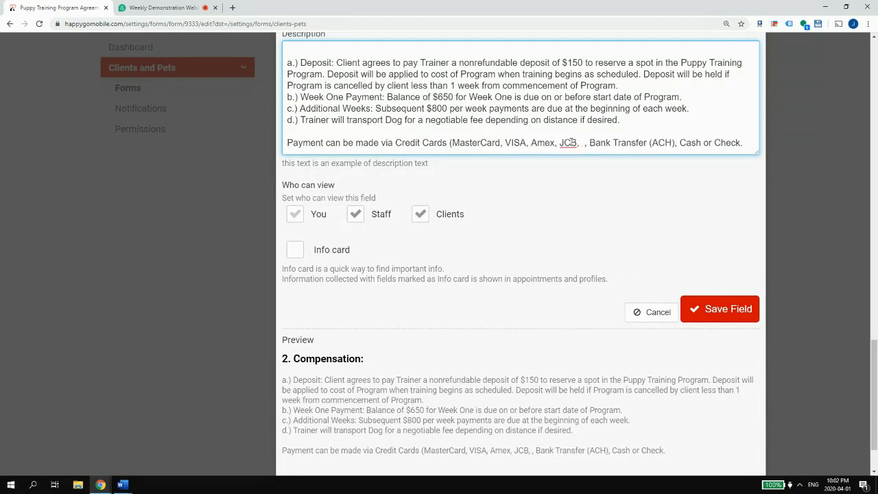
pyautogui.write('Discover, ')
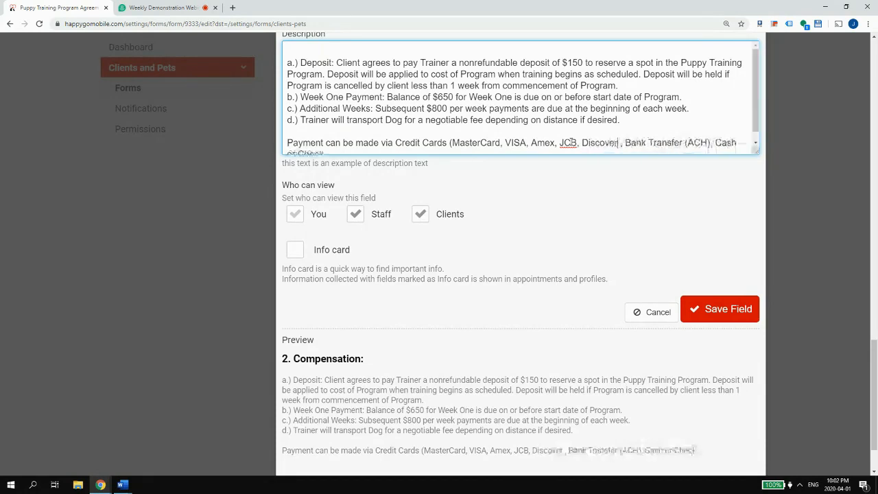
pyautogui.write('etc.')
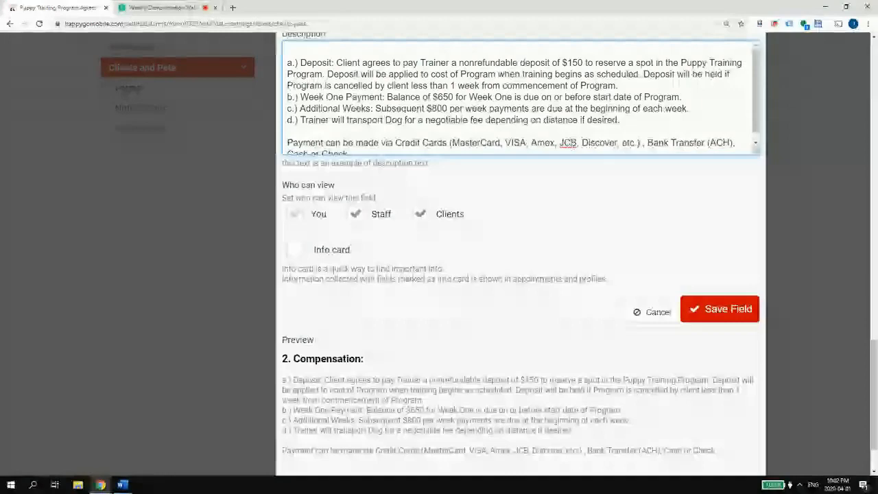
# - Ignore the spelling suggestion for JCB and save the updated Compensation section
pyautogui.rightClick(570, 142)
pyautogui.click(596, 188)
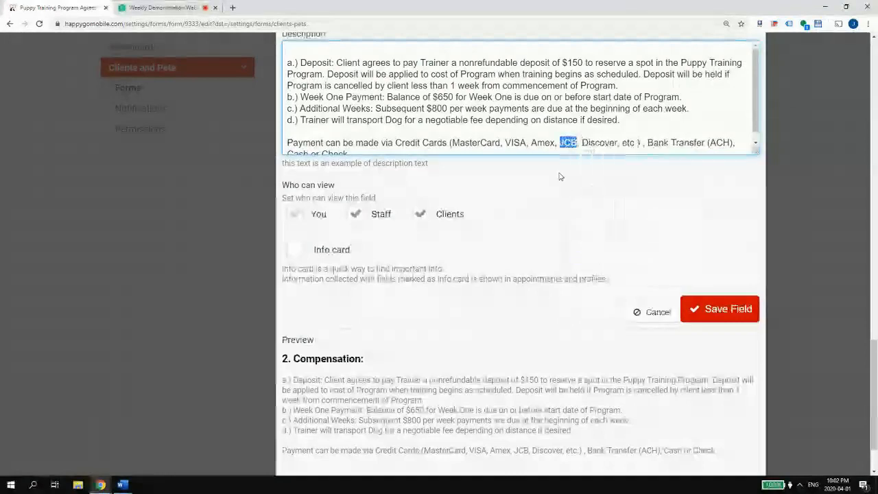
pyautogui.scroll(-1, 613, 171)
pyautogui.click(729, 249)
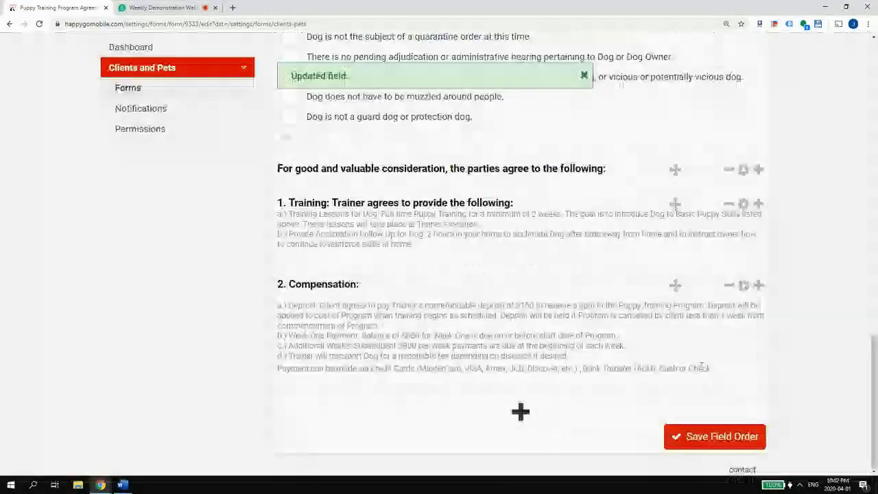
# - Copy all of clause 3 from the Puppy Training Word document
pyautogui.moveTo(127, 487)
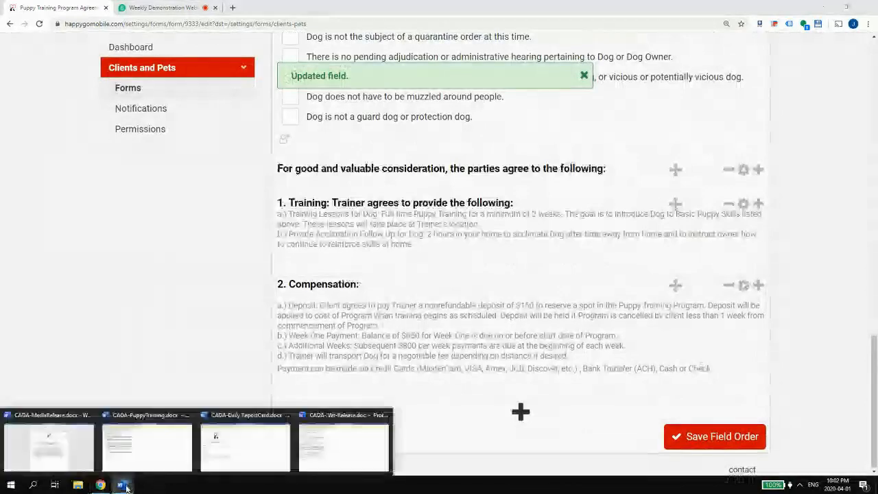
pyautogui.click(146, 446)
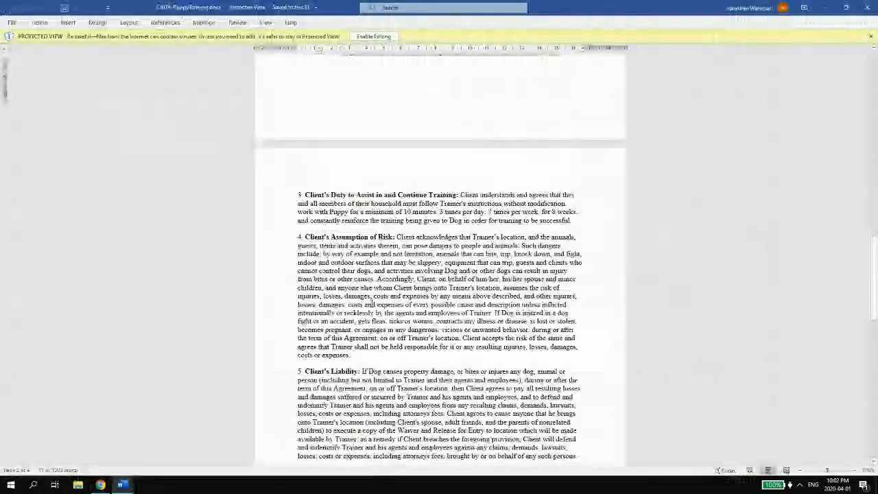
pyautogui.scroll(-1, 372, 304)
pyautogui.tripleClick(581, 191)
pyautogui.hotkey('ctrl', 'c')
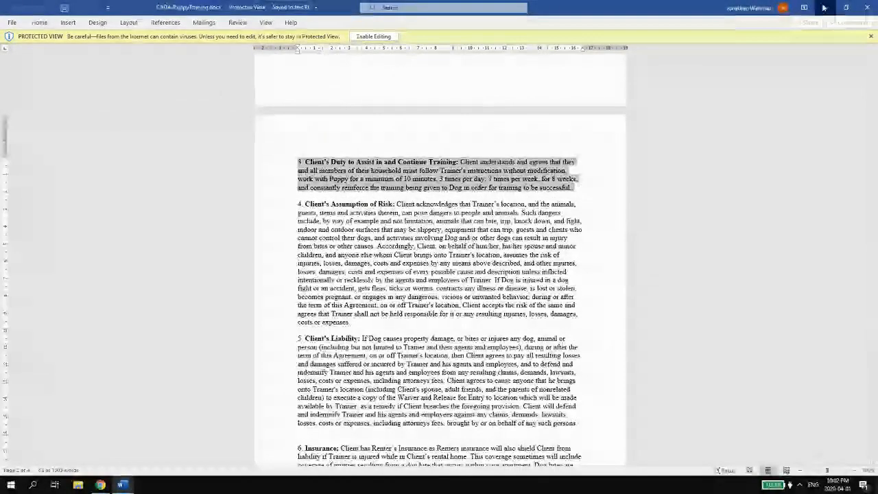
pyautogui.click(824, 7)
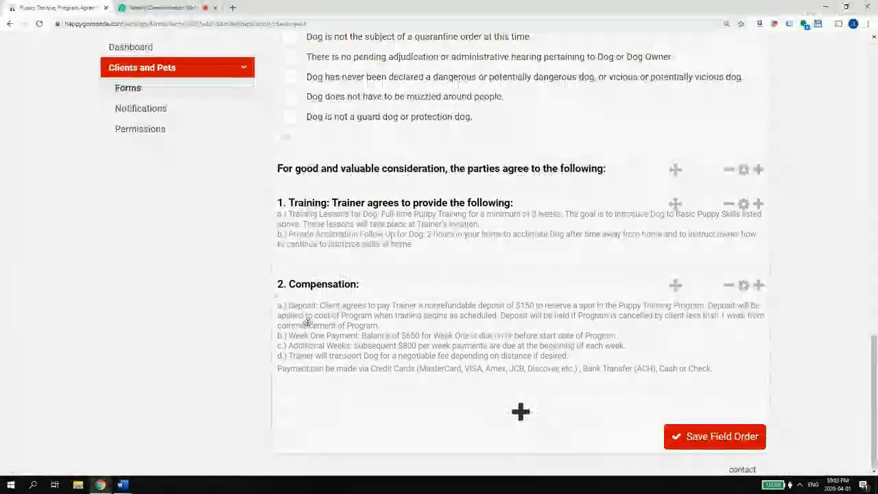
# - Add a Section named "3. Client's Duty to Assist in and Continue Training:" with the clause text as its description
pyautogui.click(521, 412)
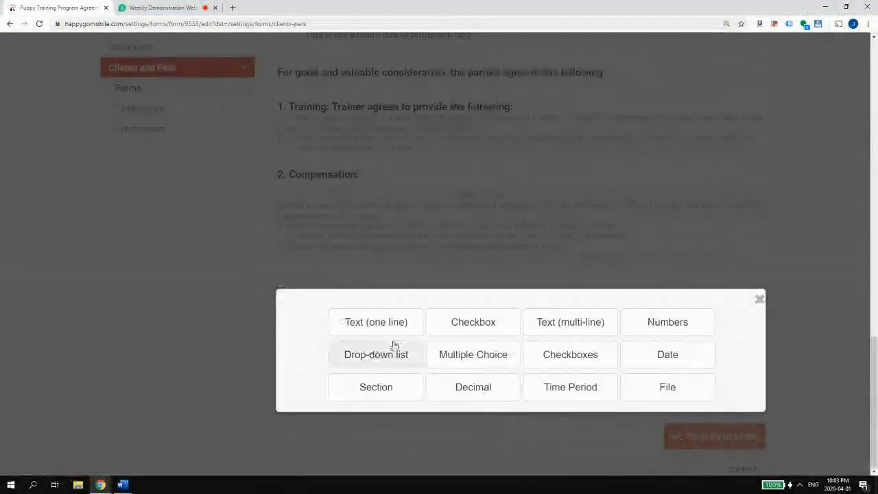
pyautogui.click(375, 388)
pyautogui.click(369, 164)
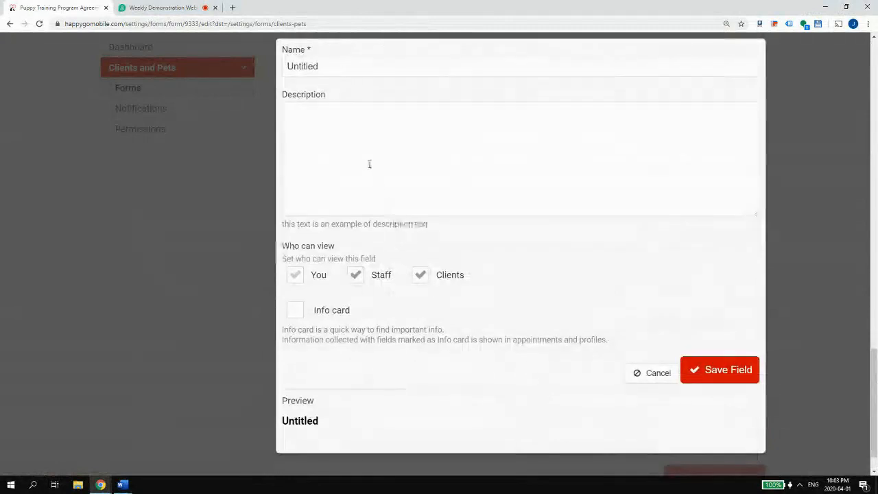
pyautogui.hotkey('ctrl', 'v')
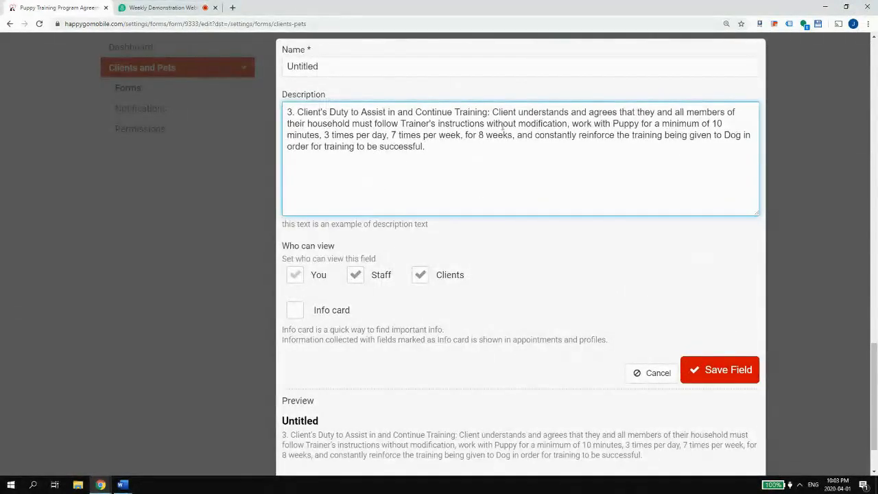
pyautogui.moveTo(460, 111); pyautogui.dragTo(268, 113)
pyautogui.hotkey('ctrl', 'x')
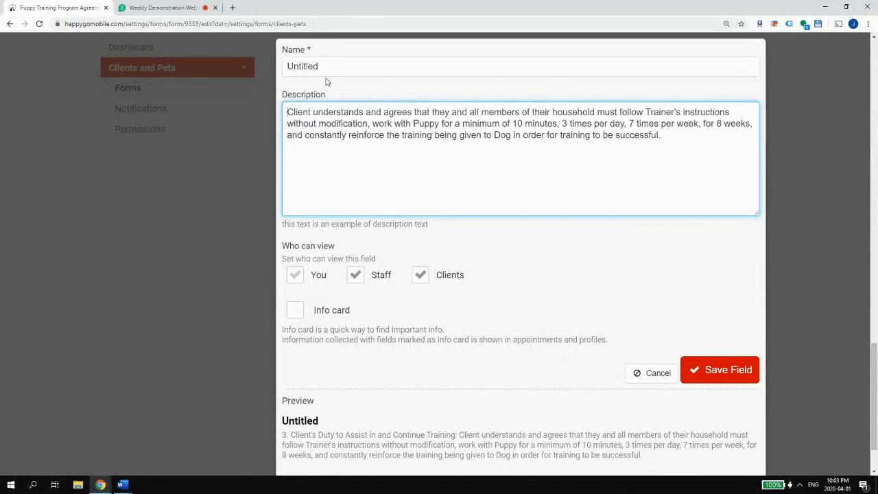
pyautogui.hotkey('shift', 'Tab')
pyautogui.hotkey('ctrl', 'v')
pyautogui.scroll(-2, 443, 264)
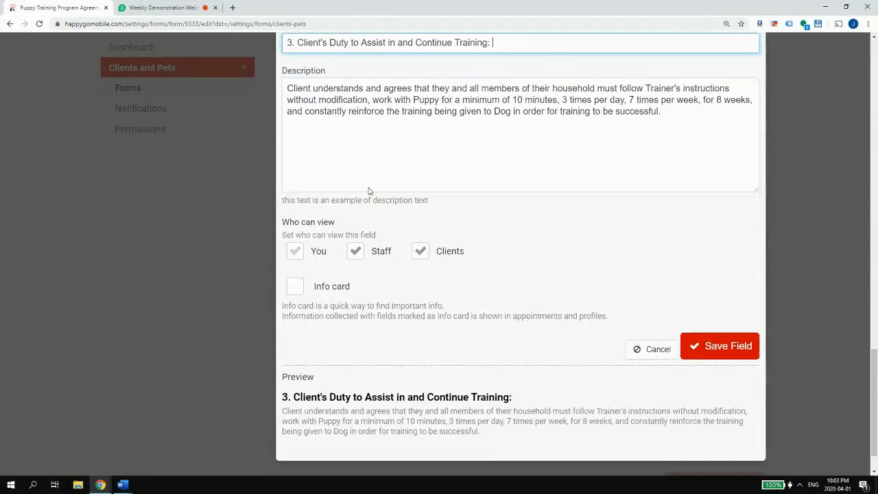
pyautogui.click(717, 302)
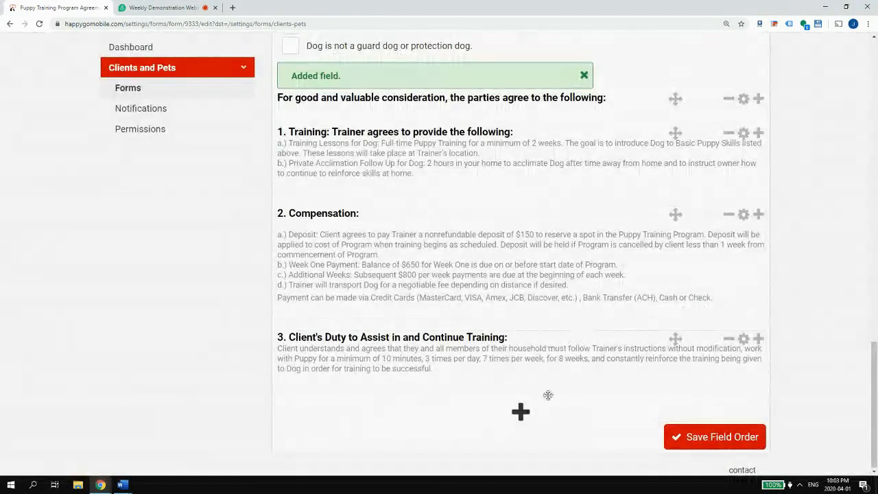
pyautogui.moveTo(136, 484)
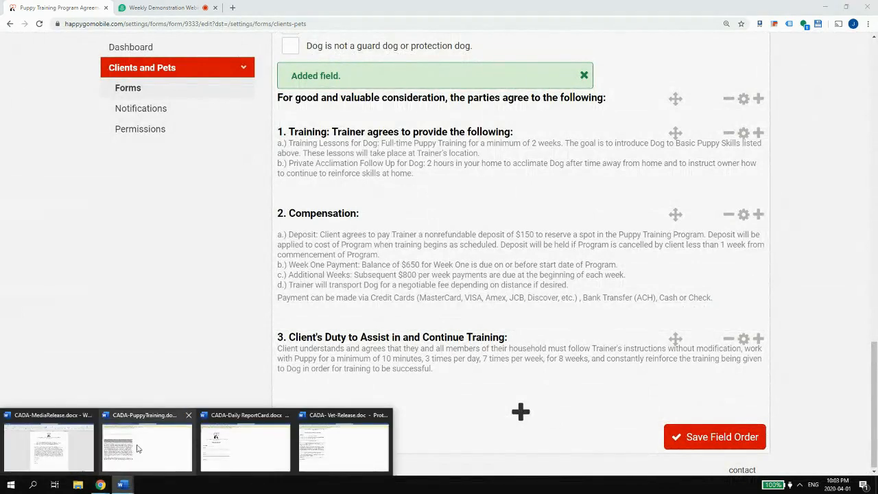
# - Copy the whole of clause 4, Client's Assumption of Risk, from the Word agreement
pyautogui.click(136, 447)
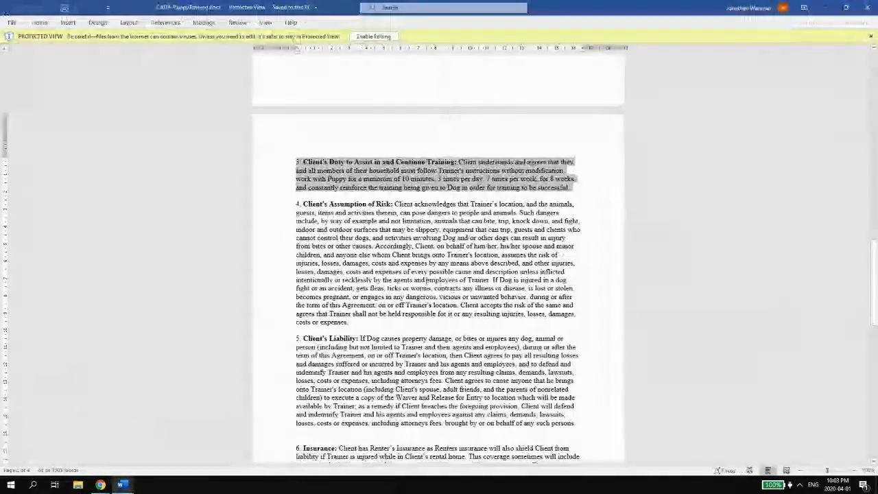
pyautogui.scroll(-20, 316, 198)
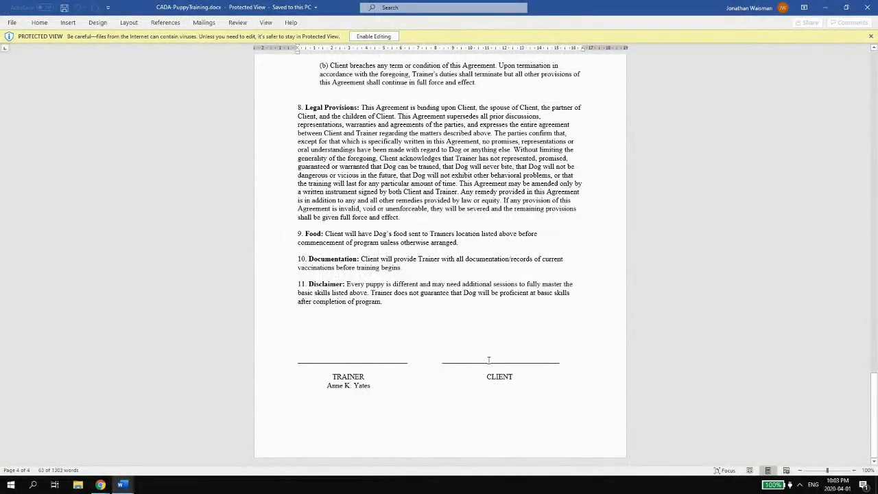
pyautogui.scroll(20, 472, 334)
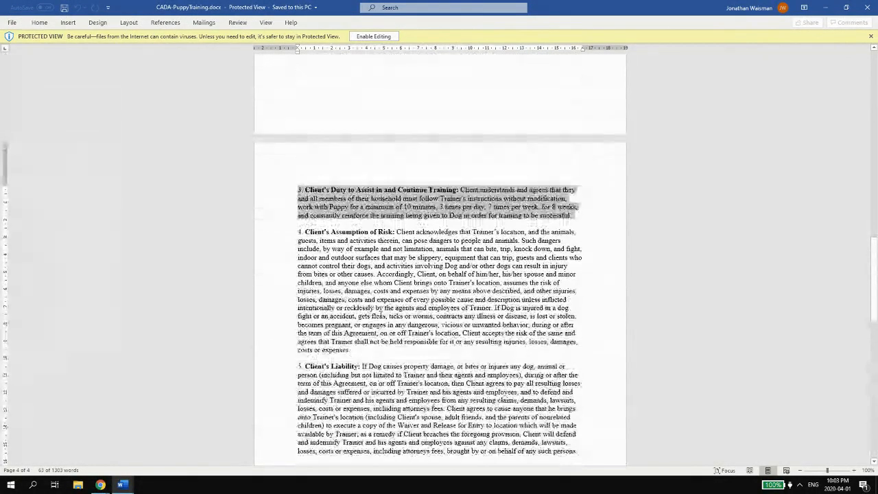
pyautogui.click(306, 235)
pyautogui.moveTo(299, 232); pyautogui.dragTo(346, 351)
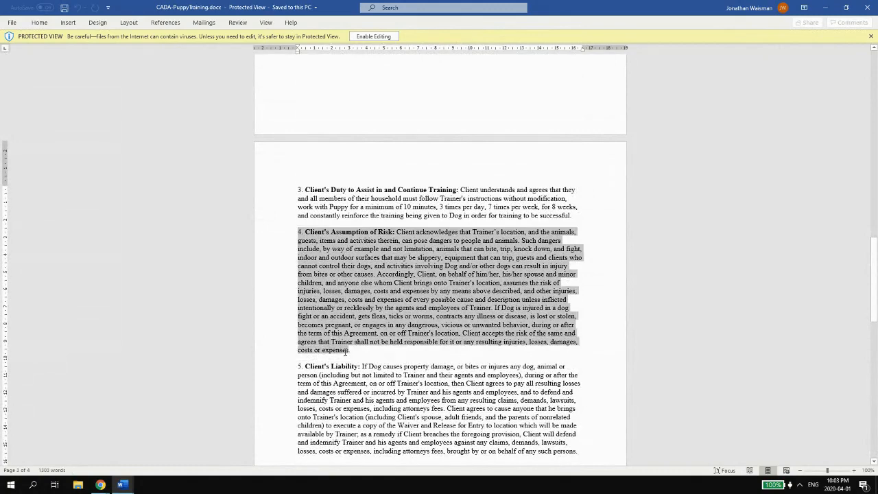
pyautogui.hotkey('alt', 'Tab')
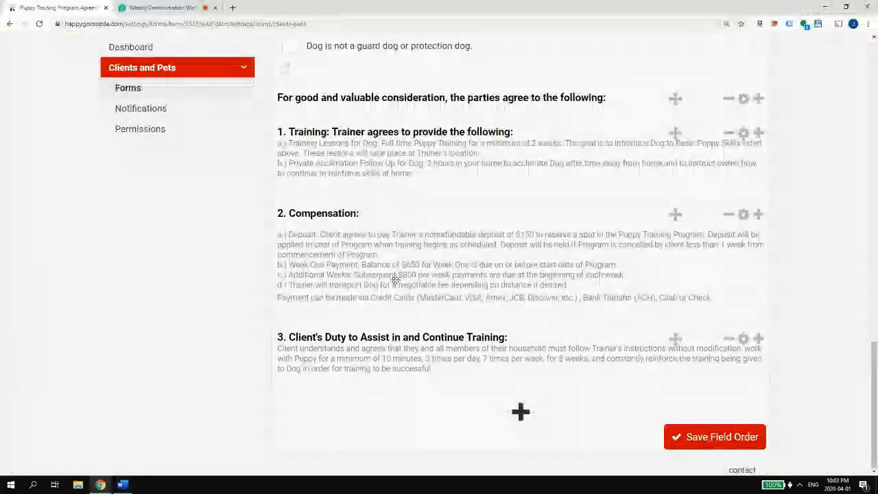
# - Add and save a section for clause 4, with its heading 'Client's Assumption of Risk' as the name
pyautogui.click(515, 413)
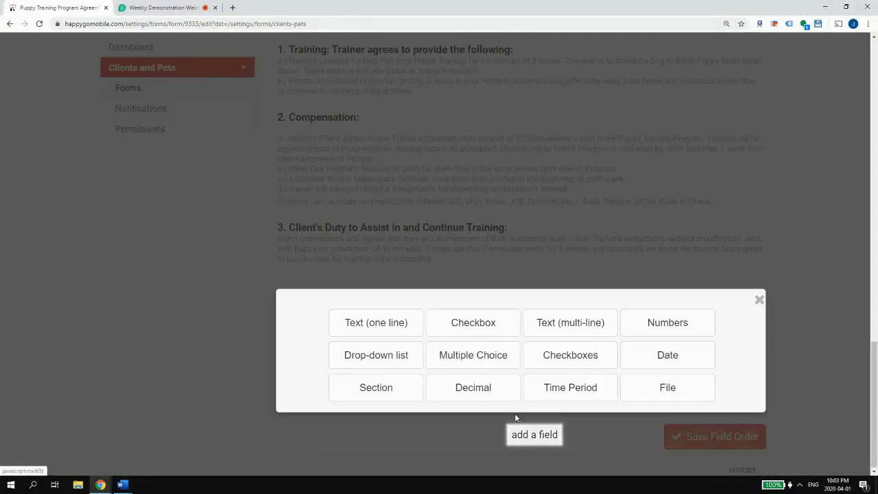
pyautogui.click(361, 388)
pyautogui.click(383, 155)
pyautogui.hotkey('ctrl', 'v')
pyautogui.scroll(5, 412, 144)
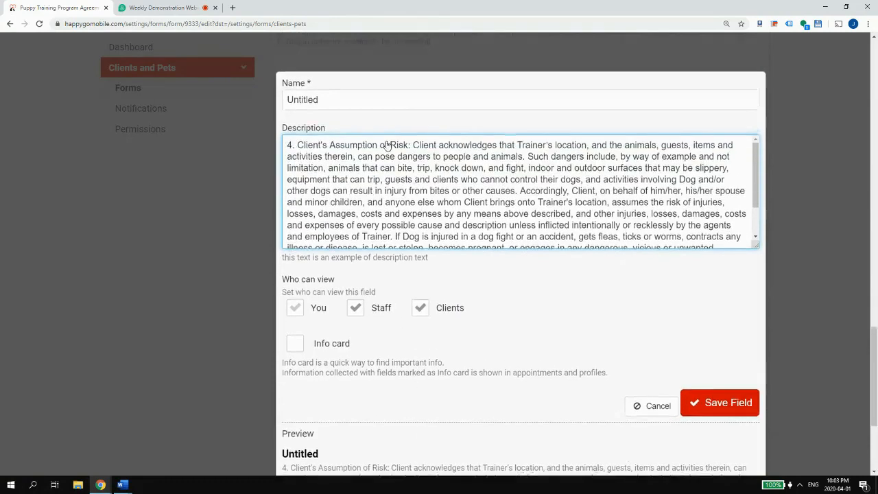
pyautogui.moveTo(411, 320); pyautogui.dragTo(305, 304)
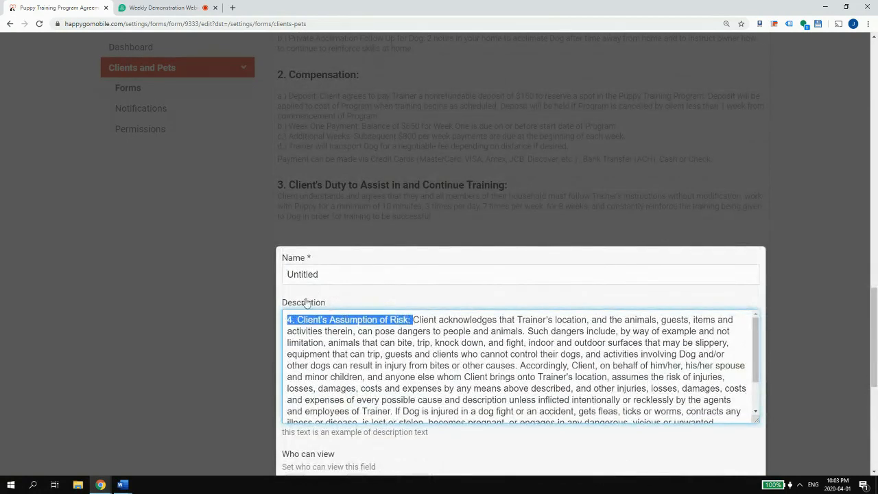
pyautogui.hotkey('ctrl', 'x')
pyautogui.hotkey('shift', 'Tab')
pyautogui.hotkey('ctrl', 'v')
pyautogui.scroll(-4, 411, 309)
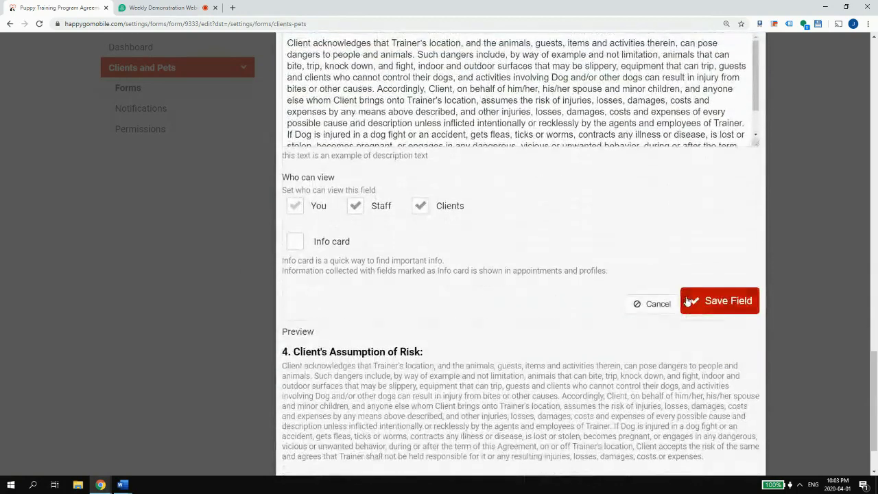
pyautogui.click(691, 302)
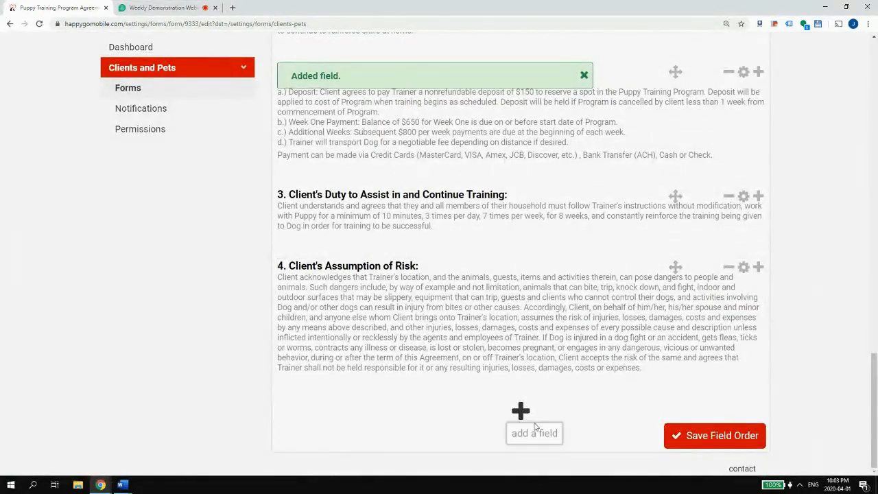
# - Select the full clause 5 Client's Liability text in the Word agreement
pyautogui.click(122, 487)
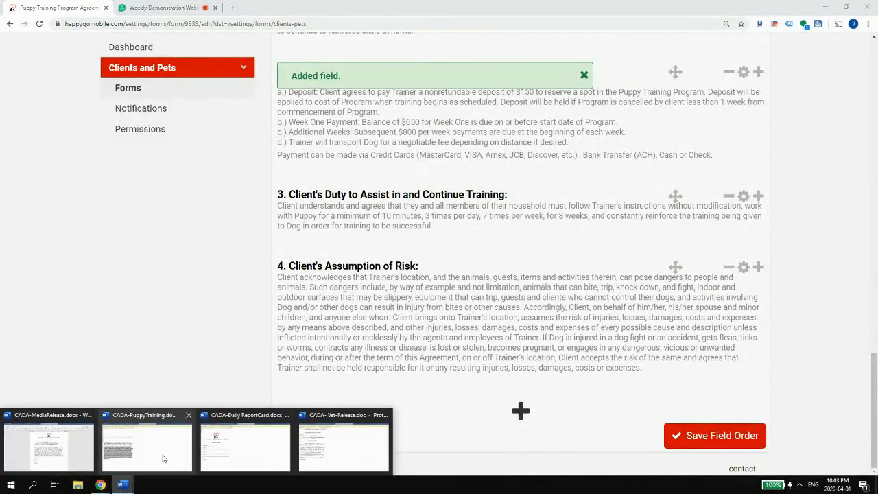
pyautogui.click(164, 459)
pyautogui.scroll(-4, 299, 247)
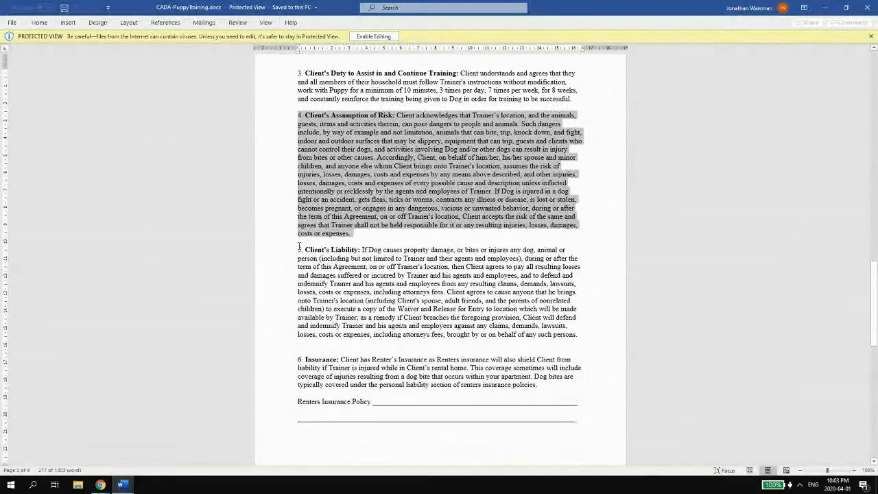
pyautogui.moveTo(298, 249); pyautogui.dragTo(583, 336)
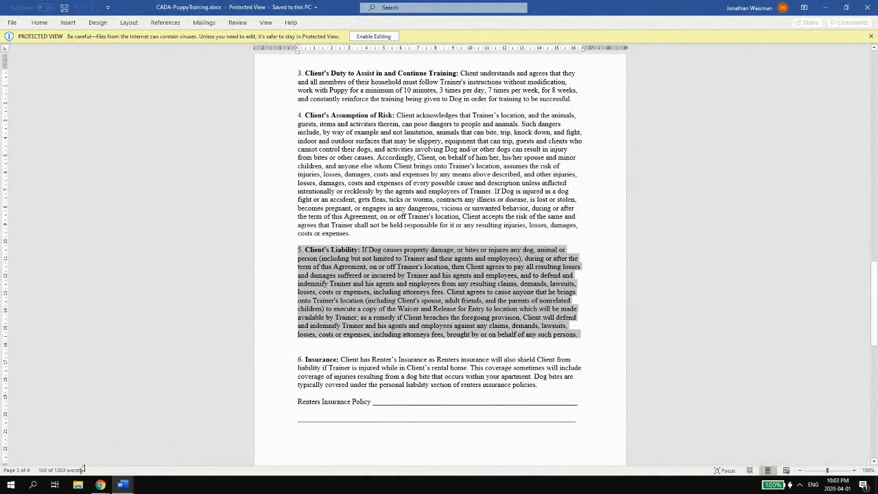
# - Add and save a section with the clause 5 text, named '5. Client's Liability:'
pyautogui.moveTo(108, 489)
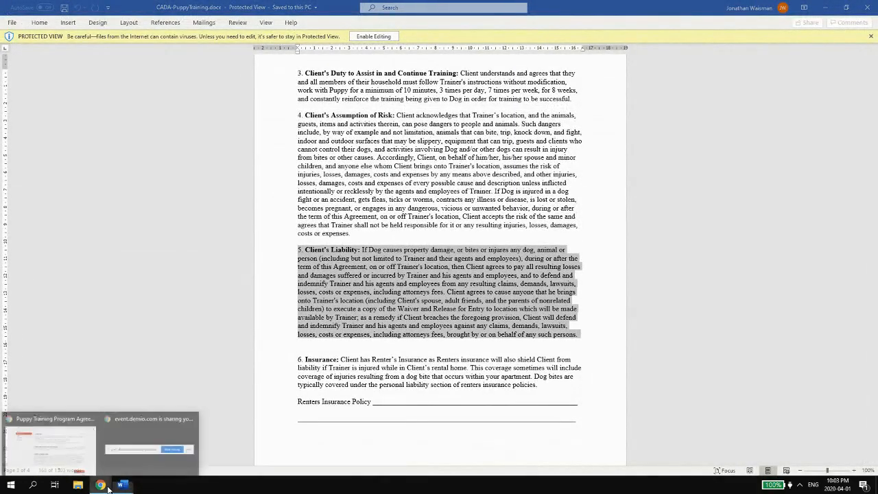
pyautogui.click(77, 458)
pyautogui.click(523, 408)
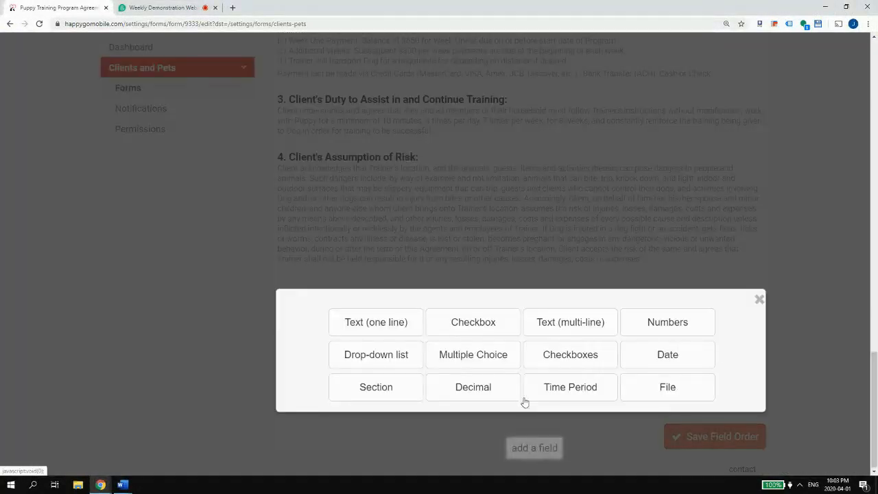
pyautogui.click(398, 388)
pyautogui.click(371, 178)
pyautogui.hotkey('ctrl', 'v')
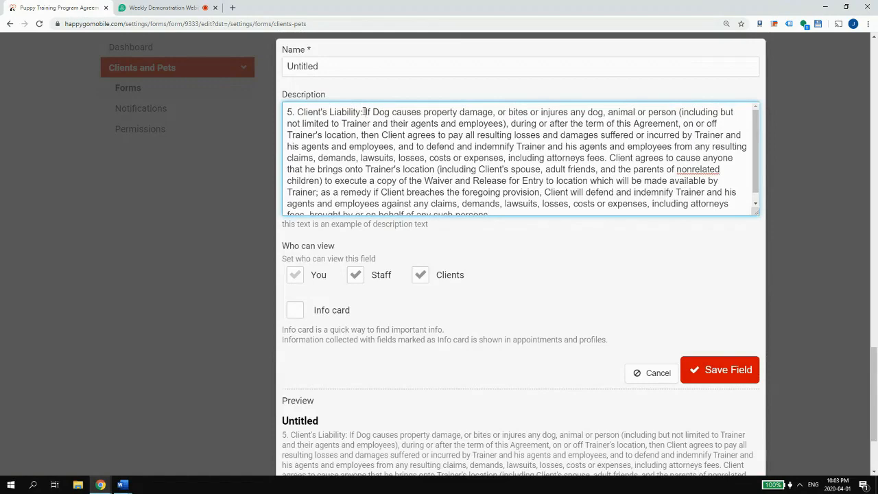
pyautogui.moveTo(365, 112); pyautogui.dragTo(287, 112)
pyautogui.hotkey('ctrl', 'x')
pyautogui.doubleClick(302, 66)
pyautogui.hotkey('ctrl', 'v')
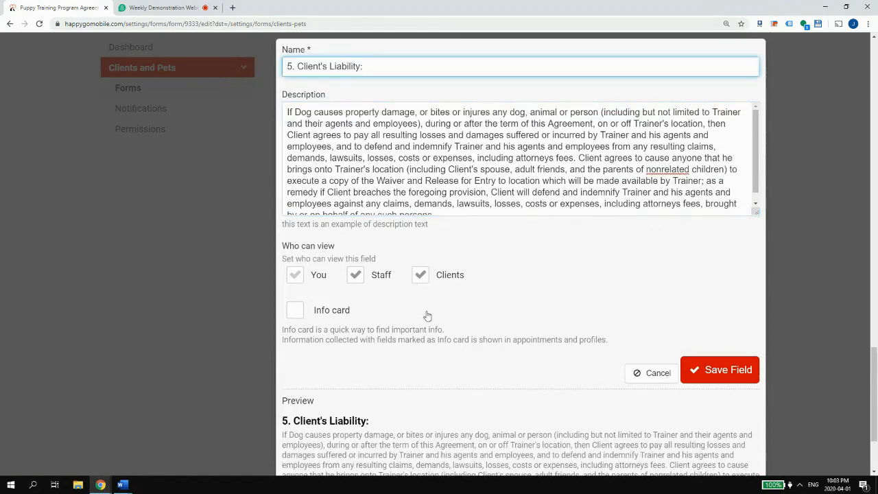
pyautogui.scroll(-2, 427, 316)
pyautogui.click(686, 259)
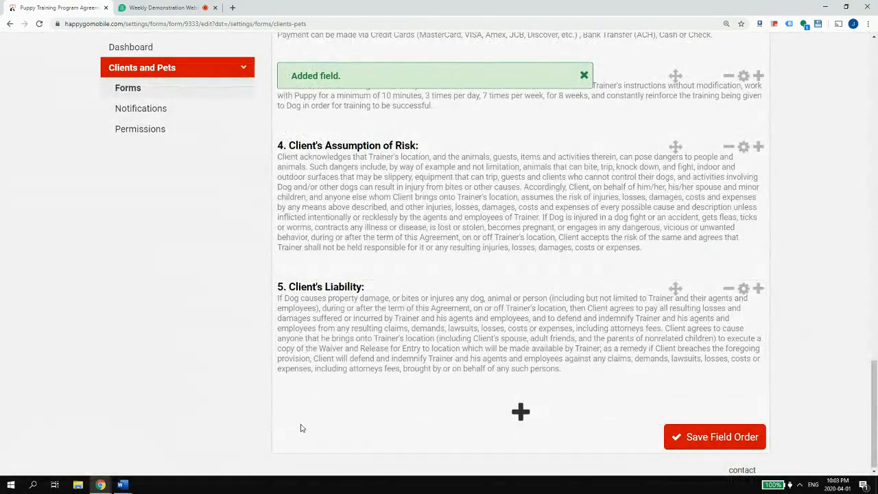
# - Select all of clause 6 Insurance in the Word agreement
pyautogui.moveTo(121, 485)
pyautogui.click(148, 446)
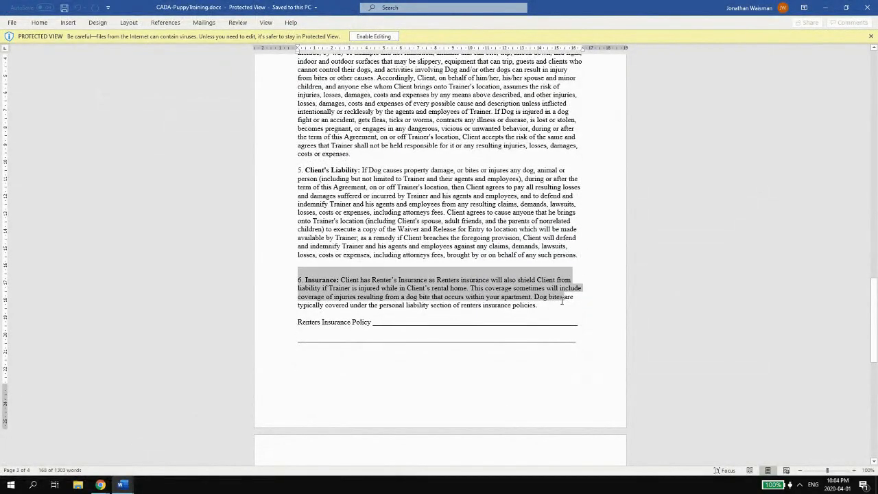
pyautogui.moveTo(561, 300); pyautogui.dragTo(524, 310)
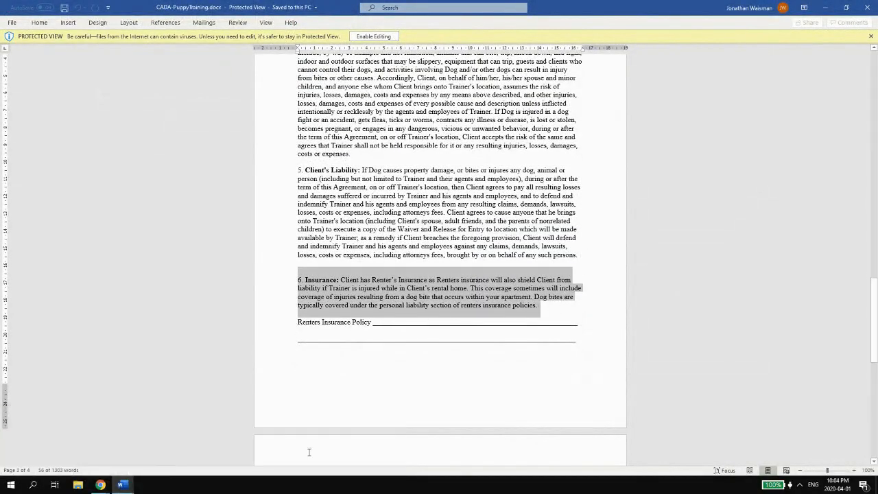
# - Add a new field named '6. Insurance:' with the renters-insurance clause text as its description
pyautogui.moveTo(100, 485)
pyautogui.click(69, 453)
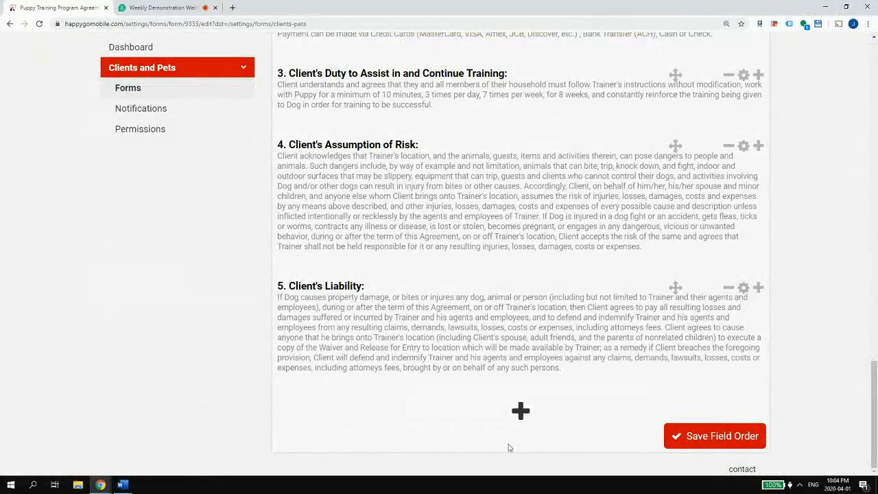
pyautogui.click(521, 413)
pyautogui.click(406, 329)
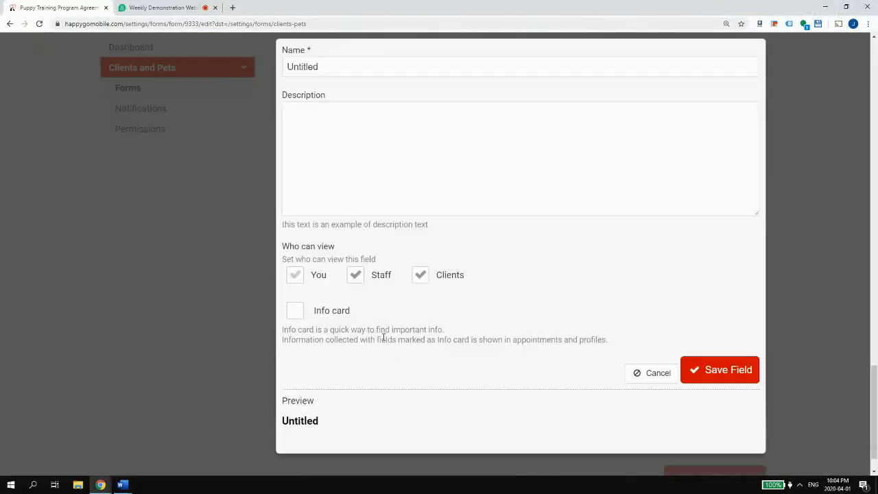
pyautogui.click(380, 198)
pyautogui.hotkey('ctrl', 'v')
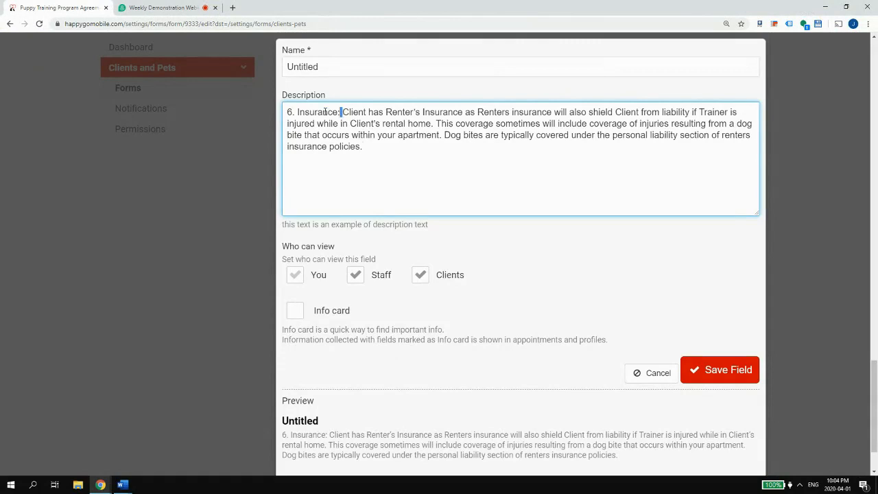
pyautogui.moveTo(340, 114); pyautogui.dragTo(337, 93)
pyautogui.hotkey('ctrl', 'x')
pyautogui.hotkey('shift', 'Tab')
pyautogui.hotkey('ctrl', 'v')
pyautogui.click(336, 128)
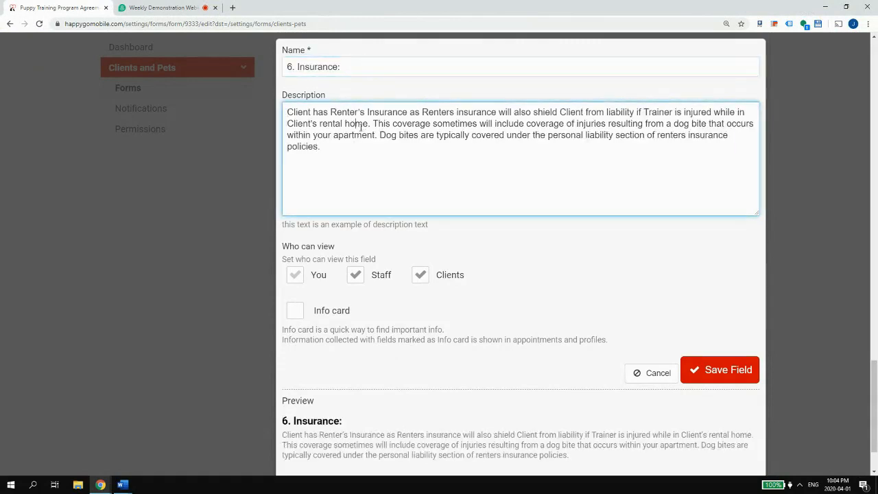
pyautogui.scroll(-1, 625, 245)
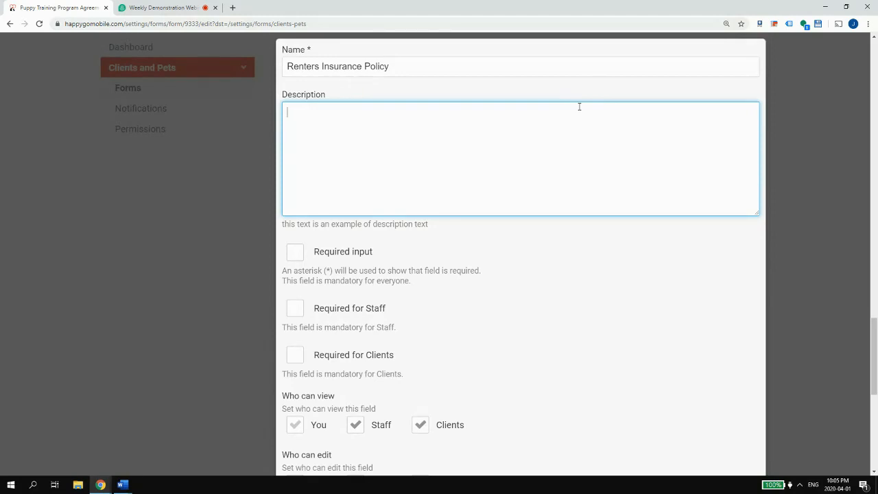
# - Write the description requiring a renter's insurance for your home when training on site with the client
pyautogui.write('raining on site with the client')
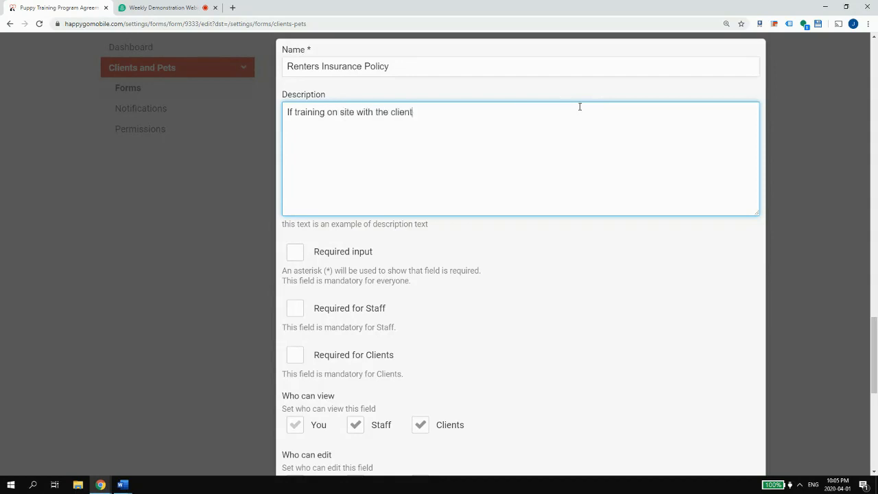
pyautogui.write(',')
pyautogui.press('BackSpace')
pyautogui.press('BackSpace')
pyautogui.press('BackSpace')
pyautogui.press('BackSpace')
pyautogui.press('BackSpace')
pyautogui.press('BackSpace')
pyautogui.press('BackSpace')
pyautogui.press('BackSpace')
pyautogui.press('BackSpace')
pyautogui.press('BackSpace')
pyautogui.press('BackSpace')
pyautogui.press('BackSpace')
pyautogui.press('BackSpace')
pyautogui.press('BackSpace')
pyautogui.press('BackSpace')
pyautogui.press('BackSpace')
pyautogui.press('BackSpace')
pyautogui.press('BackSpace')
pyautogui.write('your home')
pyautogui.write("'s")
pyautogui.press('BackSpace')
pyautogui.press('BackSpace')
pyautogui.press('BackSpace')
pyautogui.press('BackSpace')
pyautogui.press('BackSpace')
pyautogui.press('BackSpace')
pyautogui.press('BackSpace')
pyautogui.press('BackSpace')
pyautogui.press('BackSpace')
pyautogui.press('BackSpace')
pyautogui.press('BackSpace')
pyautogui.write("a renter's insurance for your ")
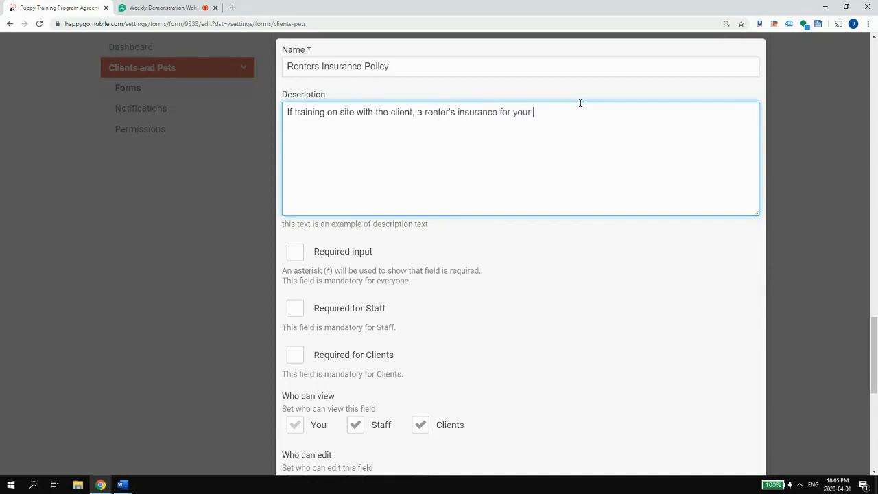
pyautogui.write('home is required.')
pyautogui.scroll(-2, 480, 117)
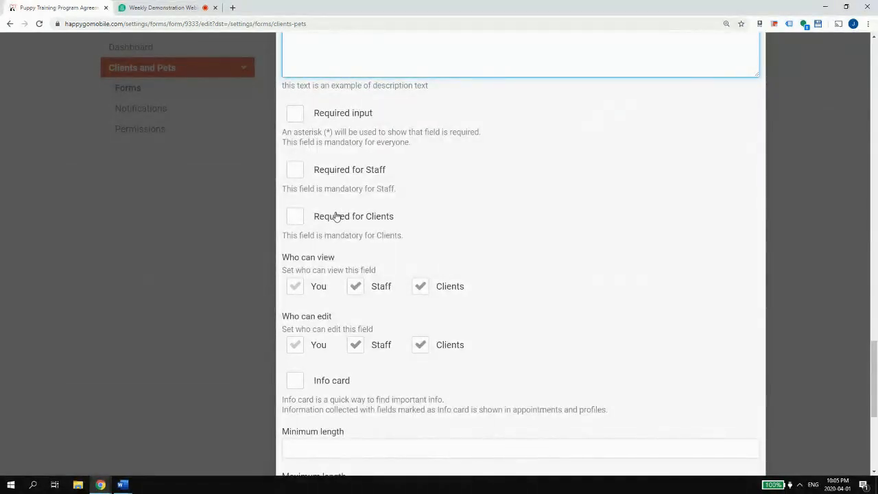
pyautogui.scroll(-1, 337, 214)
pyautogui.scroll(-3, 338, 215)
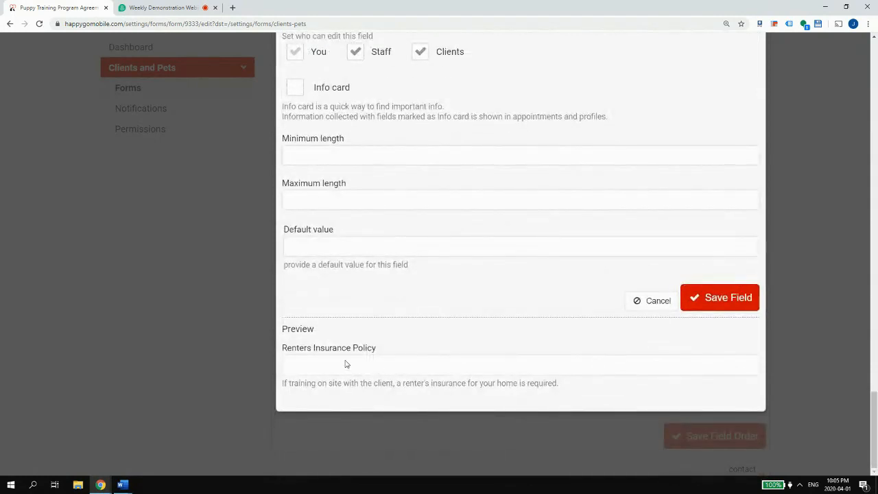
pyautogui.scroll(2, 343, 355)
pyautogui.scroll(-2, 343, 355)
pyautogui.scroll(1, 346, 365)
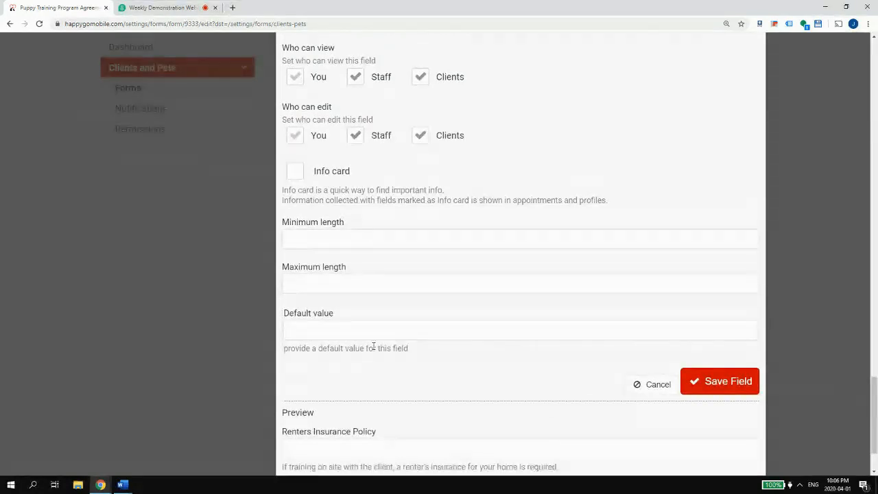
pyautogui.scroll(2, 314, 220)
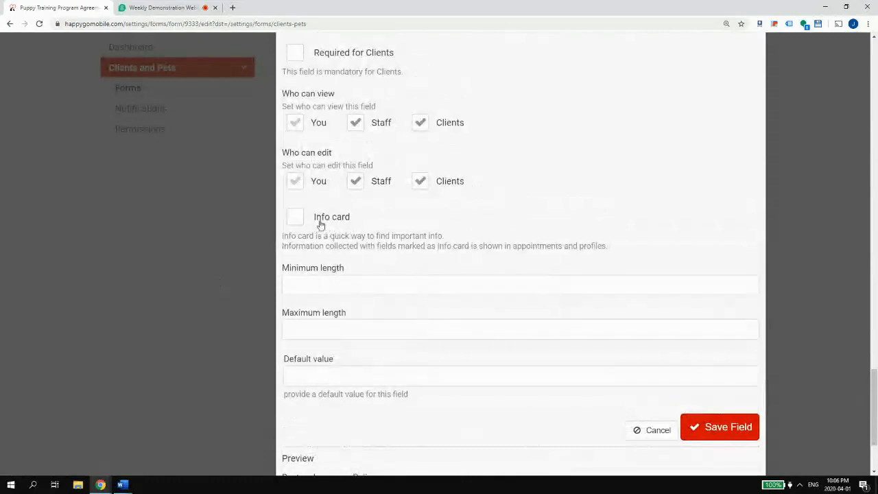
# - Enable Info card for the field and give it the default value 'Not provided.'
pyautogui.click(320, 225)
pyautogui.click(382, 375)
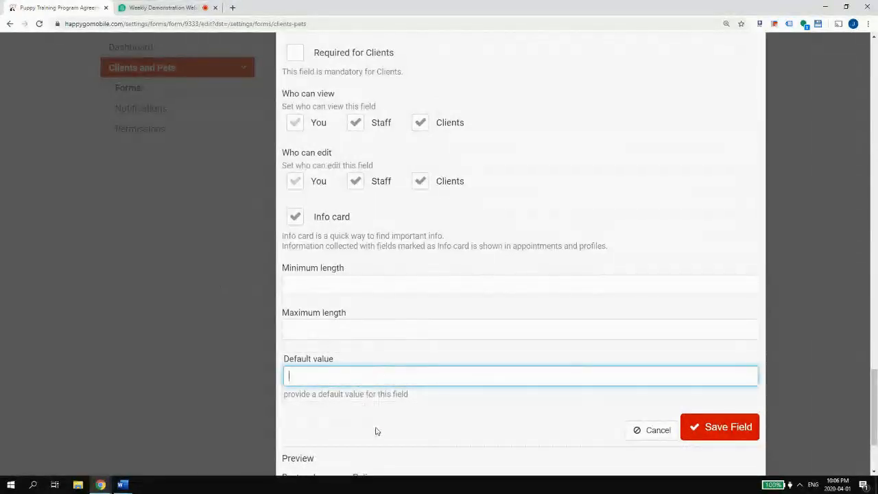
pyautogui.write('Not provided.')
pyautogui.scroll(-2, 375, 431)
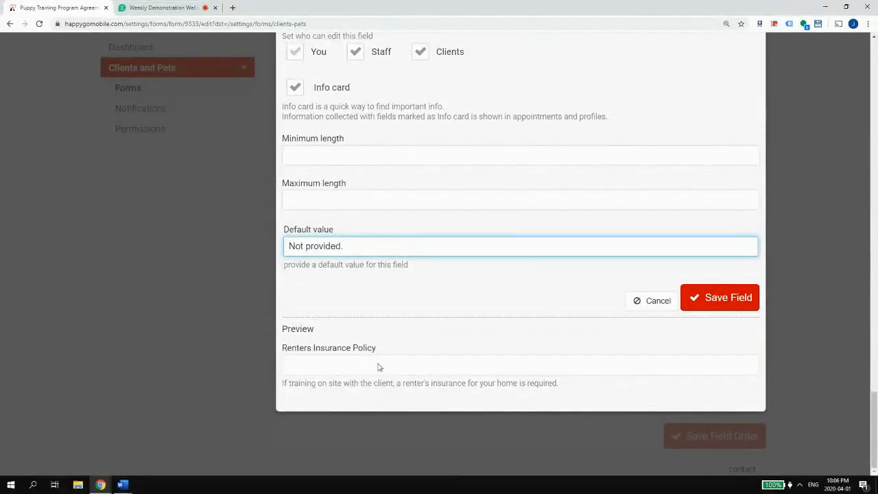
pyautogui.scroll(1, 329, 125)
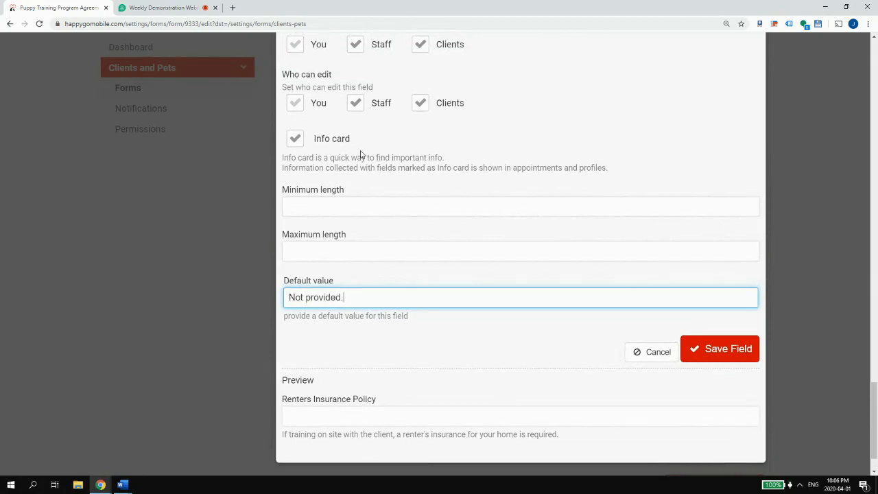
pyautogui.scroll(-1, 308, 261)
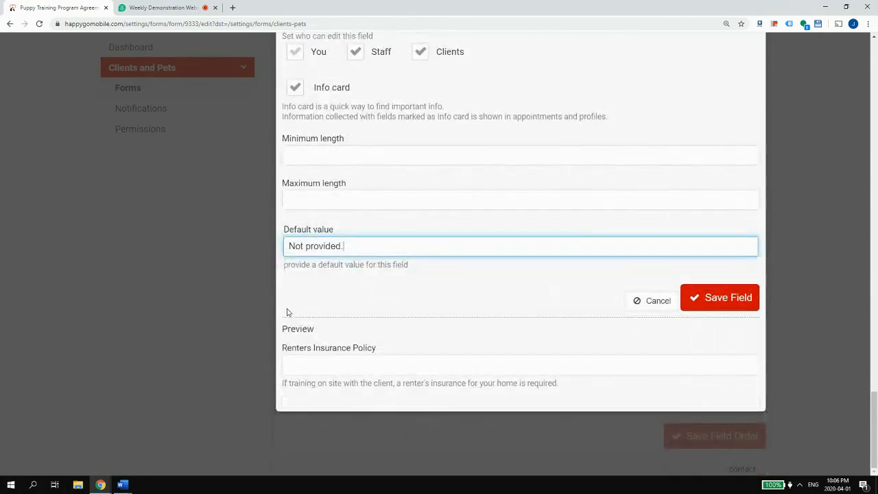
pyautogui.scroll(1, 412, 322)
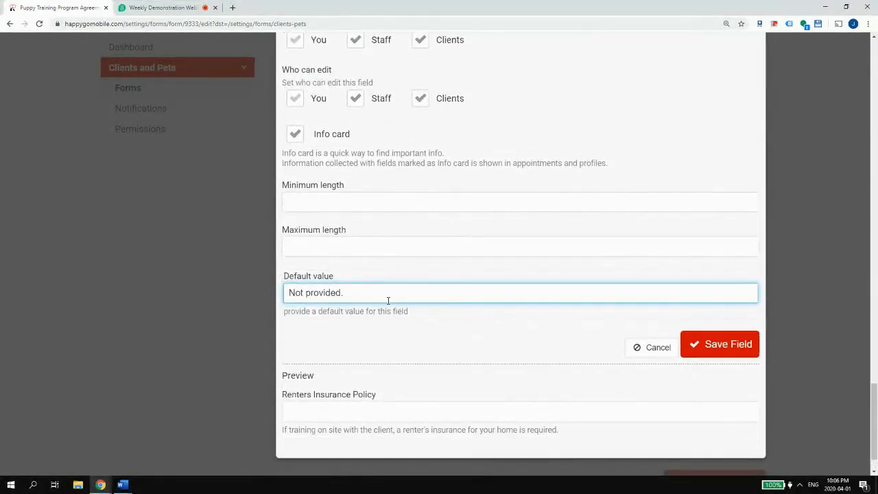
pyautogui.click(300, 139)
pyautogui.click(300, 138)
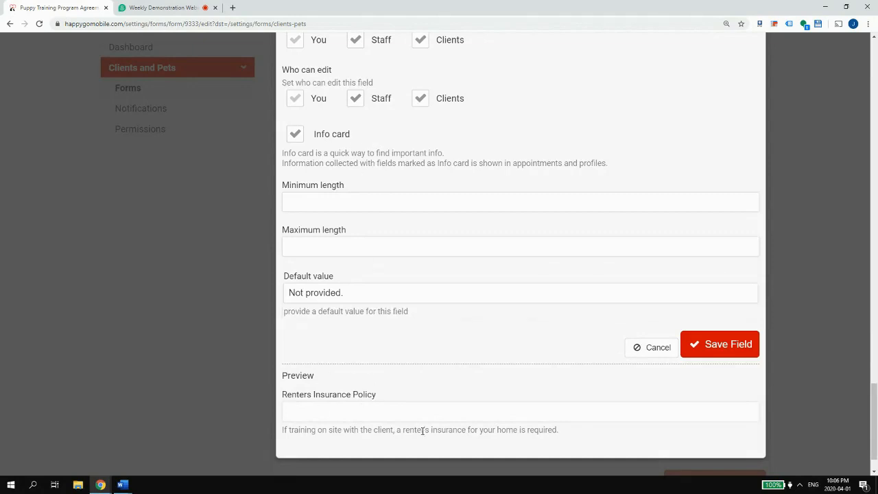
# - Save the Renters Insurance Policy field, then reopen its settings and save it again
pyautogui.click(725, 347)
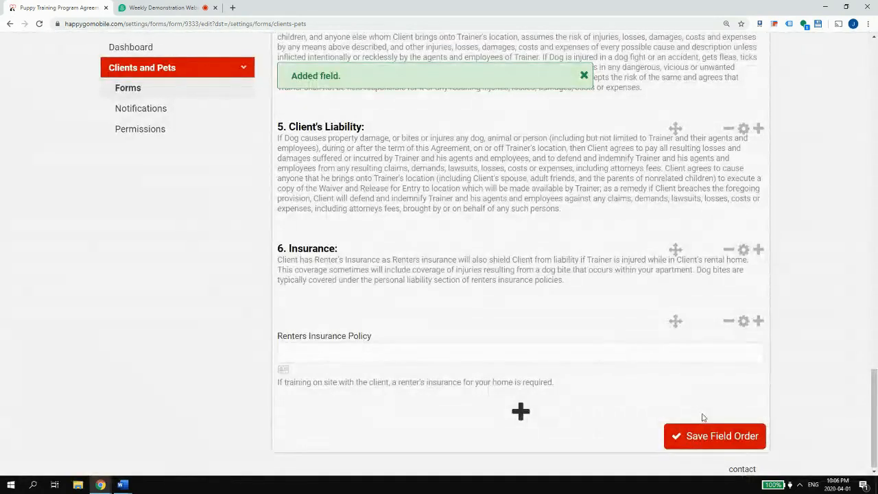
pyautogui.click(745, 320)
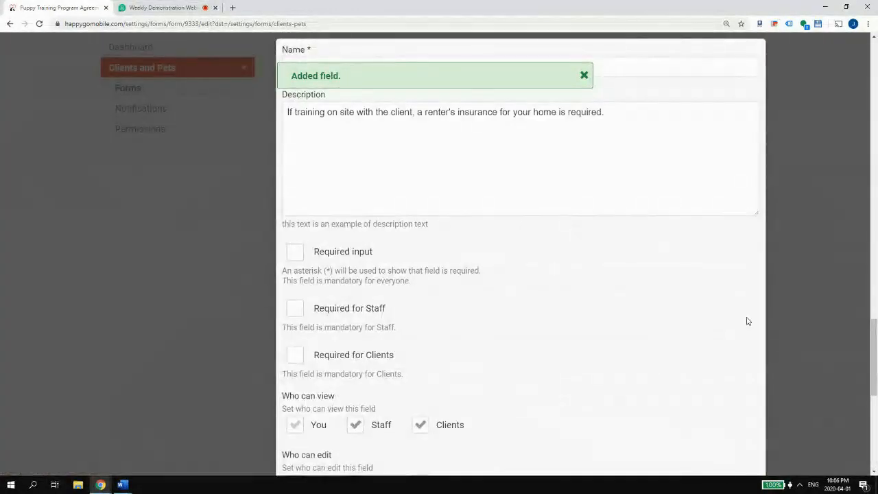
pyautogui.scroll(-6, 697, 301)
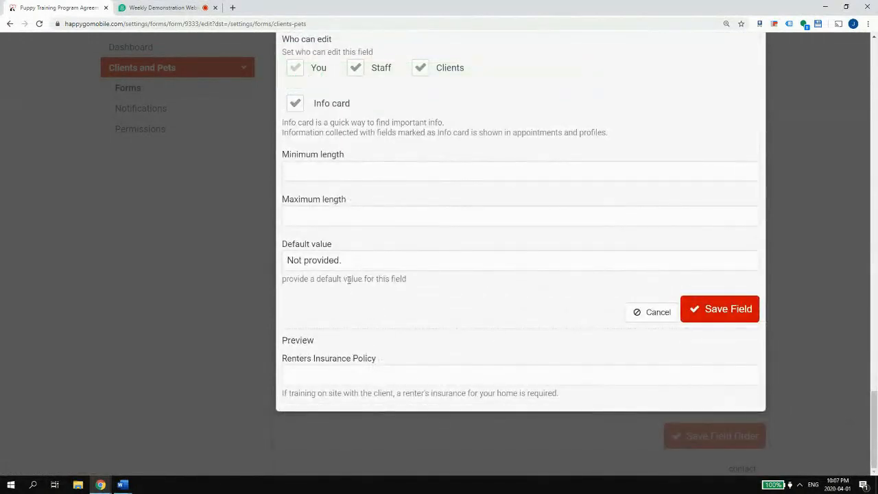
pyautogui.click(695, 313)
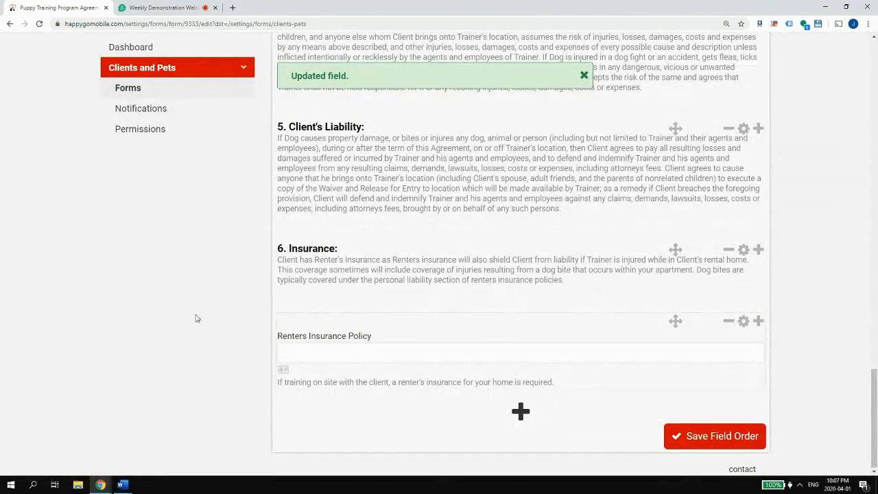
# - Copy the full clause 7 Termination text from the Word puppy training agreement
pyautogui.moveTo(120, 488)
pyautogui.click(111, 455)
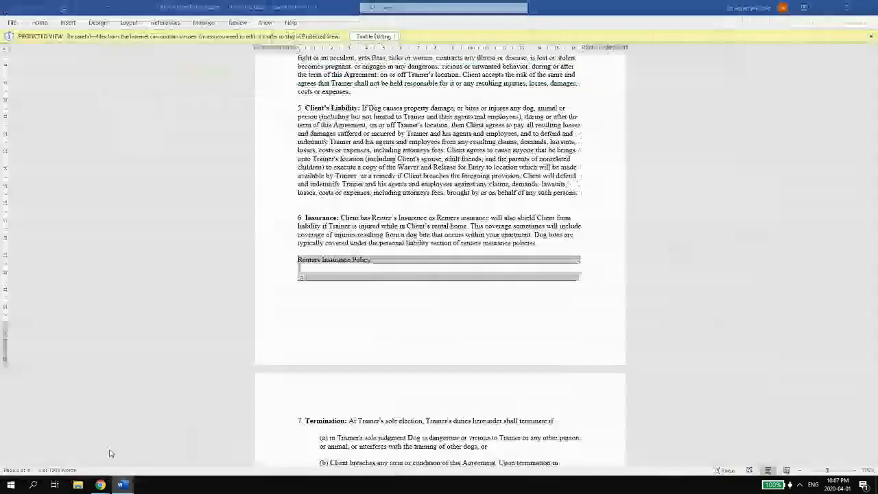
pyautogui.scroll(-5, 316, 281)
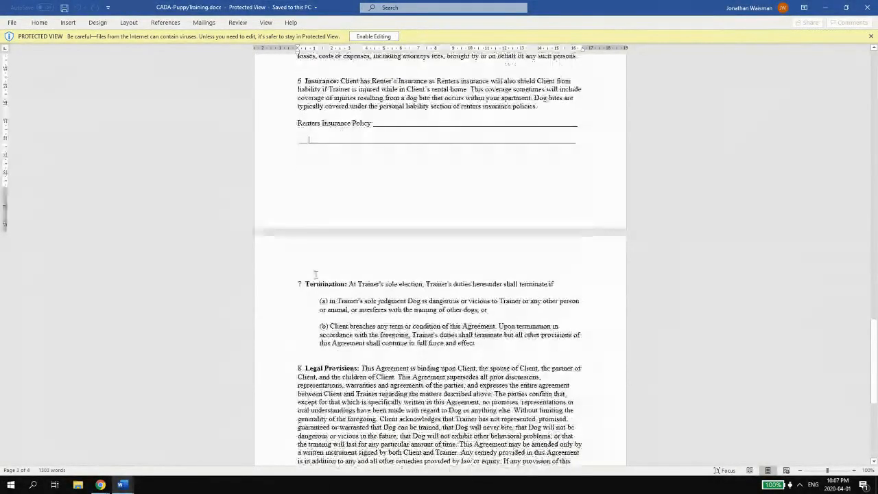
pyautogui.moveTo(483, 287); pyautogui.dragTo(290, 227)
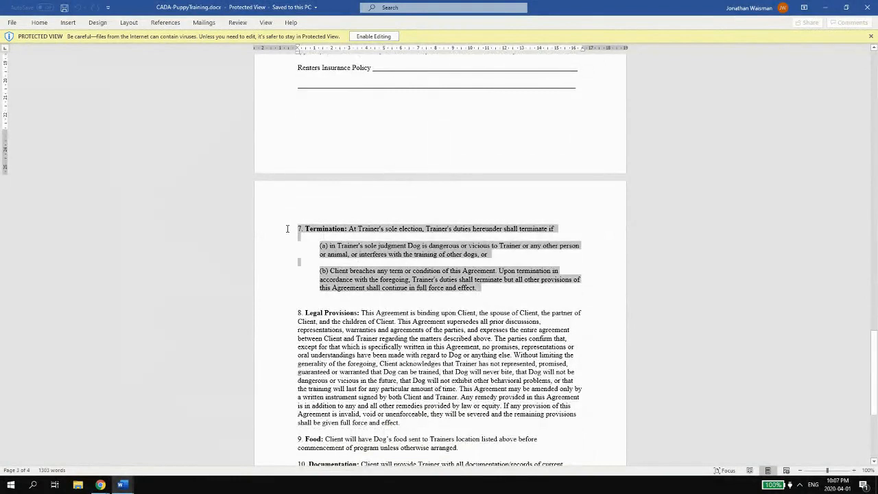
pyautogui.rightClick(335, 233)
pyautogui.click(358, 251)
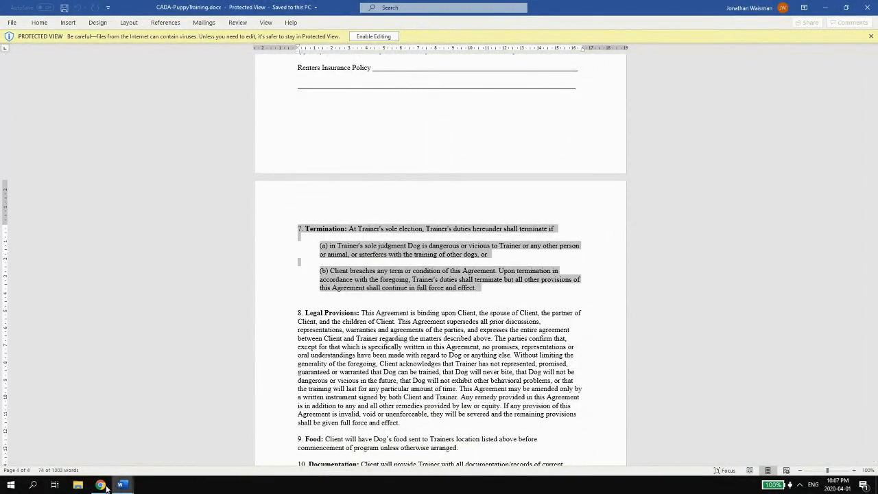
pyautogui.moveTo(102, 485)
pyautogui.click(80, 448)
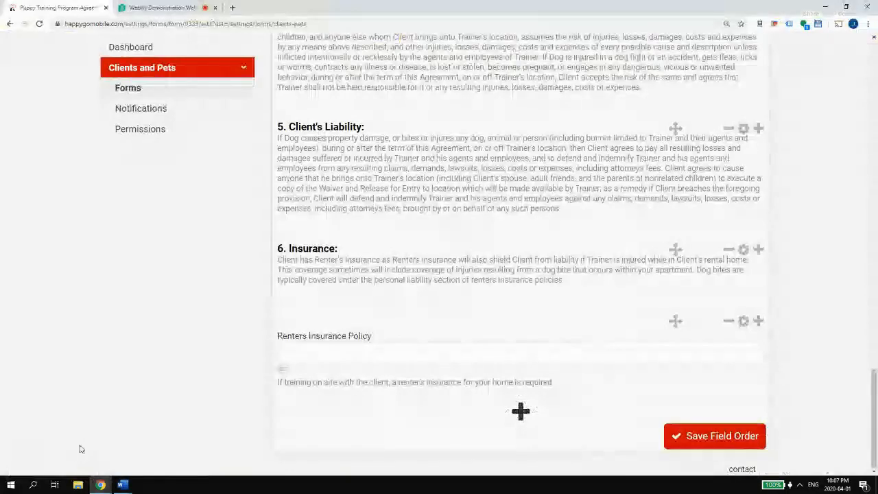
# - Add a section with the Termination clause text, named '7. Termination:'
pyautogui.click(521, 411)
pyautogui.click(378, 389)
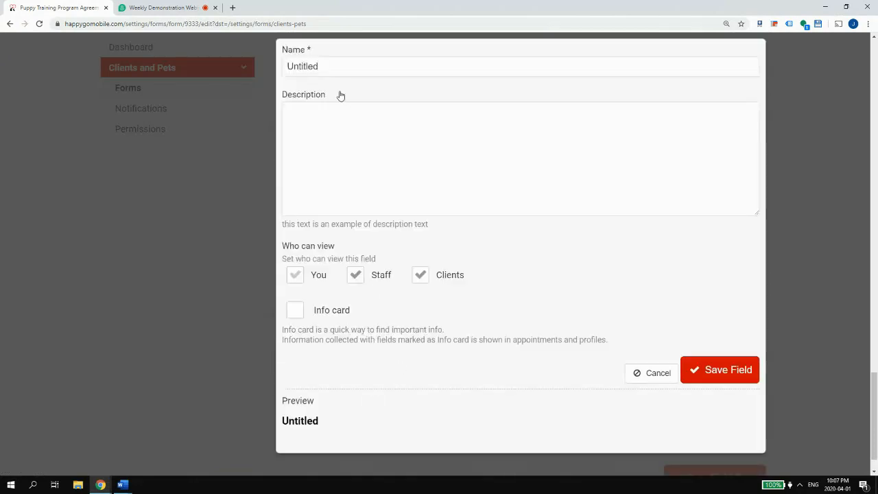
pyautogui.click(323, 114)
pyautogui.hotkey('ctrl', 'v')
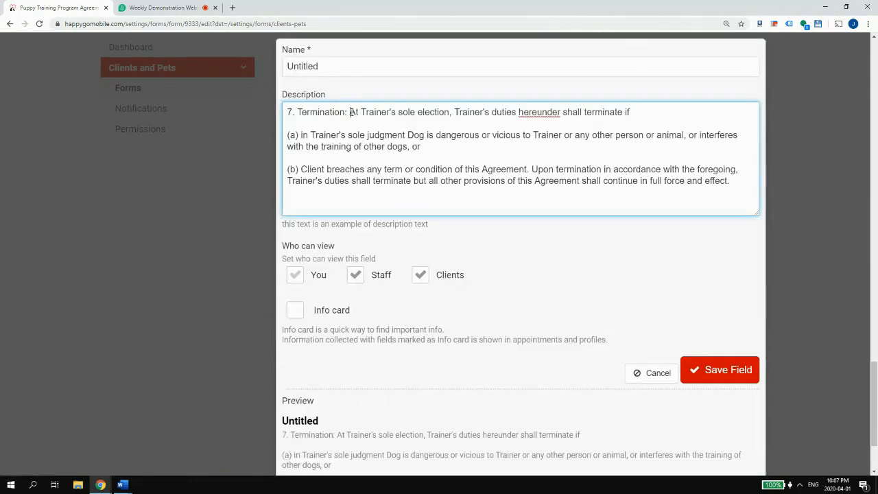
pyautogui.moveTo(350, 112); pyautogui.dragTo(287, 112)
pyautogui.press('BackSpace')
pyautogui.doubleClick(364, 71)
pyautogui.hotkey('ctrl', 'v')
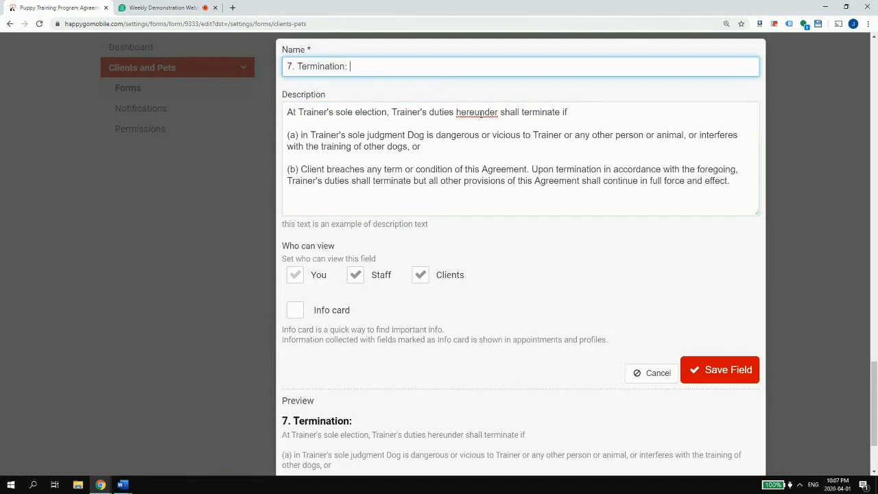
# - Keep the word 'hereunder' unchanged after a trial spelling fix, and save the Termination section
pyautogui.click(488, 116)
pyautogui.rightClick(489, 115)
pyautogui.click(513, 119)
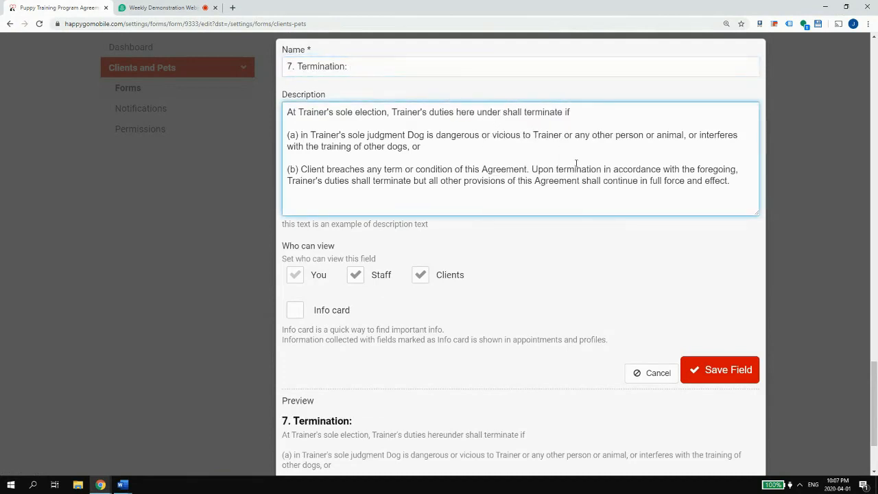
pyautogui.hotkey('ctrl', 'z')
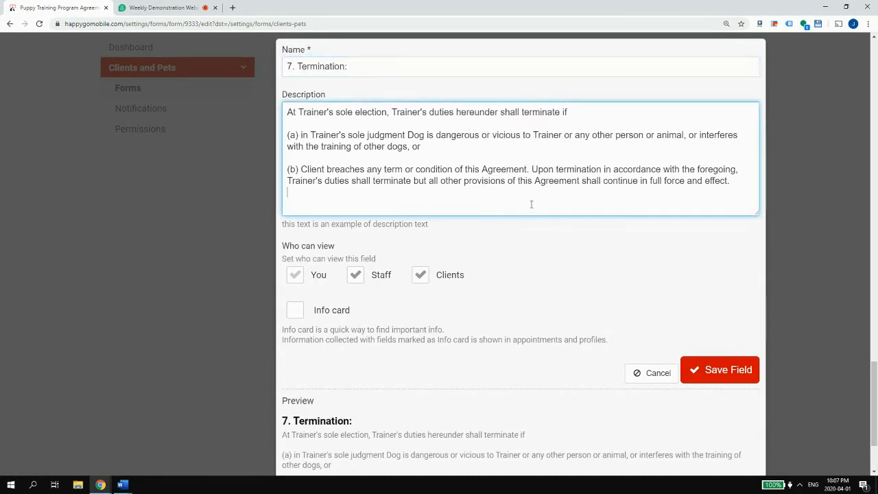
pyautogui.click(727, 370)
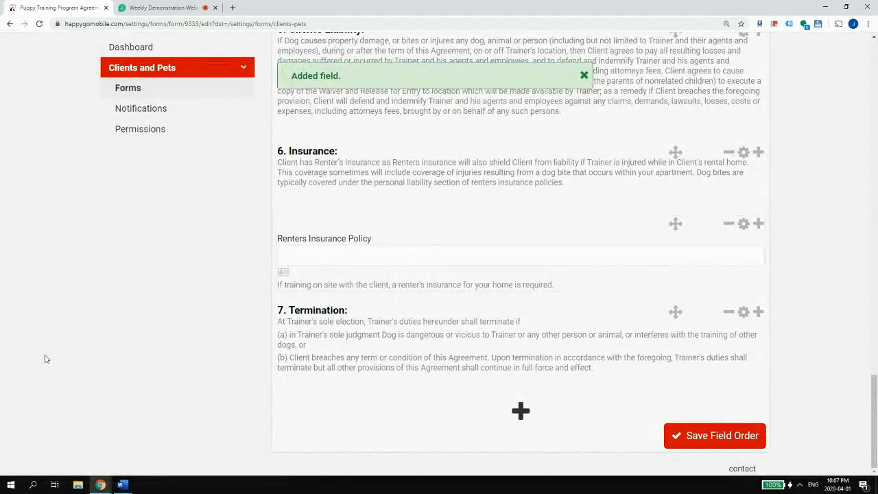
pyautogui.moveTo(121, 484)
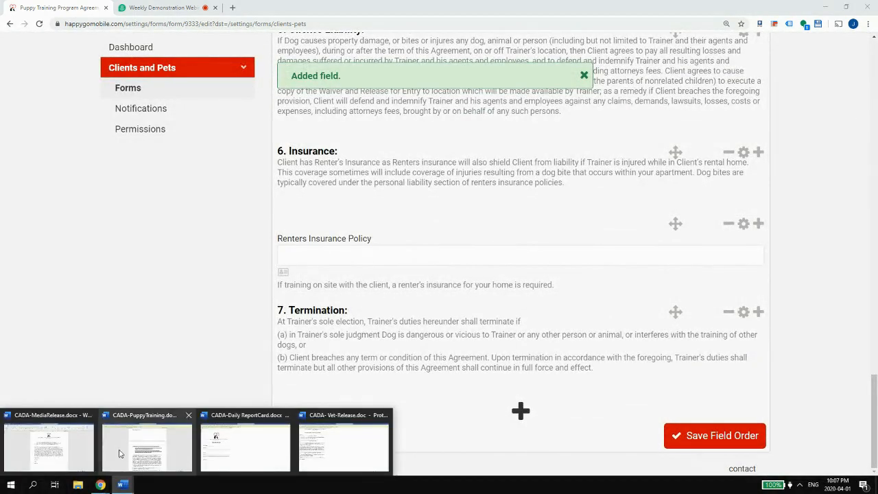
pyautogui.click(119, 453)
pyautogui.scroll(-5, 385, 256)
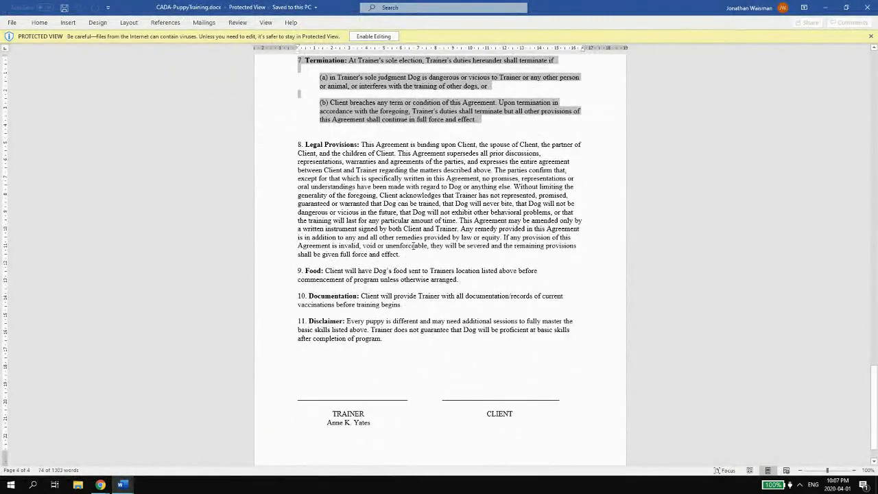
# - Select the full clause 8 Legal Provisions text in the Word agreement
pyautogui.moveTo(413, 254); pyautogui.dragTo(299, 145)
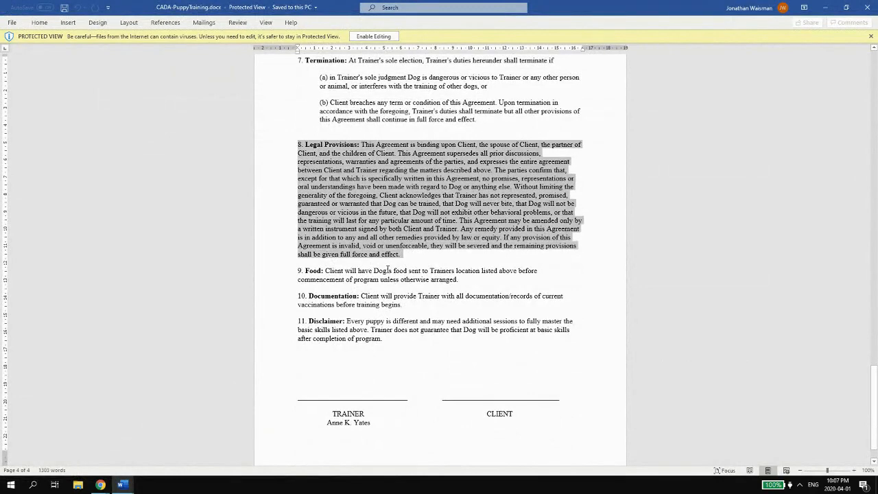
pyautogui.moveTo(100, 486)
pyautogui.click(59, 446)
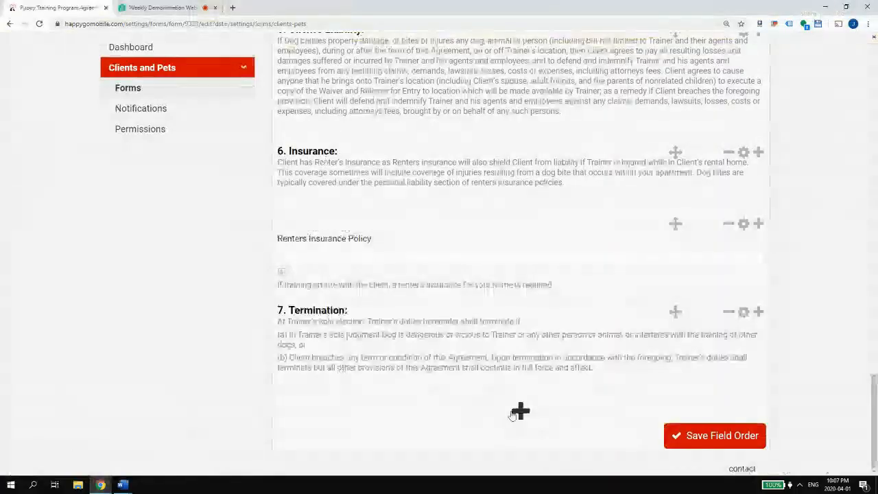
# - Add a section with the clause 8 text, named '8. Legal Provisions:'
pyautogui.click(519, 410)
pyautogui.click(392, 386)
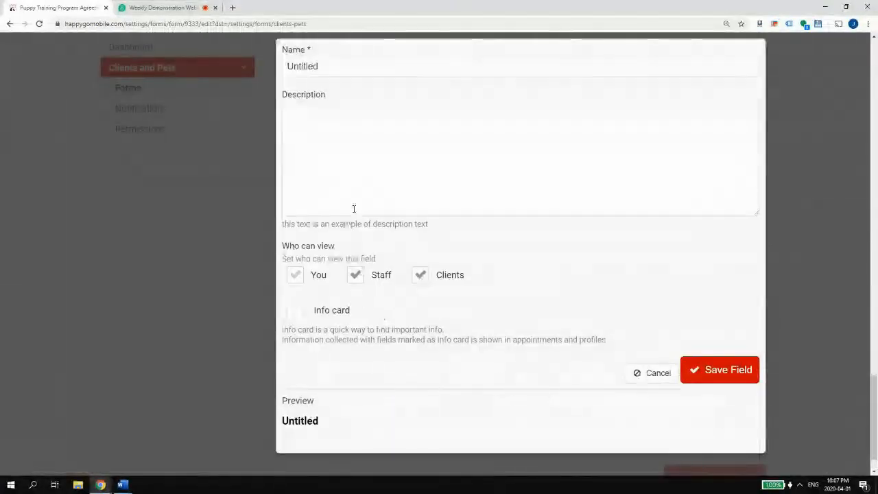
pyautogui.click(352, 207)
pyautogui.hotkey('ctrl', 'v')
pyautogui.scroll(2, 353, 208)
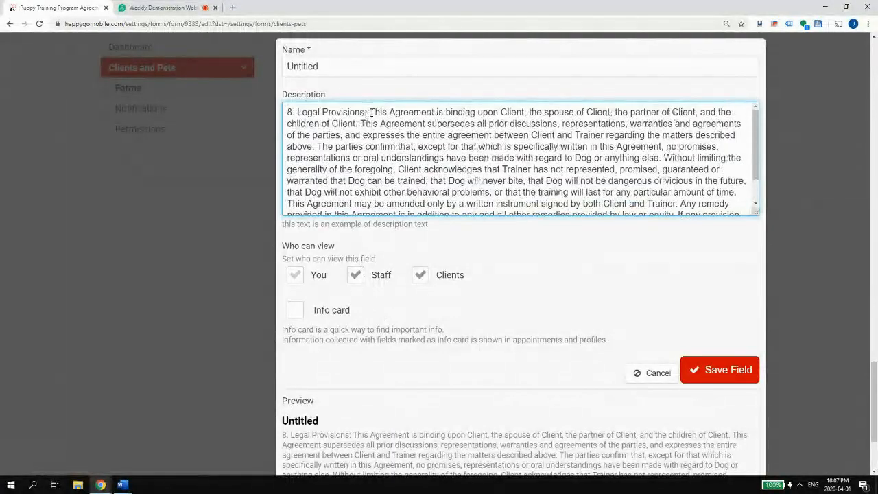
pyautogui.moveTo(369, 113); pyautogui.dragTo(314, 94)
pyautogui.hotkey('ctrl', 'x')
pyautogui.hotkey('shift', 'Tab')
pyautogui.hotkey('ctrl', 'v')
pyautogui.scroll(-2, 701, 219)
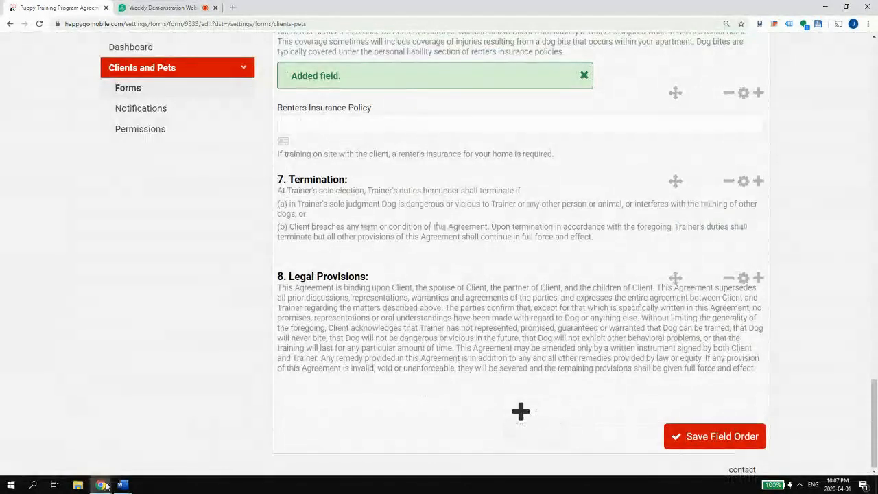
# - Copy the clause 9 Food paragraph from the Word agreement and start a new section field
pyautogui.moveTo(122, 485)
pyautogui.click(146, 446)
pyautogui.scroll(-5, 289, 246)
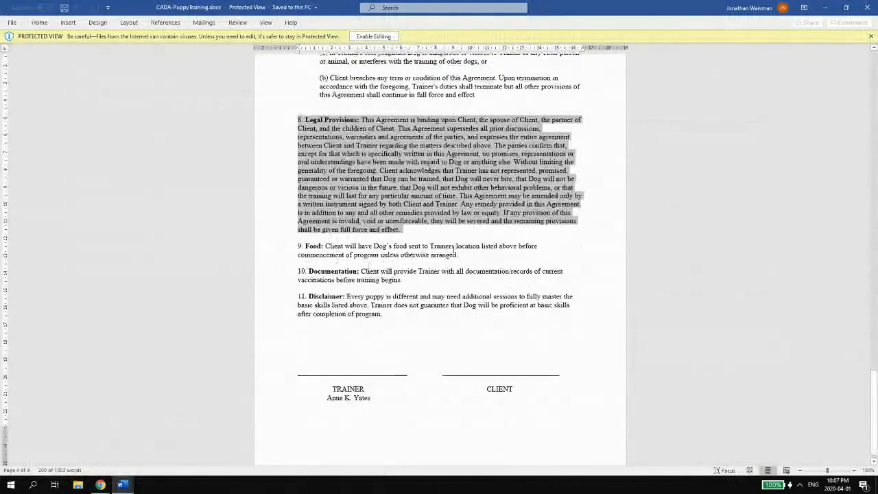
pyautogui.doubleClick(289, 246)
pyautogui.moveTo(100, 485)
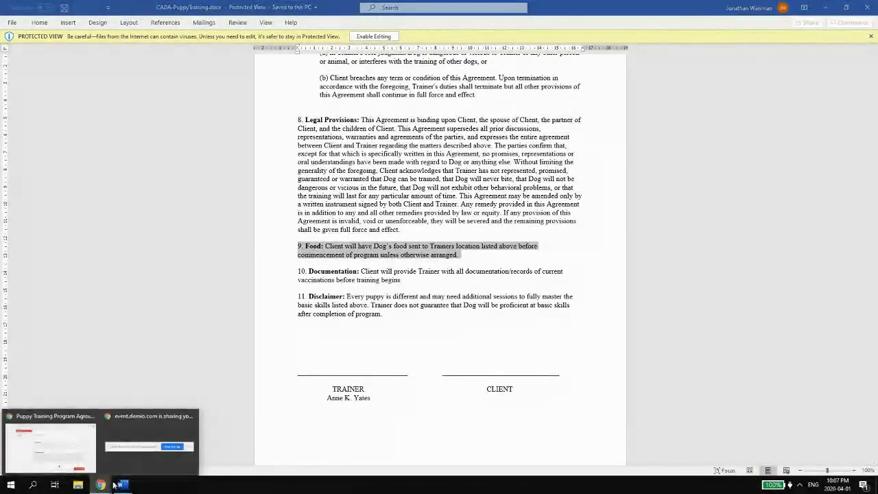
pyautogui.click(141, 450)
pyautogui.click(519, 412)
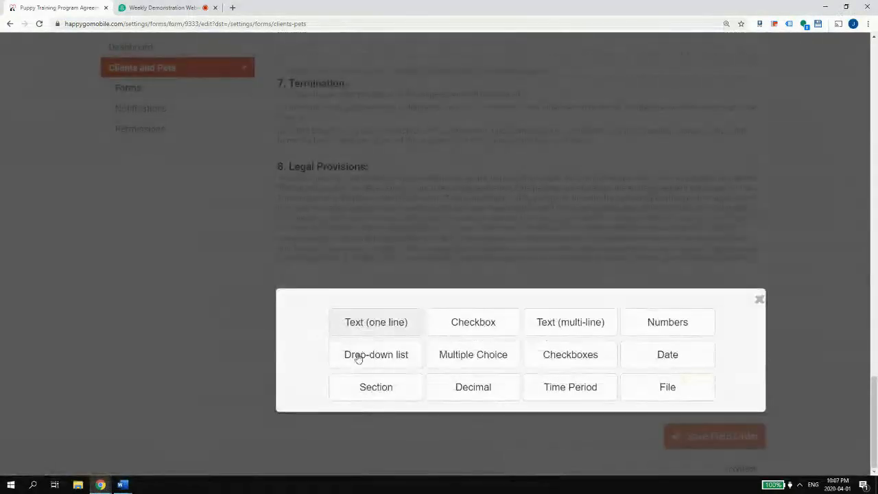
pyautogui.click(415, 396)
# - Save the section named '9. Food:' with the Food clause text as its description
pyautogui.click(355, 132)
pyautogui.hotkey('ctrl', 'v')
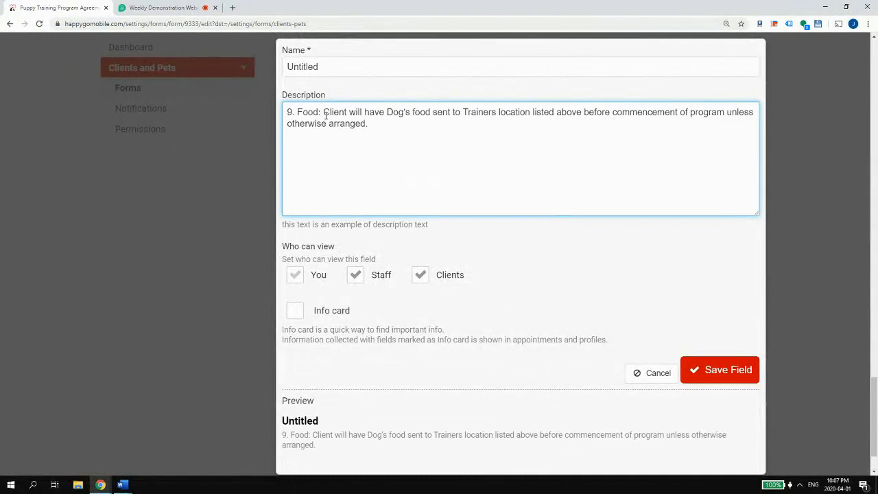
pyautogui.hotkey('shift', 'Home')
pyautogui.hotkey('ctrl', 'x')
pyautogui.click(332, 67)
pyautogui.hotkey('ctrl', 'a')
pyautogui.hotkey('ctrl', 'v')
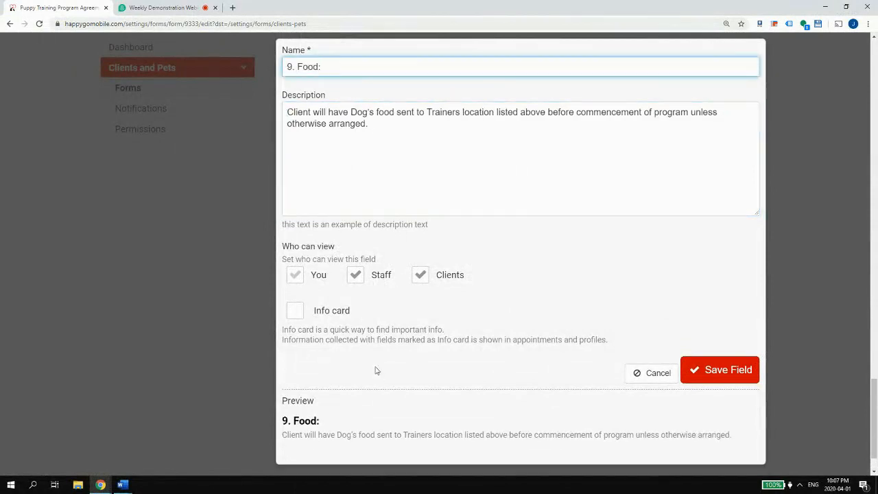
pyautogui.click(712, 370)
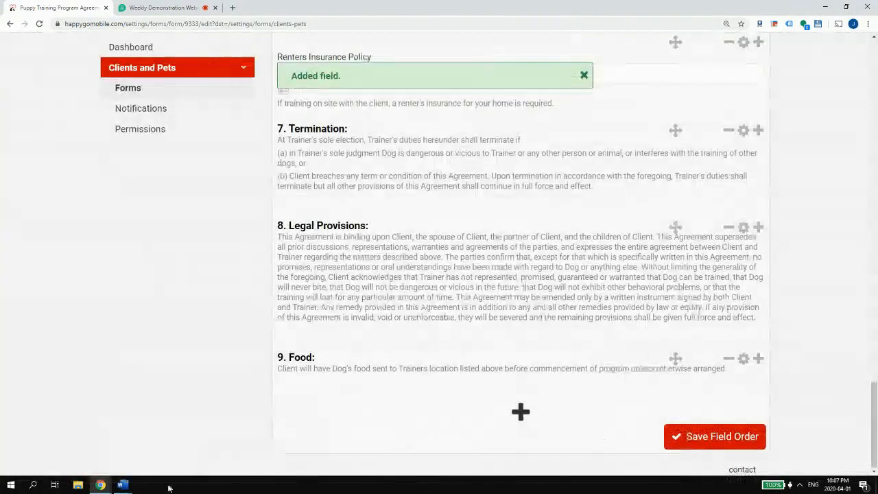
# - Copy the clause 10 Documentation paragraph and discard a mistaken one-line text field
pyautogui.moveTo(122, 485)
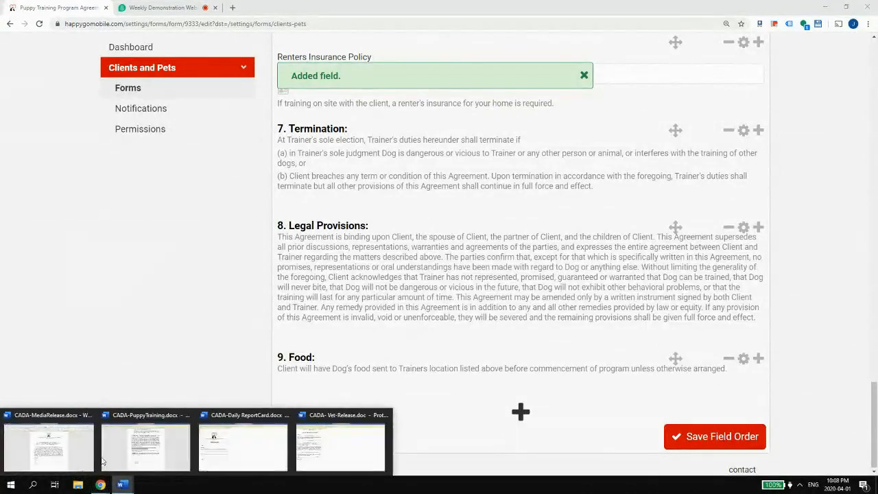
pyautogui.click(147, 439)
pyautogui.moveTo(406, 268); pyautogui.dragTo(298, 260)
pyautogui.moveTo(100, 485)
pyautogui.click(48, 446)
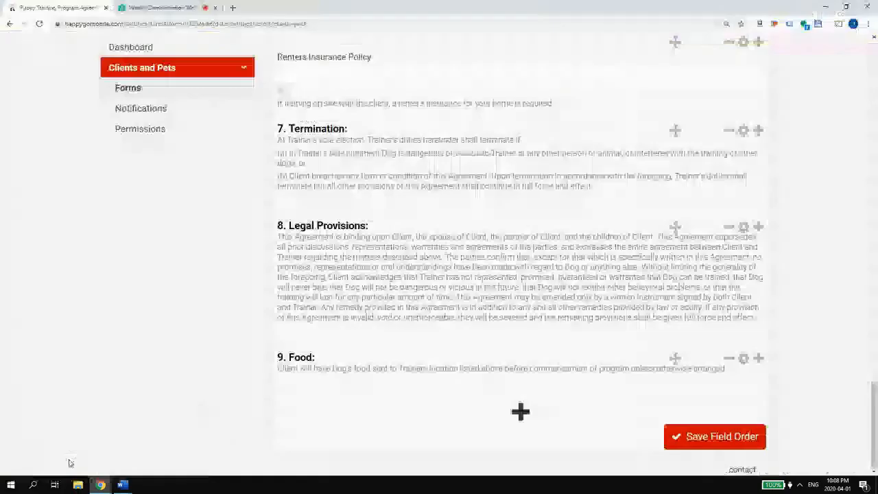
pyautogui.click(521, 411)
pyautogui.click(388, 321)
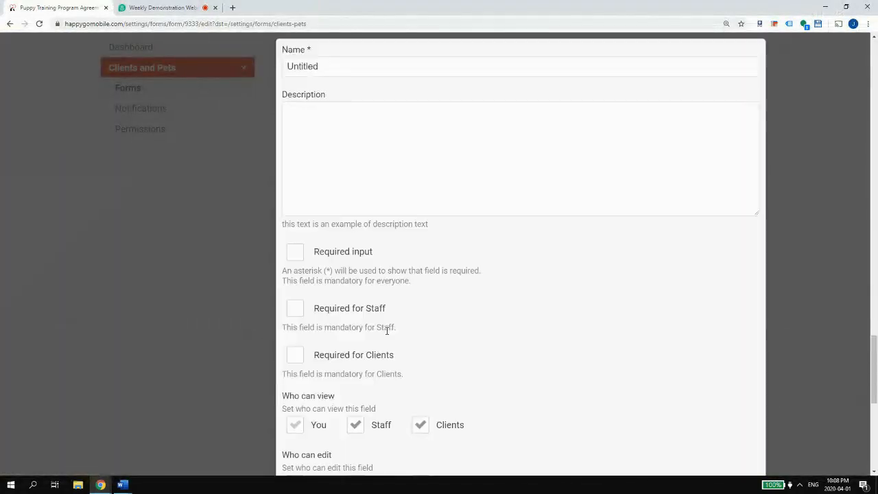
pyautogui.scroll(-4, 755, 217)
pyautogui.click(656, 468)
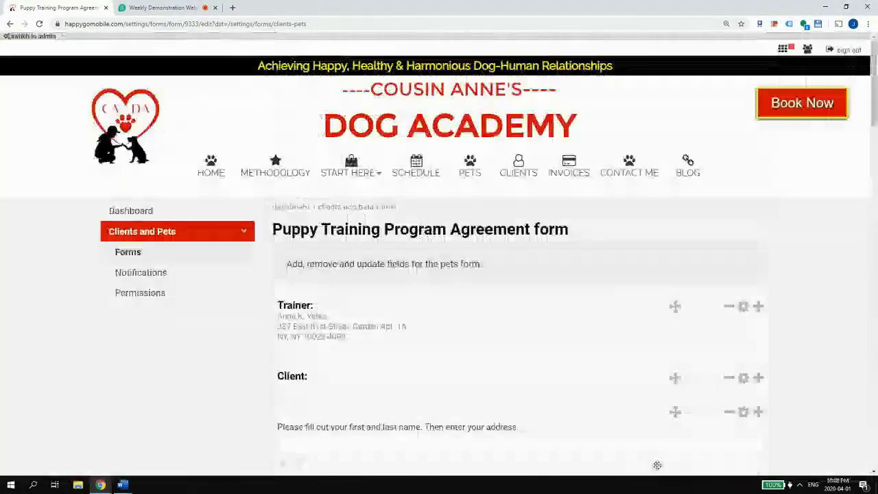
pyautogui.scroll(-10, 575, 432)
pyautogui.scroll(-3, 569, 407)
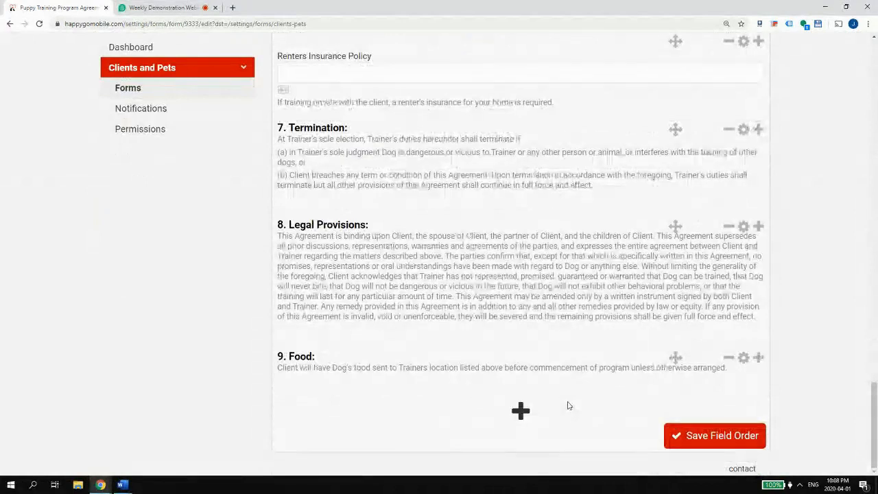
# - Save a '10. Documentation:' section whose description is the vaccination-records sentence
pyautogui.click(527, 412)
pyautogui.click(386, 392)
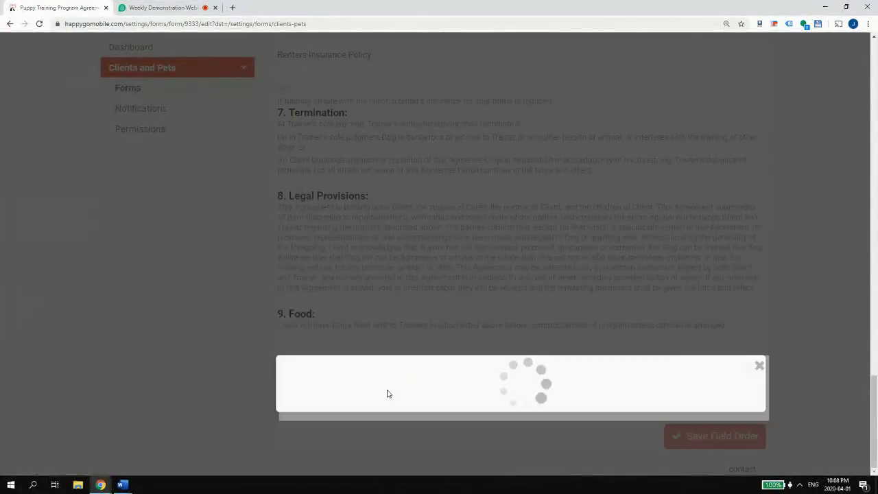
pyautogui.click(307, 143)
pyautogui.hotkey('ctrl', 'v')
pyautogui.moveTo(369, 110); pyautogui.dragTo(245, 121)
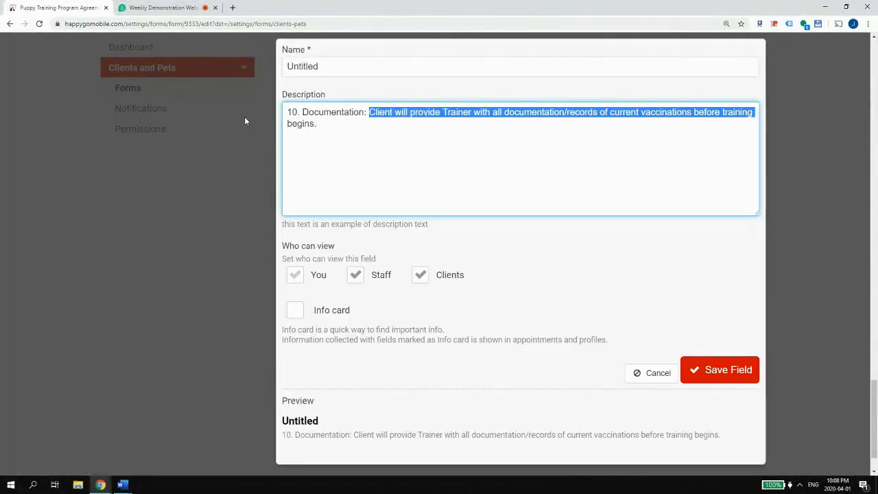
pyautogui.click(370, 112)
pyautogui.moveTo(370, 112); pyautogui.dragTo(253, 114)
pyautogui.hotkey('ctrl', 'x')
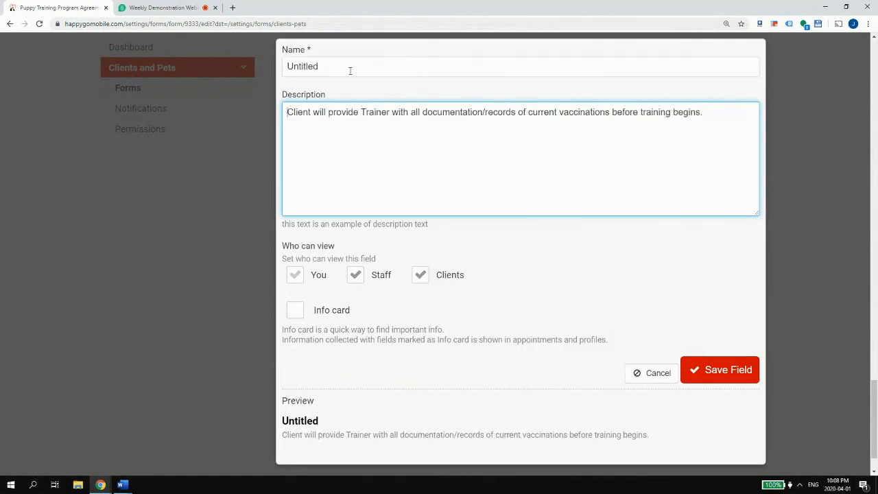
pyautogui.click(349, 66)
pyautogui.hotkey('ctrl', 'v')
pyautogui.click(694, 368)
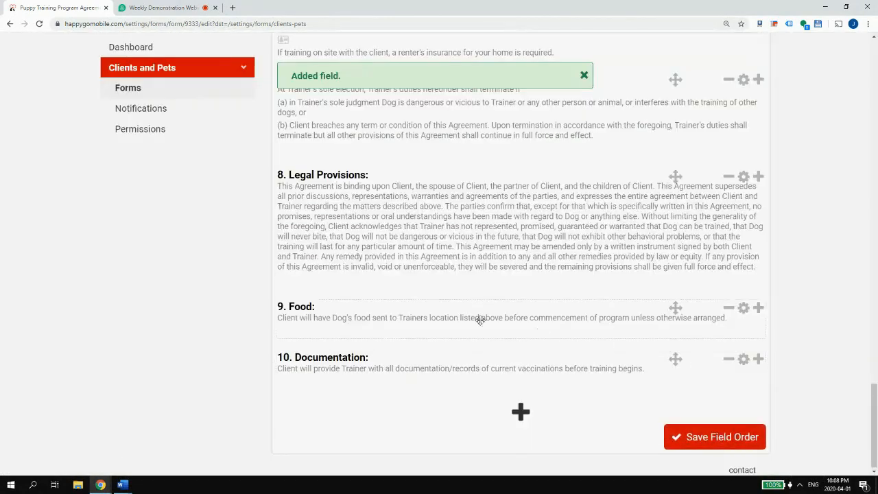
# - Copy paragraph 11 from Word and paste it into a new checkbox field's description
pyautogui.moveTo(123, 485)
pyautogui.click(144, 443)
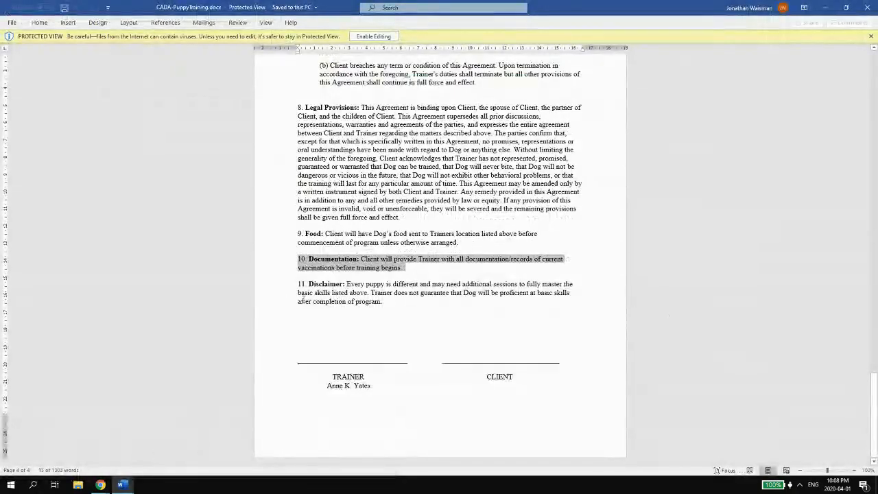
pyautogui.moveTo(383, 302); pyautogui.dragTo(272, 284)
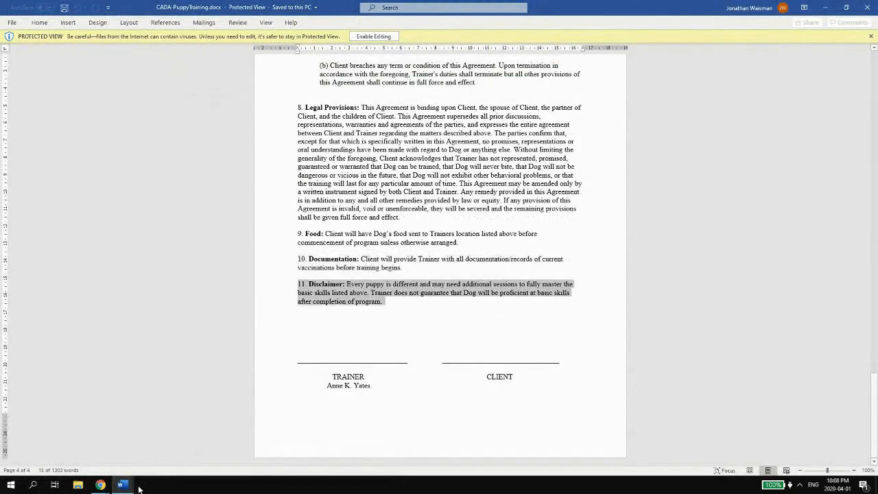
pyautogui.moveTo(132, 485)
pyautogui.moveTo(100, 485)
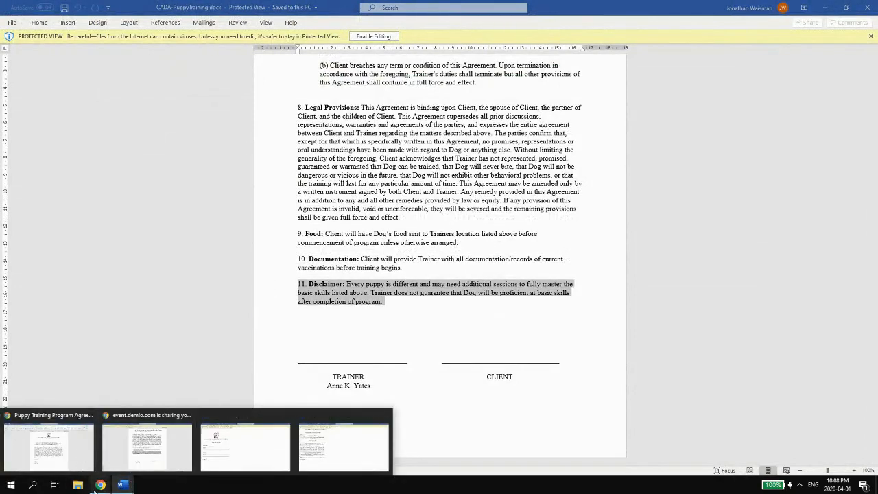
pyautogui.click(48, 446)
pyautogui.click(521, 412)
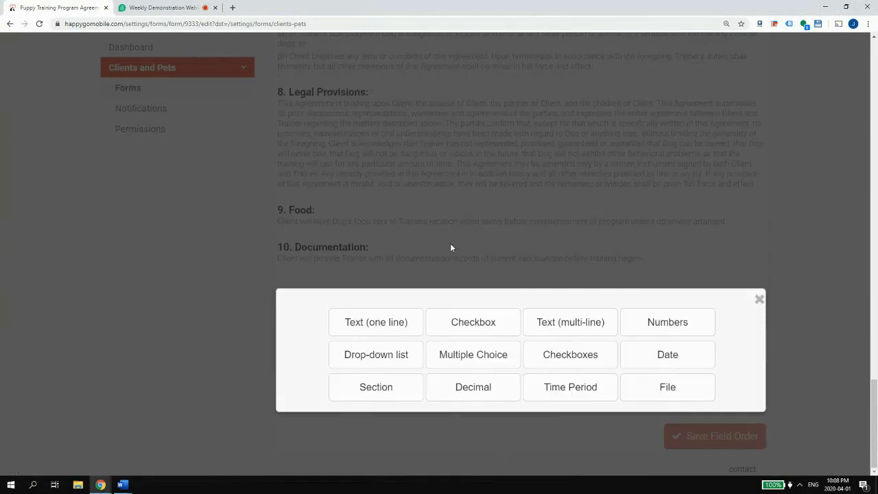
pyautogui.click(467, 320)
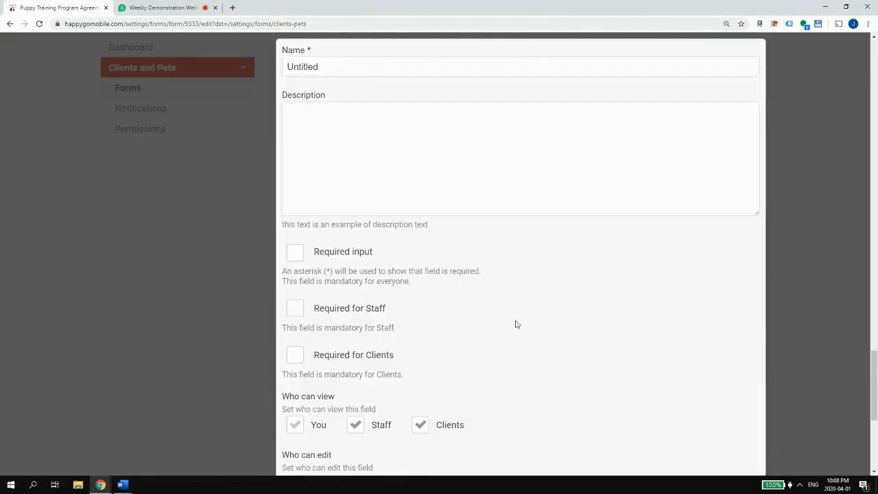
pyautogui.click(408, 192)
pyautogui.hotkey('ctrl', 'v')
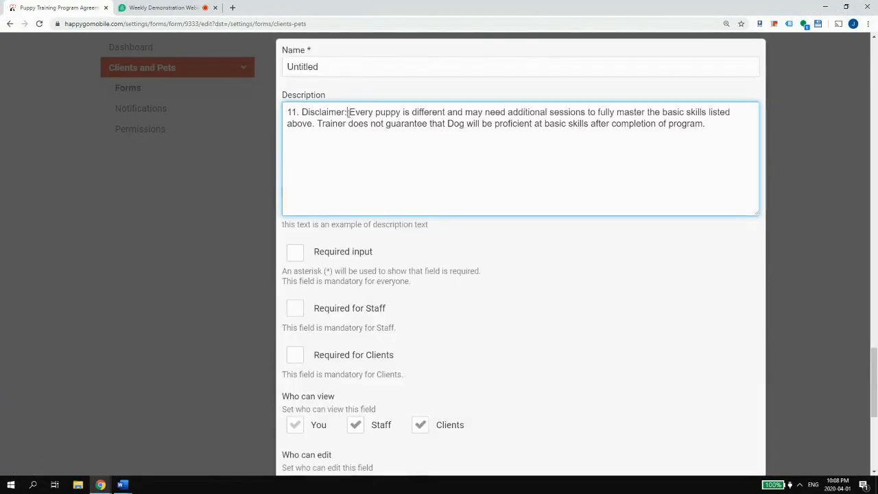
# - Move '11. Disclaimer:' into the checkbox field's name and mark it required, then discard the field
pyautogui.moveTo(348, 112); pyautogui.dragTo(283, 113)
pyautogui.hotkey('ctrl', 'x')
pyautogui.moveTo(331, 67); pyautogui.dragTo(282, 68)
pyautogui.hotkey('ctrl', 'v')
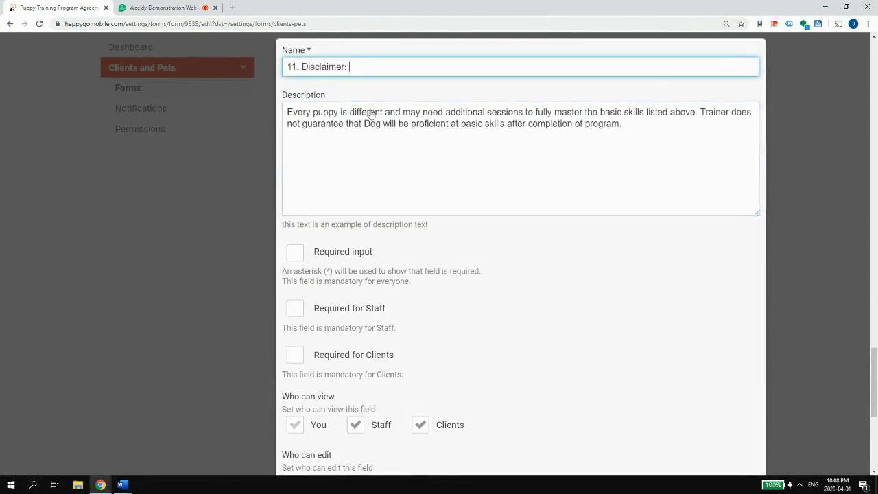
pyautogui.scroll(-5, 447, 176)
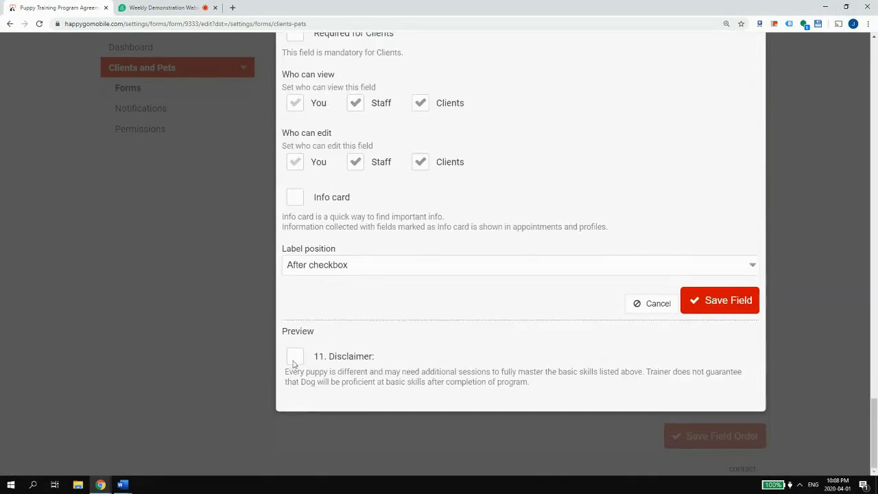
pyautogui.scroll(3, 348, 348)
pyautogui.click(302, 201)
pyautogui.scroll(-3, 341, 195)
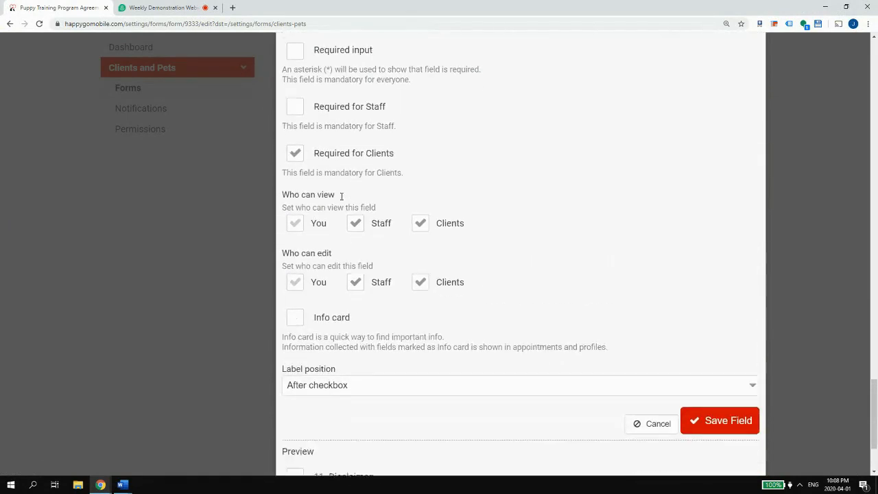
pyautogui.click(652, 302)
pyautogui.scroll(-15, 597, 316)
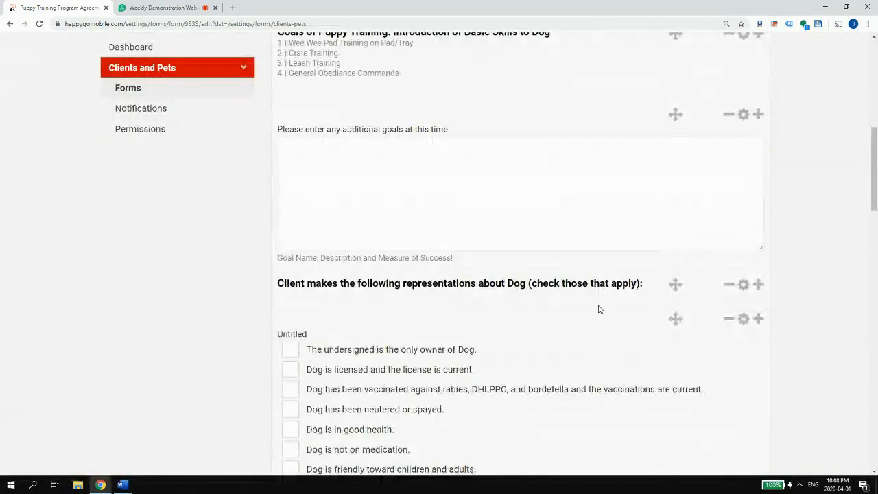
pyautogui.scroll(-5, 601, 300)
# - Start a new section field and recopy the whole Disclaimer paragraph from the Word agreement
pyautogui.click(524, 413)
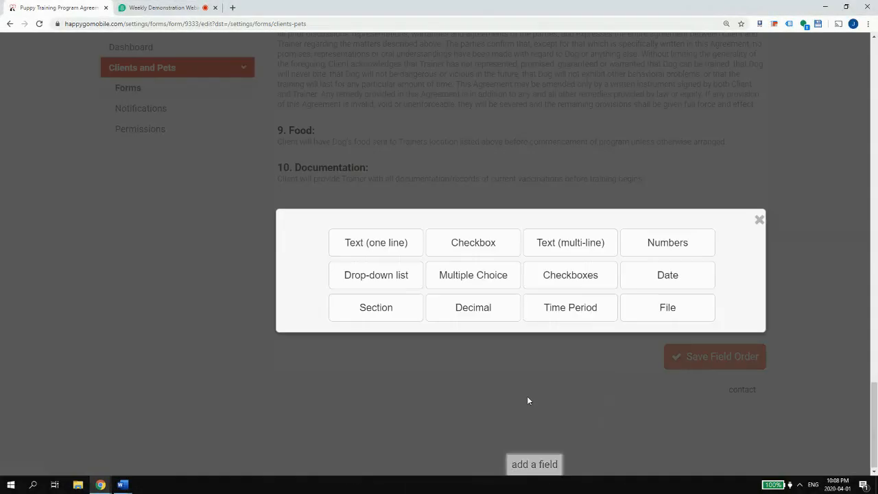
pyautogui.click(376, 387)
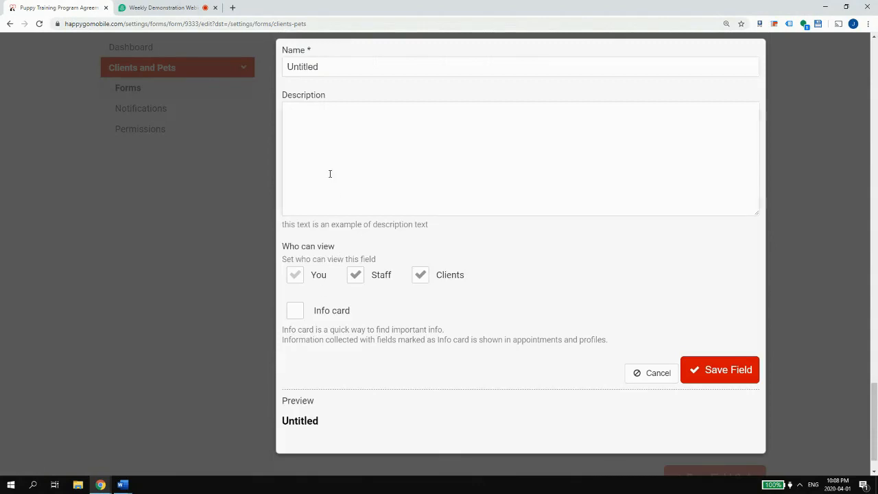
pyautogui.click(337, 134)
pyautogui.hotkey('ctrl', 'v')
pyautogui.hotkey('ctrl', 'z')
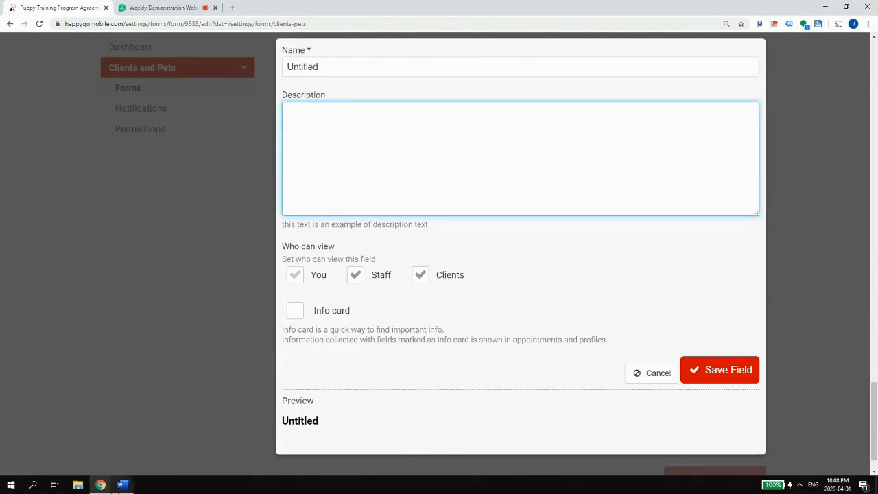
pyautogui.click(123, 485)
pyautogui.click(134, 445)
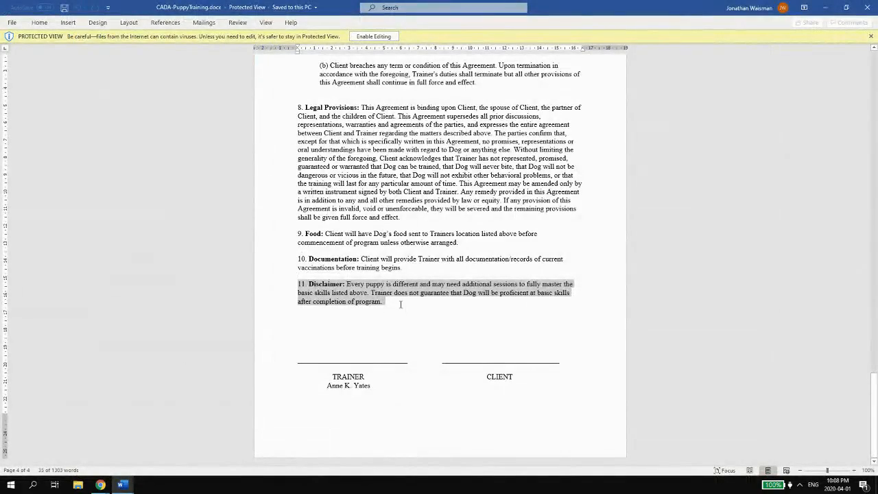
pyautogui.tripleClick(367, 302)
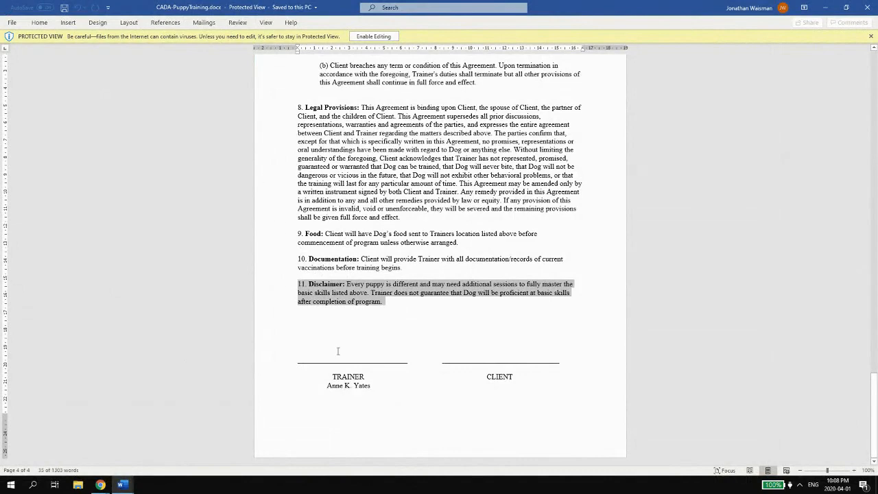
pyautogui.click(105, 462)
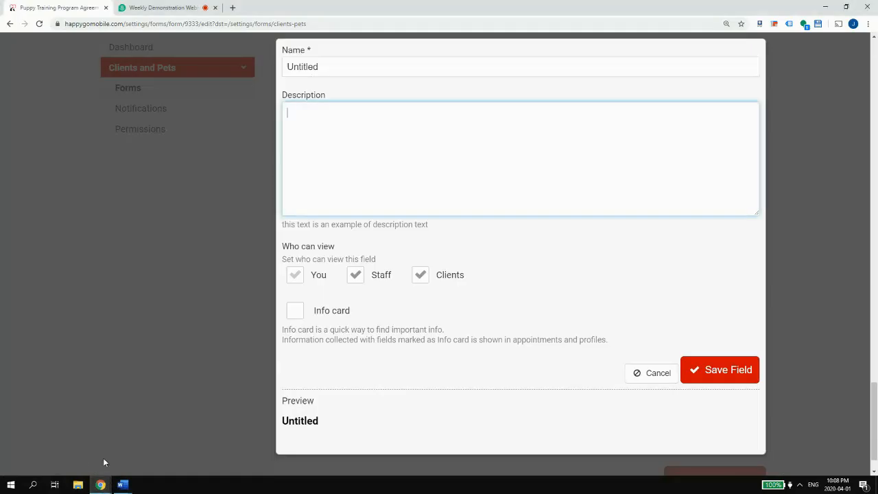
# - Save the section named '11. Disclaimer:' with the extra-sessions disclaimer as its description
pyautogui.hotkey('ctrl', 'v')
pyautogui.moveTo(350, 112); pyautogui.dragTo(287, 112)
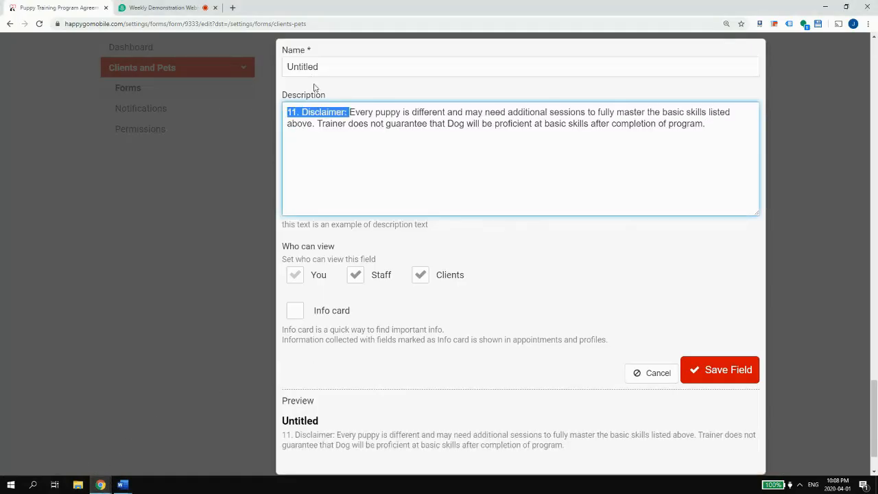
pyautogui.hotkey('ctrl', 'x')
pyautogui.hotkey('shift', 'Tab')
pyautogui.hotkey('ctrl', 'v')
pyautogui.scroll(-1, 402, 290)
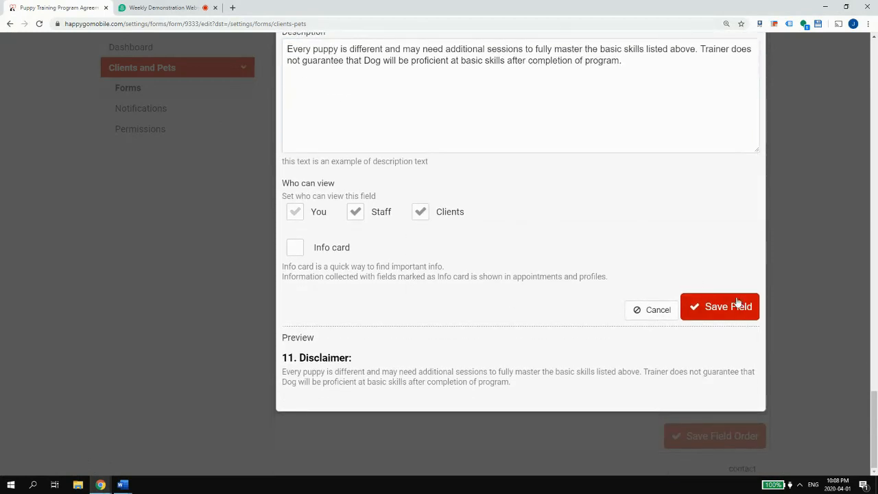
pyautogui.click(733, 306)
pyautogui.moveTo(124, 486)
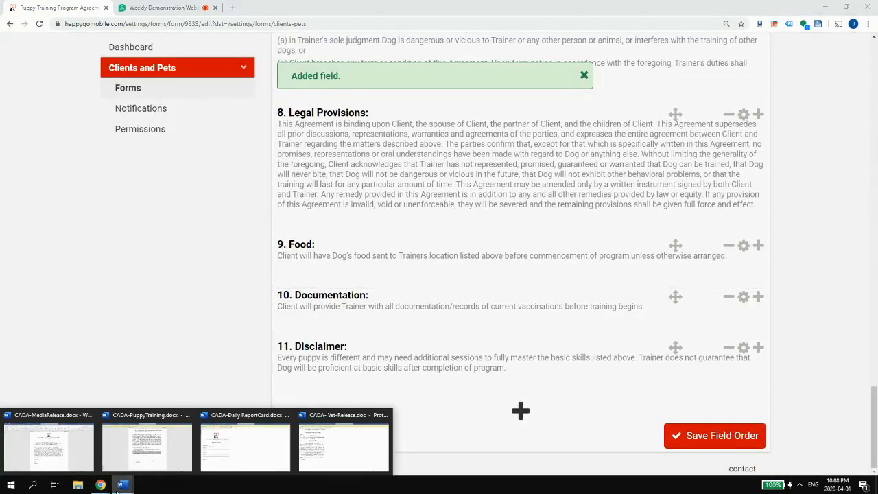
pyautogui.click(147, 445)
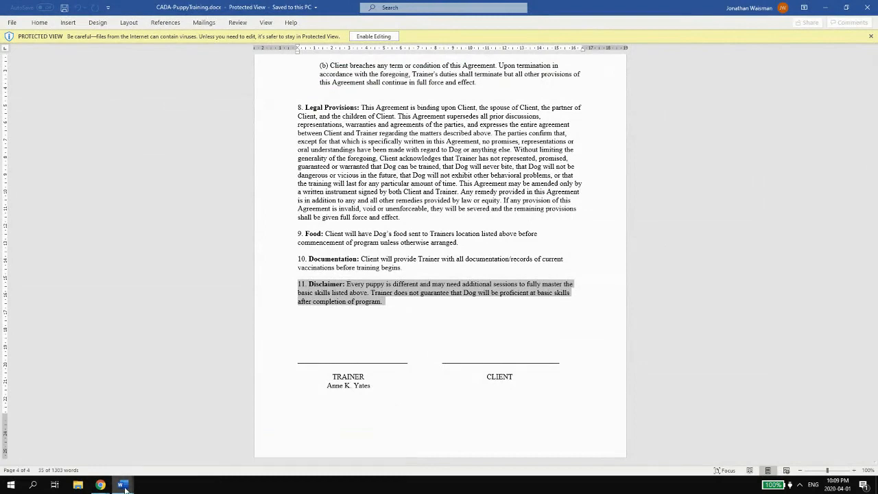
# - Add a one-line text field named 'Client eSignature' and begin its description with 'B'
pyautogui.moveTo(101, 485)
pyautogui.click(50, 444)
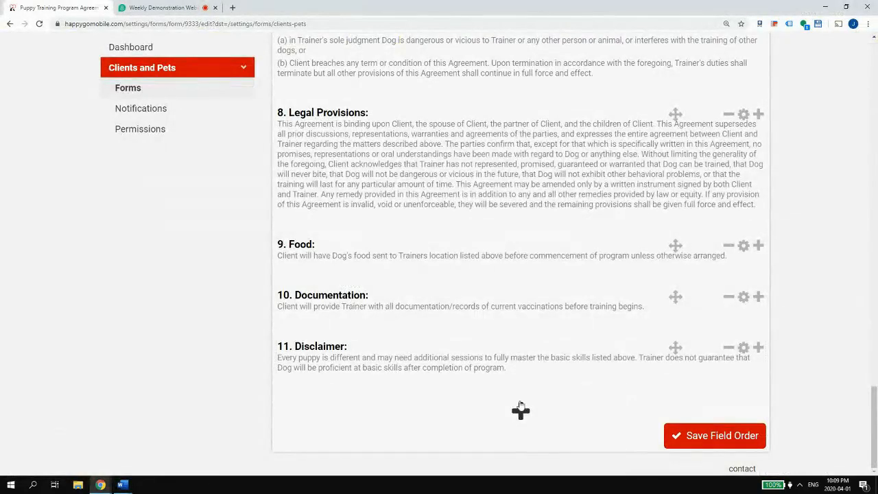
pyautogui.click(520, 409)
pyautogui.click(379, 325)
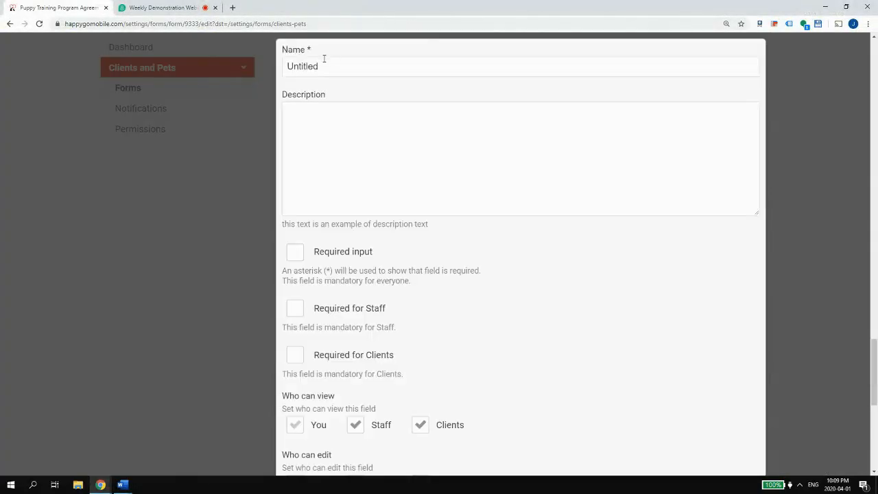
pyautogui.write('Client ')
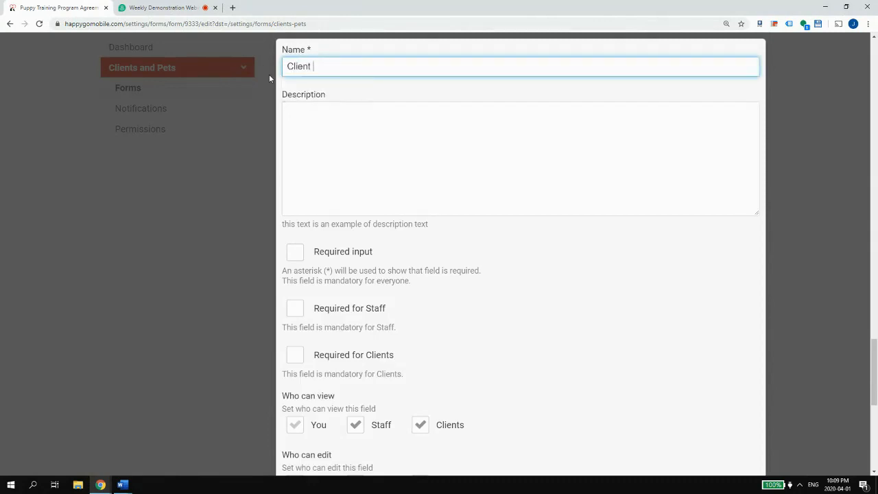
pyautogui.write('eSignature')
pyautogui.click(396, 111)
pyautogui.write('By')
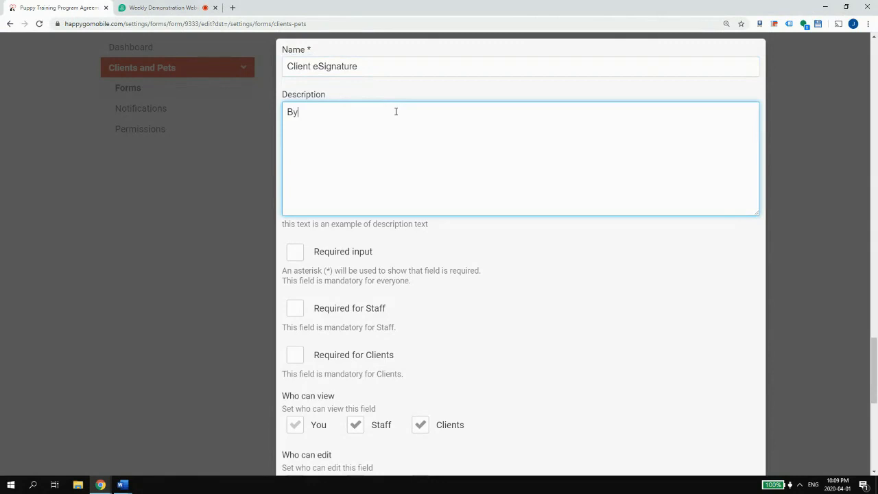
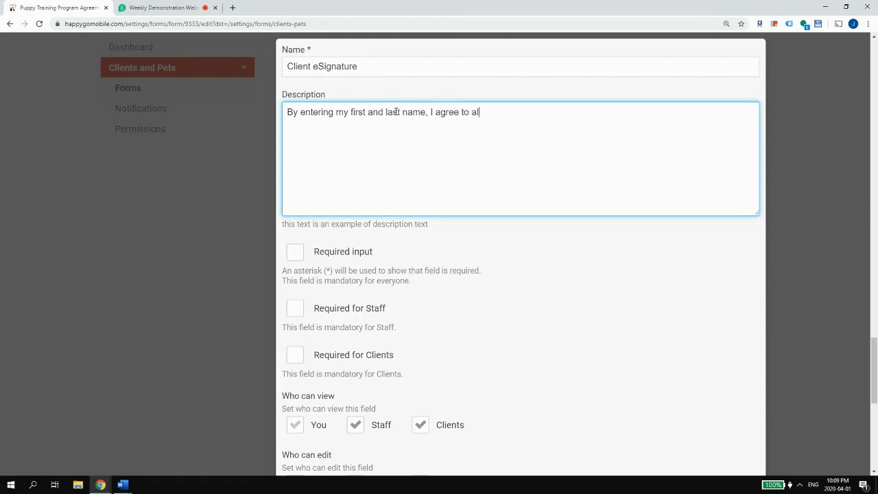
# - Finish the Client eSignature description, make it required for clients, and save the field
pyautogui.write('he above.')
pyautogui.scroll(-1, 407, 265)
pyautogui.click(299, 319)
pyautogui.scroll(-5, 678, 343)
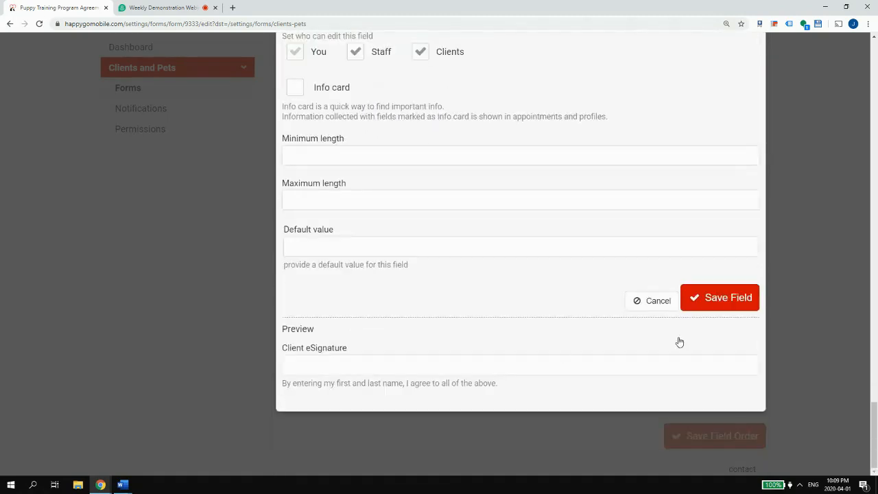
pyautogui.click(728, 301)
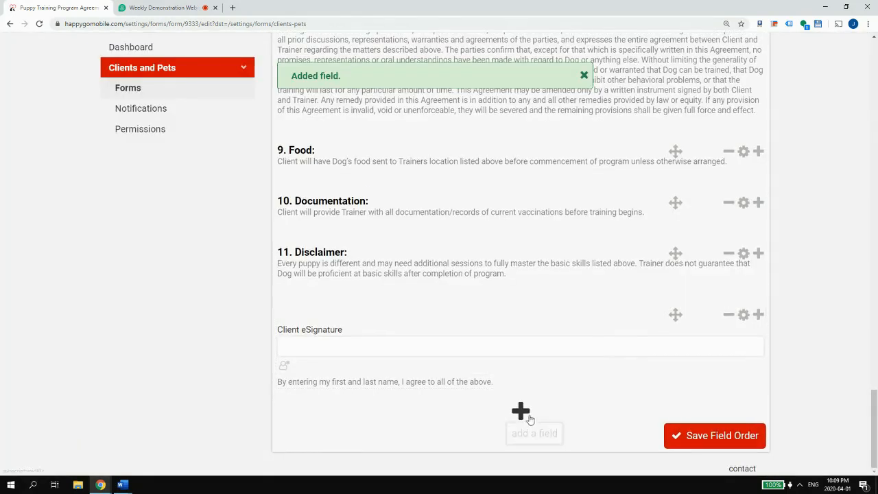
# - Add a new single-line text field to the form and bring up the open Word documents
pyautogui.click(528, 417)
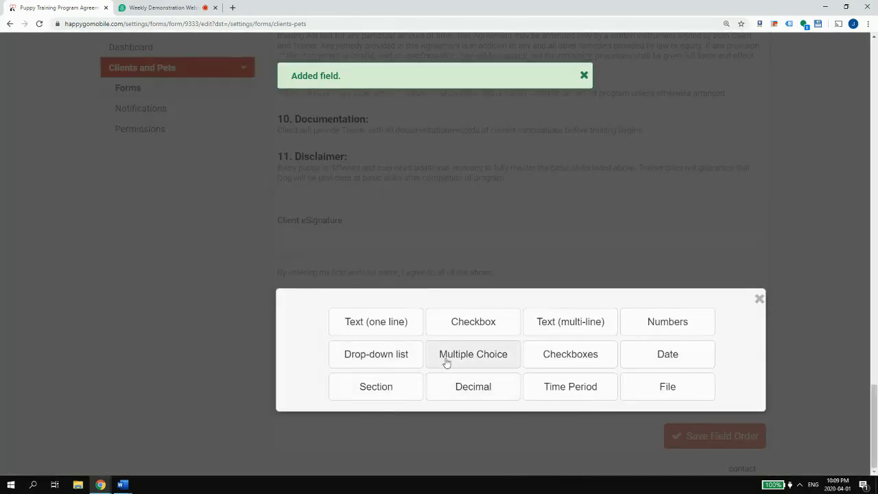
pyautogui.click(365, 327)
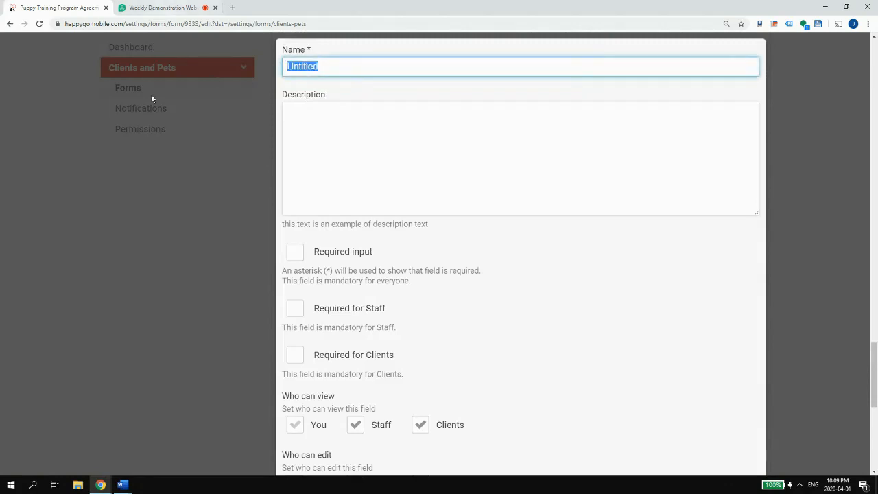
pyautogui.click(122, 484)
# - Copy the trainer's name line beneath TRAINER in the CADA-PuppyTraining.docx agreement
pyautogui.click(133, 468)
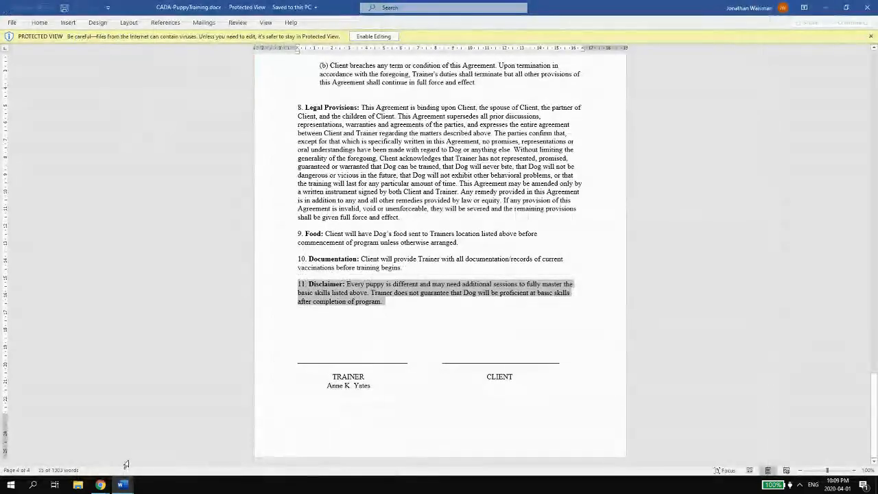
pyautogui.moveTo(342, 377)
pyautogui.mouseDown()
pyautogui.moveTo(376, 387)
pyautogui.moveTo(330, 377)
pyautogui.mouseUp()
pyautogui.click(375, 387)
pyautogui.click(336, 372)
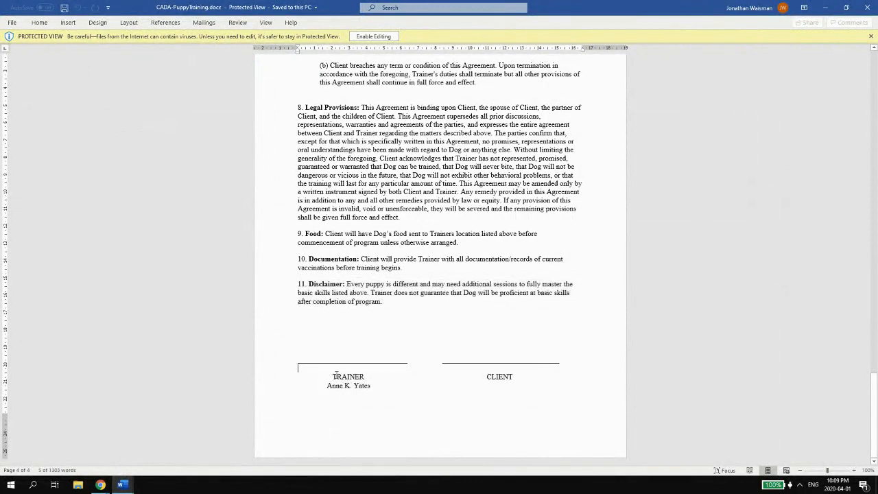
pyautogui.doubleClick(369, 384)
pyautogui.click(350, 386)
pyautogui.tripleClick(362, 386)
pyautogui.tripleClick(371, 386)
pyautogui.hotkey('ctrl', 'c')
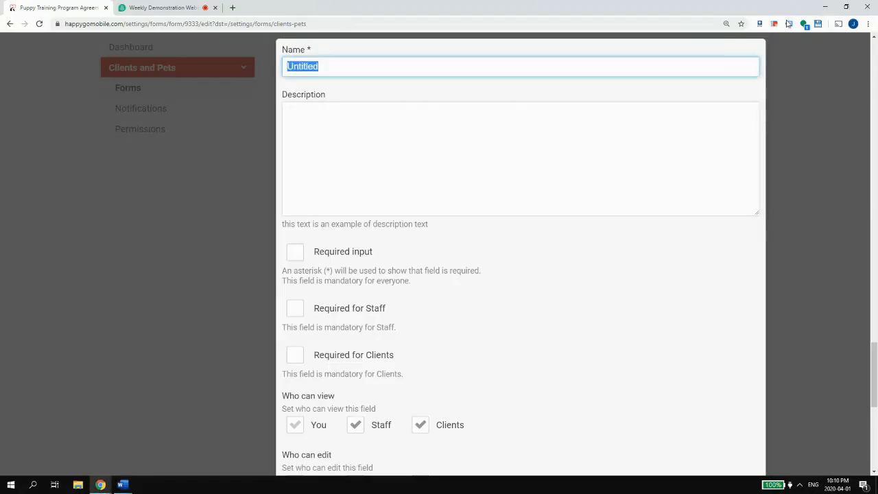
# - Name the new field 'eSignature' and remove the pasted trainer's name from its description
pyautogui.click(825, 7)
pyautogui.click(374, 150)
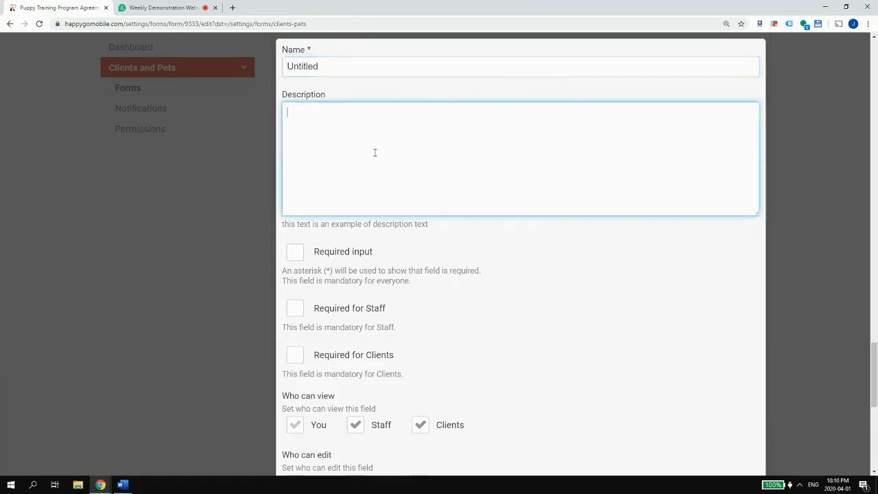
pyautogui.hotkey('ctrl', 'v')
pyautogui.hotkey('shift', 'Tab')
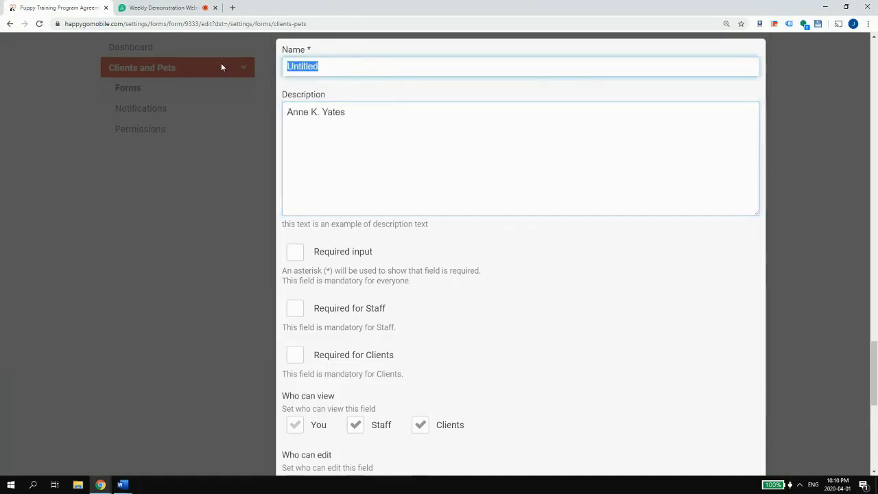
pyautogui.write('eSignature')
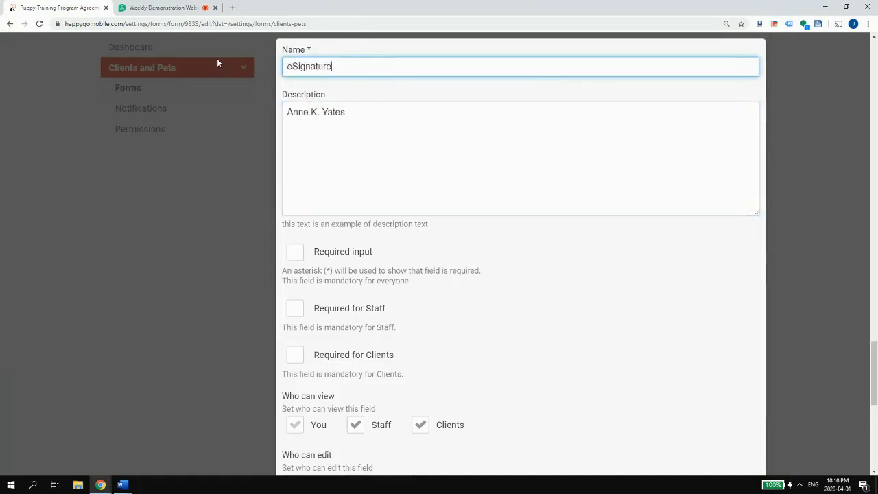
pyautogui.click(288, 111)
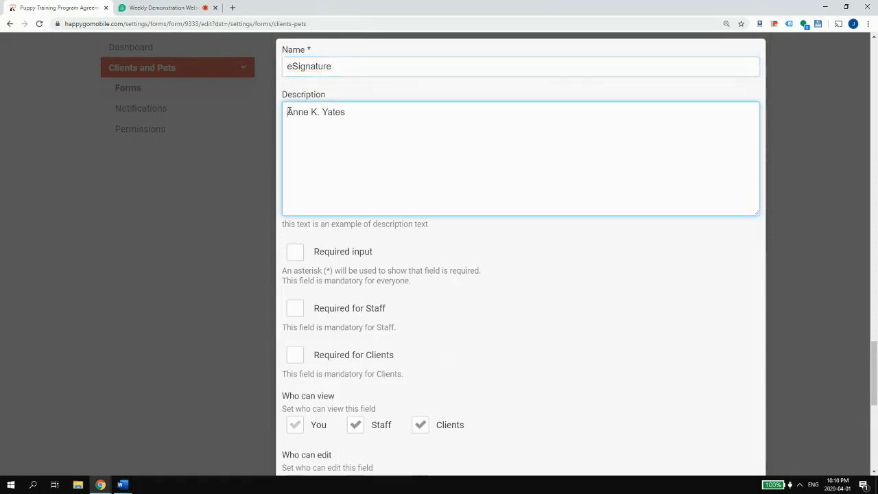
pyautogui.moveTo(405, 114); pyautogui.dragTo(265, 114)
pyautogui.click(372, 118)
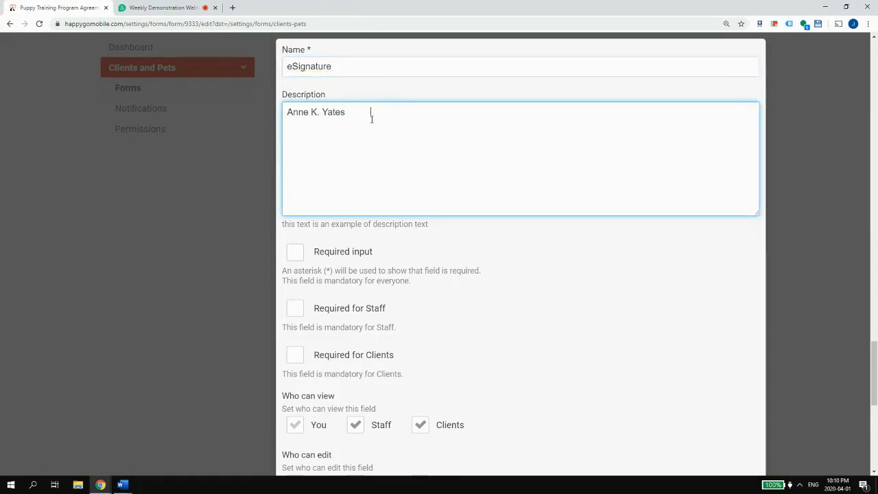
pyautogui.hotkey('ctrl', 'a')
pyautogui.hotkey('ctrl', 'c')
pyautogui.press('BackSpace')
# - Paste the trainer's name as the default value and uncheck Staff and Clients under Who can edit
pyautogui.scroll(-6, 411, 206)
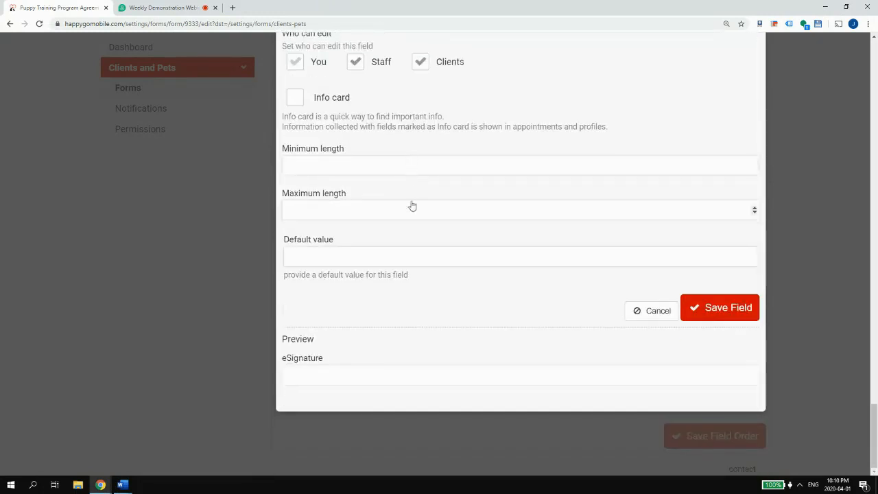
pyautogui.click(348, 251)
pyautogui.hotkey('ctrl', 'v')
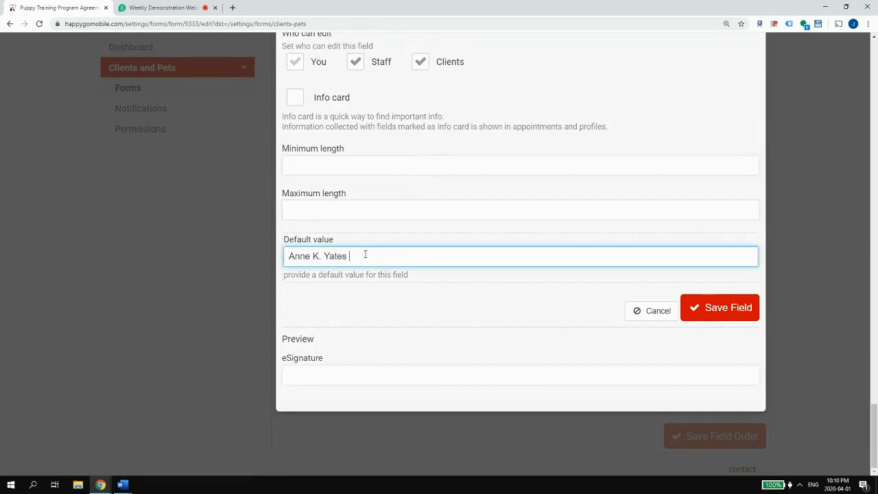
pyautogui.scroll(10, 371, 251)
pyautogui.scroll(-9, 417, 249)
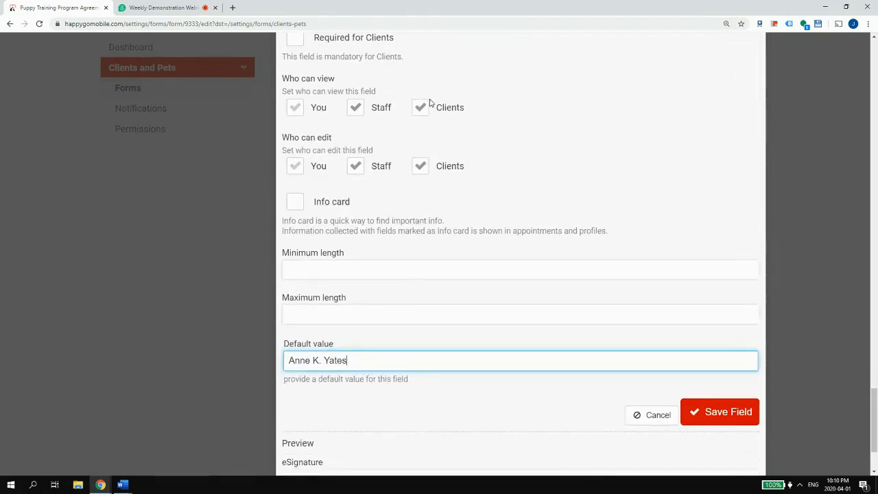
pyautogui.click(371, 168)
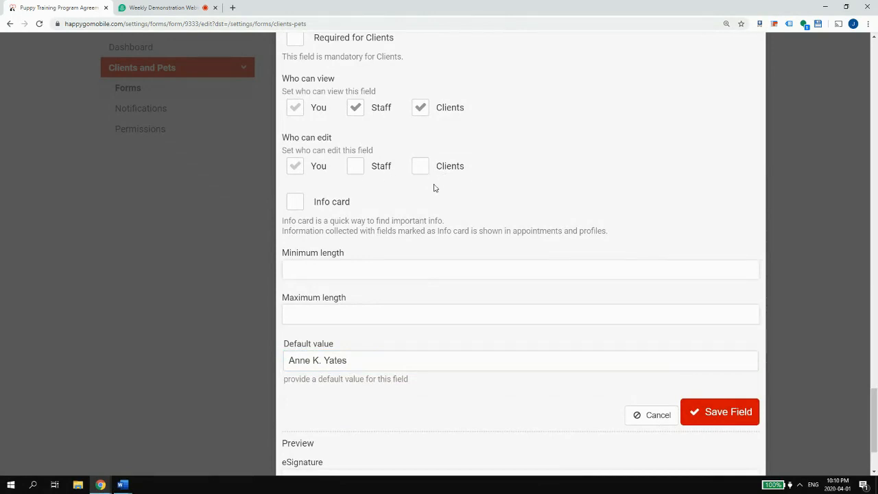
# - Make sure the description is empty and check the trainer's name in the default value
pyautogui.scroll(3, 433, 185)
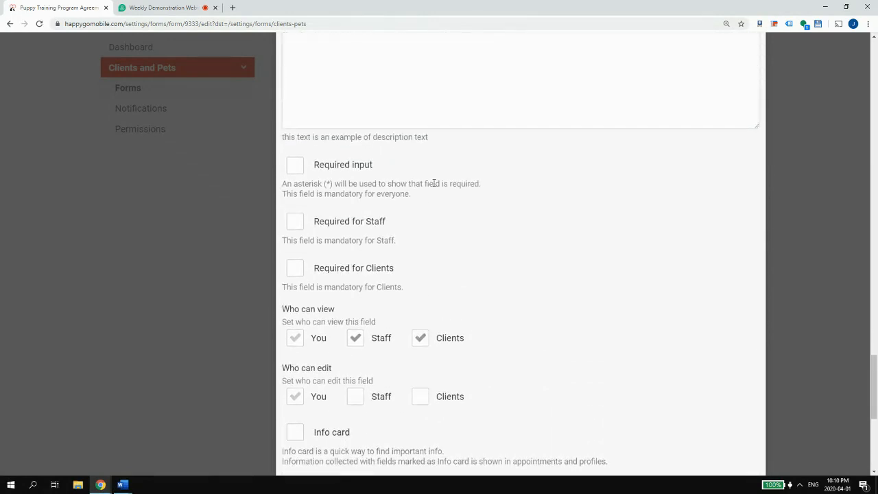
pyautogui.scroll(3, 433, 183)
pyautogui.click(395, 244)
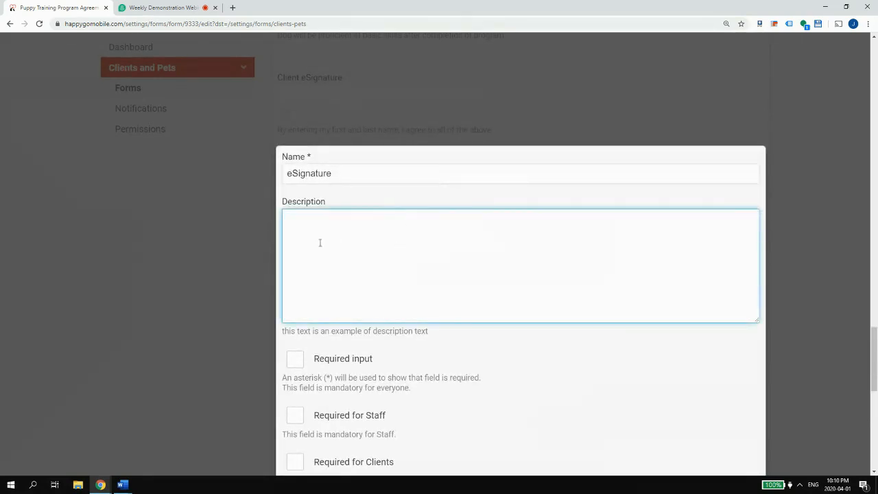
pyautogui.hotkey('ctrl', 'a')
pyautogui.press('BackSpace')
pyautogui.scroll(-8, 506, 246)
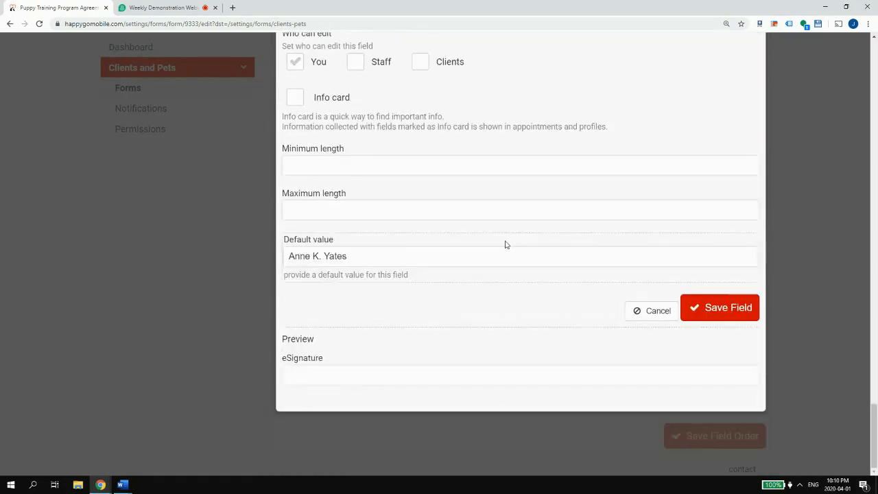
pyautogui.click(357, 255)
pyautogui.moveTo(357, 256); pyautogui.dragTo(284, 255)
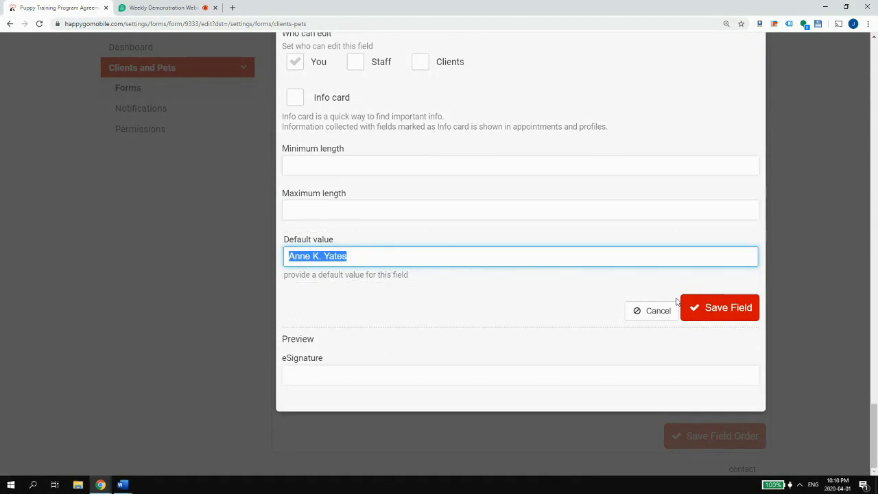
# - Prefix the name with 'Manager' to make 'Manager eSignature' and save the field
pyautogui.scroll(10, 673, 301)
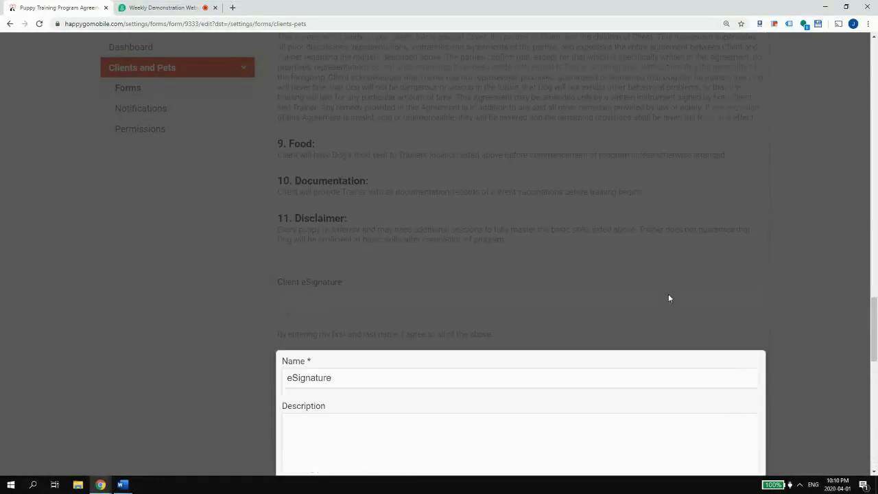
pyautogui.scroll(-3, 600, 290)
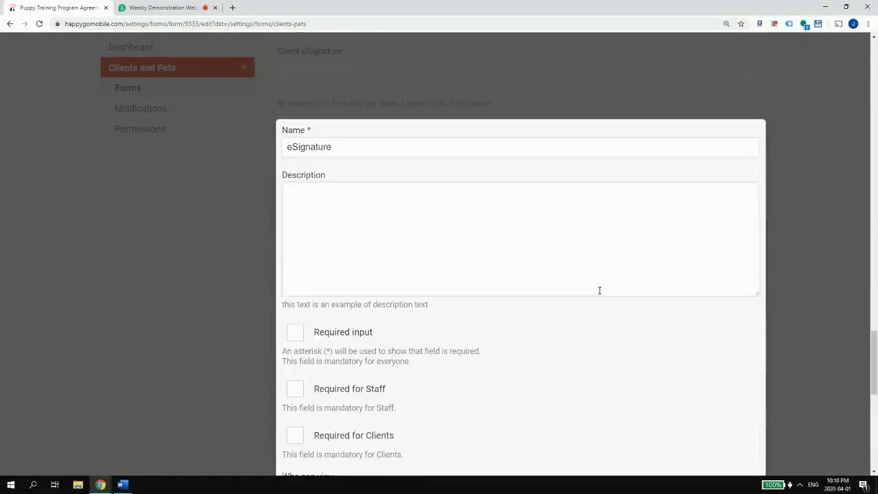
pyautogui.click(286, 147)
pyautogui.write('Manager')
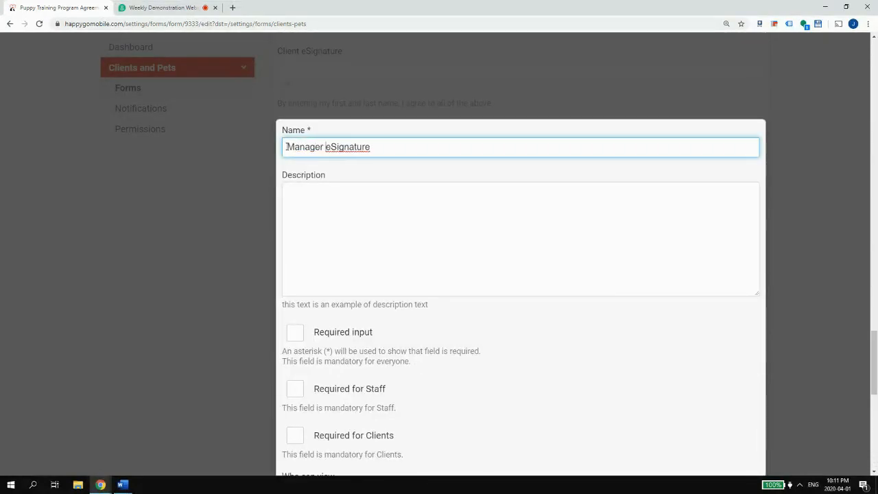
pyautogui.scroll(-7, 480, 275)
pyautogui.click(720, 308)
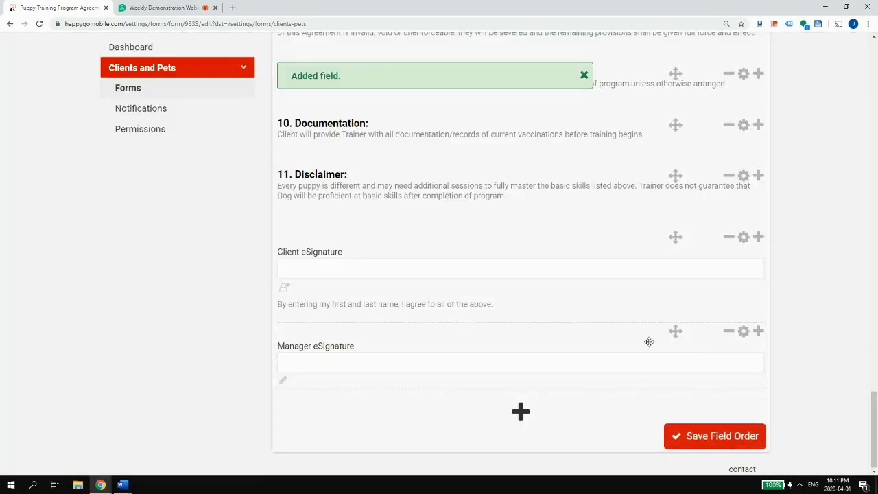
# - Save the field order and reopen the Puppy Training Program Agreement fields
pyautogui.click(722, 437)
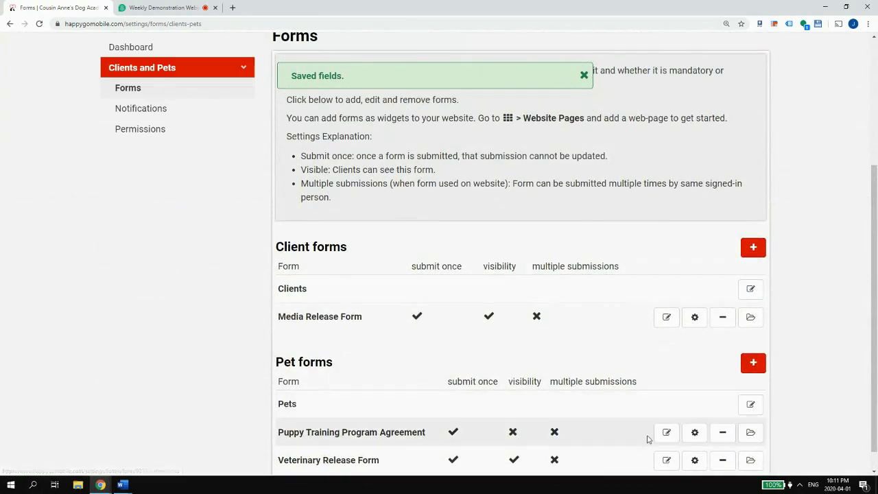
pyautogui.click(666, 433)
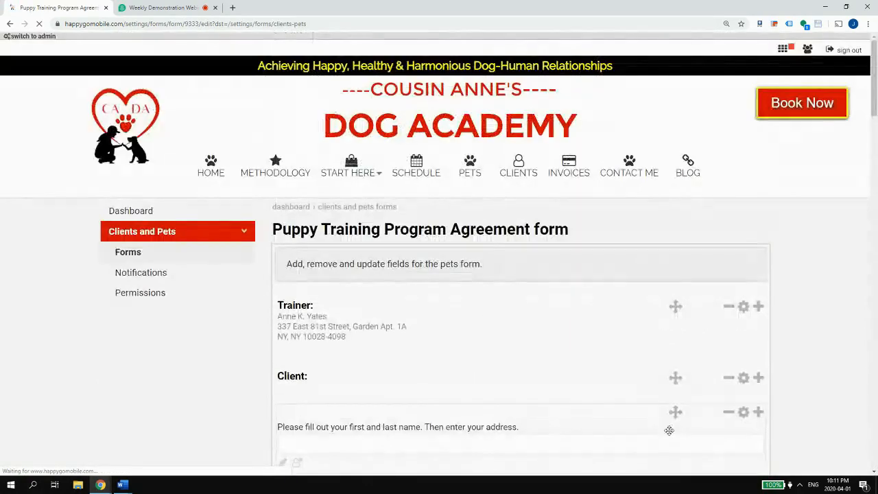
pyautogui.scroll(-20, 581, 378)
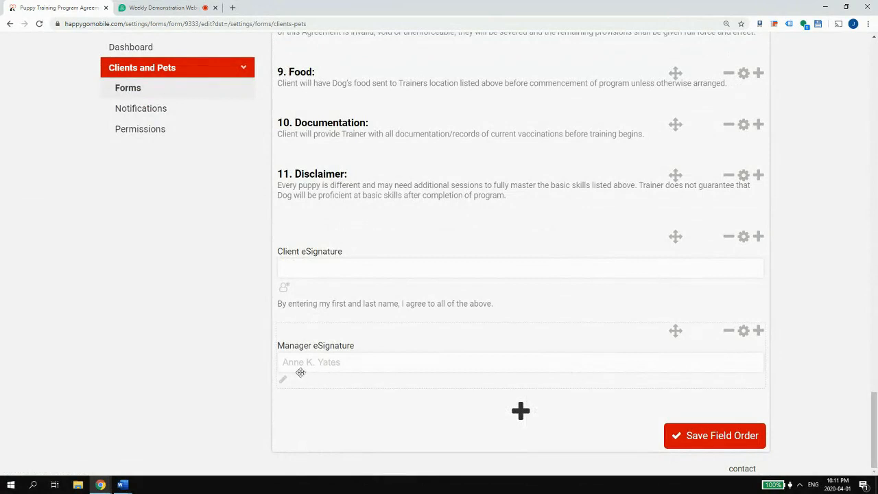
pyautogui.click(694, 439)
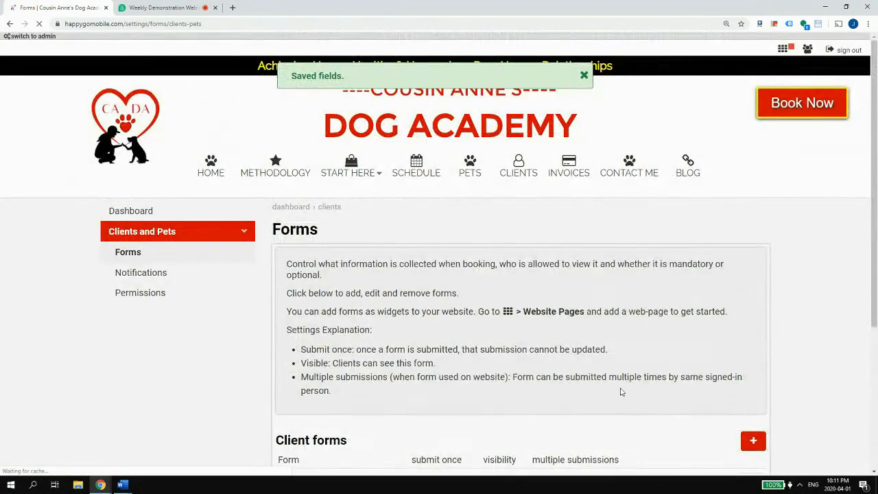
pyautogui.scroll(-3, 622, 392)
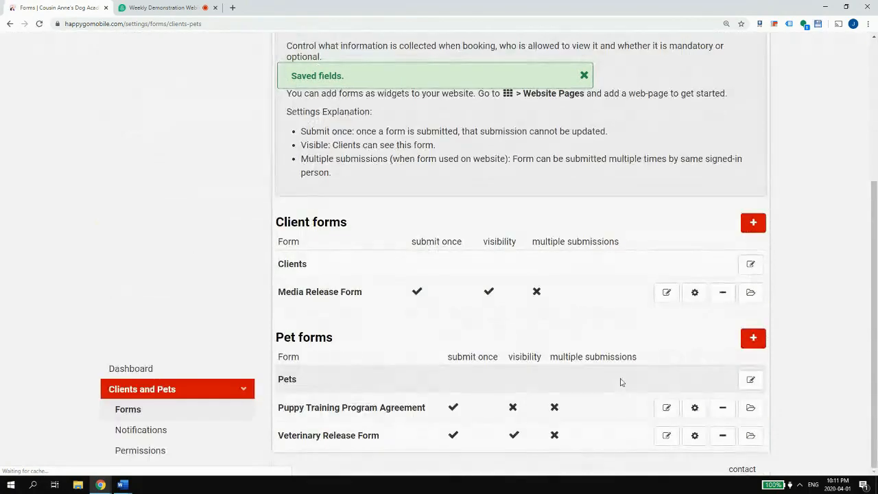
pyautogui.click(667, 408)
pyautogui.scroll(-20, 672, 394)
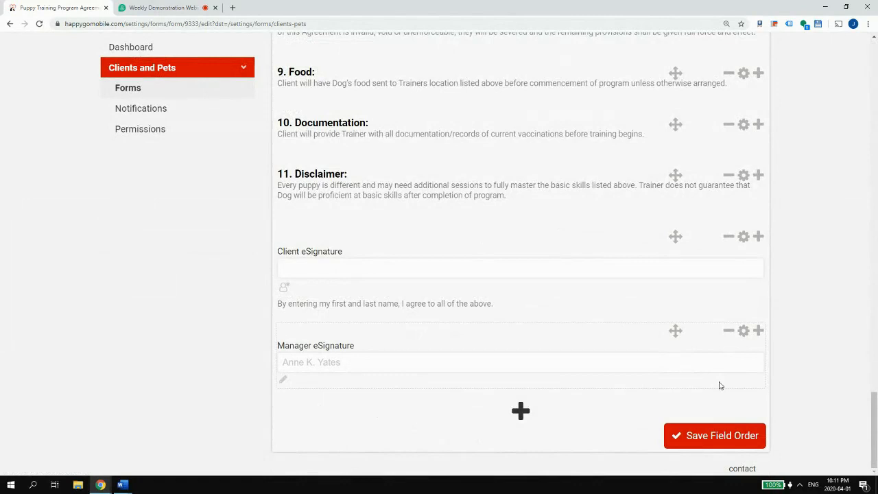
# - Replace 'Manager' with 'Trainer' in the signature field name, save it and the field order
pyautogui.click(743, 330)
pyautogui.click(306, 68)
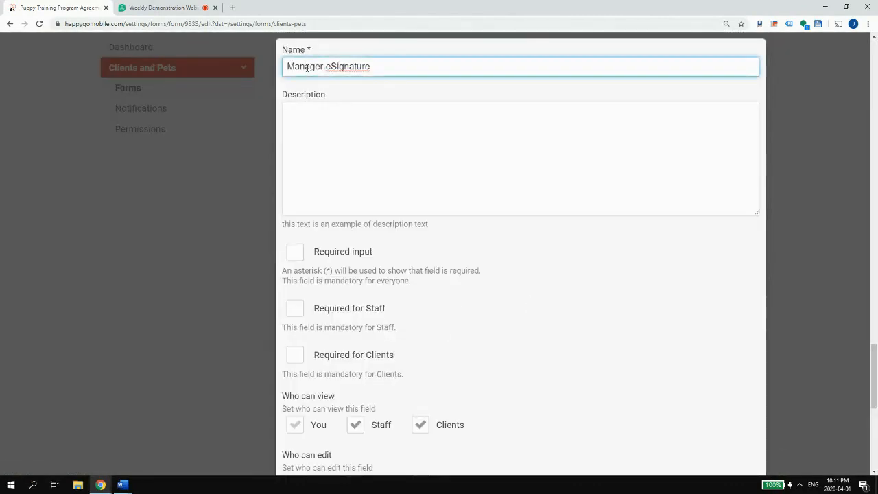
pyautogui.doubleClick(306, 65)
pyautogui.write('Trainer')
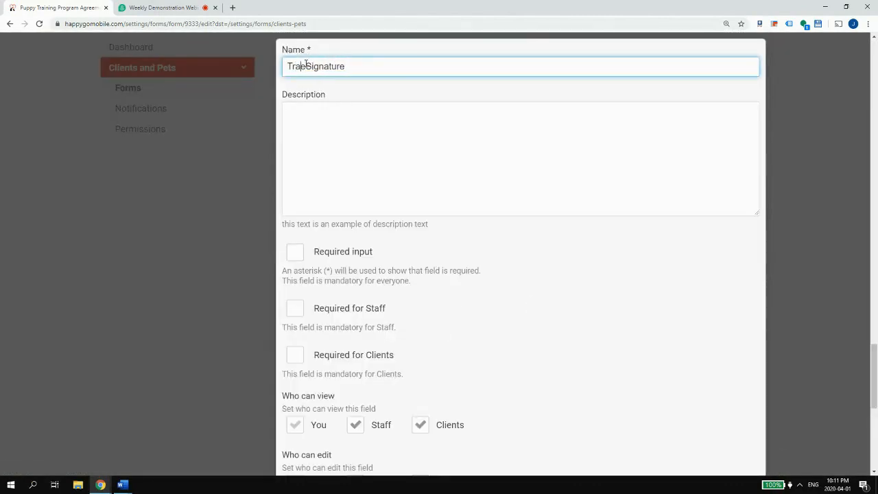
pyautogui.scroll(-6, 534, 206)
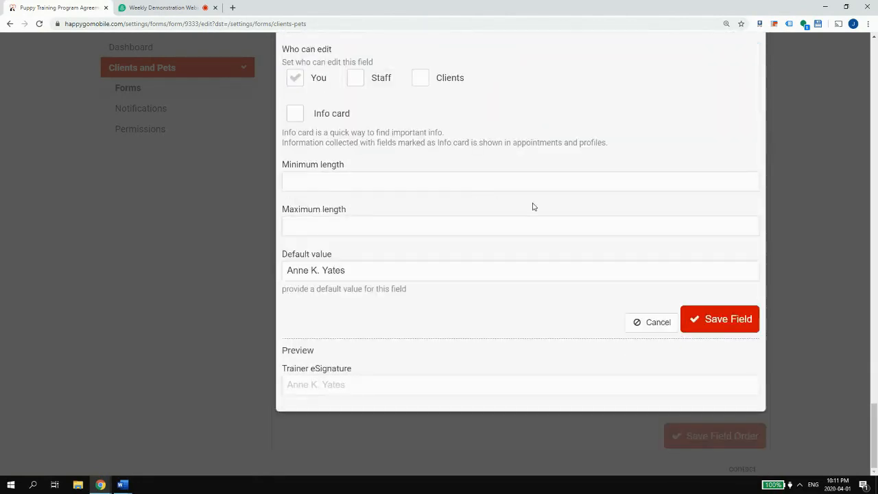
pyautogui.click(717, 330)
pyautogui.click(706, 437)
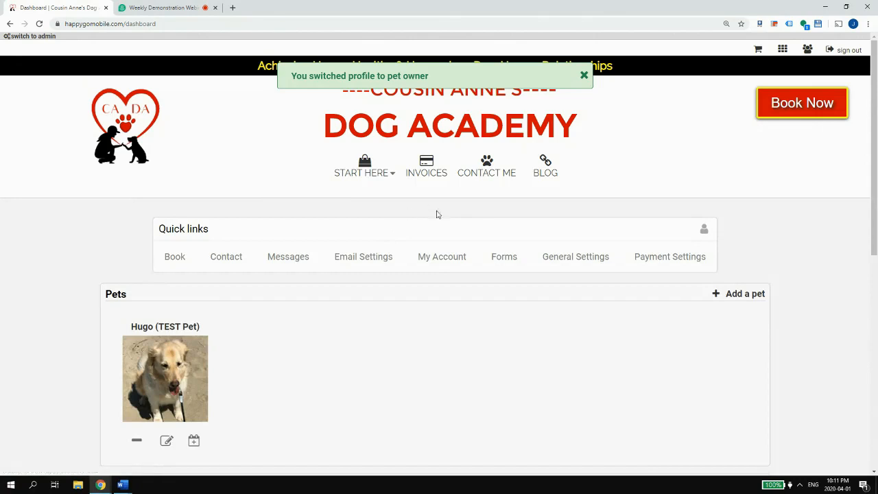
# - Review the pet owner's forms list, then switch to the manager profile
pyautogui.click(501, 263)
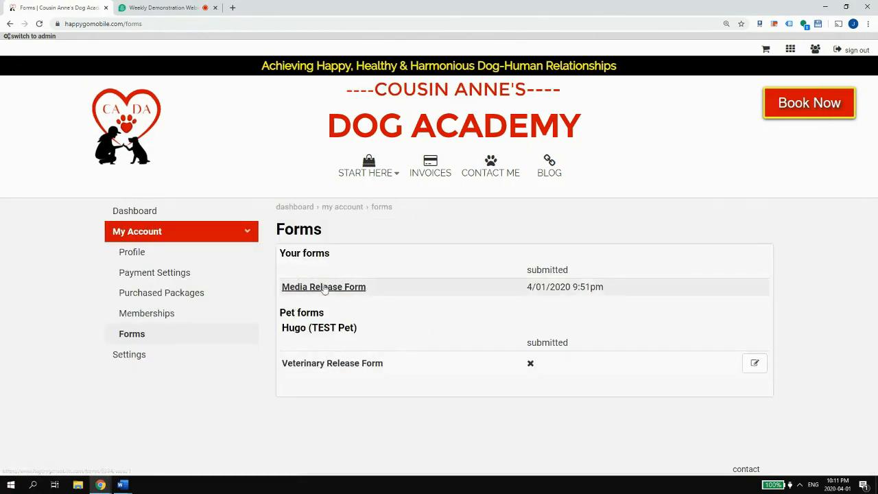
pyautogui.click(815, 51)
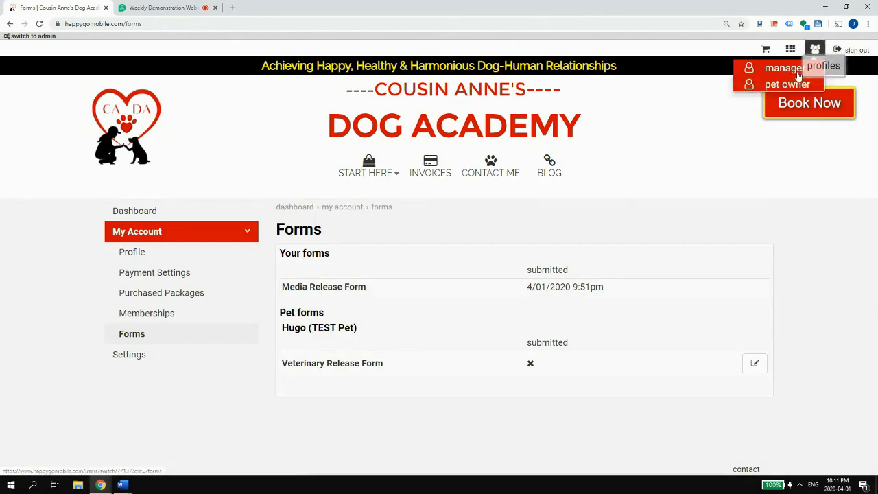
pyautogui.click(772, 66)
# - Open the Clients and Pets forms settings, then go to the clients list
pyautogui.scroll(-1, 369, 349)
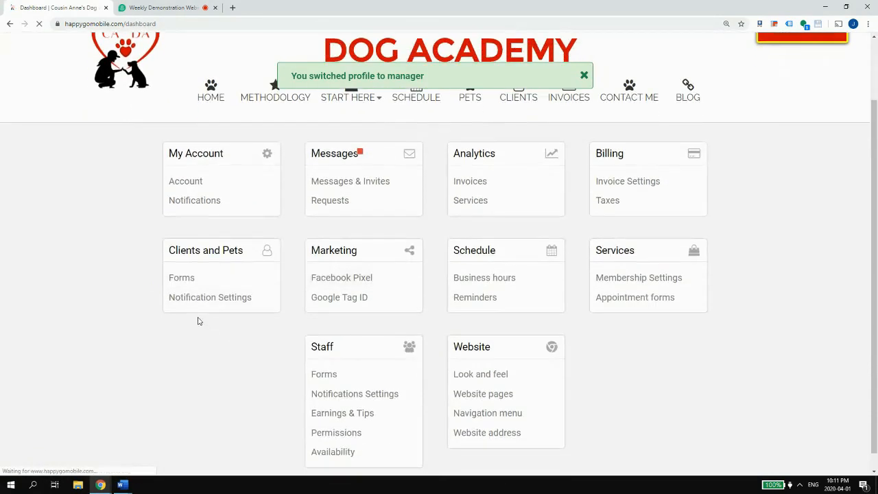
pyautogui.click(188, 280)
pyautogui.scroll(-3, 352, 325)
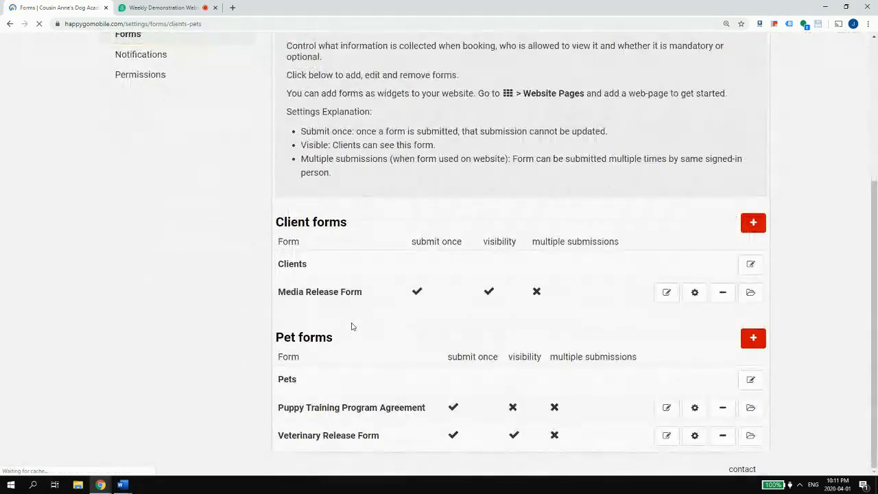
pyautogui.scroll(3, 581, 383)
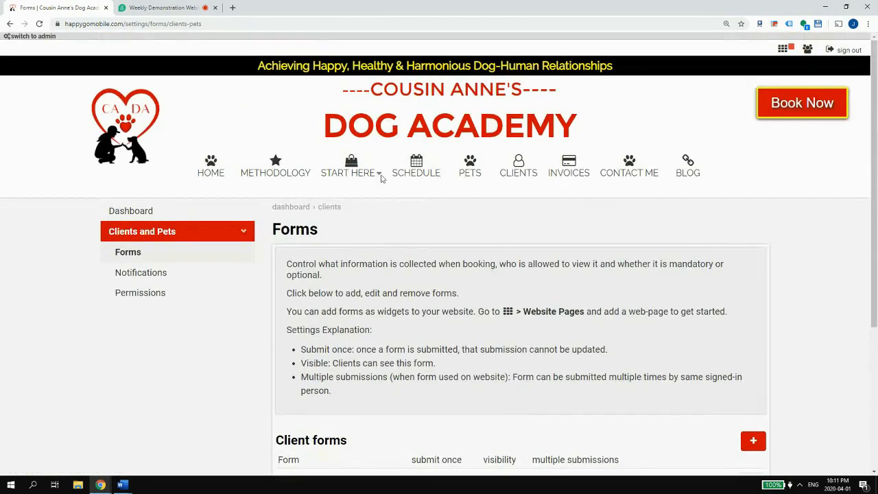
pyautogui.click(511, 175)
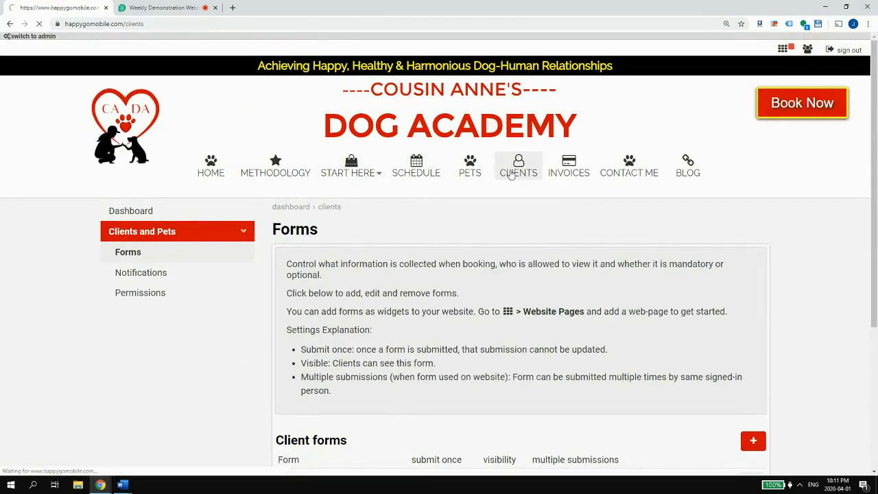
# - Open Hugo (TEST Pet) from the pets list and look over his Action menu and Forms section
pyautogui.click(470, 174)
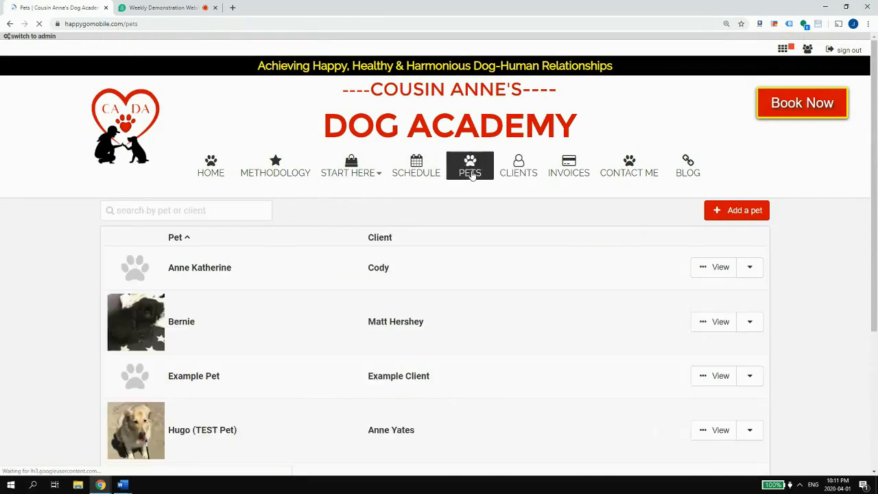
pyautogui.click(193, 209)
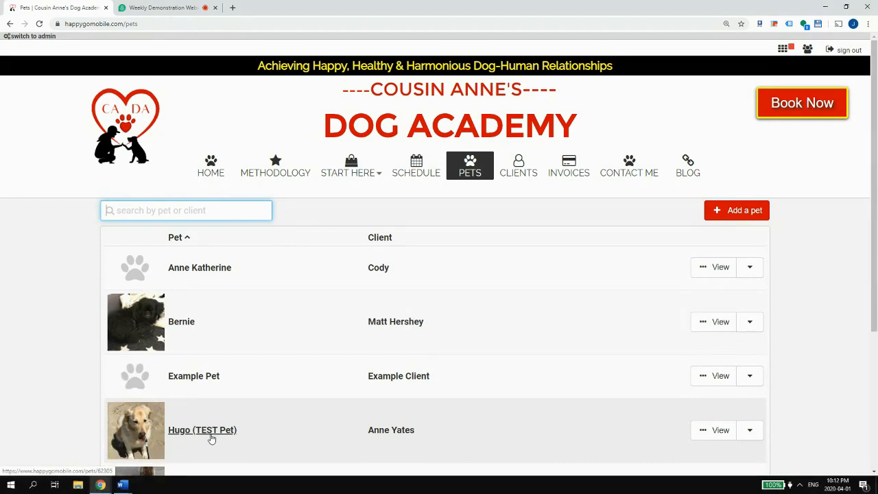
pyautogui.click(212, 437)
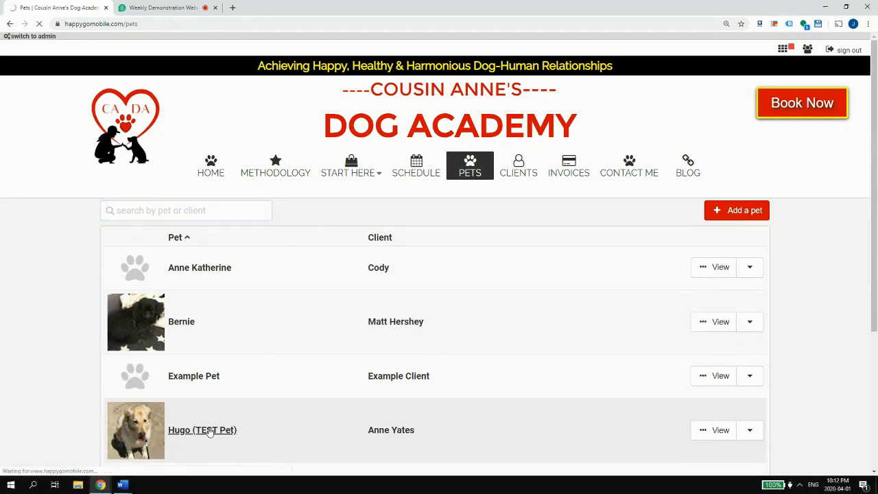
pyautogui.scroll(-3, 208, 432)
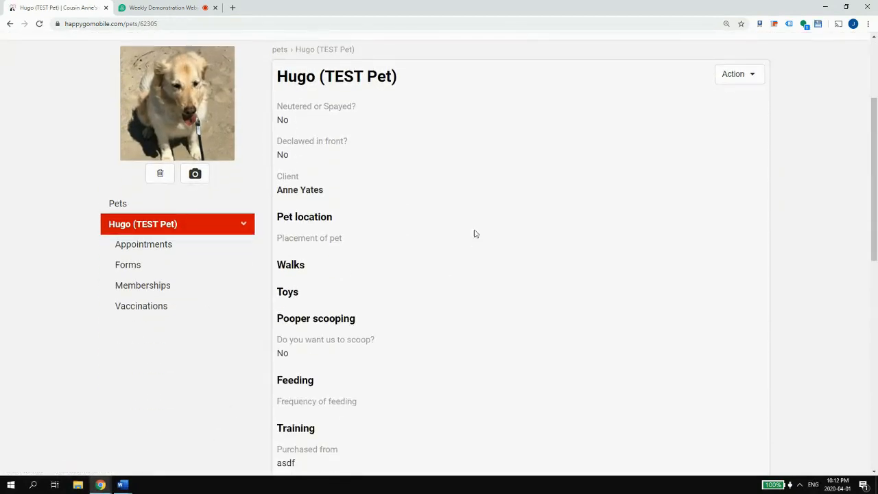
pyautogui.scroll(1, 410, 196)
pyautogui.click(733, 138)
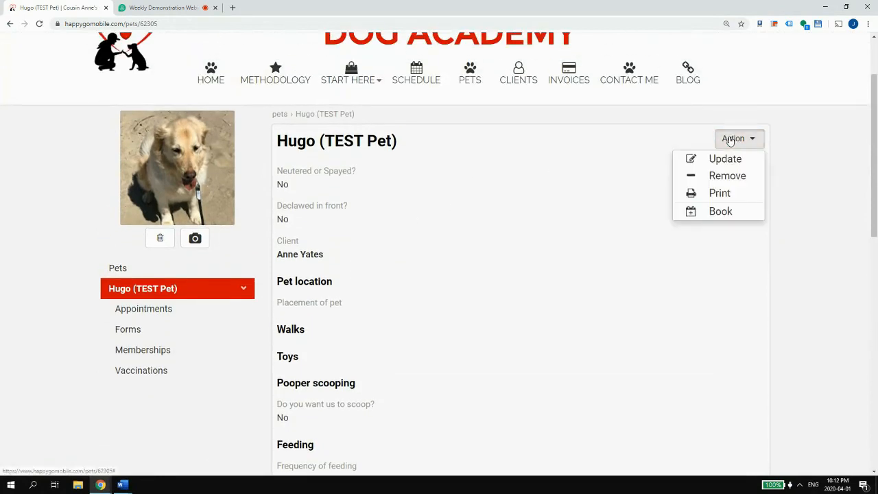
pyautogui.scroll(-8, 432, 232)
pyautogui.scroll(10, 457, 172)
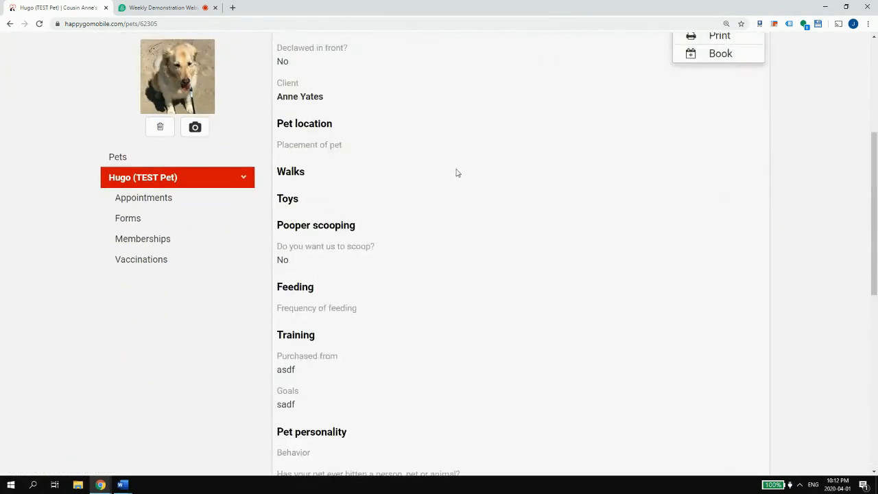
pyautogui.doubleClick(402, 274)
pyautogui.scroll(-6, 359, 296)
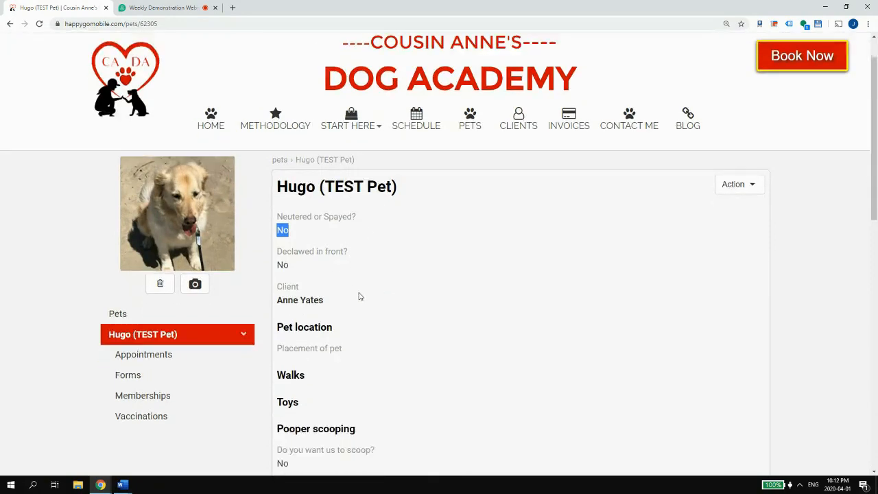
pyautogui.scroll(-3, 382, 275)
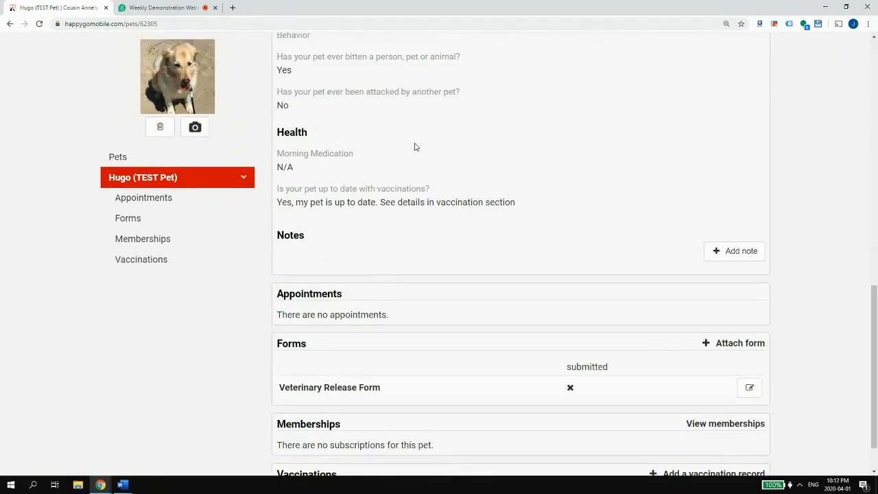
# - Attach the Puppy Training Program Agreement to Hugo's Forms and open the attached agreement
pyautogui.scroll(-1, 472, 180)
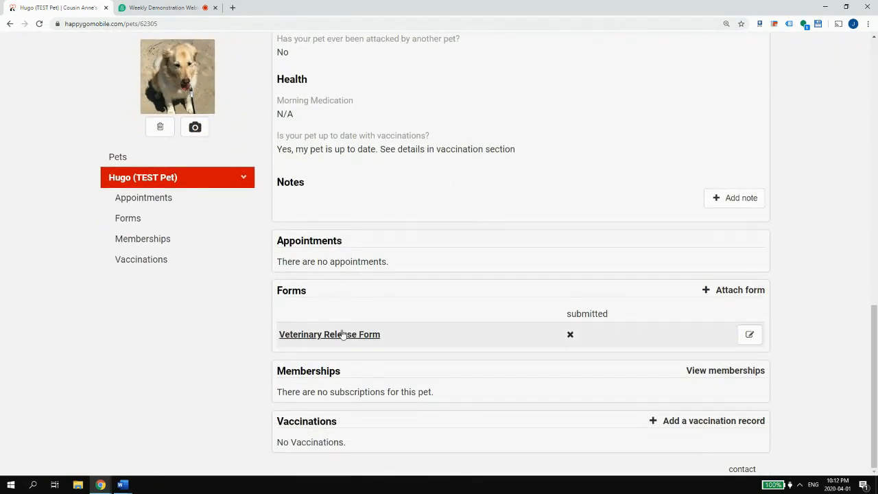
pyautogui.click(723, 291)
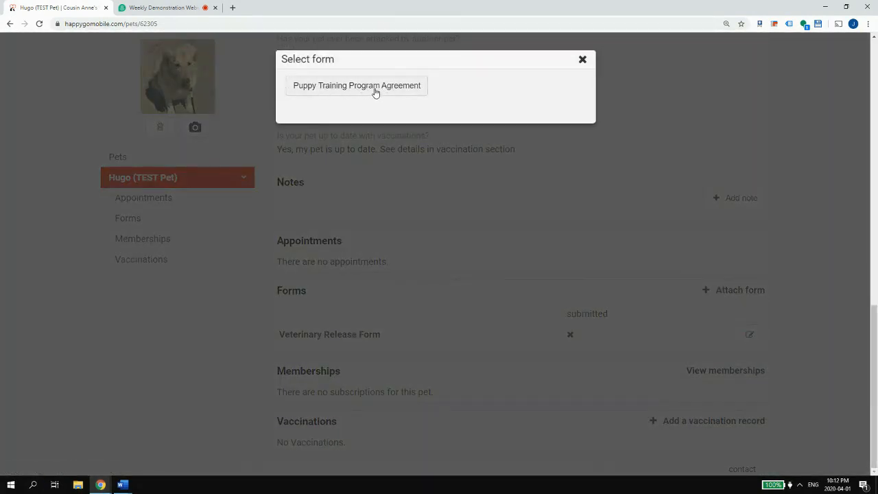
pyautogui.click(413, 91)
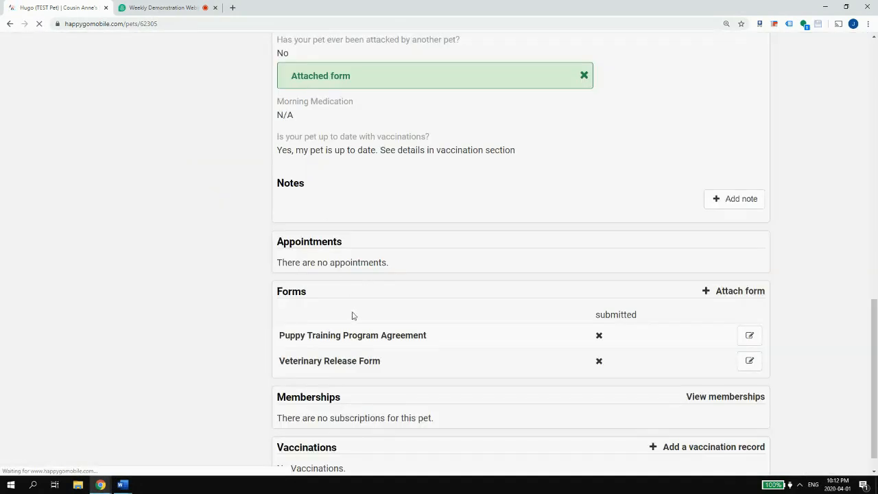
pyautogui.scroll(6, 553, 254)
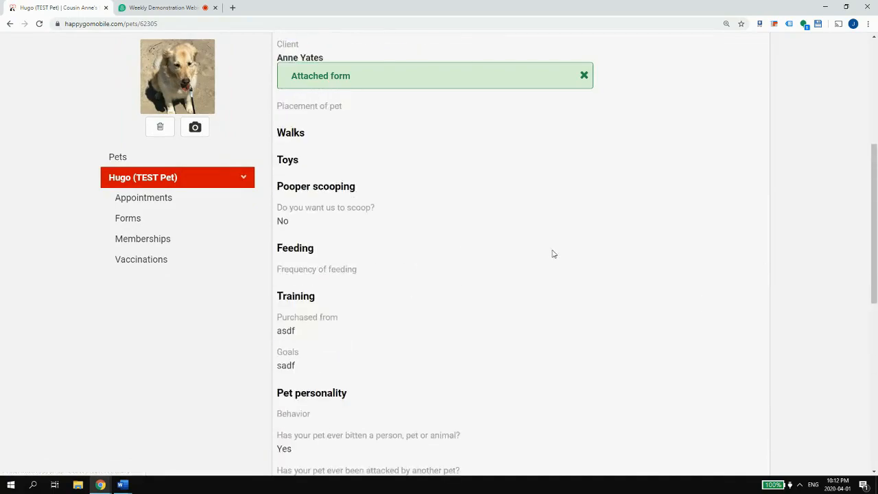
pyautogui.scroll(-8, 553, 254)
pyautogui.click(361, 310)
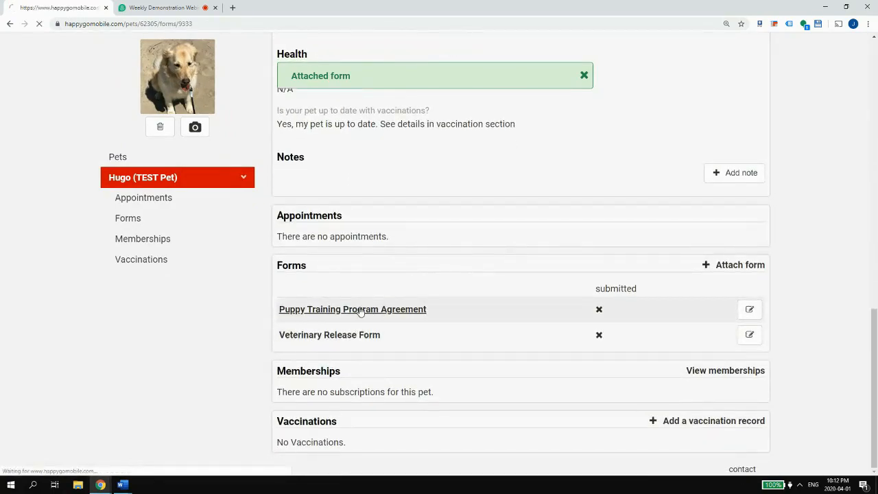
pyautogui.scroll(-15, 438, 294)
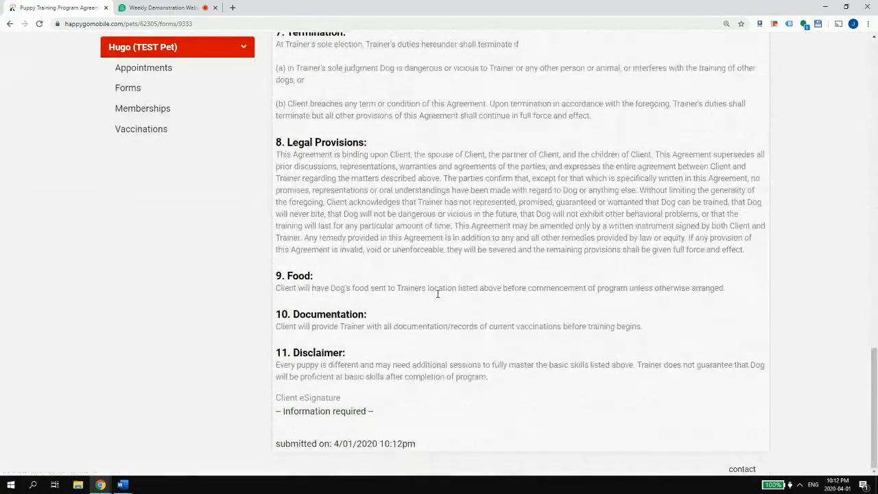
pyautogui.scroll(20, 310, 415)
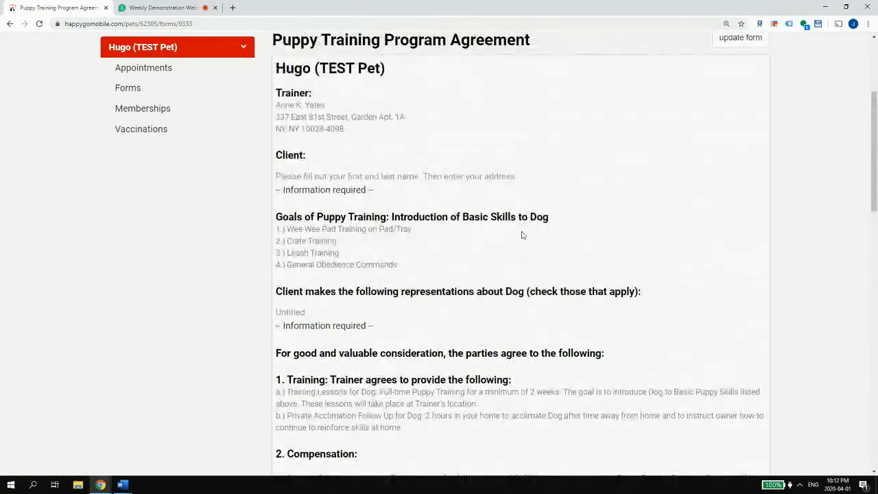
# - Inspect the prefilled Trainer eSignature in update form, cancel unchanged, then switch to the pet owner profile
pyautogui.click(742, 231)
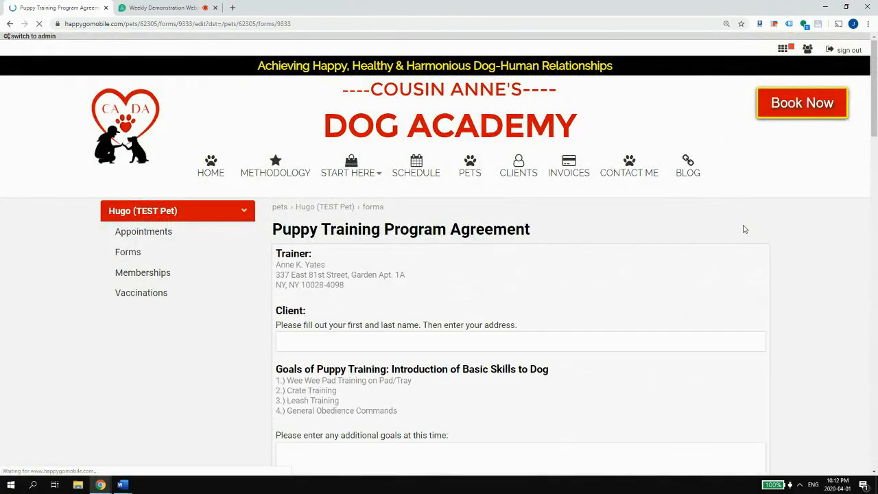
pyautogui.scroll(-4, 707, 233)
pyautogui.scroll(-20, 700, 231)
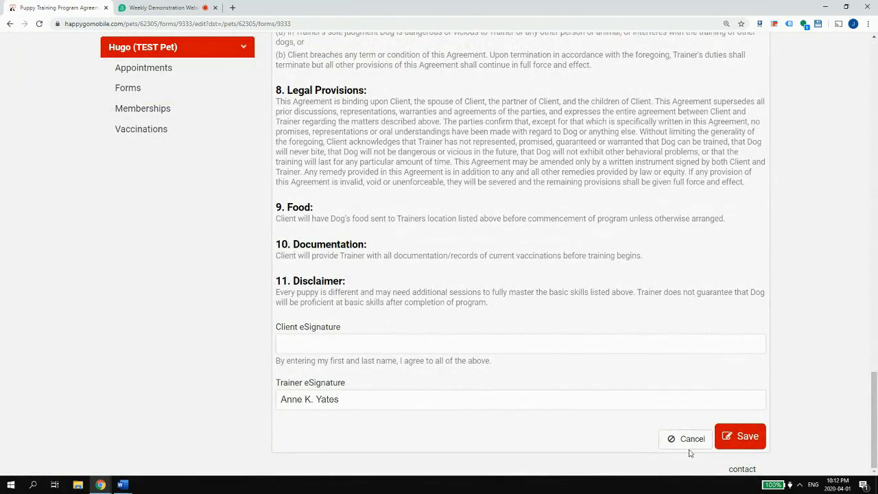
pyautogui.moveTo(339, 400); pyautogui.dragTo(277, 402)
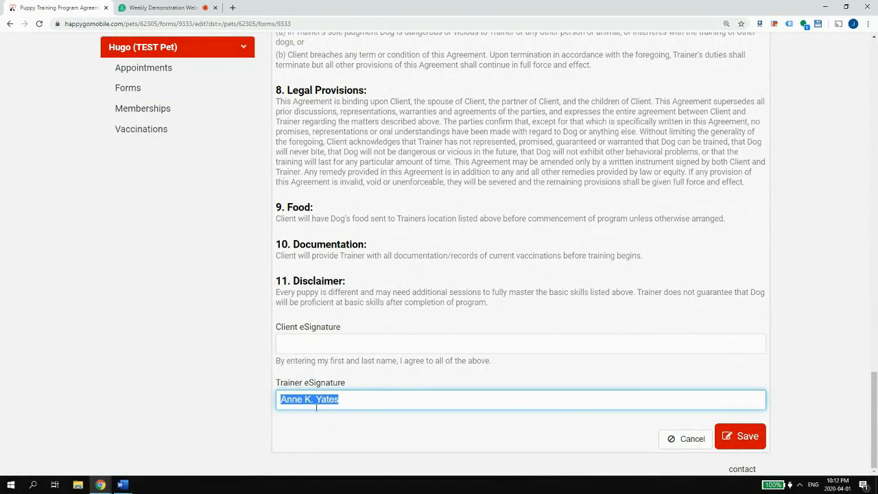
pyautogui.click(690, 439)
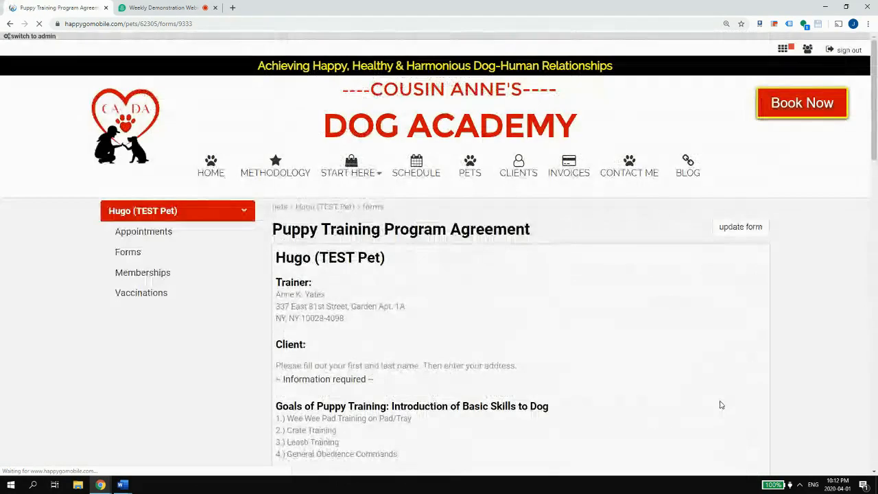
pyautogui.click(808, 49)
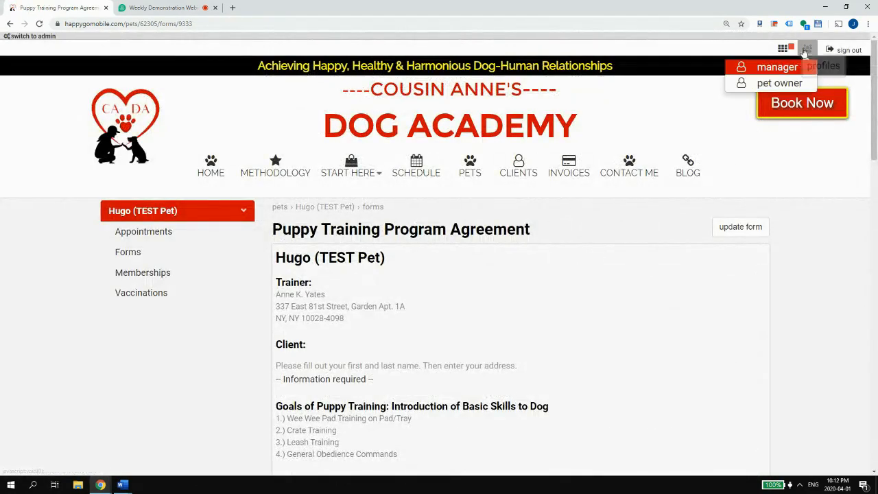
pyautogui.click(786, 82)
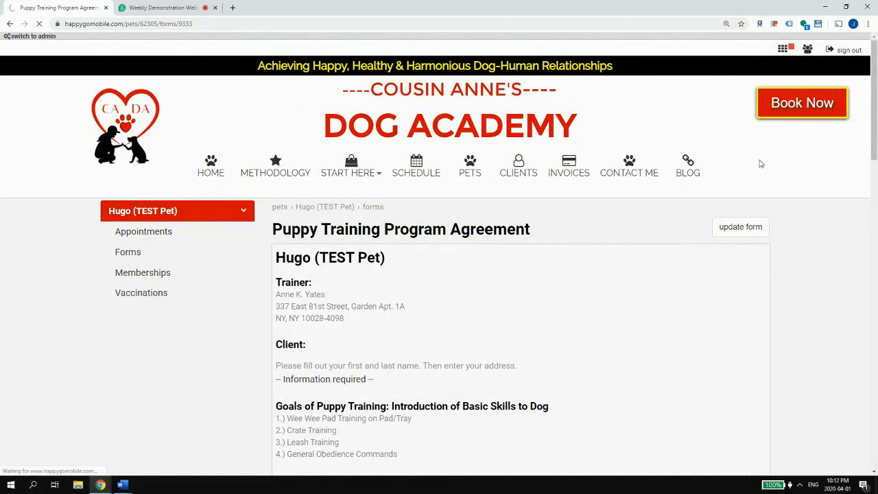
# - From the pet owner's forms, open Hugo's agreement, review the information-required notes, and choose update form
pyautogui.click(496, 255)
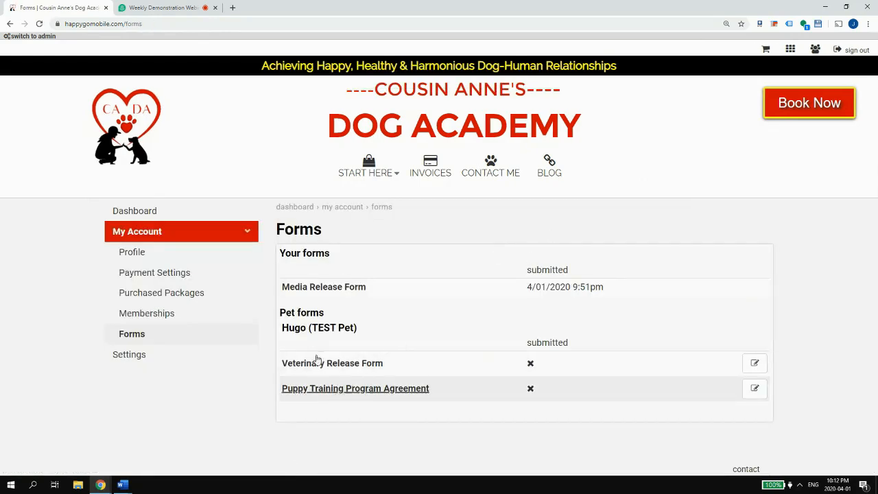
pyautogui.click(306, 390)
pyautogui.scroll(-15, 639, 414)
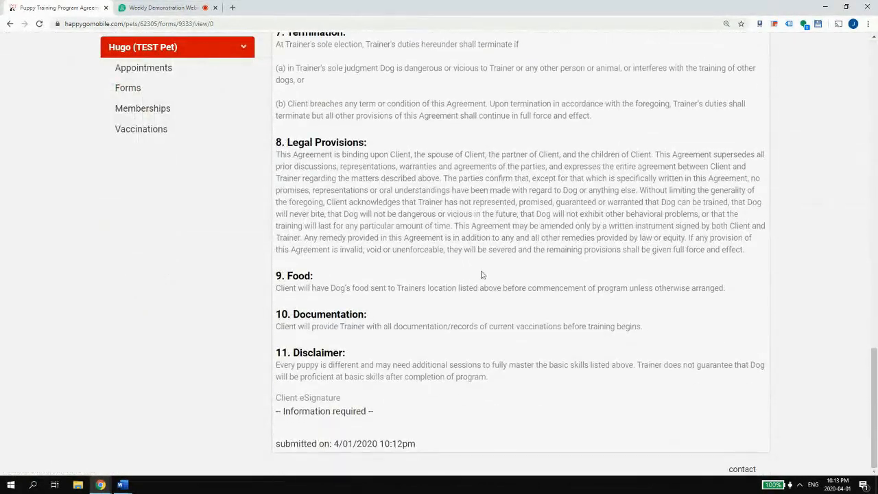
pyautogui.scroll(11, 483, 275)
pyautogui.scroll(-10, 477, 272)
pyautogui.scroll(-1, 477, 271)
pyautogui.moveTo(284, 412); pyautogui.dragTo(355, 412)
pyautogui.scroll(12, 357, 410)
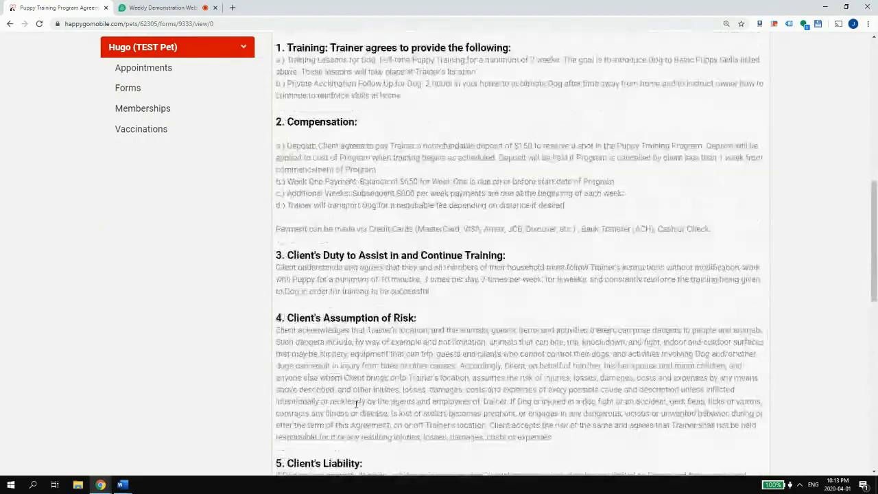
pyautogui.scroll(3, 355, 403)
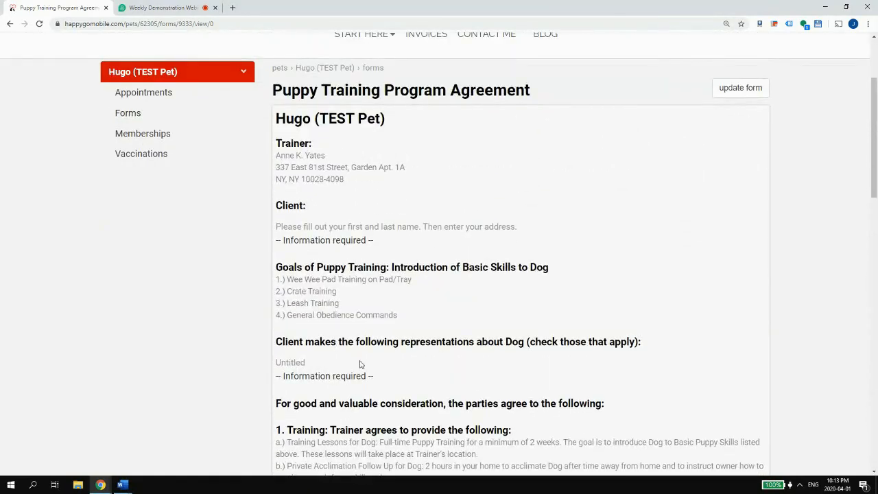
pyautogui.moveTo(299, 375); pyautogui.dragTo(381, 380)
pyautogui.moveTo(293, 240); pyautogui.dragTo(384, 243)
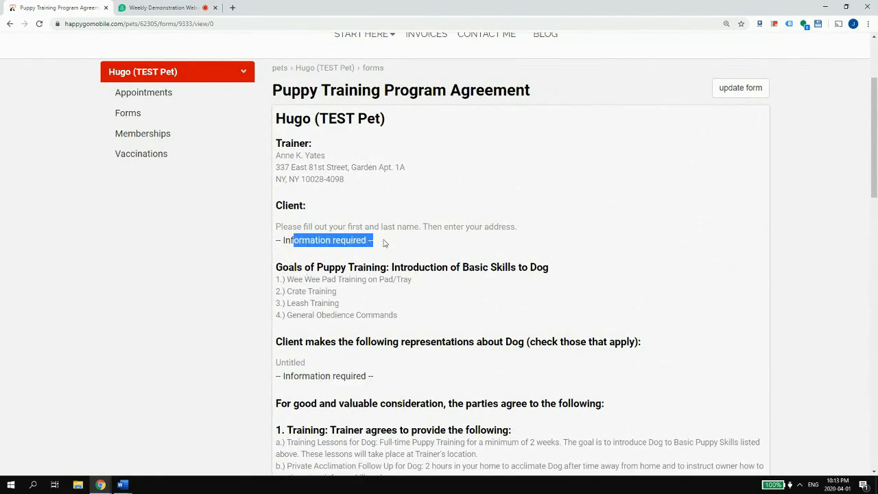
pyautogui.click(761, 88)
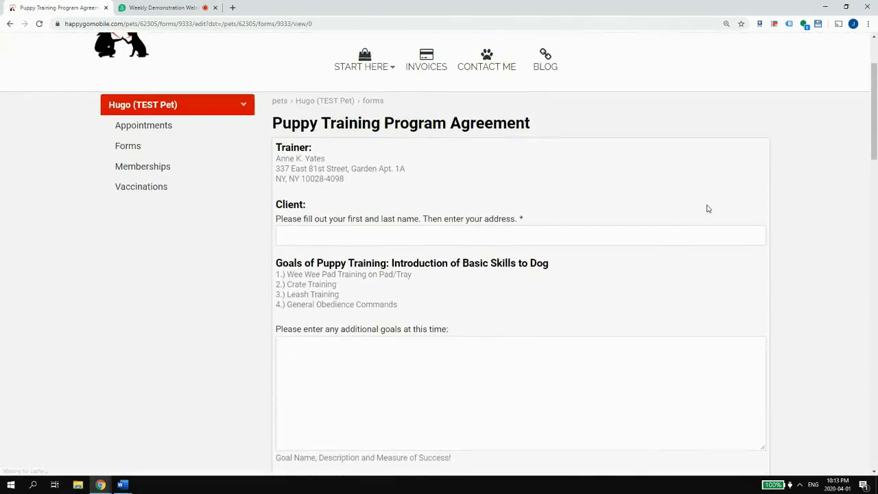
# - Enter a test client name and address, then add an additional training goal
pyautogui.click(333, 212)
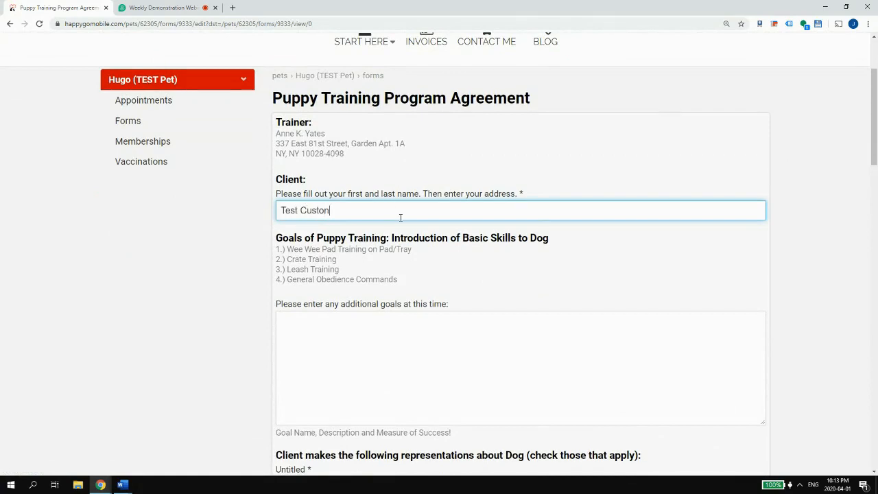
pyautogui.write('FAKE address, etc.')
pyautogui.scroll(-2, 395, 233)
pyautogui.click(380, 245)
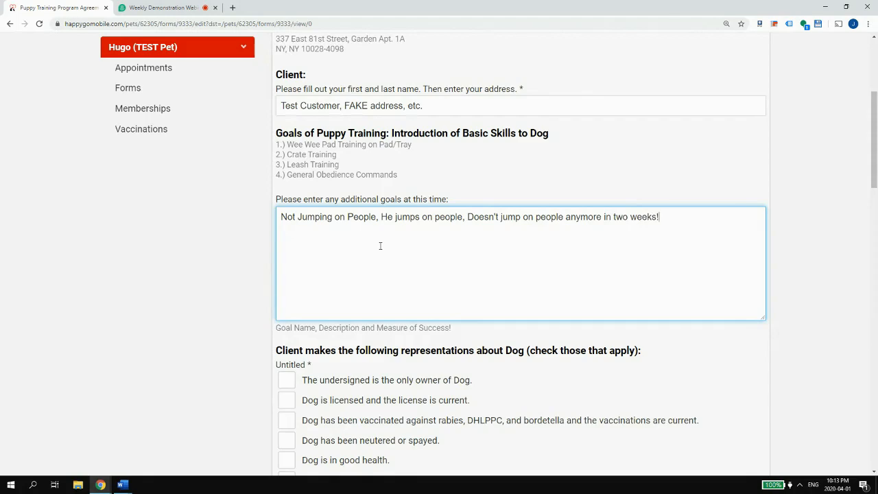
# - Tick six dog statements: no medication, friendly, no pending adjudication, never bitten, good health, vaccinations current
pyautogui.scroll(-3, 460, 283)
pyautogui.scroll(-1, 413, 200)
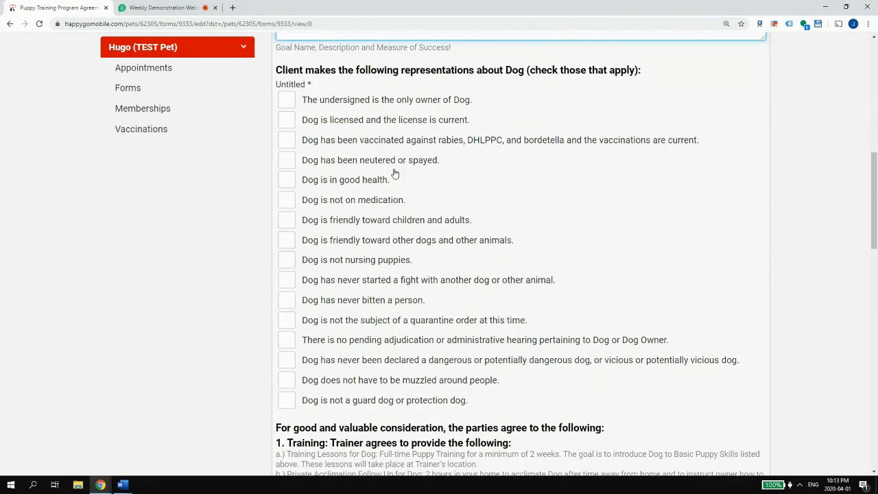
pyautogui.scroll(3, 529, 129)
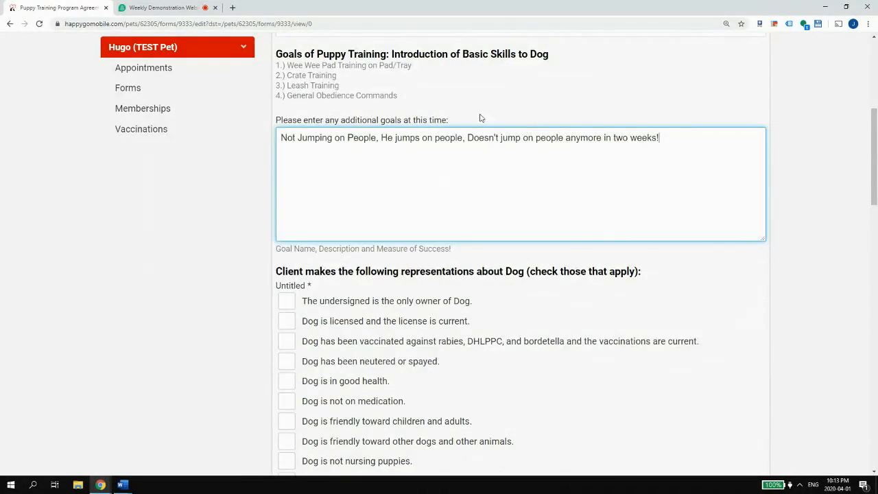
pyautogui.scroll(-2, 521, 206)
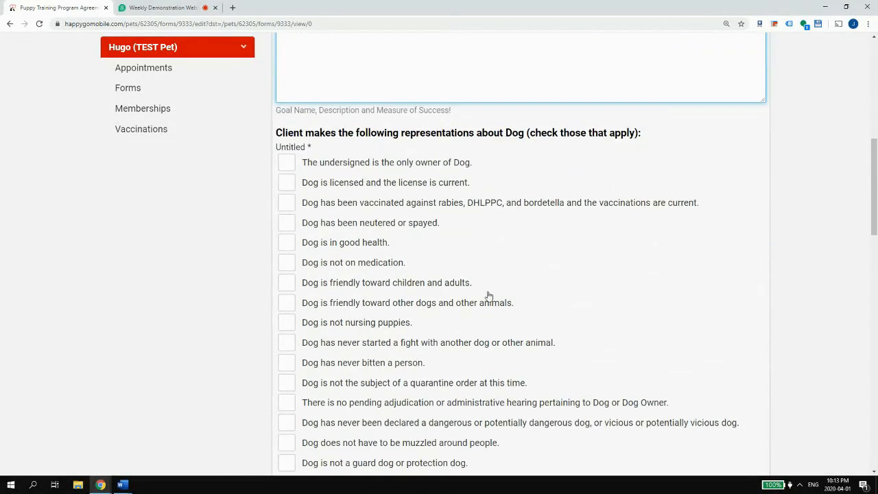
pyautogui.scroll(-1, 488, 298)
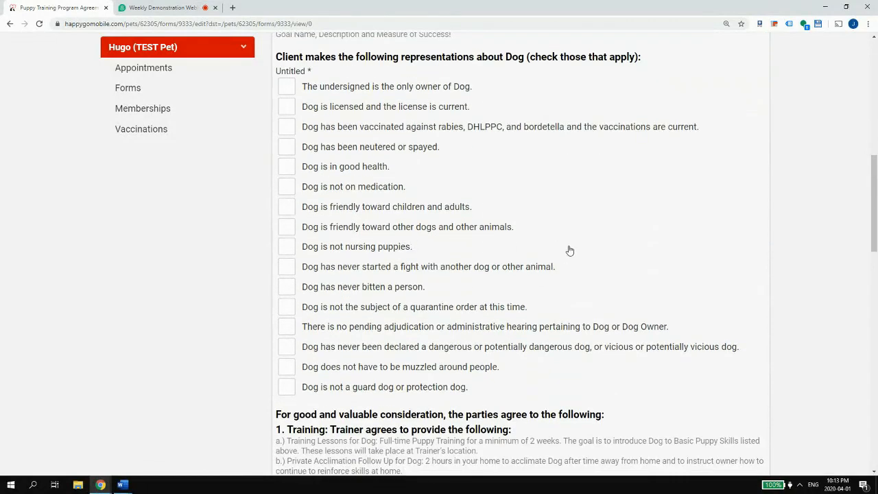
pyautogui.click(288, 188)
pyautogui.click(290, 228)
pyautogui.click(291, 327)
pyautogui.click(291, 288)
pyautogui.click(287, 167)
pyautogui.click(291, 128)
# - Enter the client's eSignature and save the completed agreement
pyautogui.scroll(-2, 370, 160)
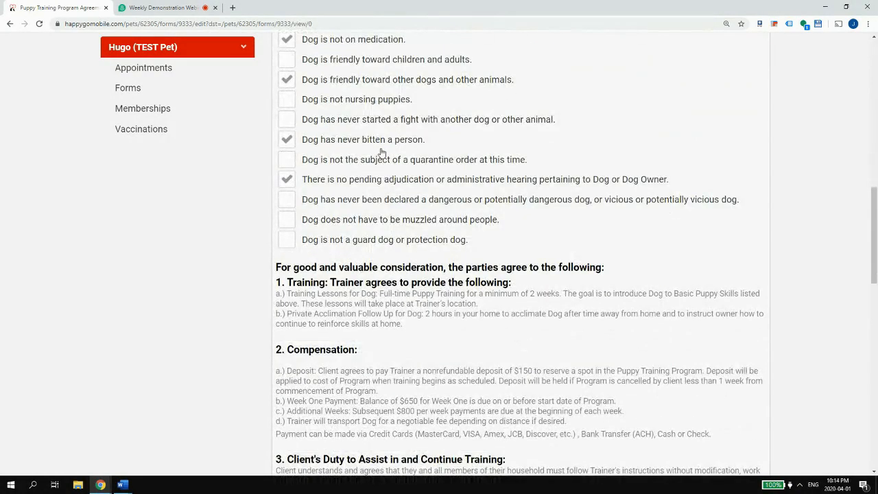
pyautogui.scroll(-10, 371, 159)
pyautogui.scroll(-2, 386, 159)
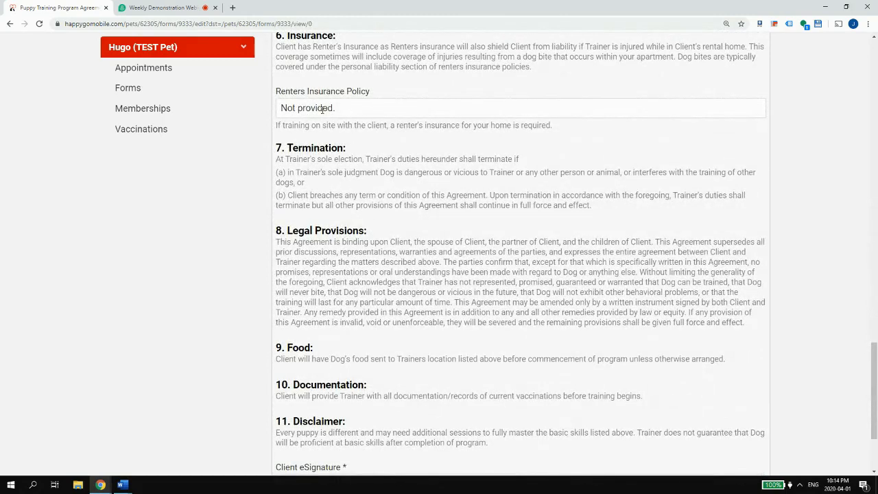
pyautogui.scroll(-2, 316, 112)
pyautogui.click(356, 354)
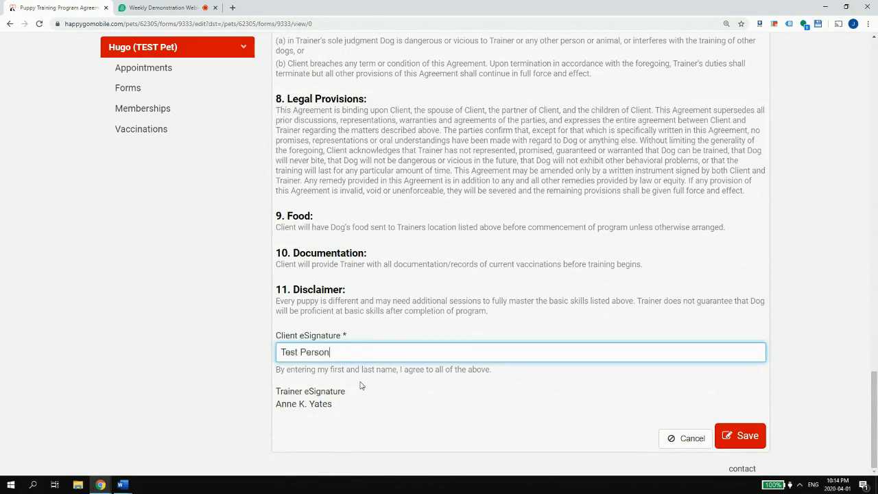
pyautogui.click(741, 436)
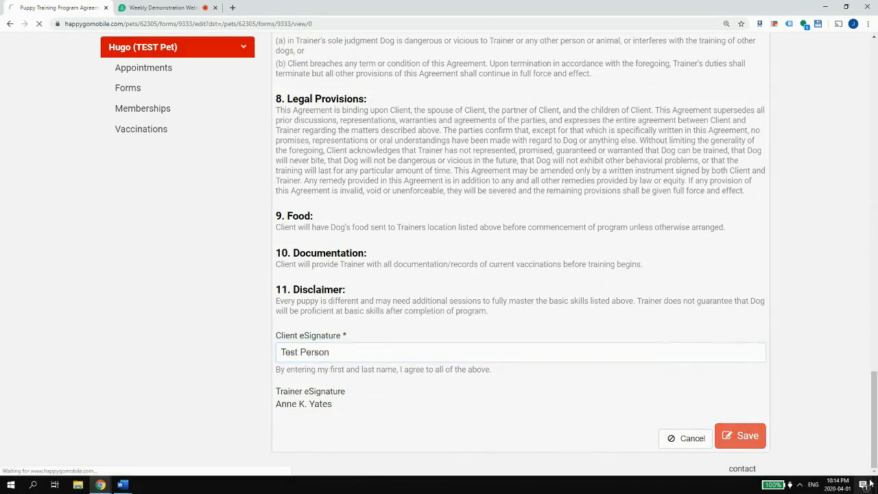
# - Scroll down the submitted agreement and highlight the 4/01/2020 submission date
pyautogui.scroll(-15, 479, 197)
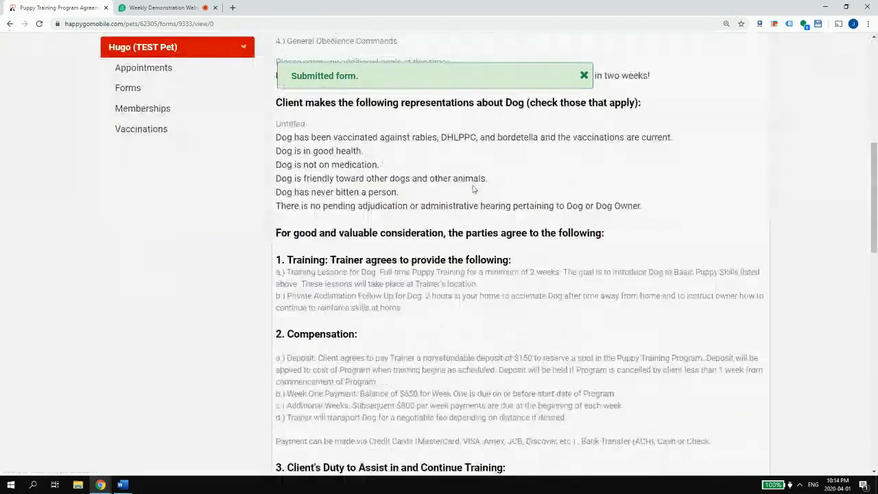
pyautogui.scroll(-5, 478, 197)
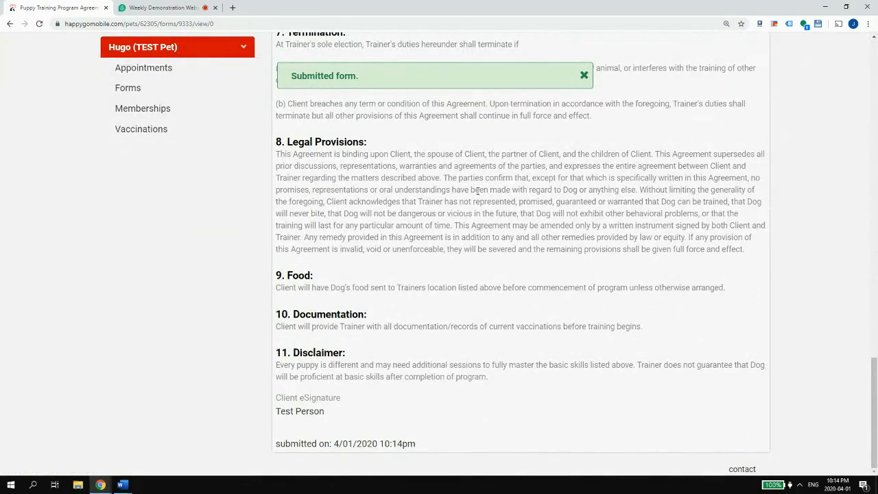
pyautogui.scroll(20, 478, 192)
pyautogui.scroll(-2, 480, 195)
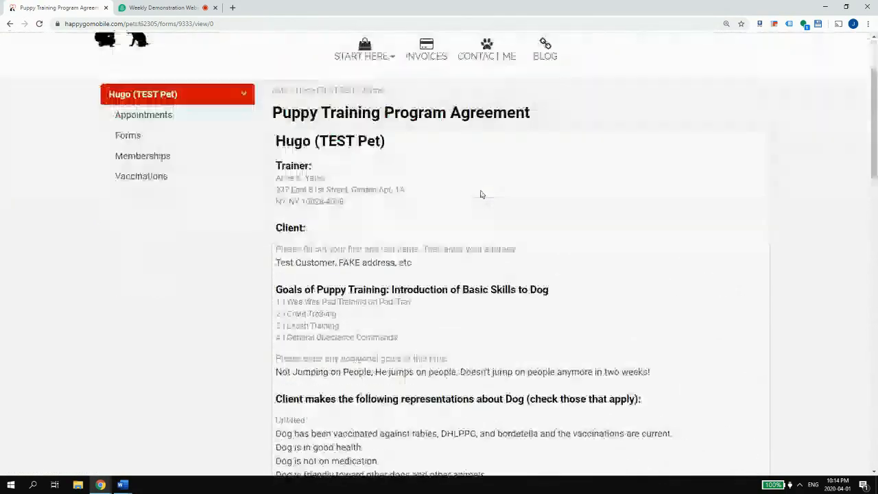
pyautogui.scroll(-20, 481, 195)
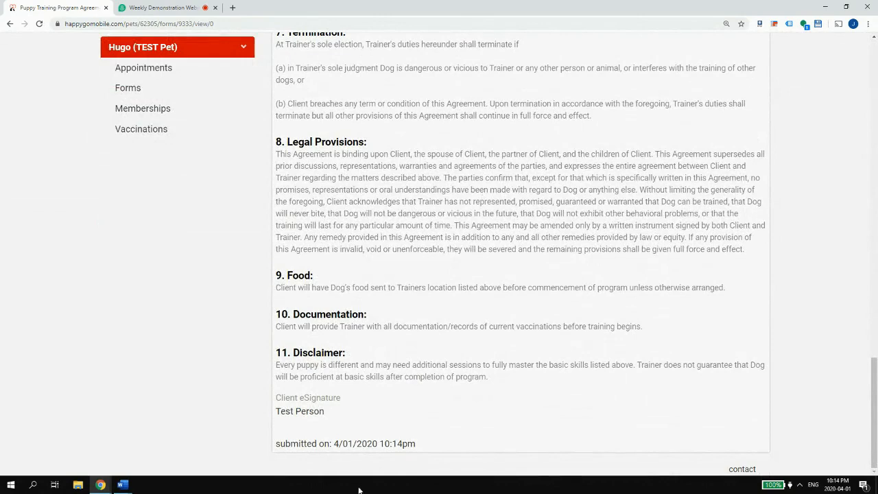
pyautogui.moveTo(338, 443); pyautogui.dragTo(389, 447)
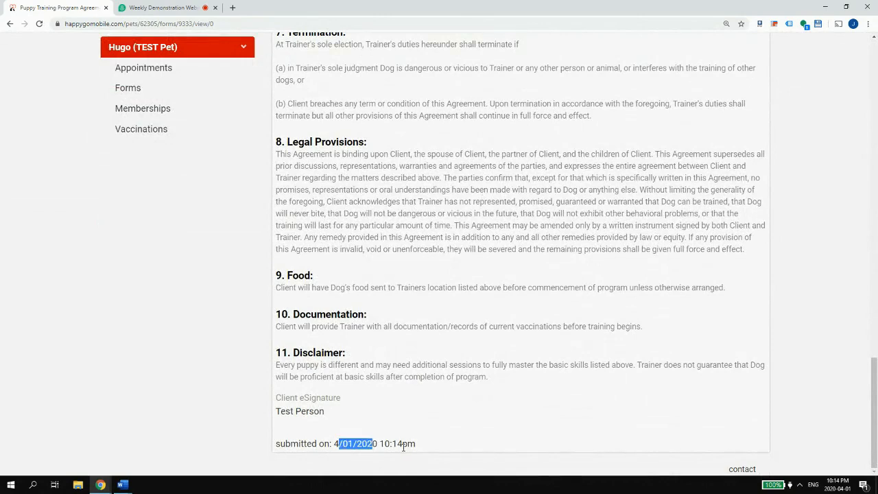
# - Recheck the client details, six checked dog statements and signature in the submitted agreement
pyautogui.scroll(20, 408, 432)
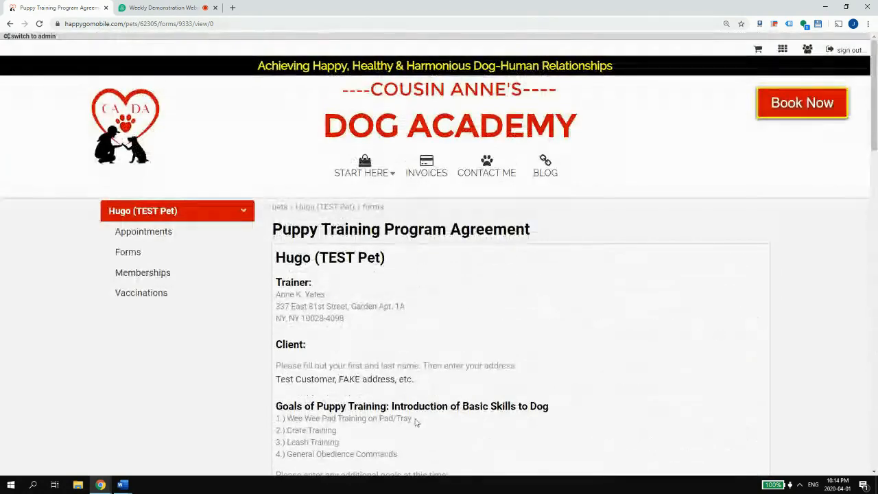
pyautogui.scroll(-4, 415, 422)
pyautogui.scroll(1, 459, 308)
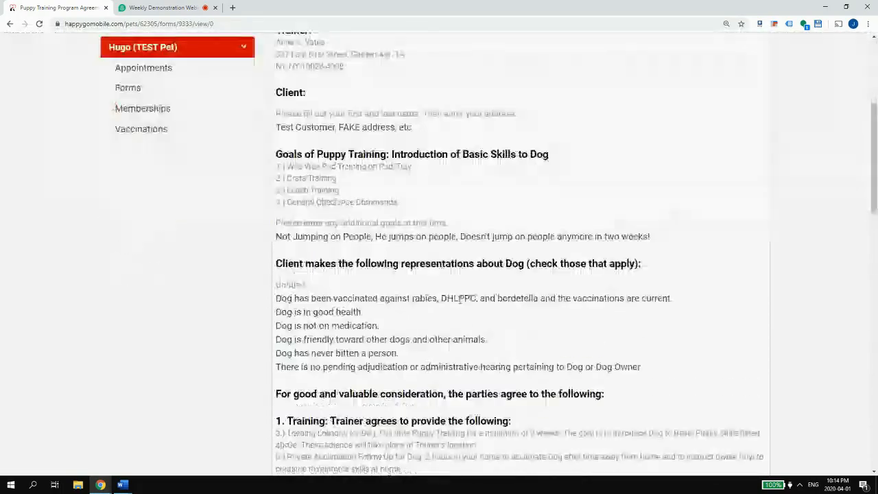
pyautogui.scroll(-3, 460, 309)
pyautogui.moveTo(294, 120); pyautogui.dragTo(343, 161)
pyautogui.scroll(-6, 342, 162)
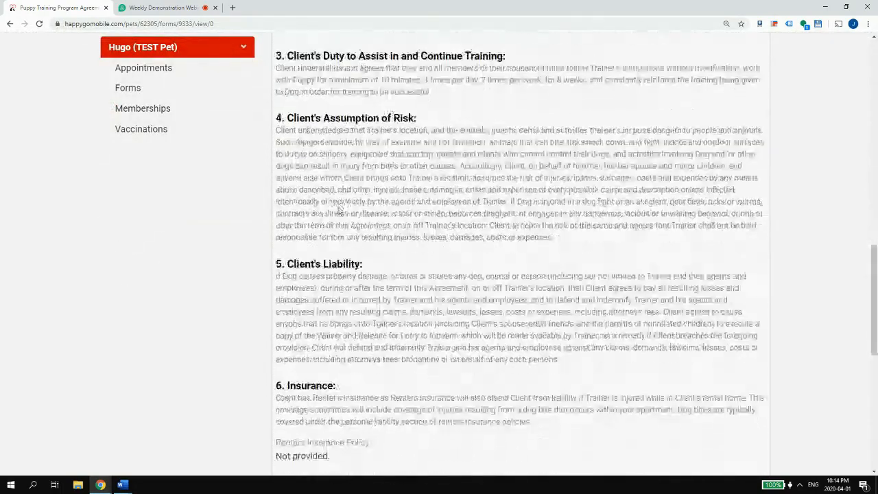
pyautogui.scroll(10, 296, 218)
pyautogui.moveTo(284, 204); pyautogui.dragTo(427, 206)
pyautogui.scroll(-18, 421, 209)
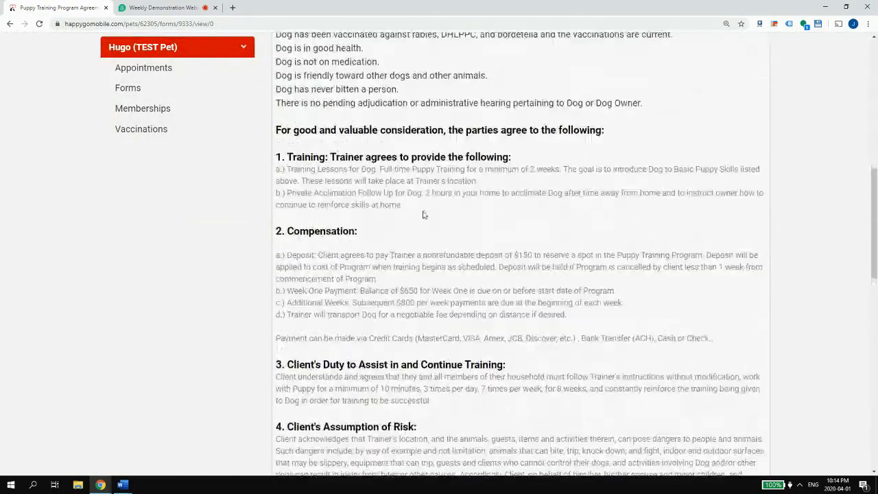
pyautogui.scroll(2, 371, 219)
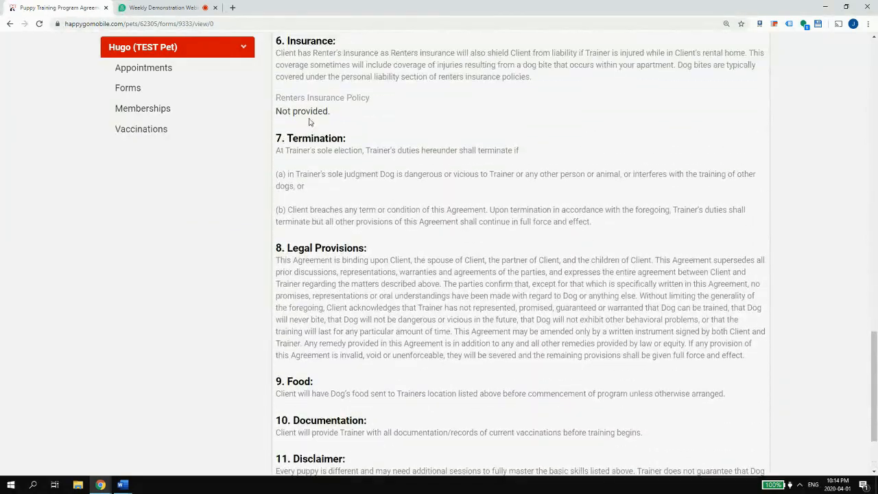
pyautogui.scroll(-2, 343, 230)
pyautogui.scroll(15, 311, 144)
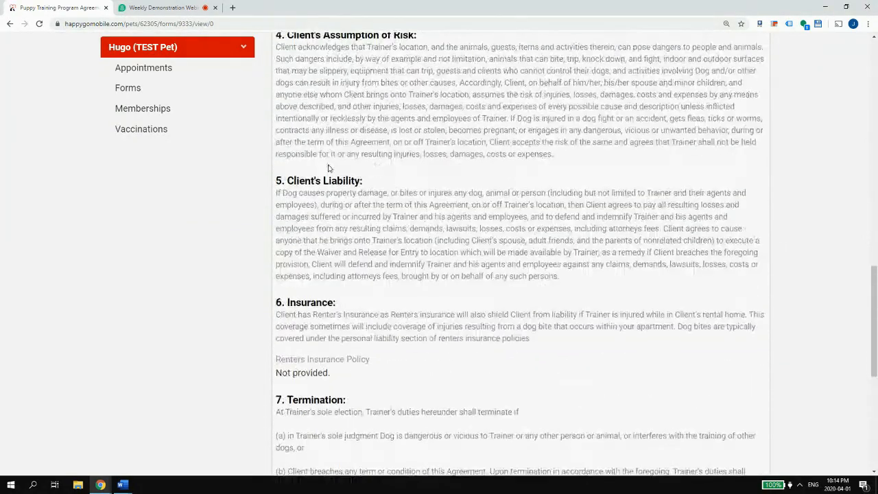
pyautogui.scroll(6, 337, 167)
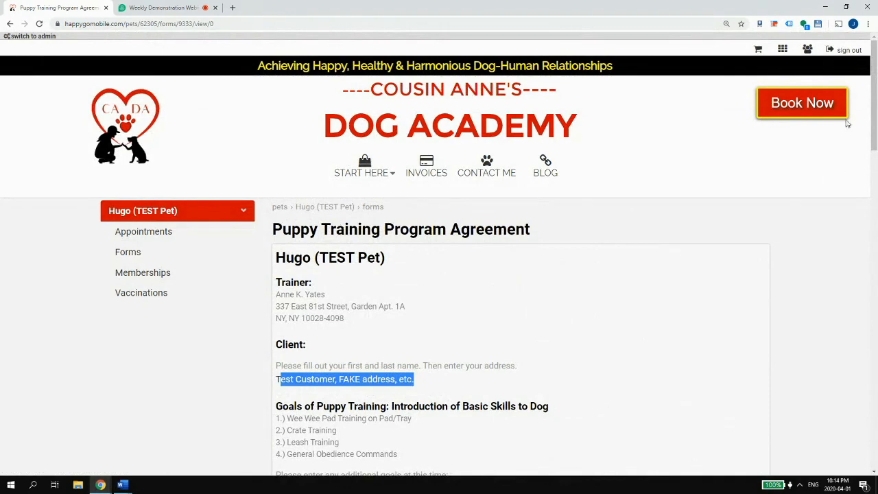
# - Open the Dog Training bookable services and start a Training appointment request
pyautogui.click(808, 108)
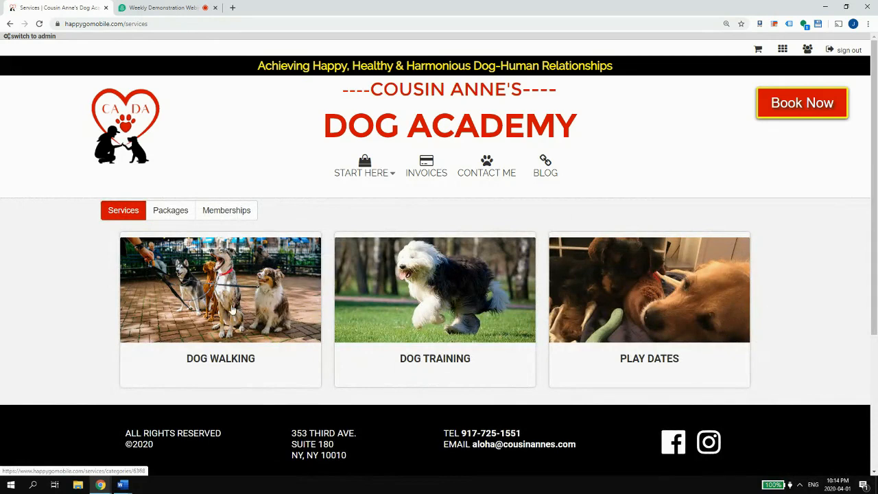
pyautogui.click(436, 304)
pyautogui.scroll(-1, 443, 284)
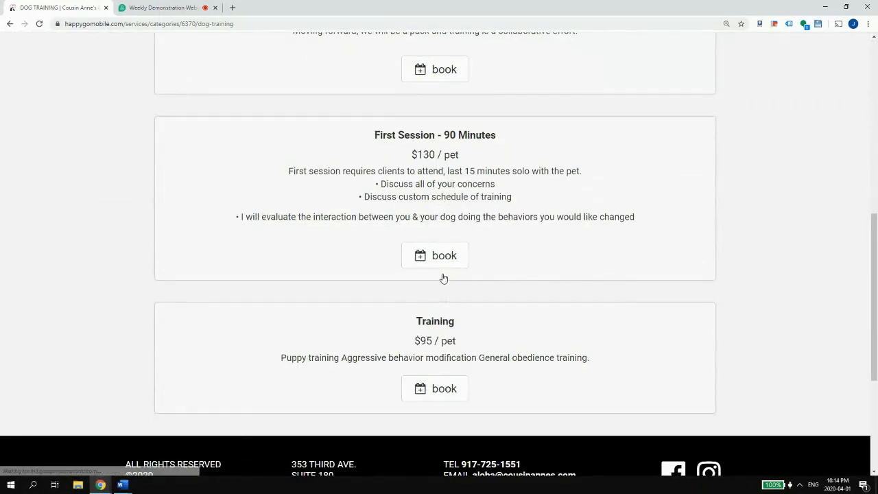
pyautogui.click(436, 388)
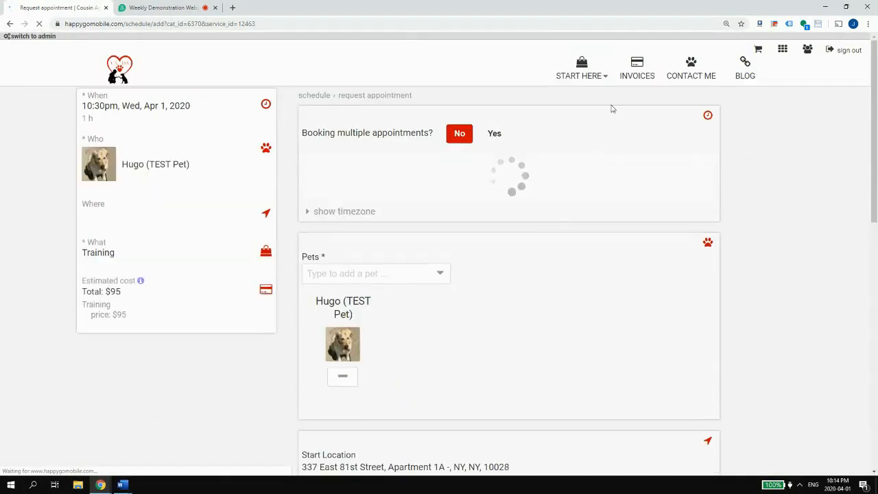
pyautogui.click(582, 71)
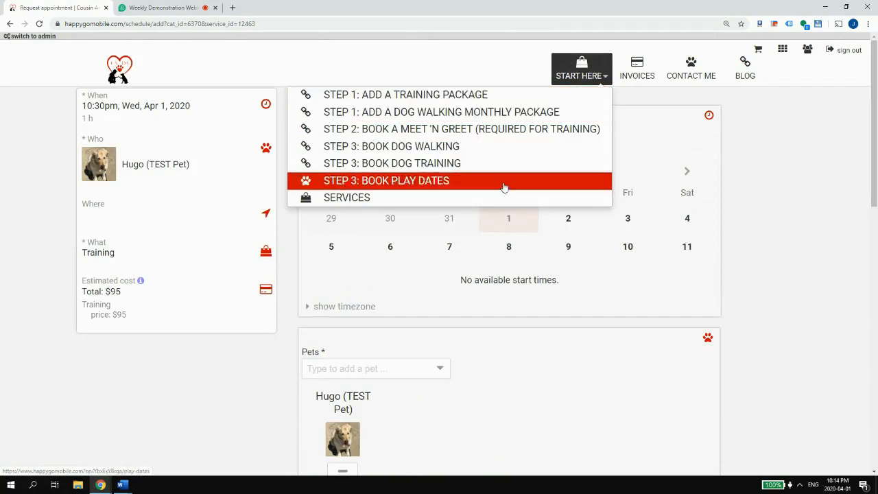
# - Book Thursday, April 2 at 2:00pm and submit the Training request
pyautogui.click(566, 218)
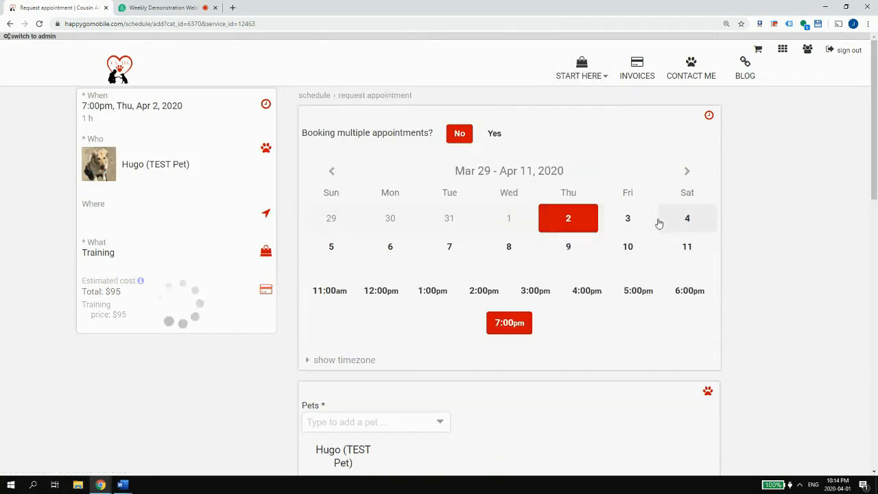
pyautogui.click(483, 290)
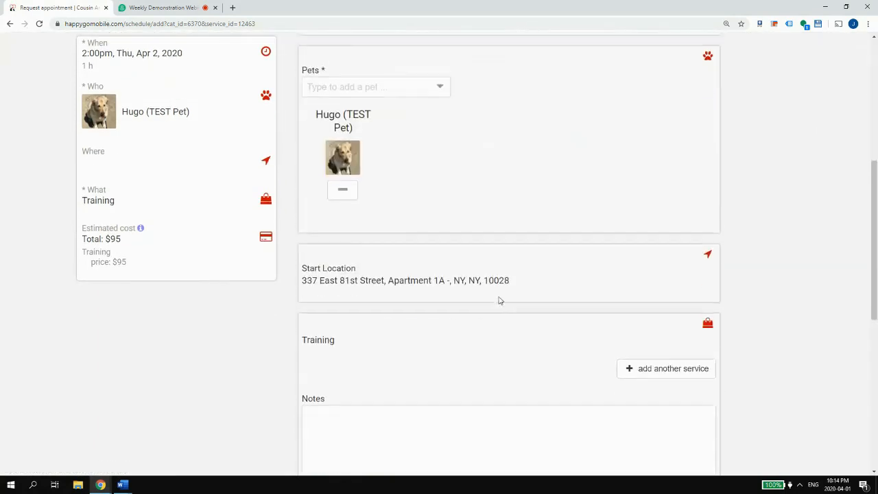
pyautogui.scroll(-3, 426, 274)
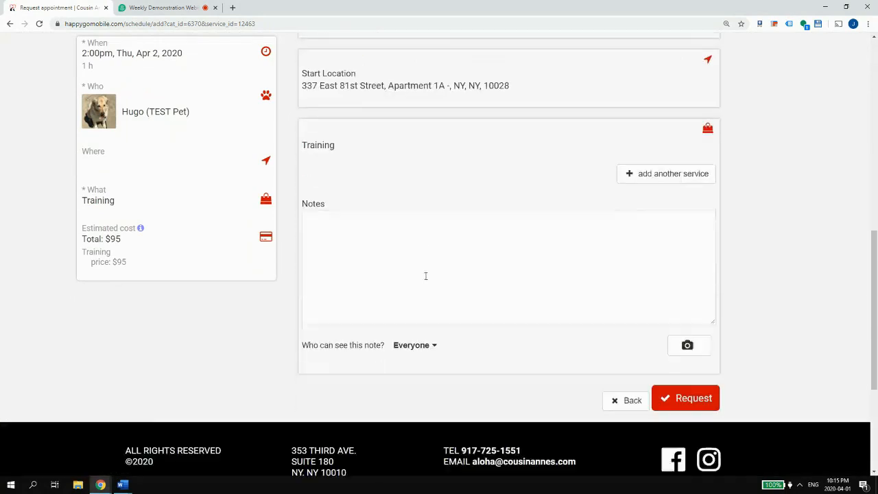
pyautogui.scroll(1, 482, 162)
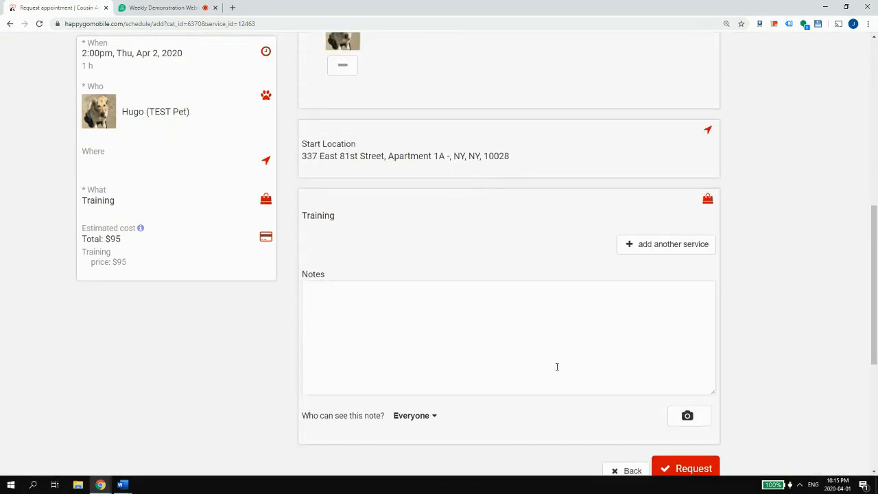
pyautogui.click(707, 470)
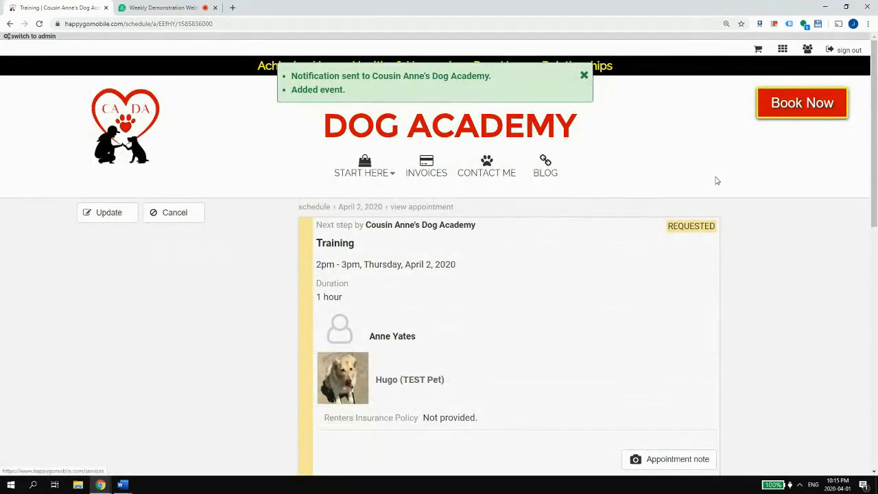
# - Highlight the Renters Insurance Policy line, then clear the selection
pyautogui.moveTo(326, 416); pyautogui.dragTo(482, 419)
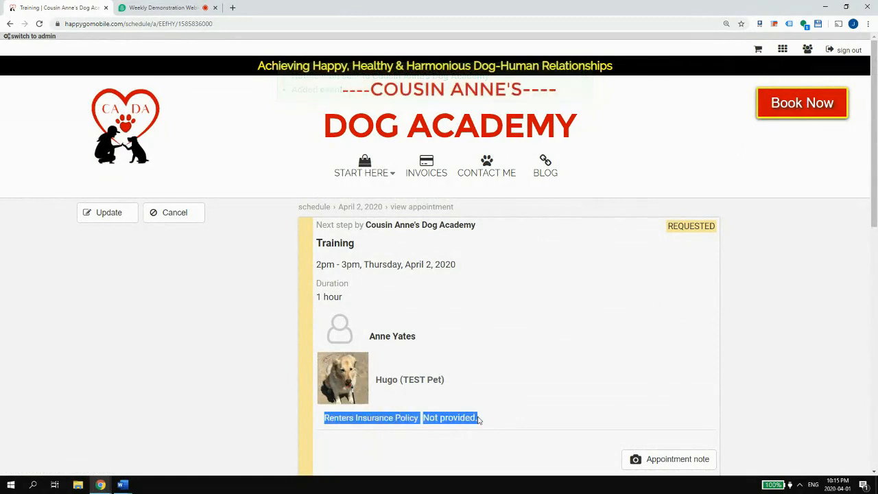
pyautogui.click(482, 419)
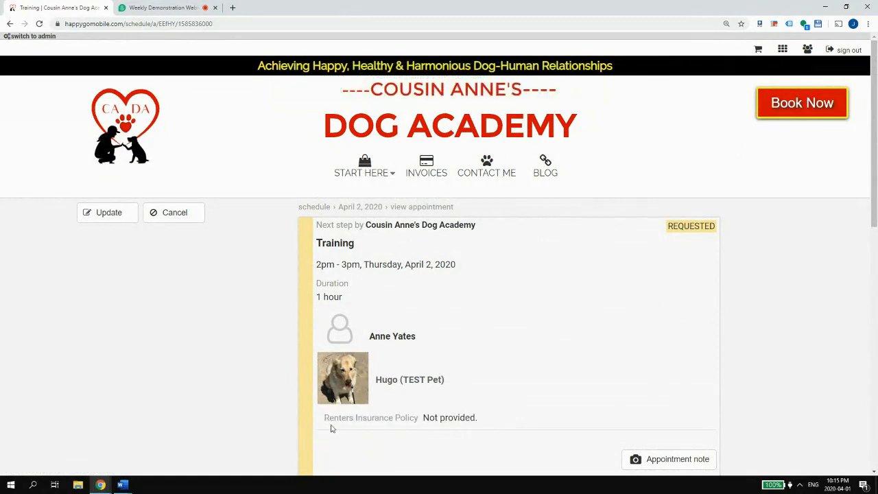
pyautogui.moveTo(325, 417); pyautogui.dragTo(480, 420)
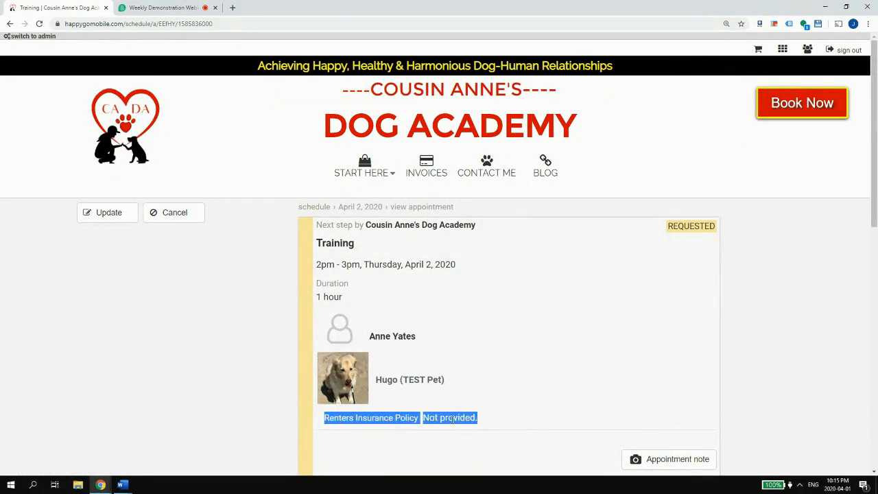
pyautogui.click(429, 419)
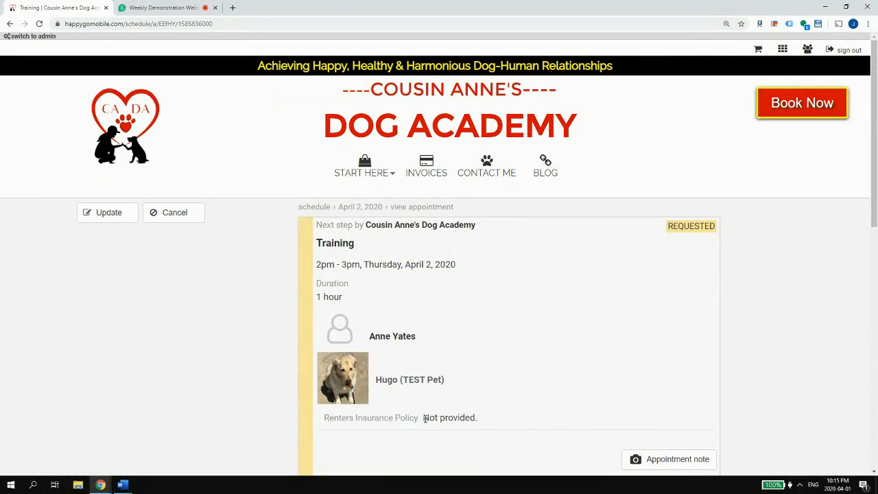
# - As manager, decline Hugo's Thursday 2pm Training request from the schedule
pyautogui.click(808, 52)
pyautogui.click(809, 68)
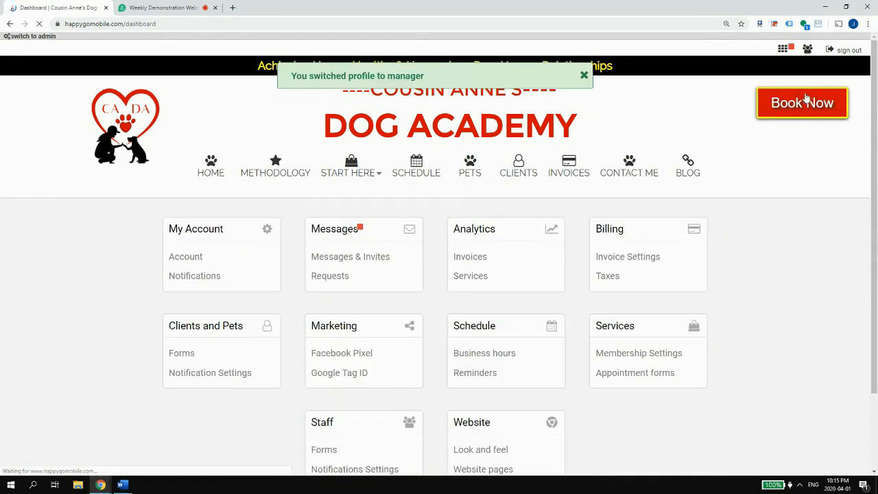
pyautogui.click(413, 180)
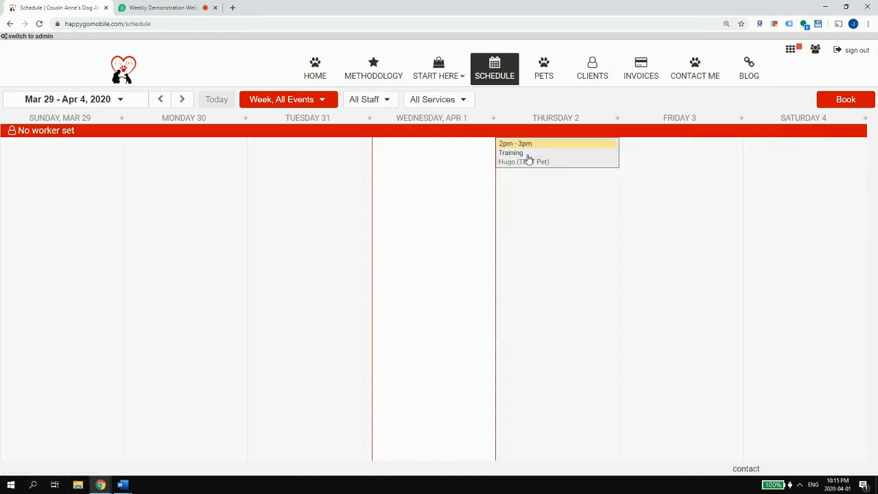
pyautogui.click(533, 154)
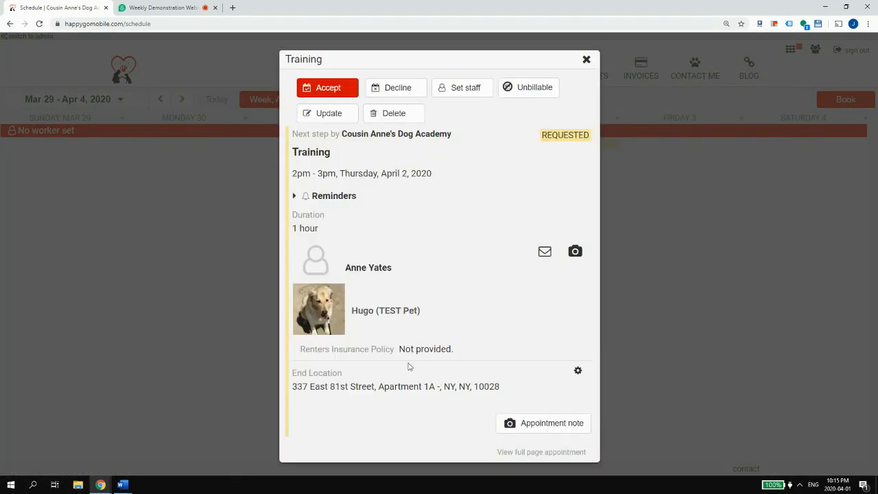
pyautogui.moveTo(451, 350); pyautogui.dragTo(310, 350)
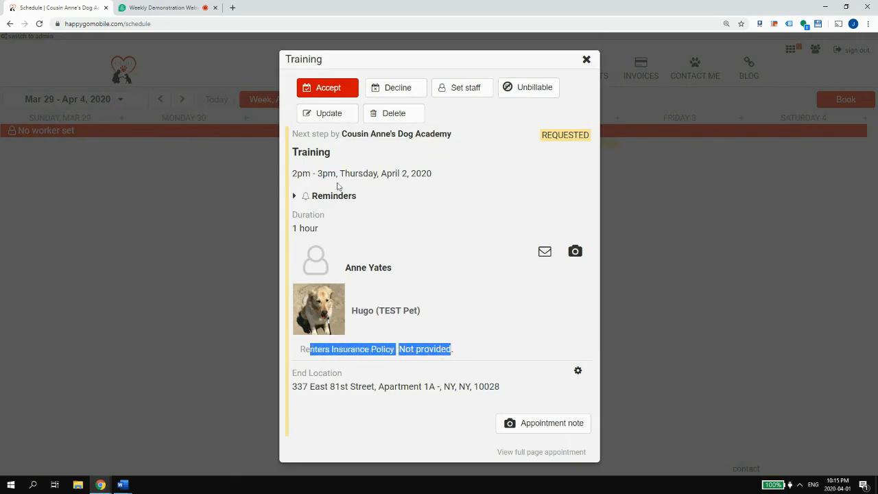
pyautogui.click(398, 89)
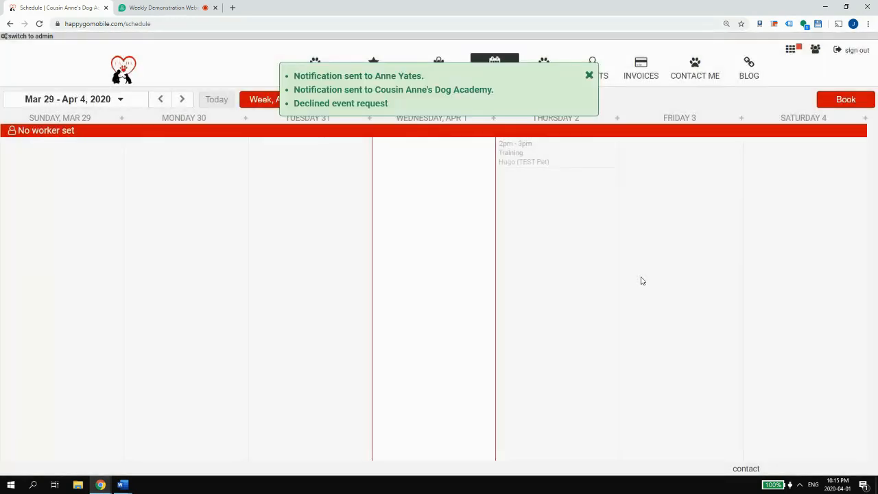
pyautogui.click(588, 76)
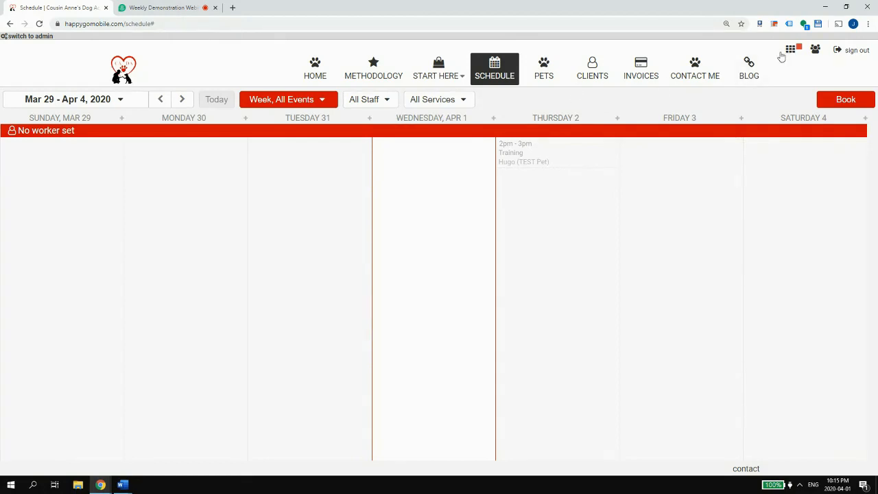
# - Open Dashboard > Clients and Pets forms settings, then bring up the CADA-Vet-Release Word document
pyautogui.click(791, 51)
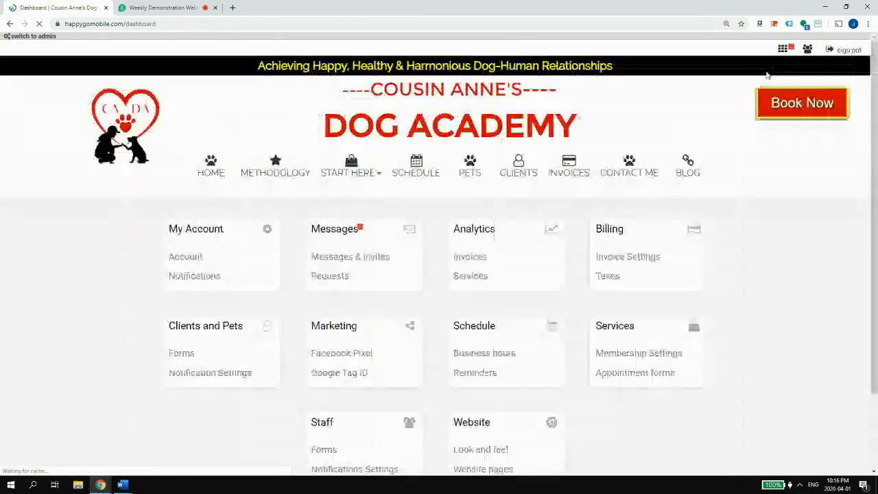
pyautogui.click(182, 353)
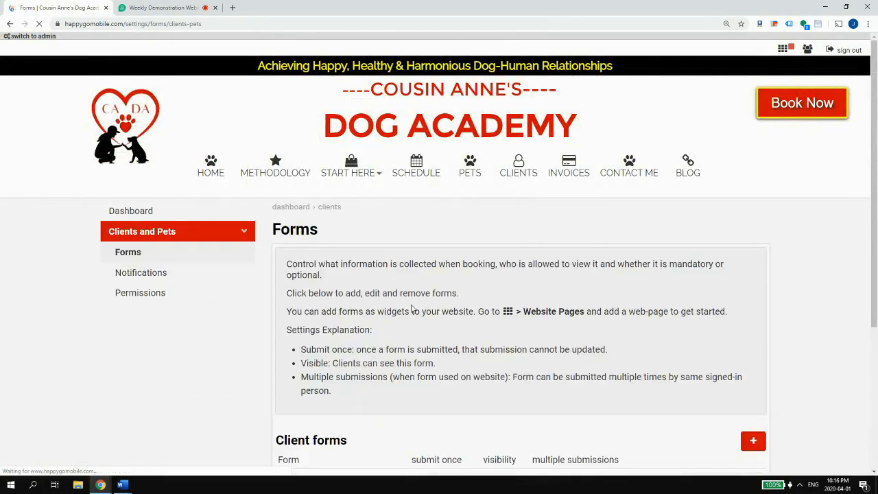
pyautogui.scroll(-3, 423, 321)
pyautogui.click(121, 485)
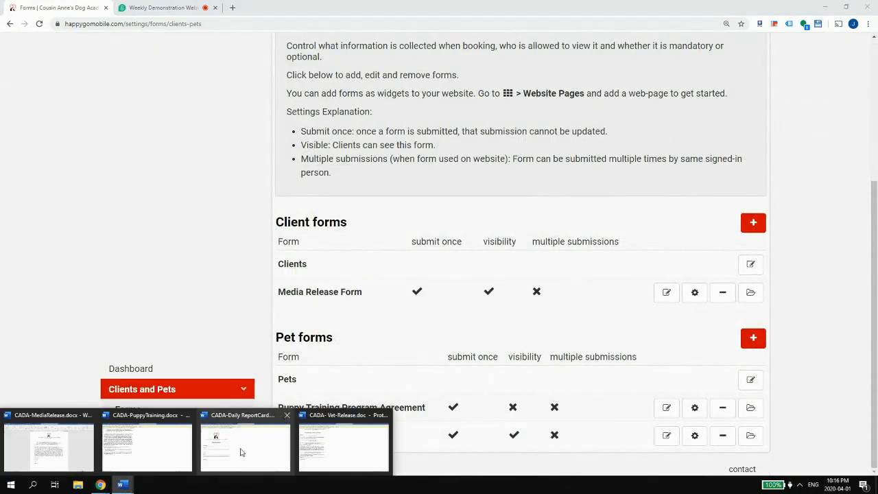
pyautogui.click(306, 450)
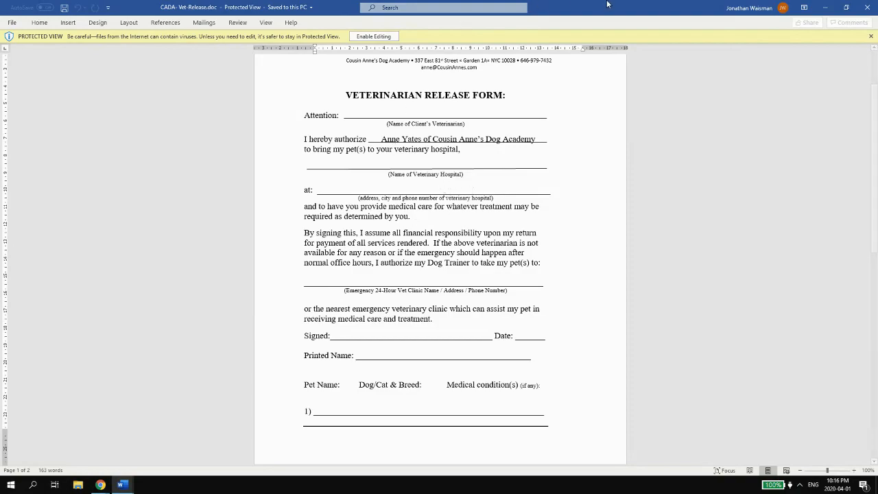
# - Shrink the Word window and move it aside to reveal the Forms page
pyautogui.moveTo(604, 7); pyautogui.dragTo(255, 83)
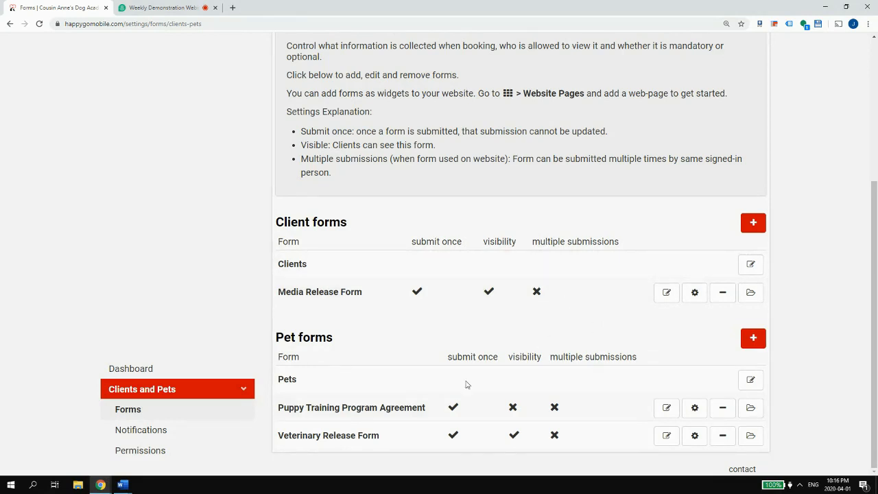
# - Open the Veterinary Release Form's empty field editor with the Vet-Release Word document beside it
pyautogui.click(304, 439)
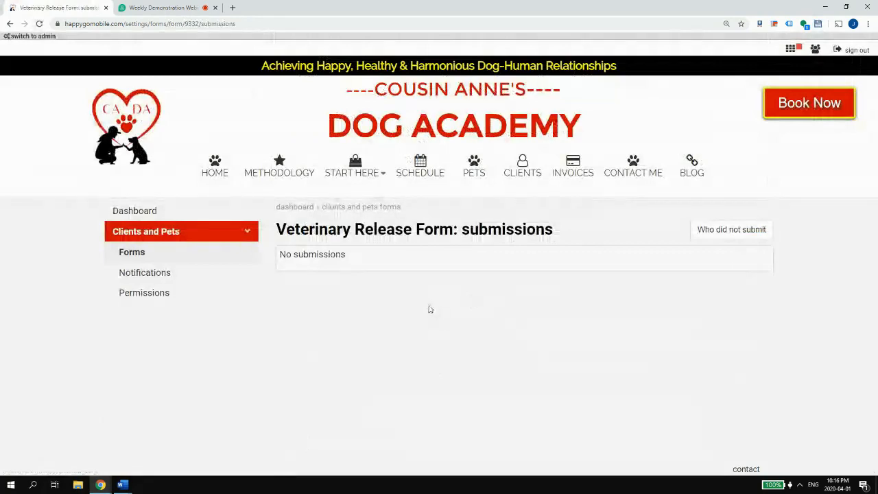
pyautogui.hotkey('alt', 'Left')
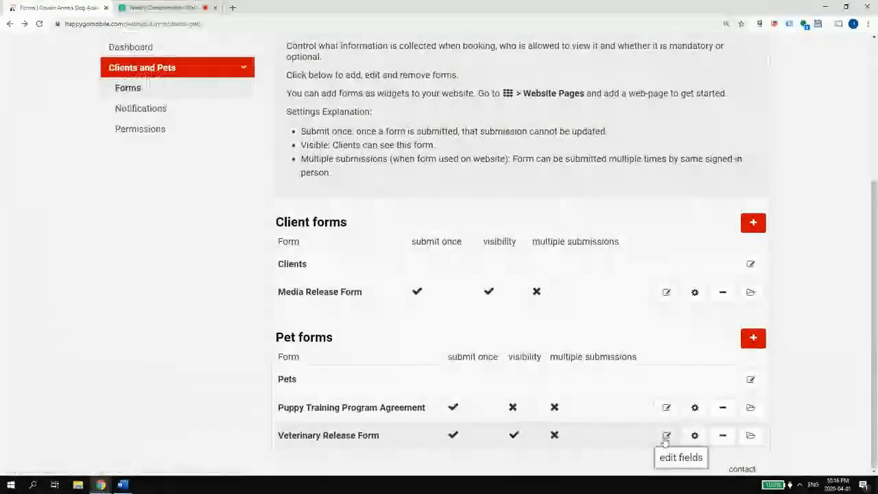
pyautogui.click(664, 436)
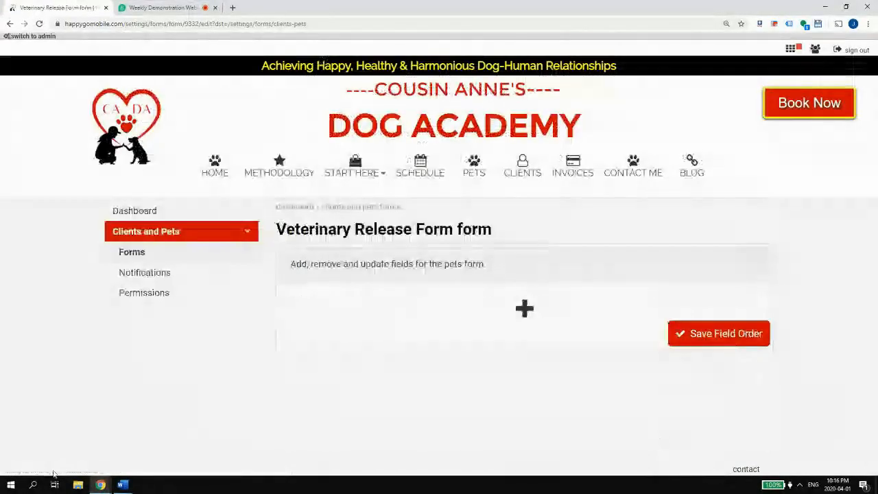
pyautogui.moveTo(132, 489)
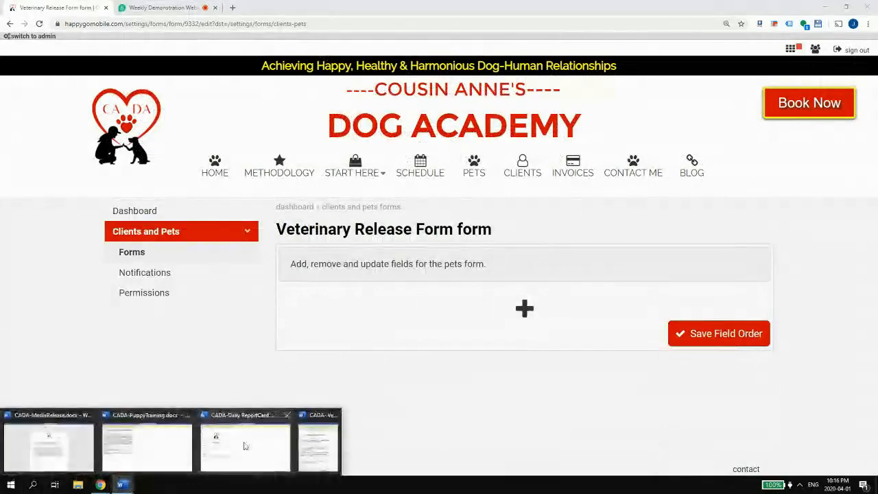
pyautogui.click(313, 443)
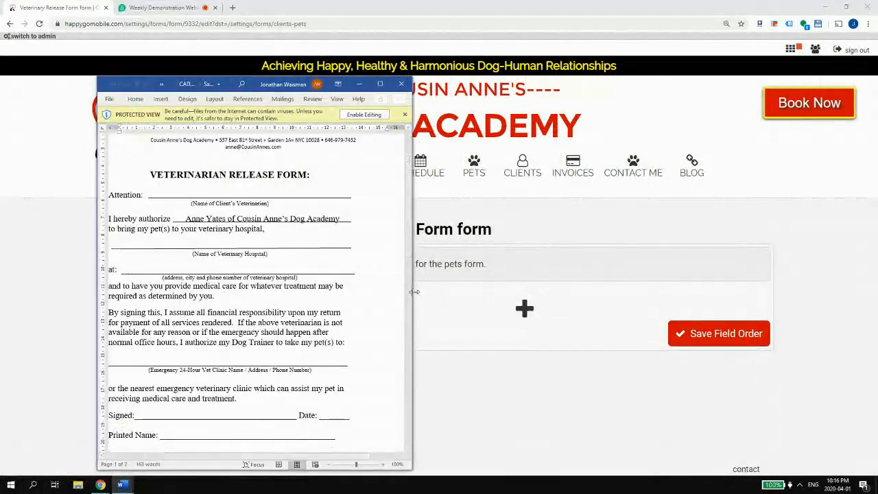
# - Widen the Word window and read through the whole Veterinarian Release Form
pyautogui.moveTo(413, 293); pyautogui.dragTo(636, 299)
pyautogui.scroll(-2, 502, 271)
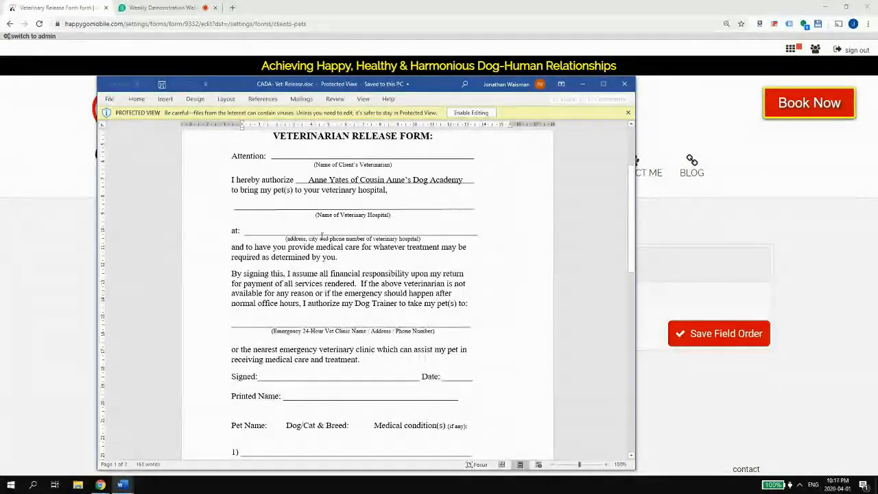
pyautogui.scroll(-3, 319, 343)
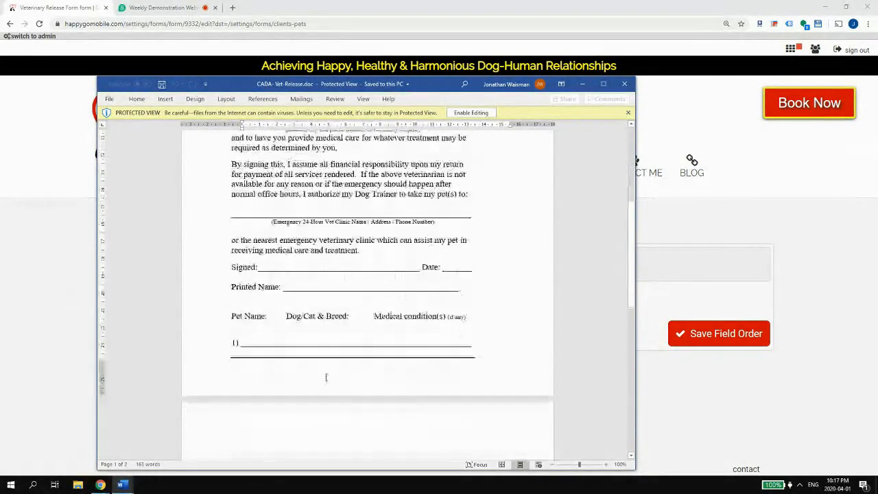
pyautogui.scroll(2, 323, 370)
pyautogui.scroll(2, 324, 370)
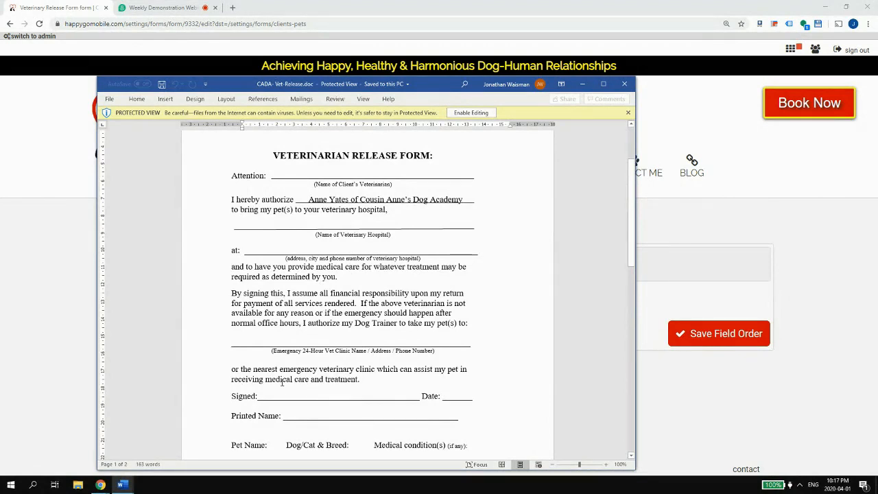
pyautogui.scroll(-1, 341, 323)
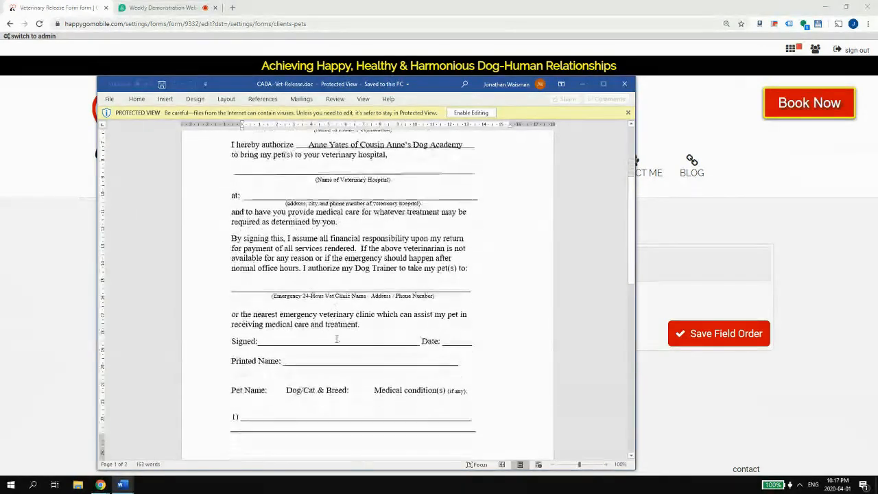
pyautogui.scroll(2, 341, 336)
pyautogui.scroll(-3, 283, 192)
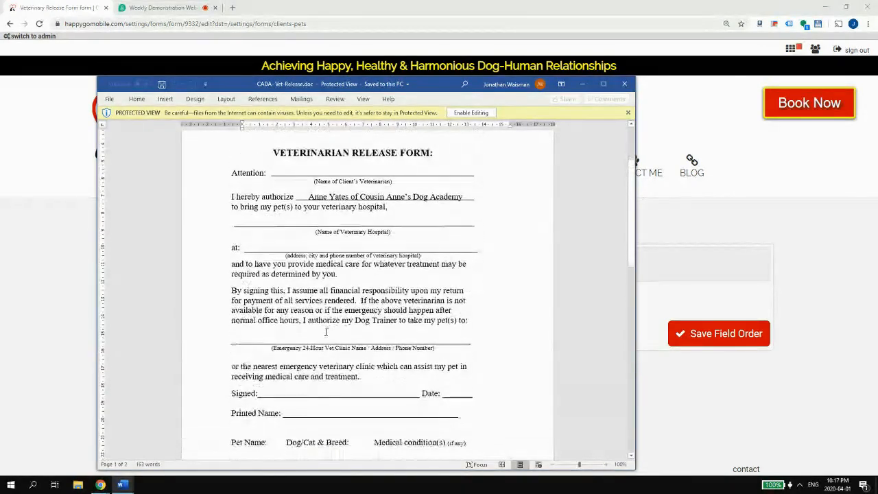
pyautogui.scroll(4, 283, 192)
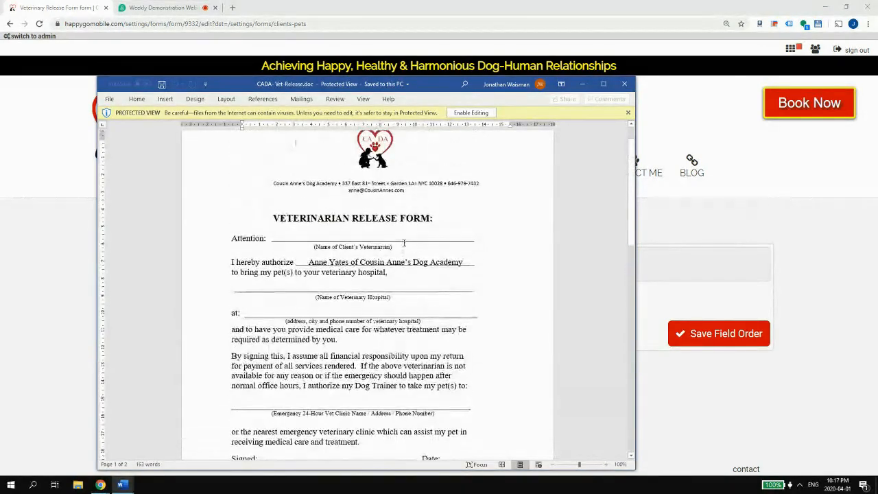
pyautogui.scroll(-2, 408, 243)
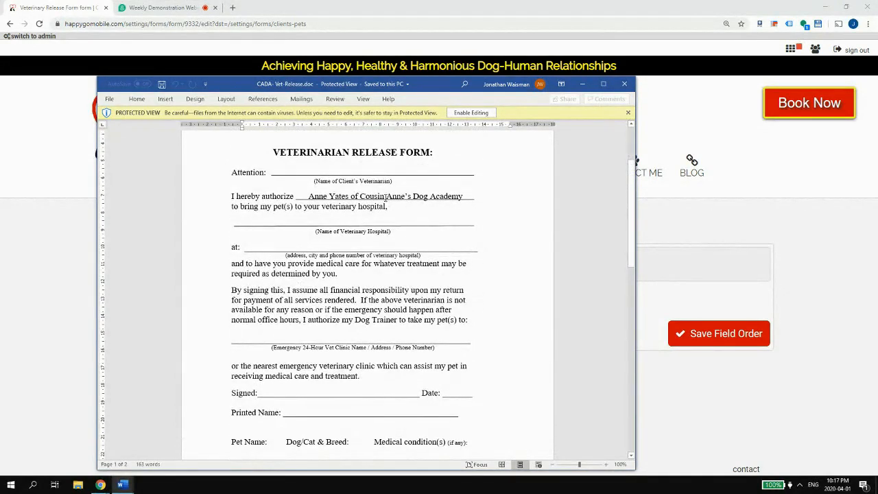
# - Move Word up and left, then return to the HappyGoMobile field editor
pyautogui.moveTo(428, 88); pyautogui.dragTo(363, 43)
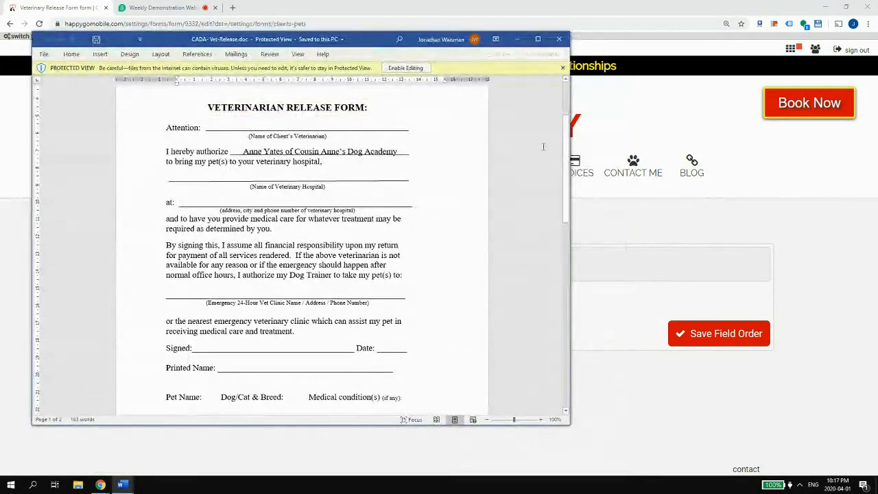
pyautogui.click(234, 128)
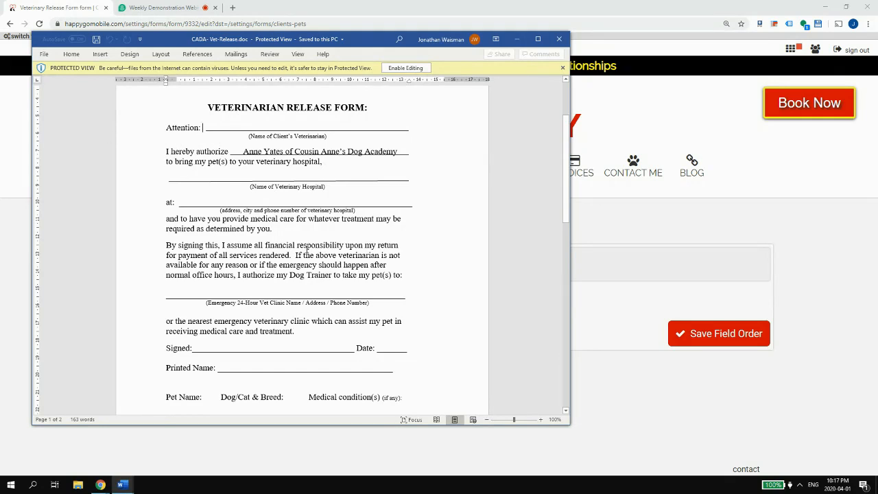
pyautogui.click(602, 310)
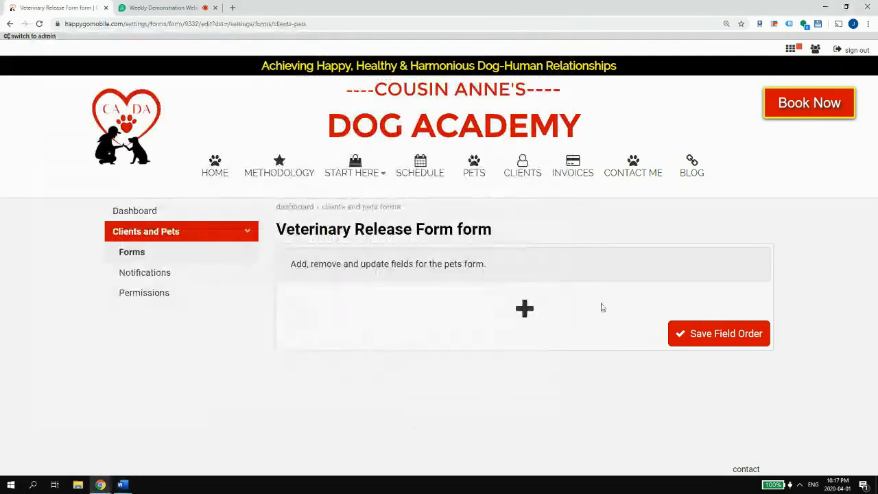
# - Add a one-line text field named ATTENTION:
pyautogui.click(527, 310)
pyautogui.click(382, 329)
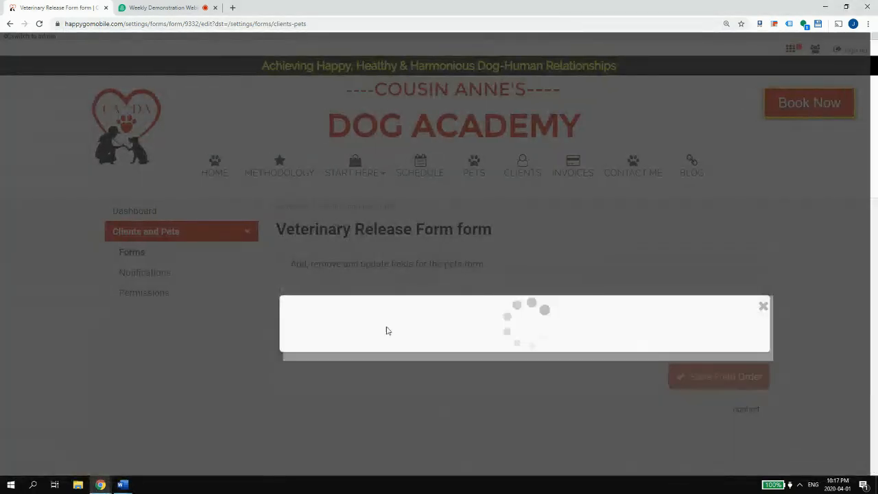
pyautogui.write('AT')
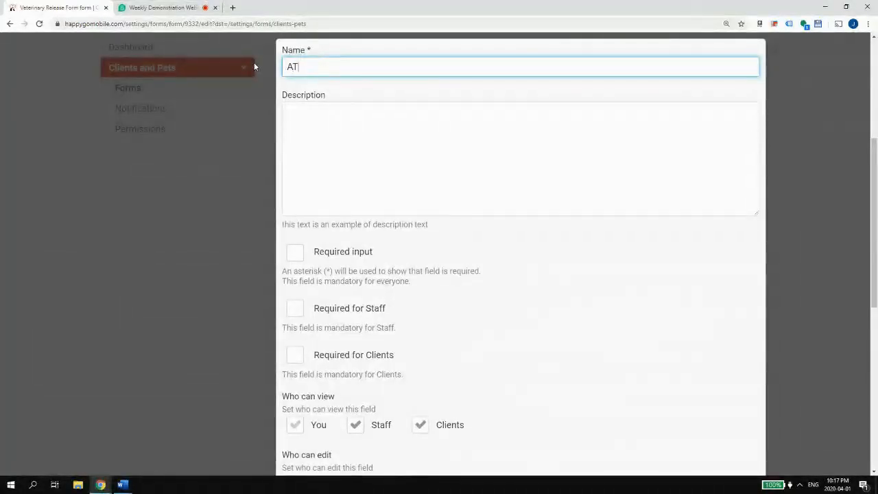
pyautogui.press('BackSpace')
pyautogui.write('TTENTION:')
# - Describe it as (Name of Client's Veterinarian), make it required for clients, and save
pyautogui.moveTo(121, 485)
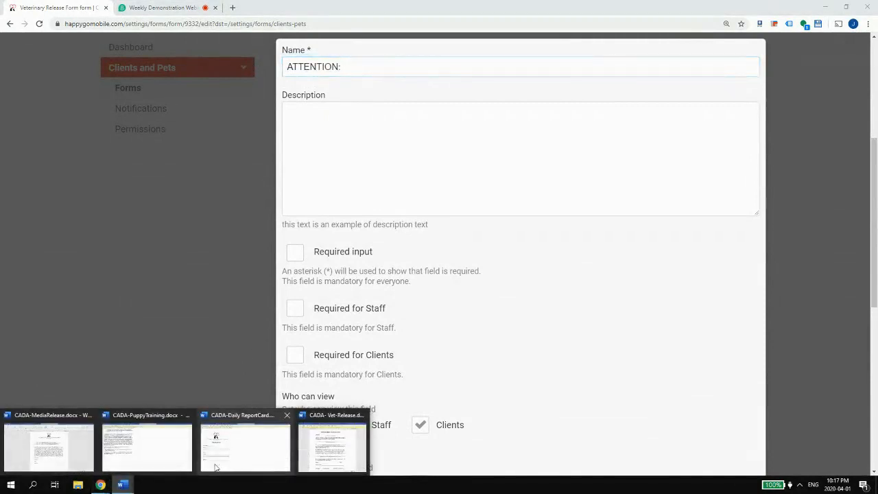
pyautogui.click(309, 447)
pyautogui.moveTo(249, 136); pyautogui.dragTo(331, 137)
pyautogui.hotkey('ctrl', 'c')
pyautogui.hotkey('alt', 'Tab')
pyautogui.hotkey('ctrl', 'v')
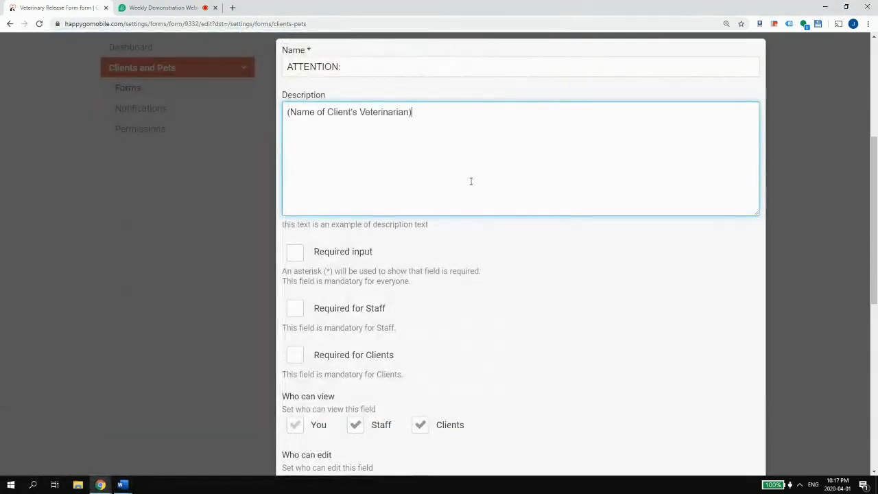
pyautogui.scroll(-3, 469, 179)
pyautogui.click(357, 192)
pyautogui.scroll(-4, 360, 189)
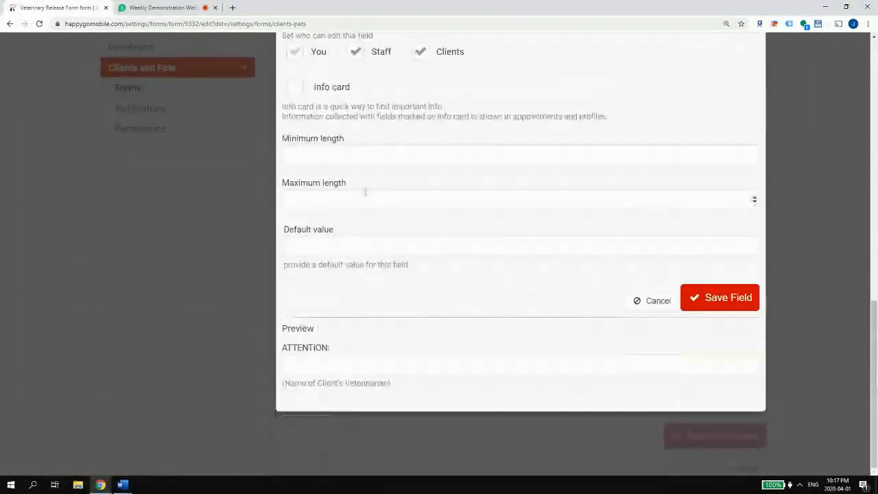
pyautogui.click(711, 293)
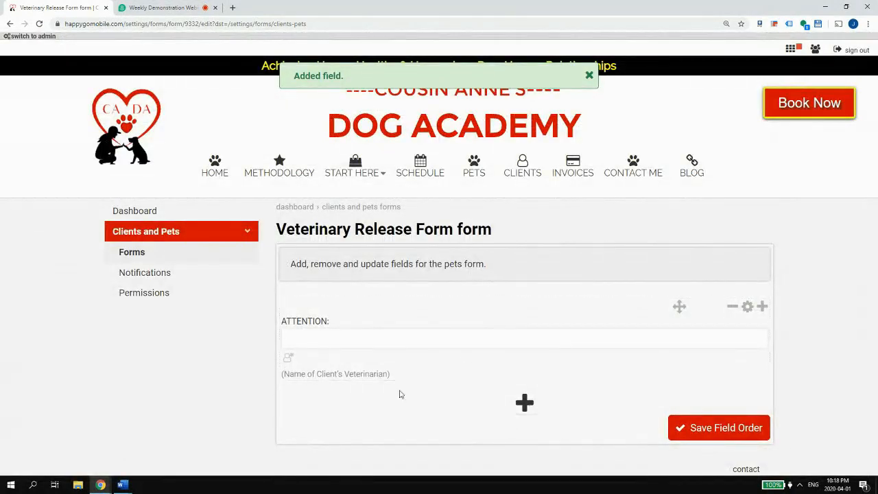
pyautogui.click(121, 487)
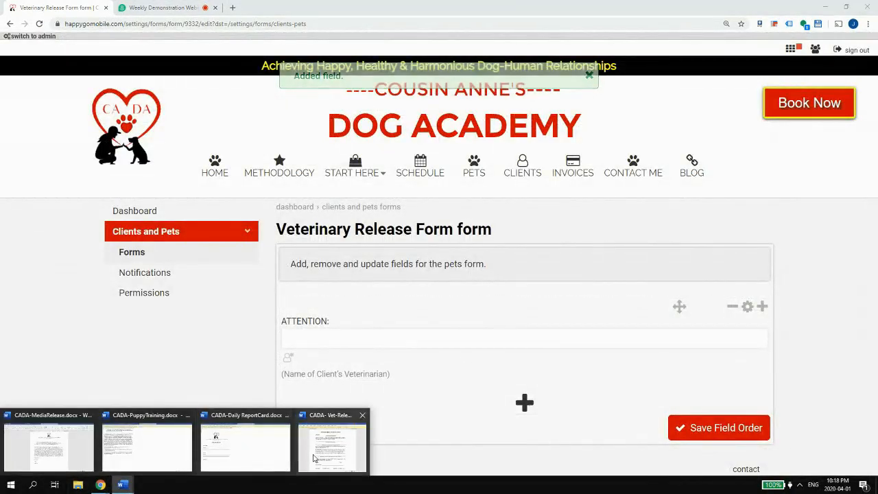
# - Copy the authorization paragraph from Word into a new one-line text field's description
pyautogui.click(333, 449)
pyautogui.moveTo(167, 150); pyautogui.dragTo(361, 173)
pyautogui.hotkey('ctrl', 'c')
pyautogui.click(757, 347)
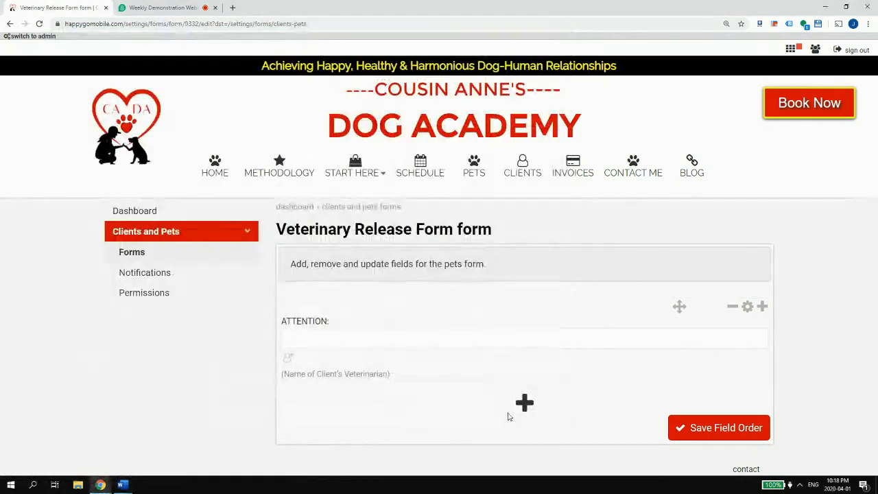
pyautogui.click(526, 406)
pyautogui.click(388, 333)
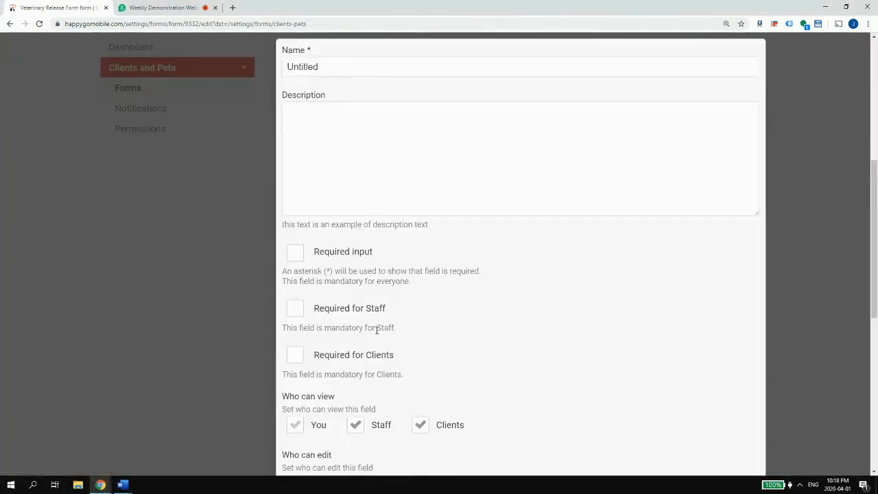
pyautogui.click(345, 165)
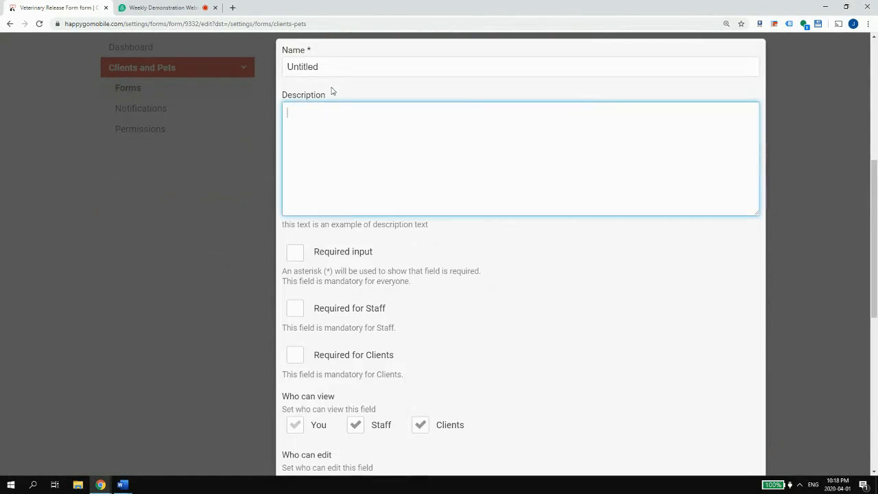
pyautogui.hotkey('ctrl', 'v')
# - Begin typing the authorization as the field name, then discard the text field
pyautogui.moveTo(335, 67); pyautogui.dragTo(267, 60)
pyautogui.write('Ih')
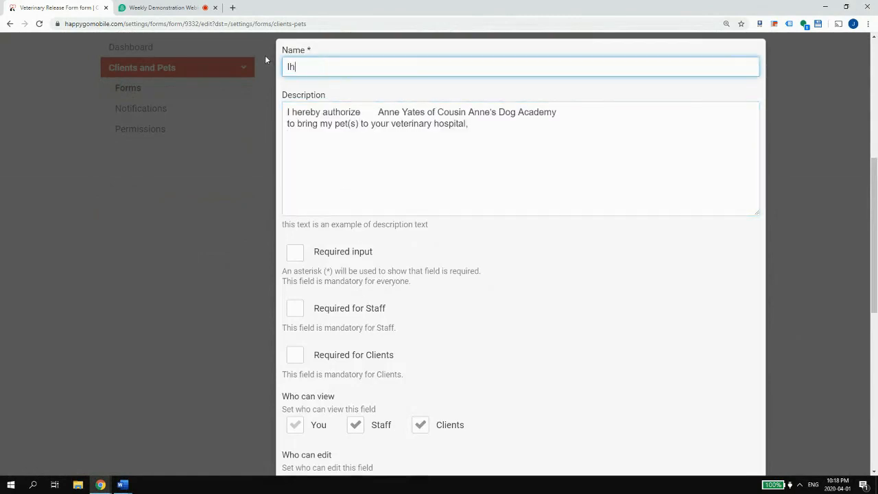
pyautogui.press('BackSpace')
pyautogui.write('heareby authoriz')
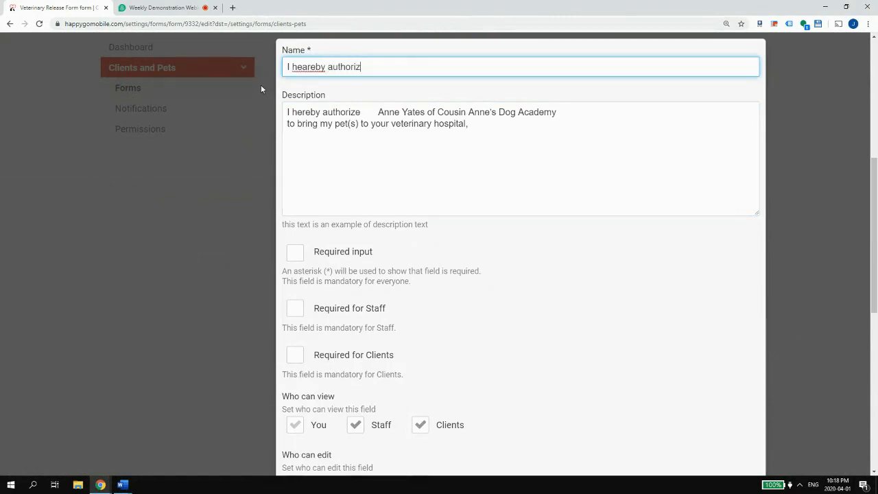
pyautogui.scroll(-5, 481, 274)
pyautogui.click(648, 295)
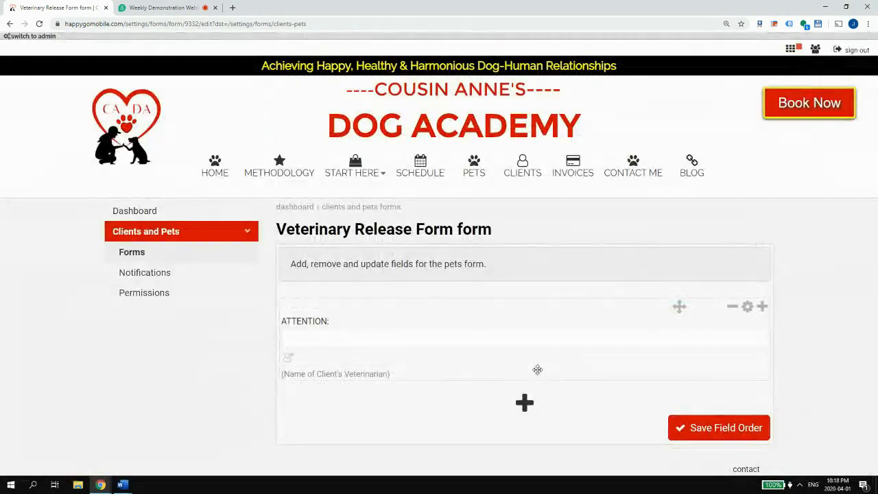
# - Add a Checkbox field named with the cleaned-up authorization paragraph
pyautogui.click(525, 403)
pyautogui.click(488, 328)
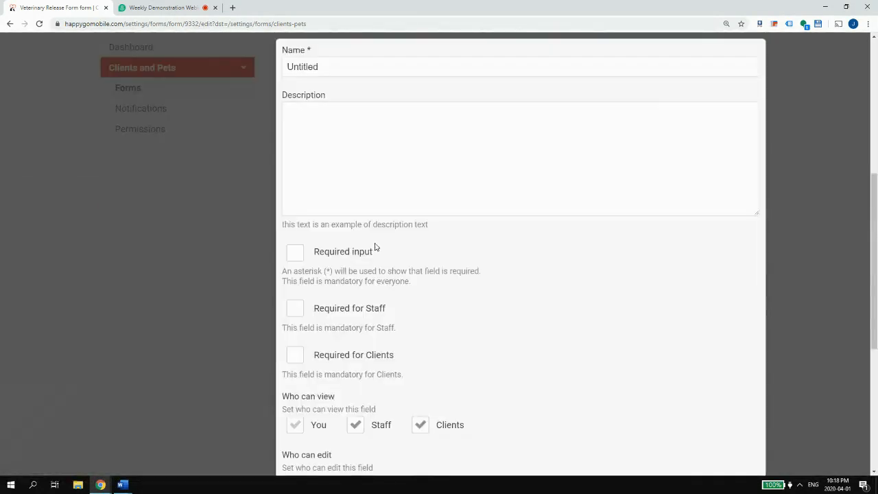
pyautogui.click(373, 118)
pyautogui.hotkey('ctrl', 'v')
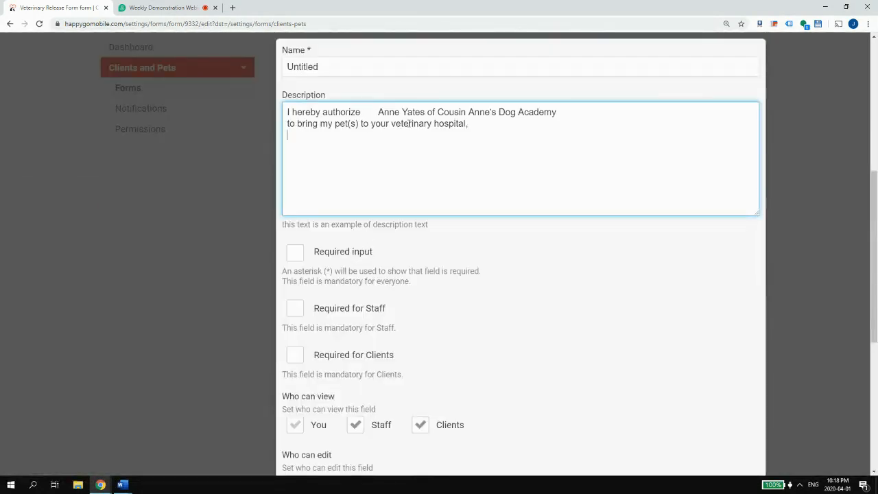
pyautogui.click(378, 112)
pyautogui.press('BackSpace')
pyautogui.press('BackSpace')
pyautogui.press('BackSpace')
pyautogui.press('BackSpace')
pyautogui.press('BackSpace')
pyautogui.press('BackSpace')
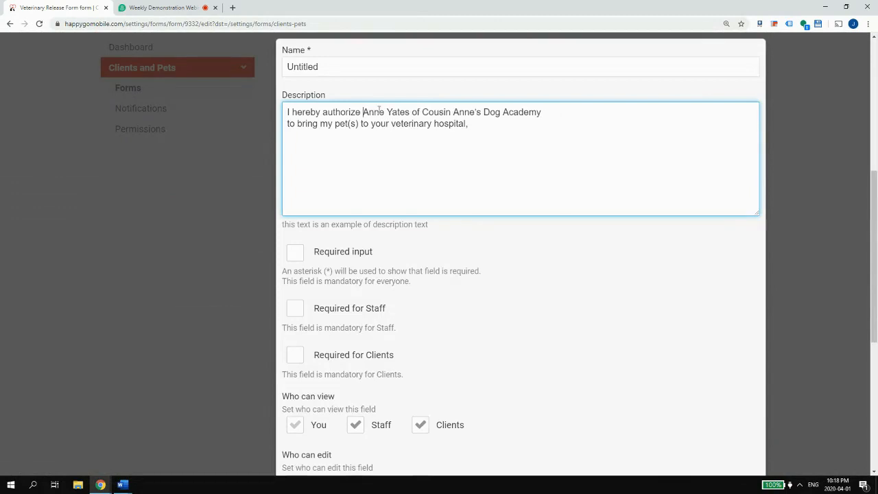
pyautogui.press('BackSpace')
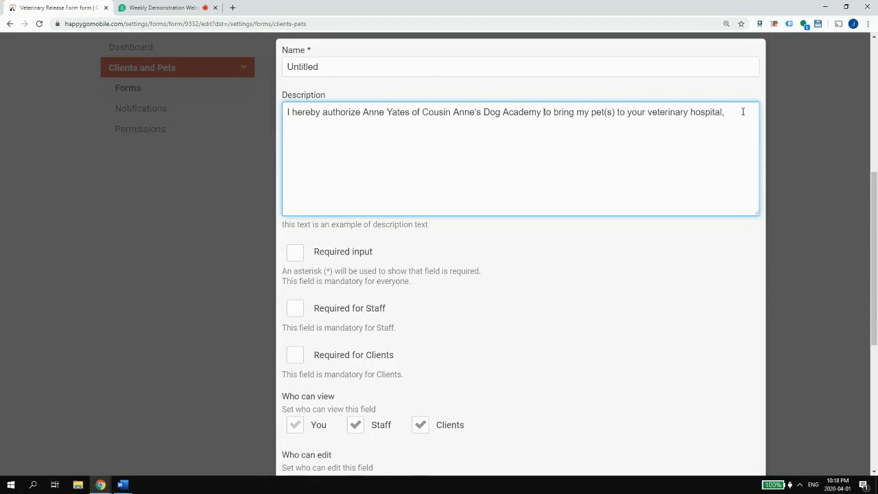
pyautogui.moveTo(693, 116); pyautogui.dragTo(287, 112)
pyautogui.hotkey('ctrl', 'x')
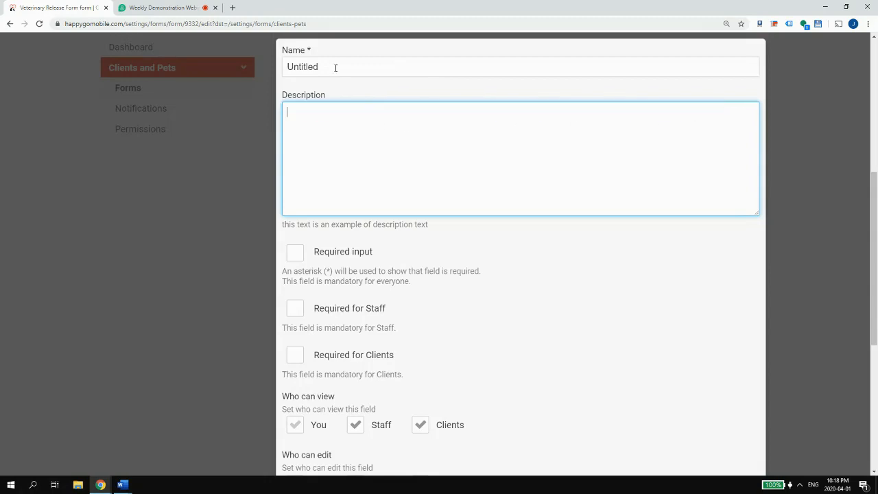
pyautogui.doubleClick(336, 66)
pyautogui.hotkey('ctrl', 'v')
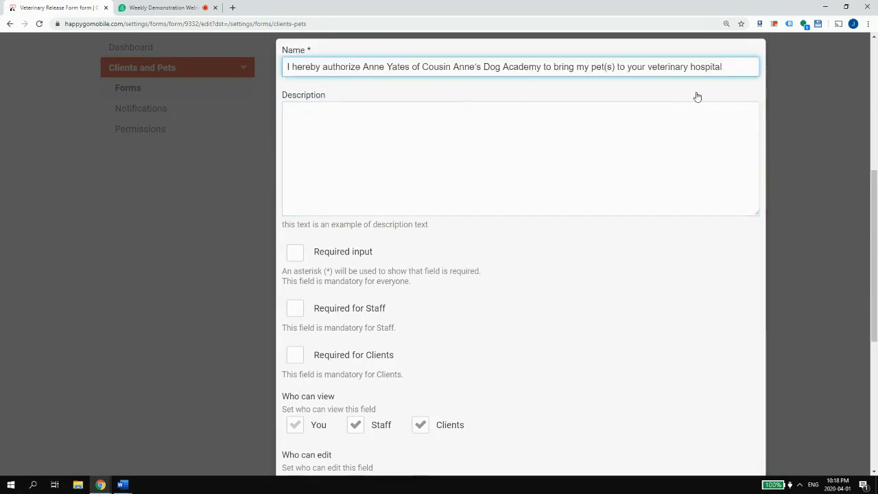
# - Make the checkbox required for clients, not editable by staff, and save it
pyautogui.scroll(-5, 507, 212)
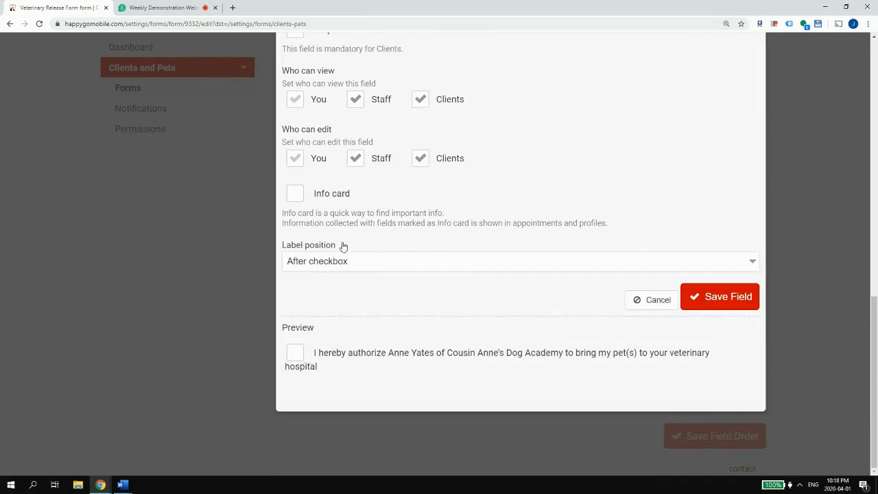
pyautogui.scroll(3, 350, 205)
pyautogui.click(334, 220)
pyautogui.scroll(-1, 353, 275)
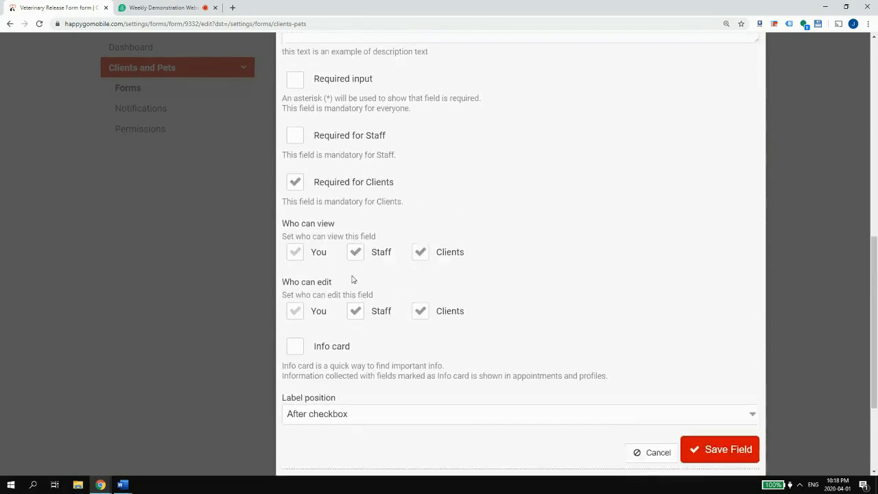
pyautogui.click(366, 253)
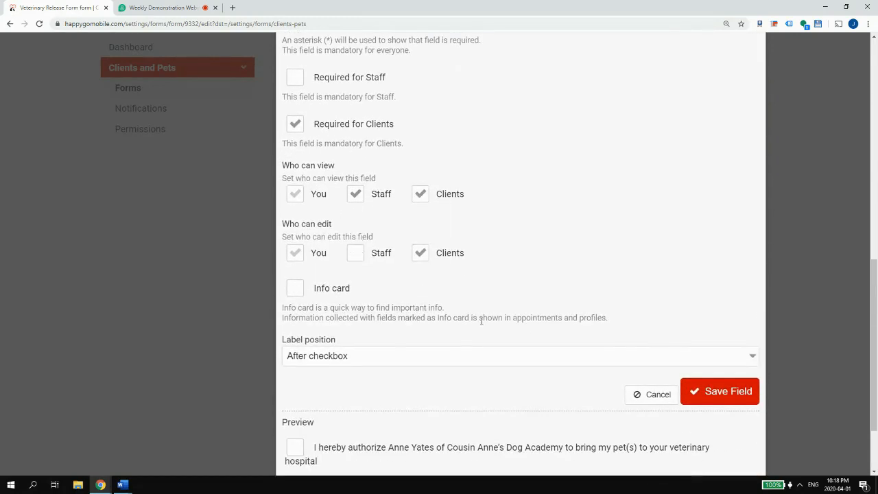
pyautogui.scroll(-1, 482, 321)
pyautogui.click(707, 348)
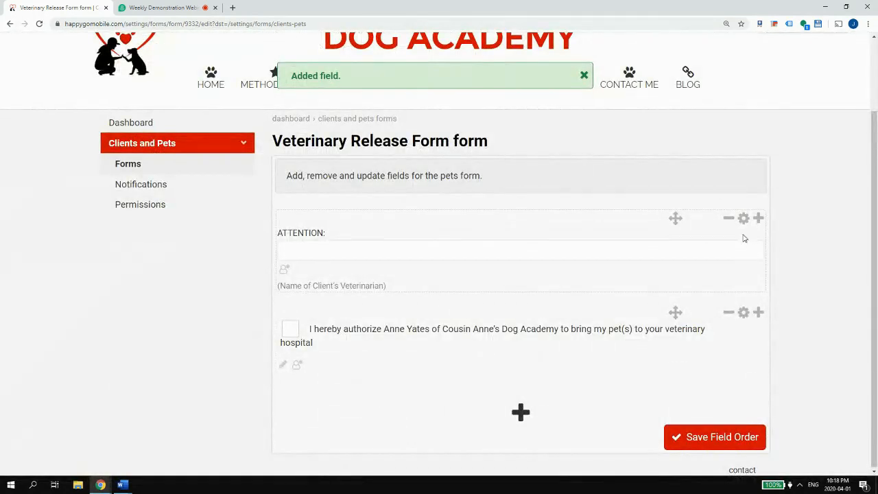
# - Save the ATTENTION field as required for clients and not editable by staff
pyautogui.click(744, 220)
pyautogui.scroll(-1, 366, 412)
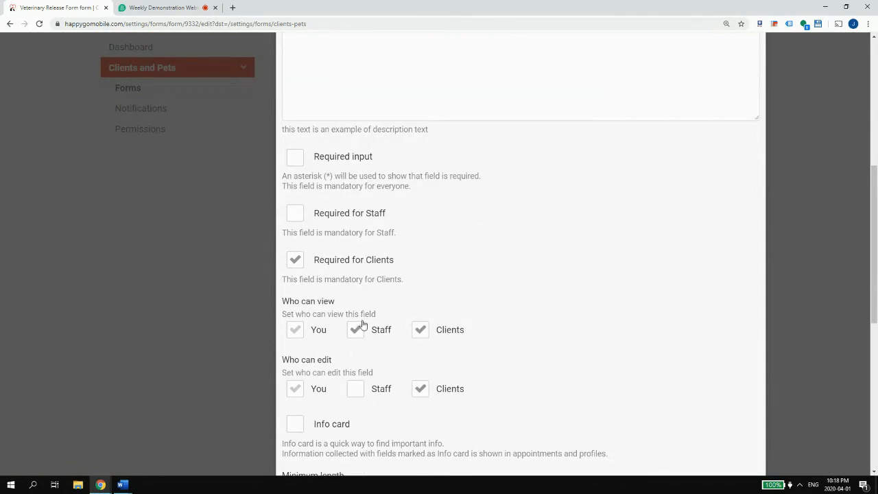
pyautogui.scroll(-2, 361, 316)
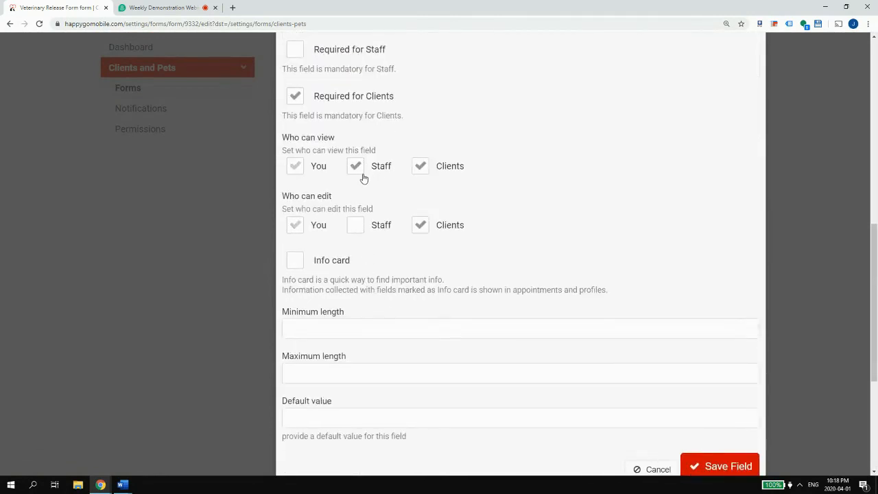
pyautogui.scroll(5, 384, 185)
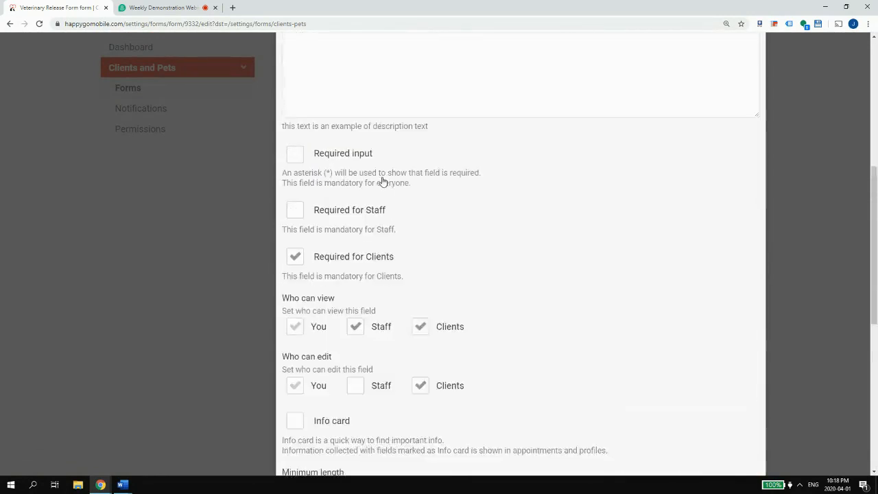
pyautogui.scroll(-5, 383, 172)
pyautogui.click(708, 432)
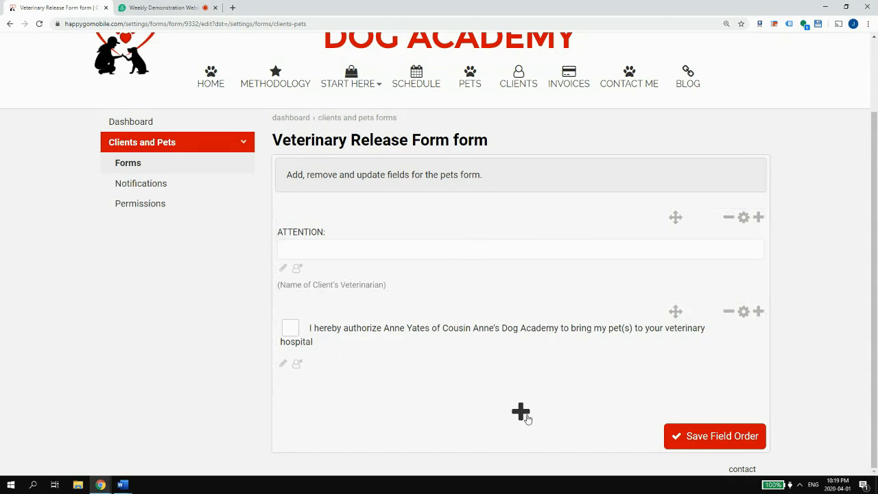
# - Deselect the authorization paragraph in the Word release form, then return to the form builder
pyautogui.click(122, 485)
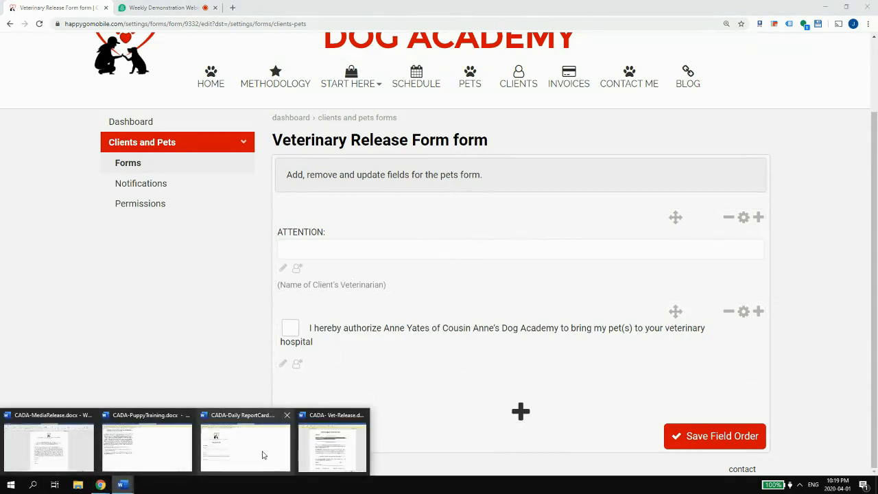
pyautogui.click(309, 450)
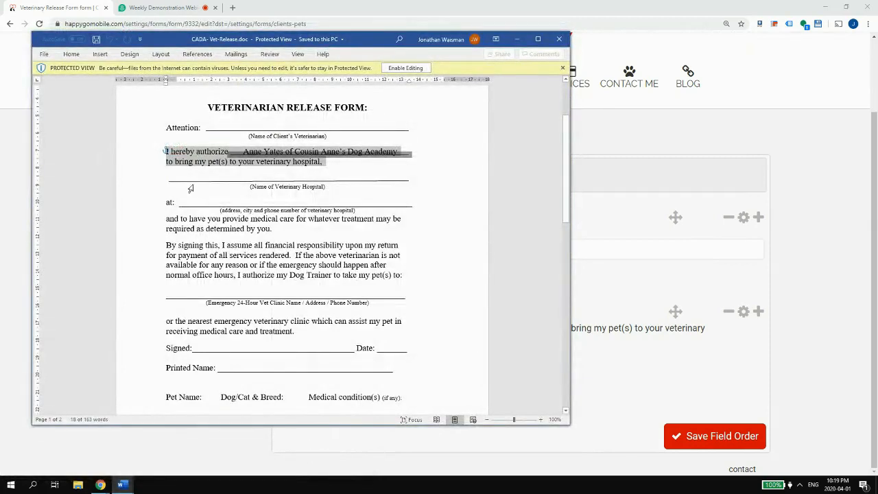
pyautogui.click(168, 176)
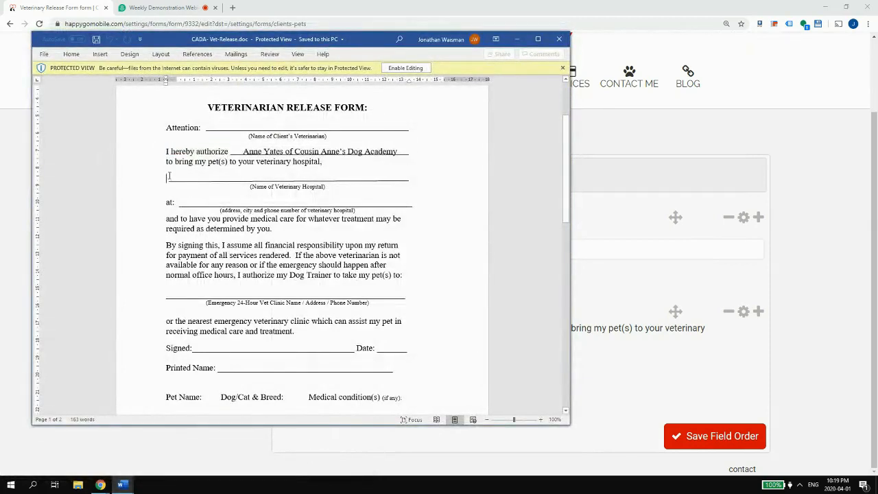
pyautogui.click(732, 388)
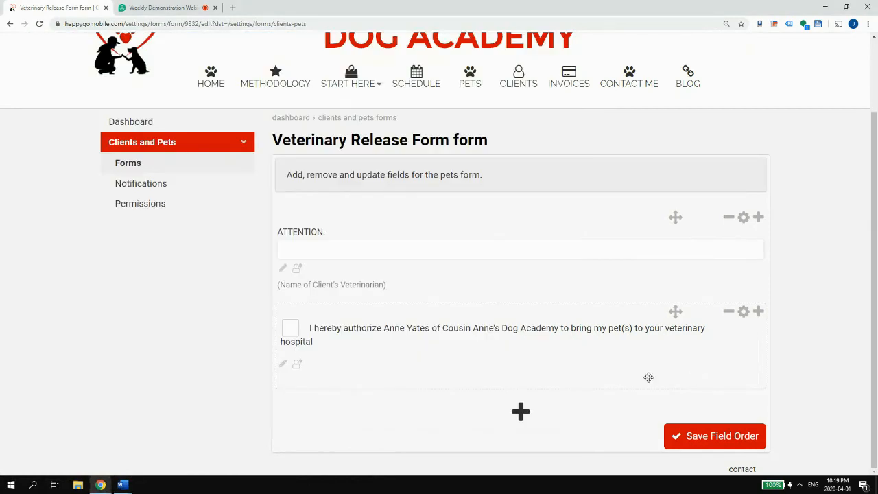
# - Save the changes to the authorization checkbox field
pyautogui.click(743, 312)
pyautogui.click(715, 67)
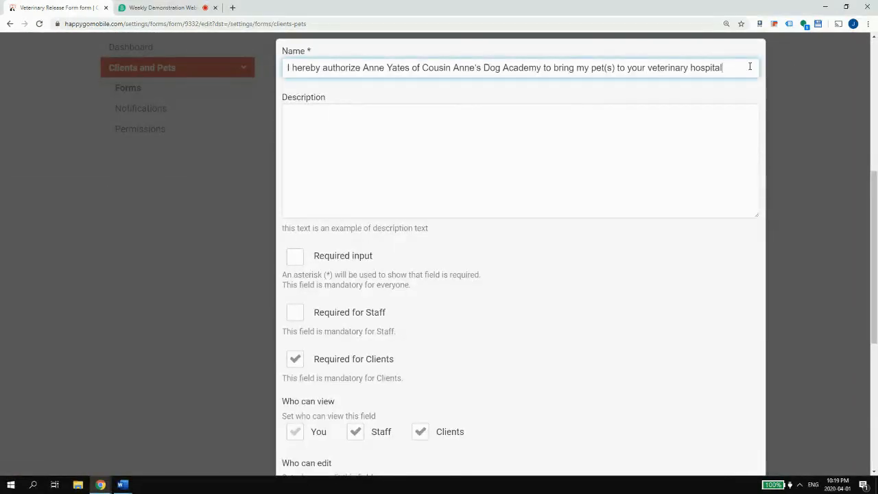
pyautogui.scroll(-4, 551, 261)
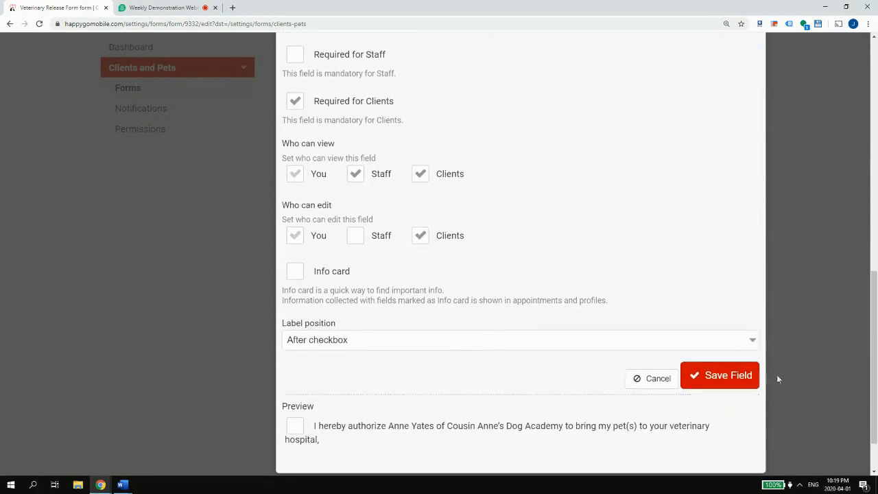
pyautogui.click(755, 377)
# - Add a one-line text field named 'Name of veterinary hospital:'
pyautogui.click(519, 410)
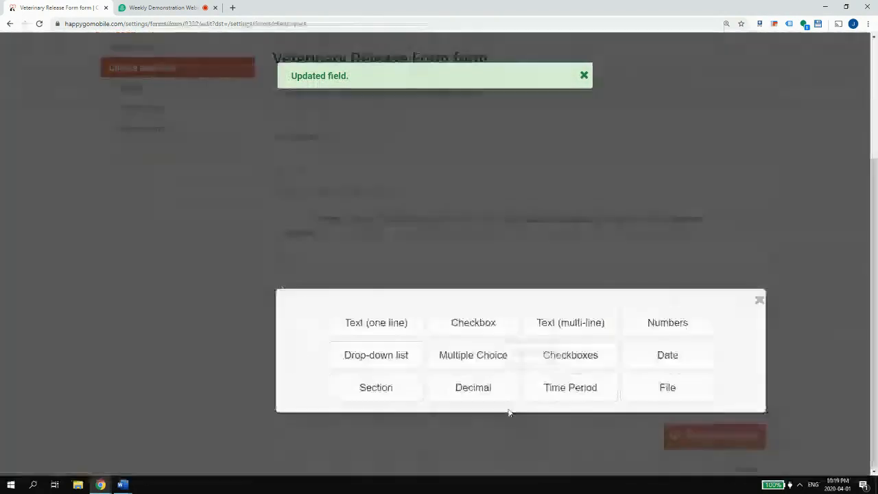
pyautogui.click(363, 322)
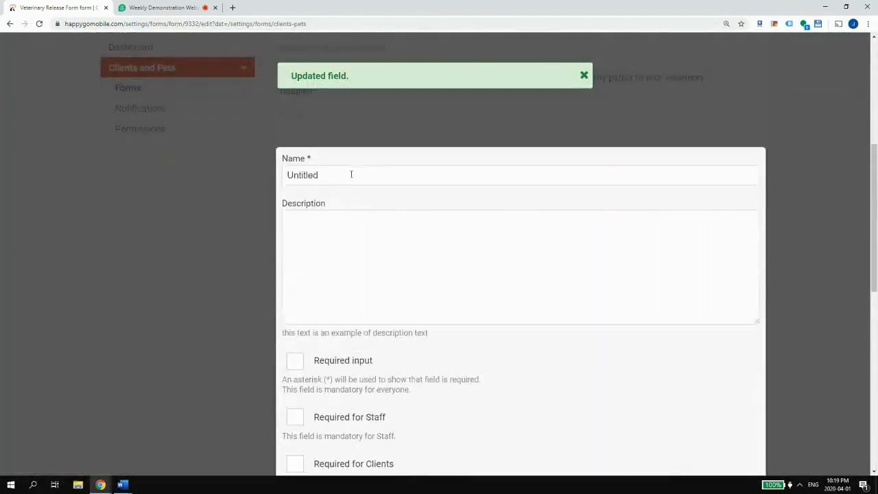
pyautogui.hotkey('ctrl', 'v')
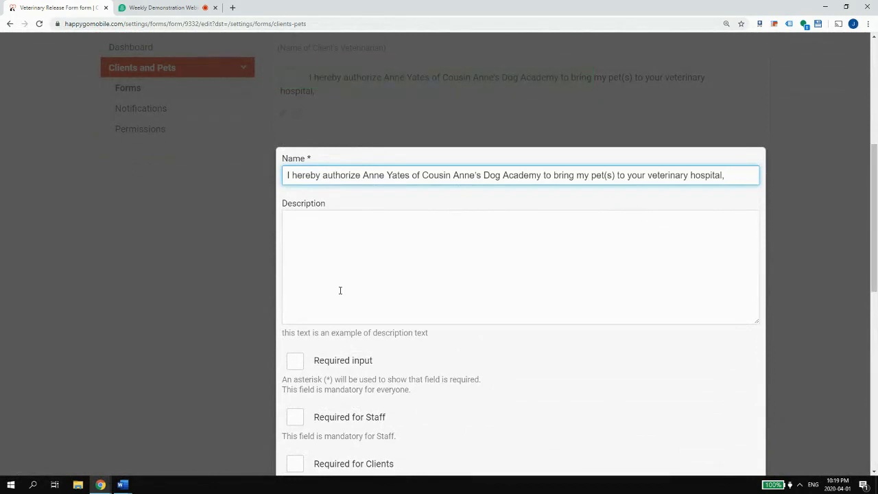
pyautogui.hotkey('ctrl', 'a')
pyautogui.write('Nam')
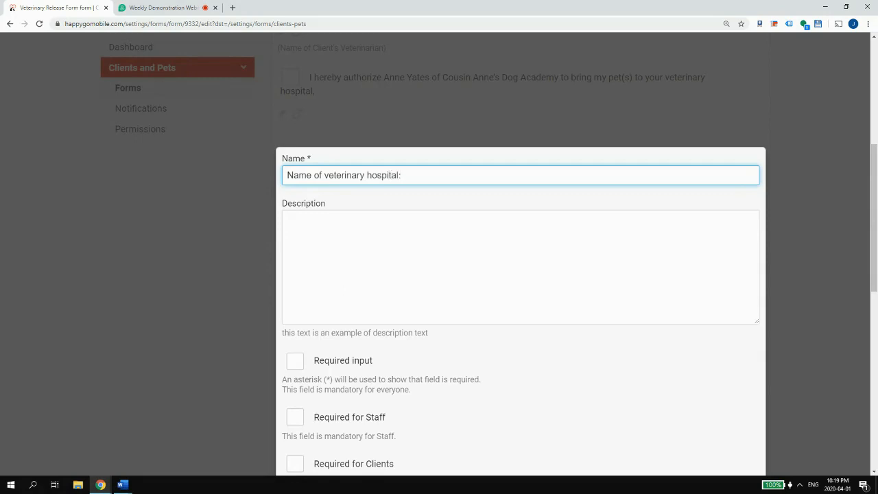
pyautogui.click(123, 485)
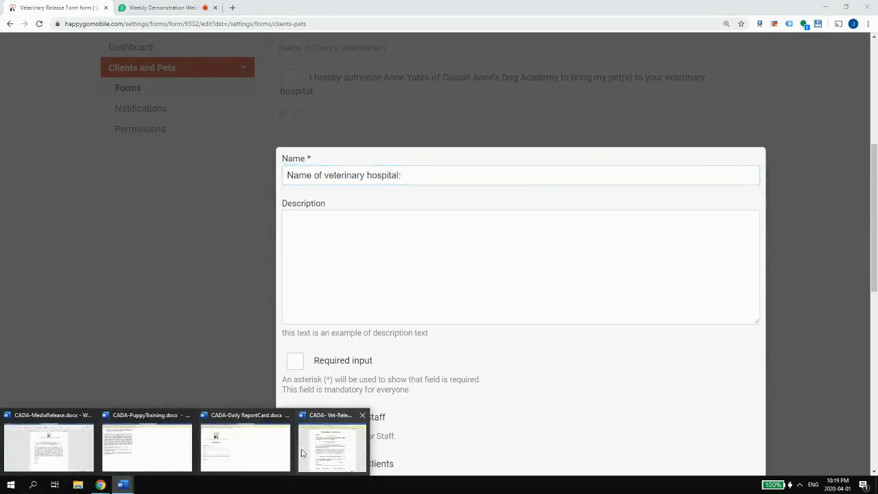
pyautogui.click(307, 447)
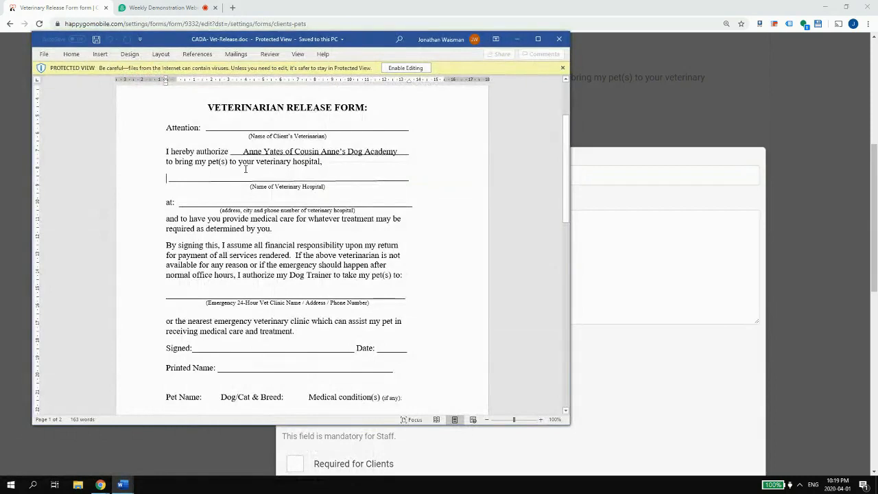
pyautogui.click(731, 262)
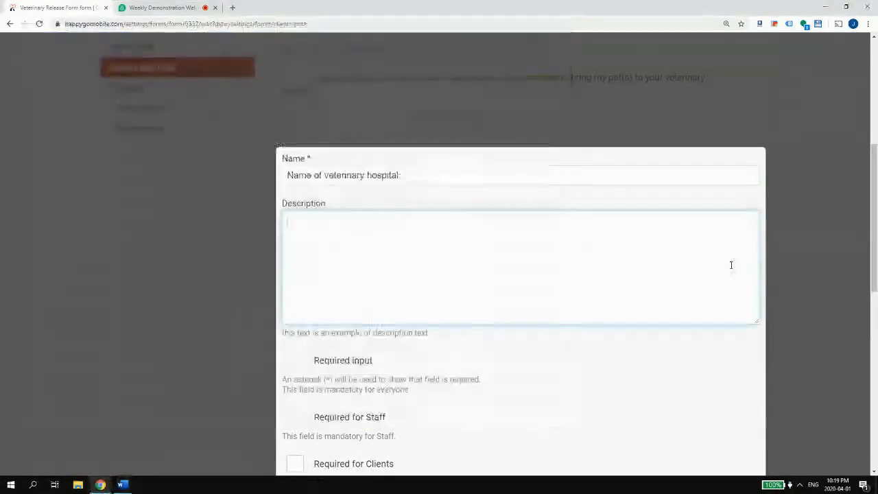
# - Make the hospital name field required for clients but not staff-editable, and save it
pyautogui.scroll(-6, 706, 262)
pyautogui.scroll(1, 605, 231)
pyautogui.click(296, 79)
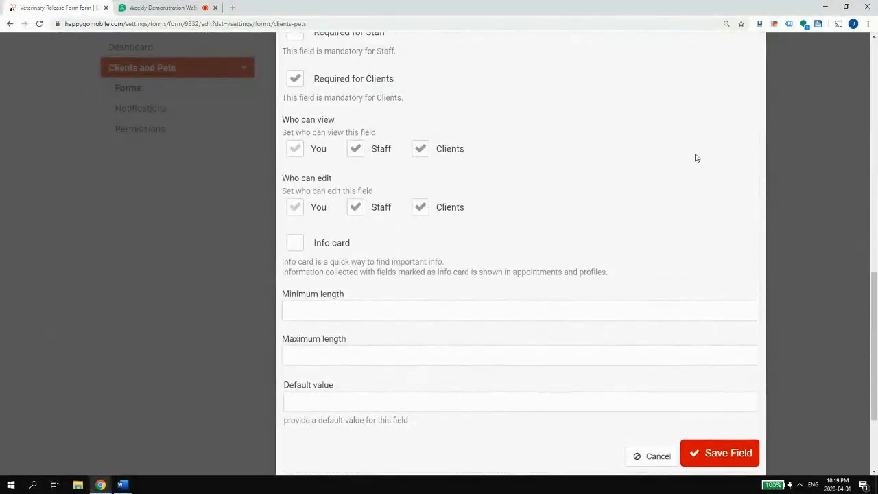
pyautogui.scroll(-2, 616, 157)
pyautogui.click(354, 79)
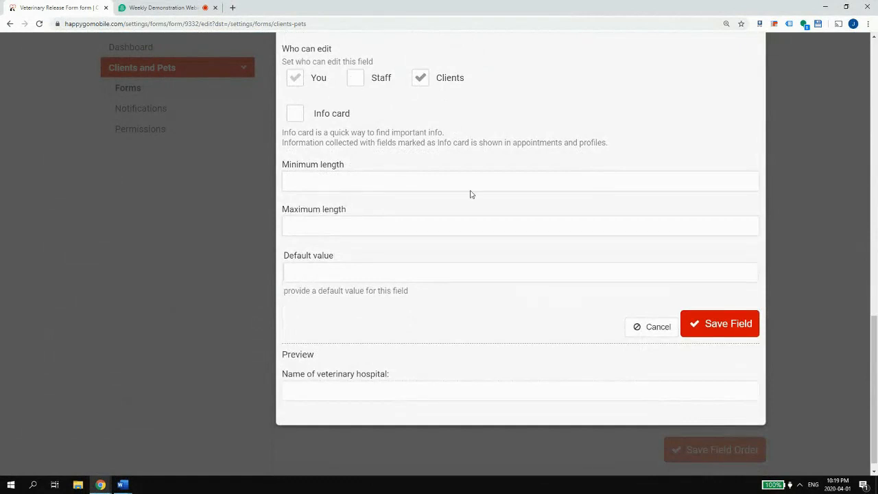
pyautogui.click(717, 323)
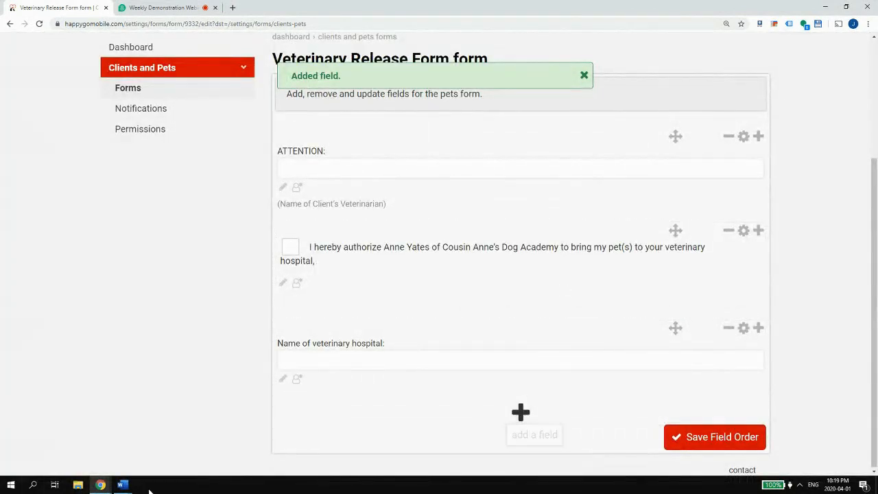
# - Copy the 'at:' line and address caption from the Vet-Release Word document
pyautogui.moveTo(123, 485)
pyautogui.click(295, 446)
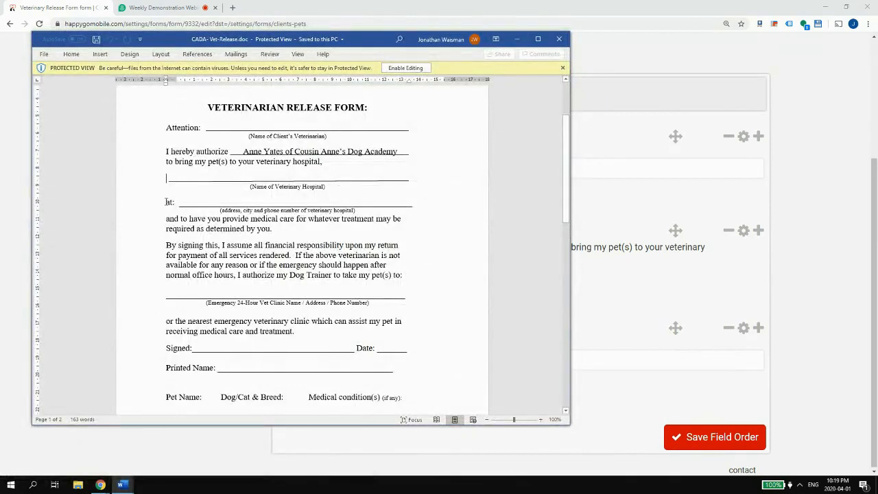
pyautogui.moveTo(166, 202); pyautogui.dragTo(378, 212)
pyautogui.hotkey('ctrl', 'c')
pyautogui.click(804, 347)
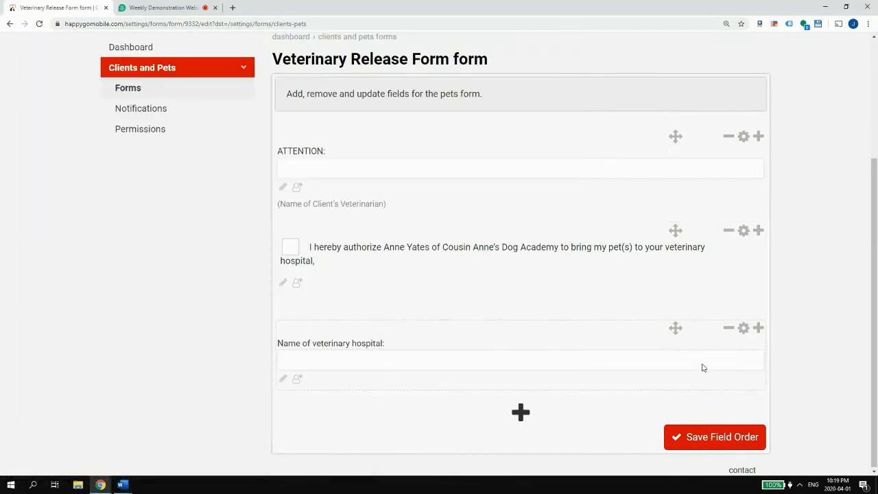
# - Add a drop-down field named 'at:' with the hospital address, city and phone caption as its description
pyautogui.click(523, 413)
pyautogui.click(376, 355)
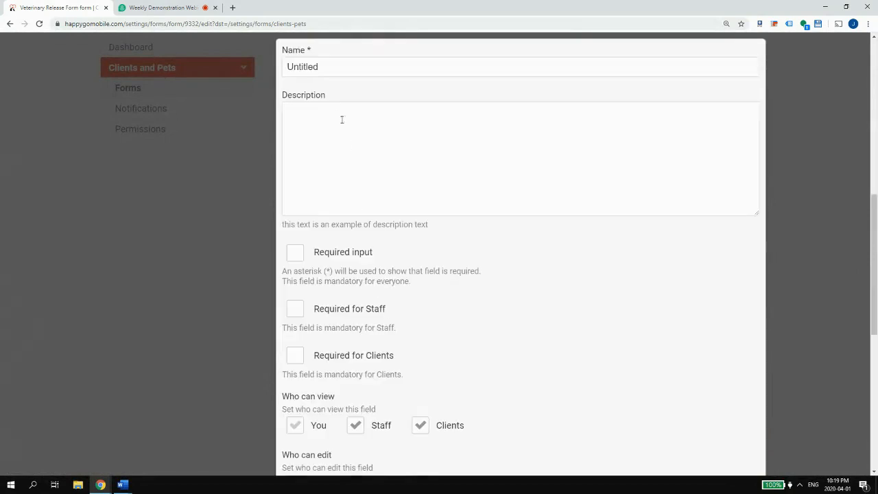
pyautogui.click(342, 120)
pyautogui.hotkey('ctrl', 'v')
pyautogui.doubleClick(339, 75)
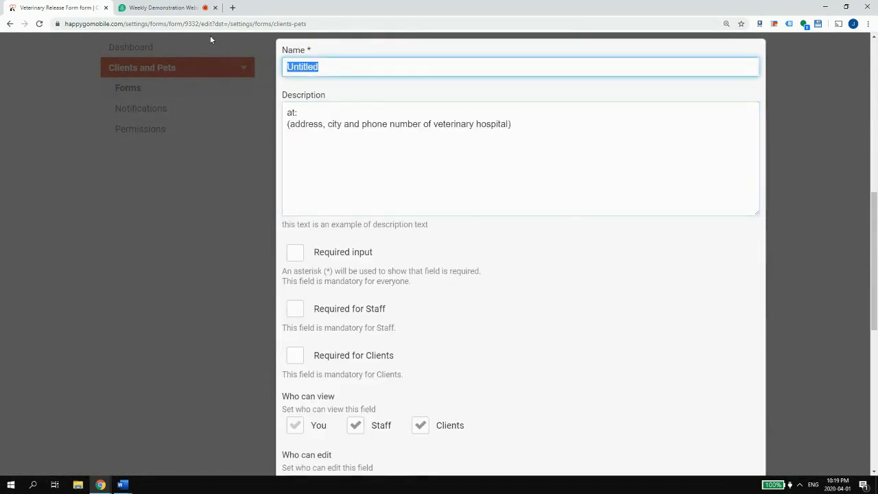
pyautogui.write('at:')
pyautogui.moveTo(299, 114); pyautogui.dragTo(188, 102)
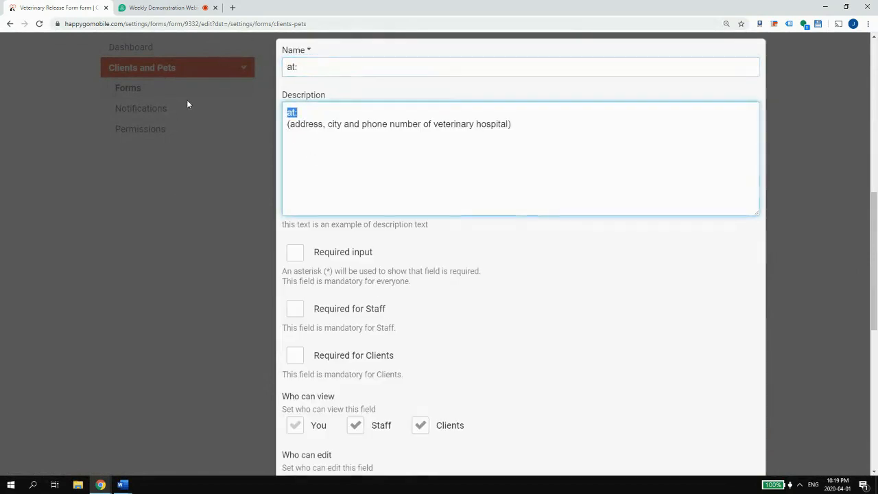
pyautogui.press('Delete')
pyautogui.press('Delete')
# - Make the 'at:' field required for clients but not staff-editable, and save it
pyautogui.scroll(-2, 400, 122)
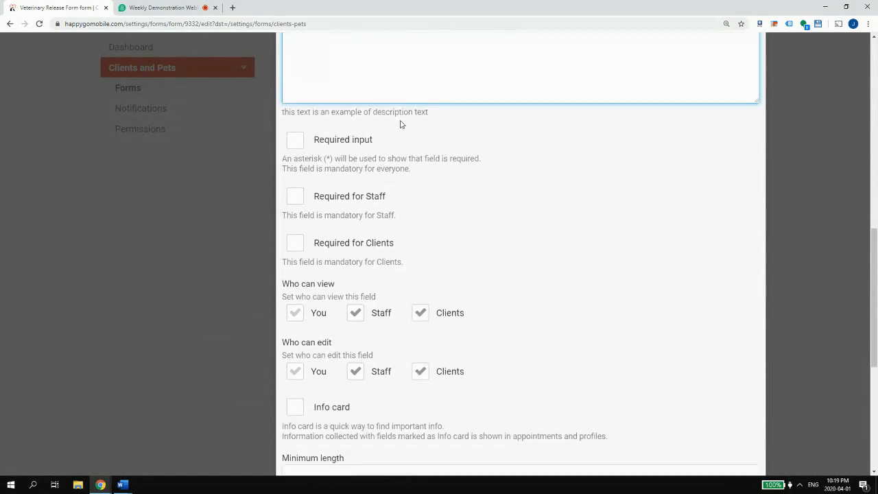
pyautogui.click(346, 261)
pyautogui.click(356, 360)
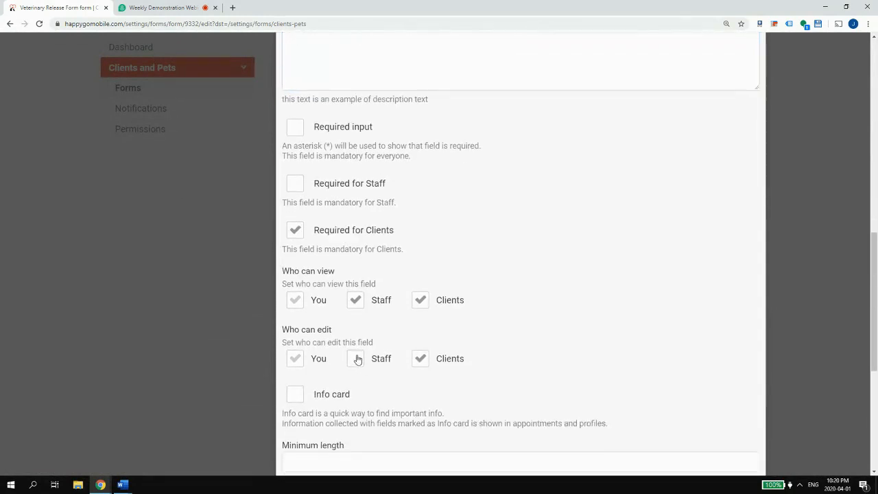
pyautogui.scroll(-4, 706, 393)
pyautogui.click(708, 386)
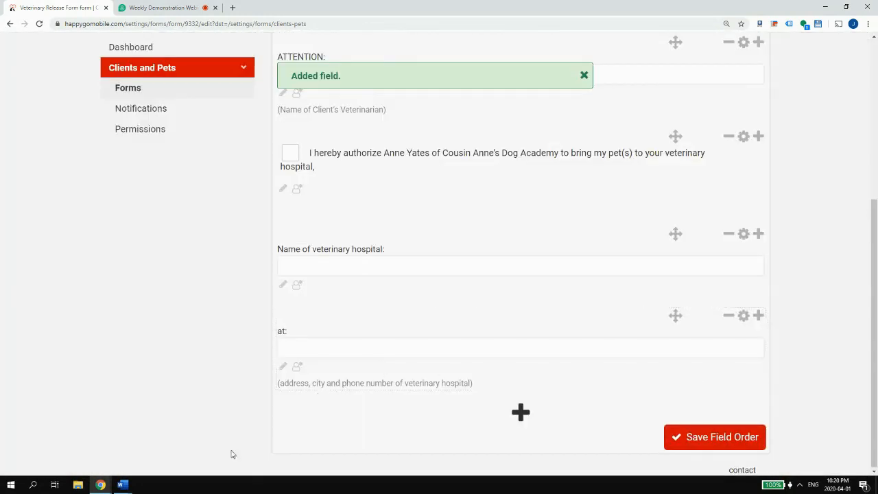
# - Select the next paragraph of the Vet-Release document and return to the form
pyautogui.moveTo(140, 485)
pyautogui.click(309, 435)
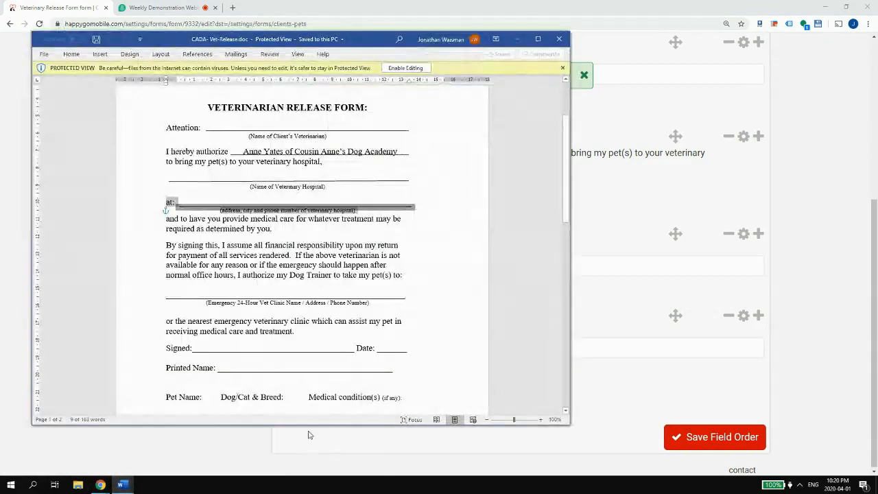
pyautogui.moveTo(166, 245); pyautogui.dragTo(406, 276)
pyautogui.click(711, 344)
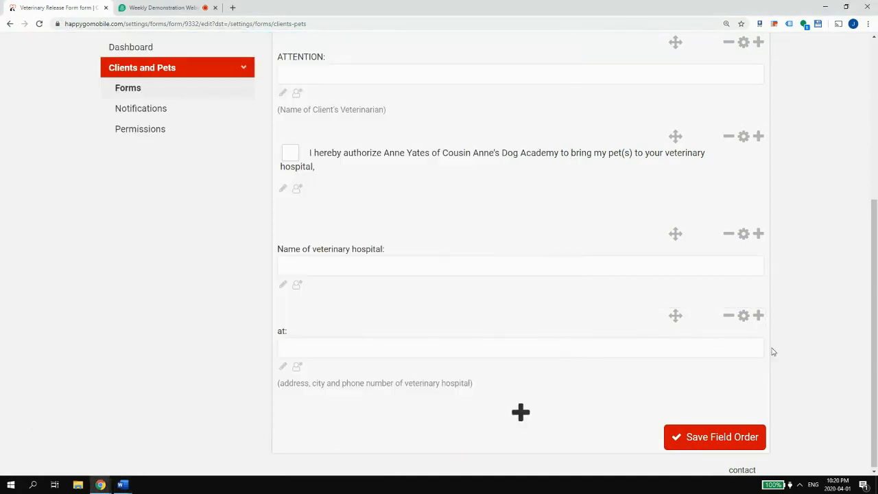
# - Add a single-line text field and paste the copied paragraph as its name
pyautogui.click(522, 415)
pyautogui.click(376, 321)
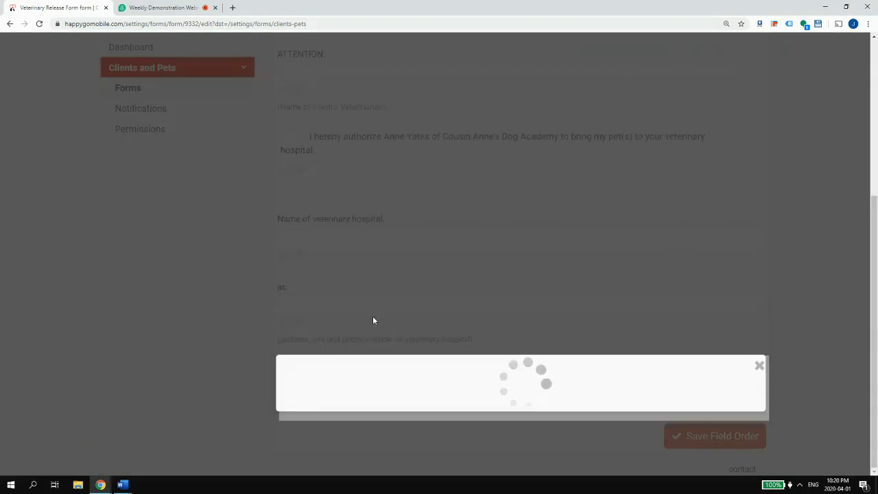
pyautogui.hotkey('ctrl', 'v')
pyautogui.moveTo(587, 66); pyautogui.dragTo(799, 77)
pyautogui.click(660, 67)
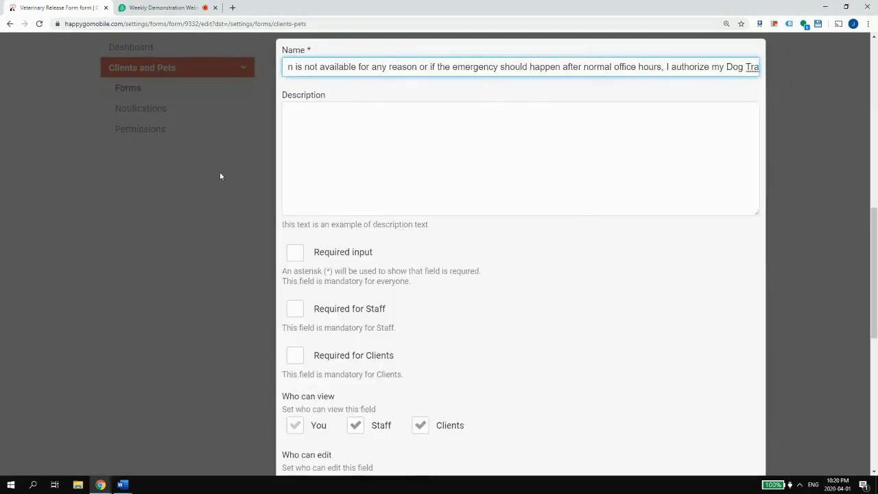
# - Replace the field name with the 'If the above veterinarian… take my pet(s) to:' question from Word
pyautogui.click(122, 485)
pyautogui.click(332, 446)
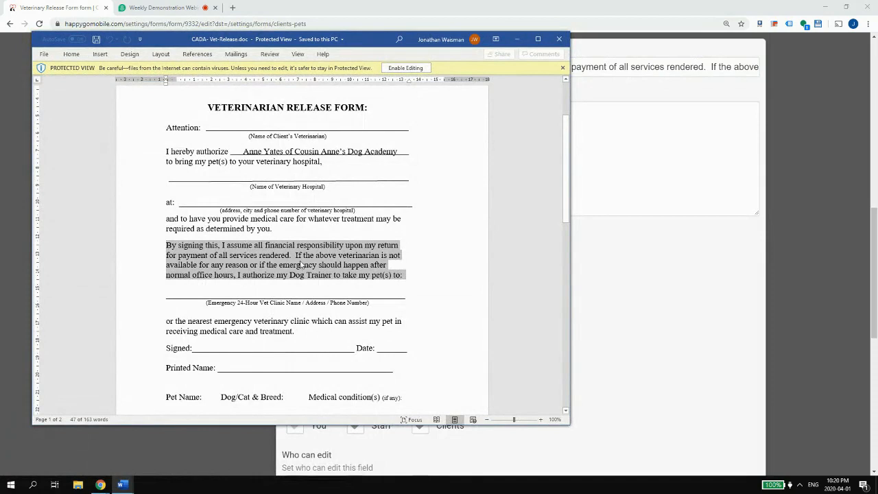
pyautogui.click(638, 128)
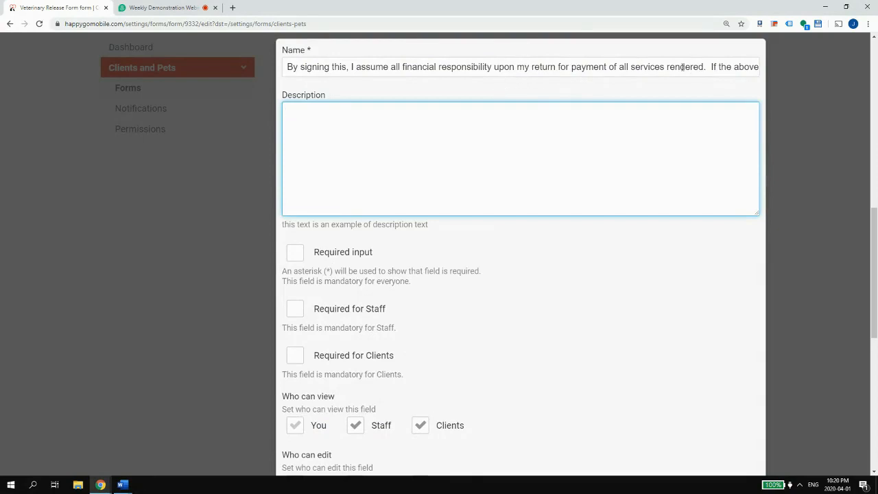
pyautogui.moveTo(713, 67); pyautogui.dragTo(189, 87)
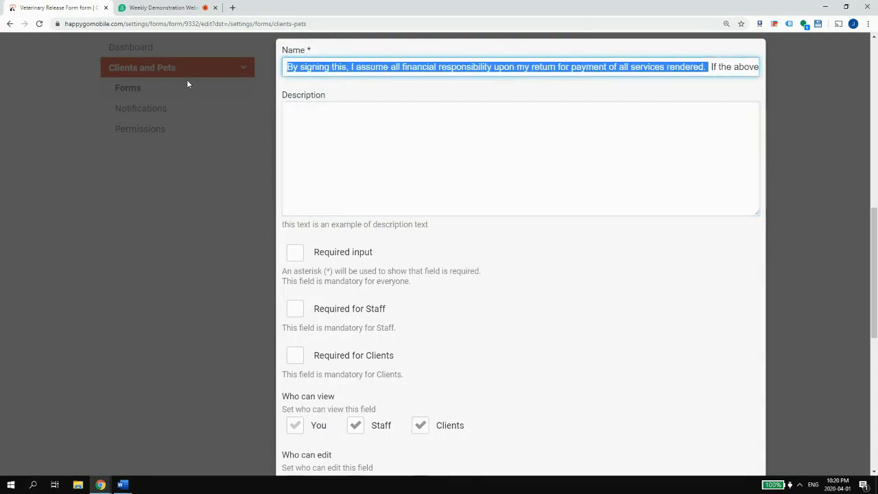
pyautogui.hotkey('ctrl', 'x')
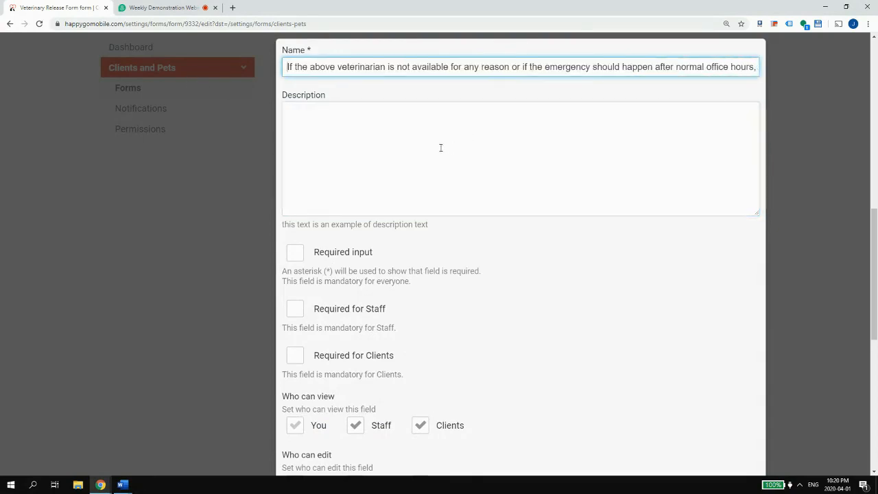
pyautogui.moveTo(122, 484)
pyautogui.click(187, 454)
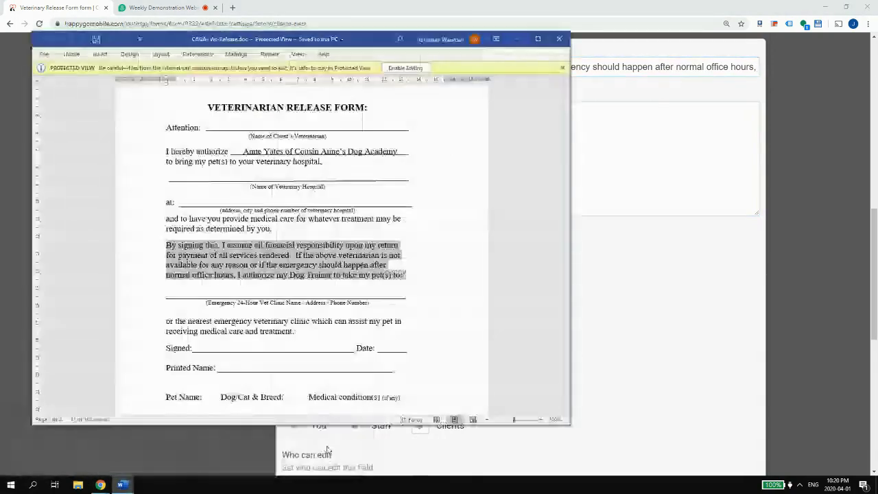
pyautogui.click(294, 256)
pyautogui.keyDown('shift'); pyautogui.click(409, 277); pyautogui.keyUp('shift')
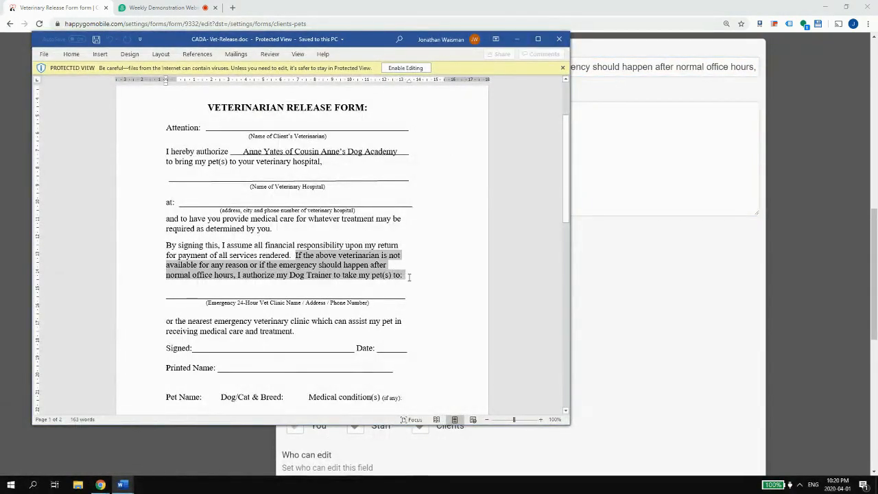
pyautogui.click(608, 66)
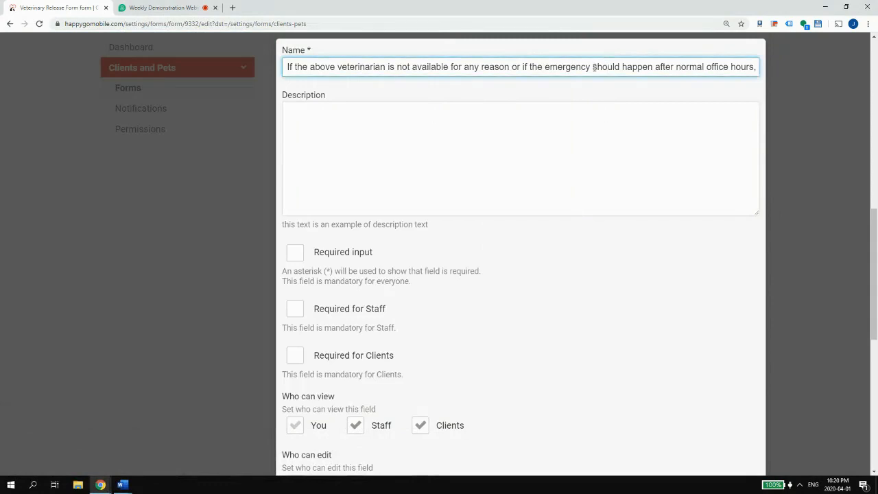
pyautogui.hotkey('ctrl', 'a')
pyautogui.hotkey('ctrl', 'v')
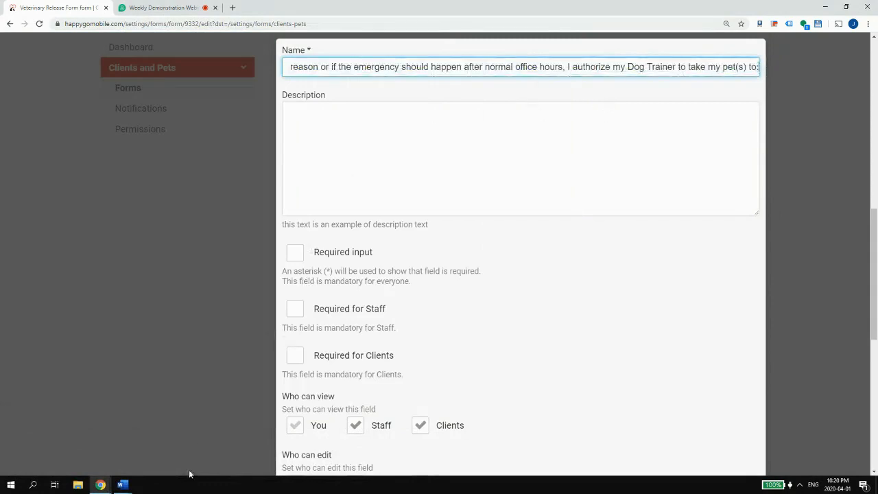
# - Use the 24-Hour Vet Clinic name/address/phone caption as the field's description and save it
pyautogui.click(122, 484)
pyautogui.click(349, 443)
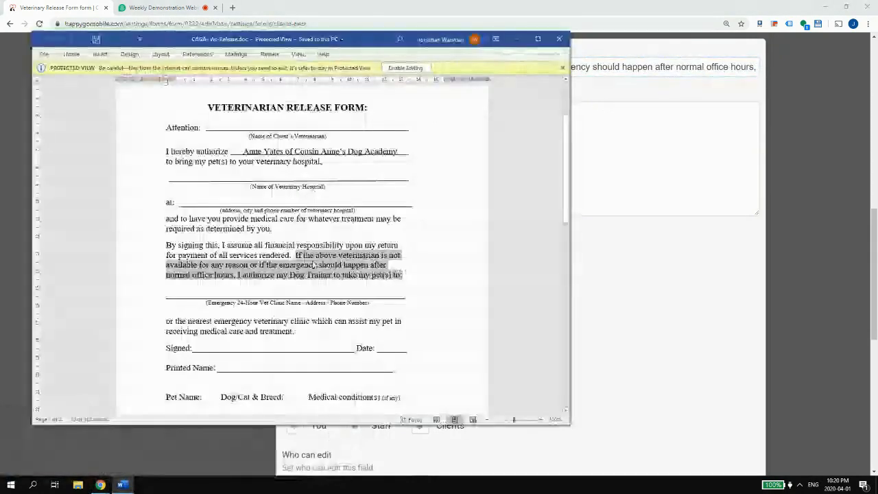
pyautogui.tripleClick(208, 304)
pyautogui.moveTo(205, 303); pyautogui.dragTo(372, 304)
pyautogui.click(669, 126)
pyautogui.hotkey('ctrl', 'v')
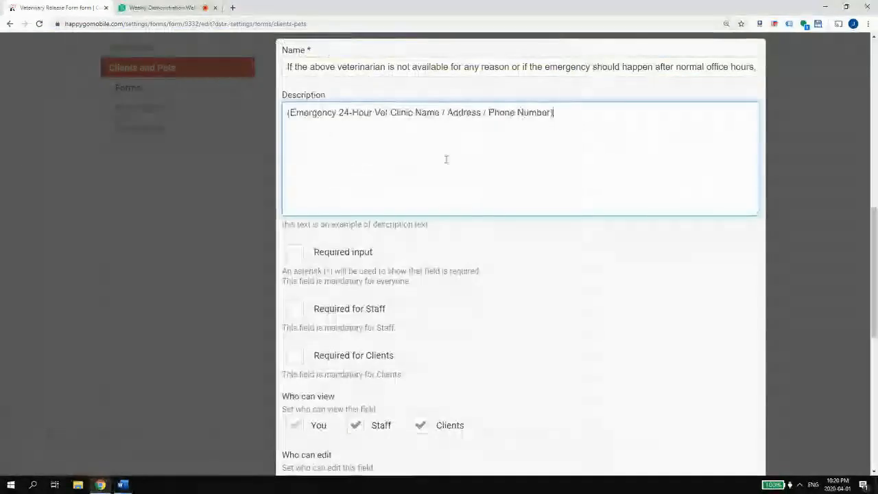
pyautogui.scroll(-5, 384, 343)
pyautogui.scroll(-2, 425, 331)
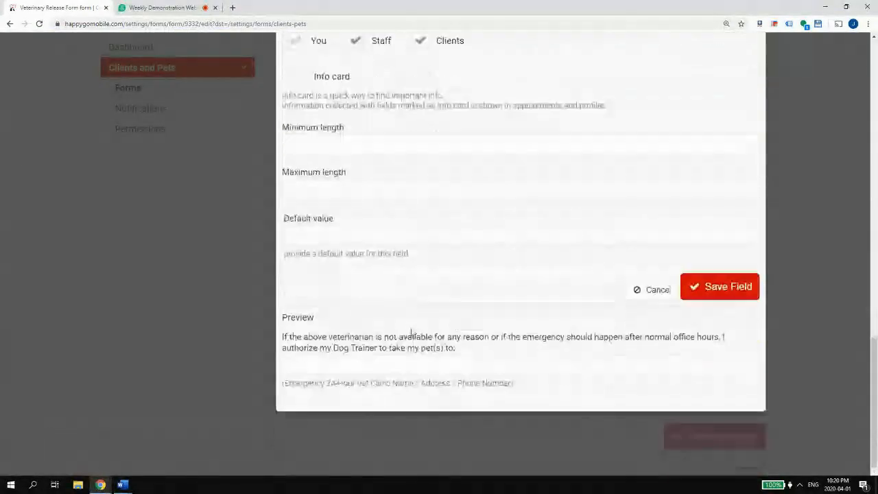
pyautogui.scroll(5, 474, 288)
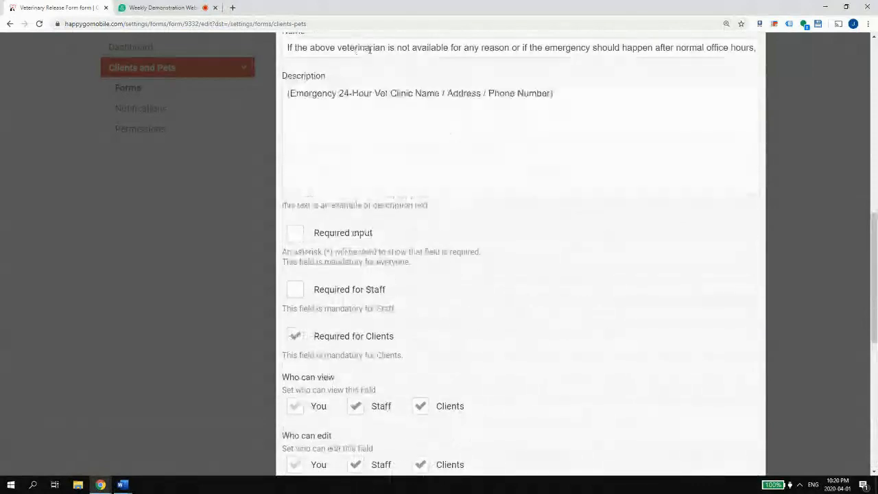
pyautogui.scroll(-5, 604, 186)
pyautogui.click(721, 295)
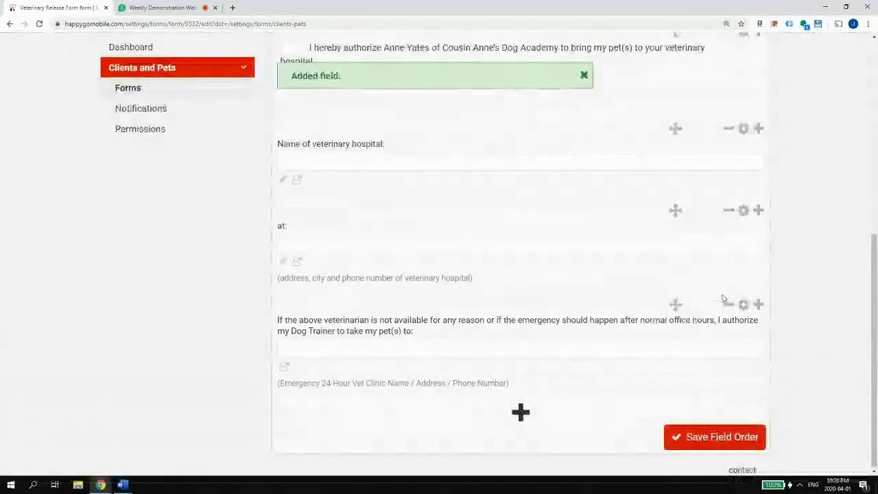
# - Copy the 'or the nearest emergency clinic' paragraph from Word for the emergency field
pyautogui.moveTo(122, 485)
pyautogui.click(333, 446)
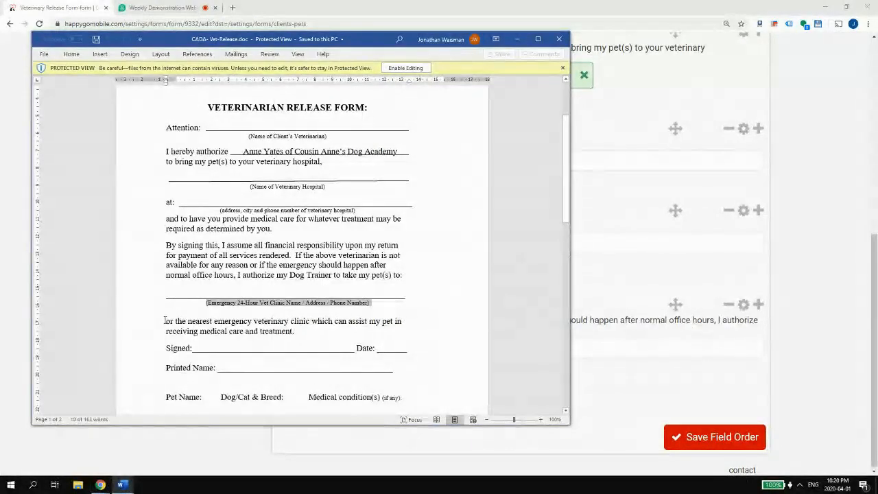
pyautogui.moveTo(296, 332); pyautogui.dragTo(163, 325)
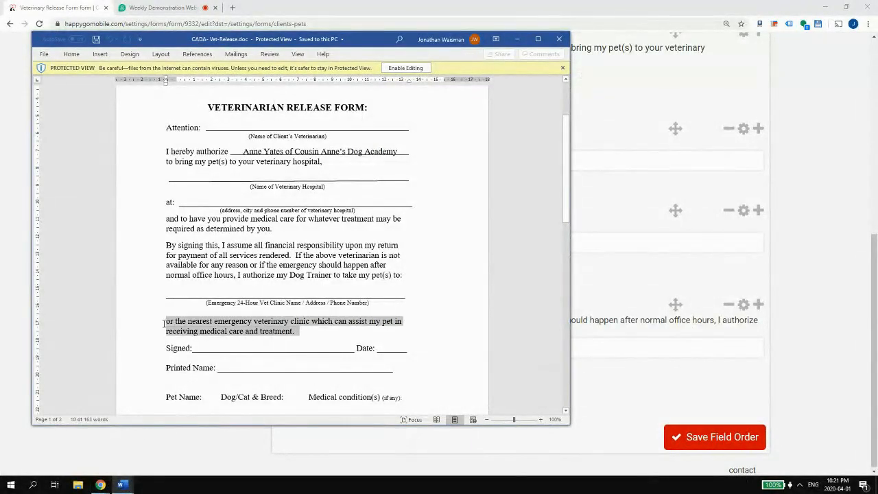
pyautogui.hotkey('alt', 'Tab')
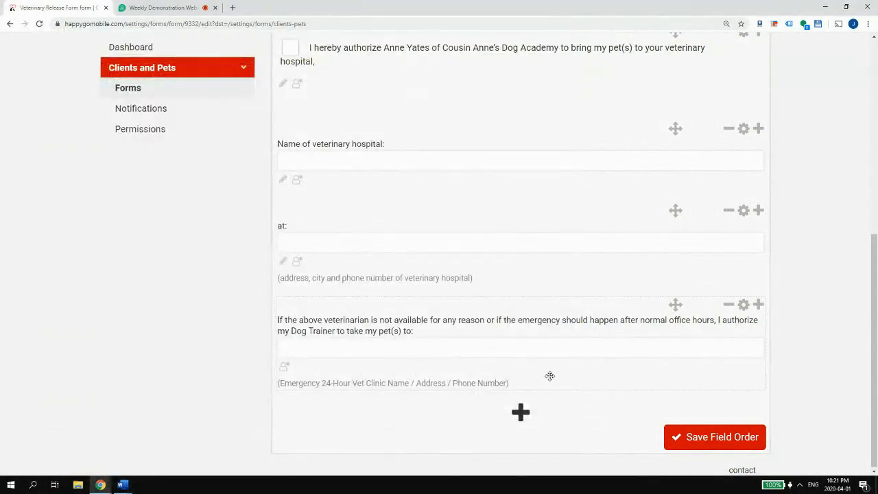
pyautogui.click(744, 306)
# - Append the nearest-emergency-clinic wording to the end of the emergency question
pyautogui.click(647, 67)
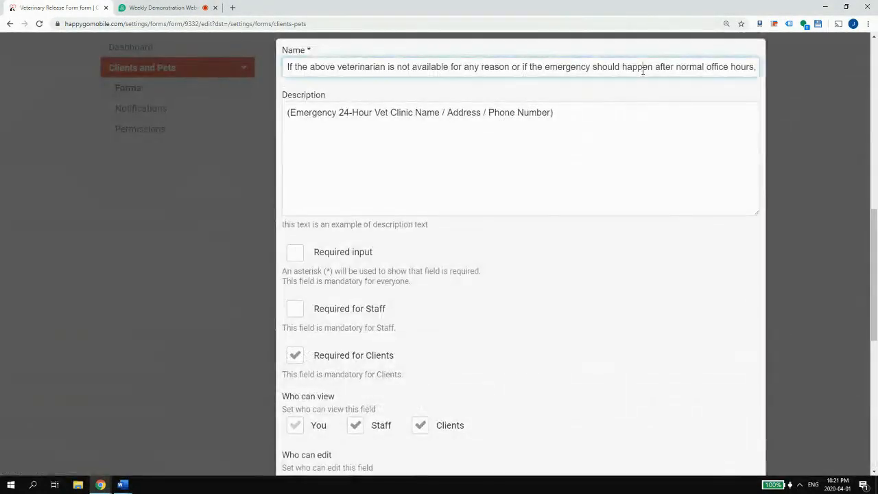
pyautogui.press('Right')
pyautogui.press('Right')
pyautogui.press('Right')
pyautogui.press('Right')
pyautogui.press('Right')
pyautogui.press('Right')
pyautogui.press('Right')
pyautogui.press('Right')
pyautogui.press('Right')
pyautogui.press('Right')
pyautogui.press('Right')
pyautogui.press('Right')
pyautogui.press('Right')
pyautogui.press('Right')
pyautogui.press('Right')
pyautogui.press('Right')
pyautogui.press('Right')
pyautogui.press('Right')
pyautogui.press('Right')
pyautogui.press('Right')
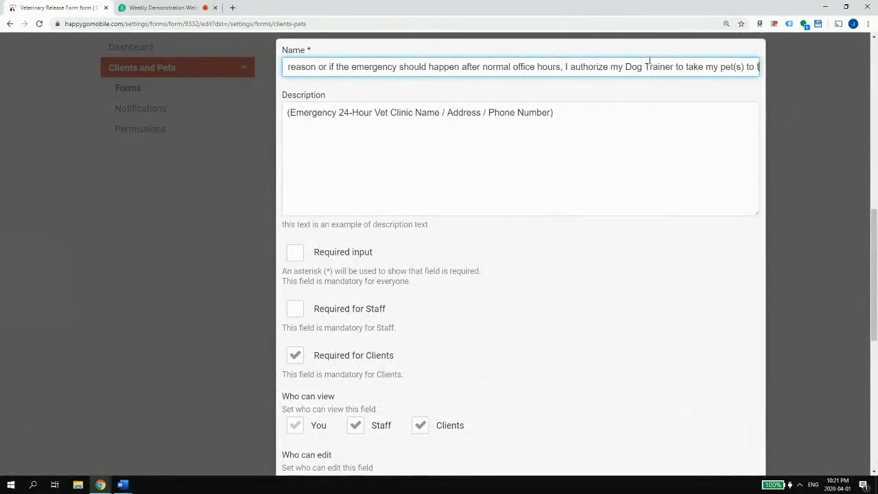
pyautogui.press('Right')
pyautogui.press('Right')
pyautogui.press('Right')
pyautogui.press('Right')
pyautogui.press('Right')
pyautogui.press('Right')
pyautogui.press('Right')
pyautogui.press('Right')
pyautogui.press('Right')
pyautogui.press('Right')
pyautogui.press('Right')
pyautogui.press('Right')
pyautogui.press('Right')
pyautogui.press('Right')
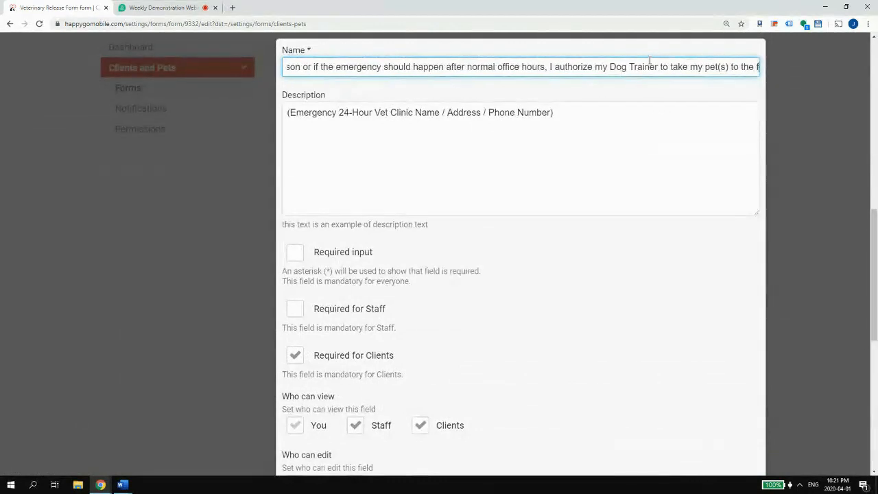
pyautogui.press('End')
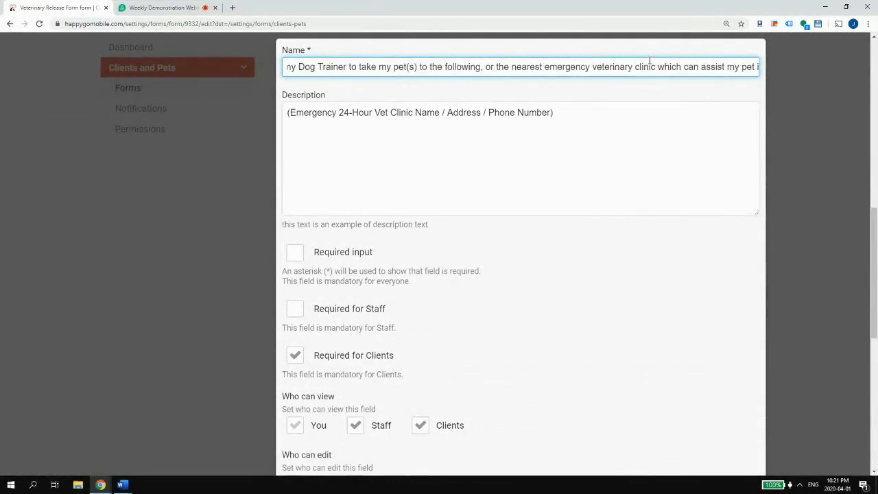
pyautogui.moveTo(490, 67); pyautogui.dragTo(822, 70)
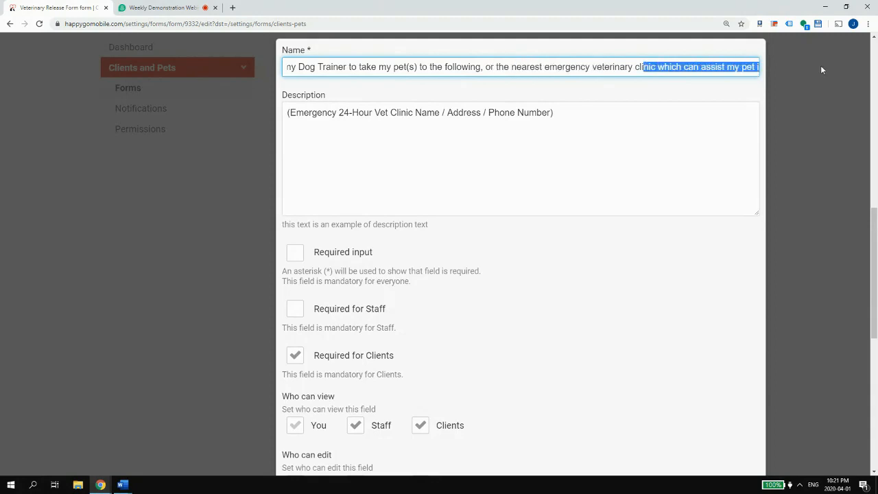
pyautogui.click(122, 485)
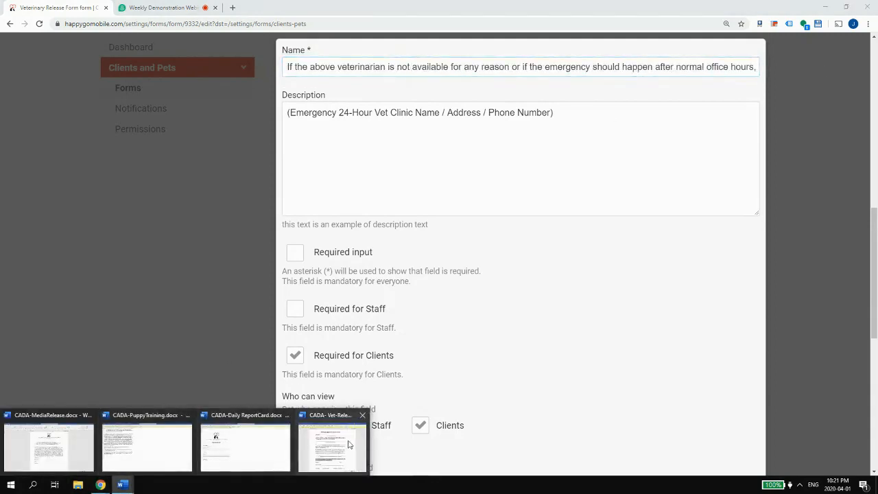
pyautogui.click(346, 443)
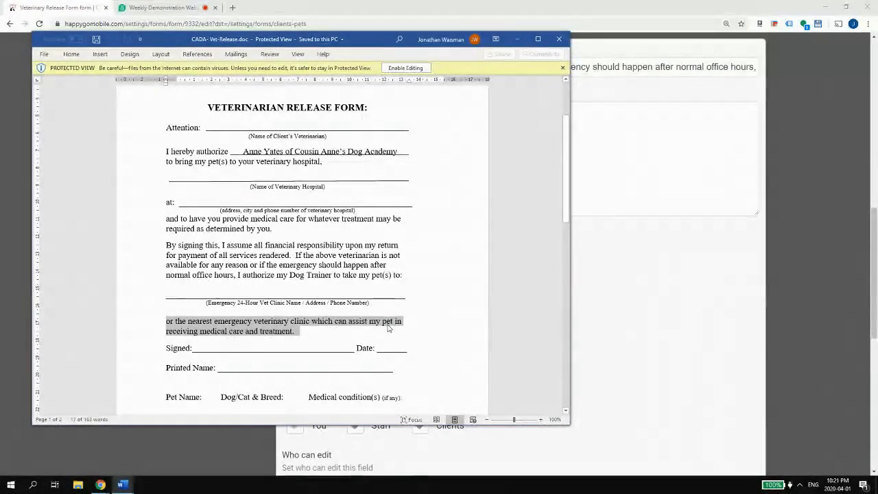
pyautogui.hotkey('alt', 'Tab')
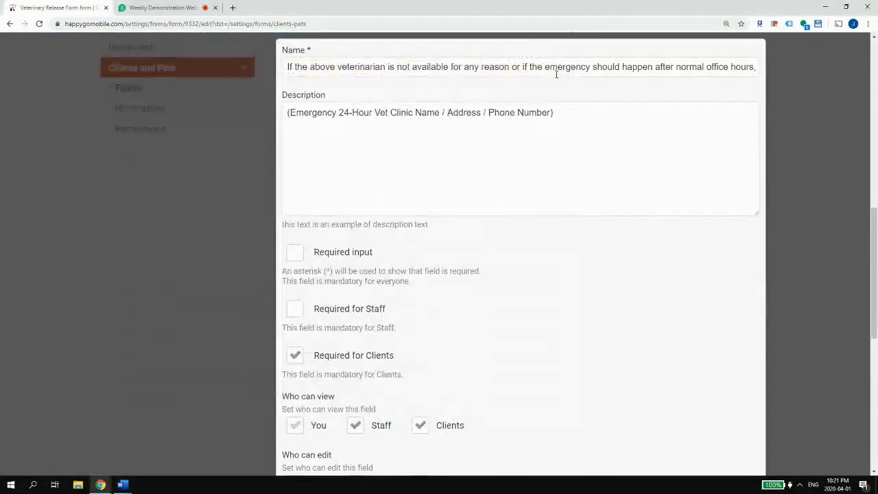
# - Shorten 'veterinary' to 'vet', end the question with a period, and save the field
pyautogui.hotkey('ctrl', 'a')
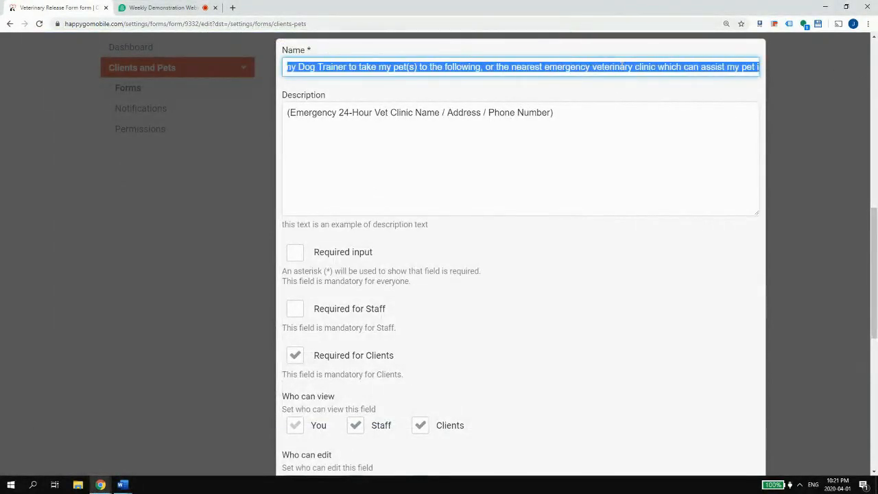
pyautogui.click(613, 67)
pyautogui.moveTo(604, 66); pyautogui.dragTo(627, 67)
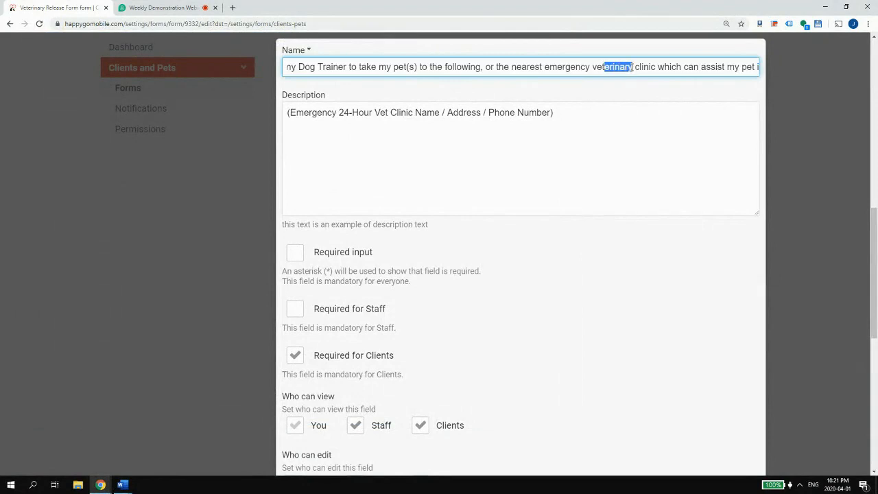
pyautogui.press('BackSpace')
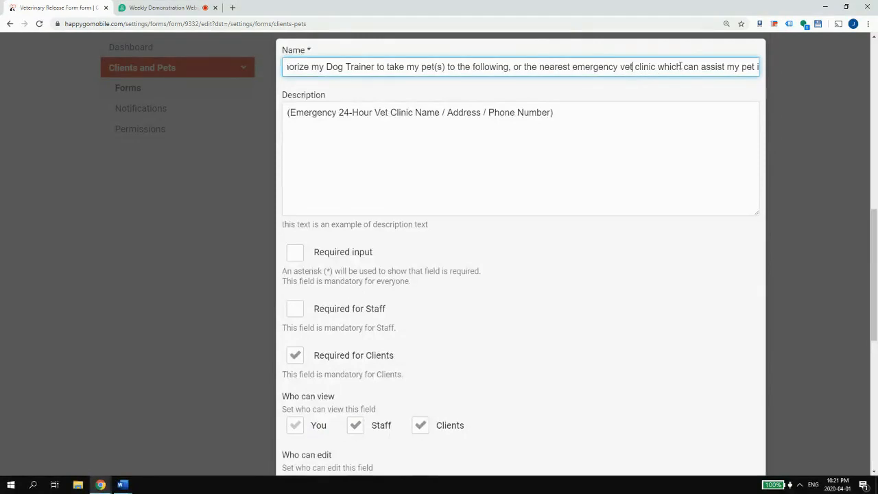
pyautogui.moveTo(679, 67); pyautogui.dragTo(793, 70)
pyautogui.click(727, 66)
pyautogui.press('BackSpace')
pyautogui.press('BackSpace')
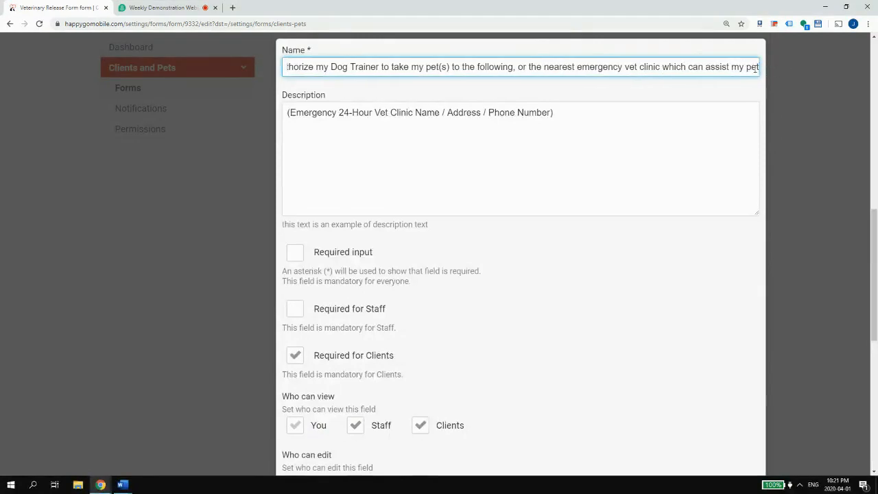
pyautogui.write('.')
pyautogui.scroll(-6, 562, 421)
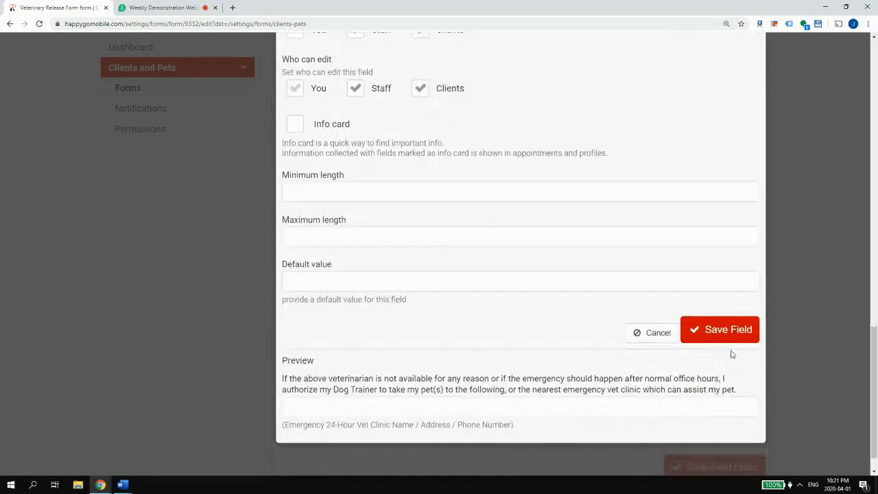
pyautogui.click(721, 334)
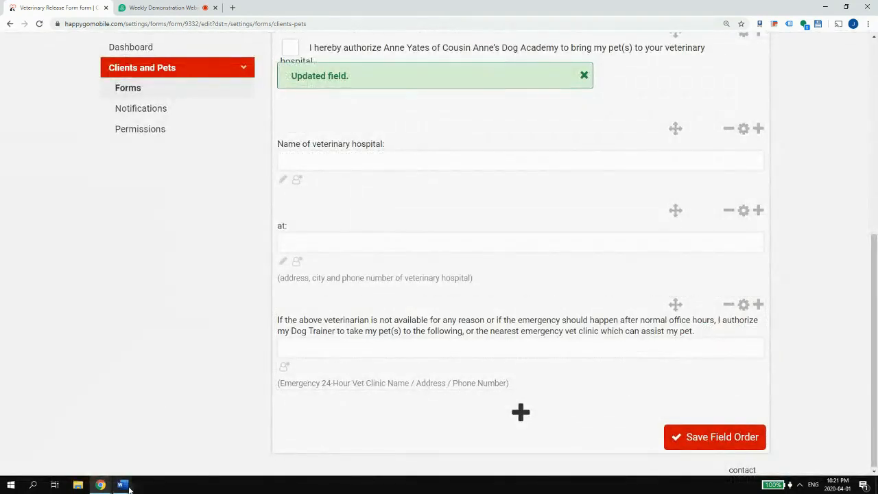
# - Copy the financial responsibility sentence from the Vet-Release document
pyautogui.moveTo(121, 485)
pyautogui.click(309, 439)
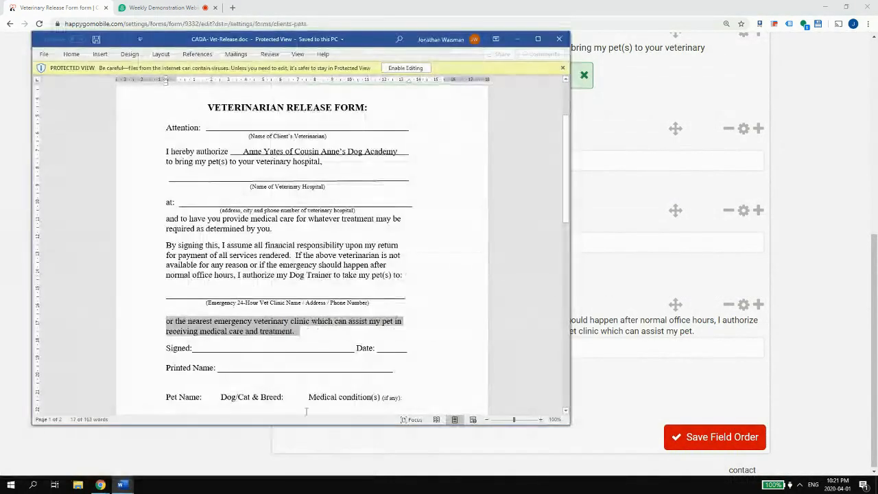
pyautogui.scroll(-2, 174, 213)
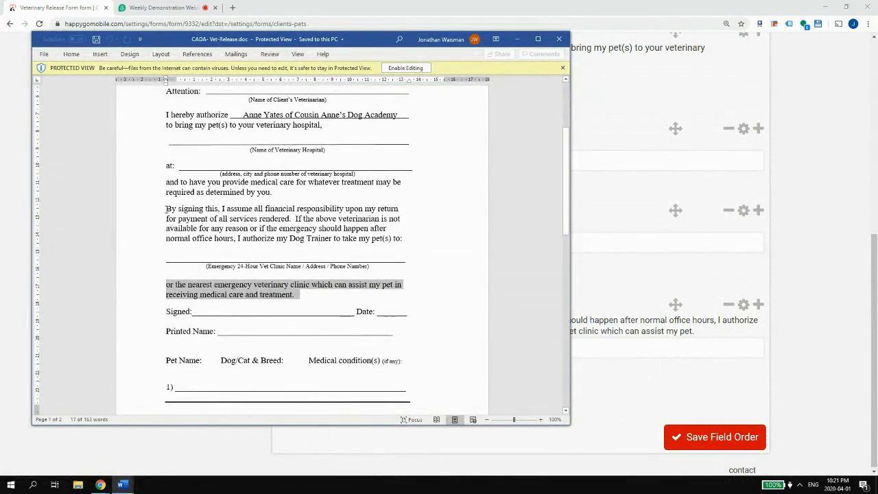
pyautogui.moveTo(166, 209); pyautogui.dragTo(298, 216)
pyautogui.hotkey('ctrl', 'c')
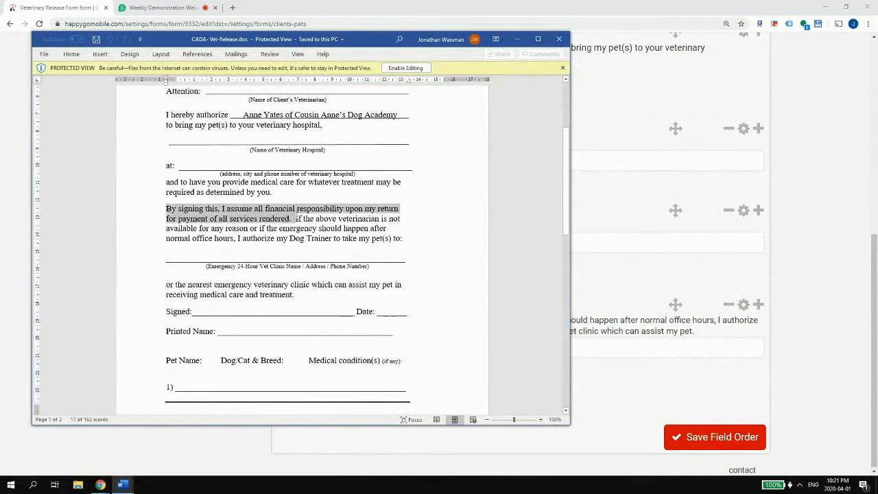
pyautogui.click(806, 321)
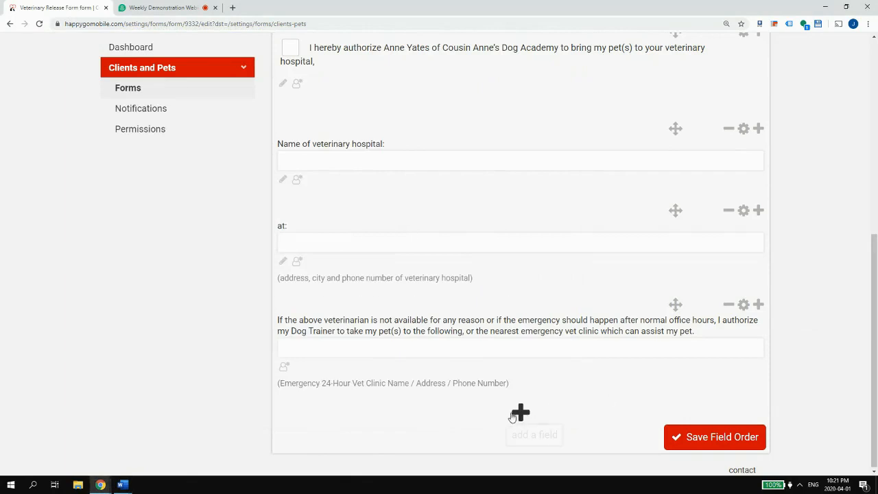
# - Add an 'eSignature' field described as accepting financial responsibility by entering my first and last name
pyautogui.click(516, 412)
pyautogui.click(361, 322)
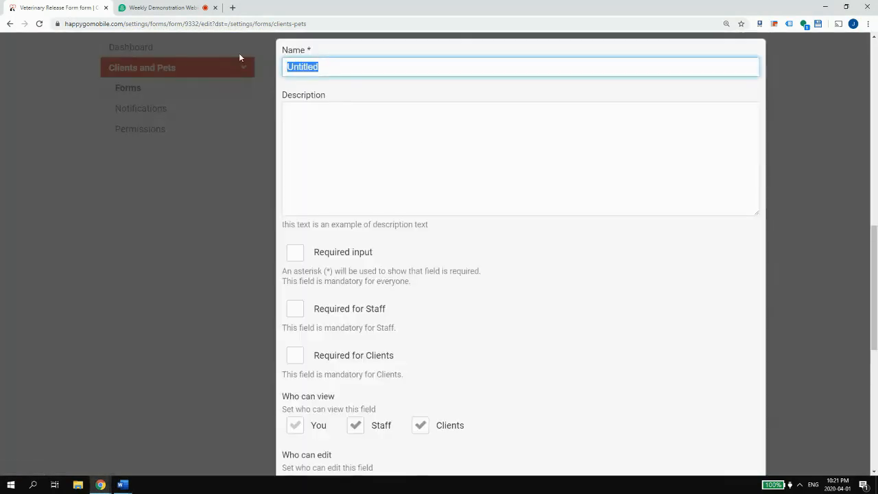
pyautogui.write('eSi')
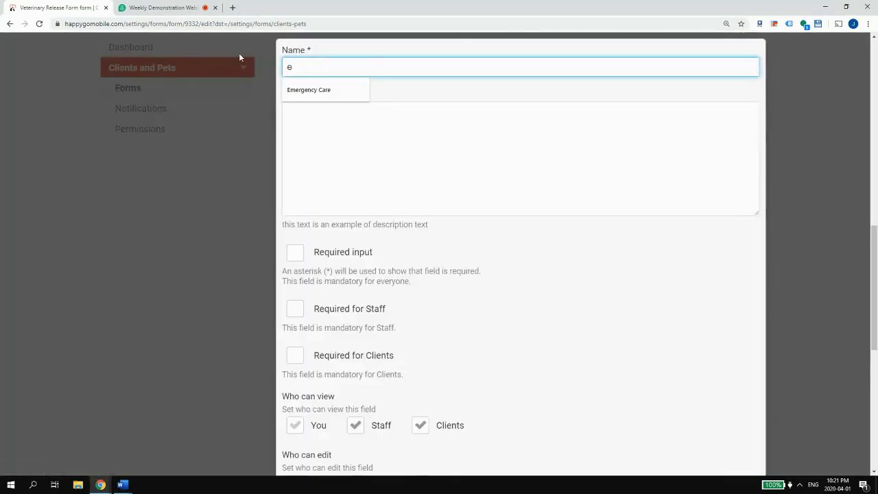
pyautogui.write('gnature')
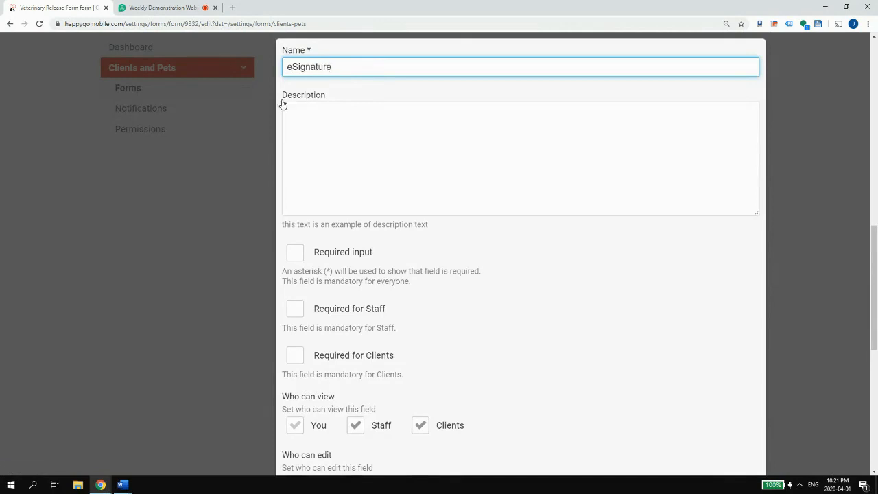
pyautogui.click(282, 105)
pyautogui.hotkey('ctrl', 'v')
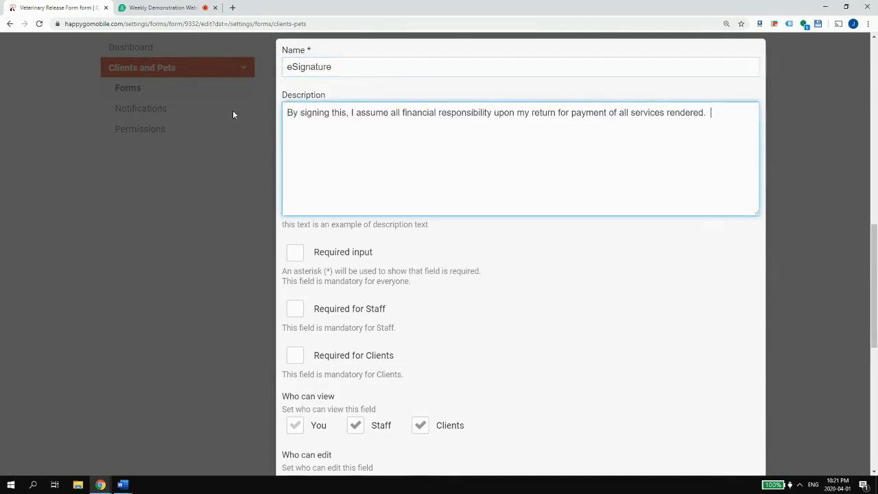
pyautogui.doubleClick(302, 111)
pyautogui.write('entering my')
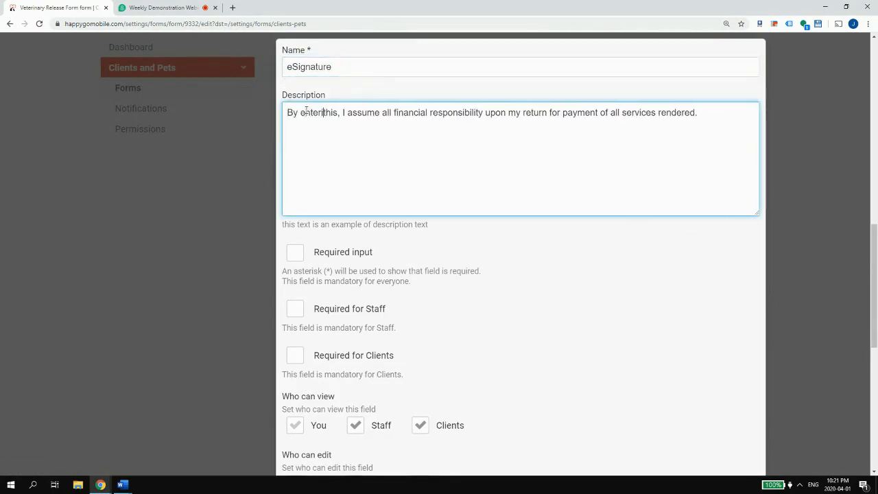
pyautogui.write(' first and las')
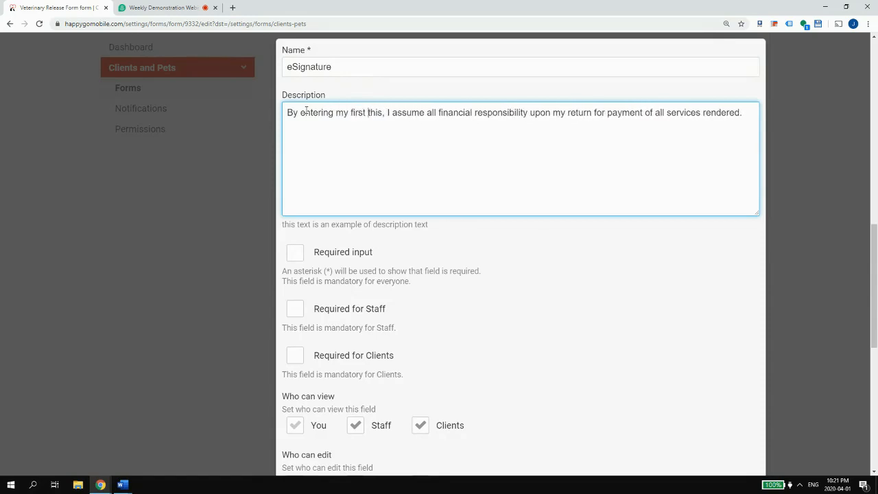
pyautogui.write('t name')
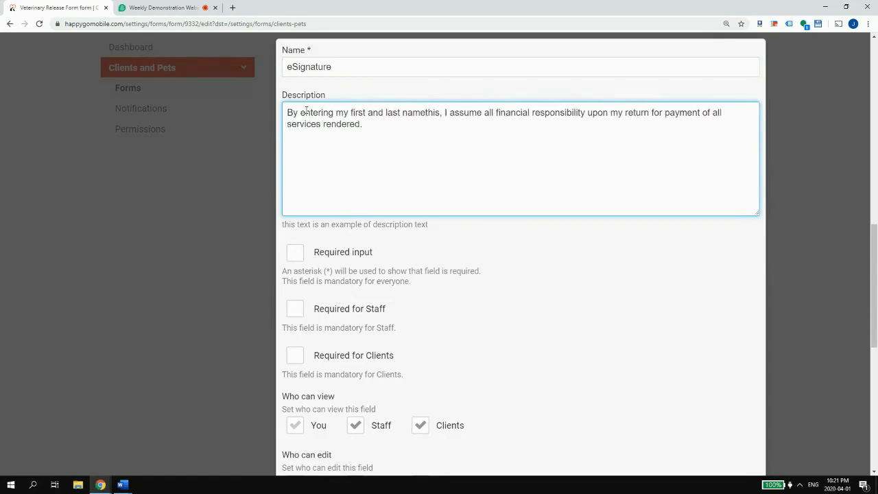
pyautogui.press('Delete')
pyautogui.press('Delete')
pyautogui.press('Delete')
pyautogui.press('Delete')
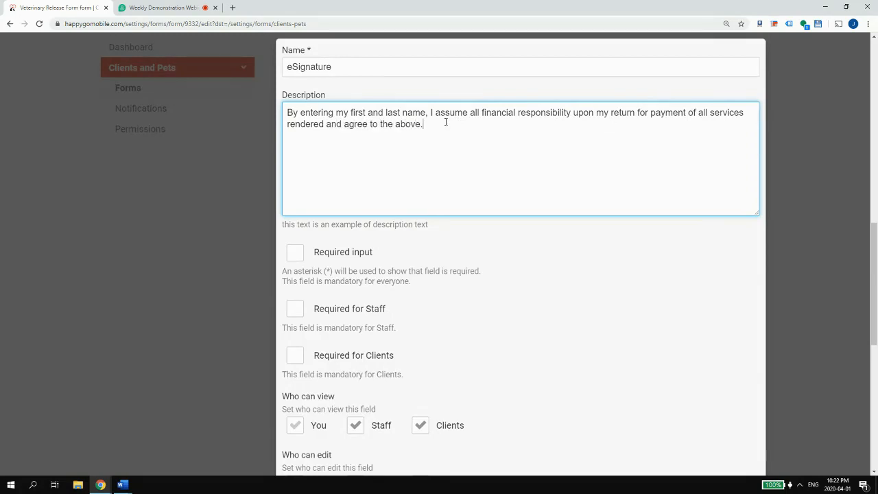
# - Make the eSignature field required for clients and save it
pyautogui.click(384, 352)
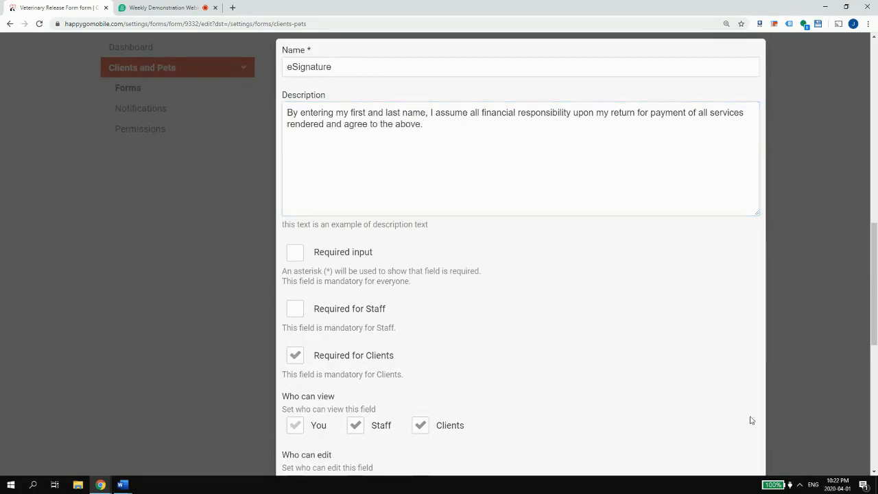
pyautogui.scroll(-5, 751, 420)
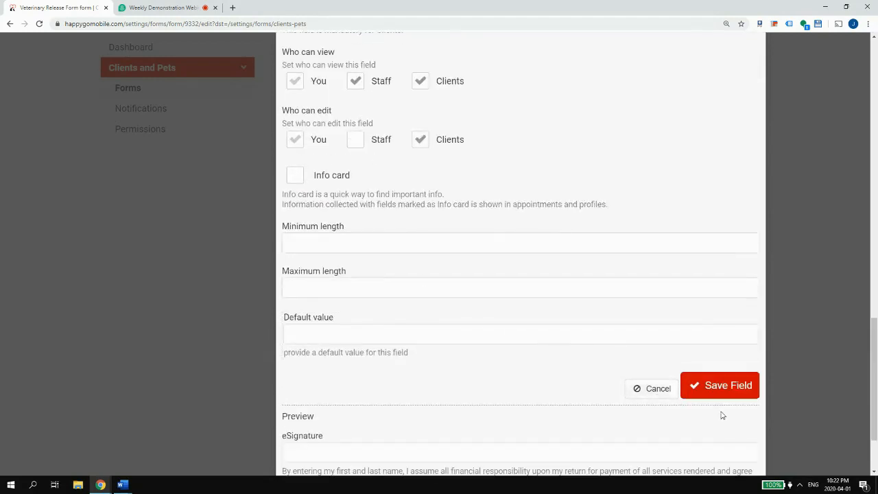
pyautogui.click(727, 386)
pyautogui.click(123, 485)
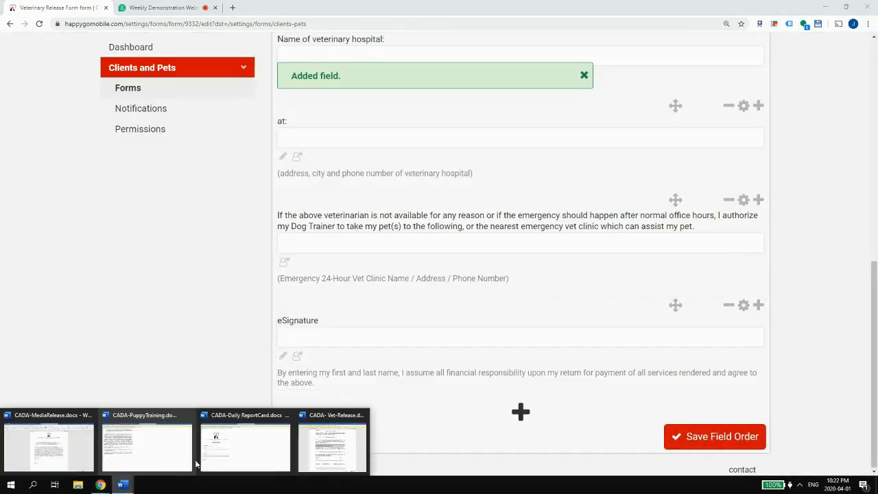
# - Look over the pet details line in the Vet-Release Word document
pyautogui.click(325, 458)
pyautogui.scroll(-3, 311, 243)
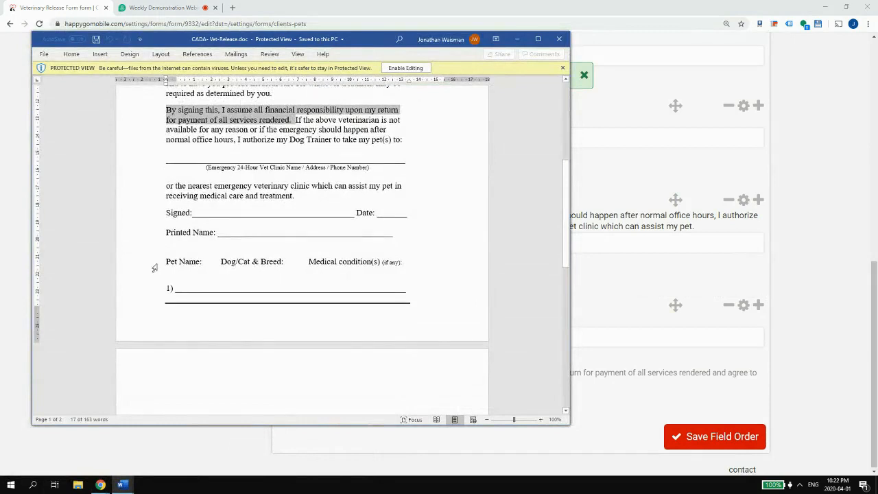
pyautogui.moveTo(171, 264); pyautogui.dragTo(284, 264)
pyautogui.moveTo(379, 264); pyautogui.dragTo(334, 269)
pyautogui.click(203, 268)
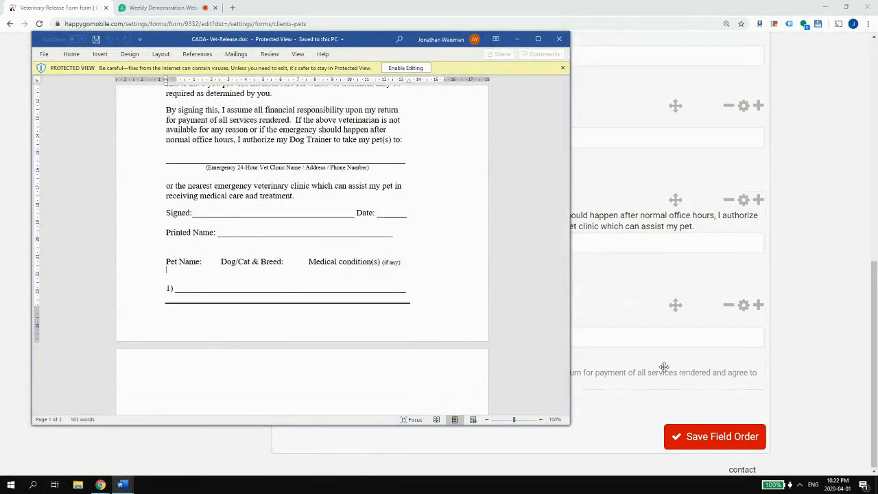
pyautogui.click(862, 343)
pyautogui.scroll(2, 567, 232)
pyautogui.scroll(5, 568, 232)
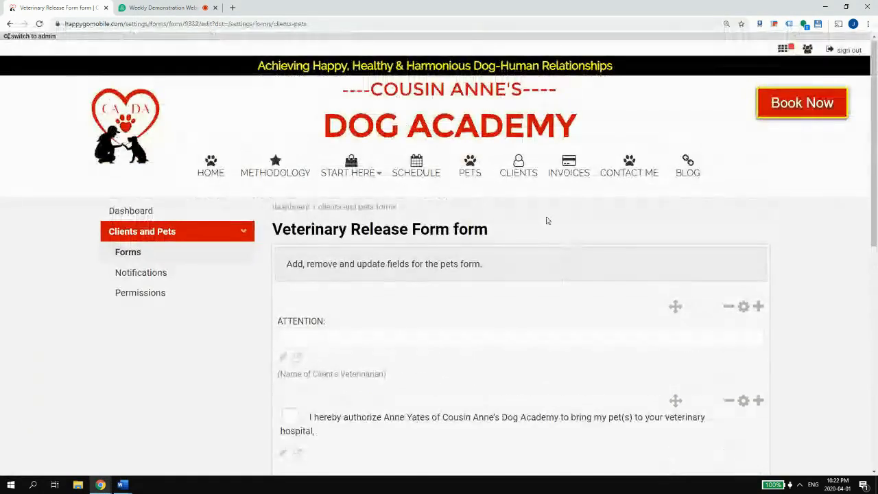
pyautogui.scroll(-7, 547, 220)
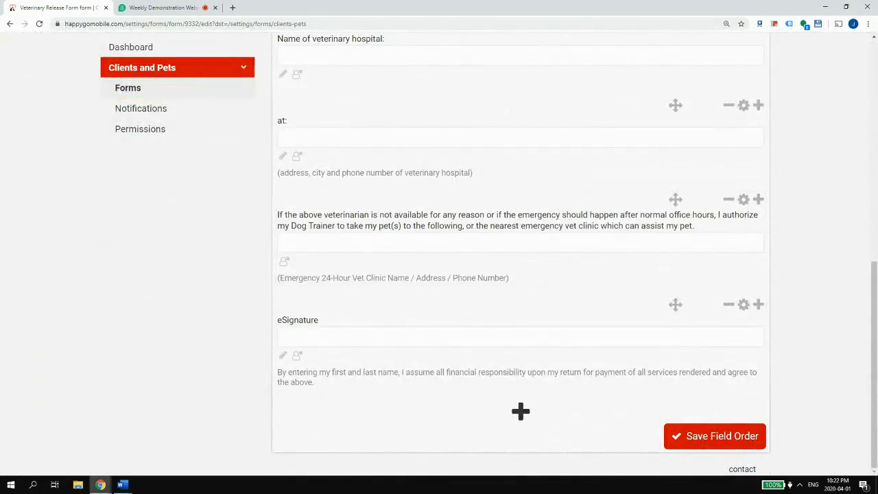
# - Save the field order and reopen the Veterinary Release Form's fields for editing
pyautogui.moveTo(122, 485)
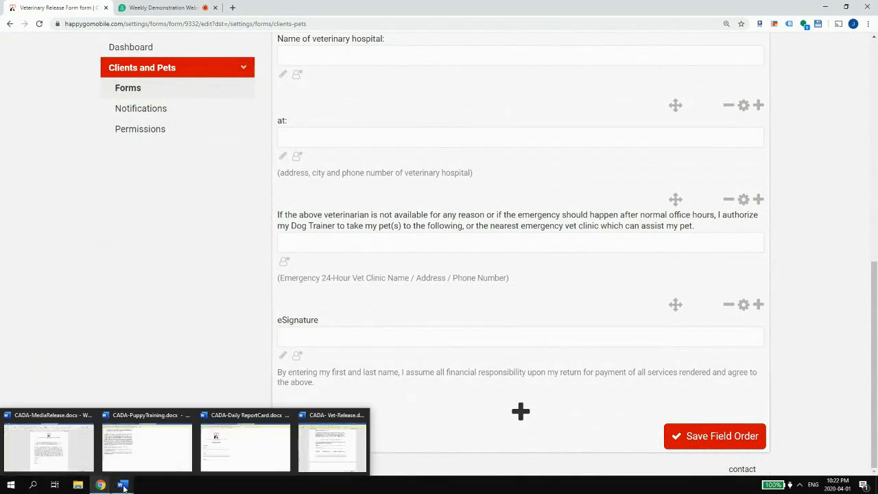
pyautogui.click(690, 439)
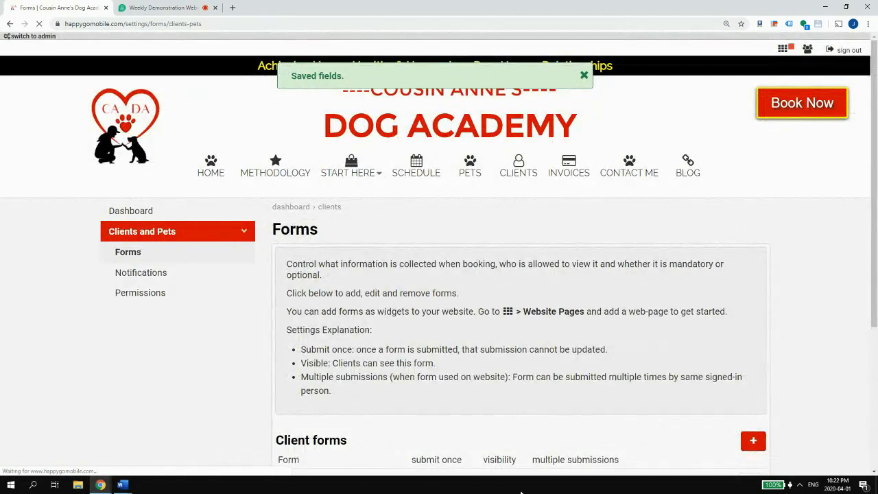
pyautogui.scroll(-3, 565, 329)
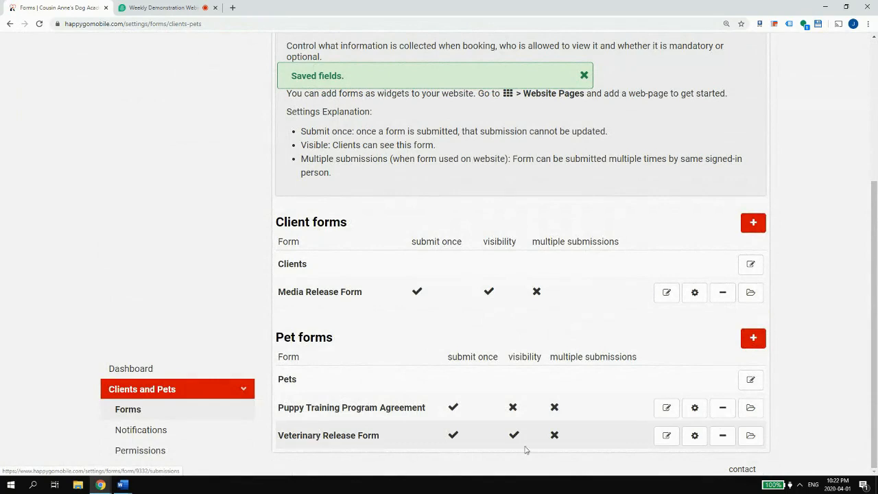
pyautogui.click(664, 436)
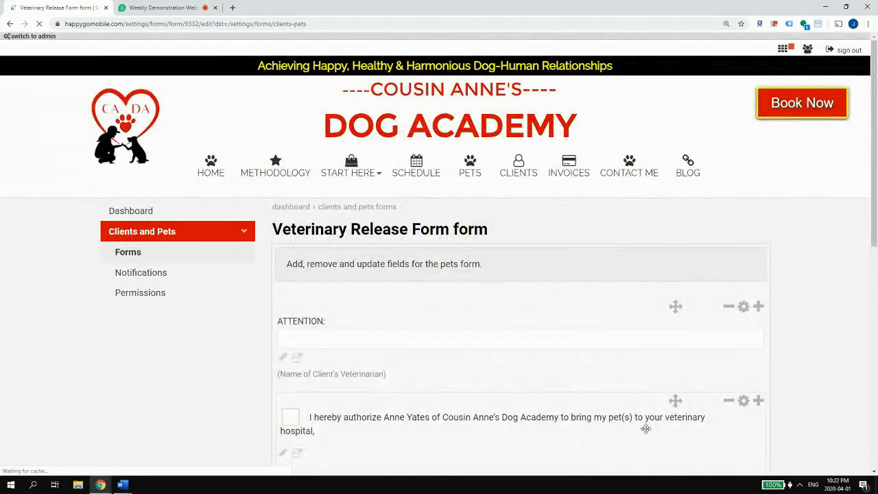
pyautogui.scroll(-6, 645, 384)
pyautogui.scroll(2, 660, 306)
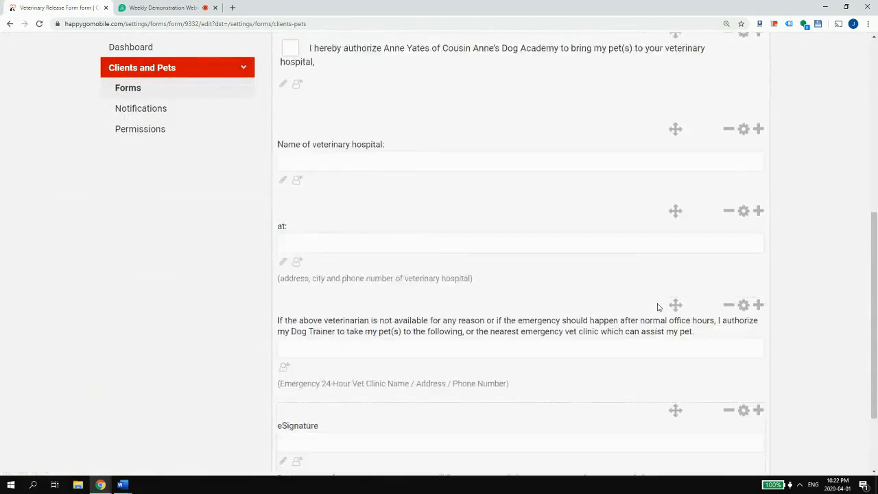
pyautogui.scroll(-2, 669, 306)
# - Copy the Pet Name, breed and medical condition line from Word and start a new field
pyautogui.moveTo(122, 486)
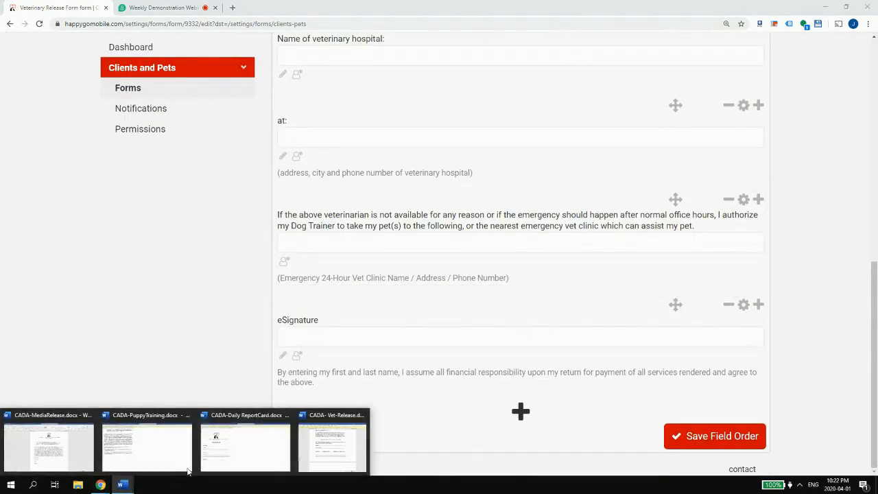
pyautogui.click(328, 450)
pyautogui.moveTo(167, 264); pyautogui.dragTo(397, 259)
pyautogui.hotkey('ctrl', 'c')
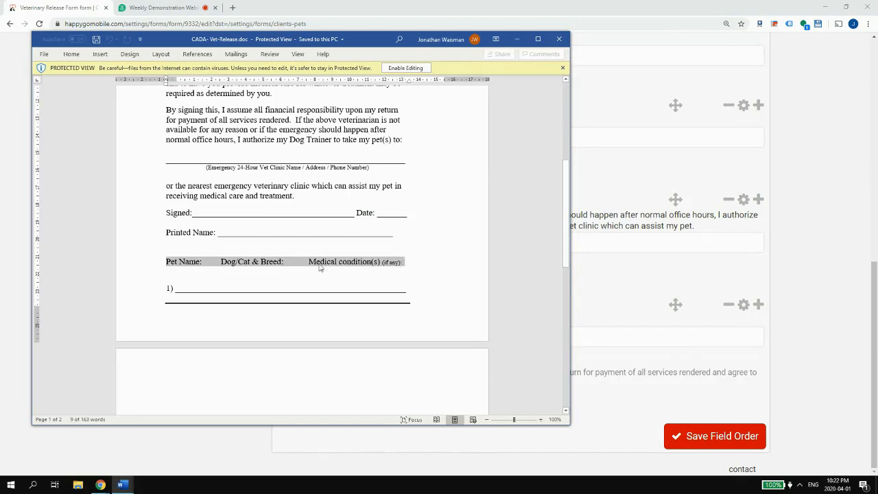
pyautogui.click(797, 324)
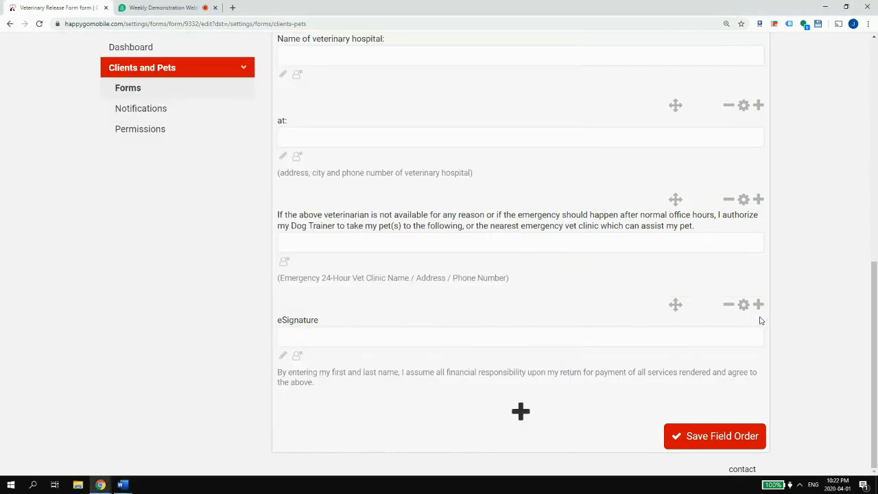
pyautogui.click(521, 412)
# - Make the new field one-line text and trim its pasted name to 'Pet Name:'
pyautogui.click(361, 324)
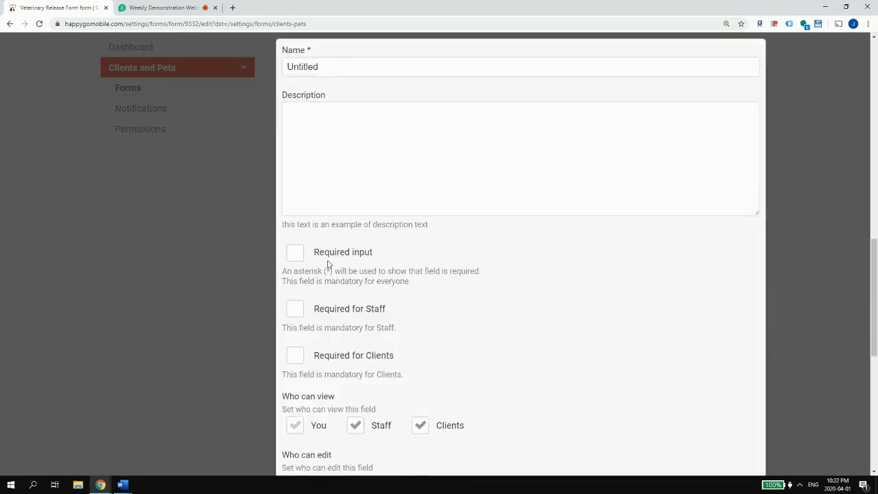
pyautogui.click(319, 118)
pyautogui.hotkey('ctrl', 'v')
pyautogui.hotkey('shift', 'Tab')
pyautogui.hotkey('ctrl', 'v')
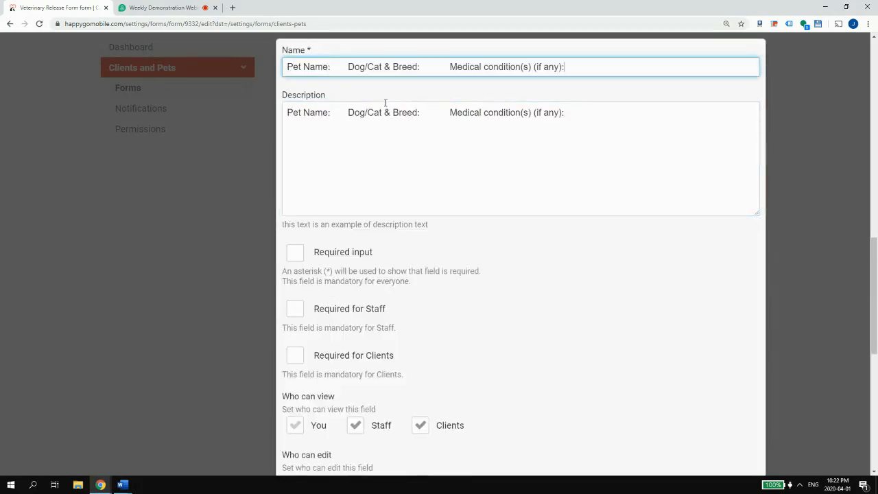
pyautogui.moveTo(346, 67); pyautogui.dragTo(719, 82)
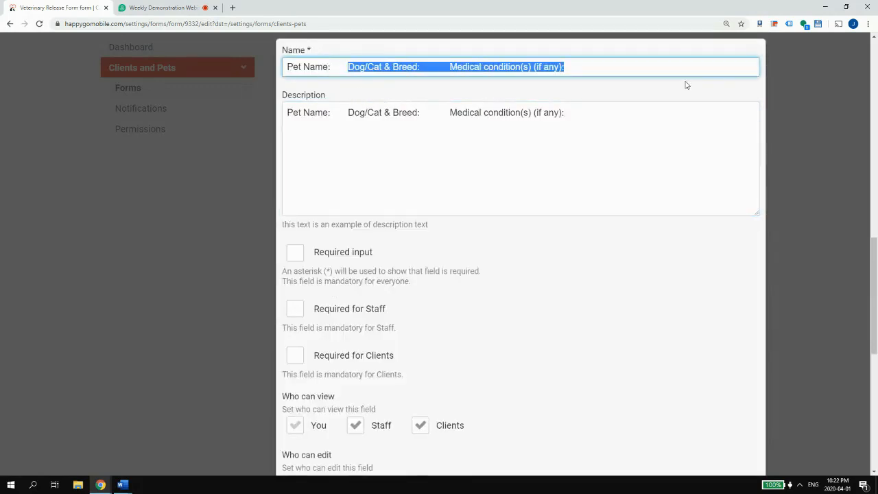
pyautogui.press('BackSpace')
# - Clear the Pet Name description, stop staff from editing it, and save the field
pyautogui.scroll(-1, 398, 94)
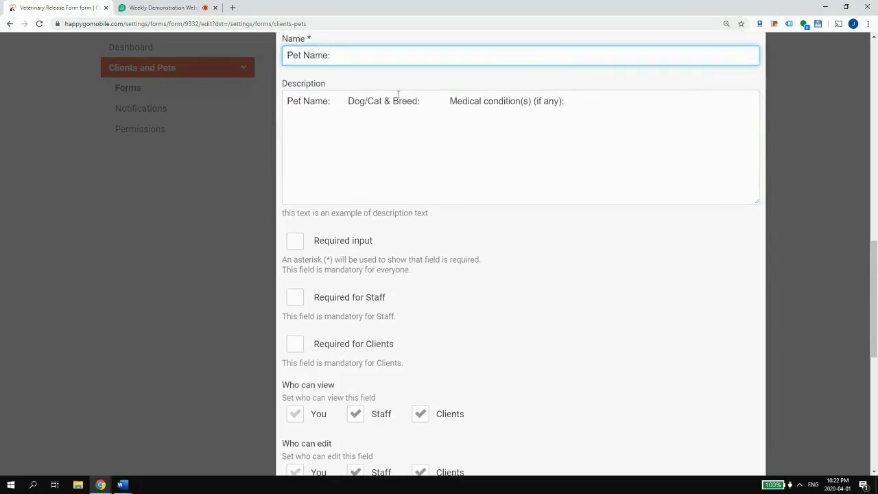
pyautogui.moveTo(690, 110); pyautogui.dragTo(136, 110)
pyautogui.hotkey('ctrl', 'c')
pyautogui.press('BackSpace')
pyautogui.scroll(-5, 435, 157)
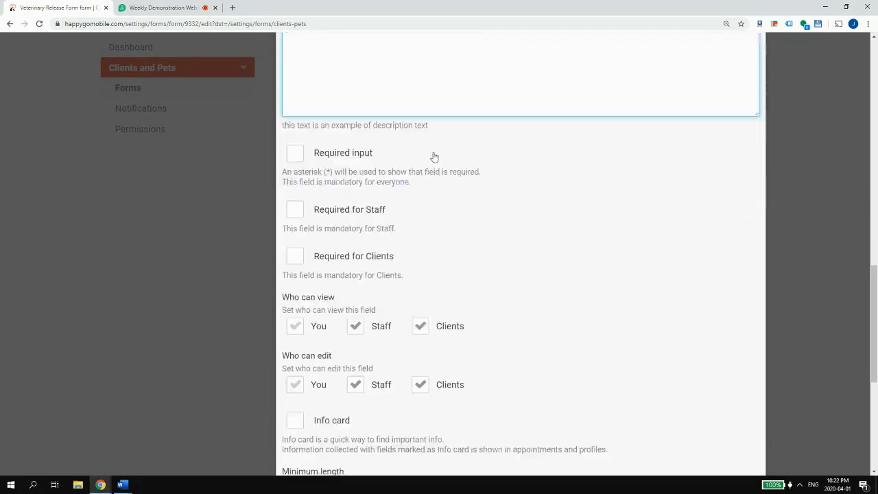
pyautogui.scroll(1, 385, 130)
pyautogui.click(371, 176)
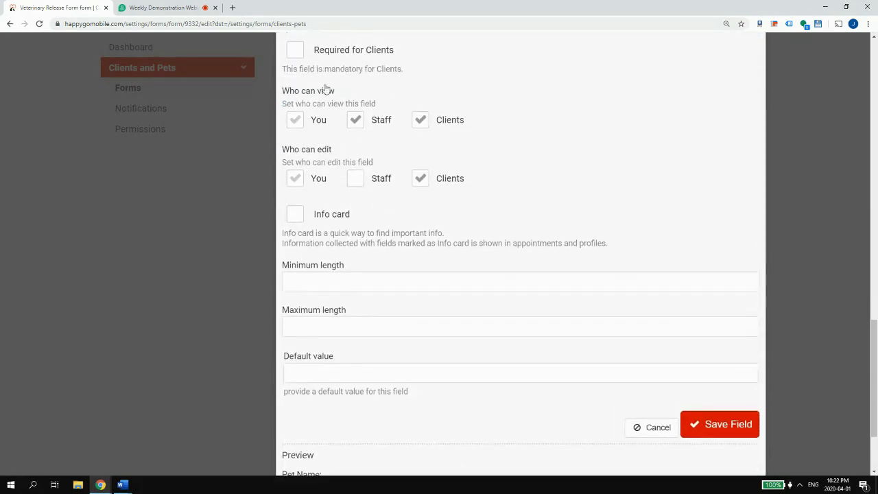
pyautogui.scroll(1, 326, 83)
pyautogui.scroll(-2, 476, 127)
pyautogui.click(722, 316)
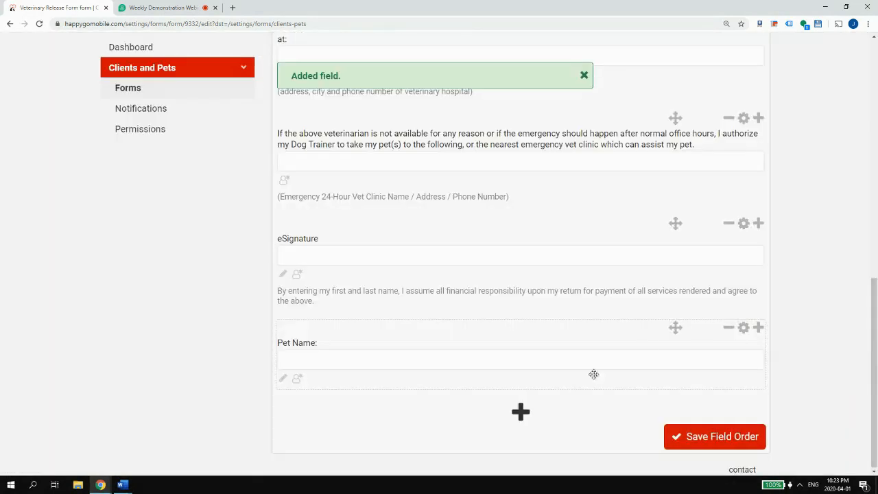
# - Add another one-line text field named from the pasted breed text, trimmed to 'Dog/Cat & Breed:'
pyautogui.click(520, 412)
pyautogui.click(383, 331)
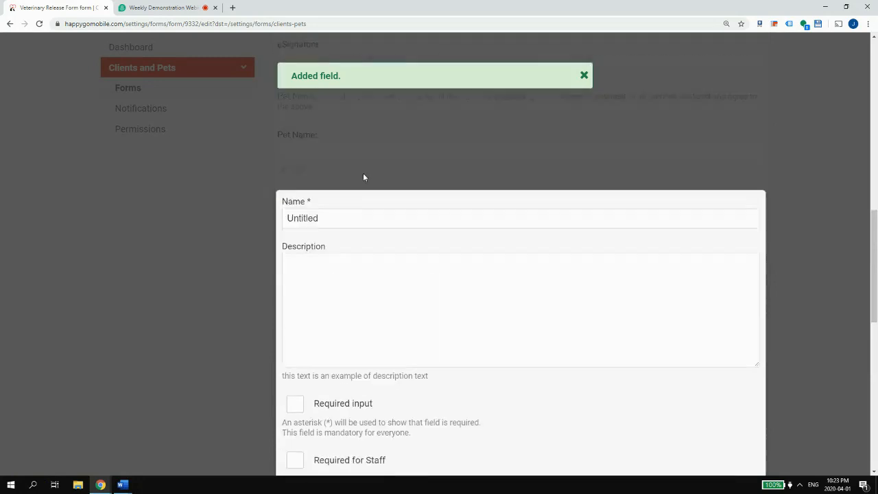
pyautogui.doubleClick(337, 232)
pyautogui.hotkey('ctrl', 'v')
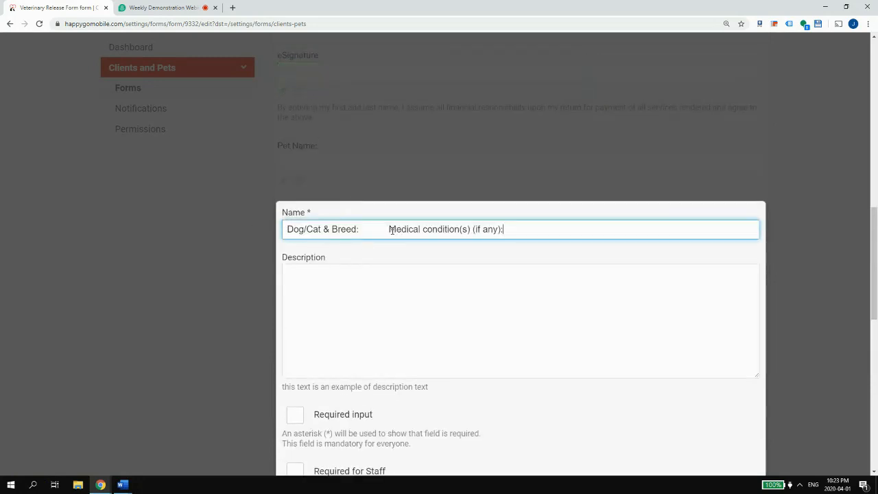
pyautogui.moveTo(391, 230); pyautogui.dragTo(656, 228)
pyautogui.hotkey('ctrl', 'c')
pyautogui.press('BackSpace')
pyautogui.press('BackSpace')
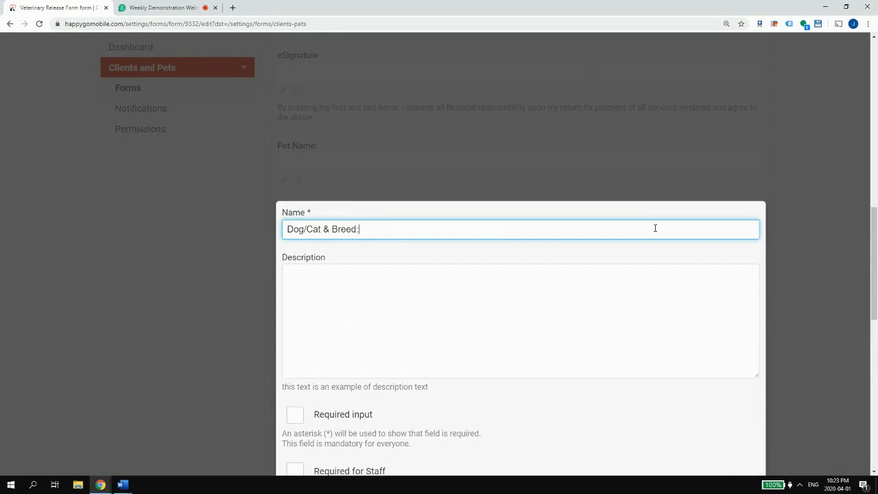
# - Make Breed required for clients, shorten its name to 'Breed:', block staff editing, and save
pyautogui.scroll(-5, 618, 261)
pyautogui.click(328, 204)
pyautogui.scroll(4, 343, 219)
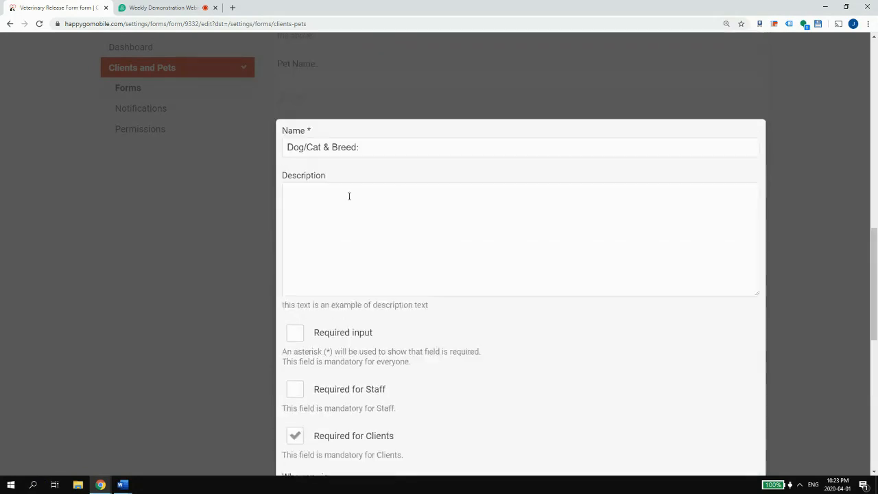
pyautogui.click(325, 159)
pyautogui.press('BackSpace')
pyautogui.press('BackSpace')
pyautogui.press('BackSpace')
pyautogui.press('BackSpace')
pyautogui.press('BackSpace')
pyautogui.press('BackSpace')
pyautogui.press('BackSpace')
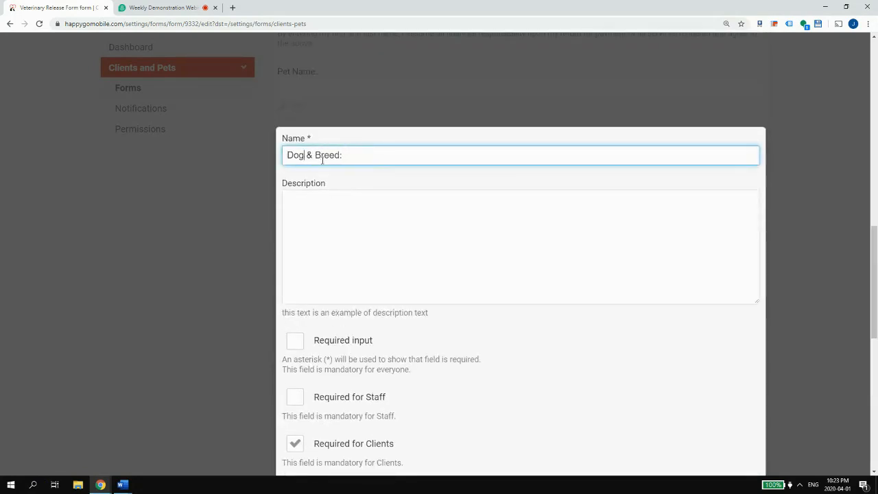
pyautogui.press('Delete')
pyautogui.press('Delete')
pyautogui.press('Delete')
pyautogui.scroll(-5, 444, 172)
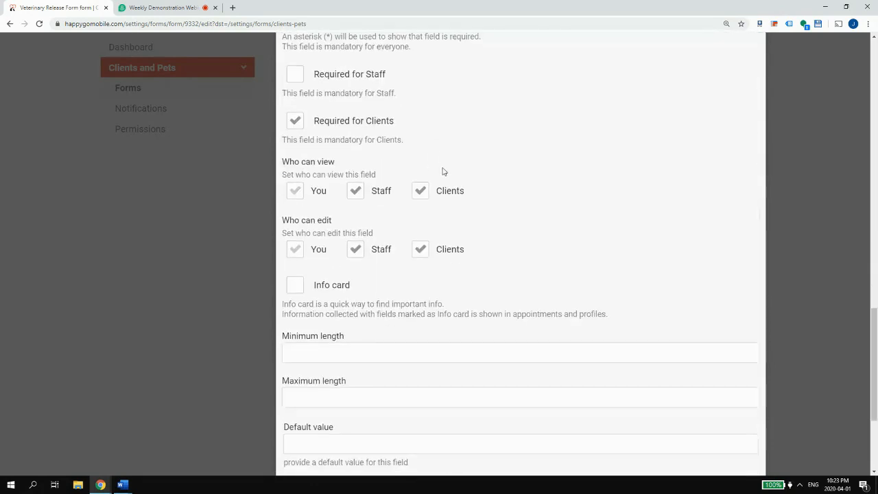
pyautogui.scroll(-2, 329, 166)
pyautogui.click(370, 142)
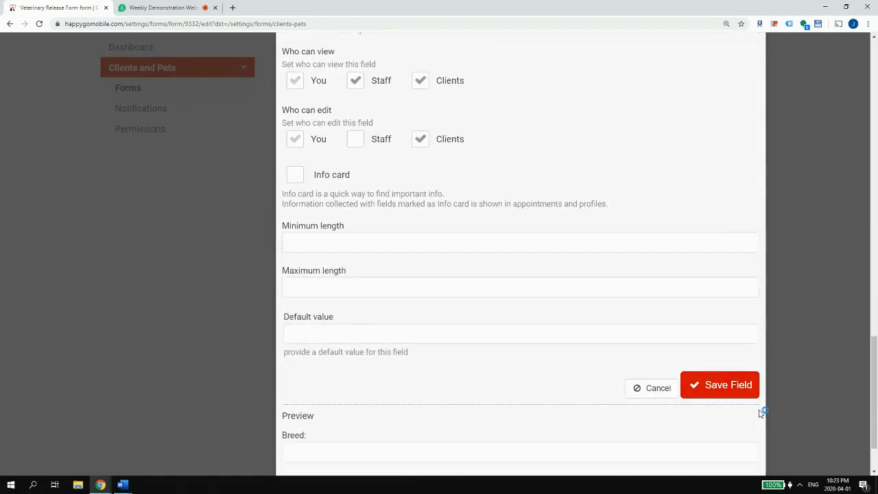
pyautogui.click(746, 387)
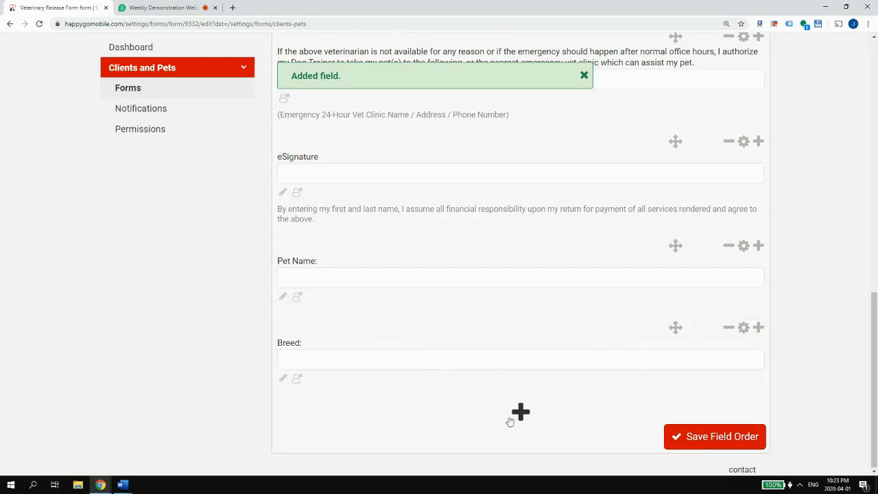
# - Add a one-line text field named 'Medical condition(s) (if any):', copied from the Vet-Release document
pyautogui.click(759, 330)
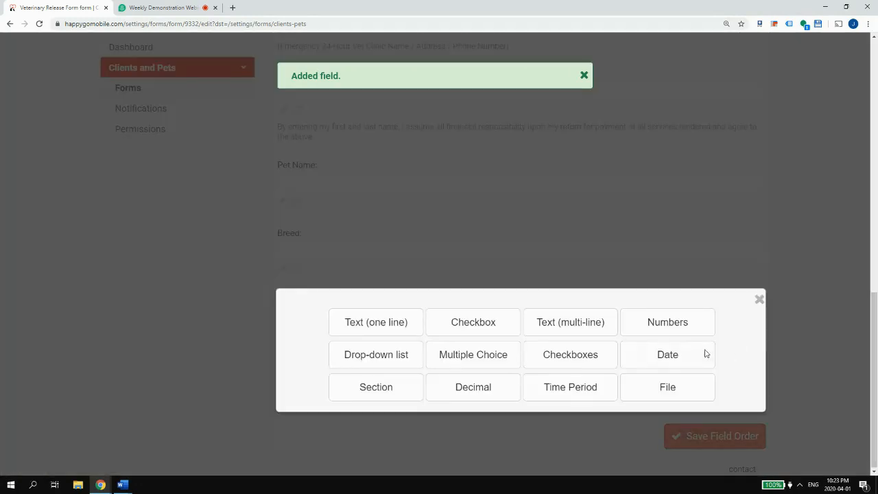
pyautogui.click(123, 487)
pyautogui.click(346, 432)
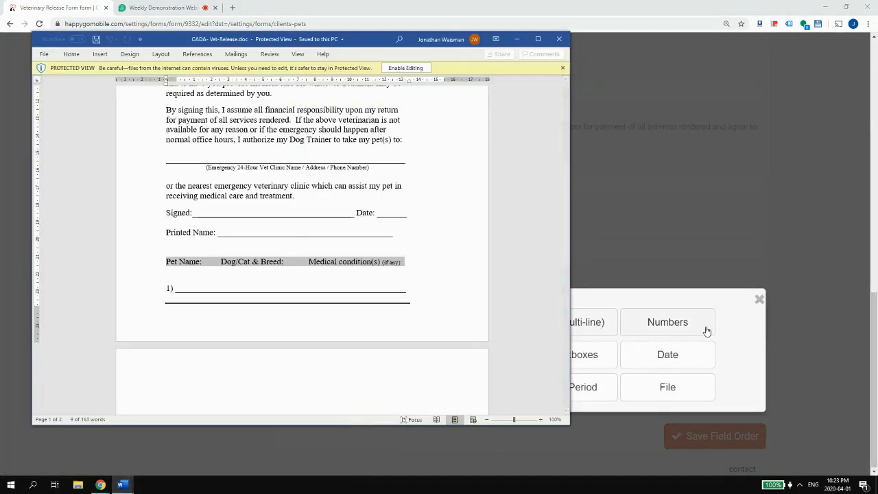
pyautogui.click(753, 302)
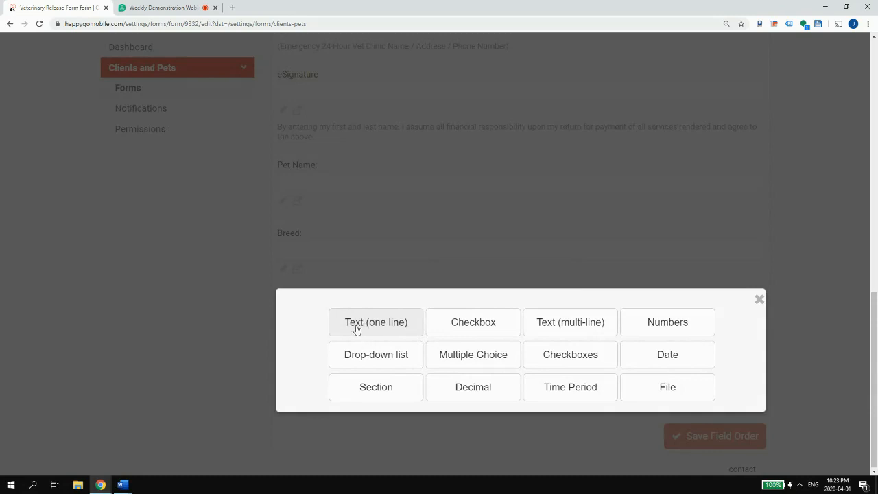
pyautogui.click(357, 326)
pyautogui.click(364, 60)
pyautogui.hotkey('ctrl', 'a')
pyautogui.hotkey('ctrl', 'v')
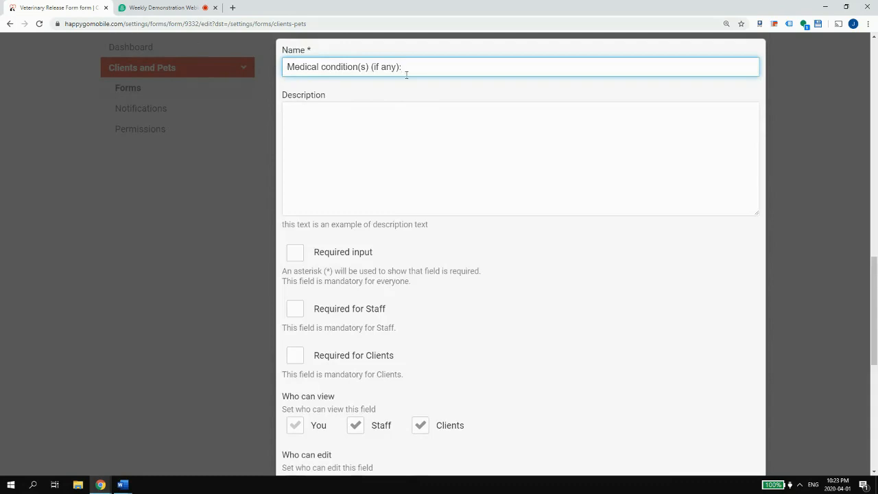
# - Make it required for clients and not staff-editable, then save the field and field order
pyautogui.scroll(-2, 405, 227)
pyautogui.click(334, 226)
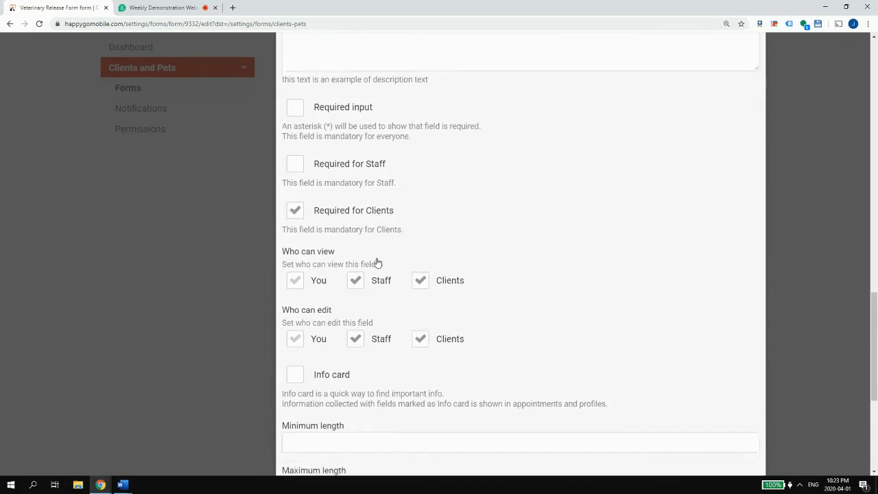
pyautogui.scroll(-3, 376, 261)
pyautogui.click(381, 166)
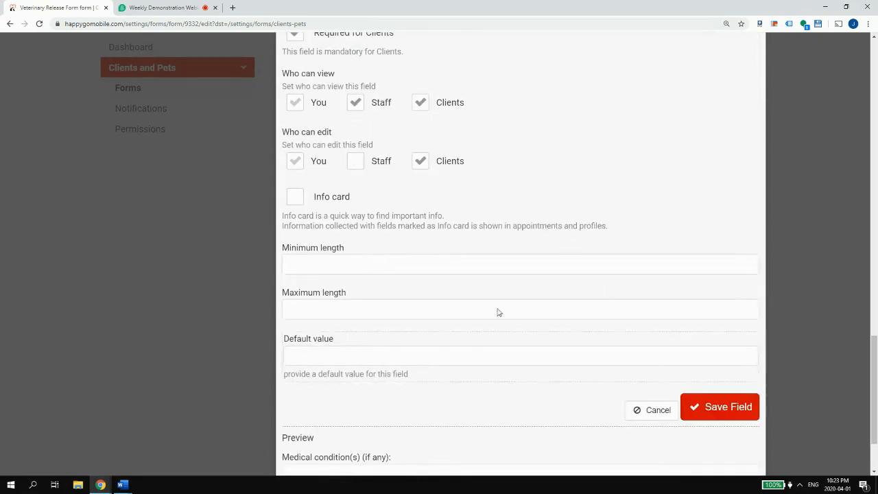
pyautogui.click(708, 406)
pyautogui.click(733, 433)
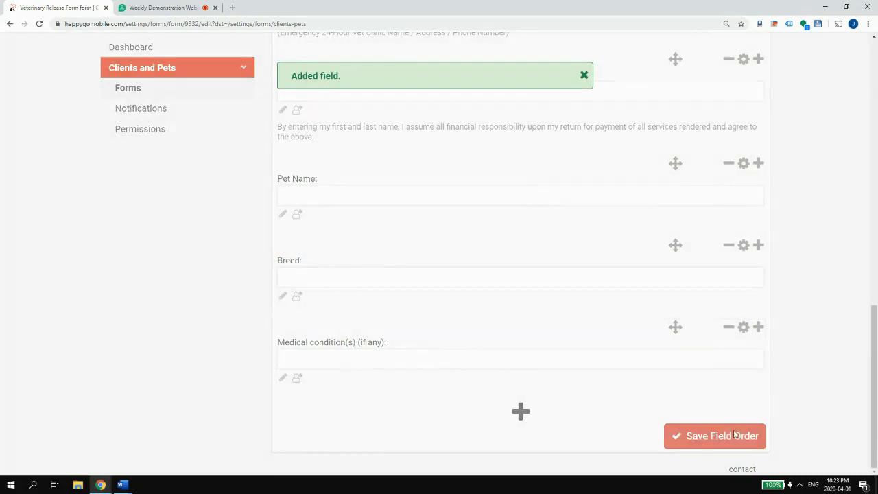
# - Switch to the pet owner profile and open Hugo (TEST Pet)'s Veterinary Release Form via Forms
pyautogui.scroll(-3, 358, 394)
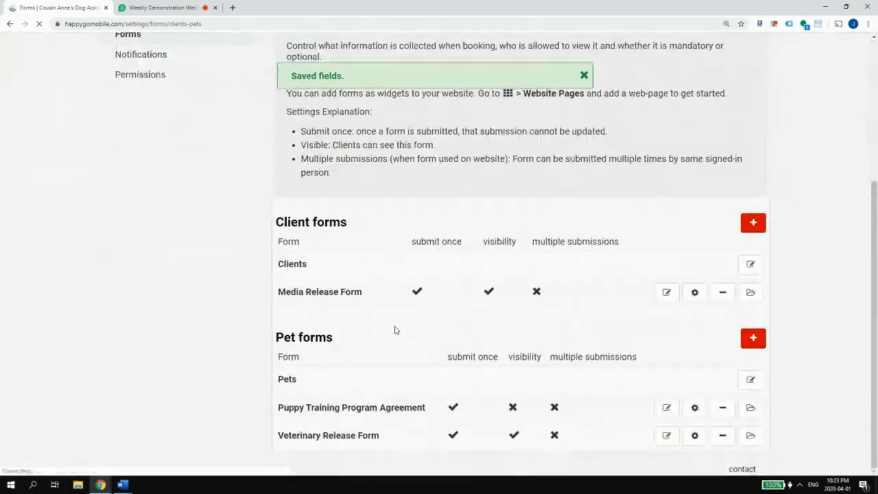
pyautogui.scroll(3, 350, 445)
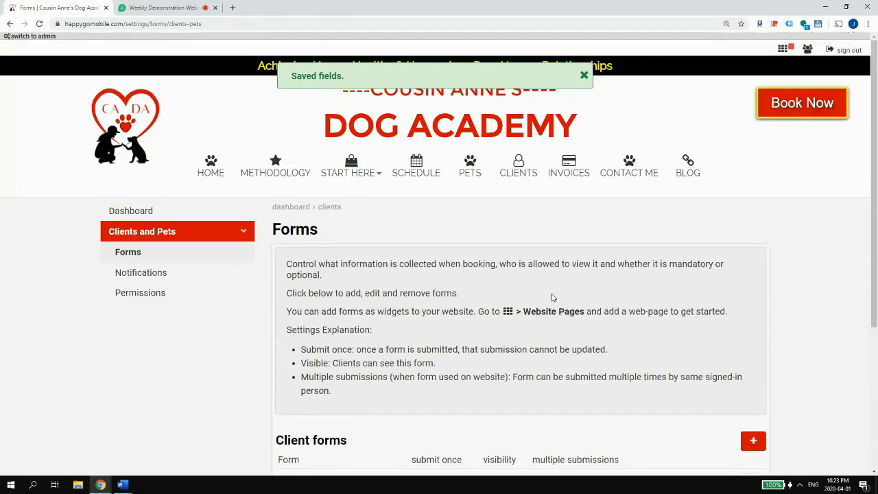
pyautogui.click(809, 51)
pyautogui.click(765, 68)
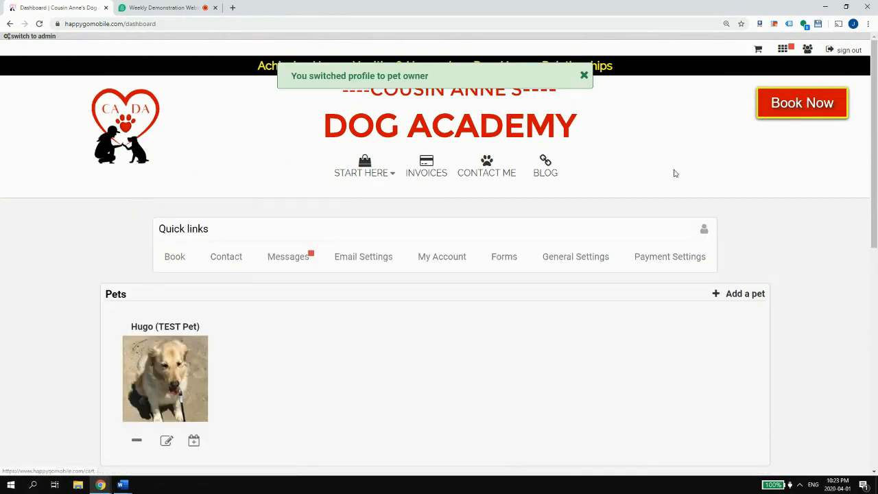
pyautogui.click(505, 257)
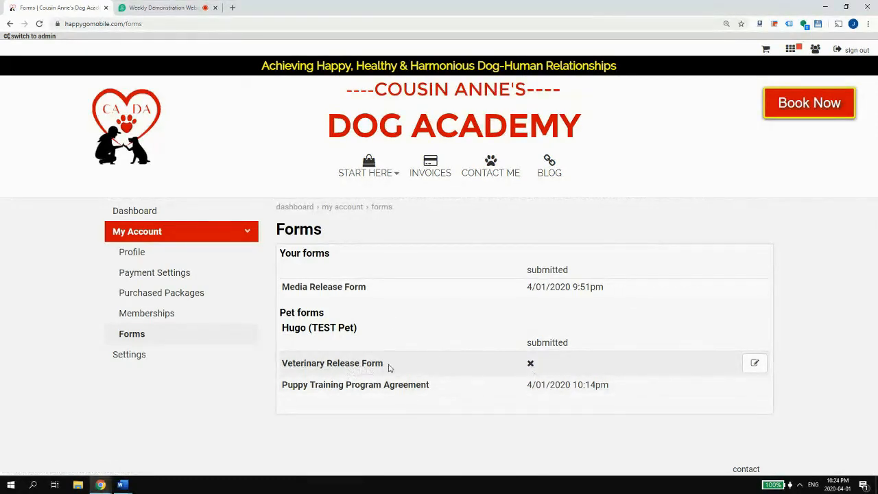
pyautogui.click(332, 365)
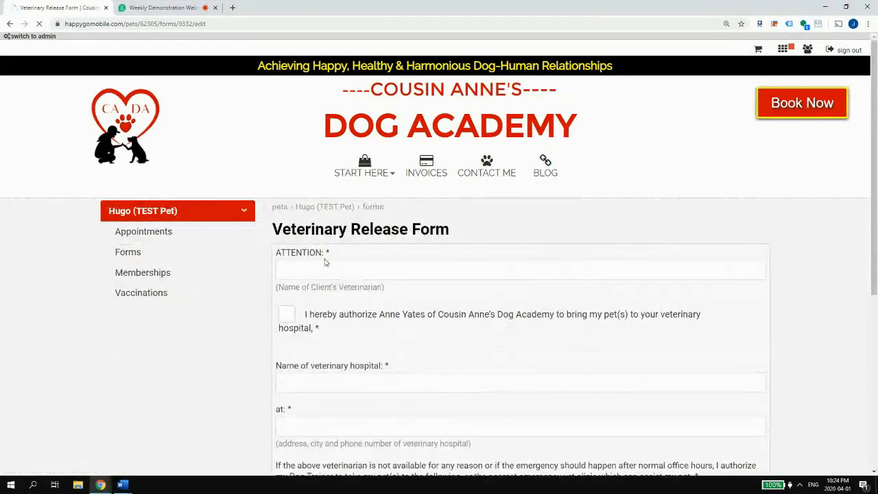
# - Answer ATTENTION, tick the authorization box, and enter 'Fake vet hospit' with a fake address
pyautogui.click(327, 269)
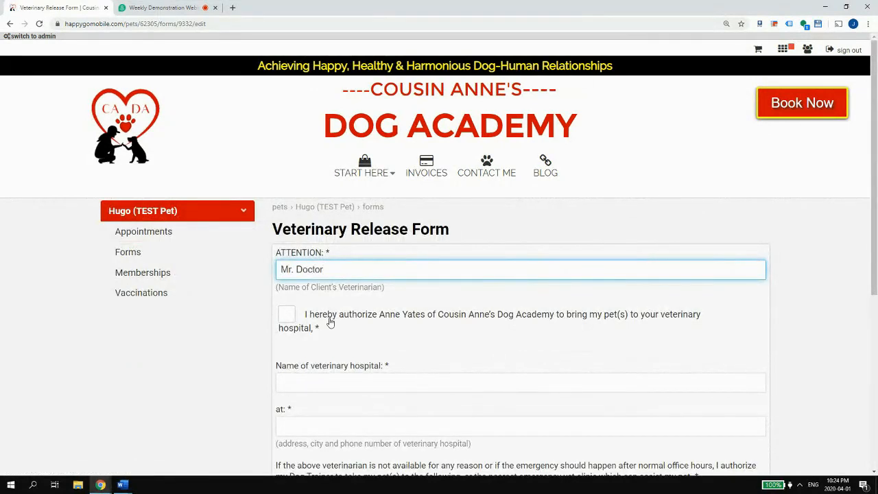
pyautogui.click(287, 315)
pyautogui.scroll(-1, 357, 322)
pyautogui.click(347, 329)
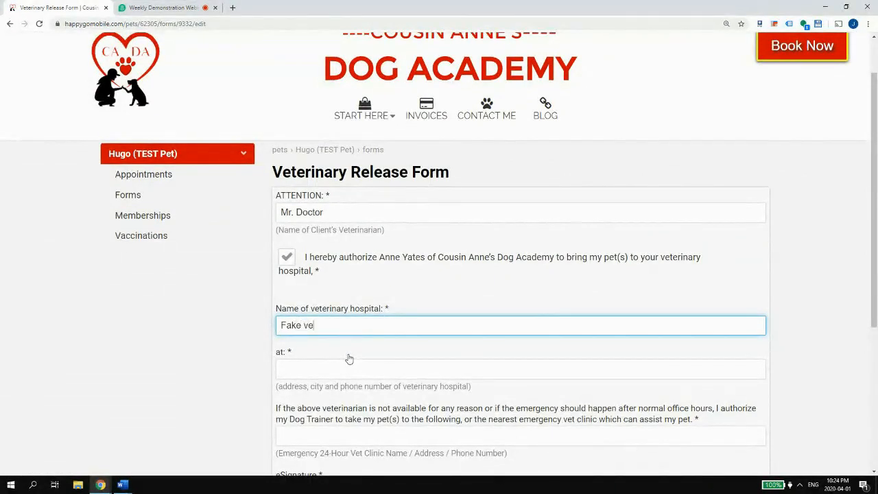
pyautogui.write('Fake vet hospital')
pyautogui.click(346, 370)
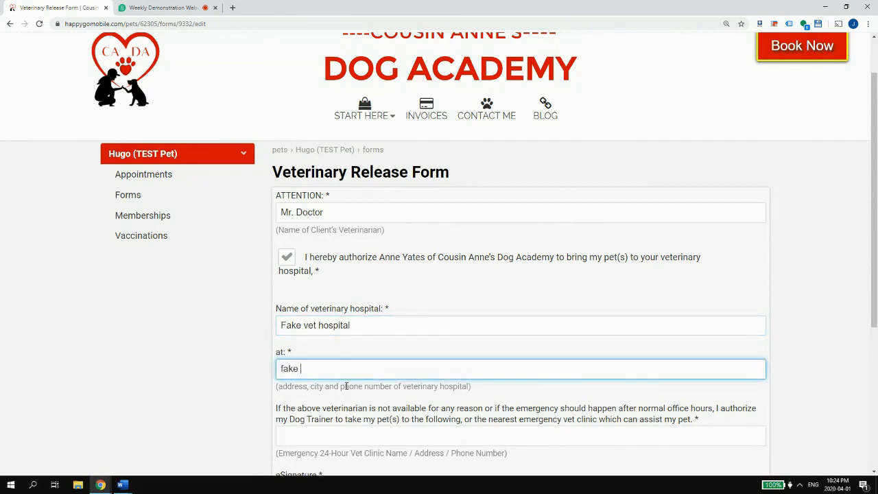
pyautogui.write('fake adress..')
pyautogui.press('BackSpace')
pyautogui.press('BackSpace')
pyautogui.press('BackSpace')
pyautogui.press('BackSpace')
pyautogui.write('dress..')
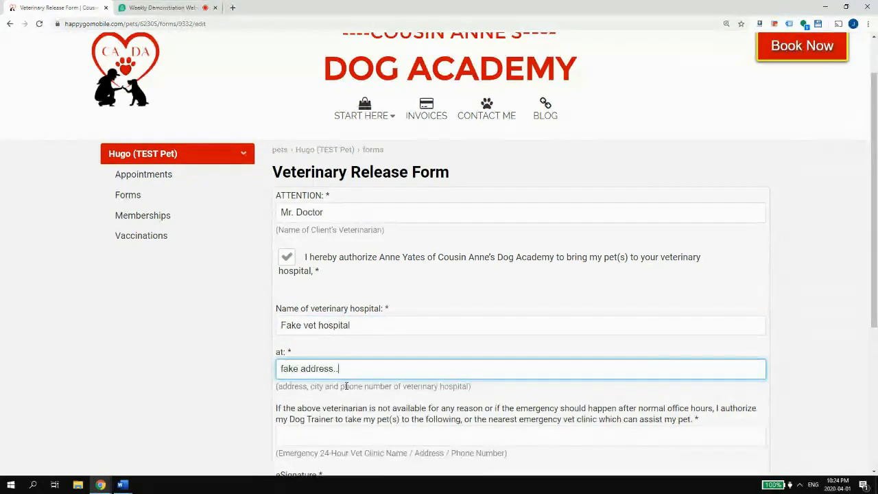
# - Fill emergency clinic, eSignature, Pet Name Hugo, Breed Golden, condition Happy Go Lucky, then submit
pyautogui.scroll(-3, 336, 384)
pyautogui.click(310, 331)
pyautogui.write('adsf')
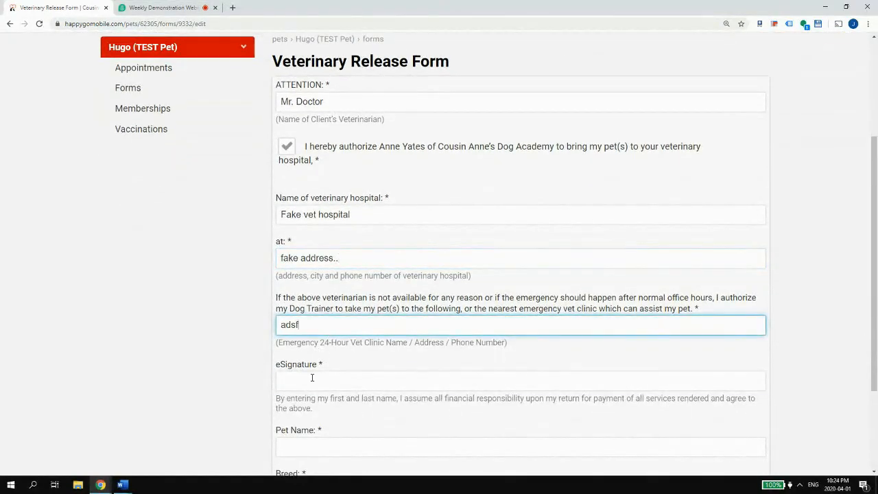
pyautogui.click(312, 379)
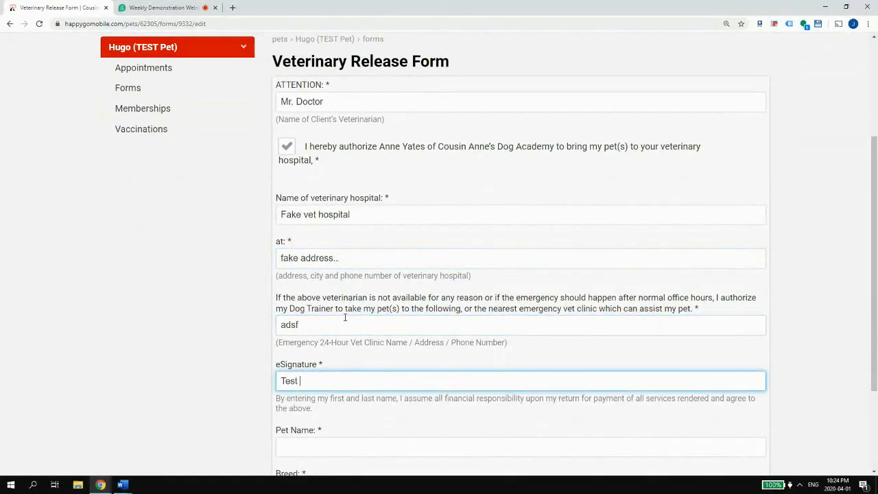
pyautogui.scroll(-2, 345, 317)
pyautogui.click(310, 312)
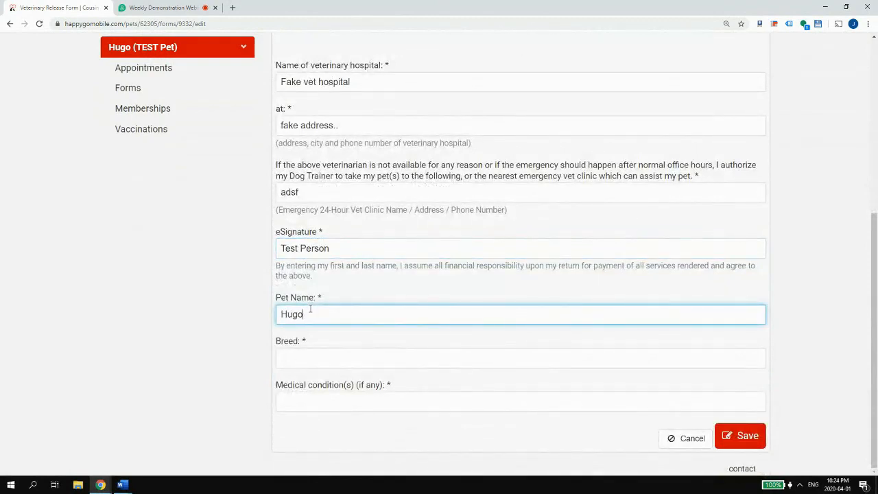
pyautogui.press('Tab')
pyautogui.write('G')
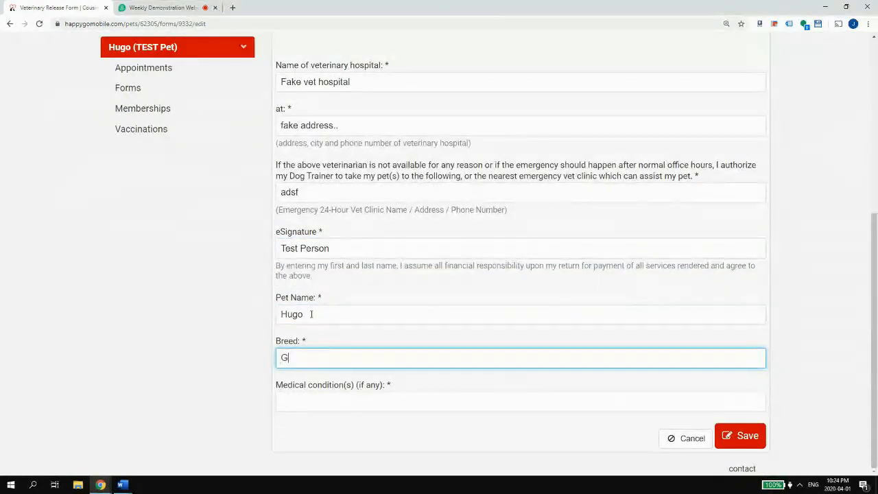
pyautogui.press('Tab')
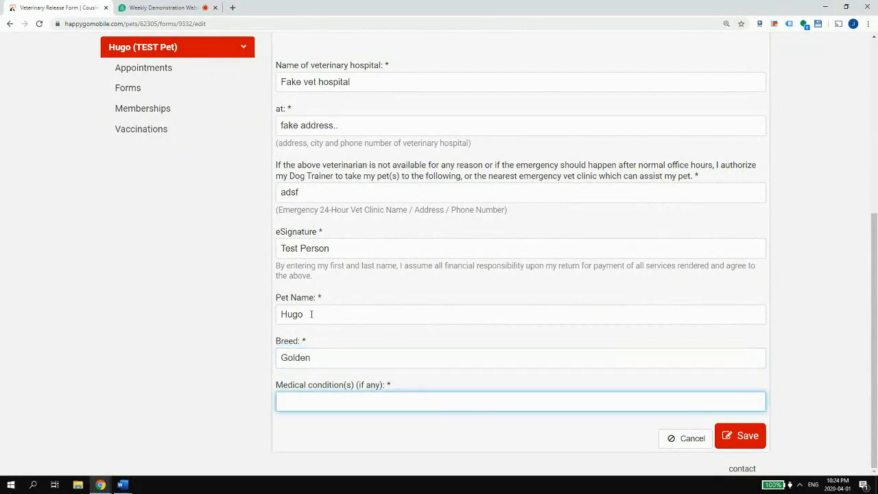
pyautogui.write('Happy Go Lucky')
pyautogui.click(759, 439)
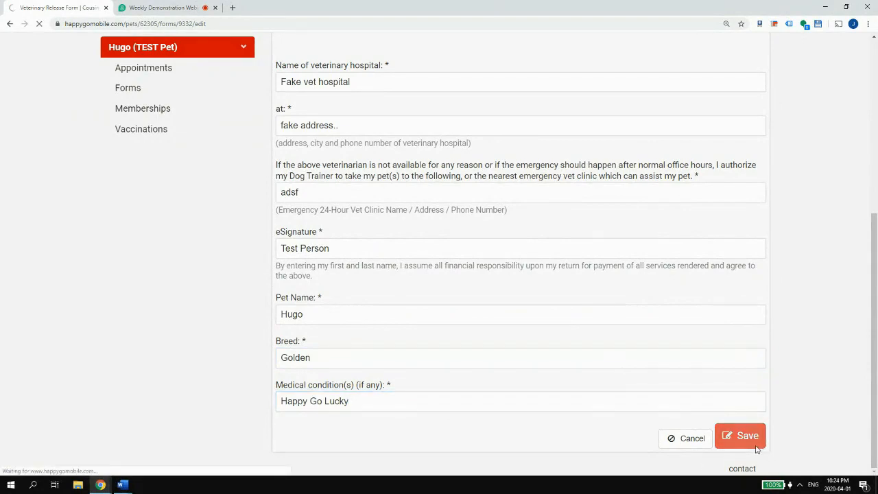
# - Review the submitted answers, selecting text in the authorization paragraph and the 'adsf' emergency clinic answer
pyautogui.scroll(-3, 586, 355)
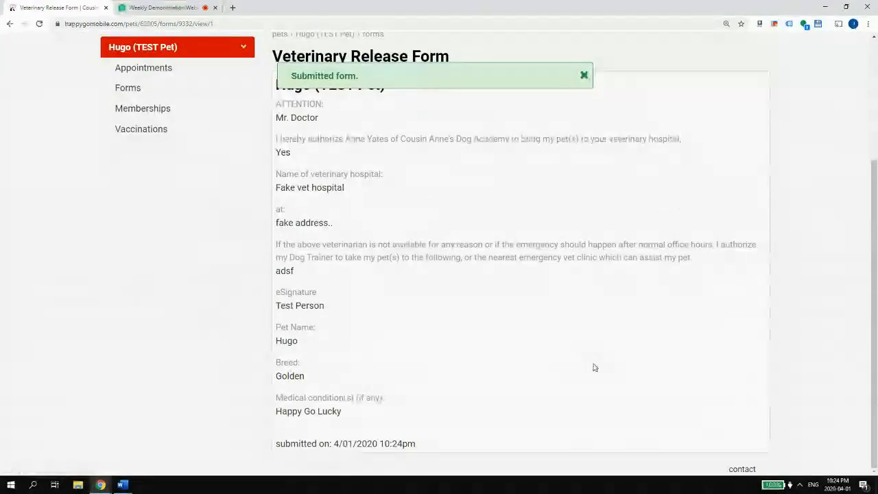
pyautogui.scroll(3, 618, 323)
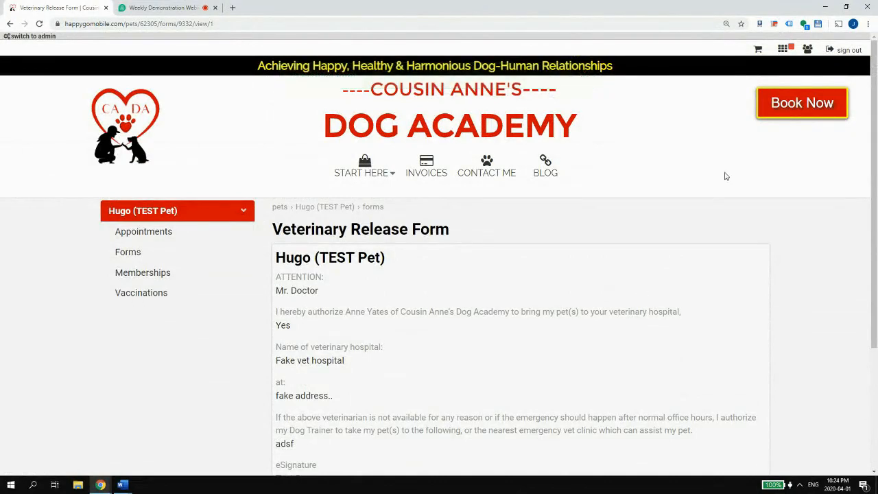
pyautogui.scroll(-3, 670, 214)
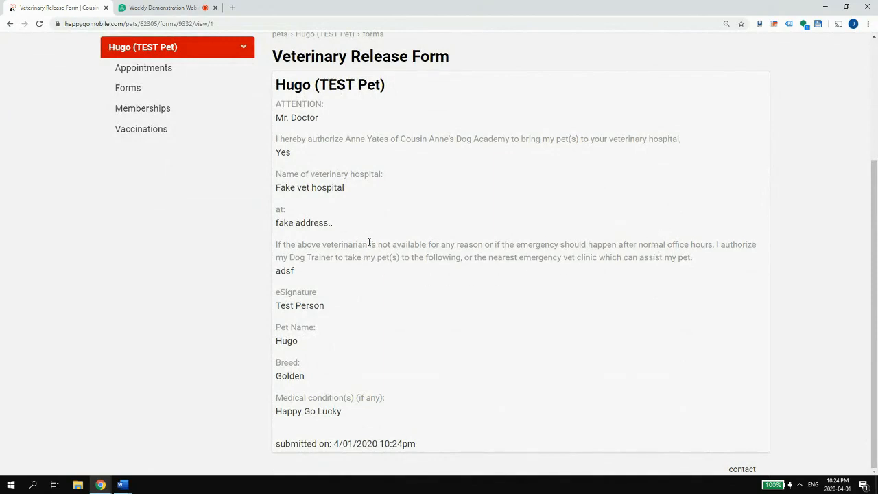
pyautogui.moveTo(464, 247); pyautogui.dragTo(703, 245)
pyautogui.moveTo(299, 257); pyautogui.dragTo(453, 258)
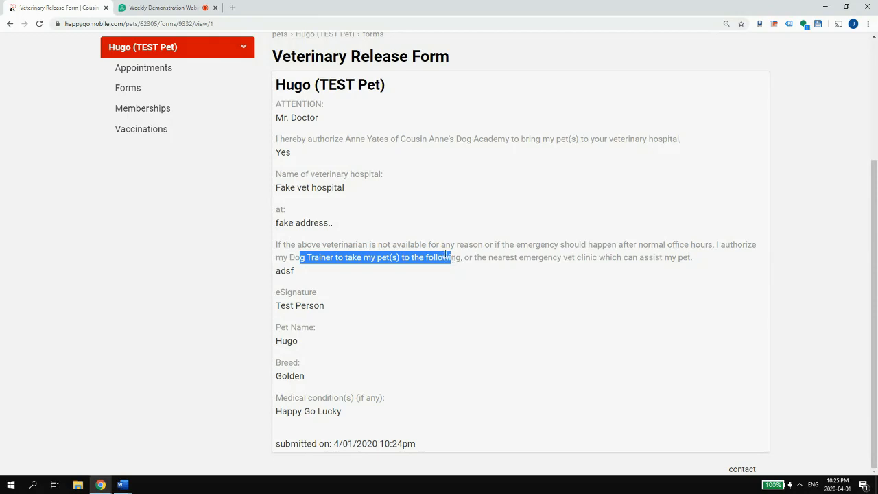
pyautogui.moveTo(306, 271); pyautogui.dragTo(276, 272)
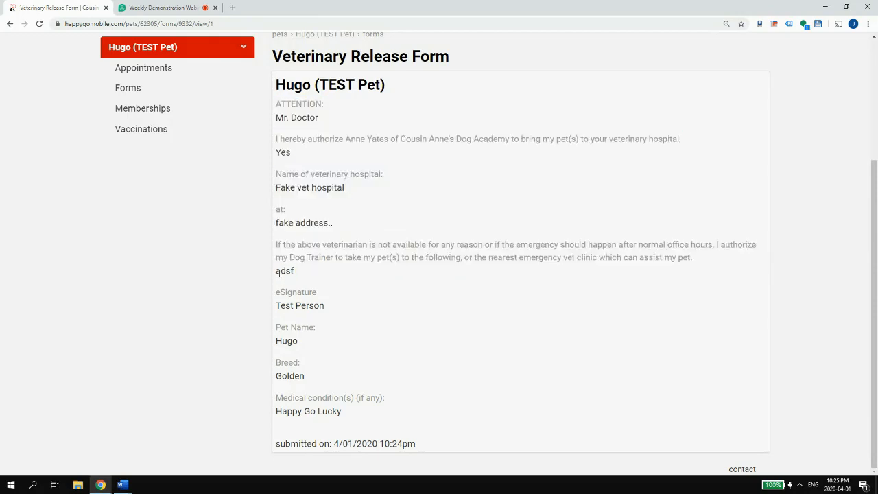
pyautogui.doubleClick(277, 271)
pyautogui.click(279, 271)
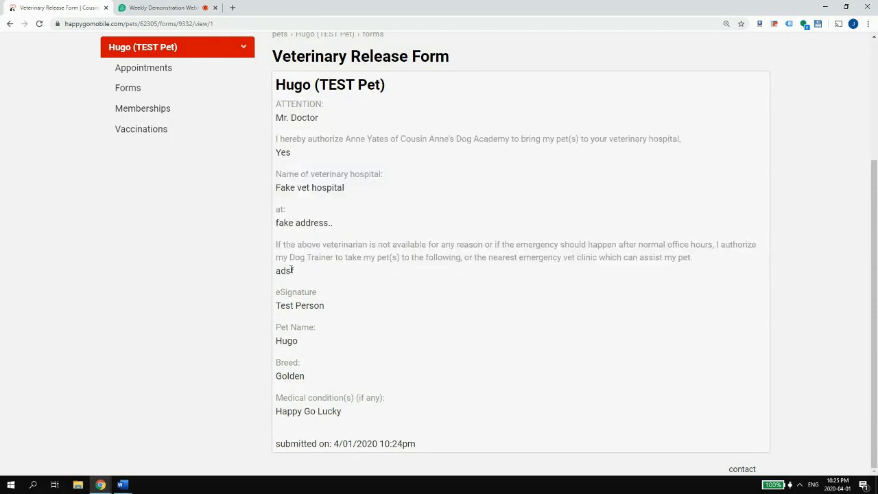
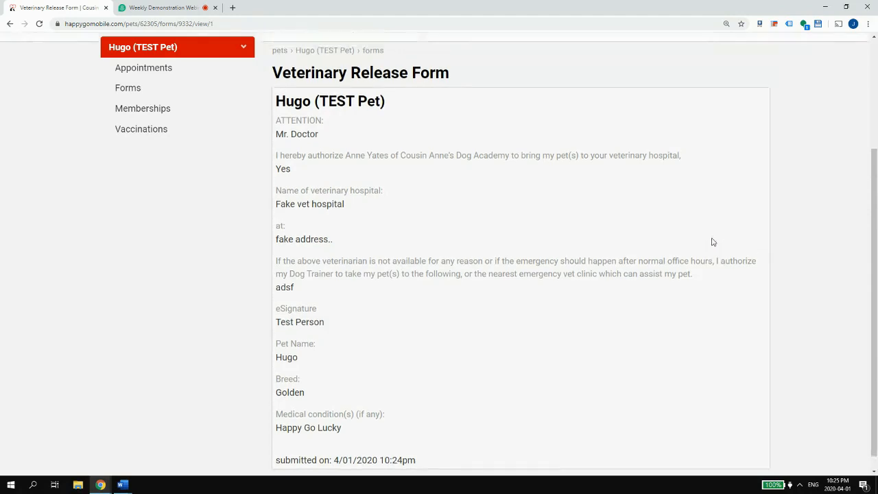
# - Look over Hugo's Veterinary Release Form and bring up Chrome's print preview with Ctrl+P
pyautogui.scroll(2, 712, 241)
pyautogui.scroll(-2, 771, 160)
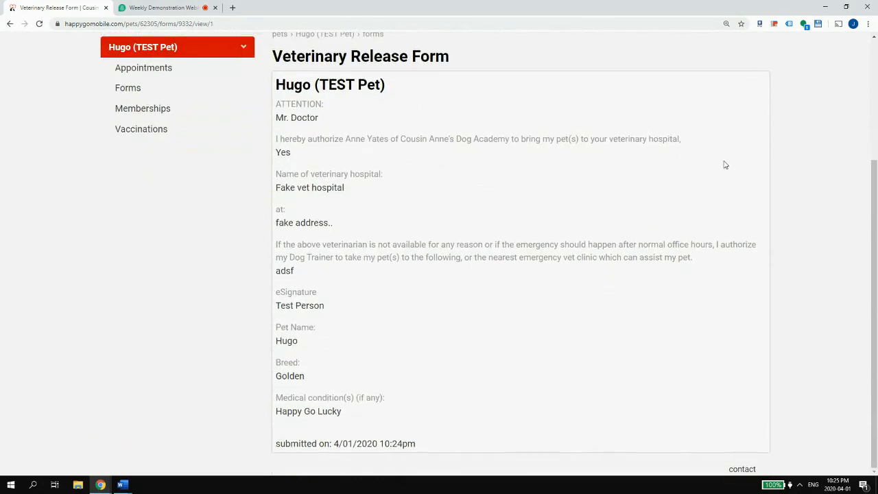
pyautogui.scroll(3, 562, 110)
pyautogui.scroll(-2, 577, 130)
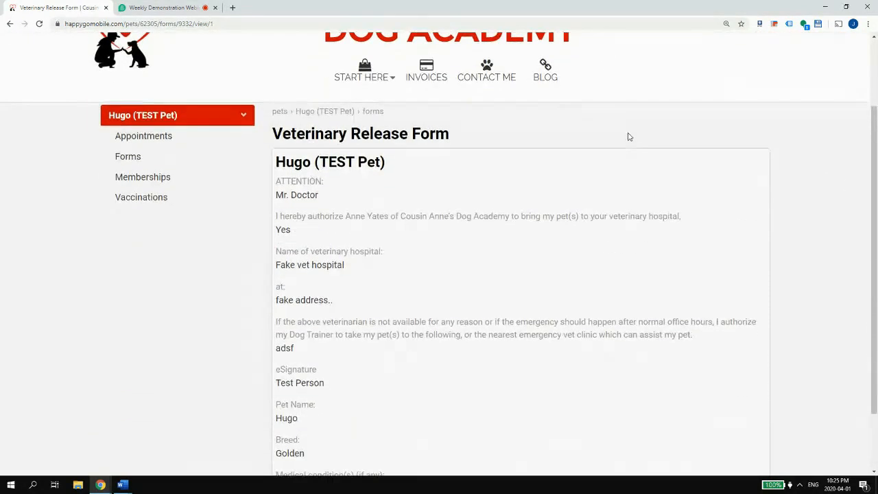
pyautogui.scroll(-2, 663, 148)
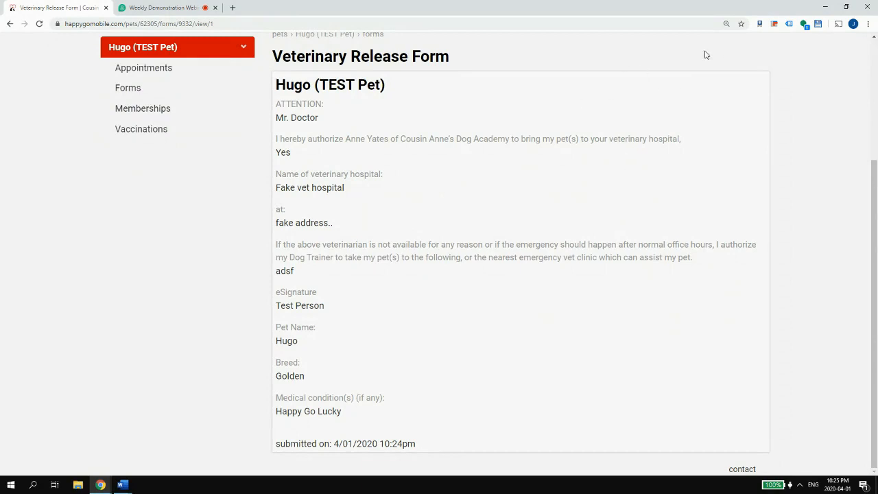
pyautogui.scroll(2, 685, 78)
pyautogui.scroll(-2, 684, 78)
pyautogui.hotkey('ctrl', 'p')
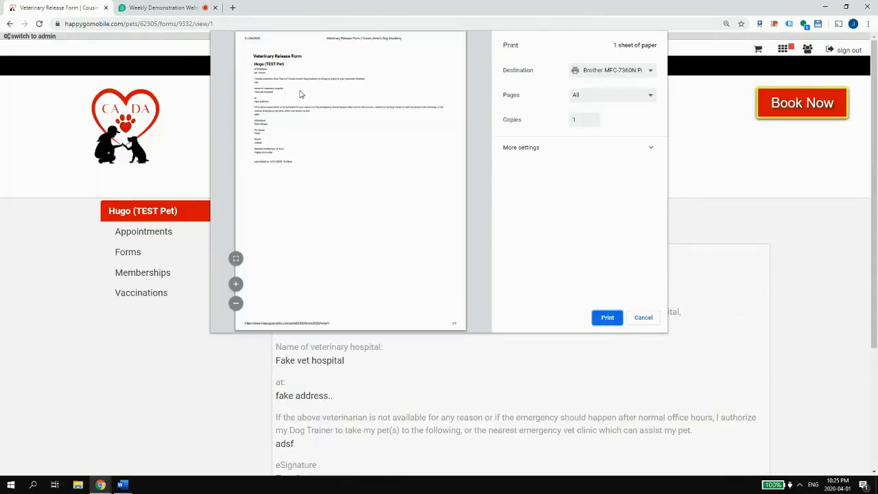
pyautogui.scroll(5, 307, 96)
pyautogui.scroll(-7, 307, 96)
pyautogui.scroll(3, 307, 94)
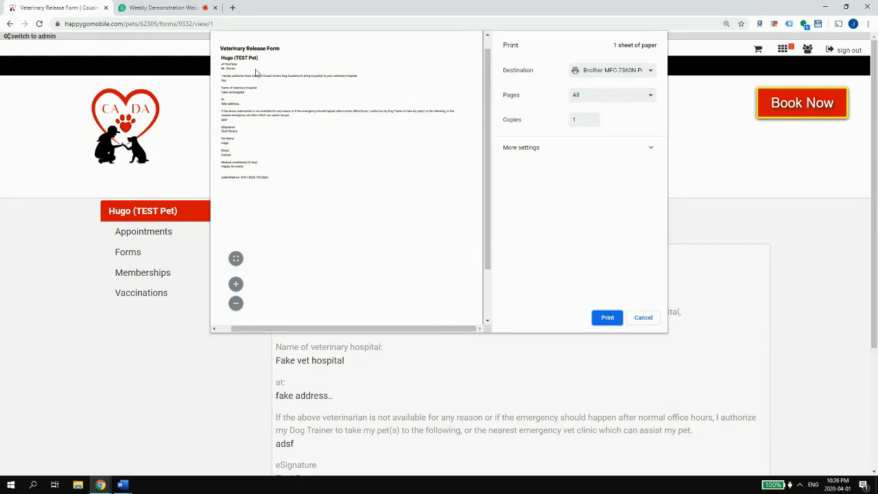
# - Save the page as 'Veterinary Release Form _ Cousin Anne's Dog Academy.pdf' in Downloads
pyautogui.click(580, 72)
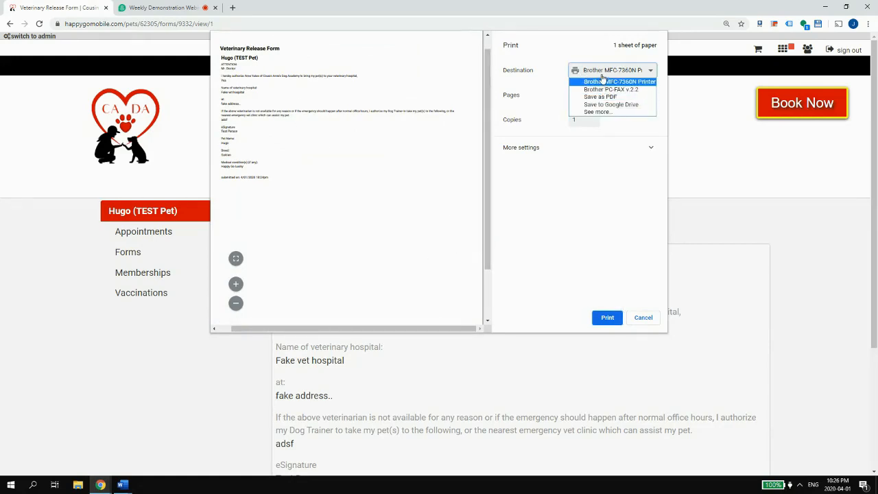
pyautogui.click(598, 98)
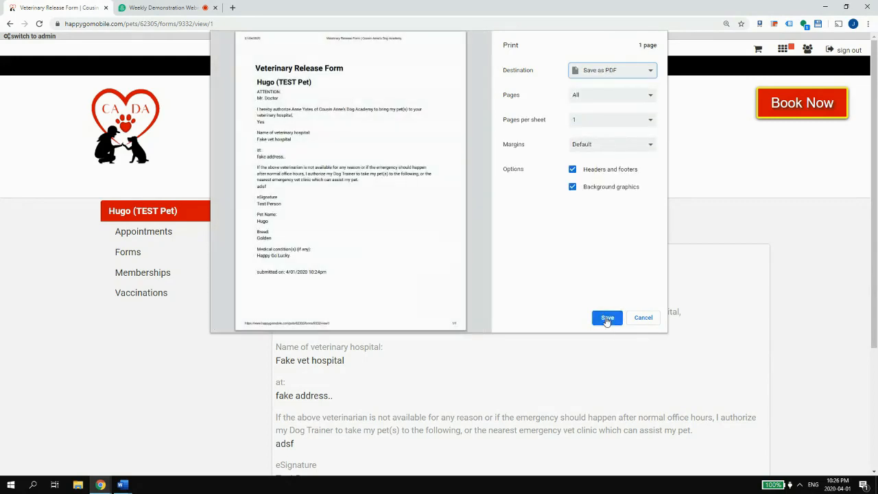
pyautogui.click(606, 319)
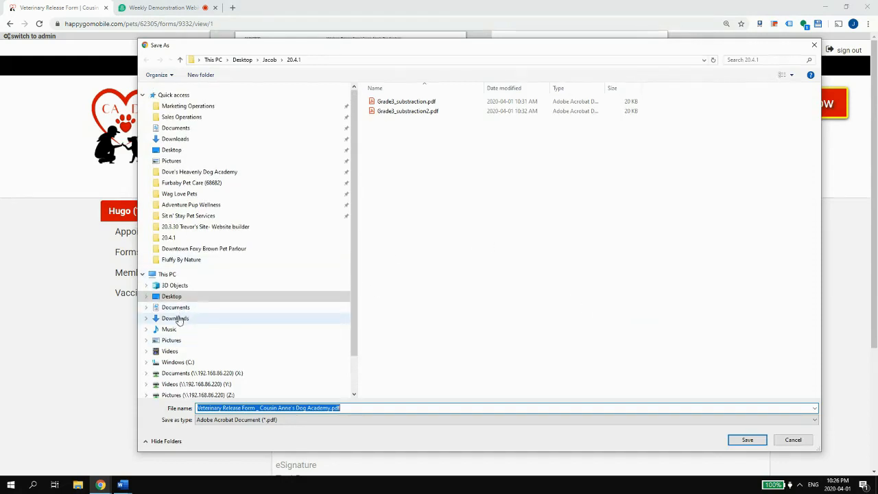
pyautogui.click(215, 318)
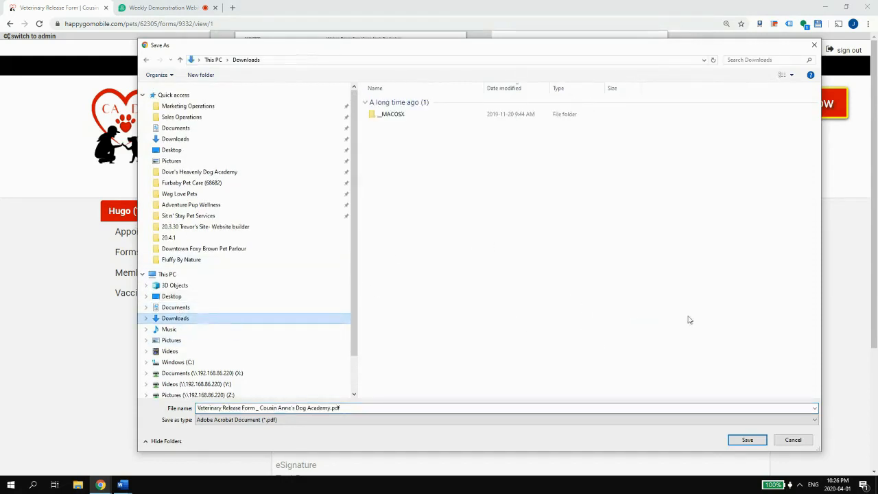
pyautogui.click(746, 442)
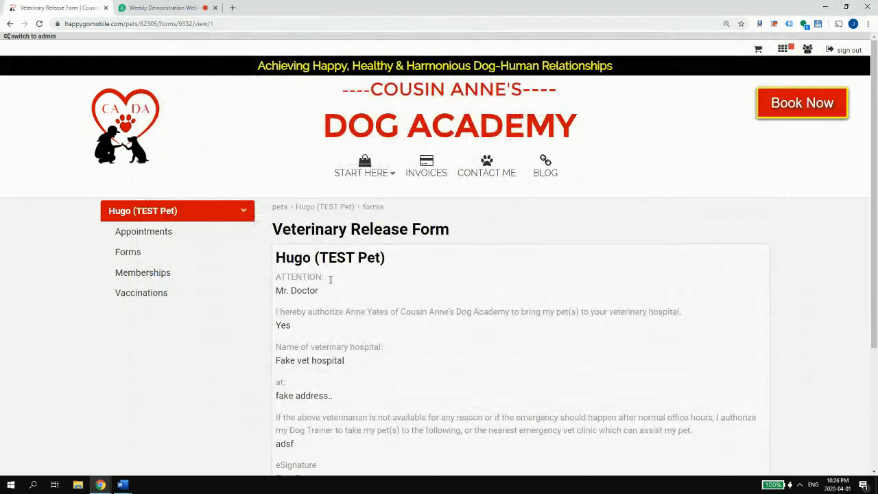
pyautogui.click(78, 485)
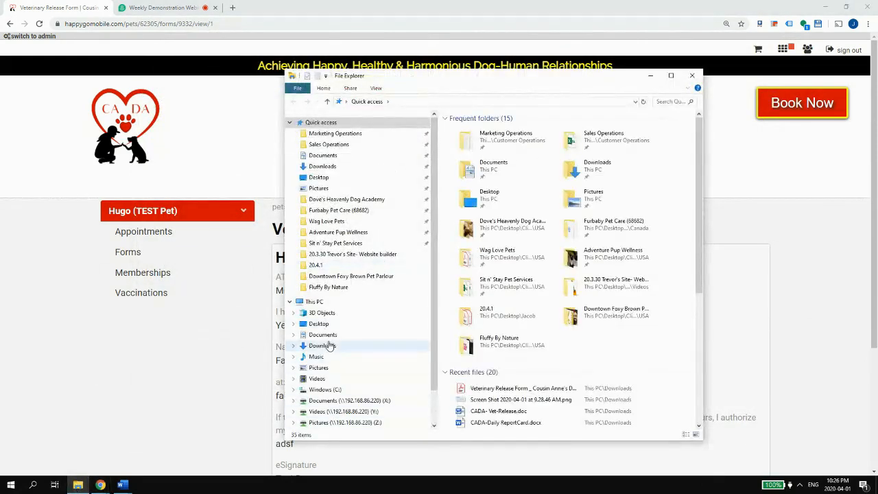
pyautogui.click(336, 346)
pyautogui.click(490, 142)
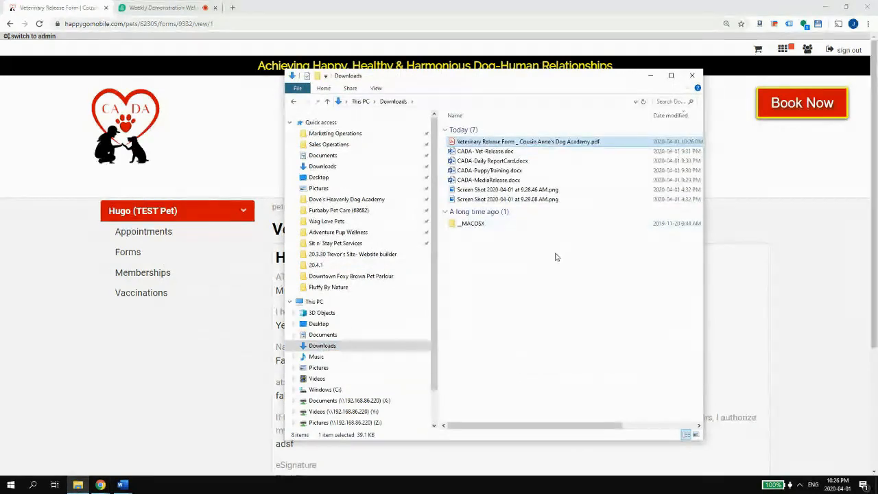
pyautogui.doubleClick(488, 142)
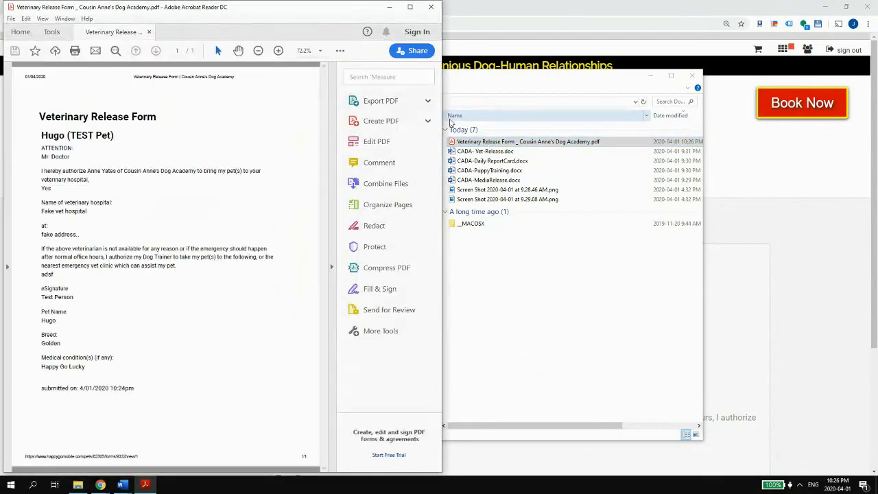
pyautogui.click(412, 7)
pyautogui.scroll(-2, 492, 183)
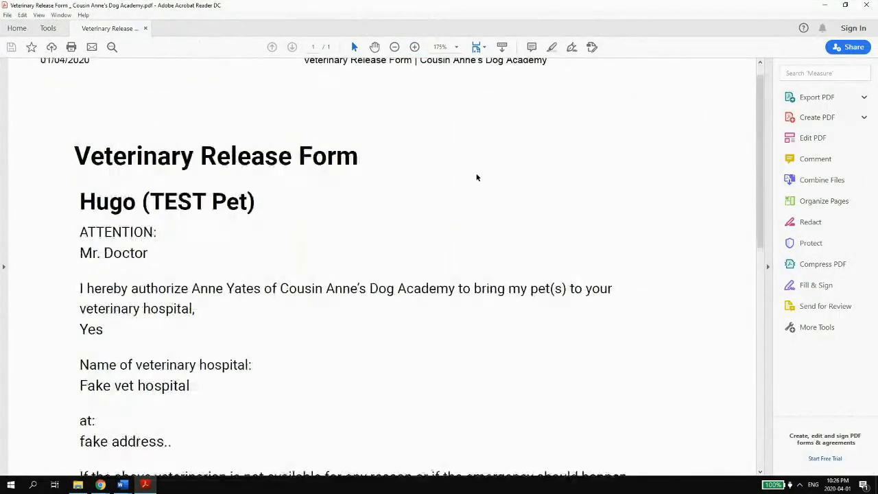
pyautogui.scroll(-3, 475, 177)
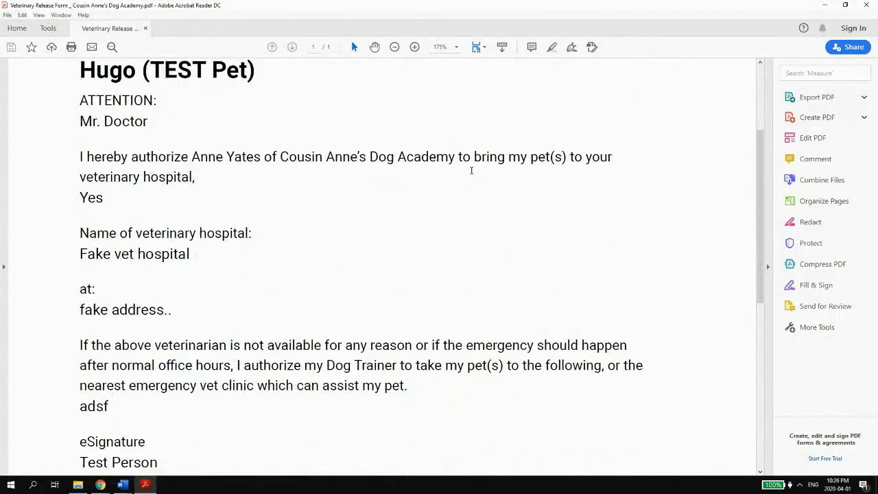
pyautogui.scroll(-1, 472, 175)
pyautogui.scroll(-1, 471, 173)
pyautogui.scroll(-2, 471, 173)
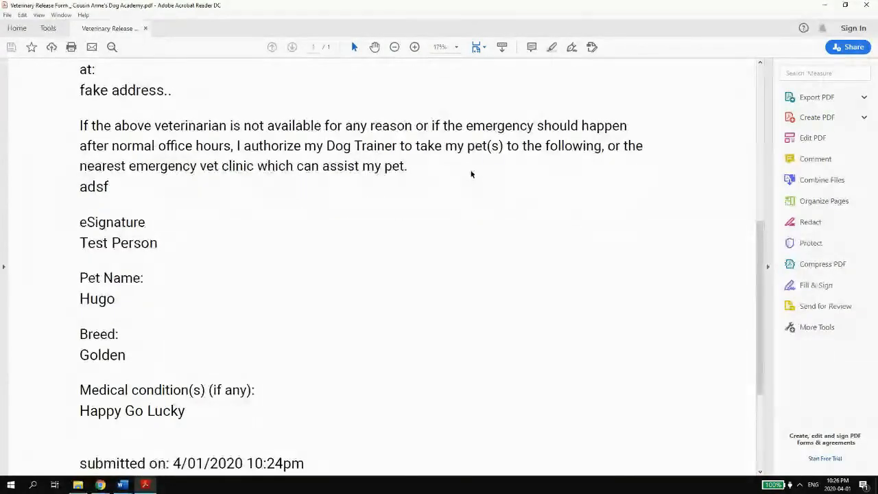
pyautogui.scroll(-1, 471, 179)
pyautogui.moveTo(123, 354); pyautogui.dragTo(315, 356)
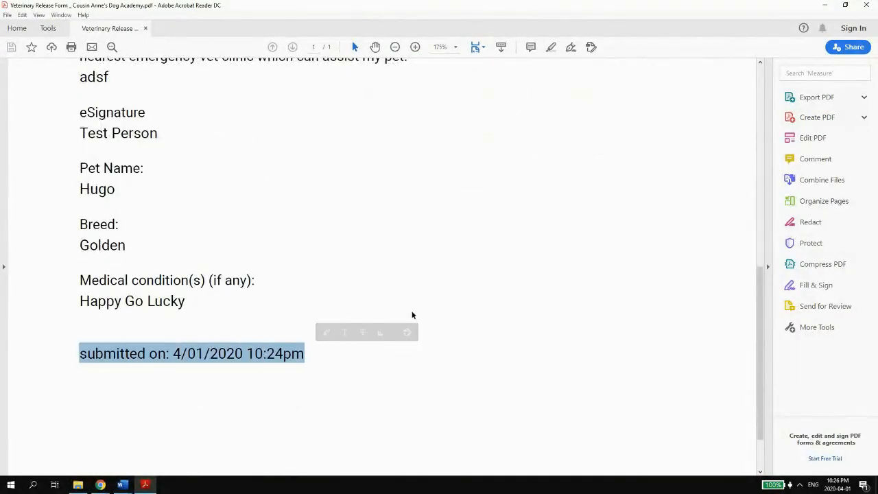
pyautogui.scroll(6, 405, 278)
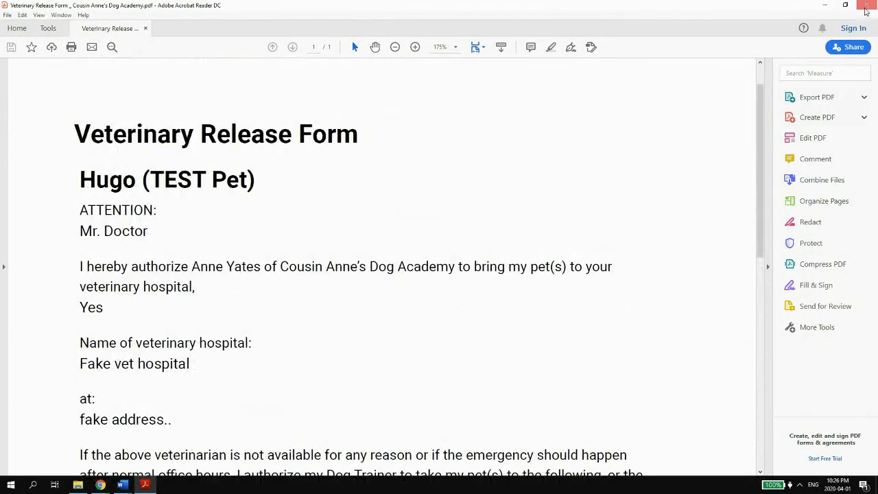
pyautogui.click(866, 8)
pyautogui.click(693, 74)
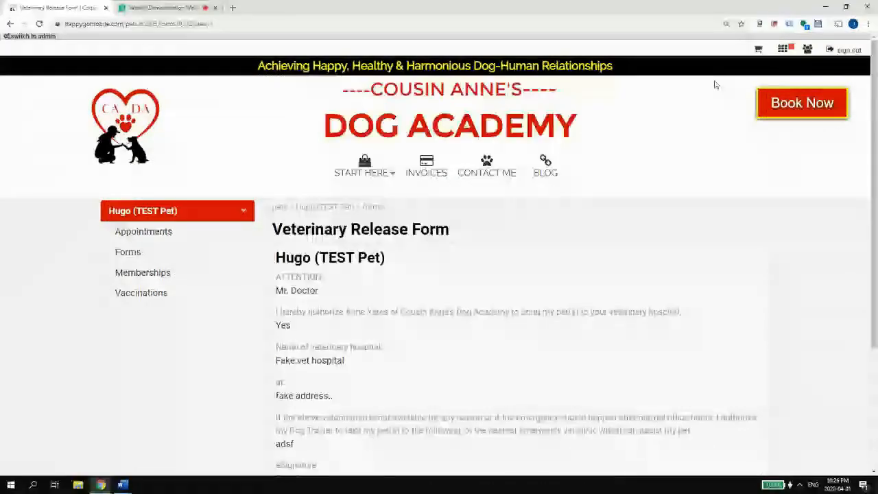
# - As manager, open the Veterinary Release Form's emergency-vet field settings under Clients and Pets forms
pyautogui.click(807, 51)
pyautogui.click(776, 69)
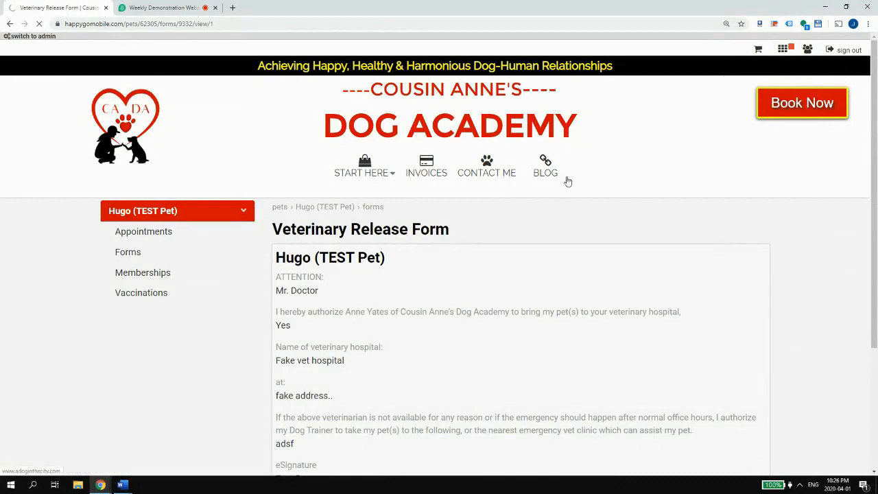
pyautogui.scroll(-2, 322, 374)
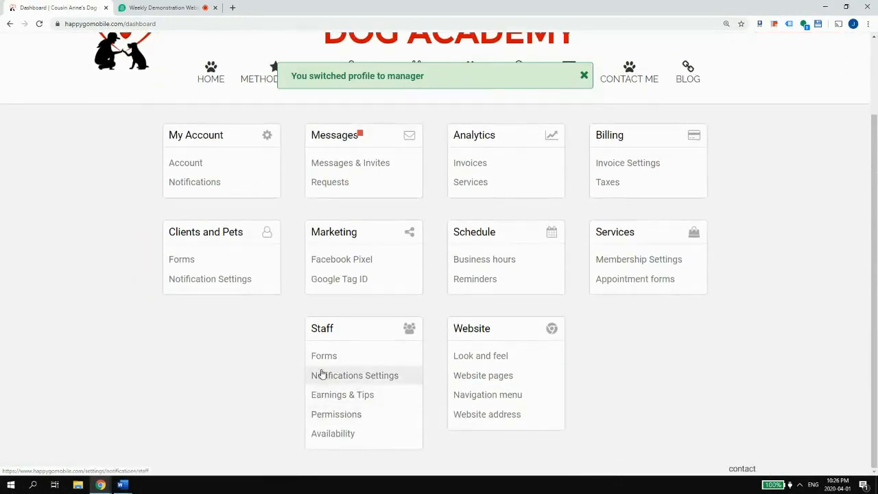
pyautogui.click(198, 264)
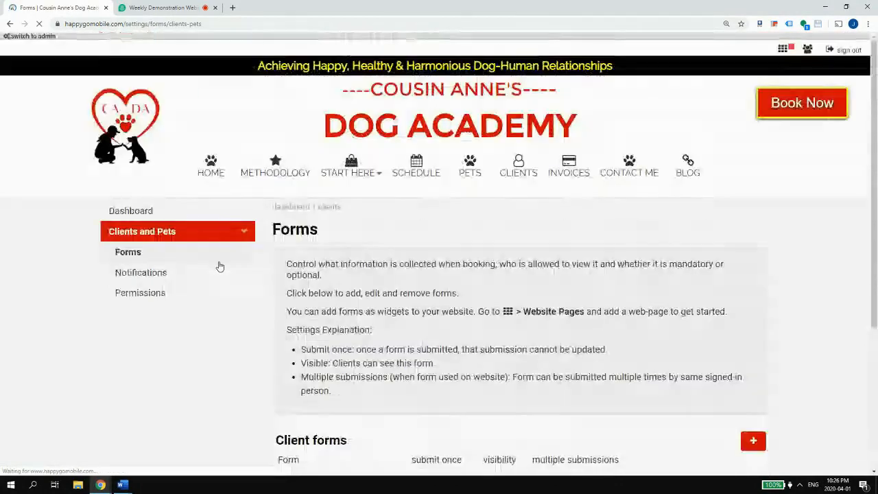
pyautogui.scroll(-5, 226, 267)
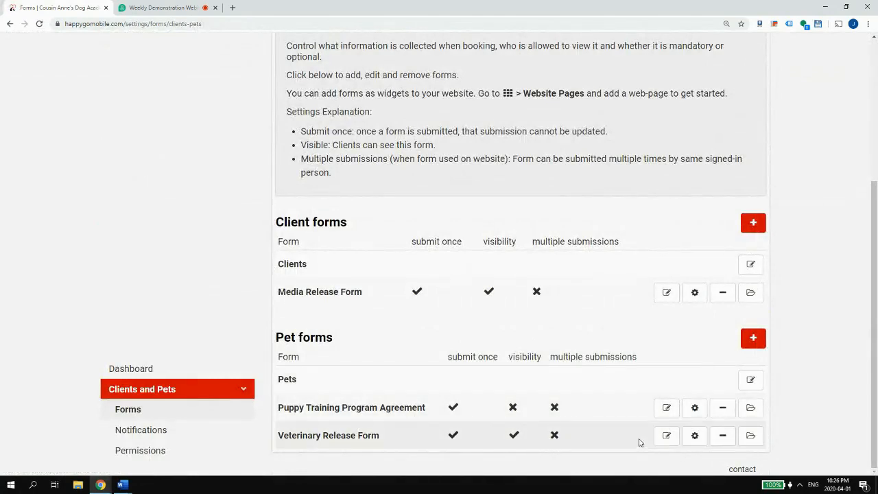
pyautogui.click(667, 435)
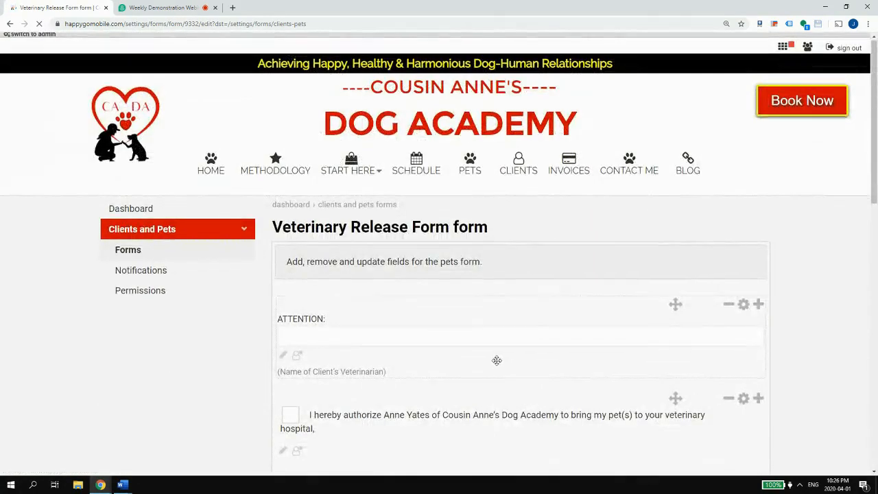
pyautogui.scroll(-3, 496, 360)
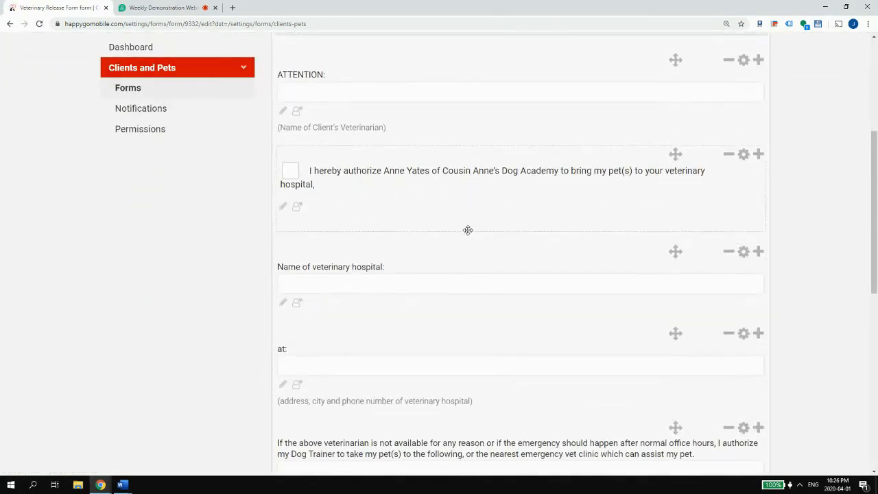
pyautogui.scroll(-3, 468, 229)
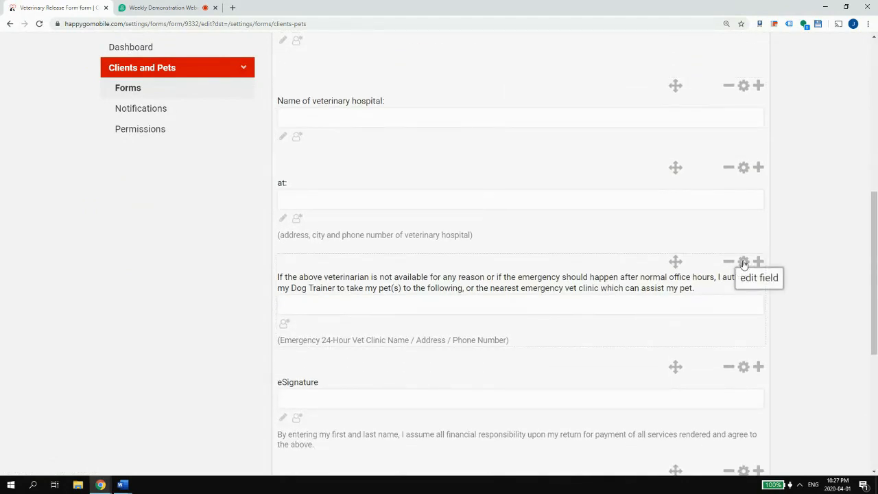
pyautogui.click(744, 264)
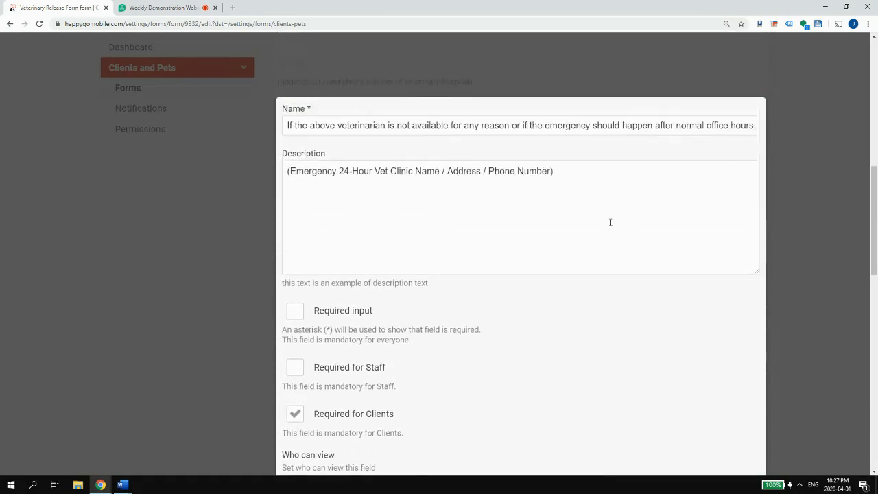
# - Uncheck Clients and Staff under 'Who can edit' and move into the Default value box
pyautogui.scroll(-7, 473, 179)
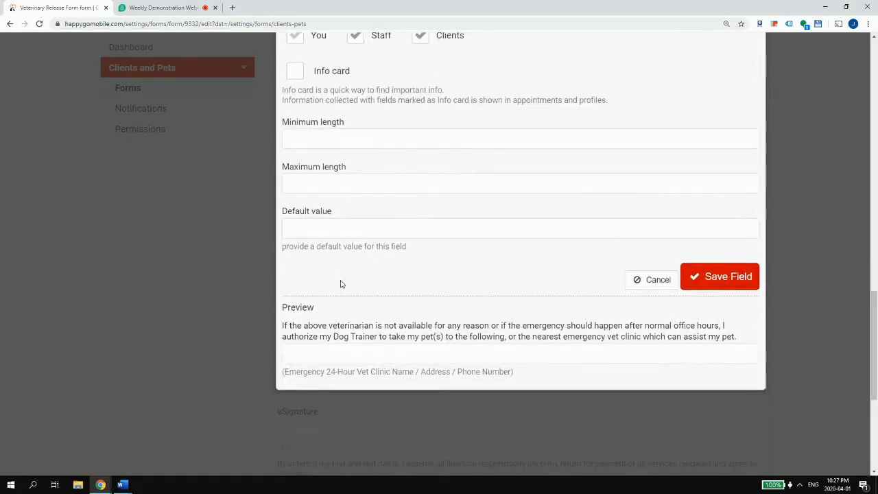
pyautogui.scroll(7, 408, 204)
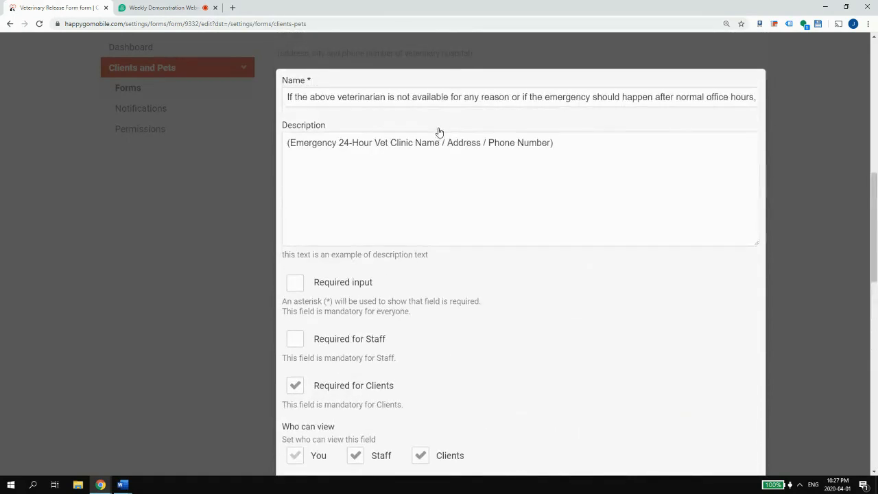
pyautogui.scroll(-6, 426, 151)
pyautogui.click(418, 160)
pyautogui.click(366, 161)
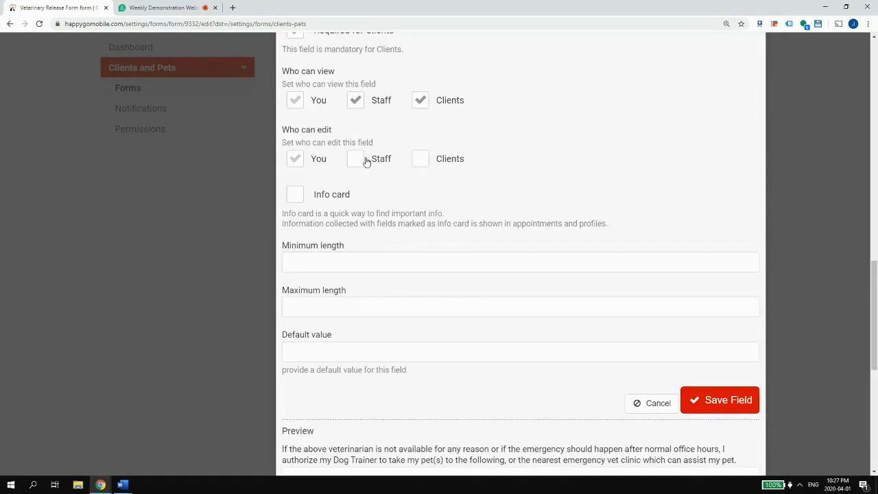
pyautogui.scroll(2, 453, 261)
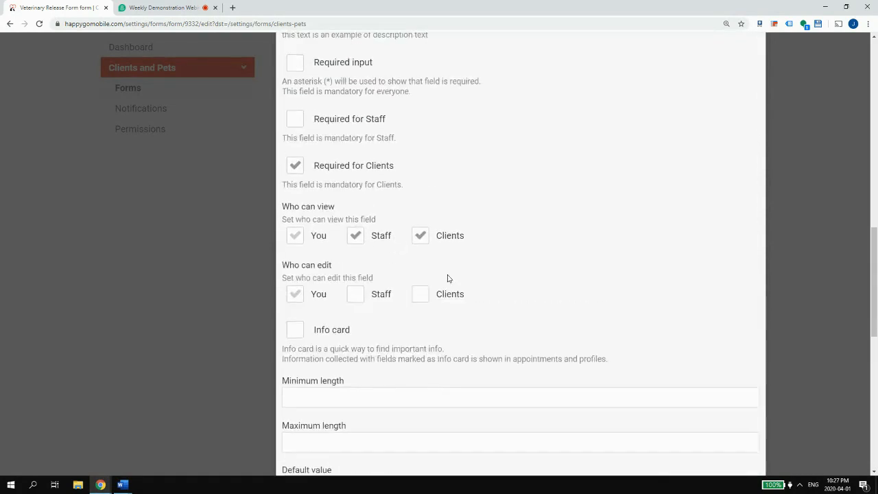
pyautogui.scroll(-2, 370, 302)
pyautogui.click(303, 310)
pyautogui.click(349, 353)
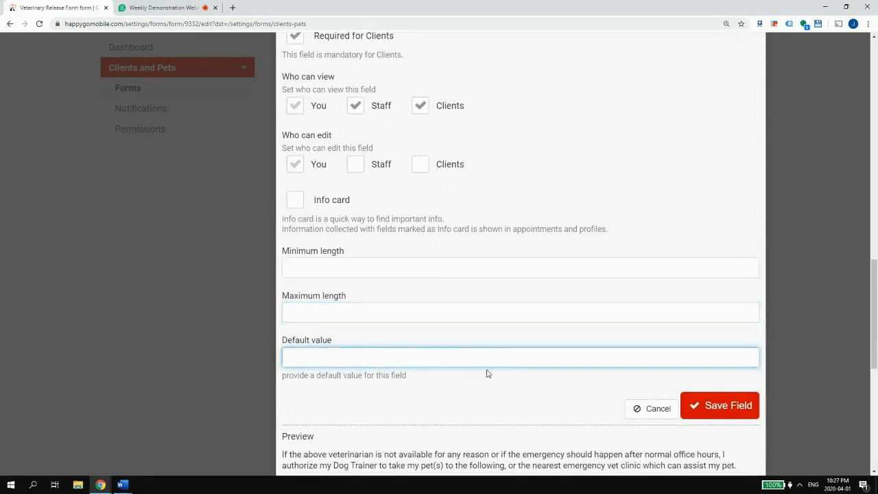
pyautogui.scroll(-4, 458, 280)
pyautogui.scroll(2, 426, 209)
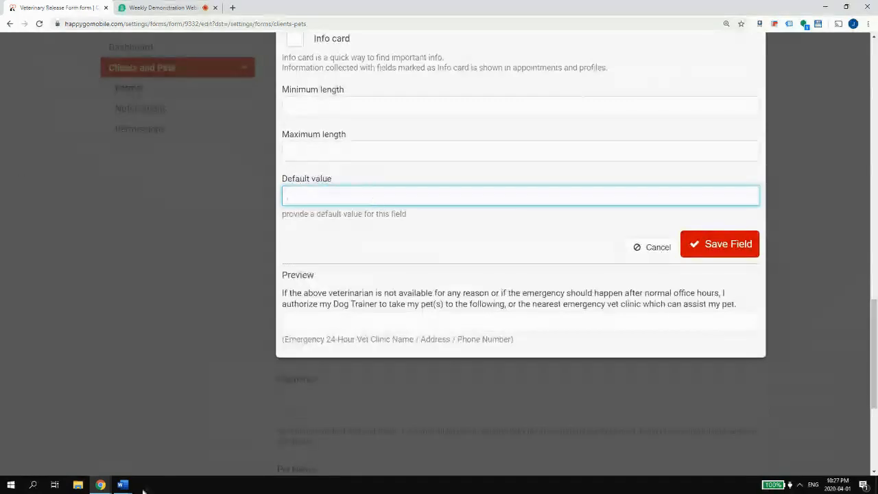
pyautogui.moveTo(122, 485)
pyautogui.click(305, 442)
pyautogui.scroll(-3, 284, 309)
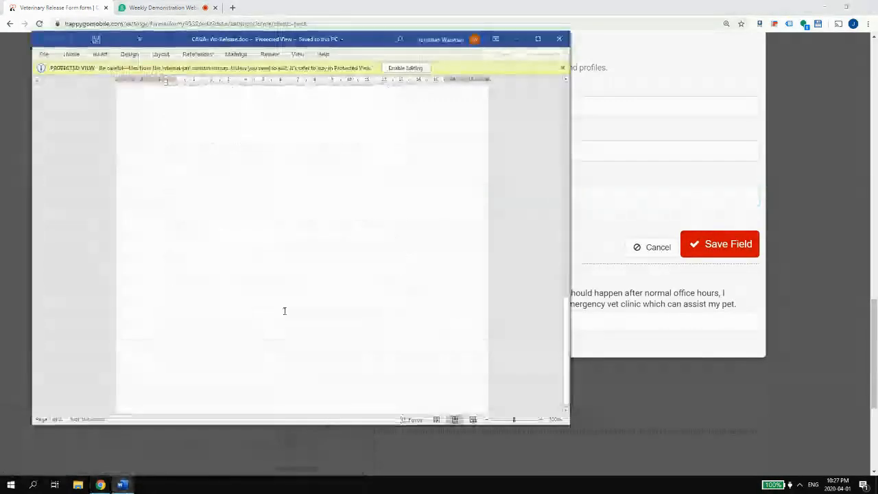
pyautogui.scroll(6, 283, 308)
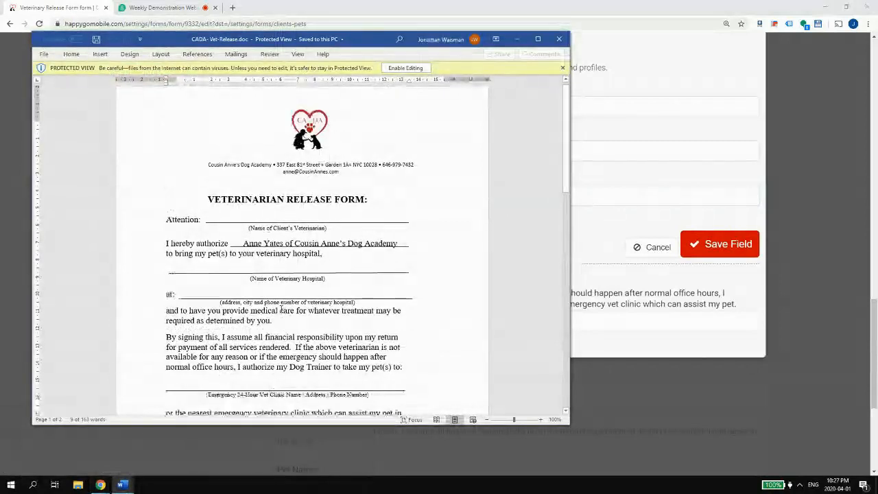
pyautogui.scroll(1, 281, 309)
pyautogui.scroll(-3, 281, 309)
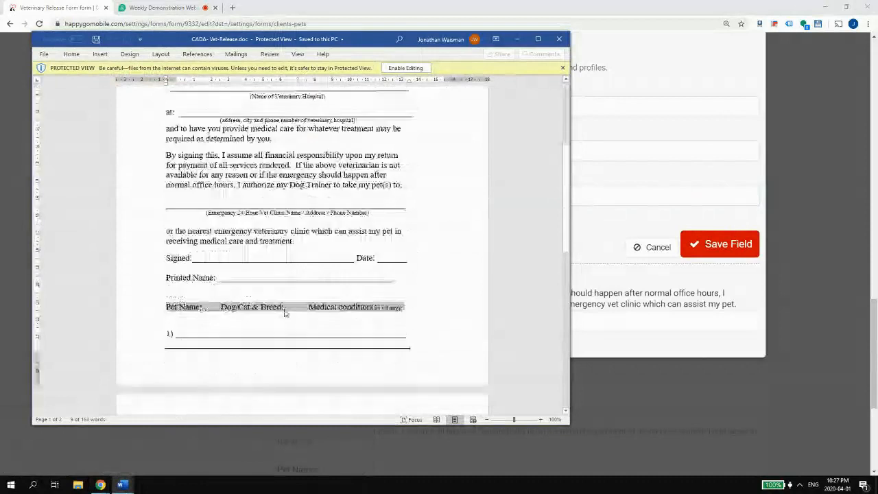
pyautogui.click(250, 271)
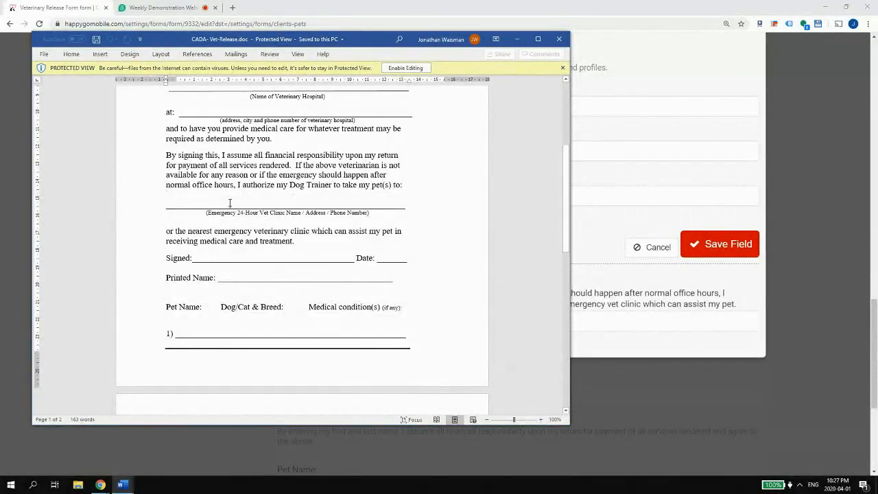
pyautogui.click(518, 39)
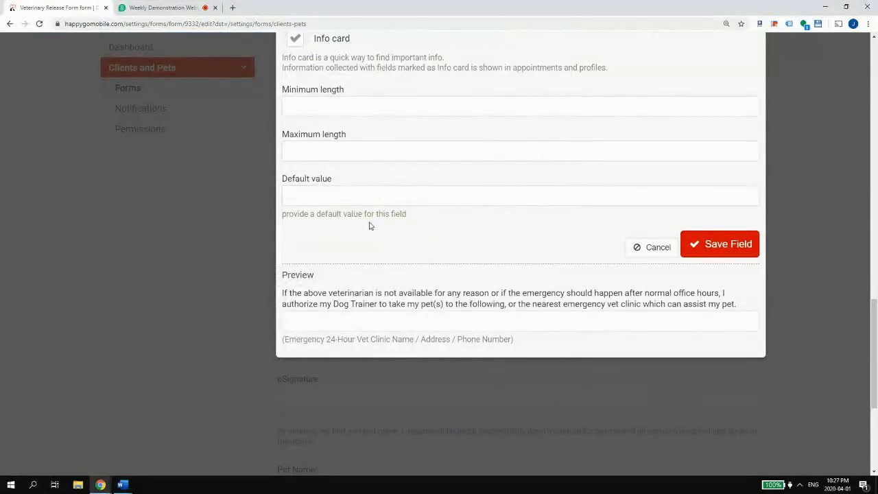
# - Enter 'Manhattan Veterinarian Group' as the clinic field's default value
pyautogui.click(359, 196)
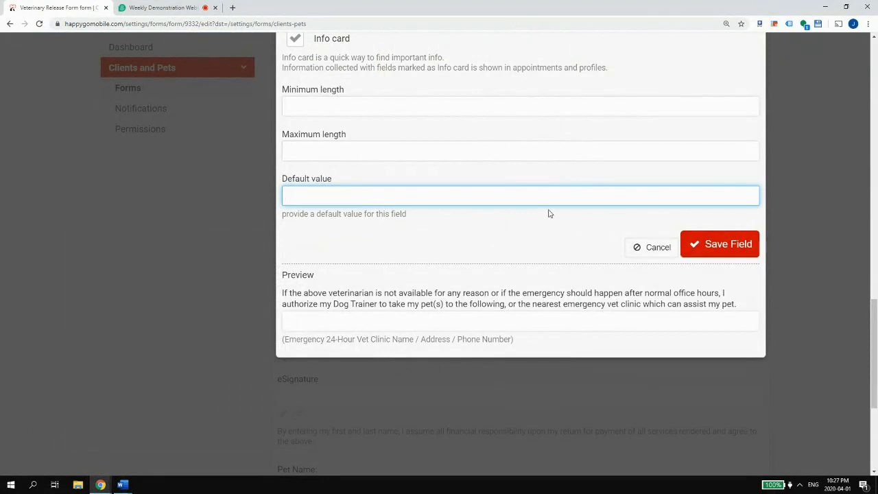
pyautogui.scroll(3, 552, 212)
pyautogui.scroll(-1, 569, 205)
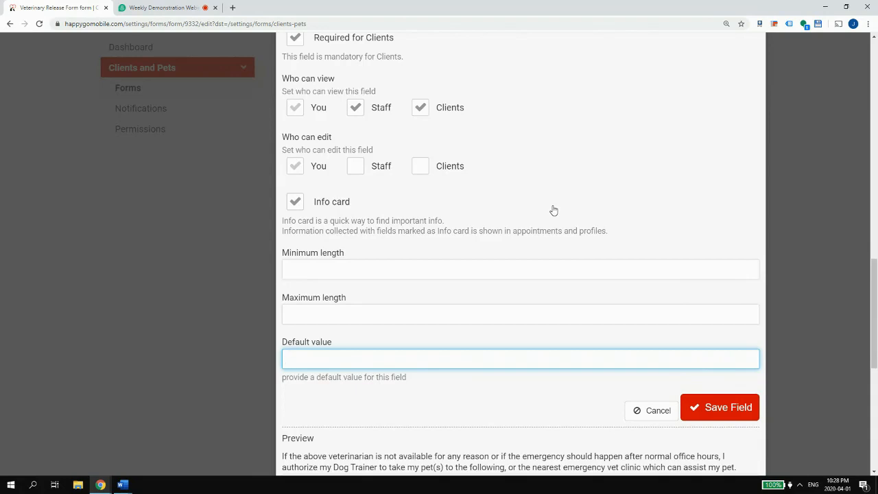
pyautogui.write('240')
pyautogui.write('Glenha')
pyautogui.press('BackSpace')
pyautogui.press('BackSpace')
pyautogui.press('BackSpace')
pyautogui.press('BackSpace')
pyautogui.press('BackSpace')
pyautogui.press('BackSpace')
pyautogui.press('BackSpace')
pyautogui.press('BackSpace')
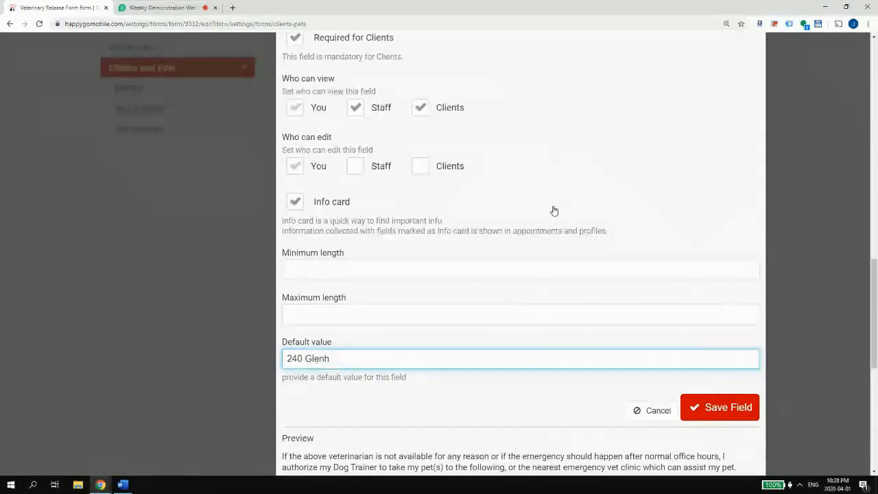
pyautogui.write('Man')
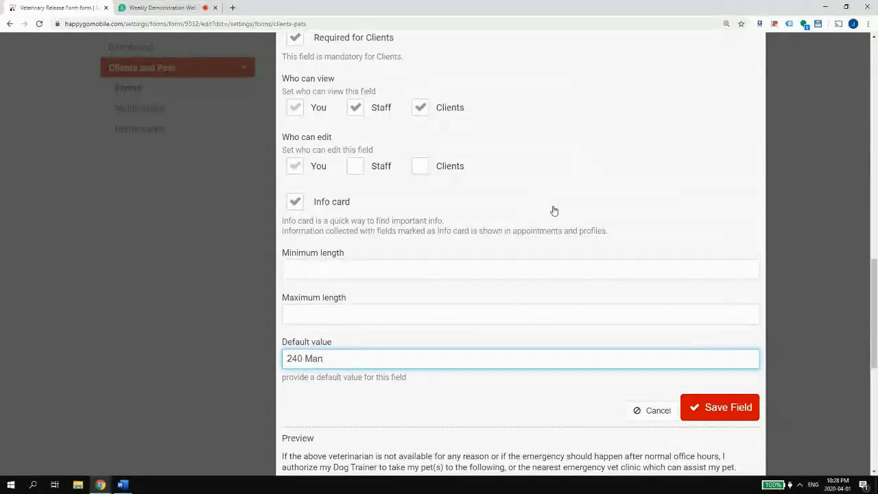
pyautogui.write('hattan Veterinarian')
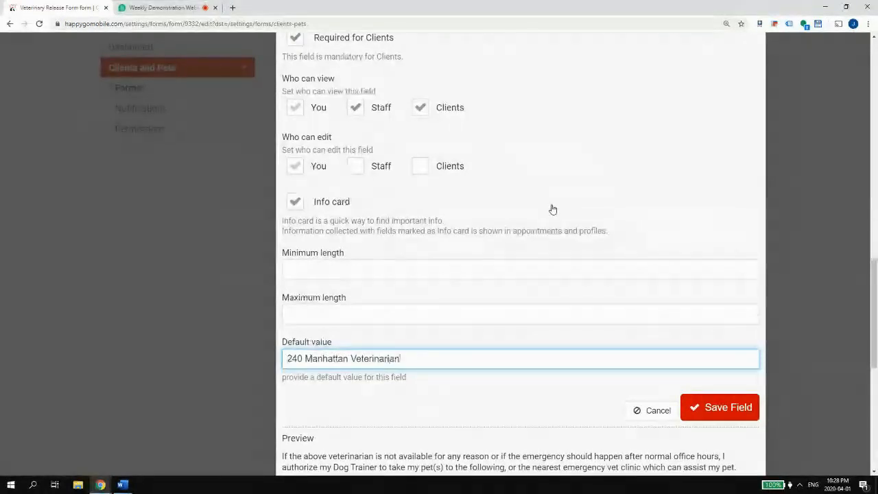
pyautogui.write(' Group')
pyautogui.press('Return')
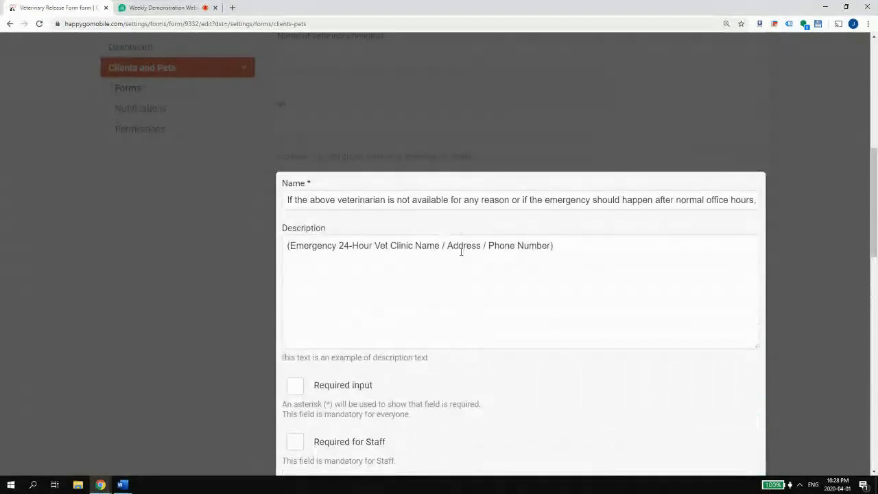
pyautogui.scroll(-3, 499, 254)
pyautogui.scroll(-4, 497, 251)
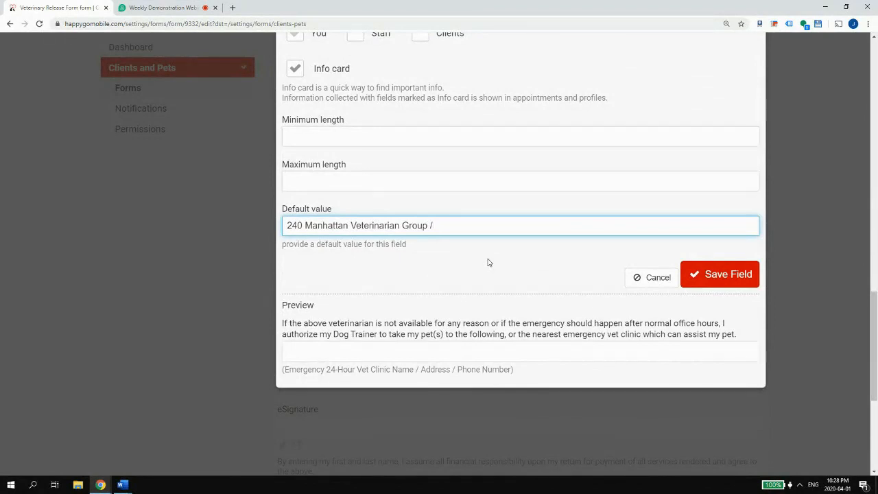
pyautogui.press('Home')
pyautogui.press('Delete')
pyautogui.press('Delete')
pyautogui.press('Delete')
pyautogui.press('Delete')
pyautogui.press('Delete')
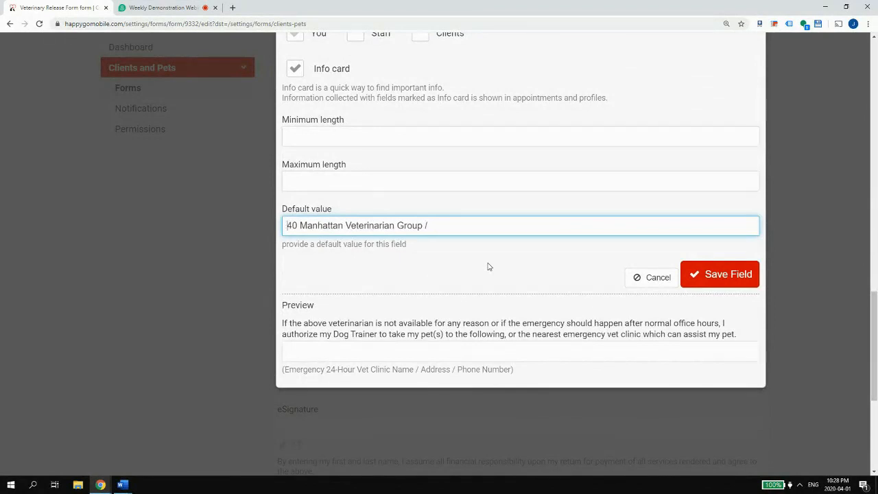
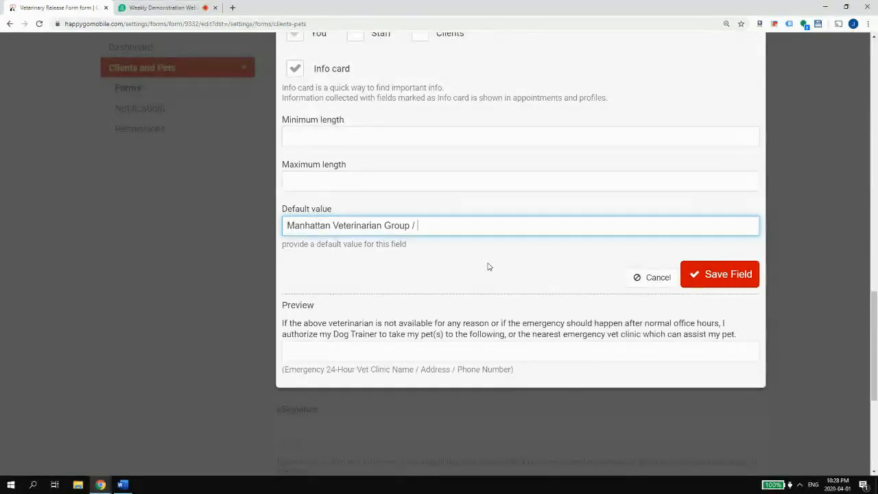
pyautogui.press('End')
pyautogui.press('BackSpace')
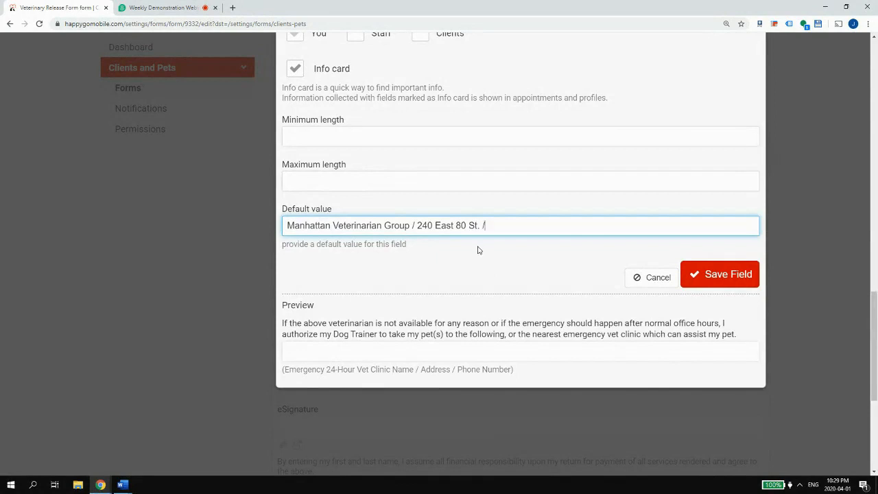
pyautogui.scroll(10, 479, 249)
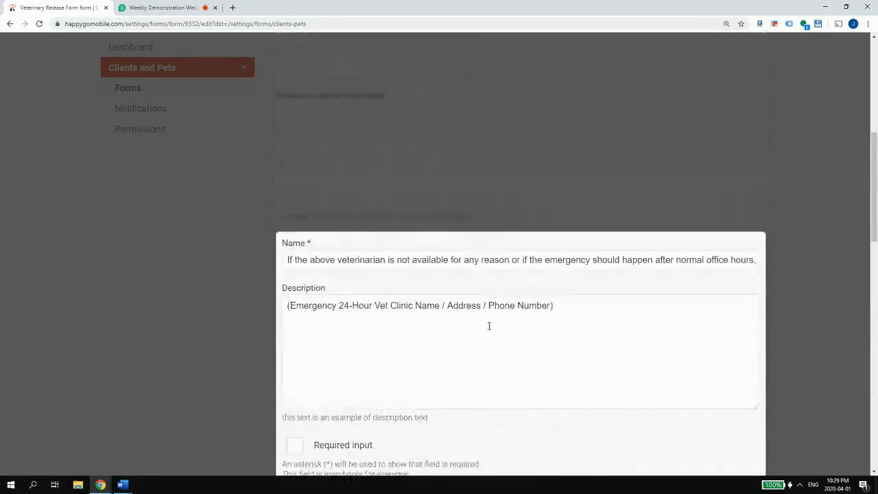
pyautogui.scroll(-10, 521, 318)
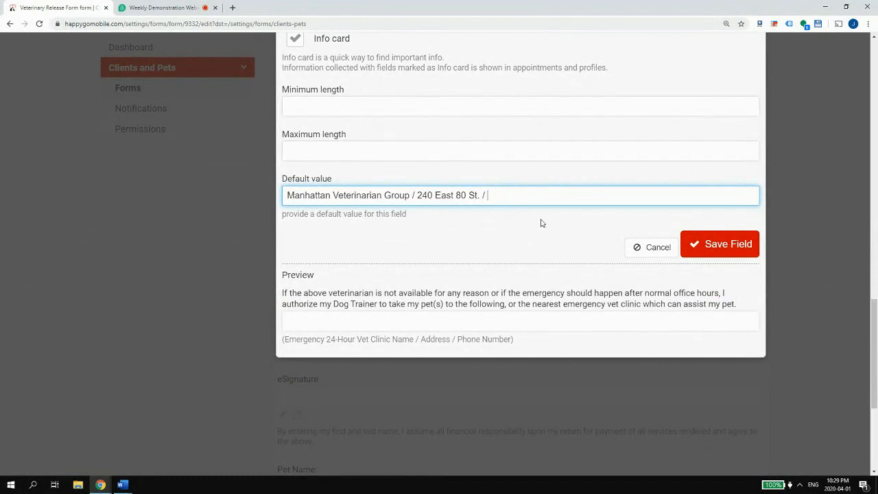
# - Save the emergency vet field, then save the Veterinary Release Form's field order
pyautogui.click(747, 249)
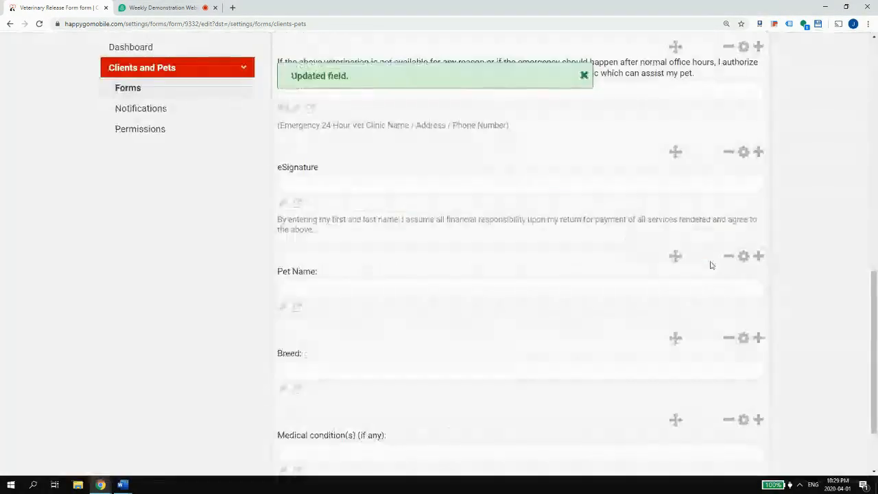
pyautogui.scroll(-2, 526, 377)
pyautogui.scroll(3, 366, 325)
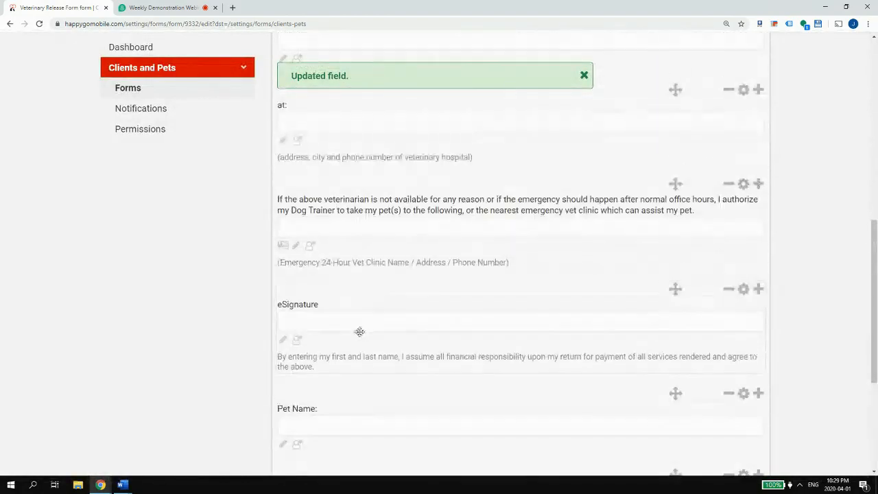
pyautogui.scroll(-3, 390, 257)
pyautogui.click(737, 443)
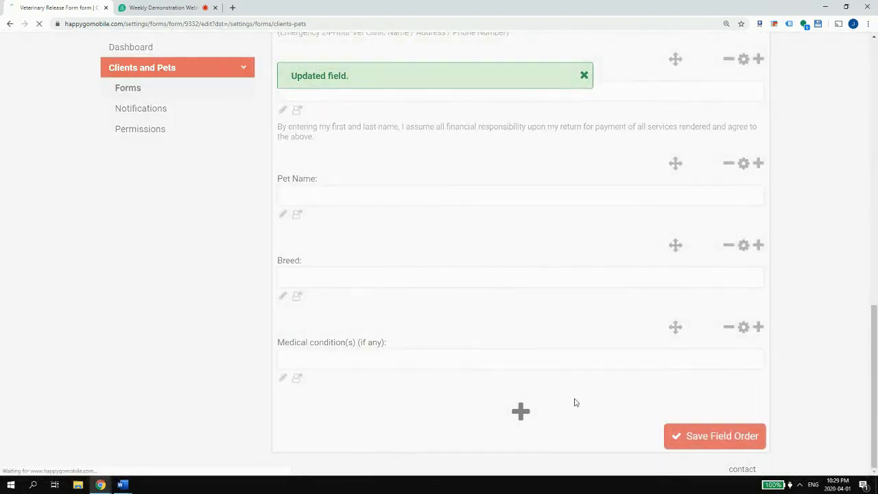
pyautogui.scroll(-3, 598, 343)
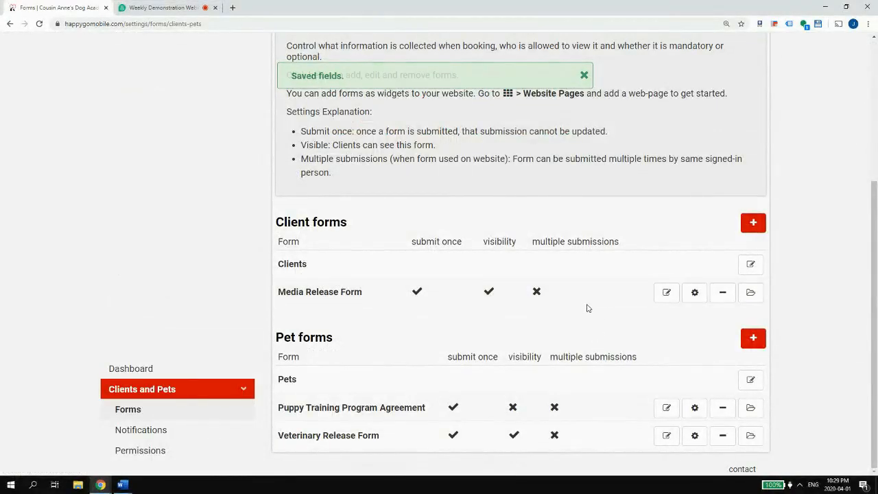
pyautogui.click(122, 485)
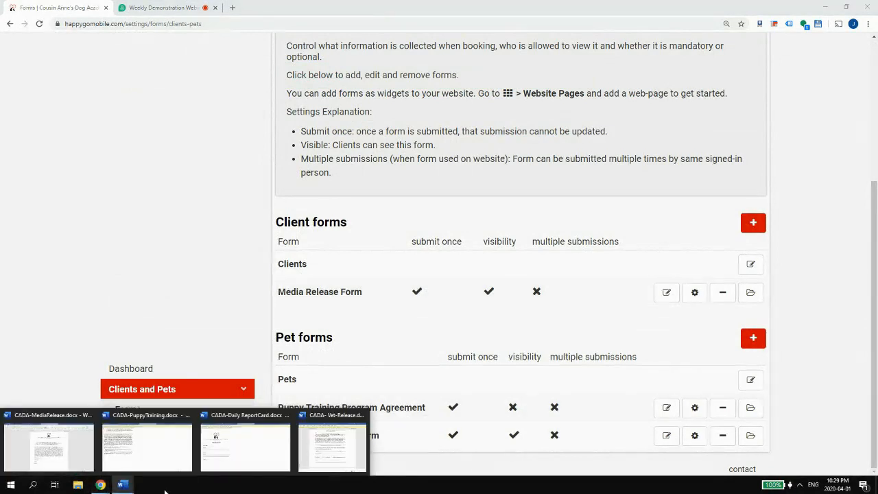
pyautogui.click(238, 461)
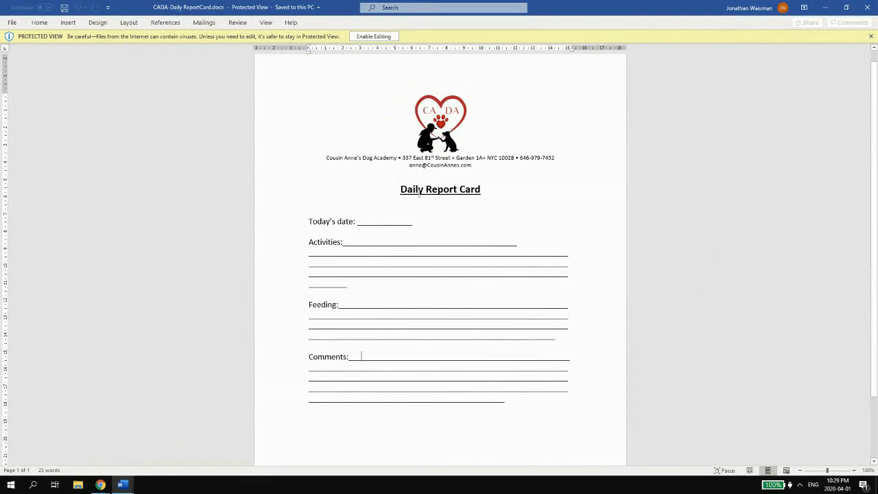
pyautogui.moveTo(420, 195); pyautogui.dragTo(480, 195)
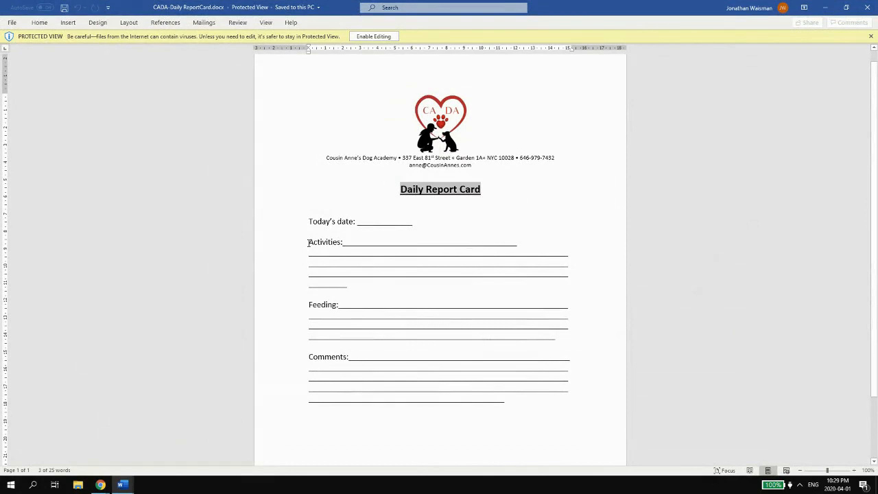
pyautogui.scroll(-2, 362, 265)
pyautogui.scroll(2, 364, 258)
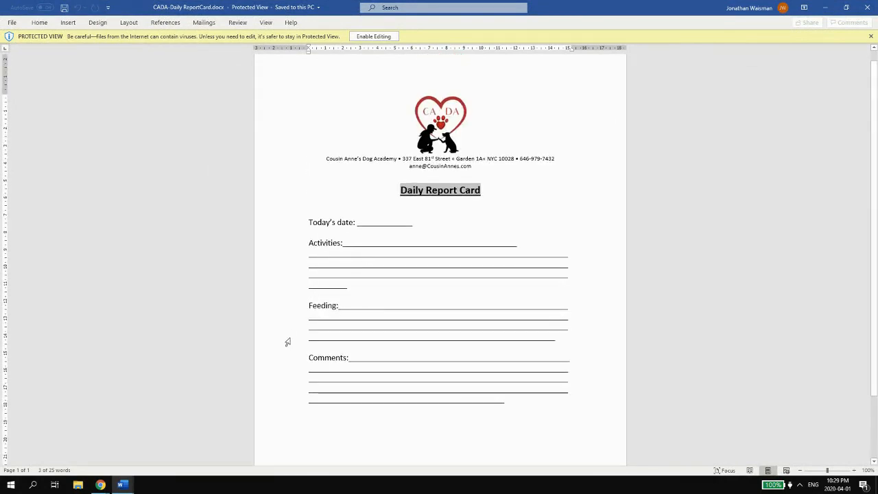
pyautogui.moveTo(309, 248); pyautogui.dragTo(341, 248)
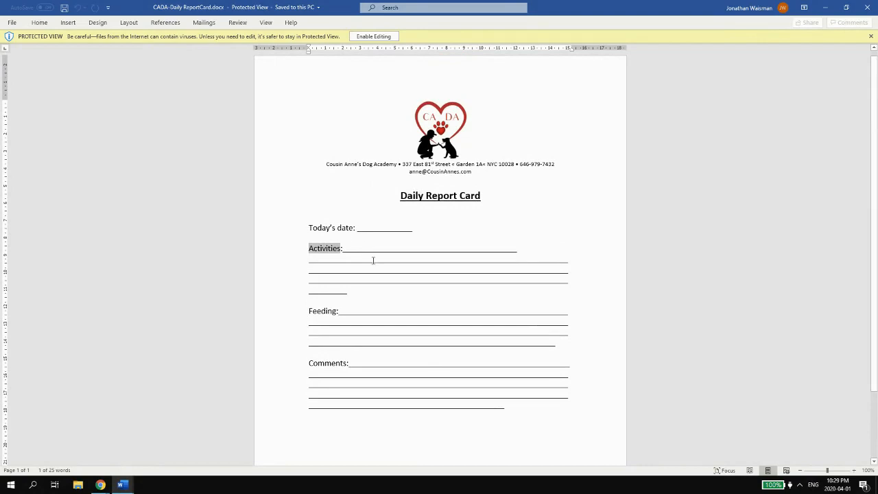
pyautogui.click(826, 8)
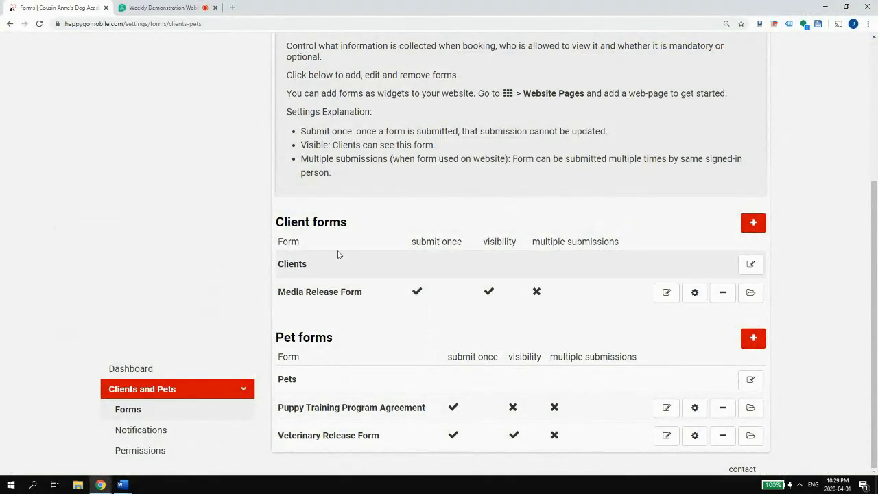
# - Go from the Dashboard to Appointment forms and open the DOG TRAINING form's Fields for appointment
pyautogui.scroll(3, 275, 244)
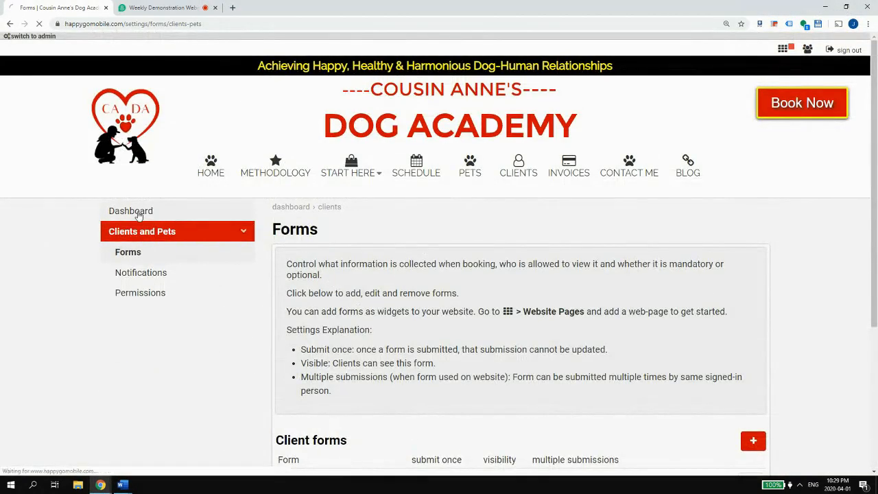
pyautogui.click(137, 211)
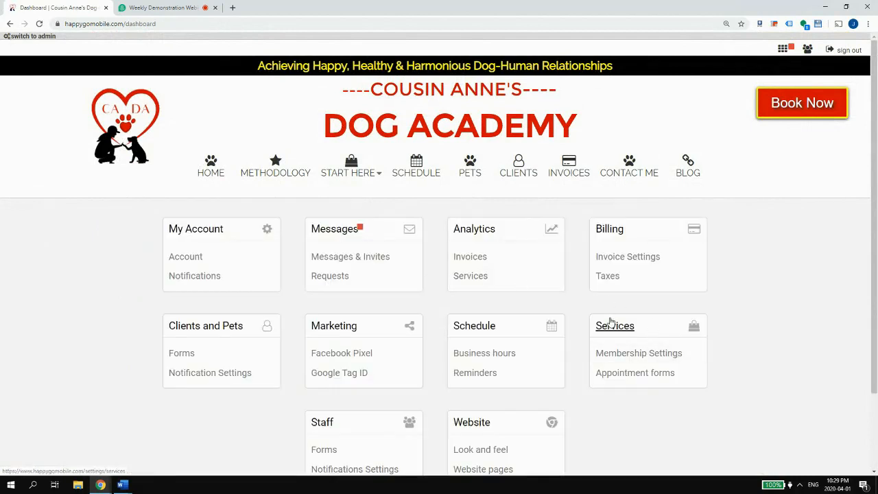
pyautogui.click(638, 374)
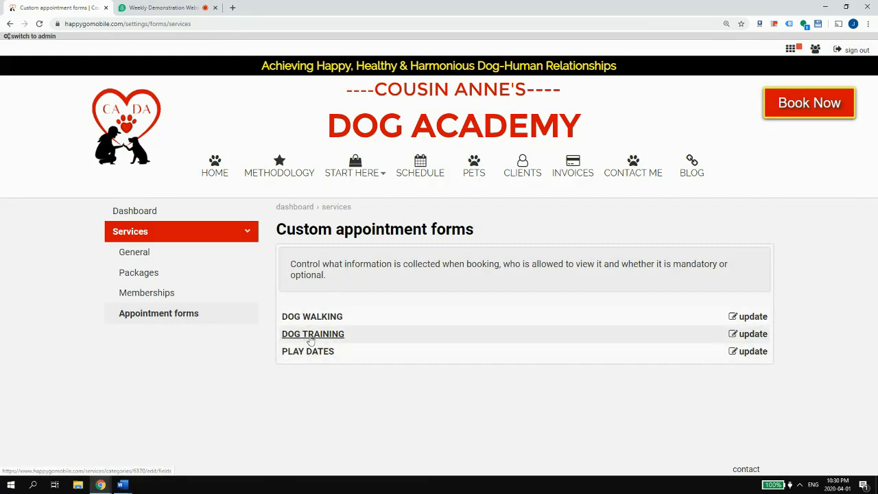
pyautogui.click(309, 341)
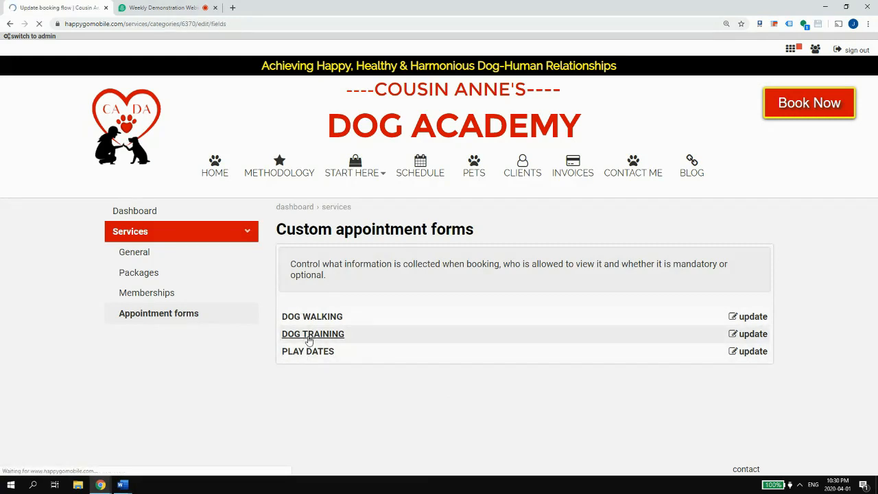
pyautogui.scroll(-6, 395, 329)
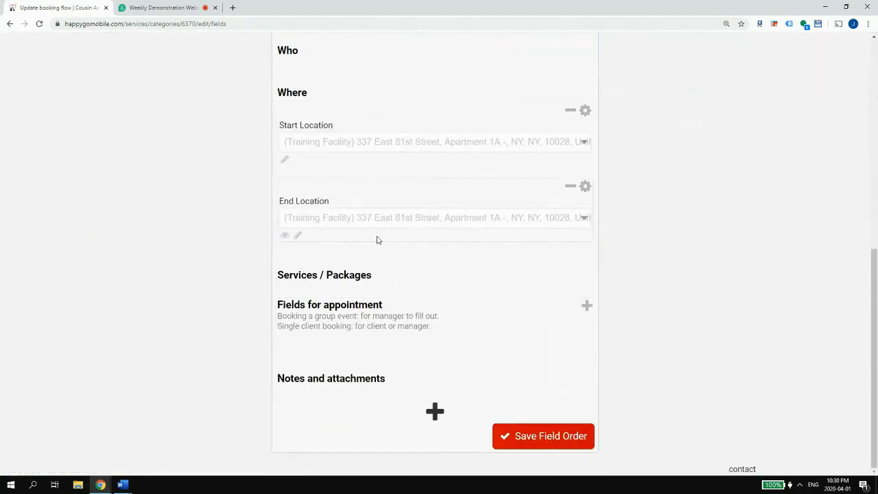
pyautogui.scroll(1, 380, 238)
pyautogui.scroll(1, 381, 238)
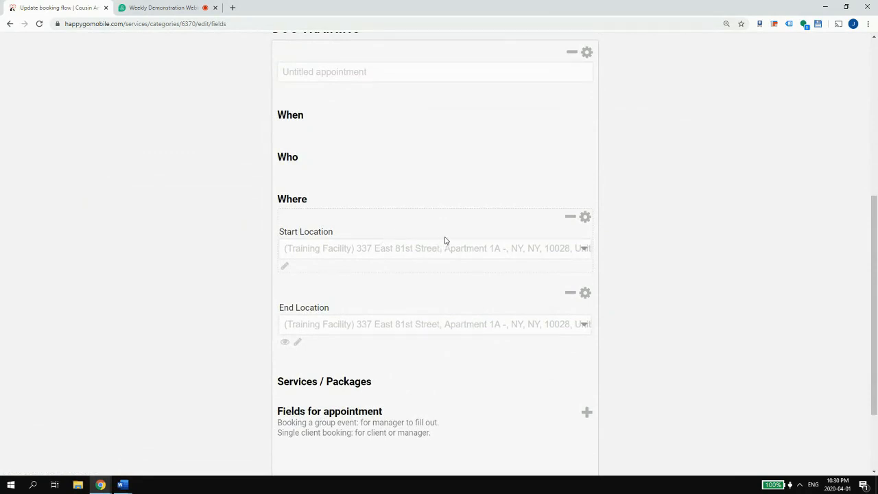
pyautogui.scroll(-1, 547, 357)
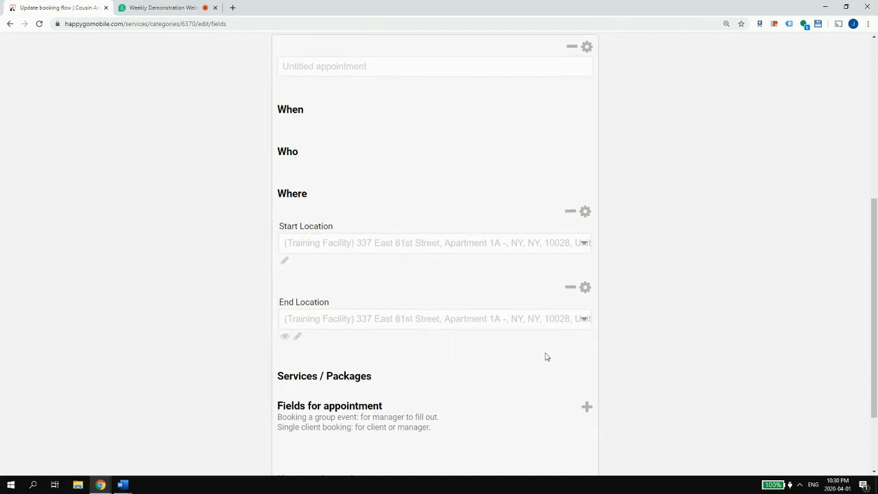
pyautogui.scroll(-2, 547, 357)
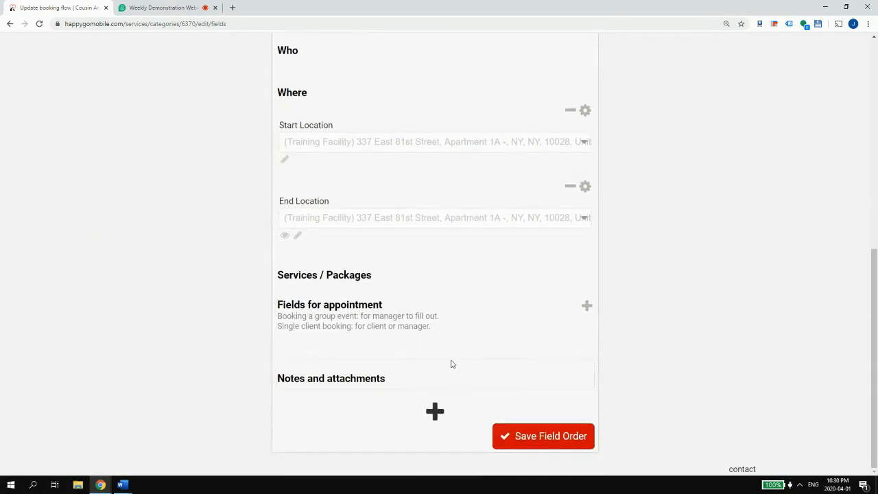
# - Add a new Section field named 'Report Card', checking the Word Daily Report Card for reference
pyautogui.click(586, 307)
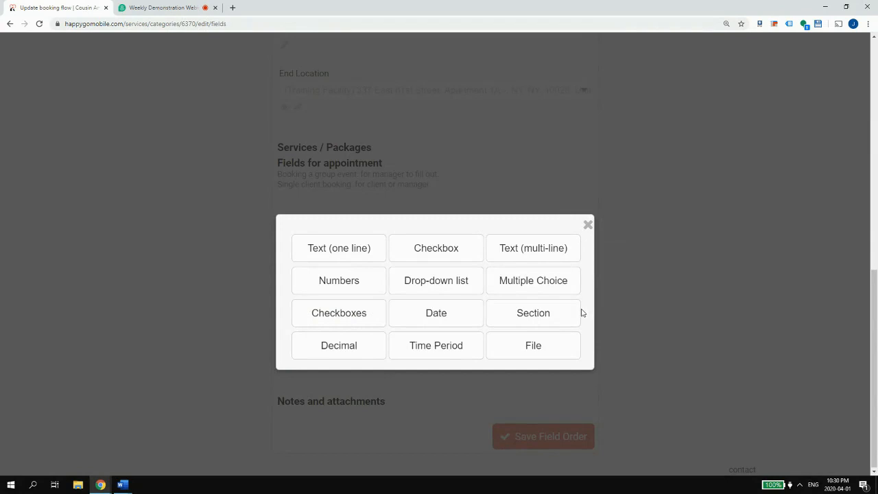
pyautogui.click(528, 319)
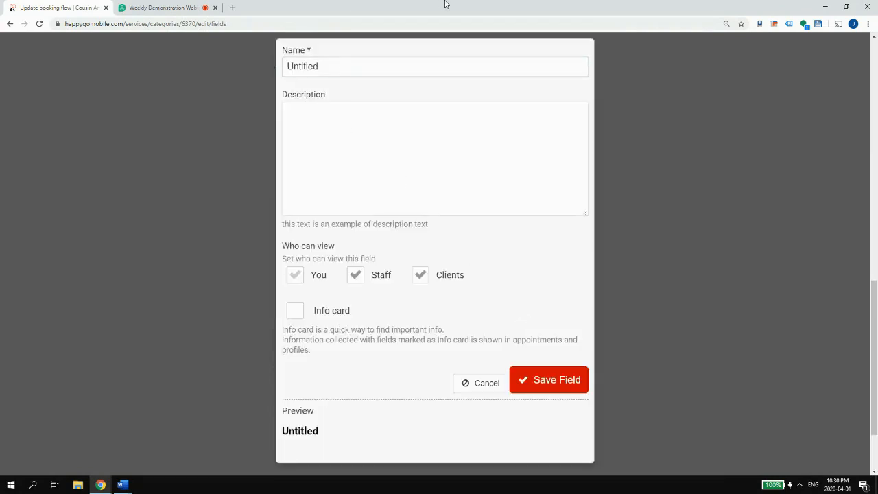
pyautogui.doubleClick(300, 69)
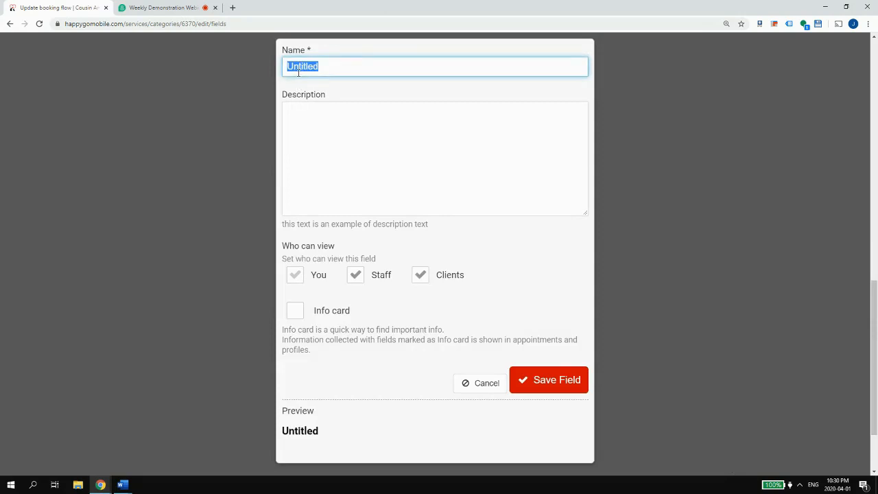
pyautogui.write('Appointment')
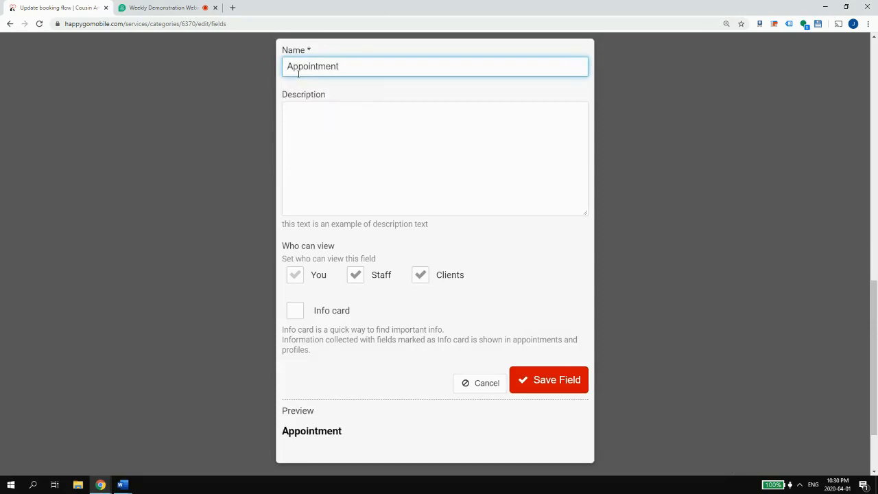
pyautogui.click(122, 484)
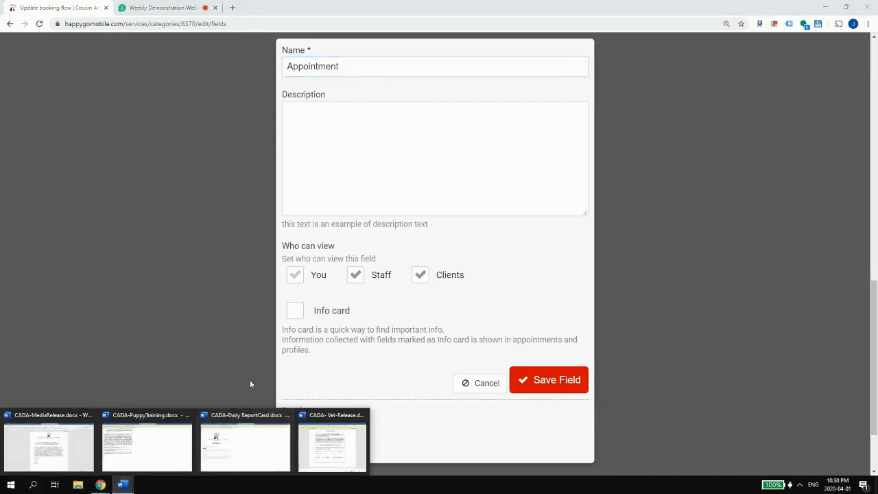
pyautogui.click(246, 443)
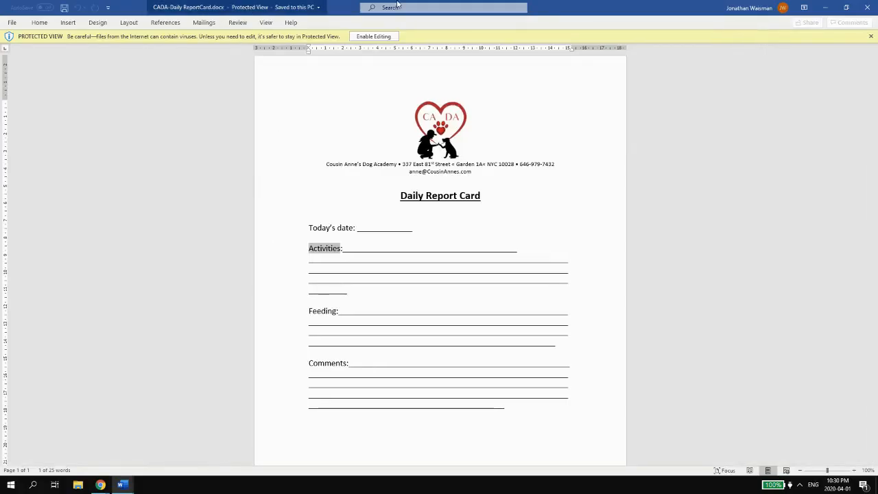
pyautogui.hotkey('alt', 'Tab')
pyautogui.moveTo(417, 63); pyautogui.dragTo(163, 45)
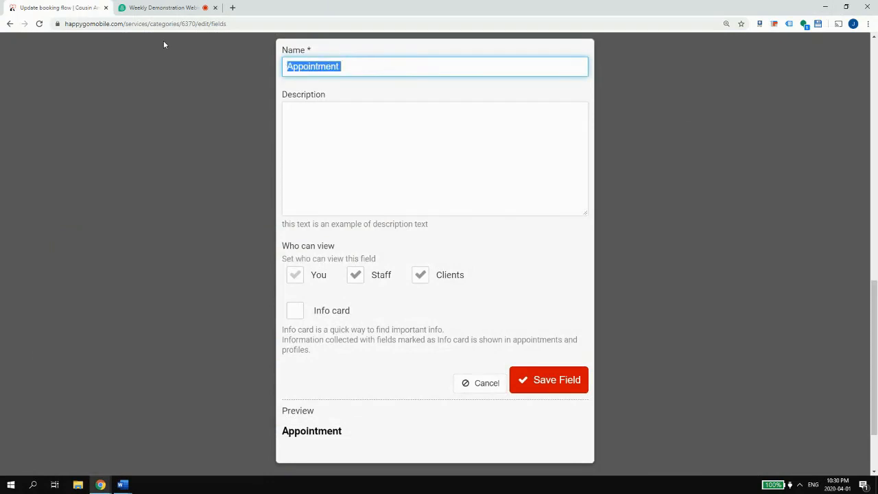
pyautogui.write('Report Card')
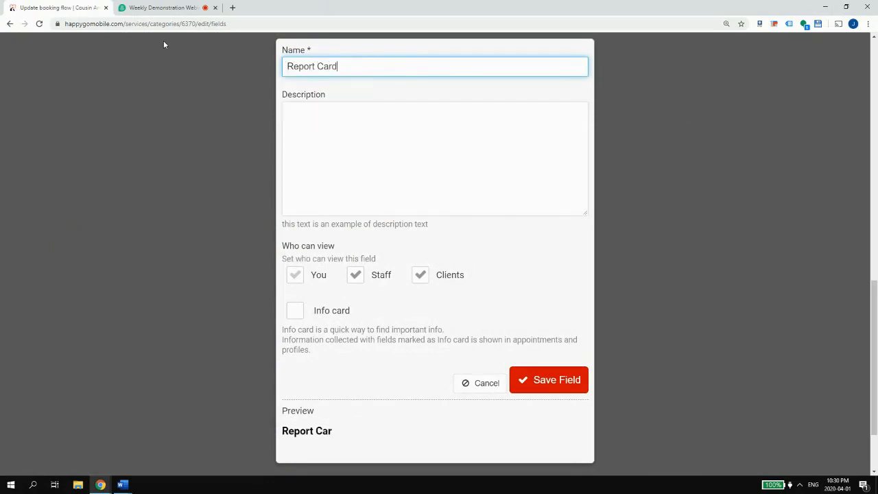
pyautogui.click(546, 388)
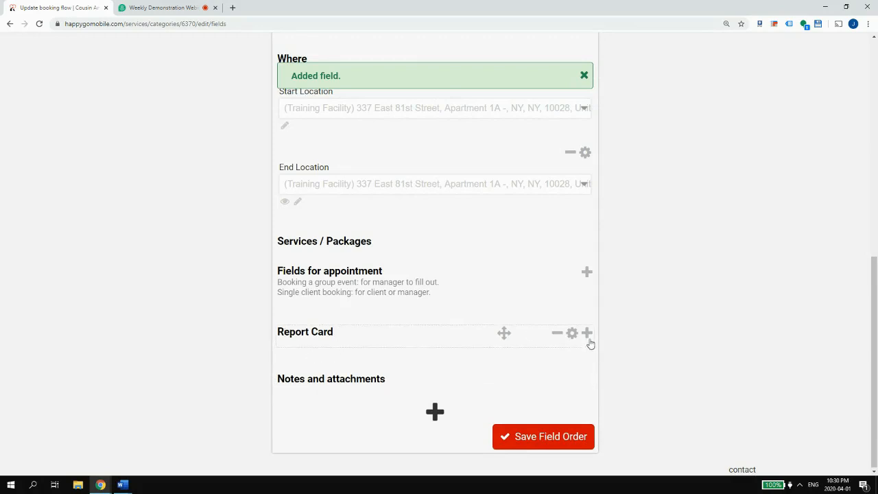
# - Give the Report Card section the description 'To be filled out during the training.'
pyautogui.click(571, 333)
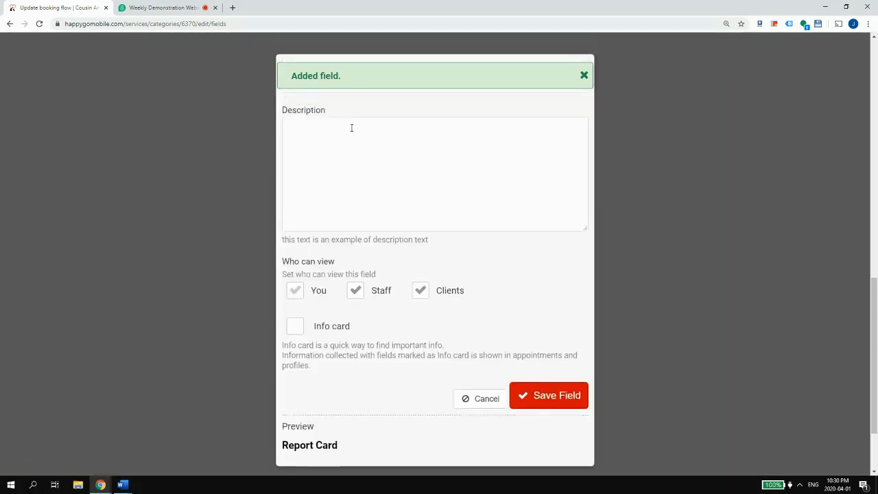
pyautogui.click(355, 236)
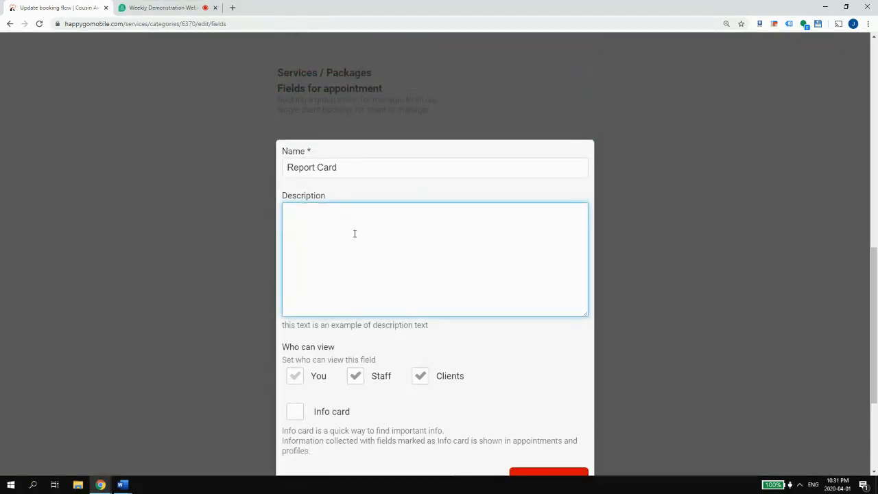
pyautogui.write('To be filled out during the appointmen')
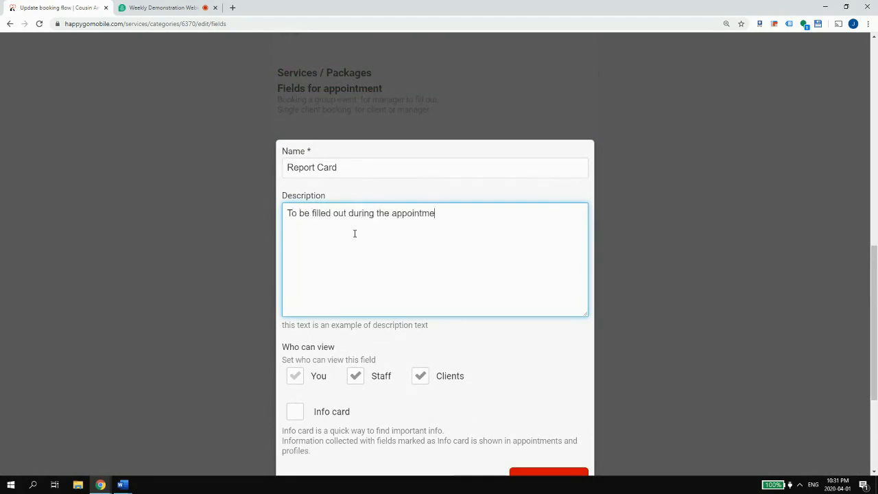
pyautogui.press('BackSpace')
pyautogui.press('BackSpace')
pyautogui.press('BackSpace')
pyautogui.press('BackSpace')
pyautogui.press('BackSpace')
pyautogui.press('BackSpace')
pyautogui.press('BackSpace')
pyautogui.press('BackSpace')
pyautogui.write('training.')
pyautogui.scroll(-3, 412, 288)
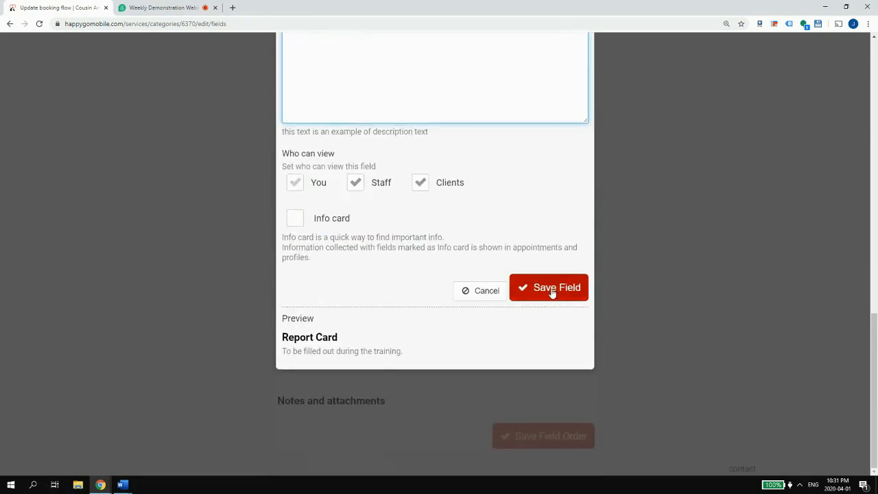
pyautogui.click(555, 290)
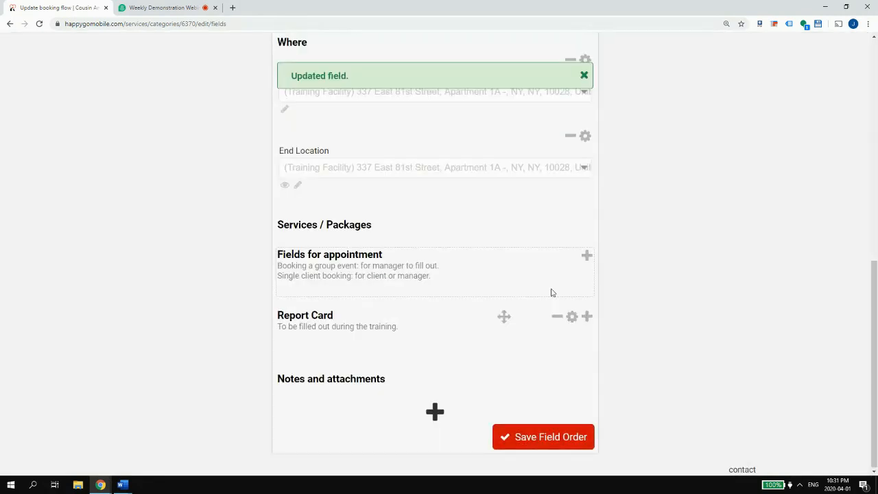
# - Add a multi-line text field inside Report Card, consulting the Word Daily Report Card template
pyautogui.click(587, 317)
pyautogui.click(520, 251)
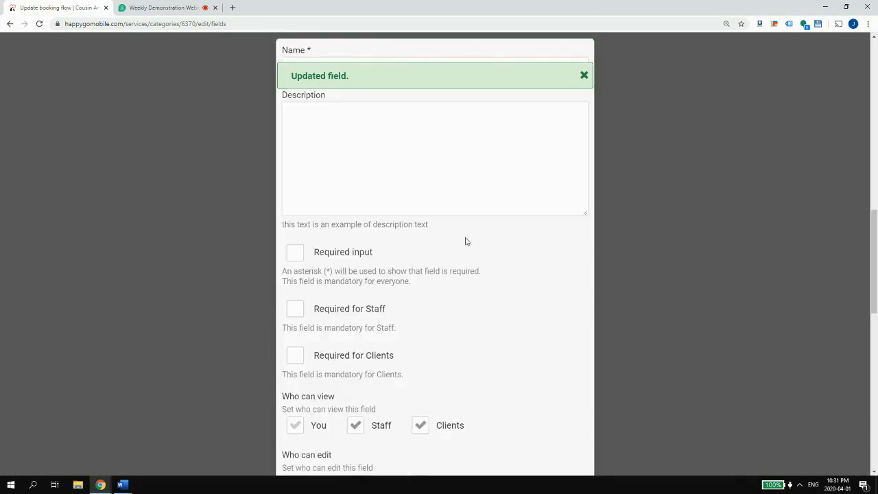
pyautogui.moveTo(124, 485)
pyautogui.click(214, 455)
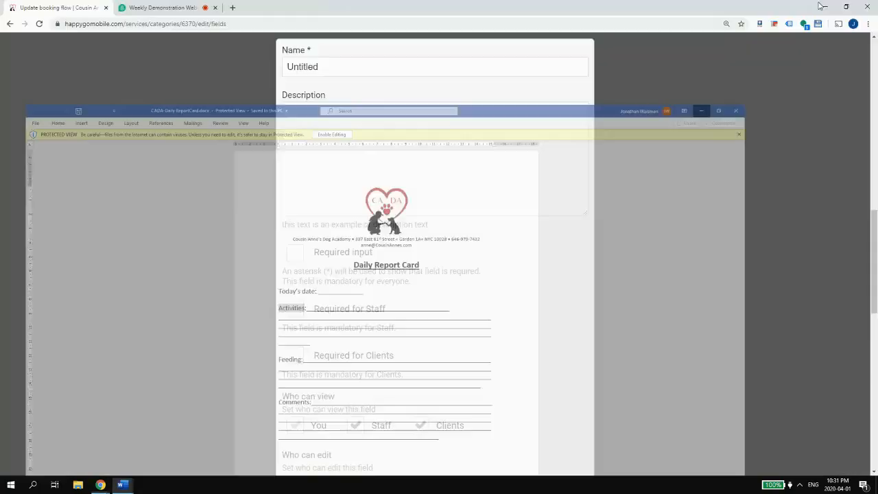
pyautogui.click(825, 8)
# - Name the field 'Activities', stop clients from editing it, and save it
pyautogui.click(328, 67)
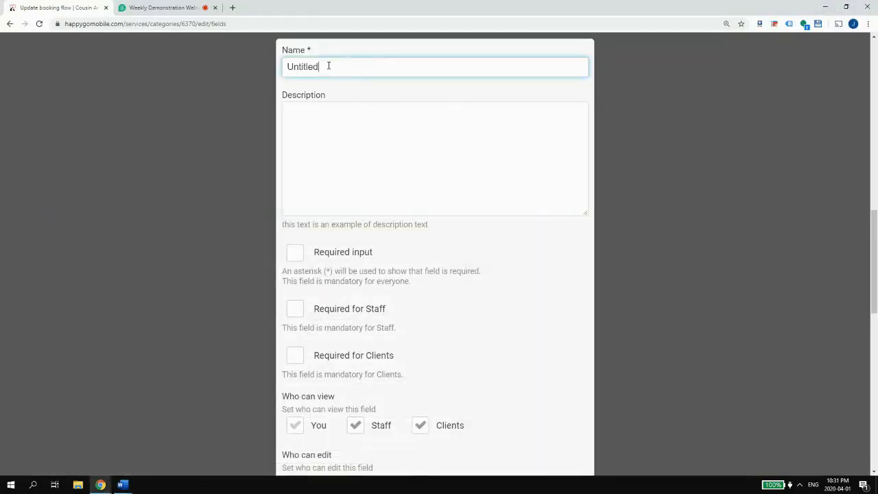
pyautogui.hotkey('ctrl', 'a')
pyautogui.write('Activity')
pyautogui.press('BackSpace')
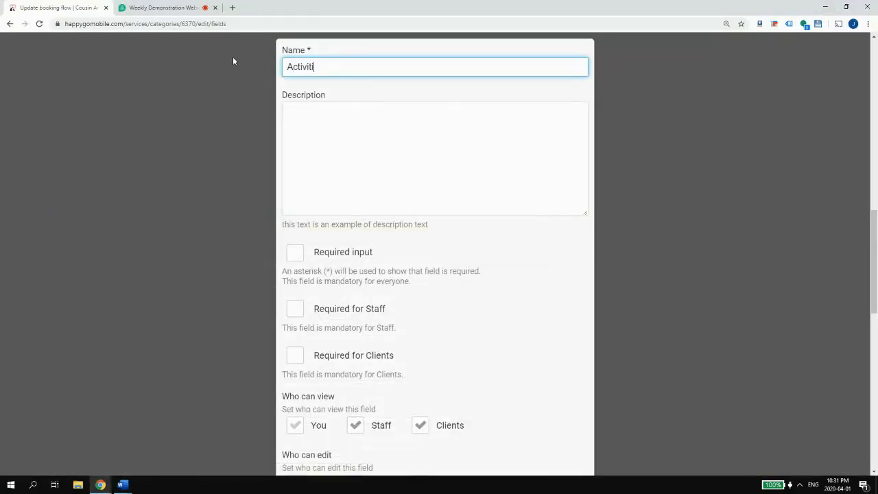
pyautogui.write('ies')
pyautogui.scroll(-2, 387, 166)
pyautogui.scroll(-1, 387, 165)
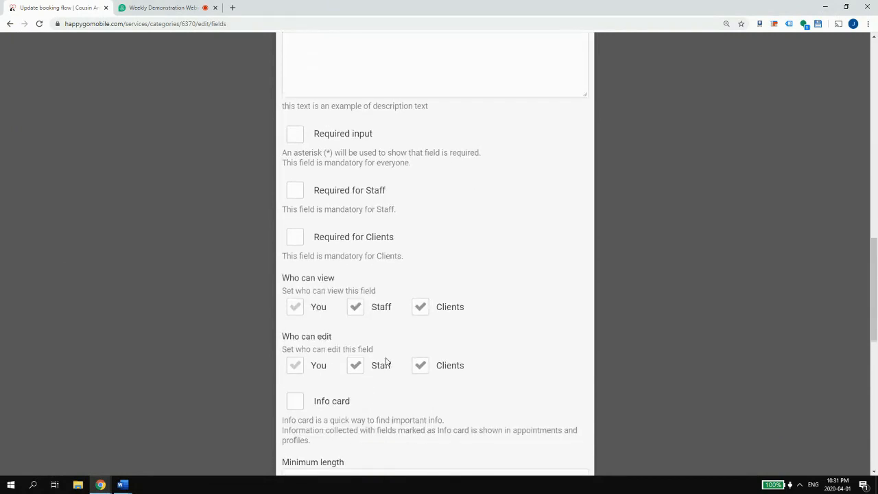
pyautogui.click(426, 364)
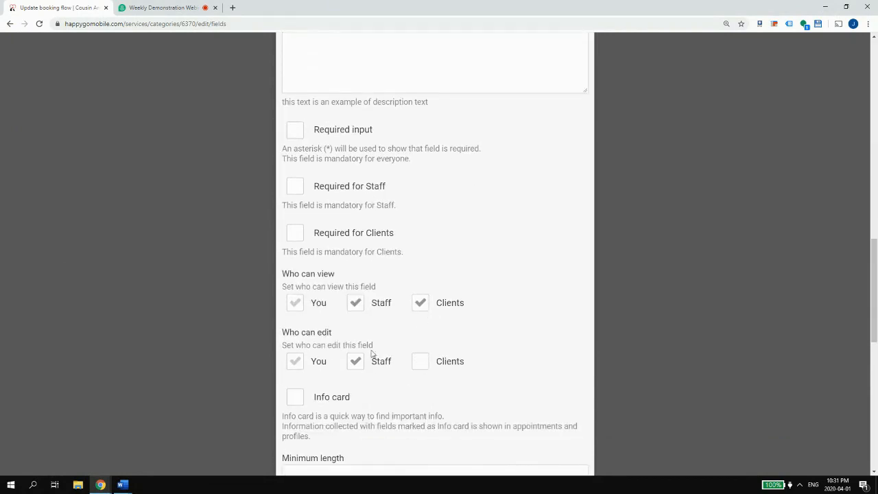
pyautogui.scroll(-2, 364, 371)
pyautogui.scroll(-7, 498, 405)
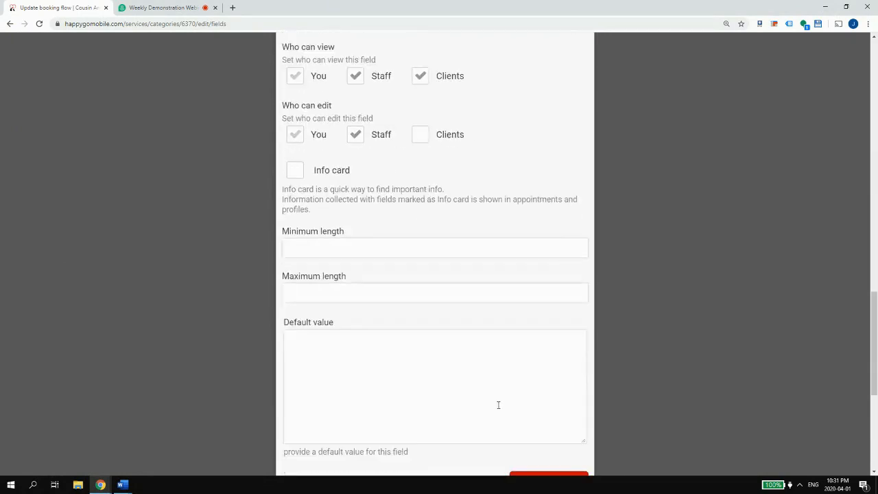
pyautogui.click(551, 362)
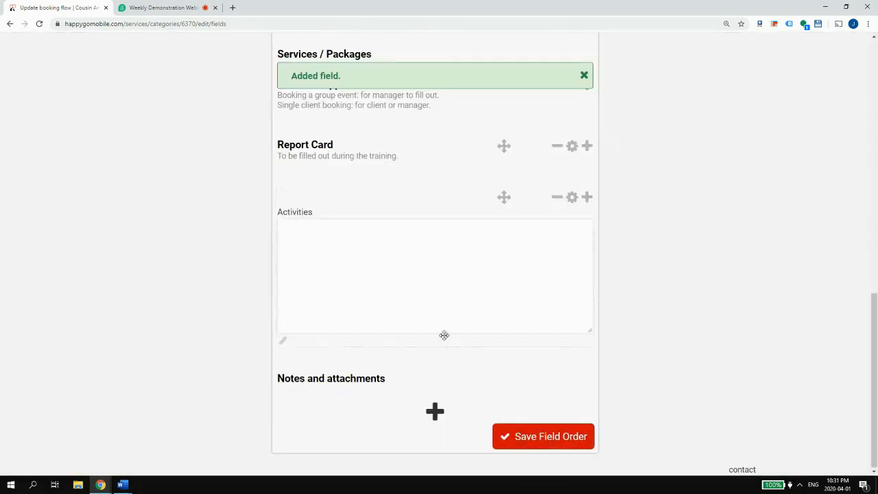
pyautogui.click(122, 483)
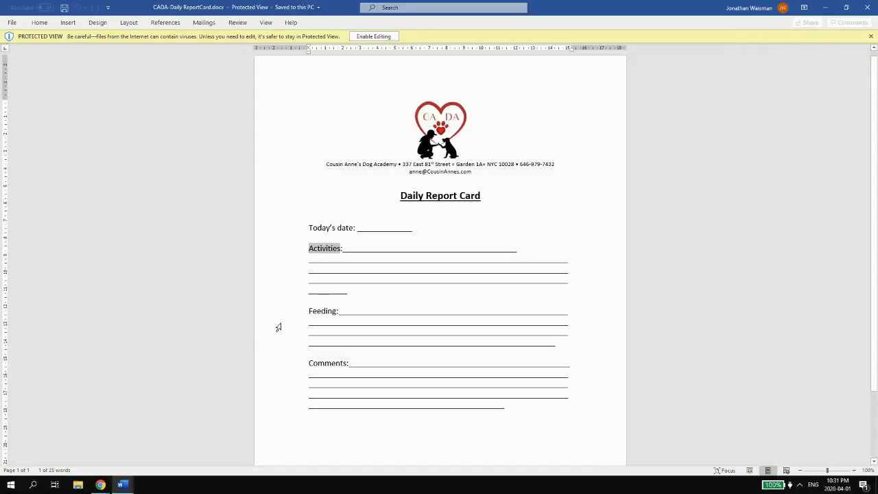
pyautogui.click(821, 8)
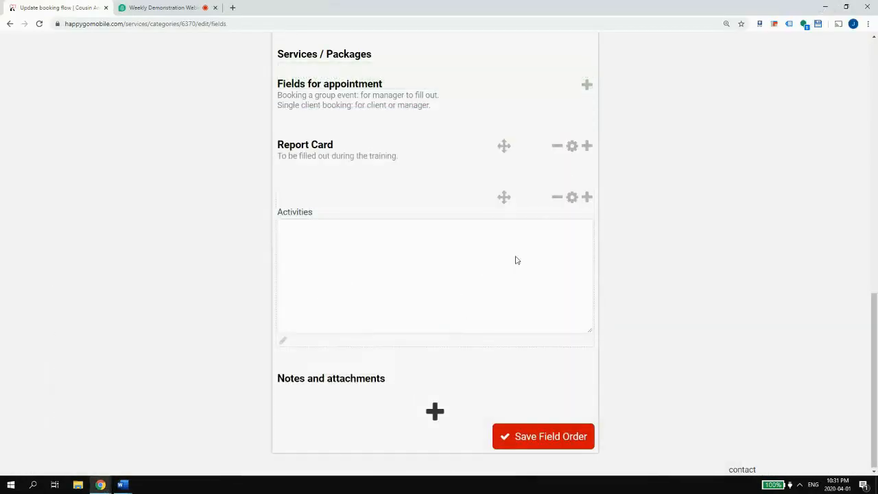
# - Add a 'Feeding' field after Activities and save it
pyautogui.click(585, 199)
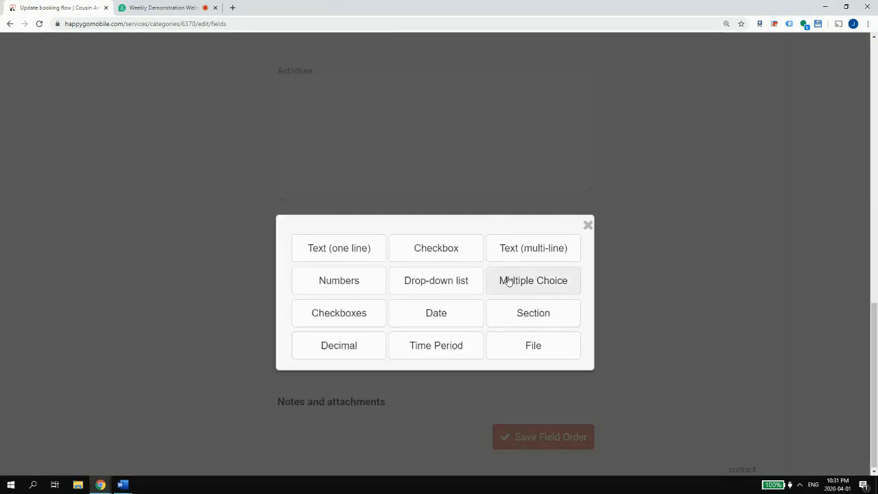
pyautogui.click(508, 280)
pyautogui.click(330, 63)
pyautogui.moveTo(294, 66); pyautogui.dragTo(253, 63)
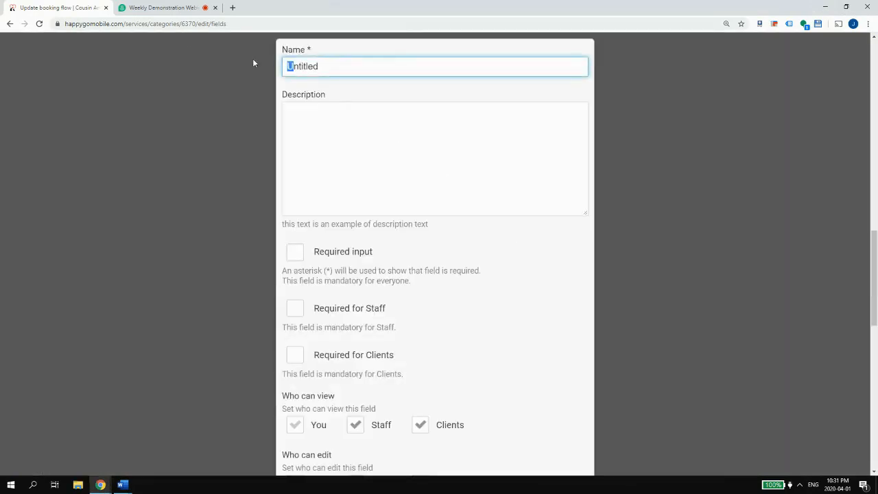
pyautogui.doubleClick(319, 65)
pyautogui.write('Feeding')
pyautogui.scroll(-3, 463, 313)
pyautogui.scroll(-5, 447, 277)
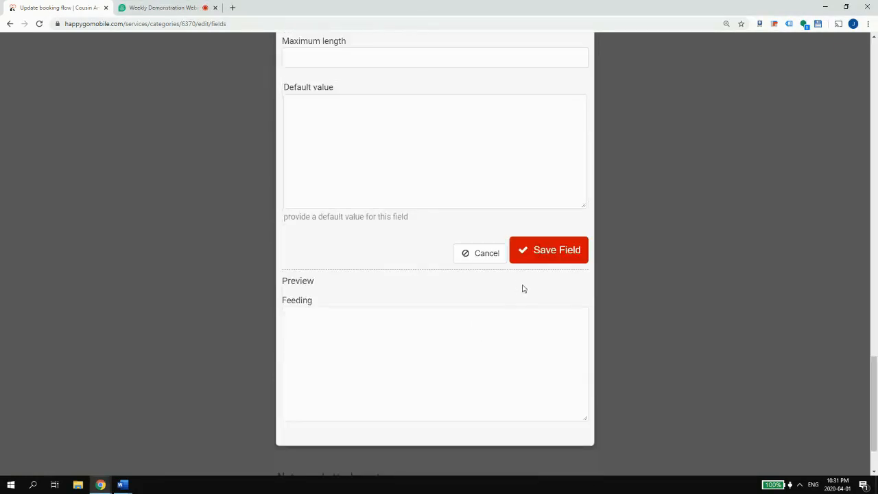
pyautogui.click(587, 247)
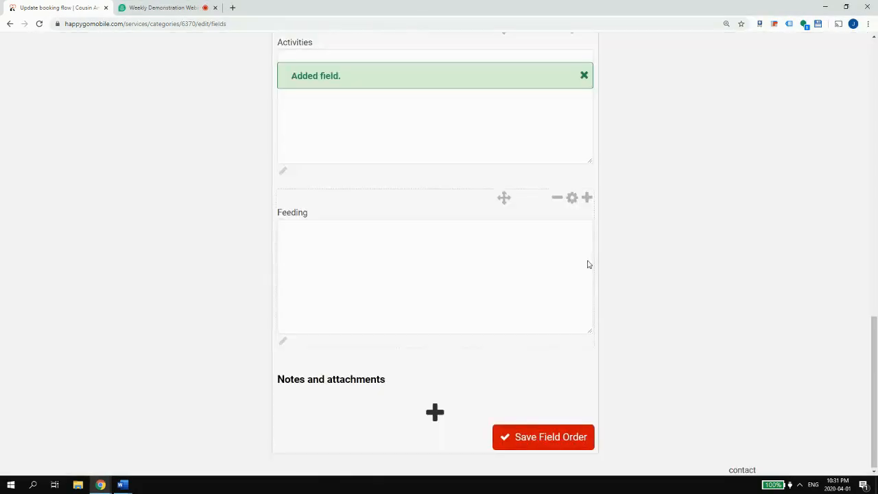
# - Add a multi-line 'Comments' field not editable by clients, then save the field order
pyautogui.click(585, 289)
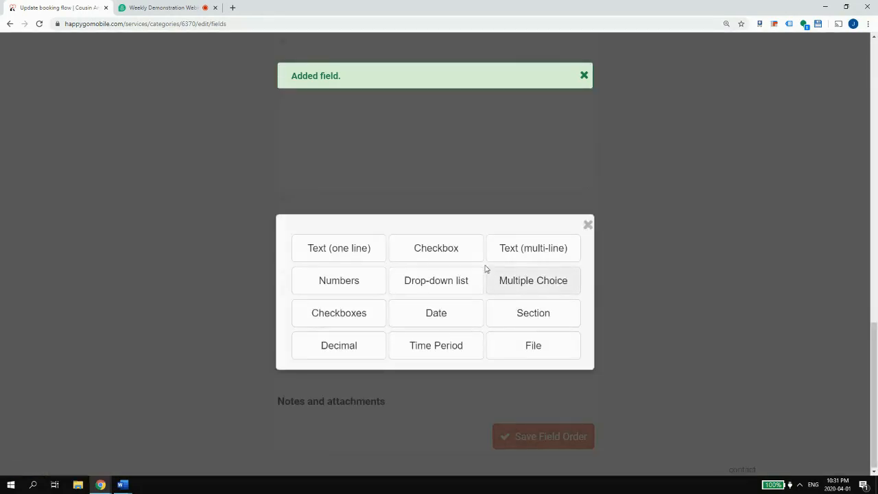
pyautogui.click(553, 249)
pyautogui.doubleClick(356, 249)
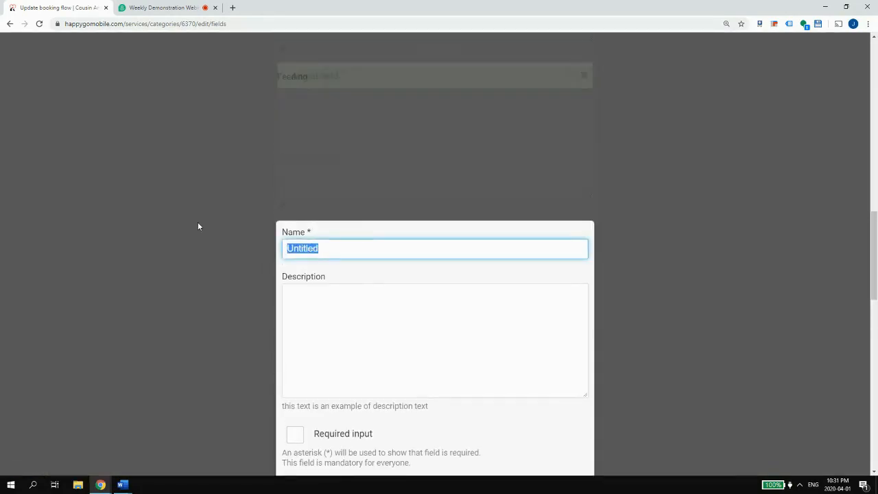
pyautogui.write('Comments')
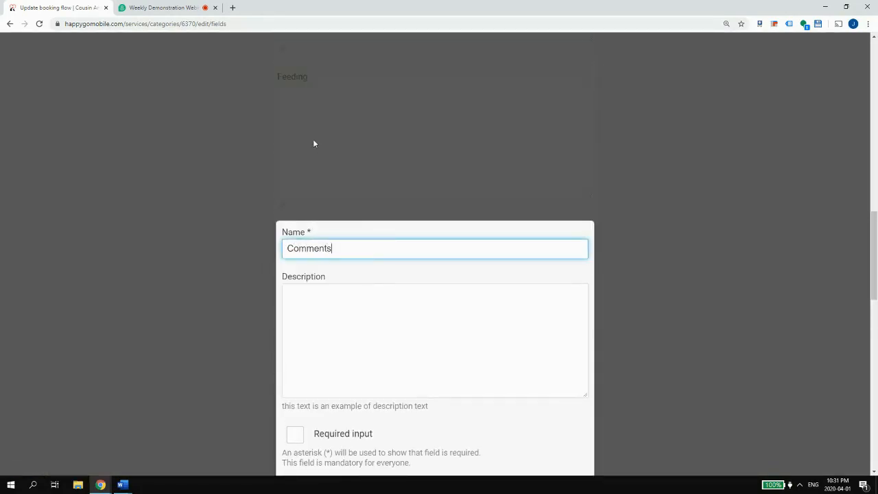
pyautogui.scroll(-5, 378, 370)
pyautogui.click(419, 302)
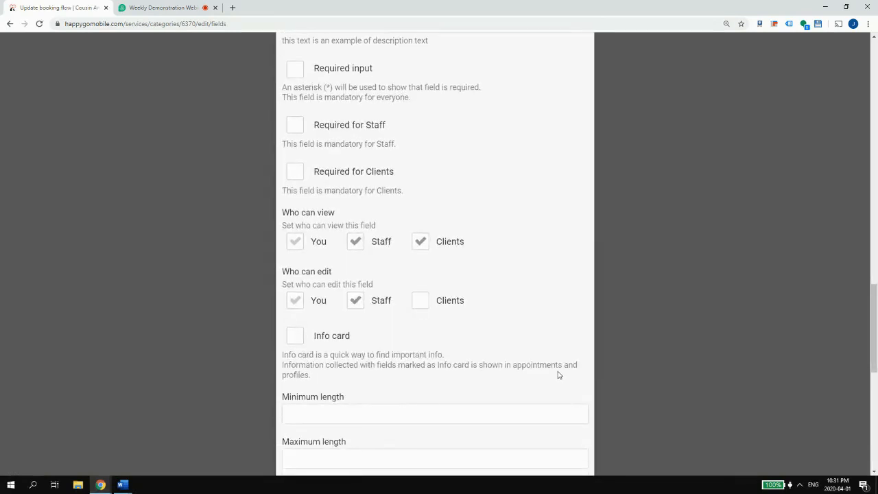
pyautogui.scroll(-4, 557, 376)
pyautogui.click(548, 411)
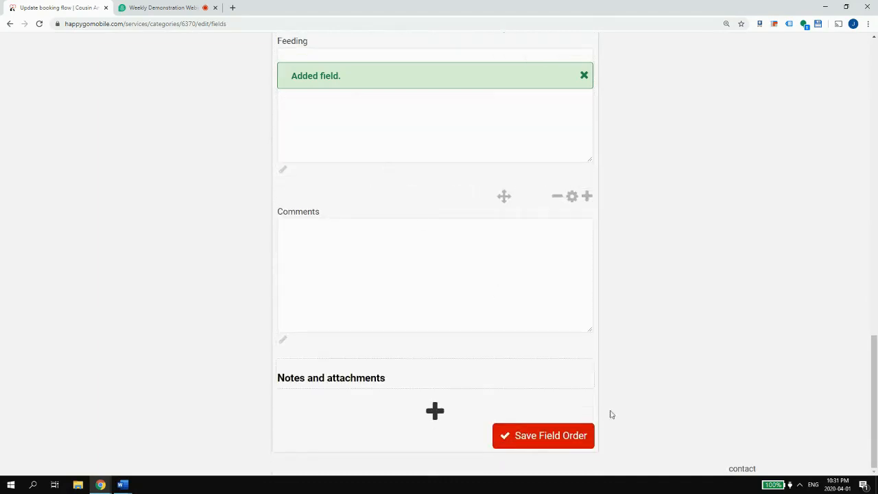
pyautogui.click(535, 427)
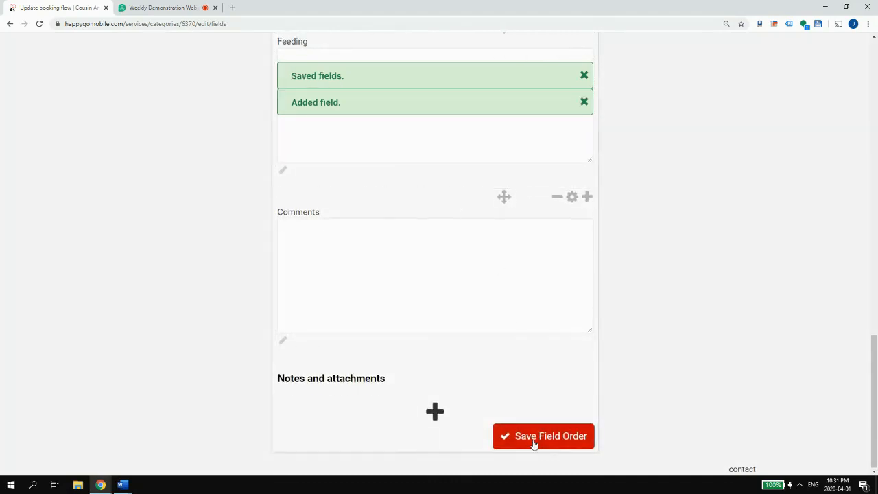
pyautogui.scroll(15, 484, 129)
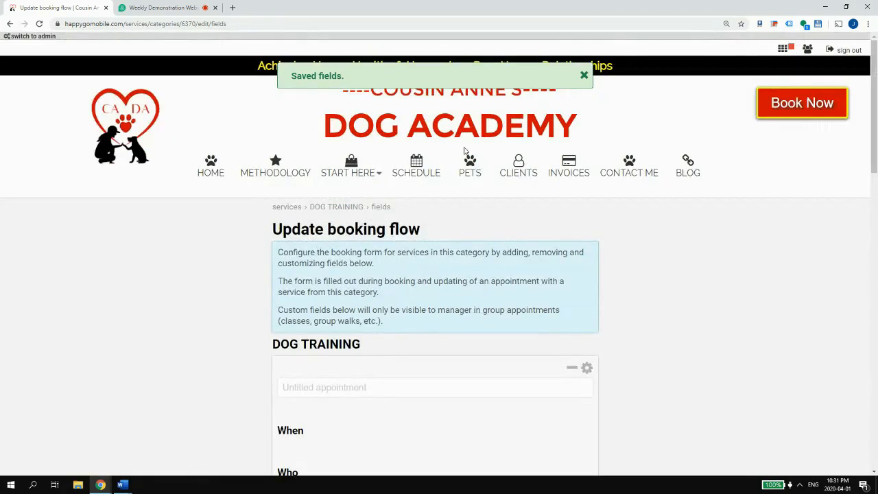
# - Start a DOG TRAINING 'Training' booking in the 7:00pm slot on Wednesday, April 1, 2020
pyautogui.click(416, 167)
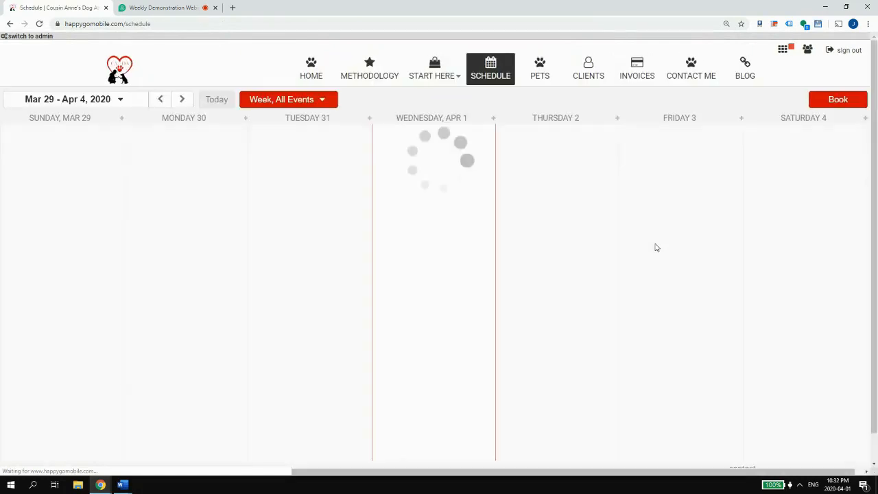
pyautogui.click(845, 101)
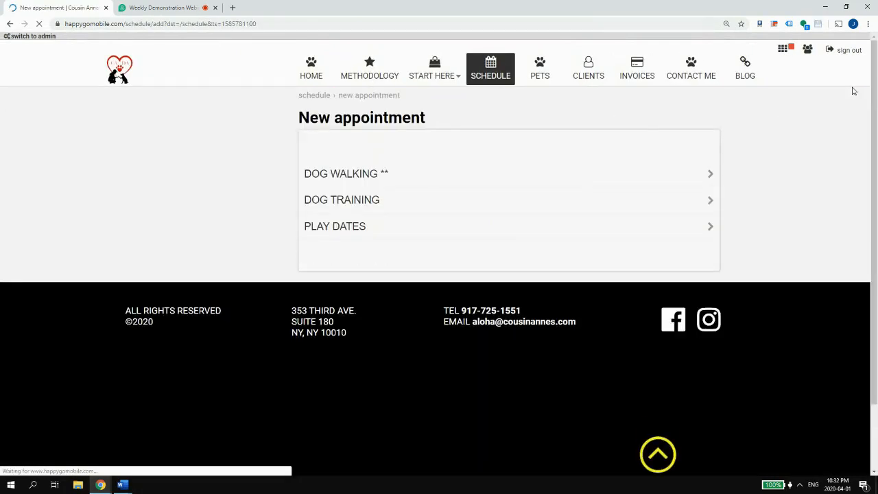
pyautogui.click(364, 201)
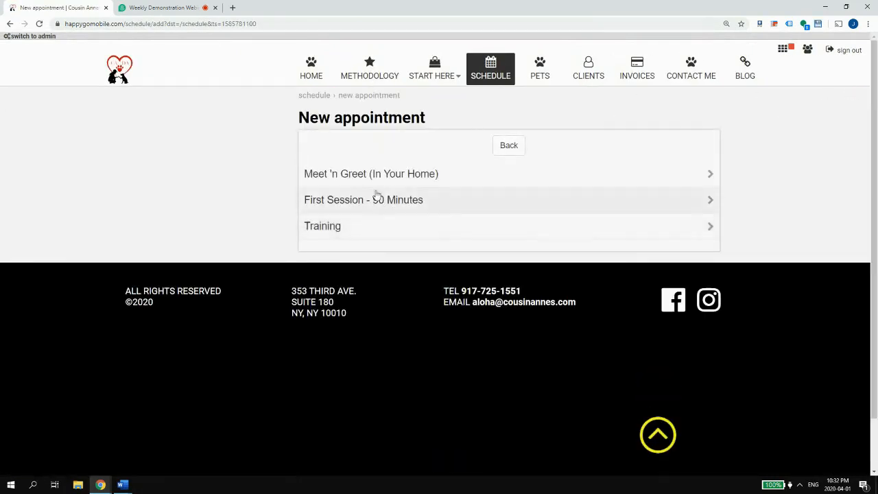
pyautogui.click(350, 226)
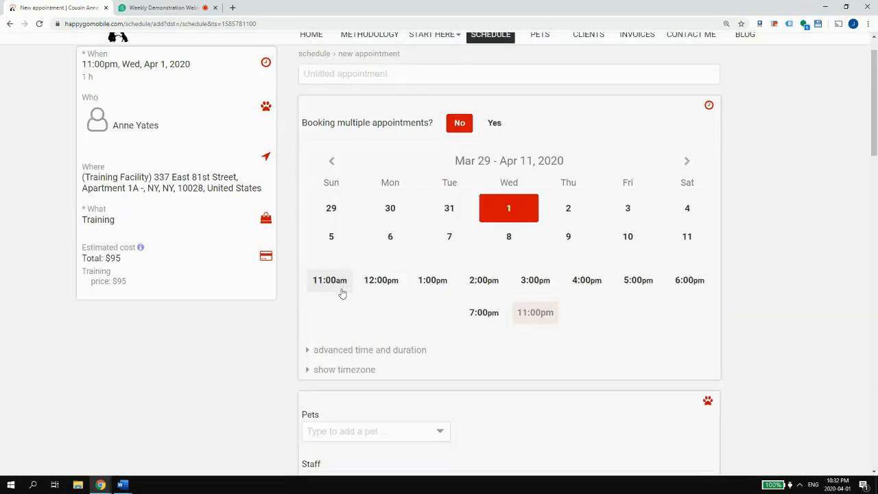
pyautogui.scroll(-1, 395, 281)
pyautogui.click(489, 221)
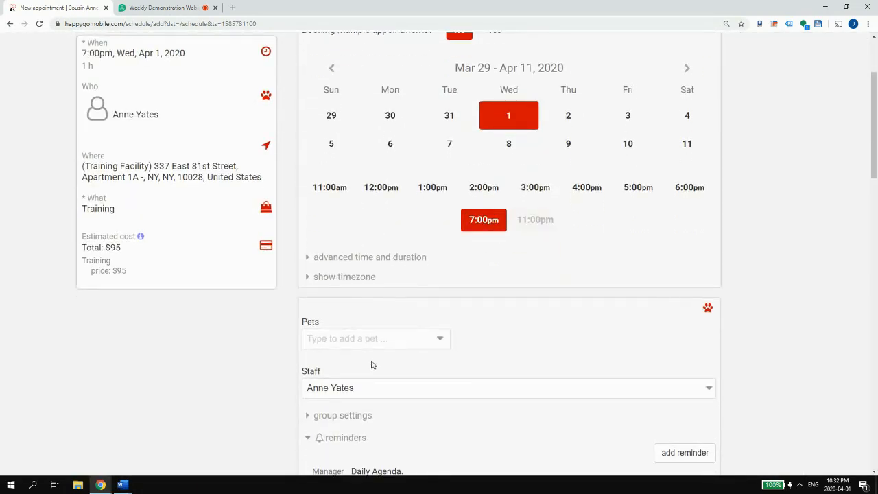
# - Add Hugo (TEST Pet) to the appointment and save it
pyautogui.click(344, 338)
pyautogui.write('hugo')
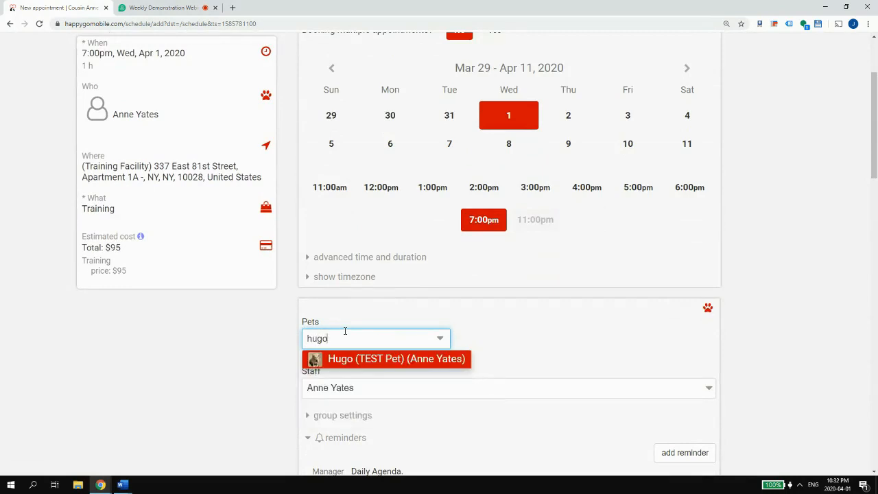
pyautogui.click(343, 358)
pyautogui.scroll(-10, 590, 336)
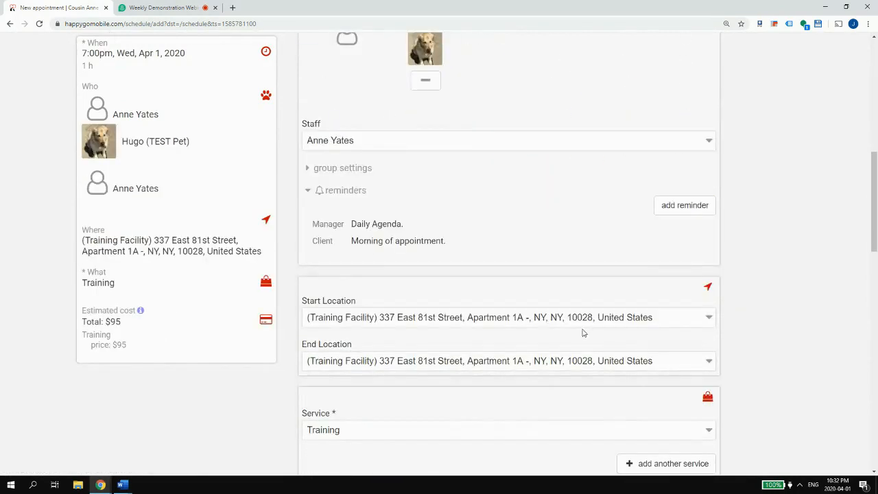
pyautogui.scroll(-4, 396, 337)
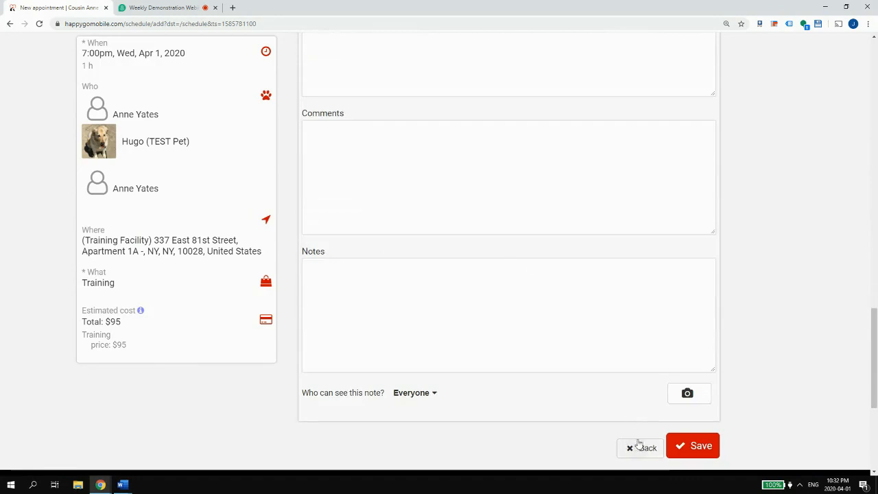
pyautogui.click(697, 448)
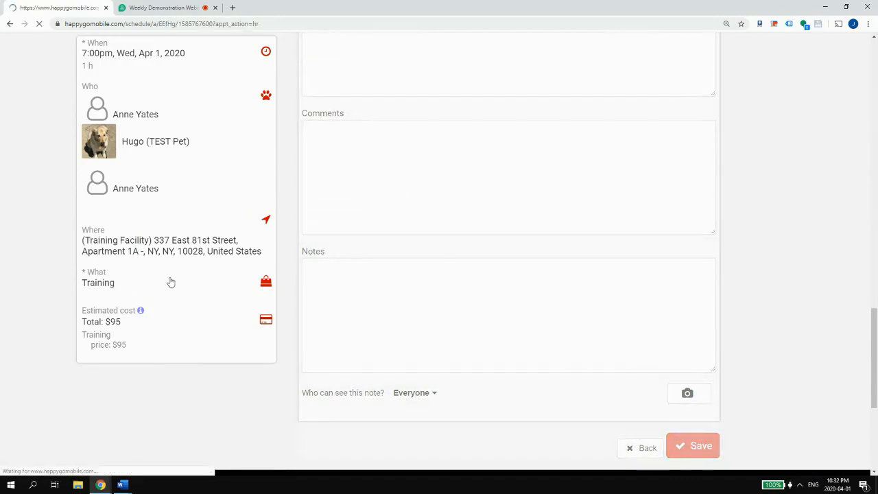
pyautogui.scroll(-5, 355, 280)
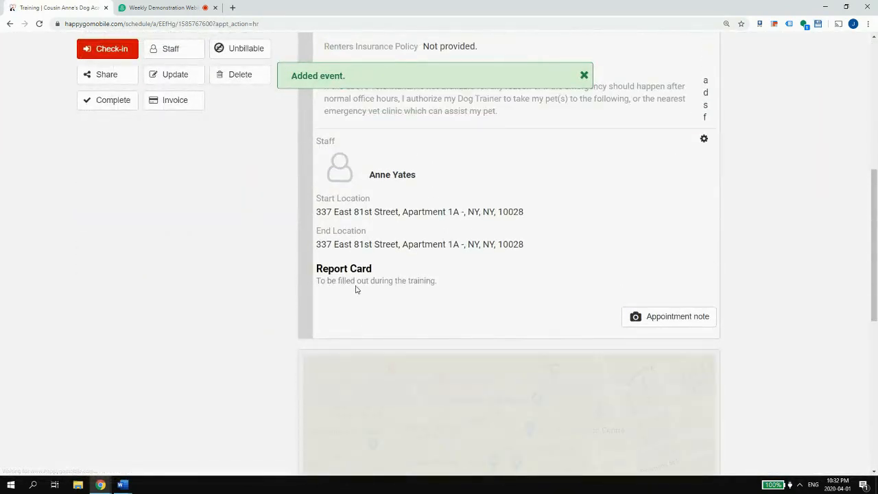
pyautogui.scroll(5, 355, 288)
pyautogui.scroll(2, 374, 281)
pyautogui.scroll(-10, 381, 273)
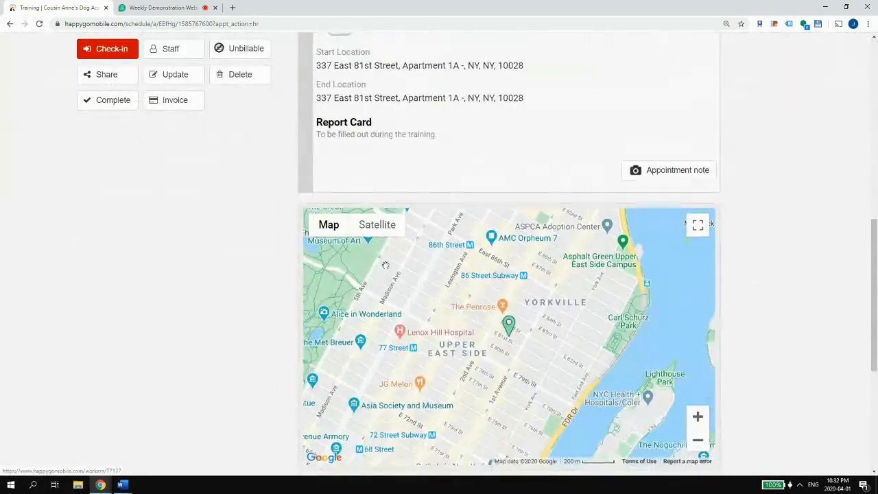
pyautogui.scroll(10, 377, 199)
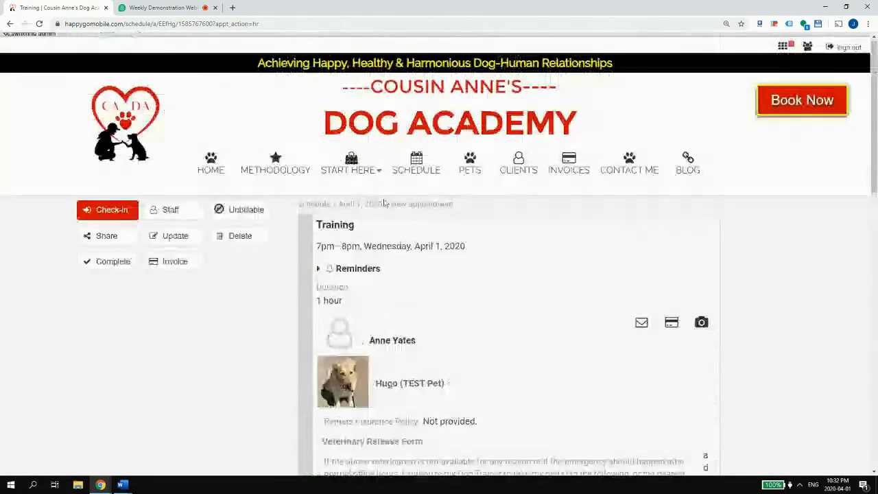
# - Check in Hugo's Training appointment, review its details, and open it for editing
pyautogui.click(134, 214)
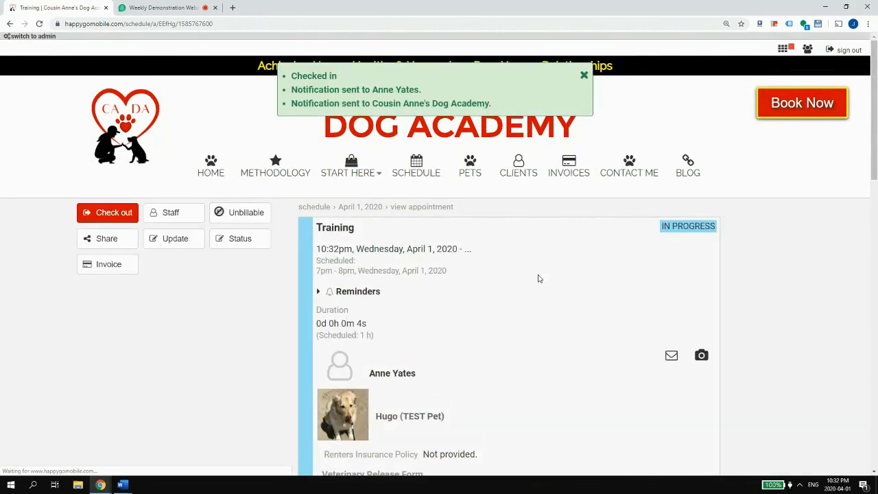
pyautogui.click(584, 75)
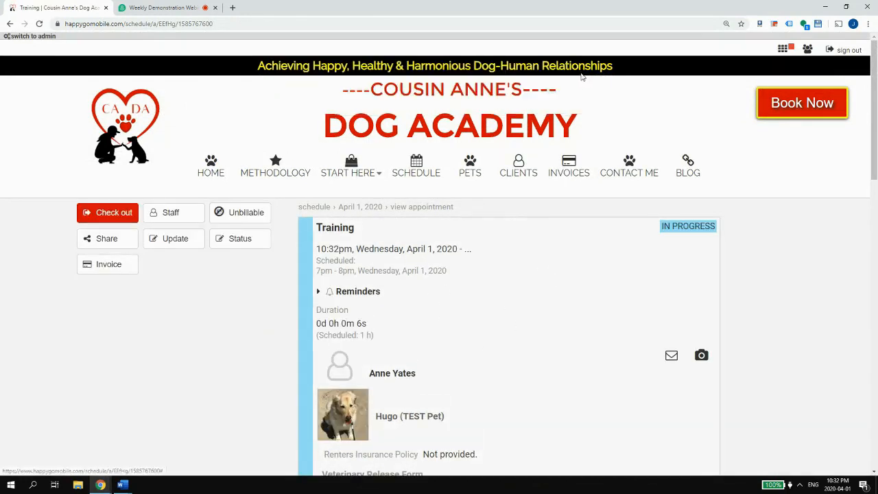
pyautogui.scroll(-2, 597, 145)
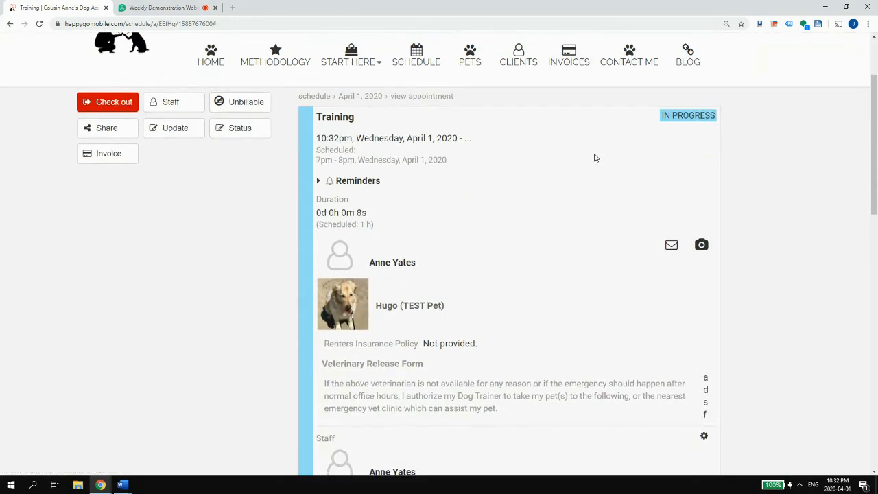
pyautogui.scroll(-3, 596, 158)
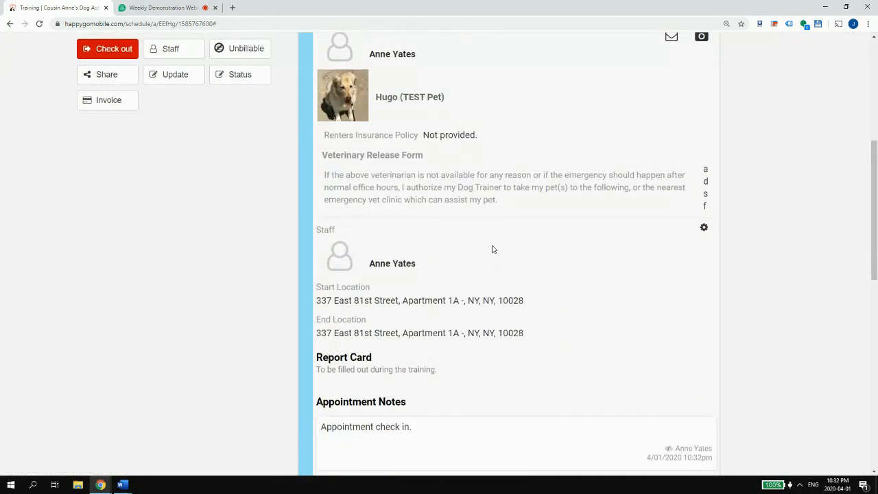
pyautogui.moveTo(479, 138); pyautogui.dragTo(325, 137)
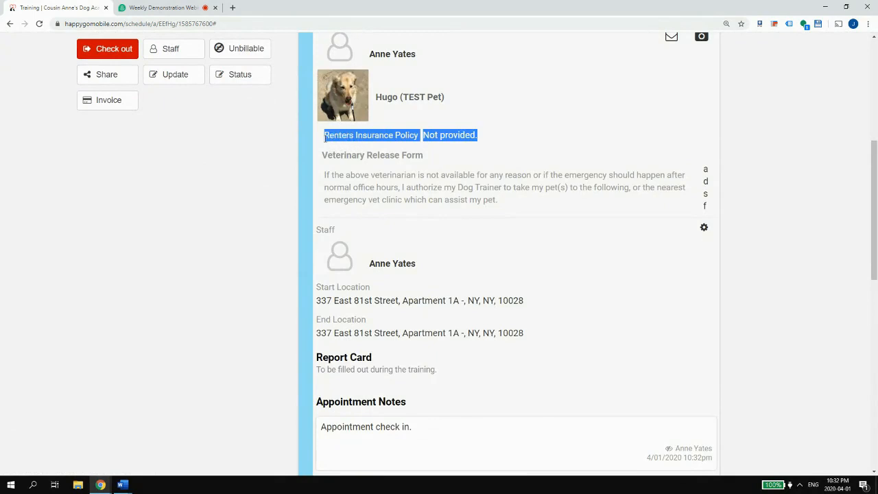
pyautogui.click(327, 165)
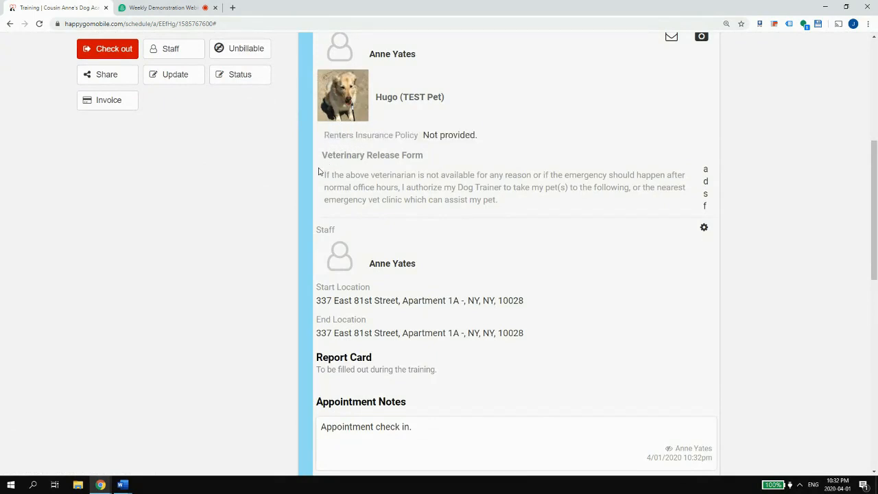
pyautogui.scroll(-3, 521, 196)
pyautogui.scroll(5, 432, 163)
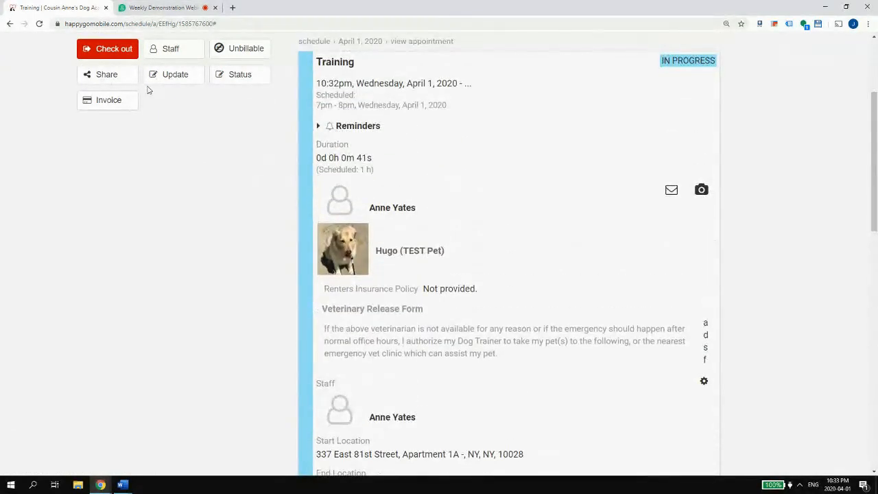
pyautogui.click(169, 81)
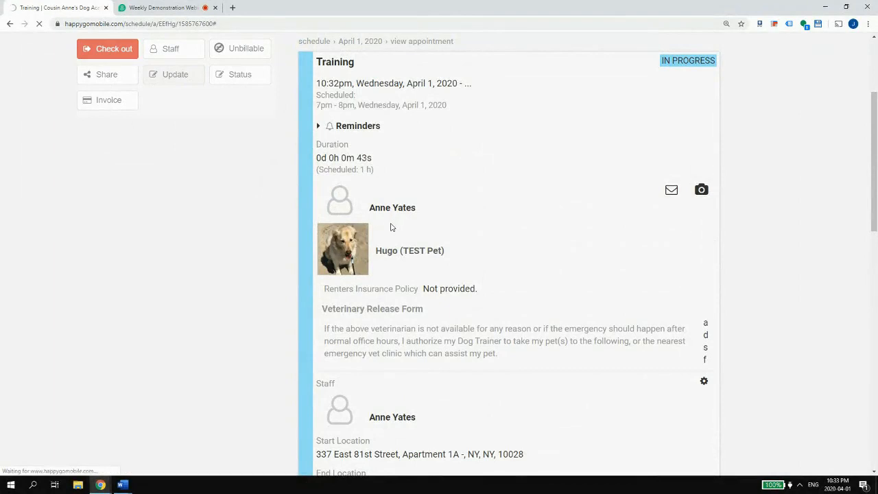
# - Fill the Report Card's Activities, Feeding ('I gave him a steak.') and Comments, then Update the appointment
pyautogui.scroll(-10, 381, 231)
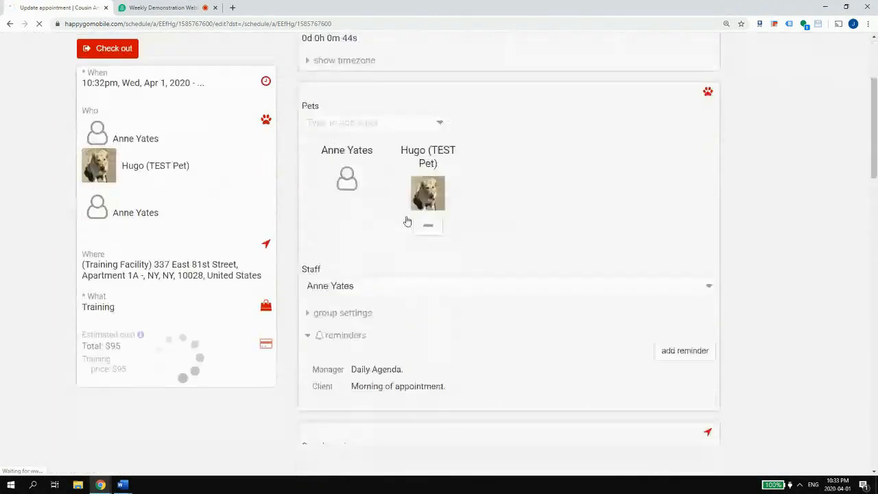
pyautogui.scroll(2, 404, 202)
pyautogui.click(367, 229)
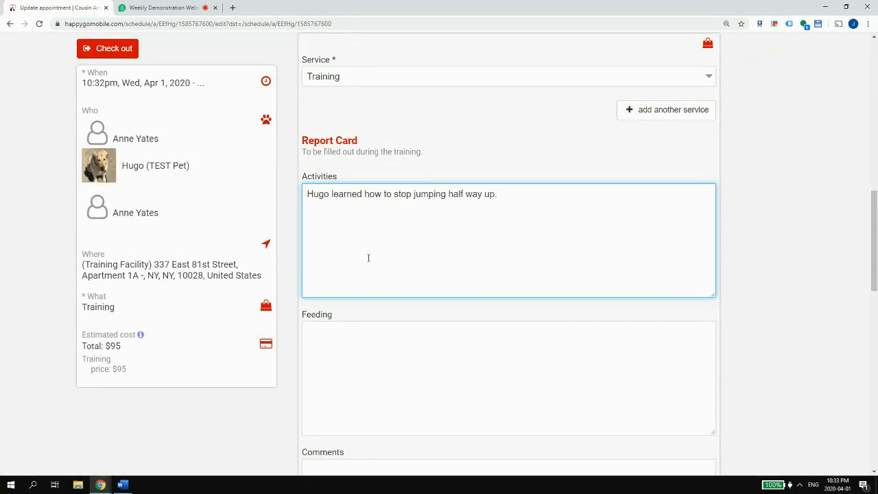
pyautogui.press('Tab')
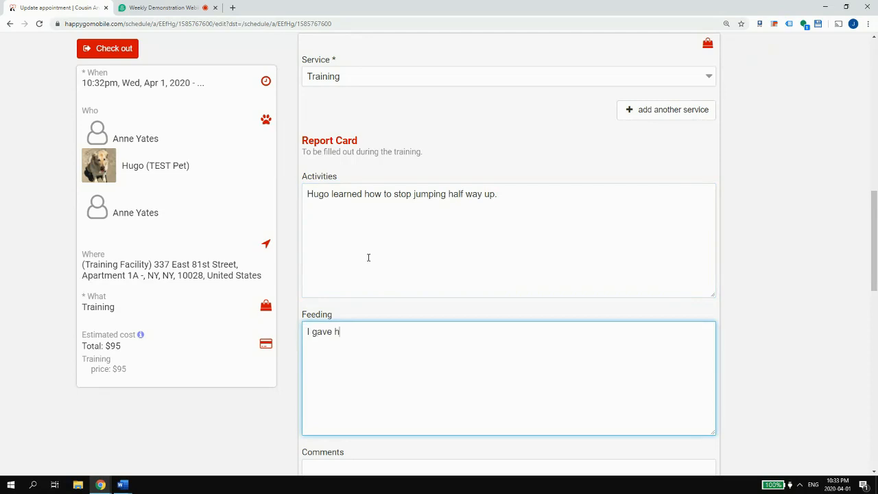
pyautogui.write('I gave him a steak.')
pyautogui.press('Tab')
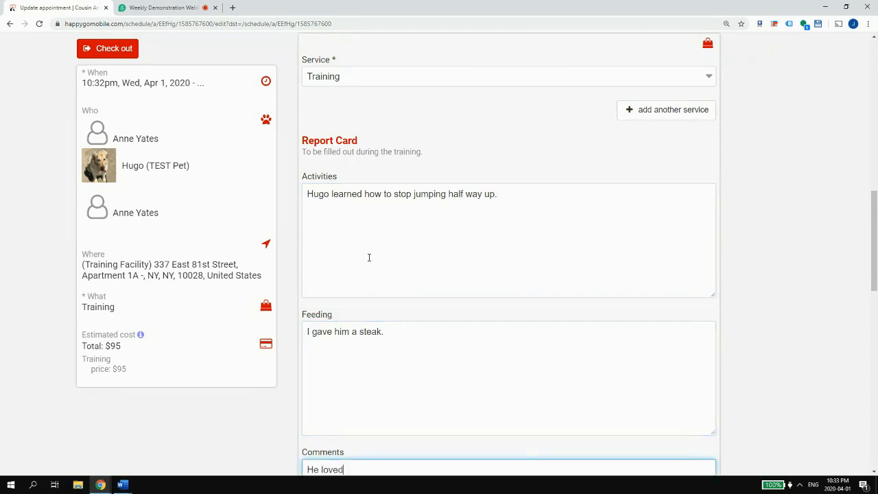
pyautogui.scroll(-4, 369, 258)
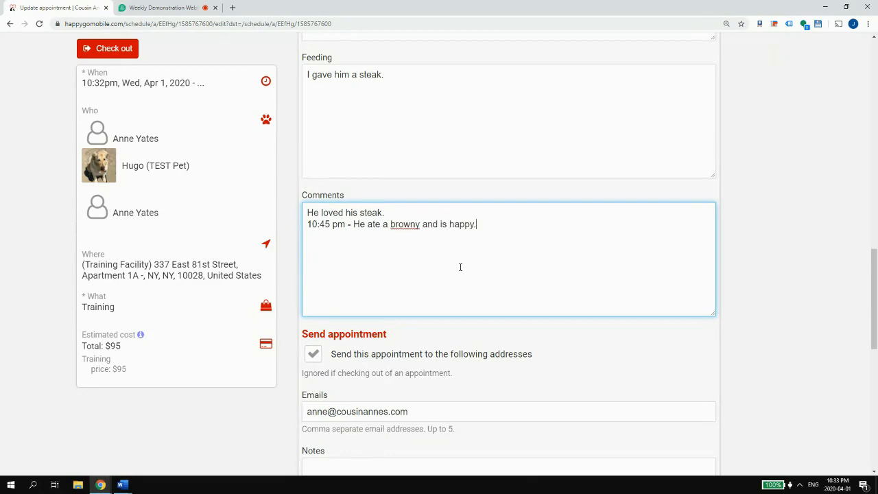
pyautogui.scroll(-6, 460, 267)
pyautogui.click(686, 279)
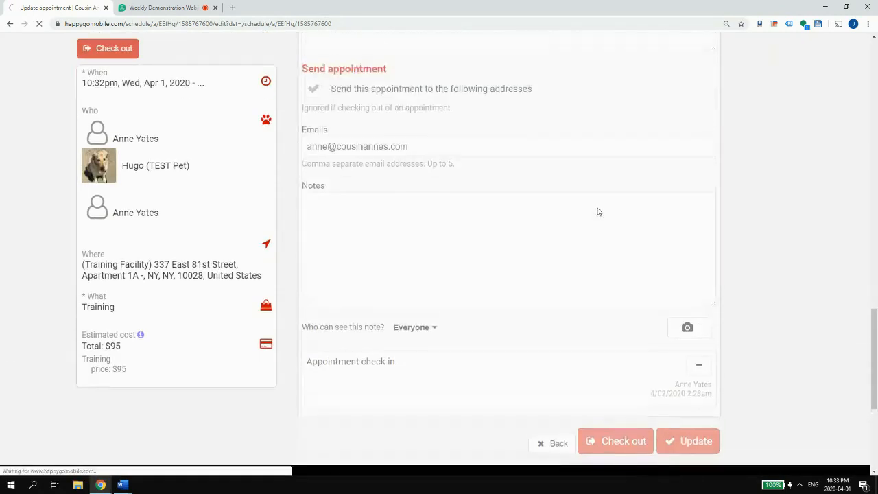
pyautogui.scroll(3, 583, 206)
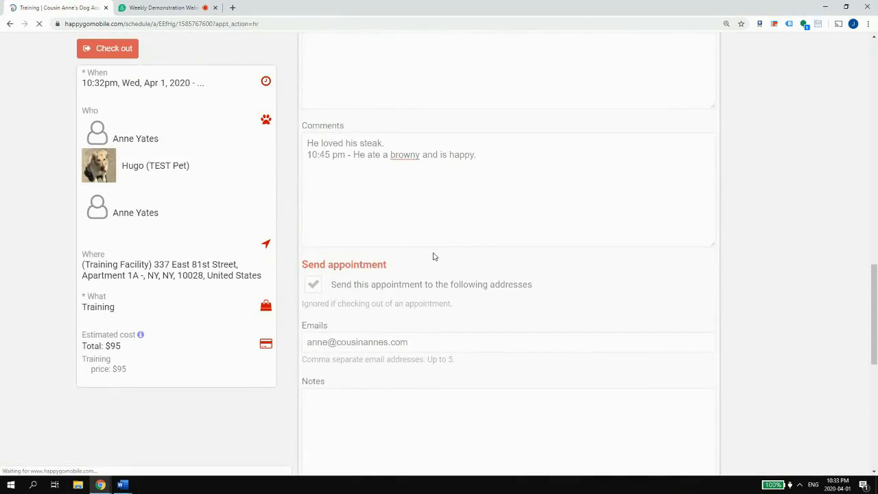
pyautogui.scroll(-8, 446, 255)
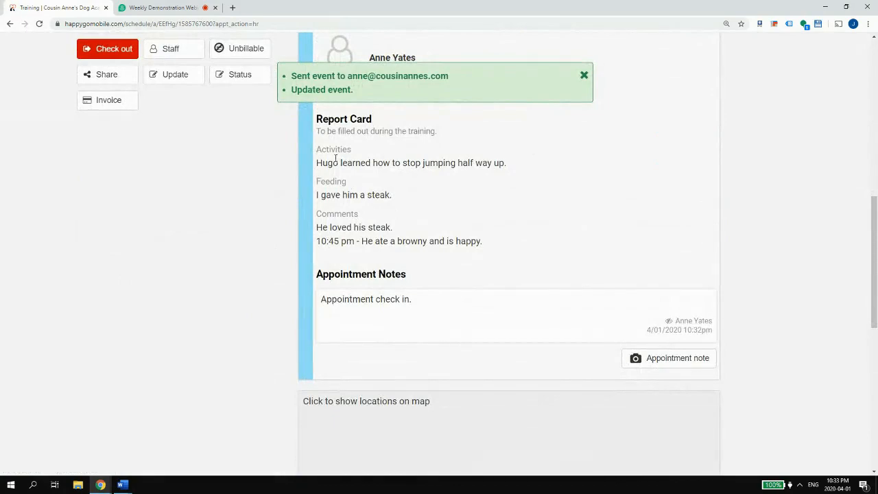
pyautogui.scroll(10, 528, 195)
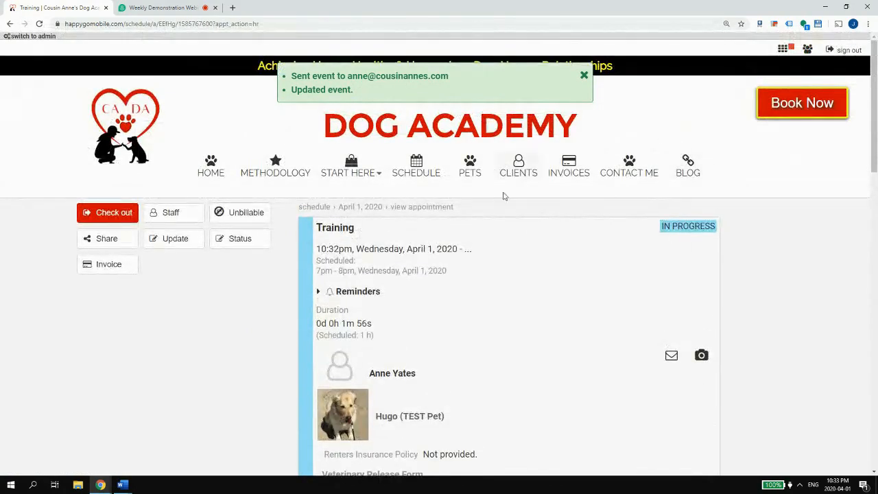
# - Email the Training appointment to the checked client and close the Share Appointment dialog
pyautogui.click(83, 245)
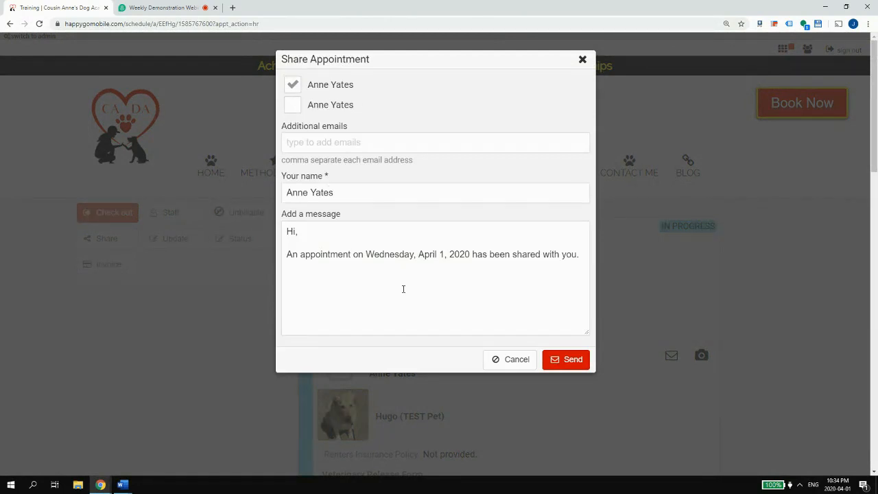
pyautogui.click(549, 363)
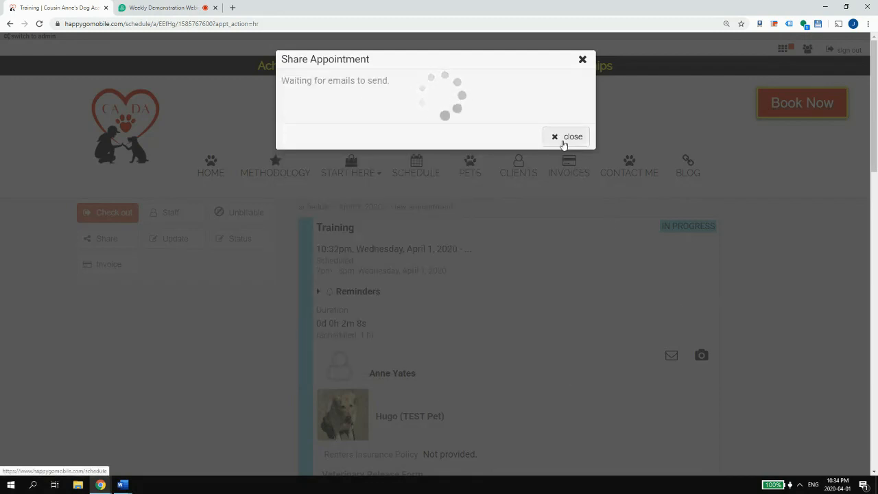
pyautogui.click(567, 137)
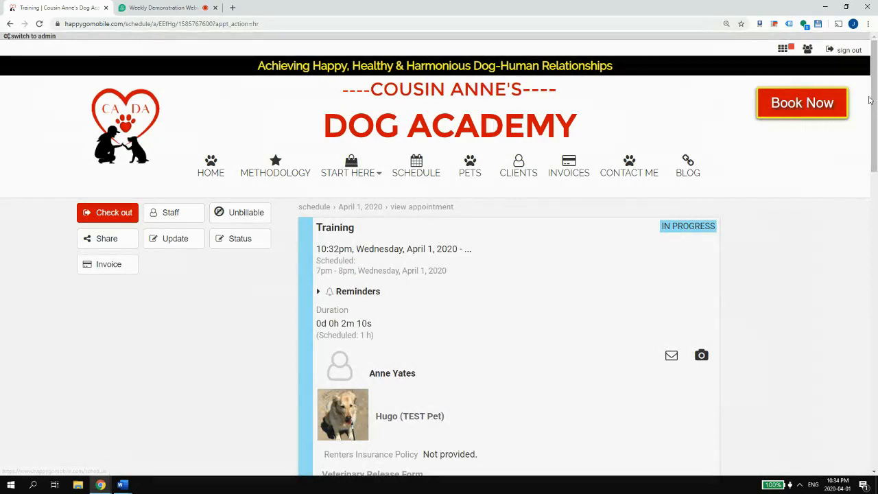
# - Switch to the pet owner profile and open the in-progress Training appointment
pyautogui.click(806, 55)
pyautogui.click(786, 82)
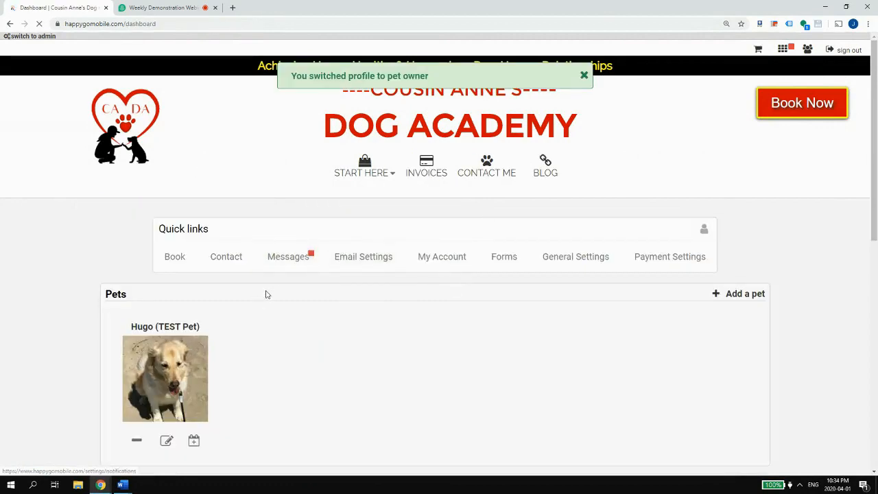
pyautogui.scroll(-2, 315, 285)
pyautogui.scroll(-3, 343, 212)
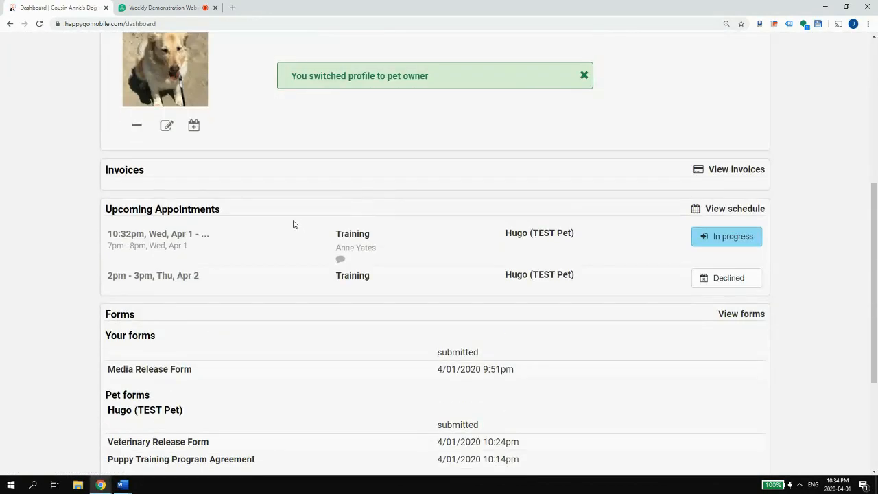
pyautogui.click(728, 241)
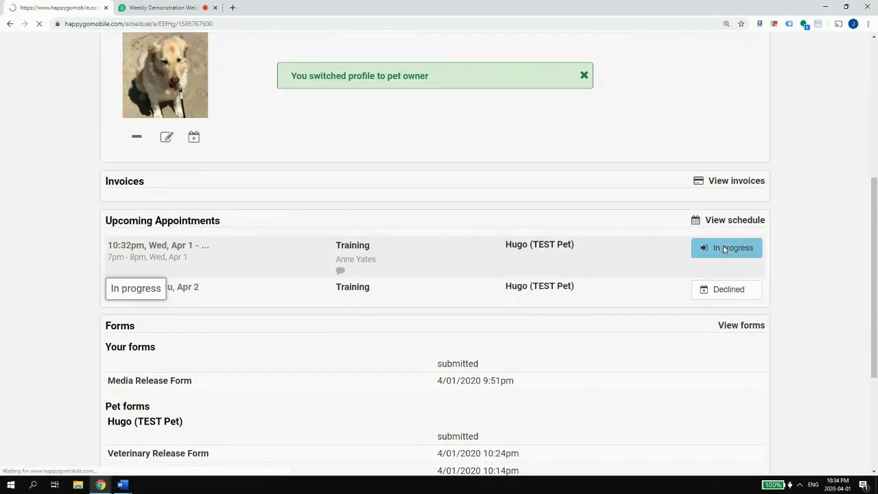
# - Read Hugo's Report Card activities, feeding and comments, and load the appointment locations map
pyautogui.scroll(-5, 738, 266)
pyautogui.moveTo(341, 159); pyautogui.dragTo(472, 158)
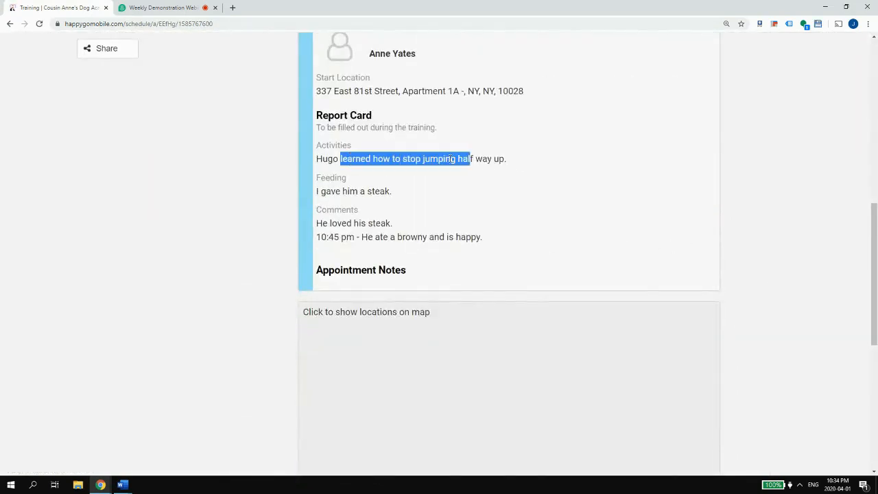
pyautogui.doubleClick(379, 190)
pyautogui.moveTo(317, 267); pyautogui.dragTo(393, 270)
pyautogui.moveTo(341, 223); pyautogui.dragTo(368, 223)
pyautogui.click(333, 223)
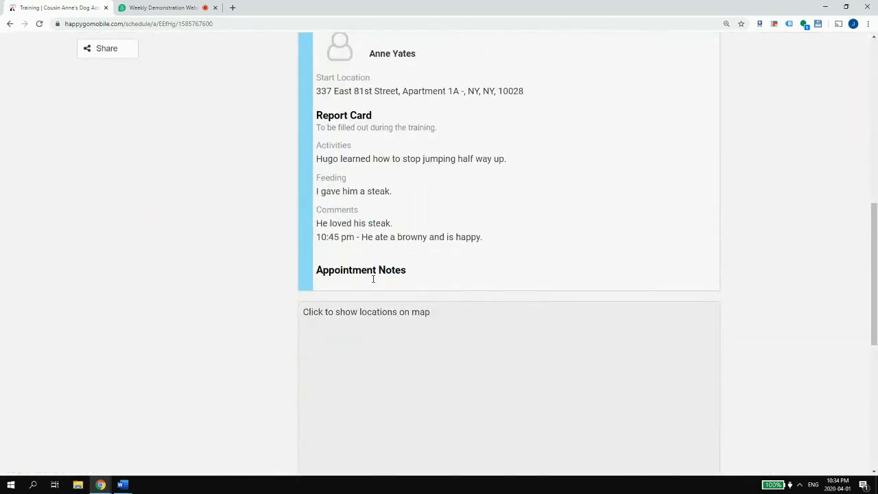
pyautogui.click(498, 361)
pyautogui.moveTo(347, 158); pyautogui.dragTo(422, 158)
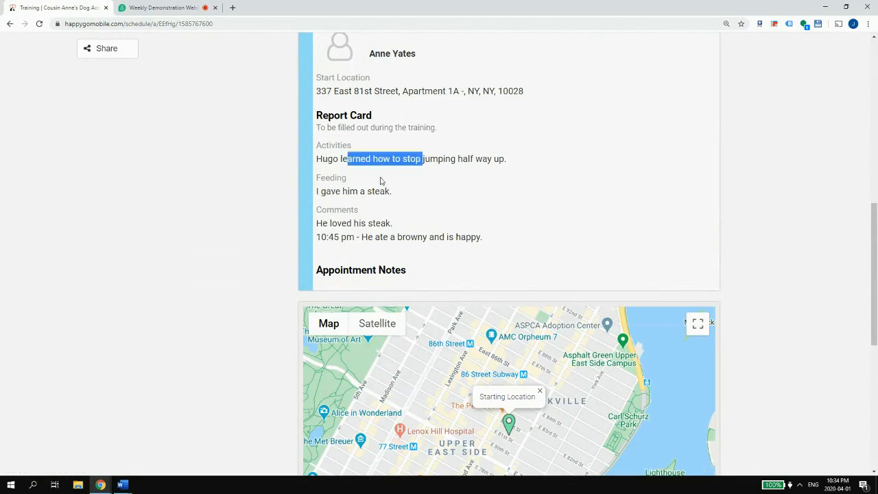
pyautogui.click(376, 190)
pyautogui.moveTo(355, 237); pyautogui.dragTo(373, 236)
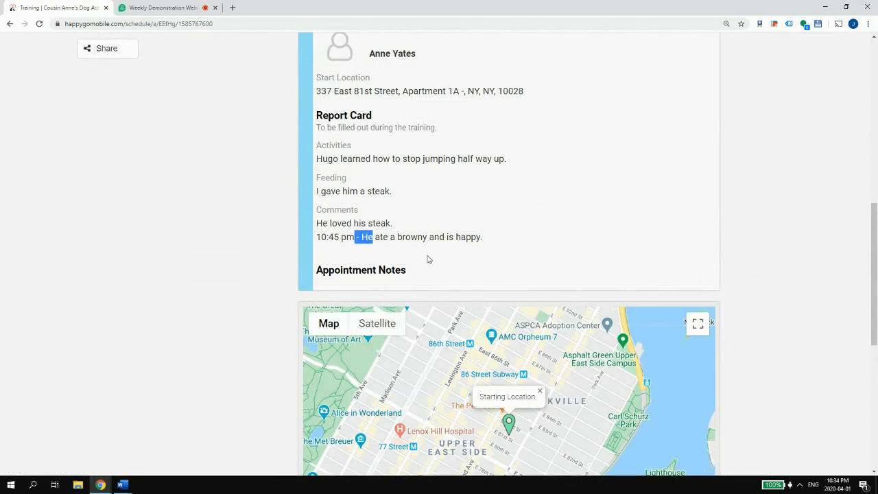
pyautogui.scroll(3, 454, 244)
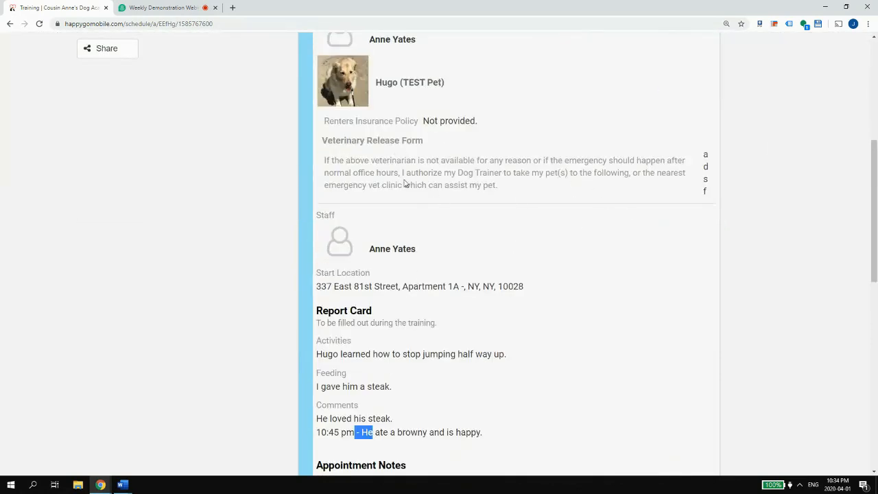
pyautogui.scroll(5, 735, 69)
pyautogui.click(807, 49)
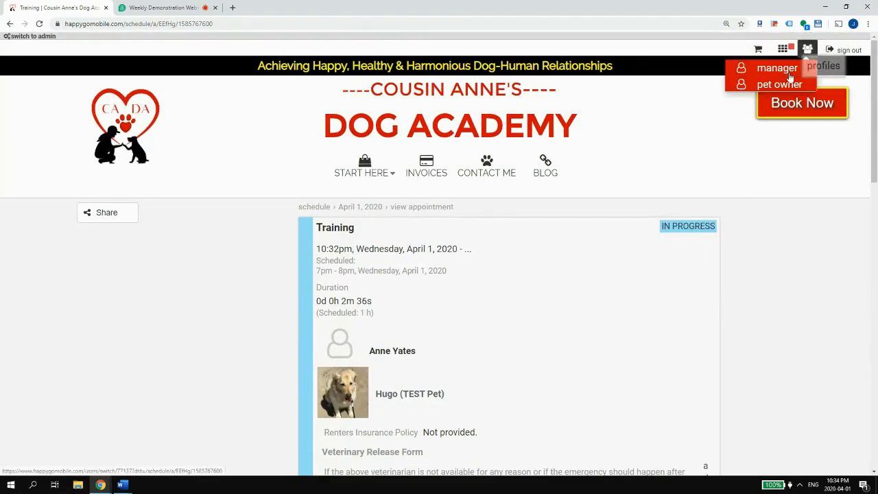
# - As manager, open the Veterinary Release Form's field editor in the client and pet forms settings
pyautogui.click(790, 76)
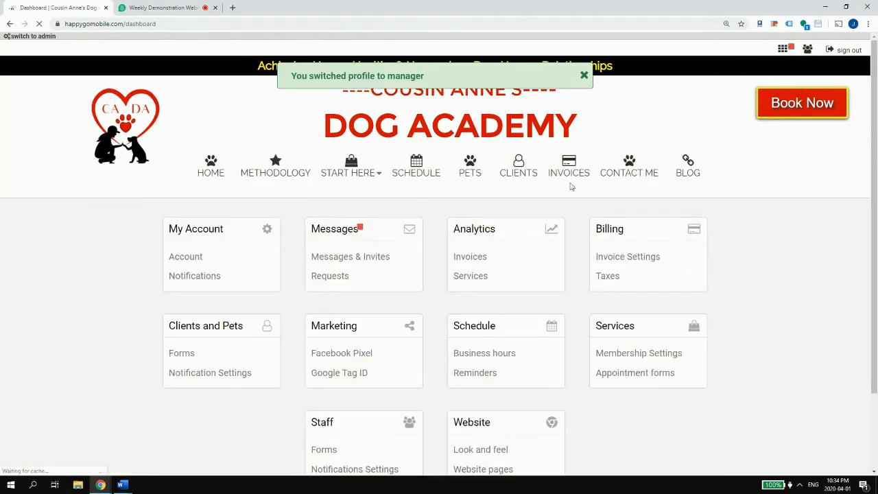
pyautogui.scroll(-1, 265, 313)
pyautogui.click(209, 259)
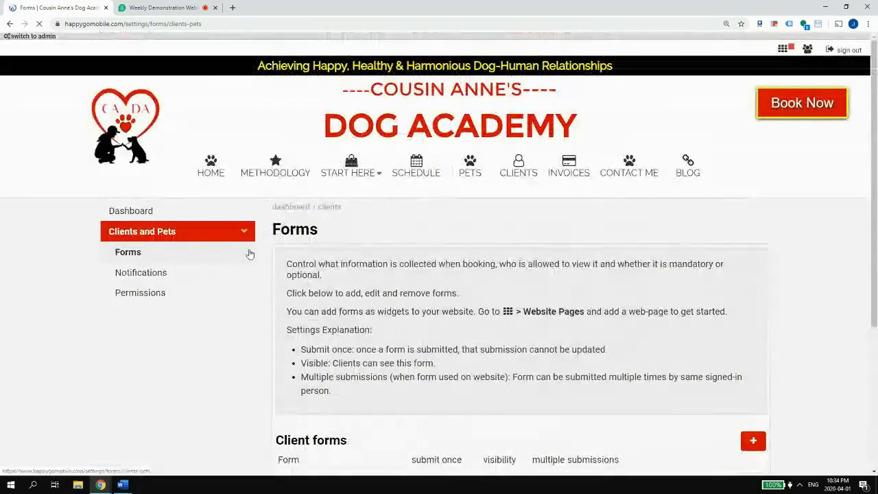
pyautogui.scroll(-3, 261, 330)
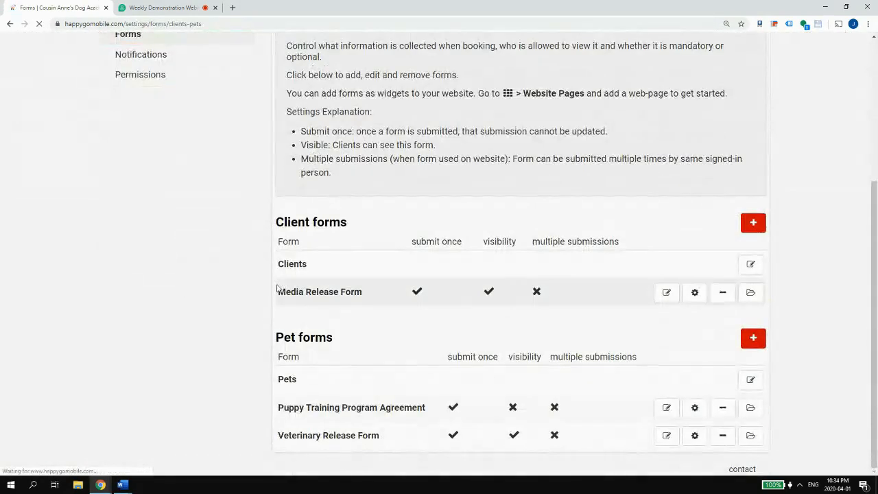
pyautogui.click(667, 436)
pyautogui.scroll(-3, 473, 350)
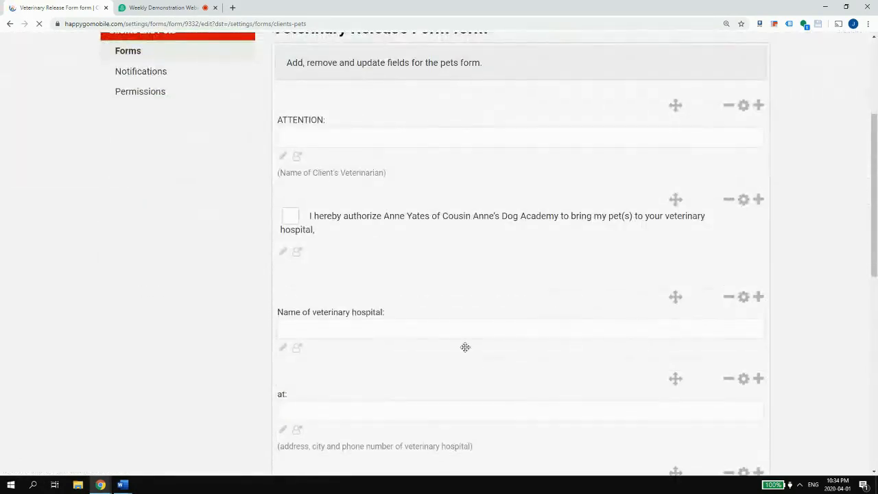
pyautogui.scroll(-1, 429, 330)
pyautogui.scroll(-4, 432, 331)
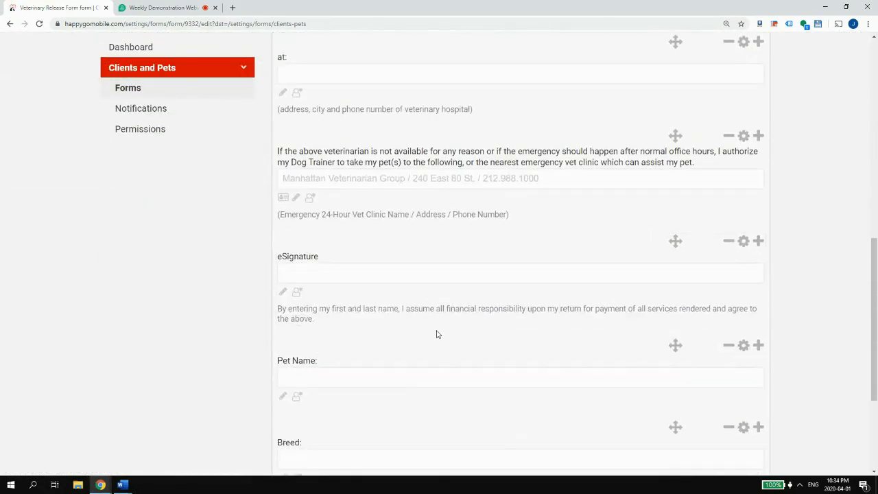
pyautogui.scroll(-3, 439, 334)
pyautogui.scroll(3, 443, 331)
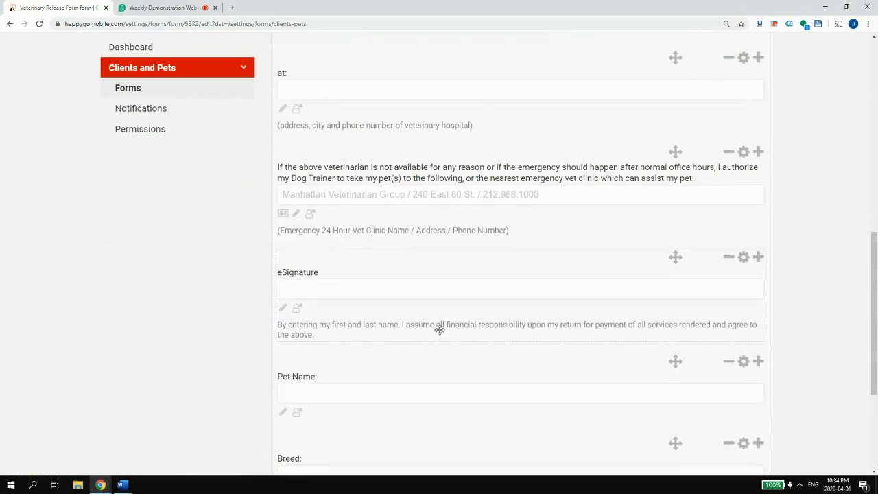
pyautogui.scroll(-3, 436, 326)
pyautogui.scroll(2, 413, 332)
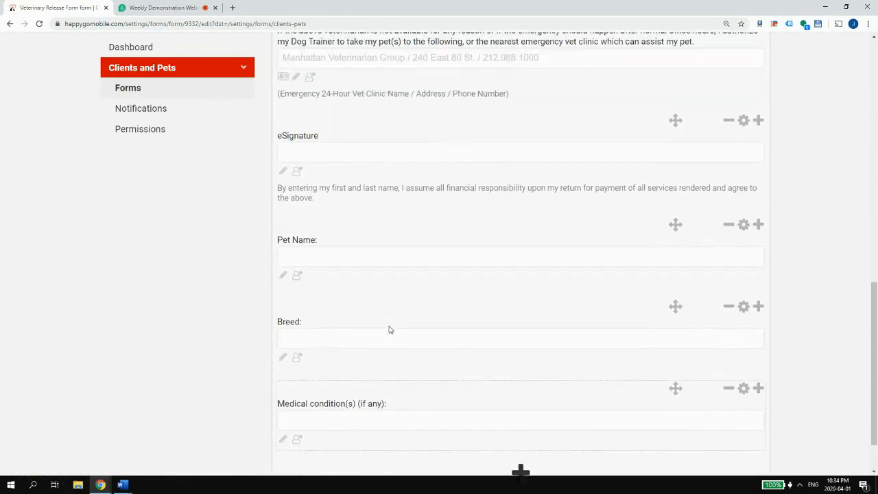
pyautogui.scroll(3, 335, 212)
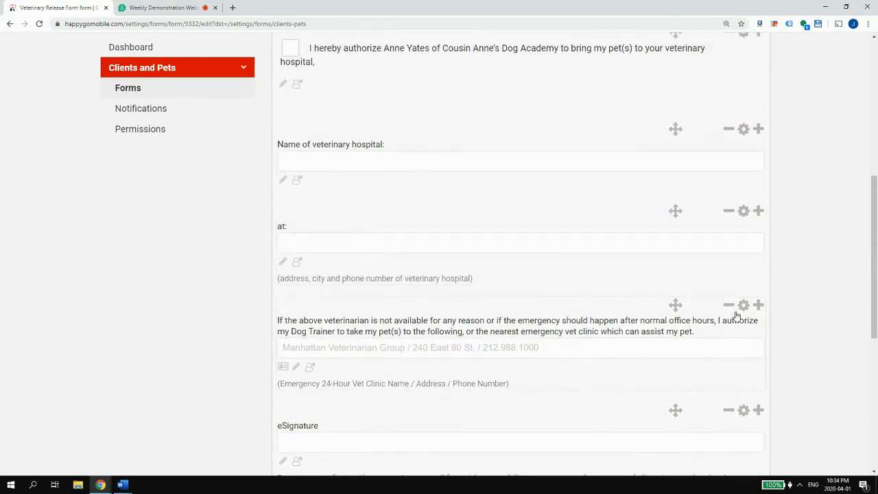
# - Take the emergency vet clinic field off the info card and save the form's fields
pyautogui.click(744, 305)
pyautogui.scroll(-3, 360, 206)
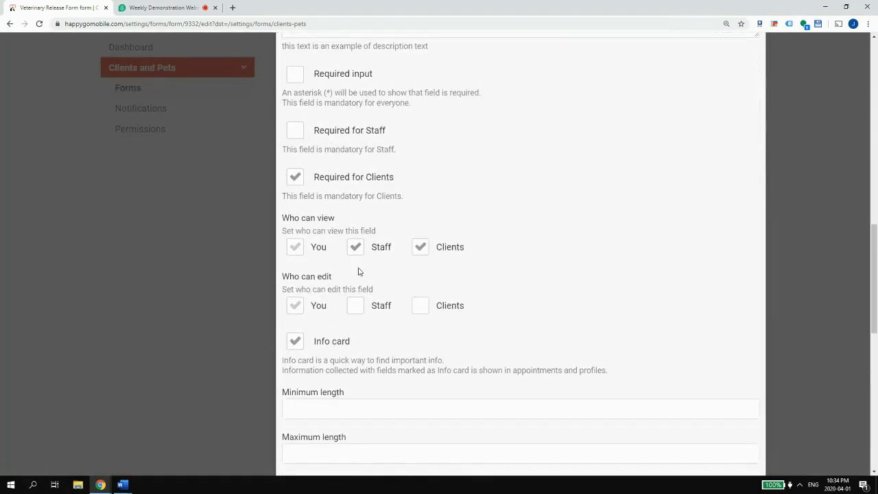
pyautogui.click(305, 340)
pyautogui.scroll(-3, 412, 346)
pyautogui.click(718, 265)
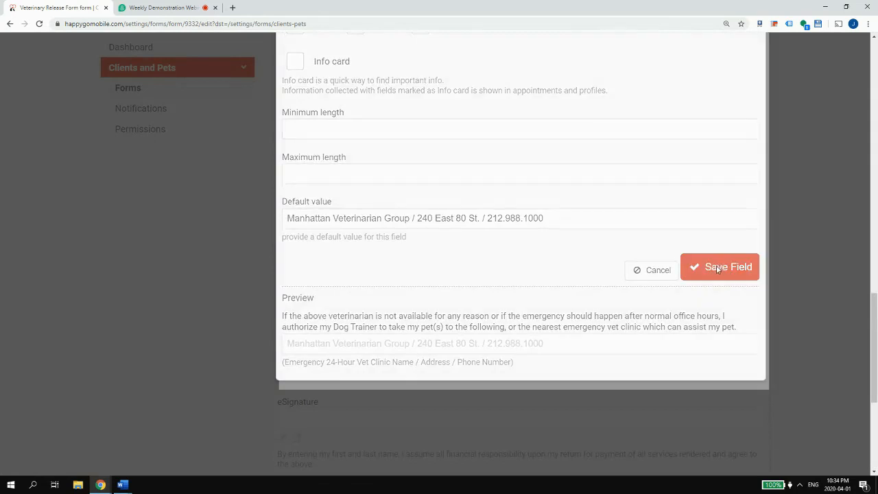
pyautogui.scroll(7, 474, 309)
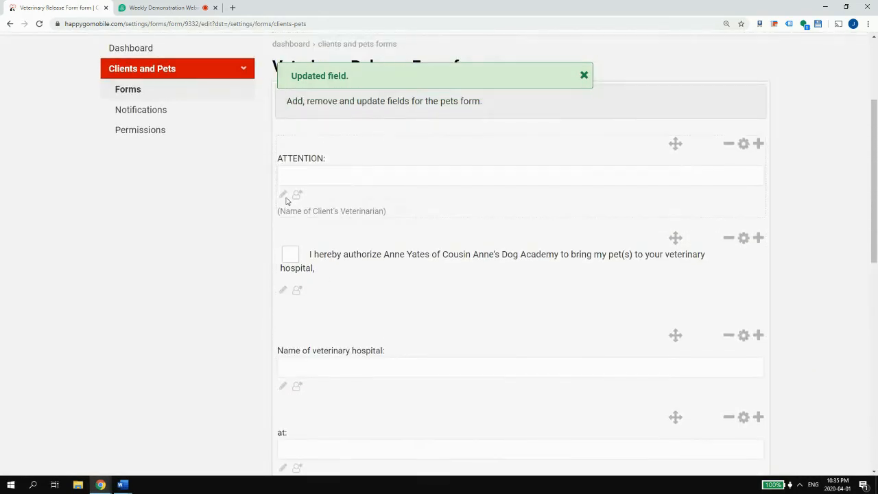
pyautogui.scroll(-4, 288, 233)
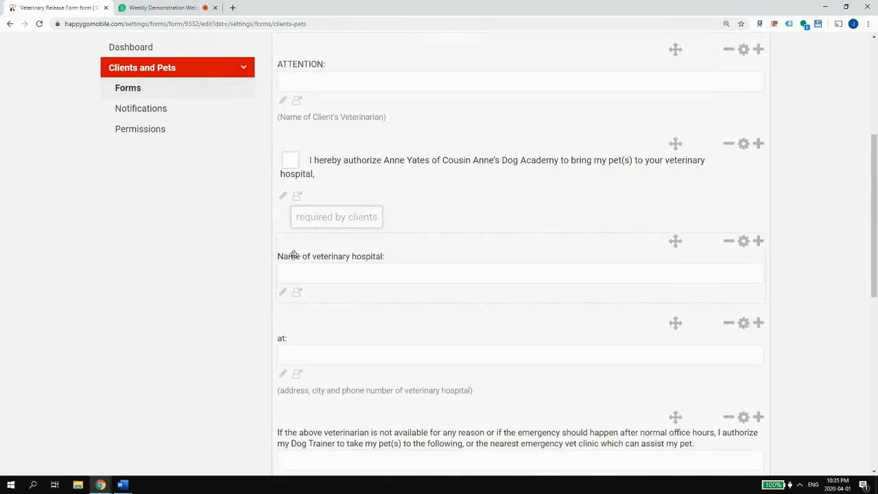
pyautogui.scroll(-4, 635, 264)
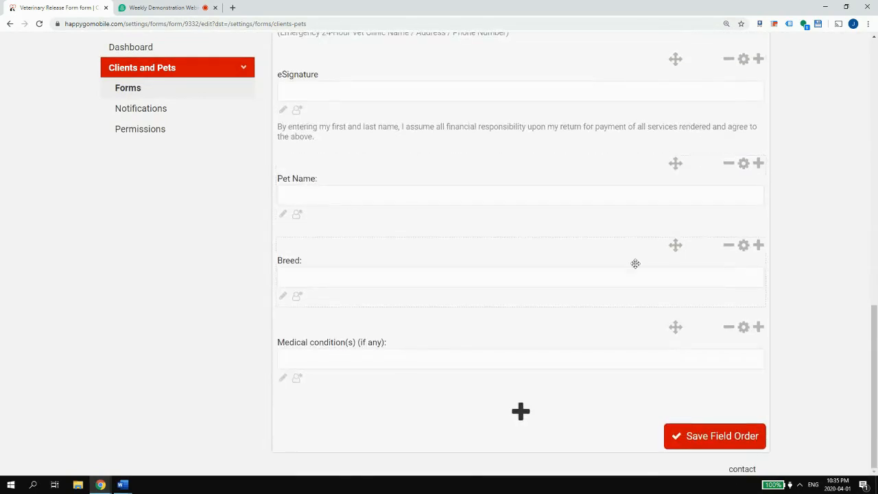
pyautogui.click(741, 431)
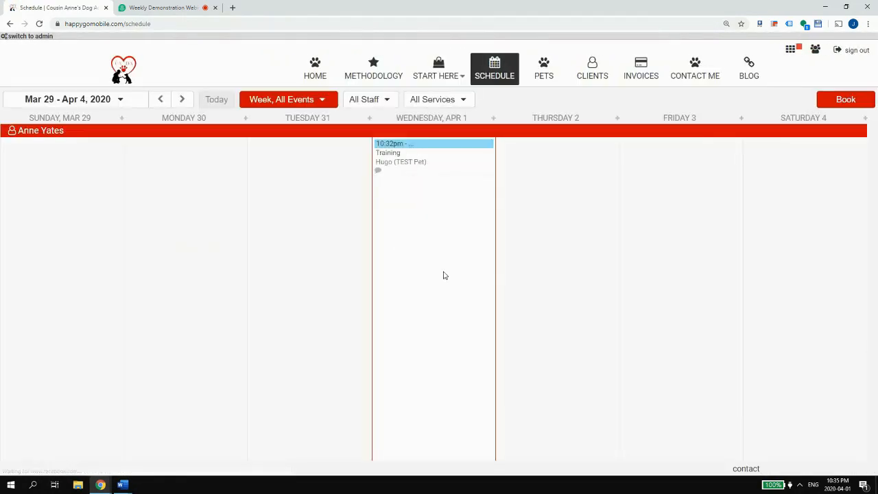
# - Open Hugo's Training appointment and review its Report Card section
pyautogui.click(412, 163)
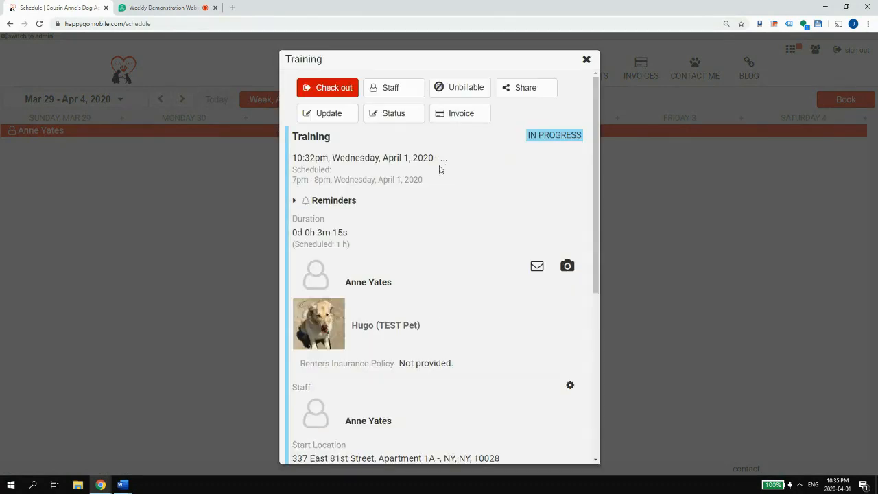
pyautogui.scroll(-2, 426, 206)
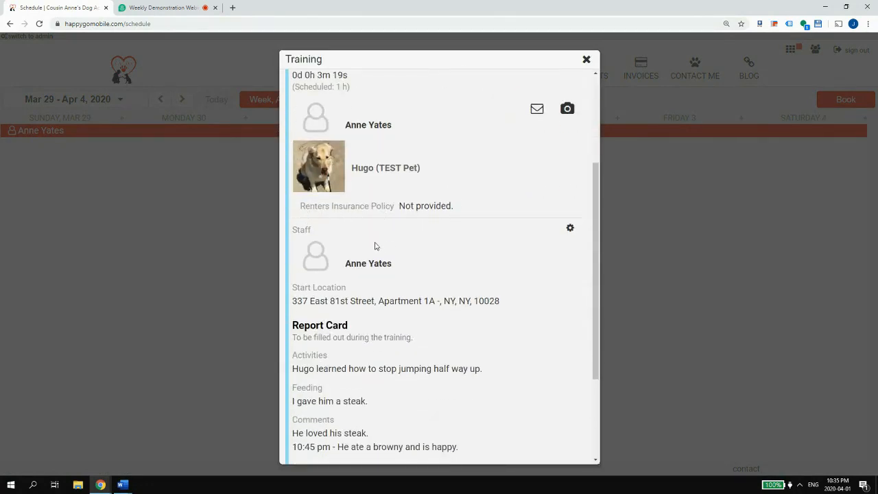
pyautogui.moveTo(397, 205); pyautogui.dragTo(335, 206)
# - Open Hugo's pet profile and read his submitted Puppy Training Program Agreement
pyautogui.click(365, 169)
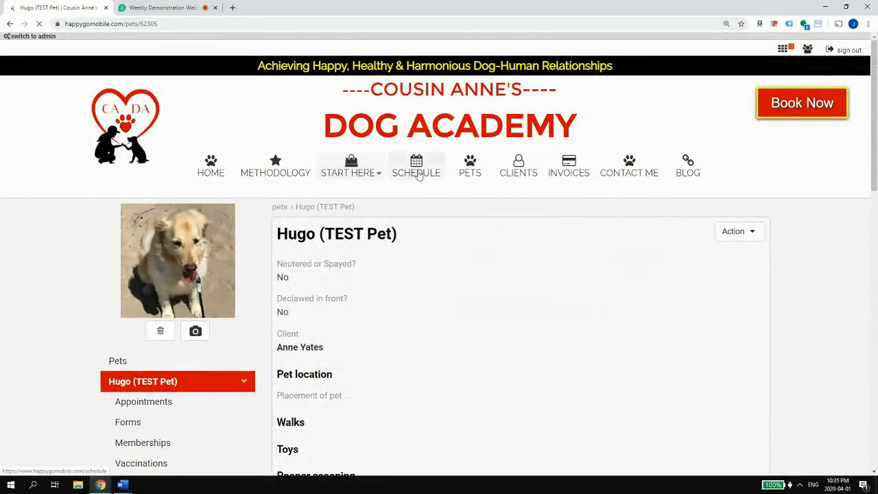
pyautogui.scroll(-5, 441, 188)
pyautogui.scroll(-6, 440, 188)
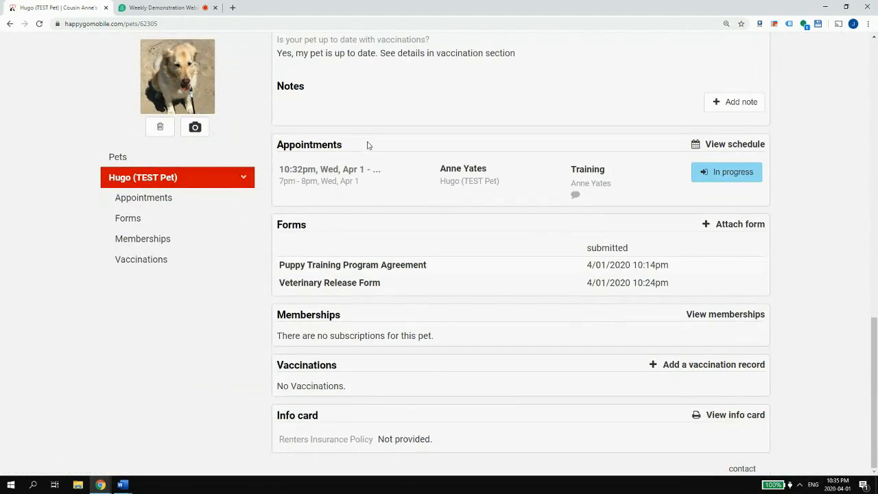
pyautogui.click(301, 268)
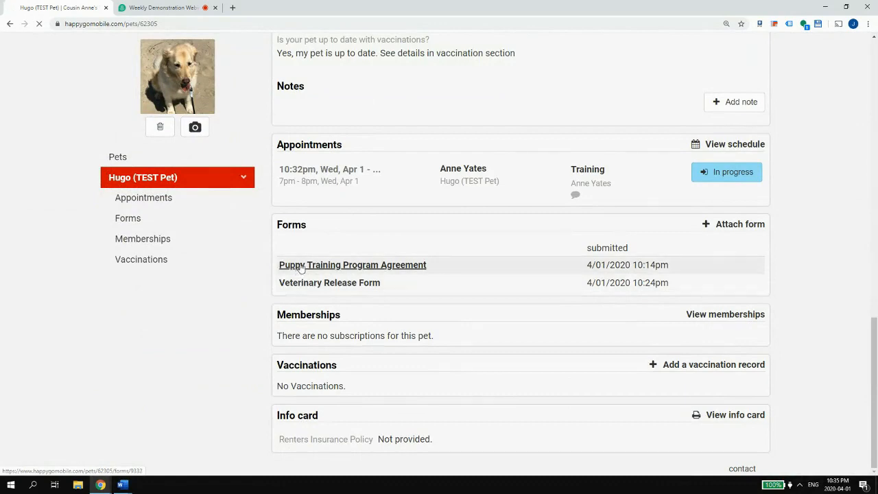
pyautogui.scroll(-3, 302, 268)
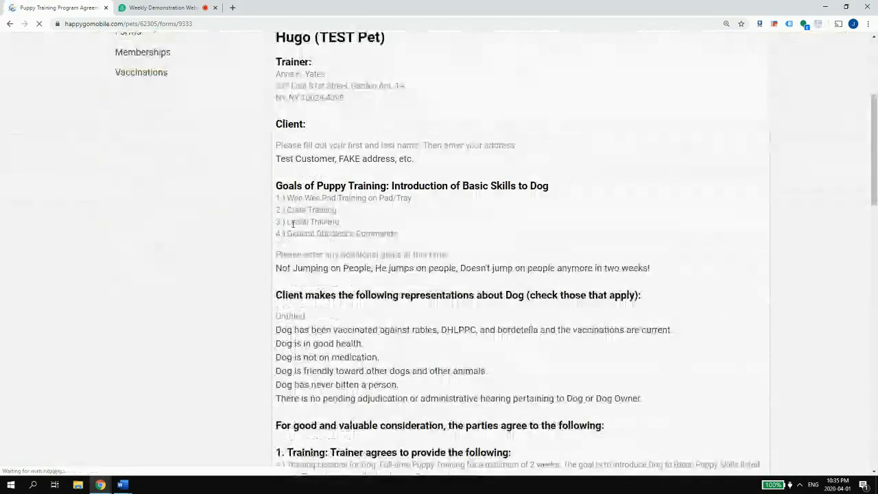
pyautogui.moveTo(297, 329); pyautogui.dragTo(431, 398)
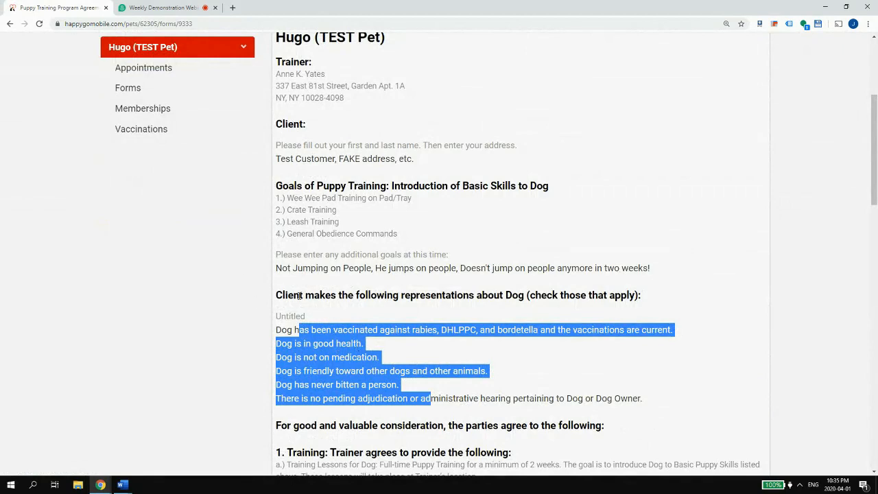
pyautogui.scroll(-1, 463, 300)
pyautogui.scroll(-15, 463, 300)
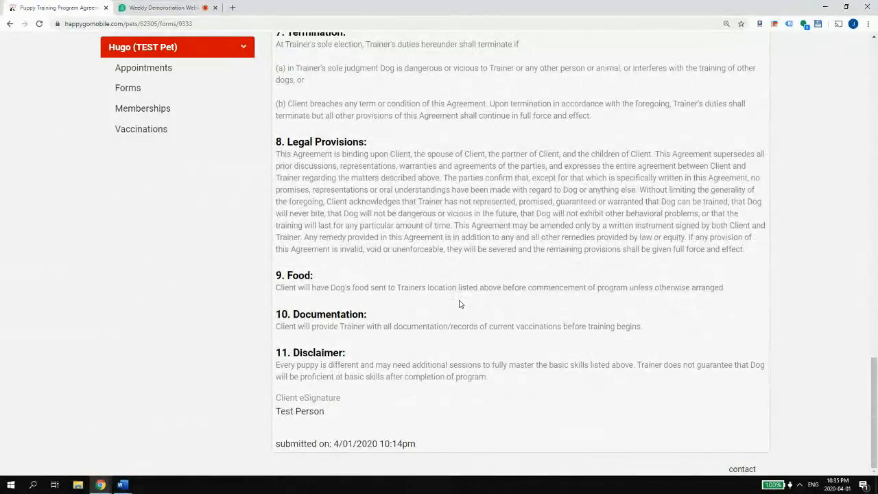
pyautogui.scroll(15, 460, 305)
pyautogui.scroll(10, 460, 304)
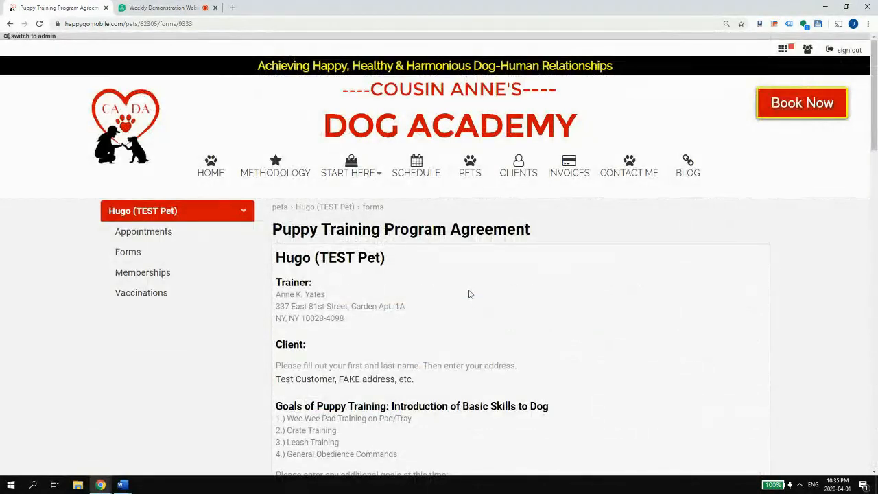
pyautogui.click(782, 51)
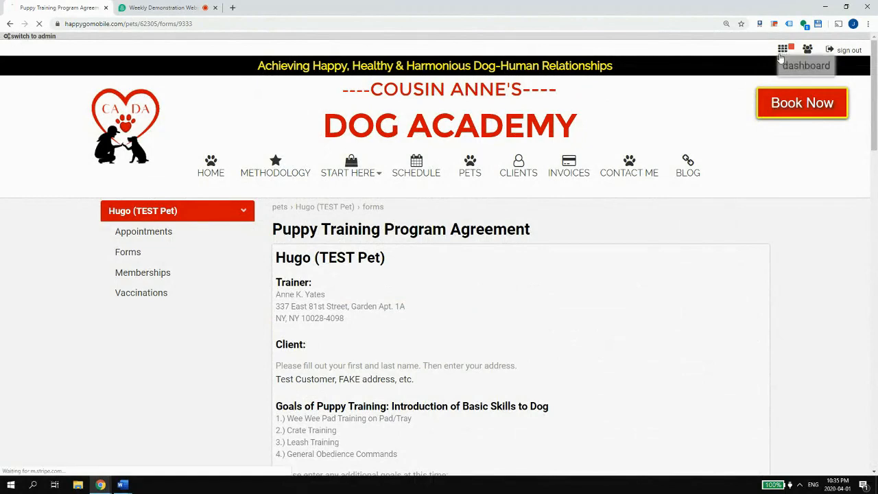
# - Look over the Clients and Pets > Forms settings
pyautogui.scroll(-2, 265, 288)
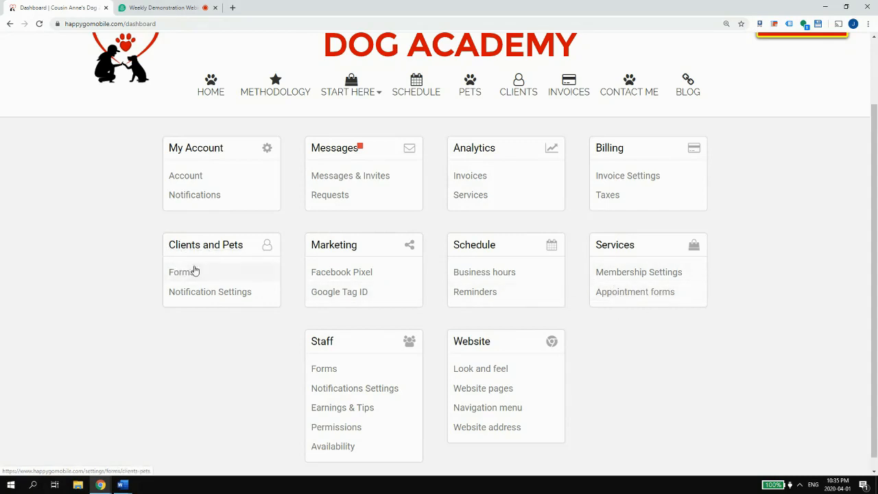
pyautogui.click(214, 277)
pyautogui.scroll(-3, 312, 331)
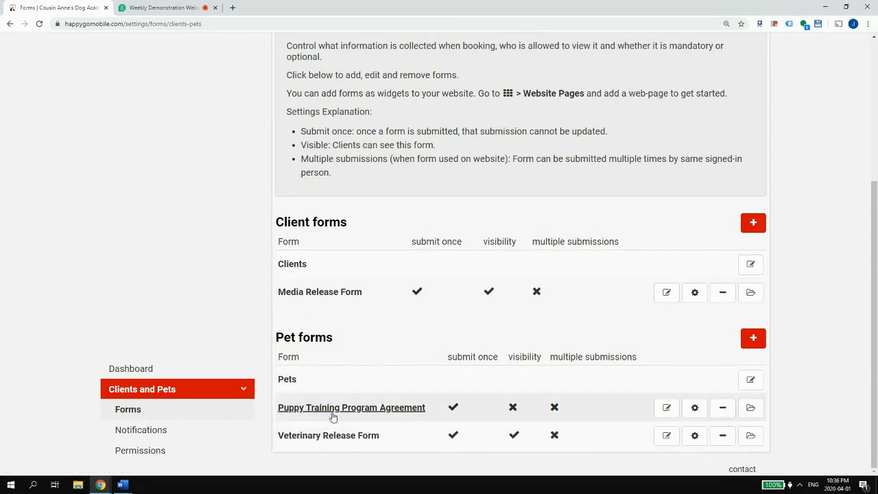
pyautogui.scroll(3, 784, 415)
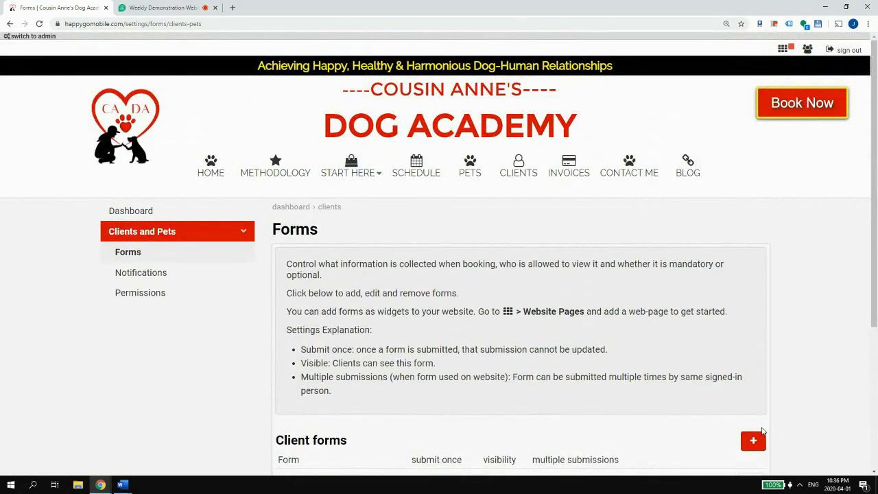
# - Browse the Cousin Anne's Dog Academy home page with its playdate offer and testimonials
pyautogui.click(212, 173)
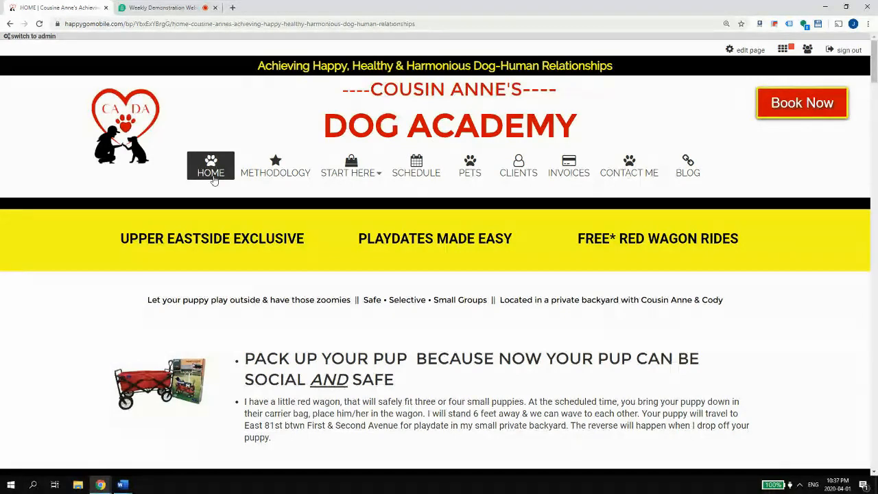
pyautogui.scroll(-10, 214, 179)
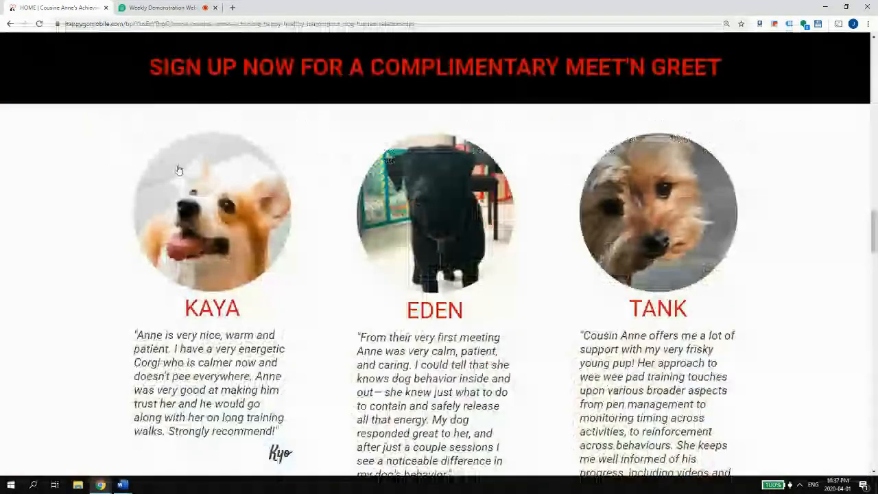
pyautogui.scroll(5, 177, 171)
pyautogui.scroll(-5, 177, 175)
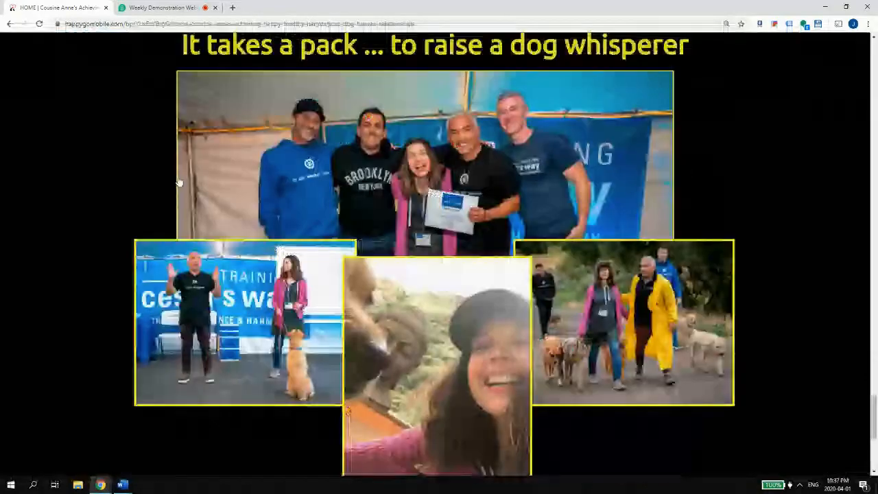